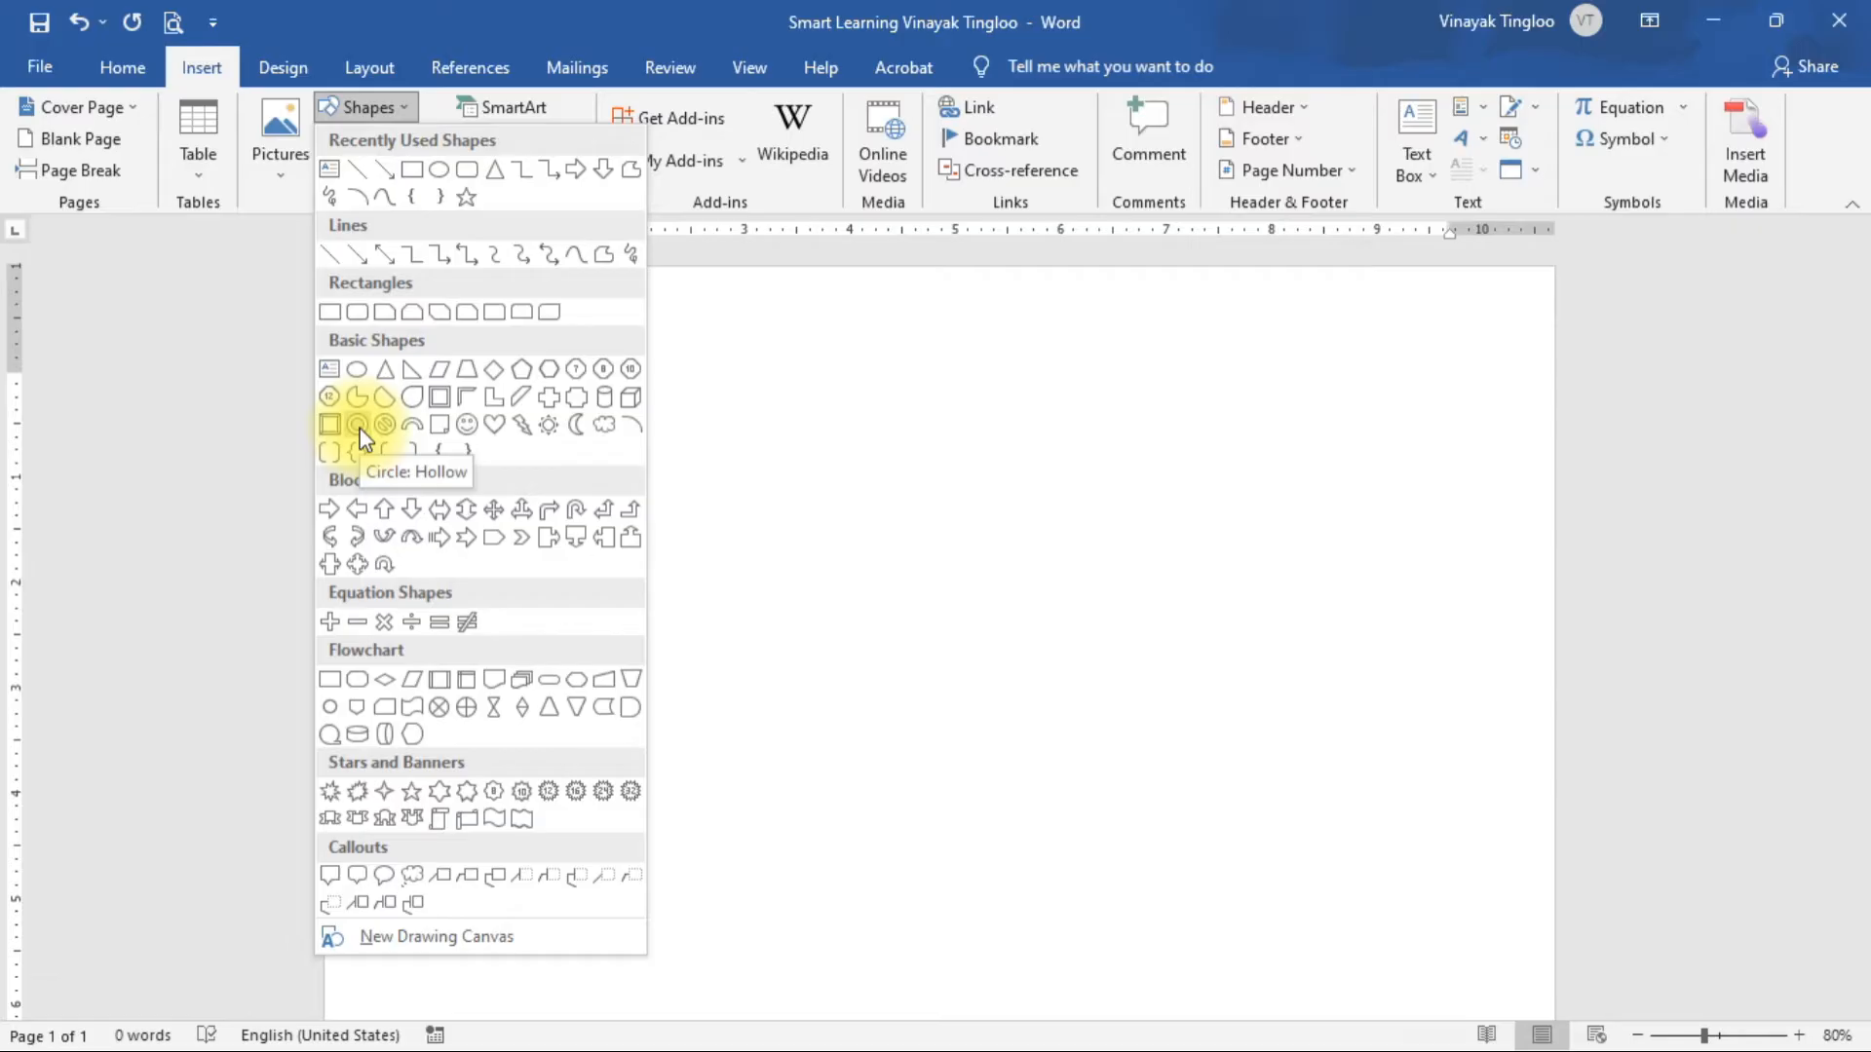
Draw a hollow circle about 6.36 inches across and centre it on the page.
click(770, 916)
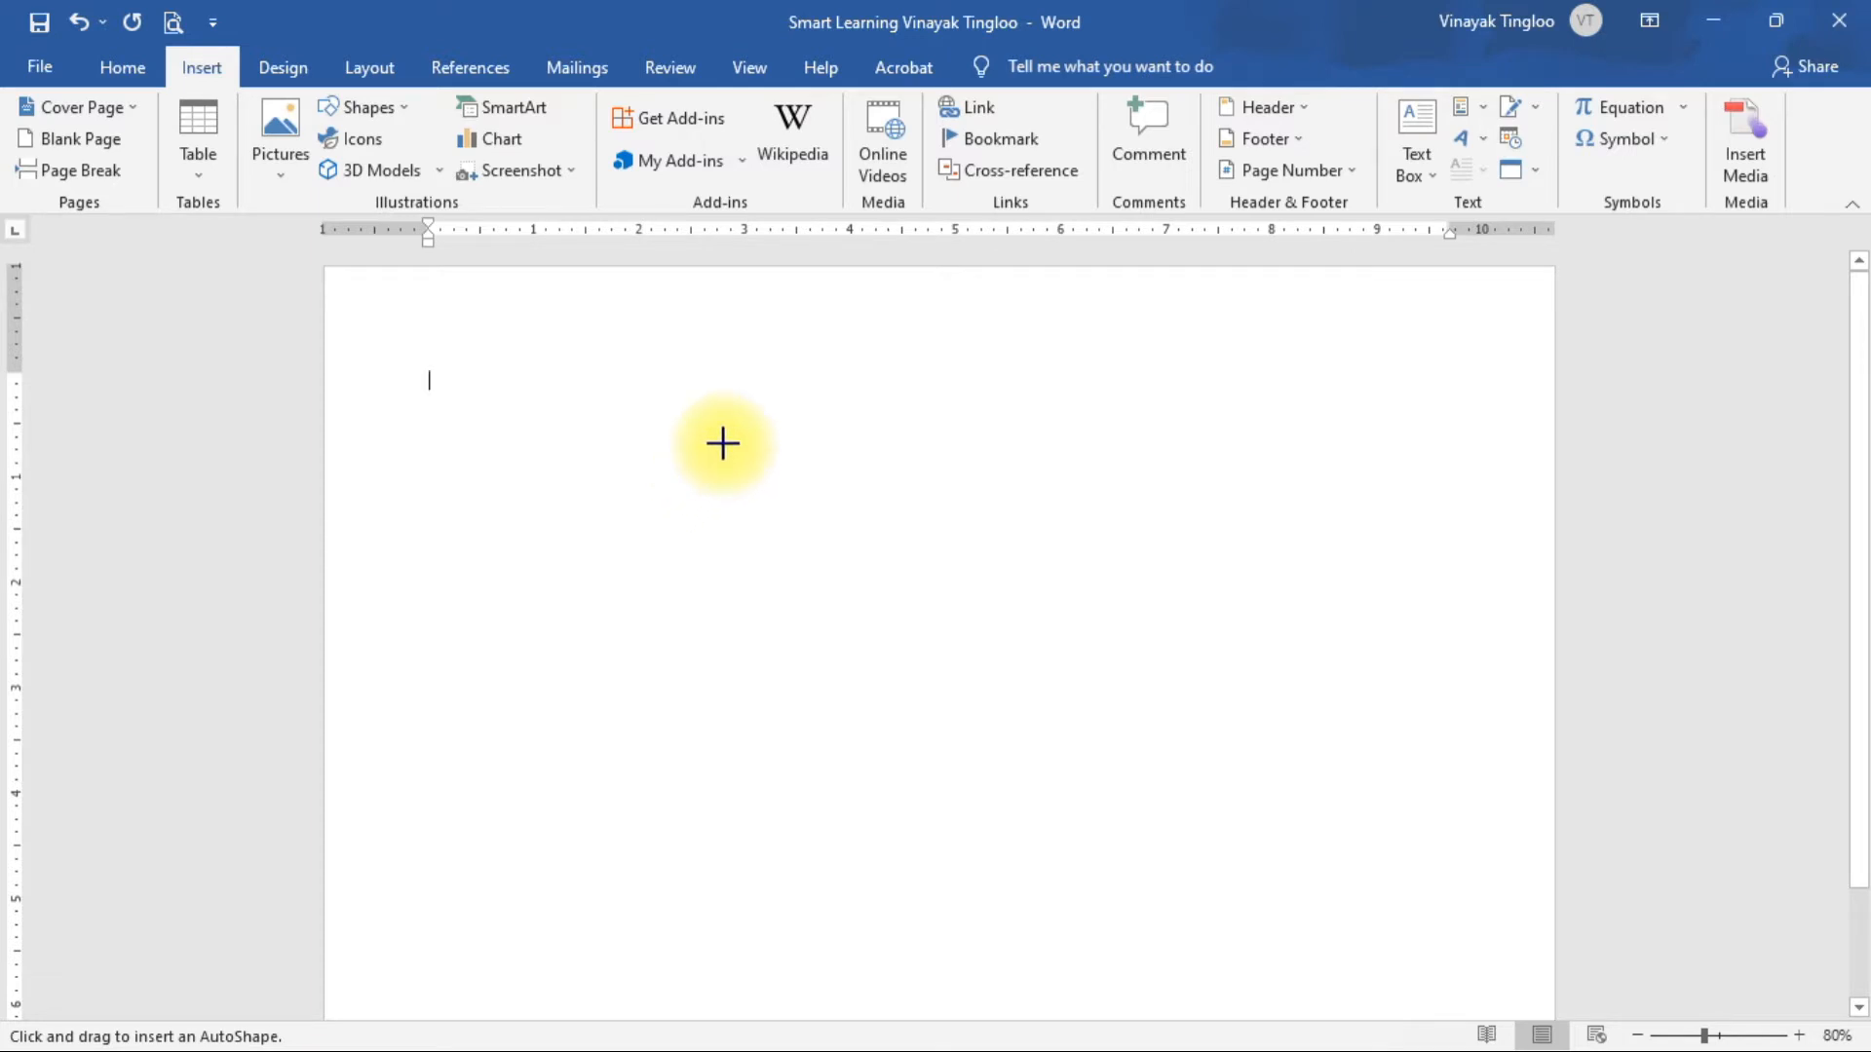
mouse_move(729, 448)
mouse_down()
mouse_move(847, 572)
mouse_move(1003, 809)
mouse_move(1288, 1028)
mouse_up()
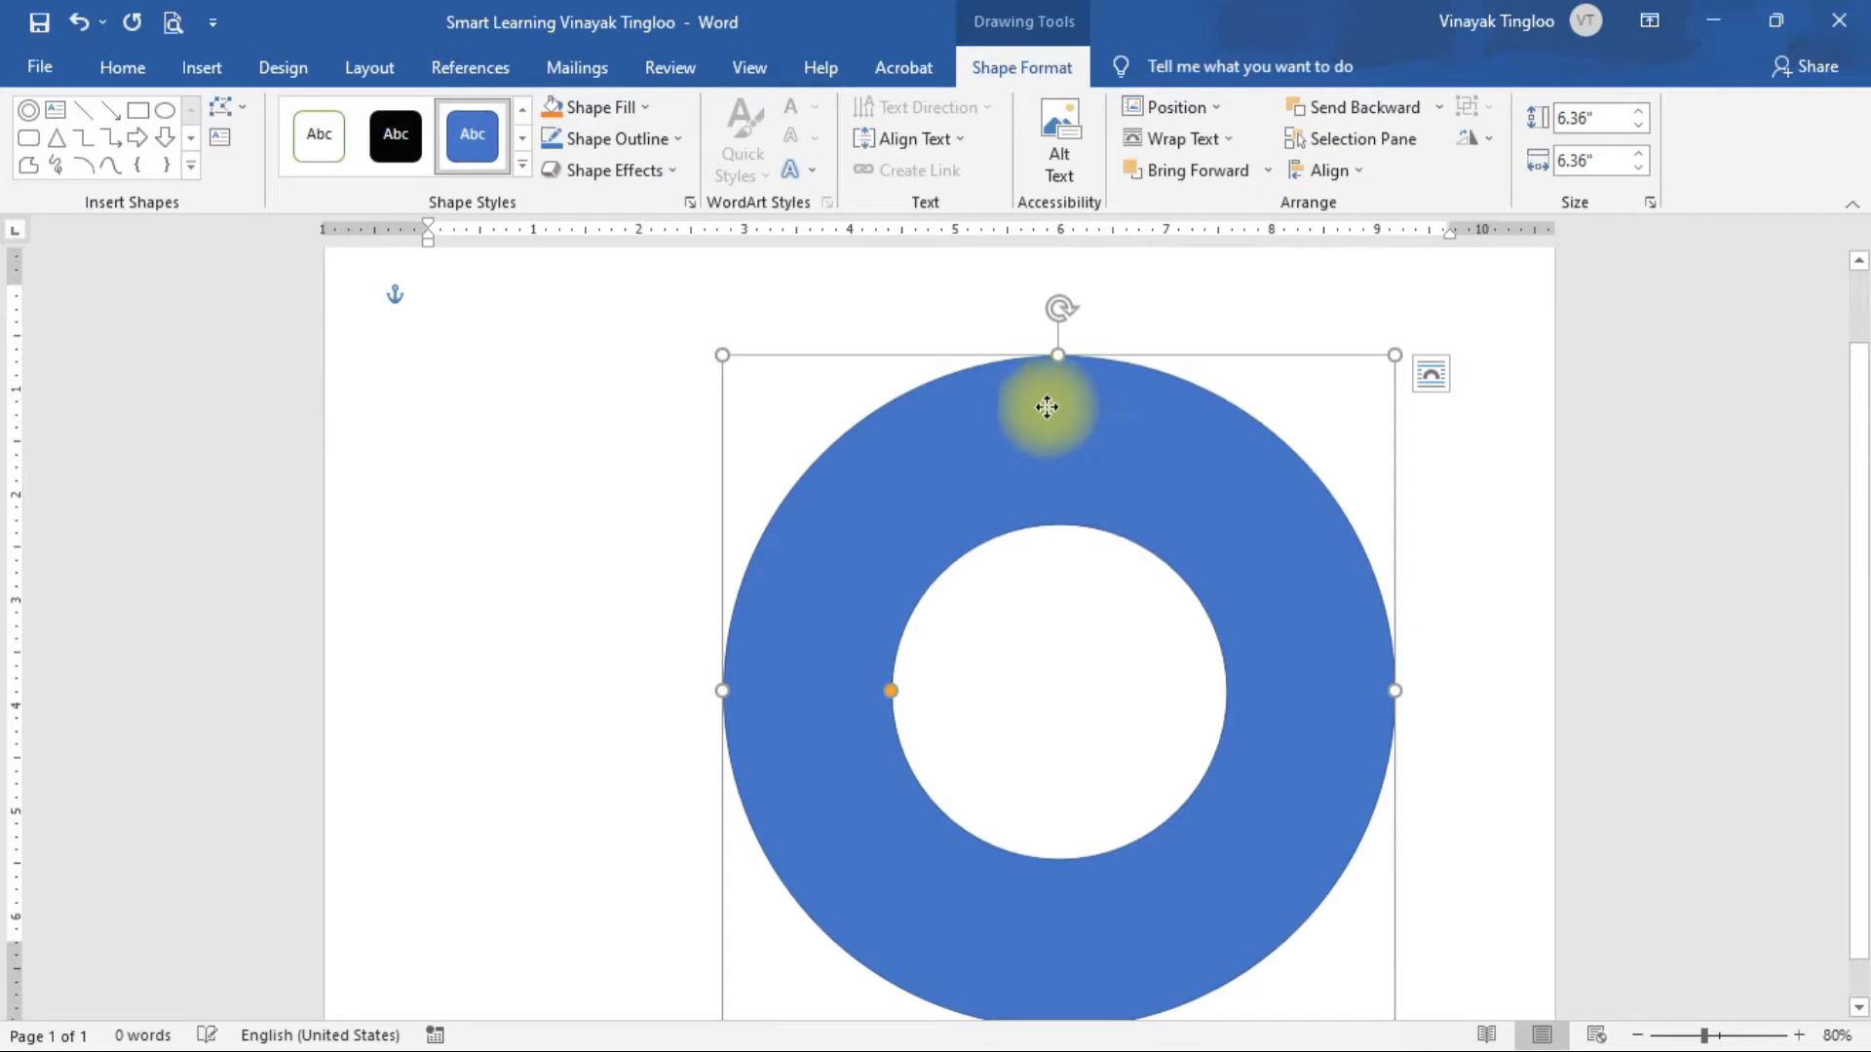
drag(1044, 406, 924, 391)
scroll(997, 439, down, 1)
scroll(997, 436, down, 4)
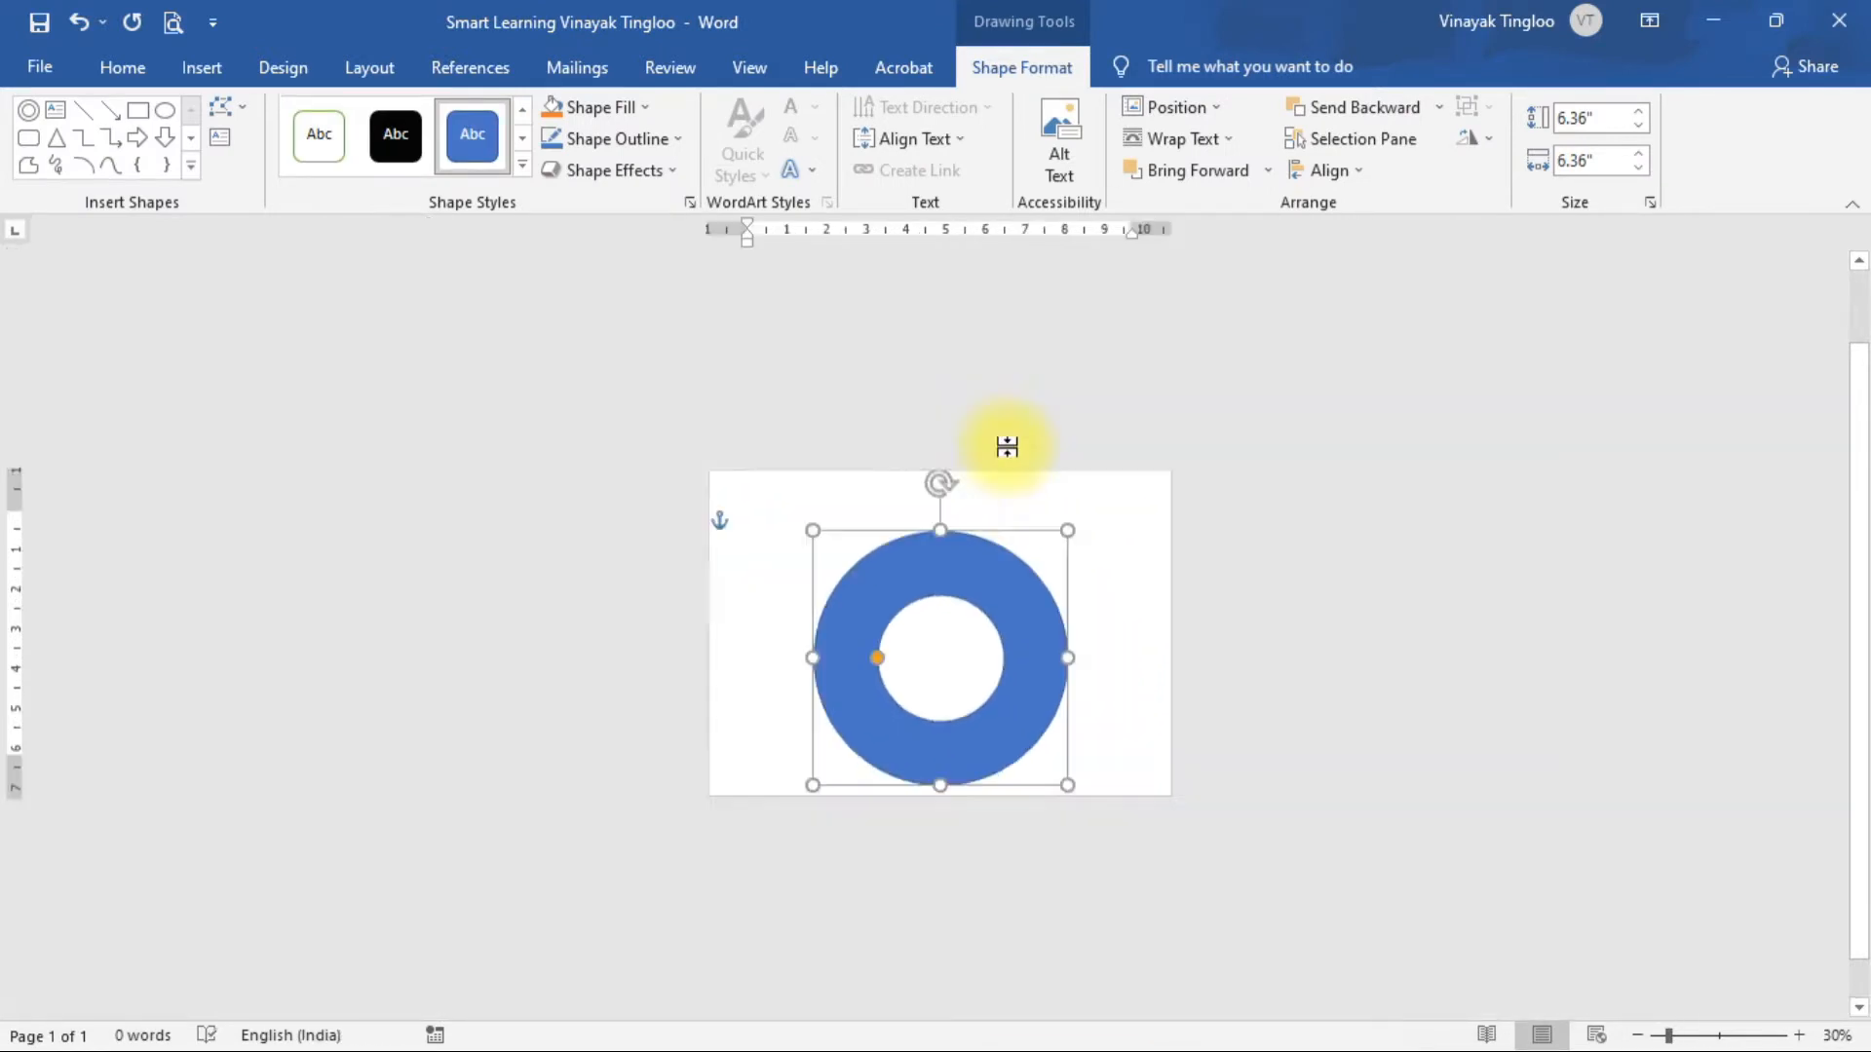
drag(952, 559, 951, 551)
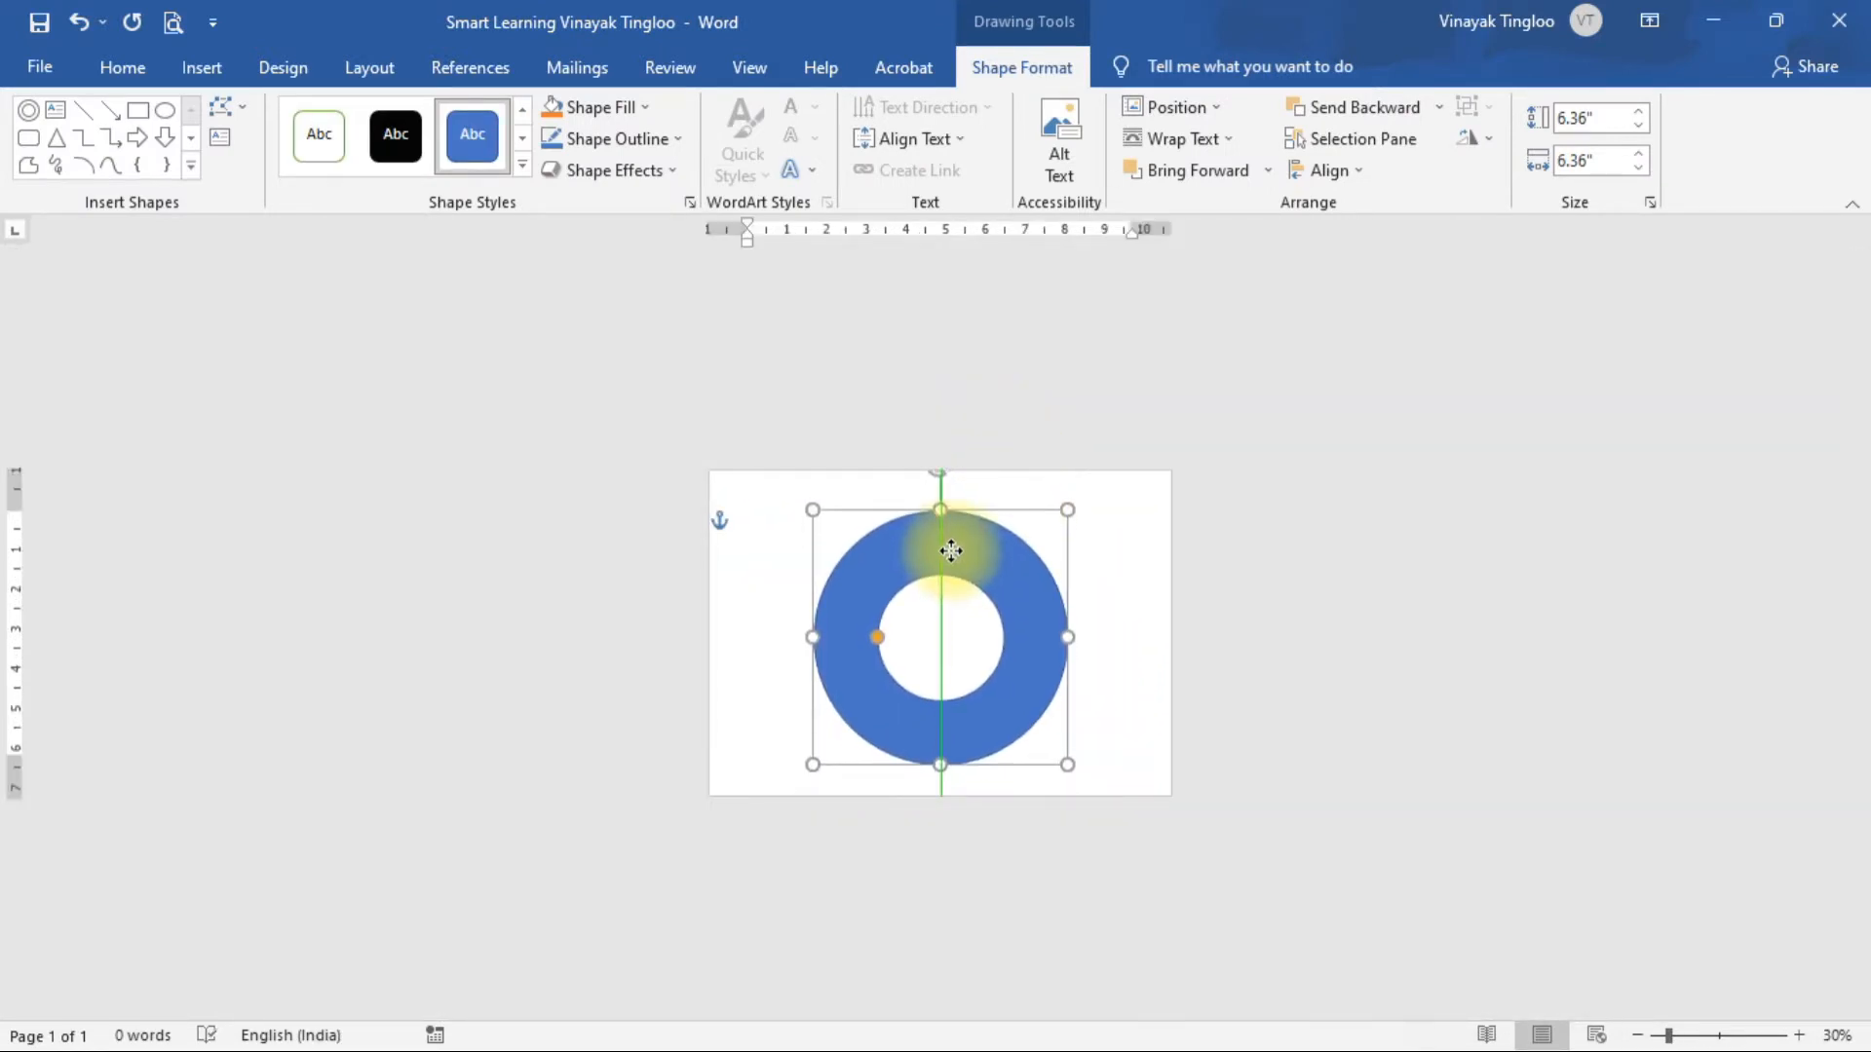
scroll(958, 551, up, 7)
scroll(977, 551, down, 3)
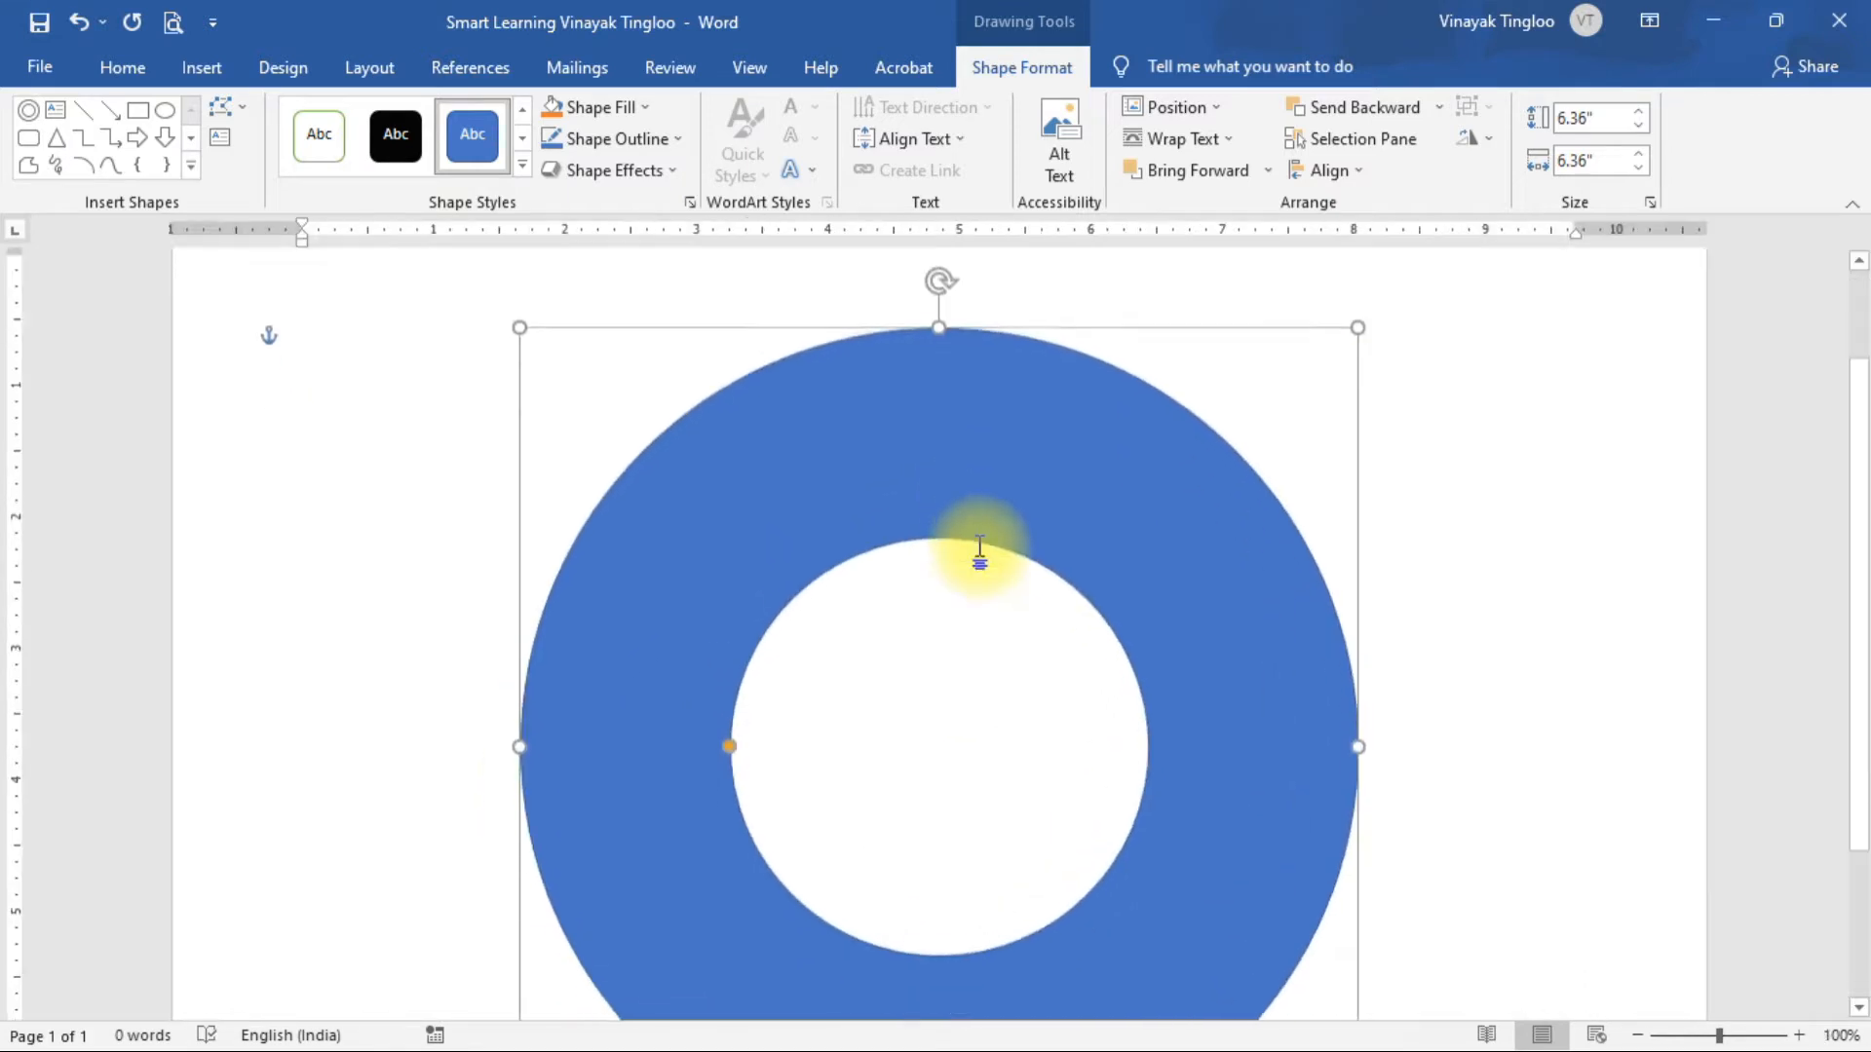
scroll(979, 548, up, 3)
scroll(979, 548, down, 5)
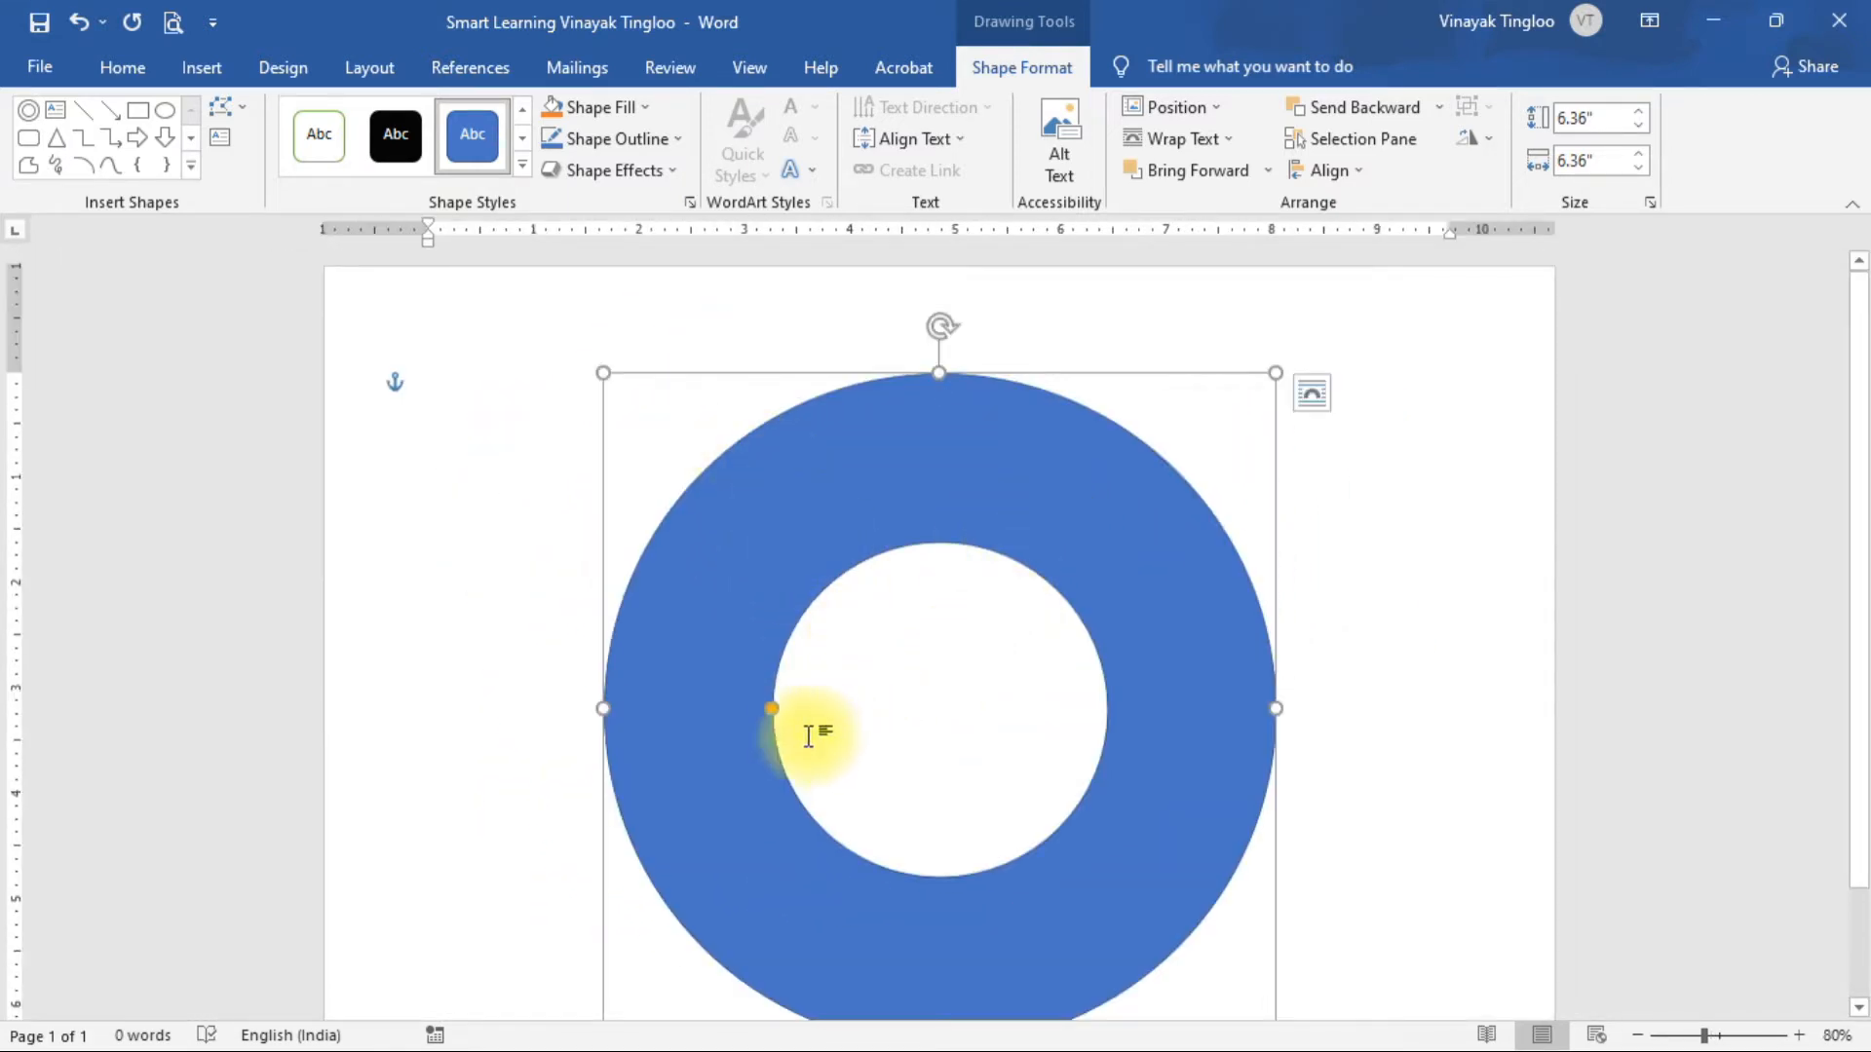
Thin the ring's band by widening its hole to about four fifths of the outer diameter.
drag(770, 709, 655, 712)
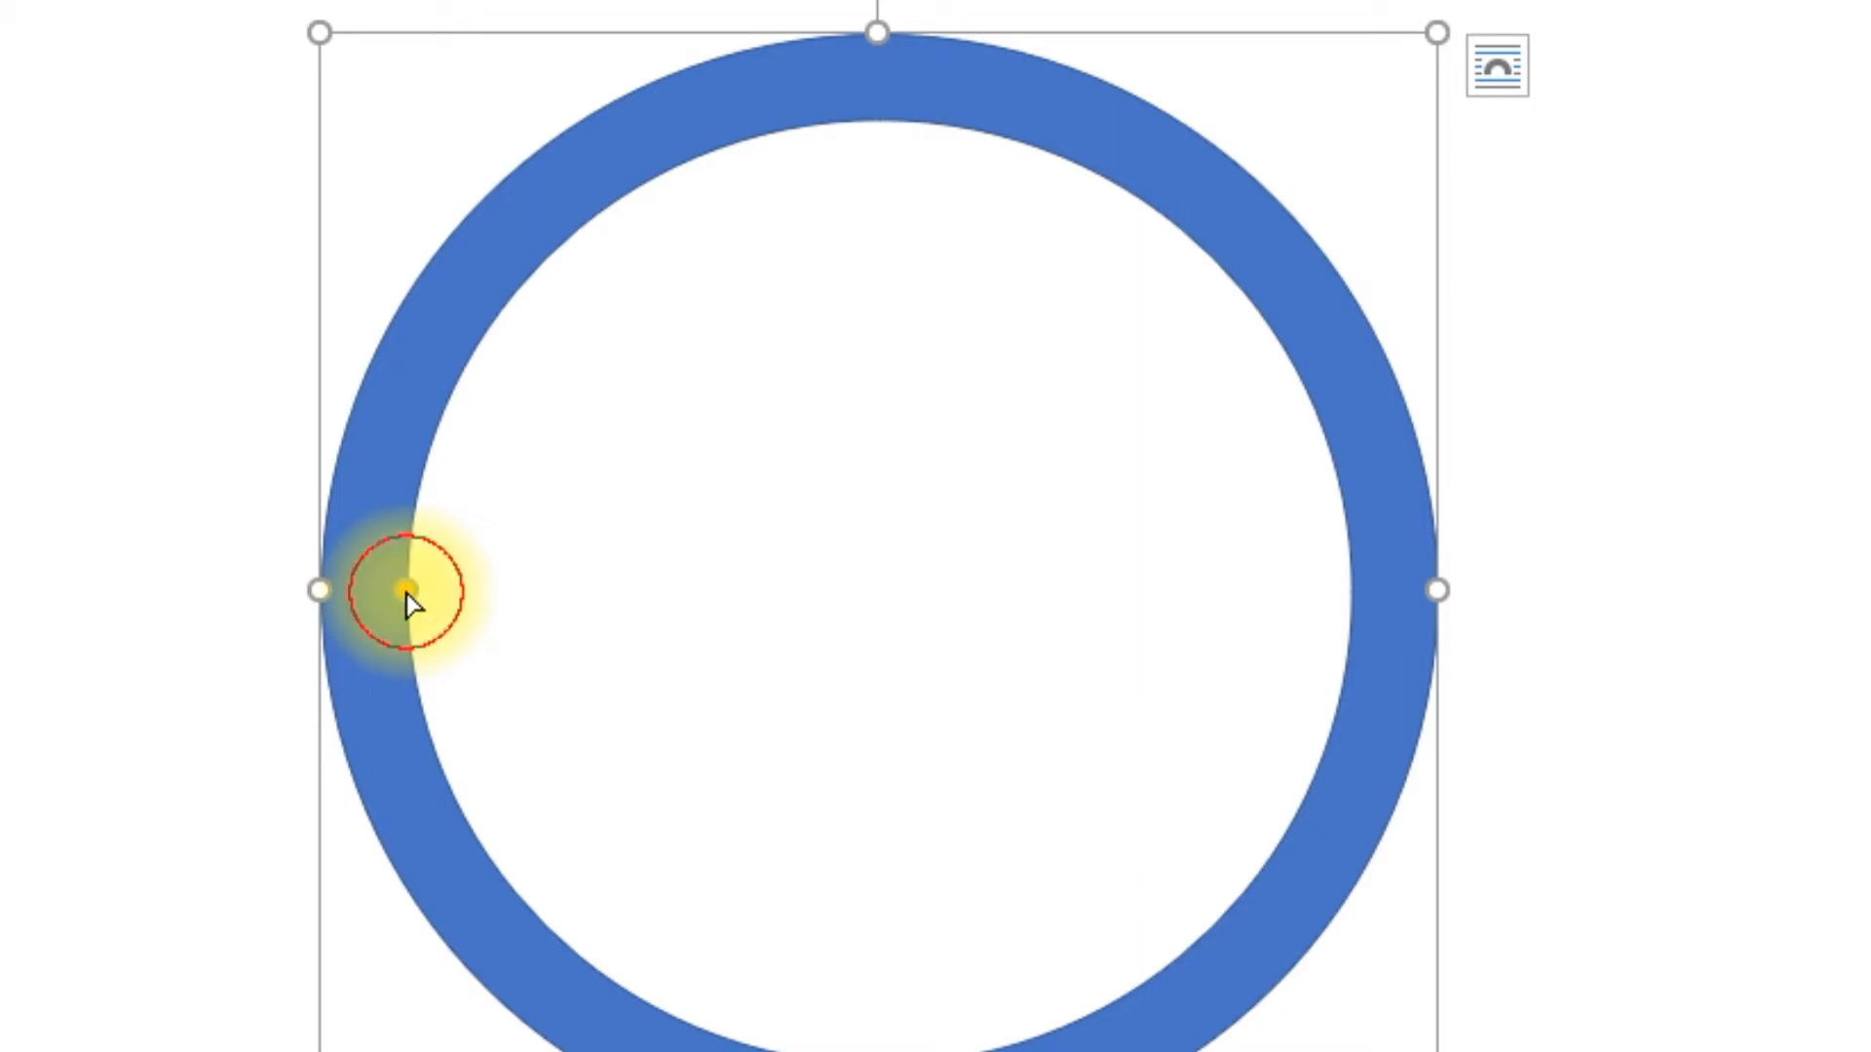
mouse_move(406, 591)
mouse_down()
mouse_move(354, 598)
mouse_move(829, 601)
mouse_move(392, 621)
mouse_move(414, 621)
mouse_move(408, 606)
mouse_up()
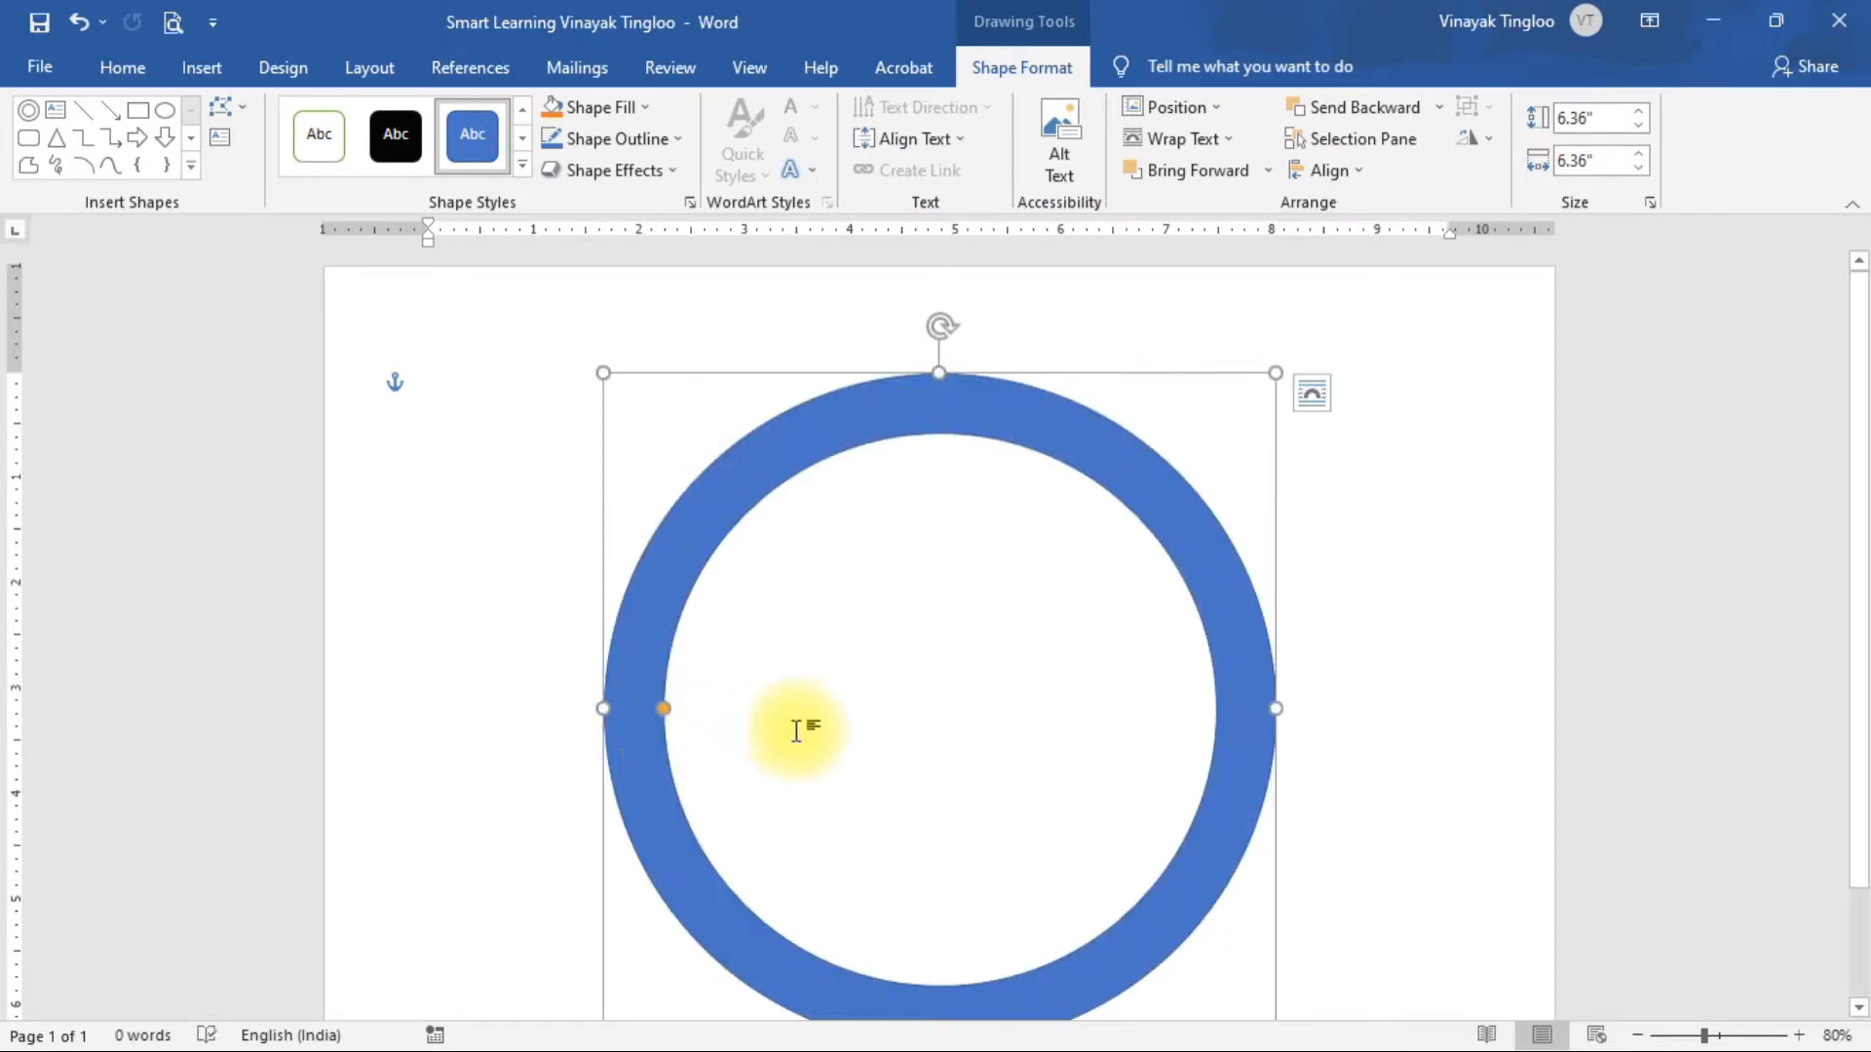
Fill the ring with the standard red colour and remove its outline.
click(651, 109)
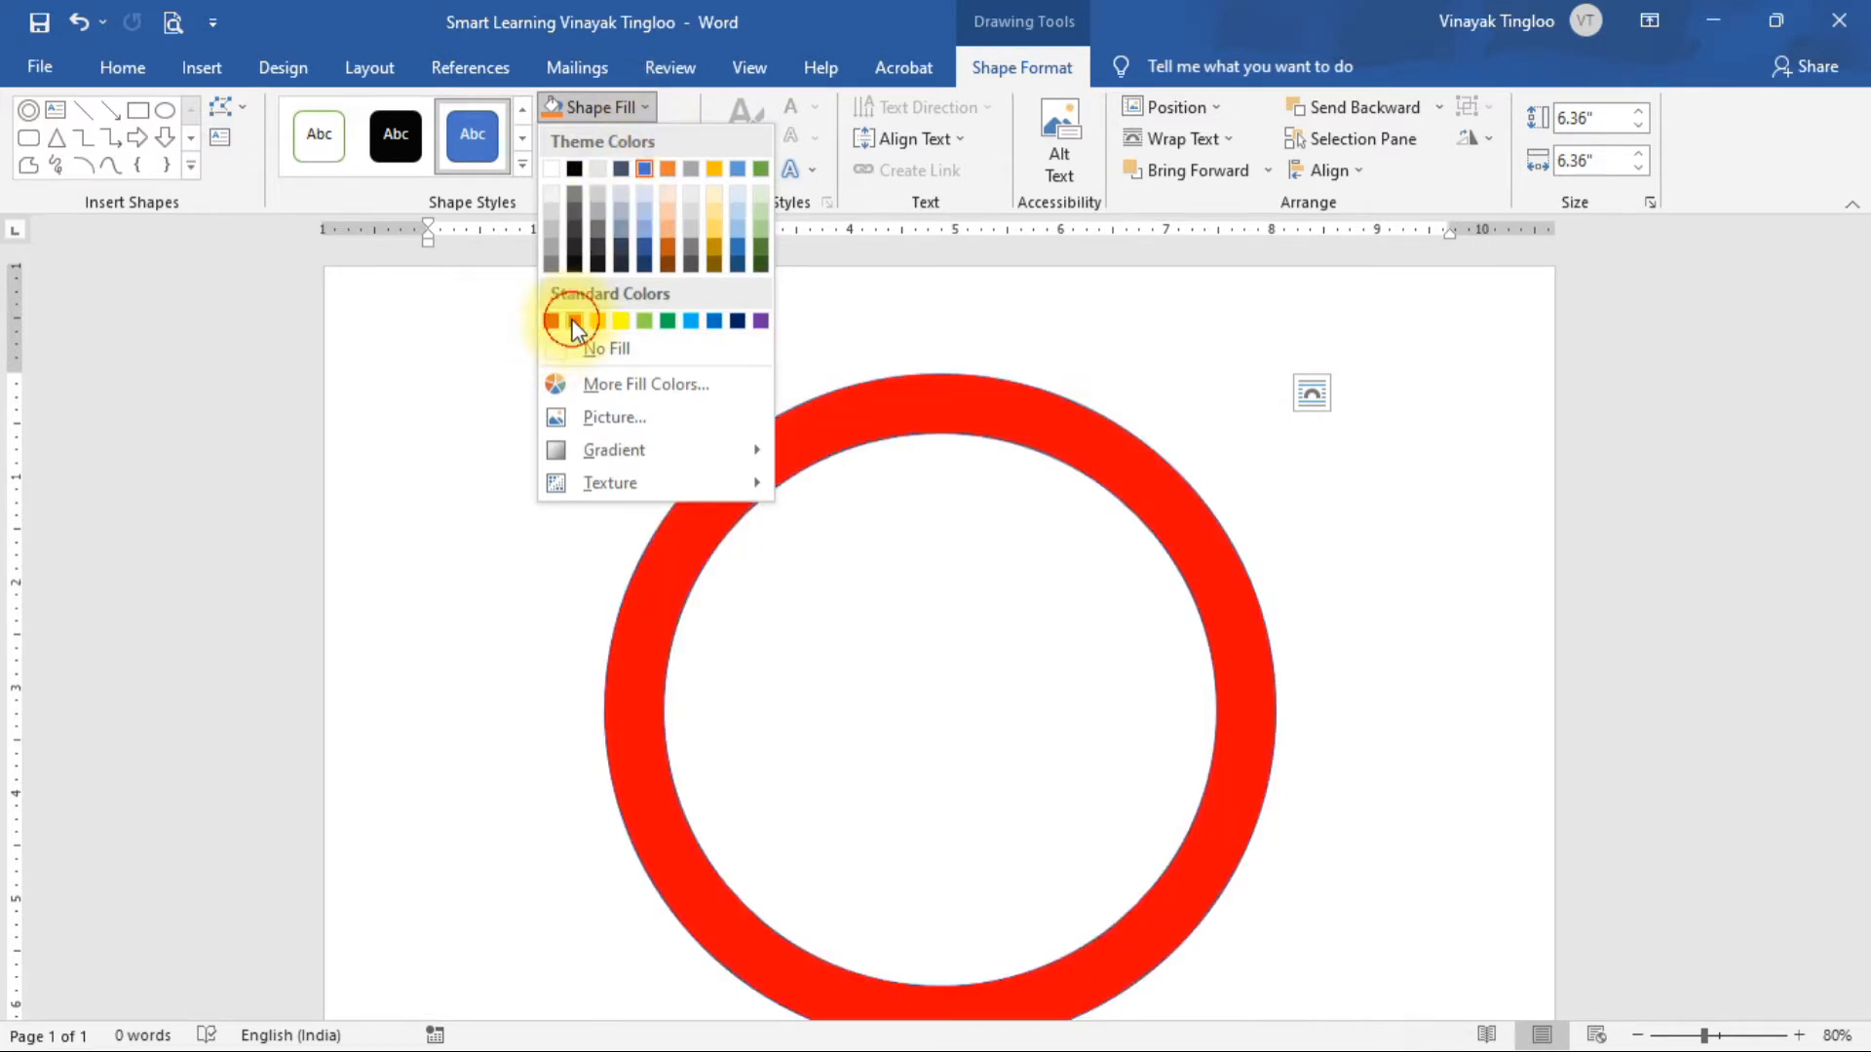
click(573, 321)
click(666, 141)
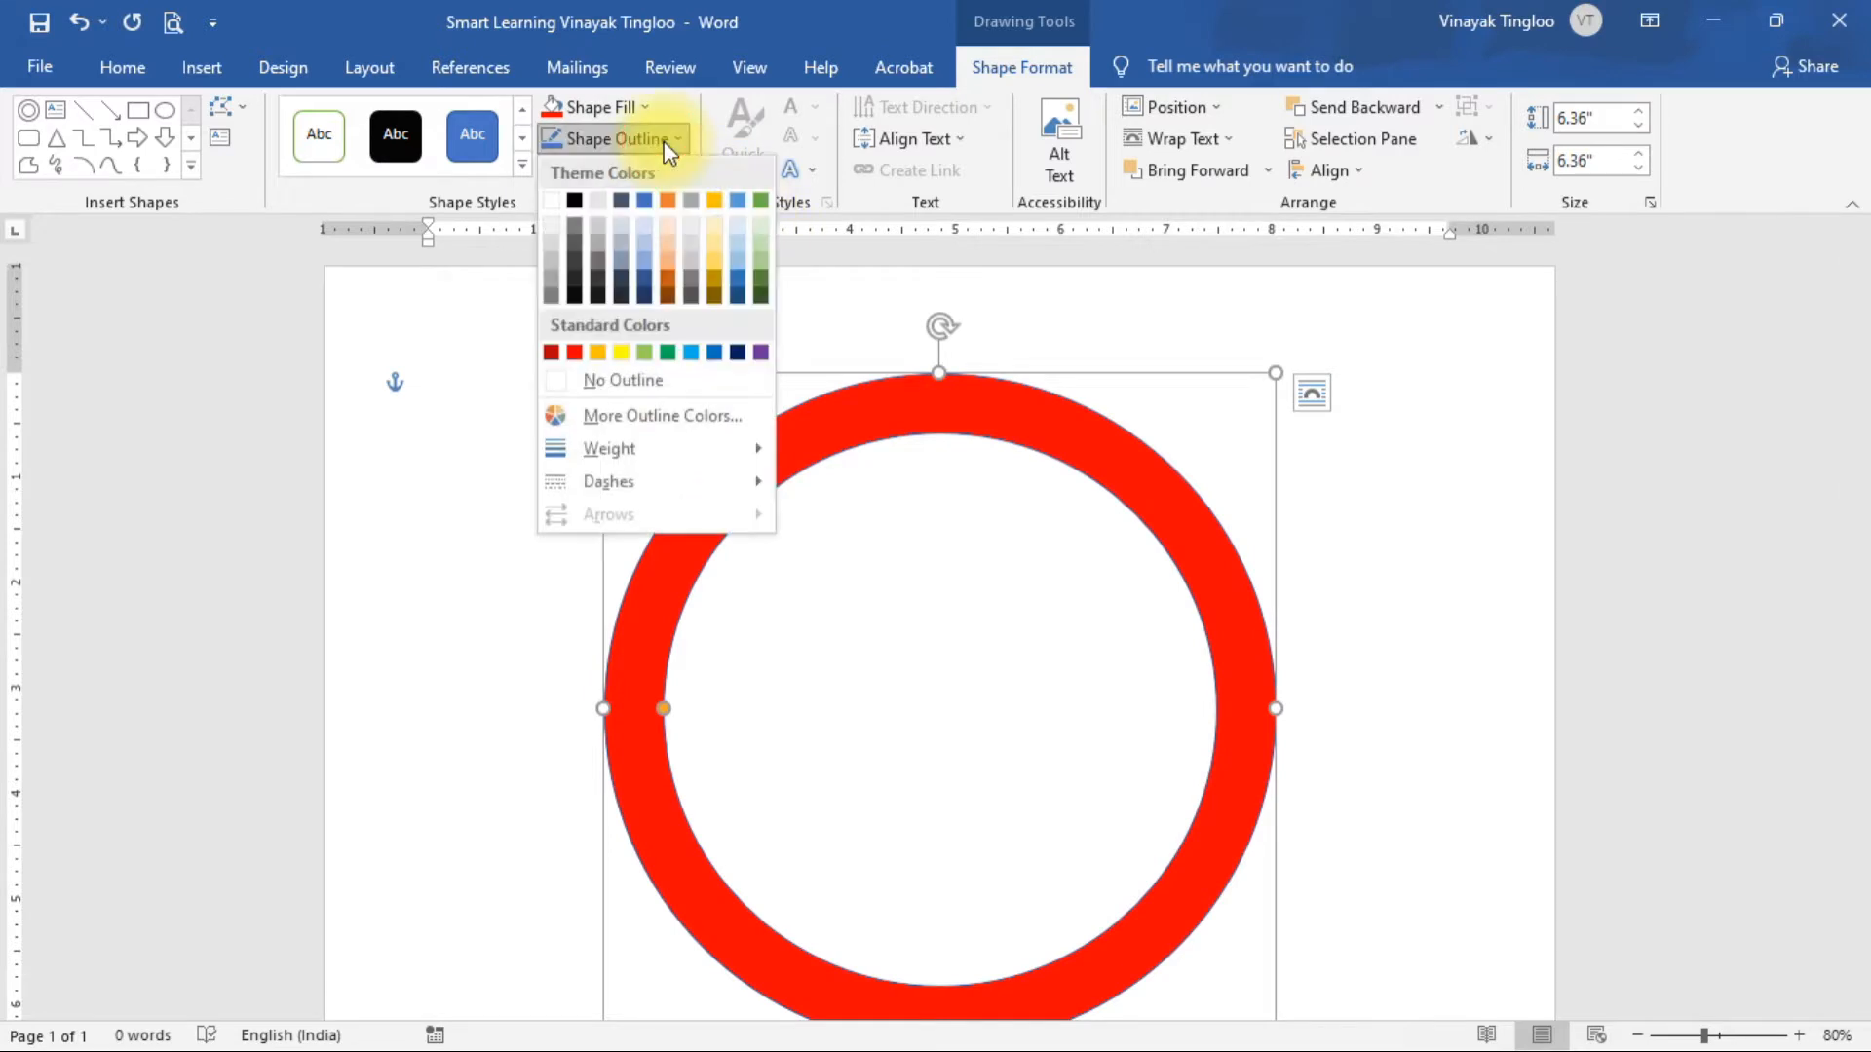
click(672, 382)
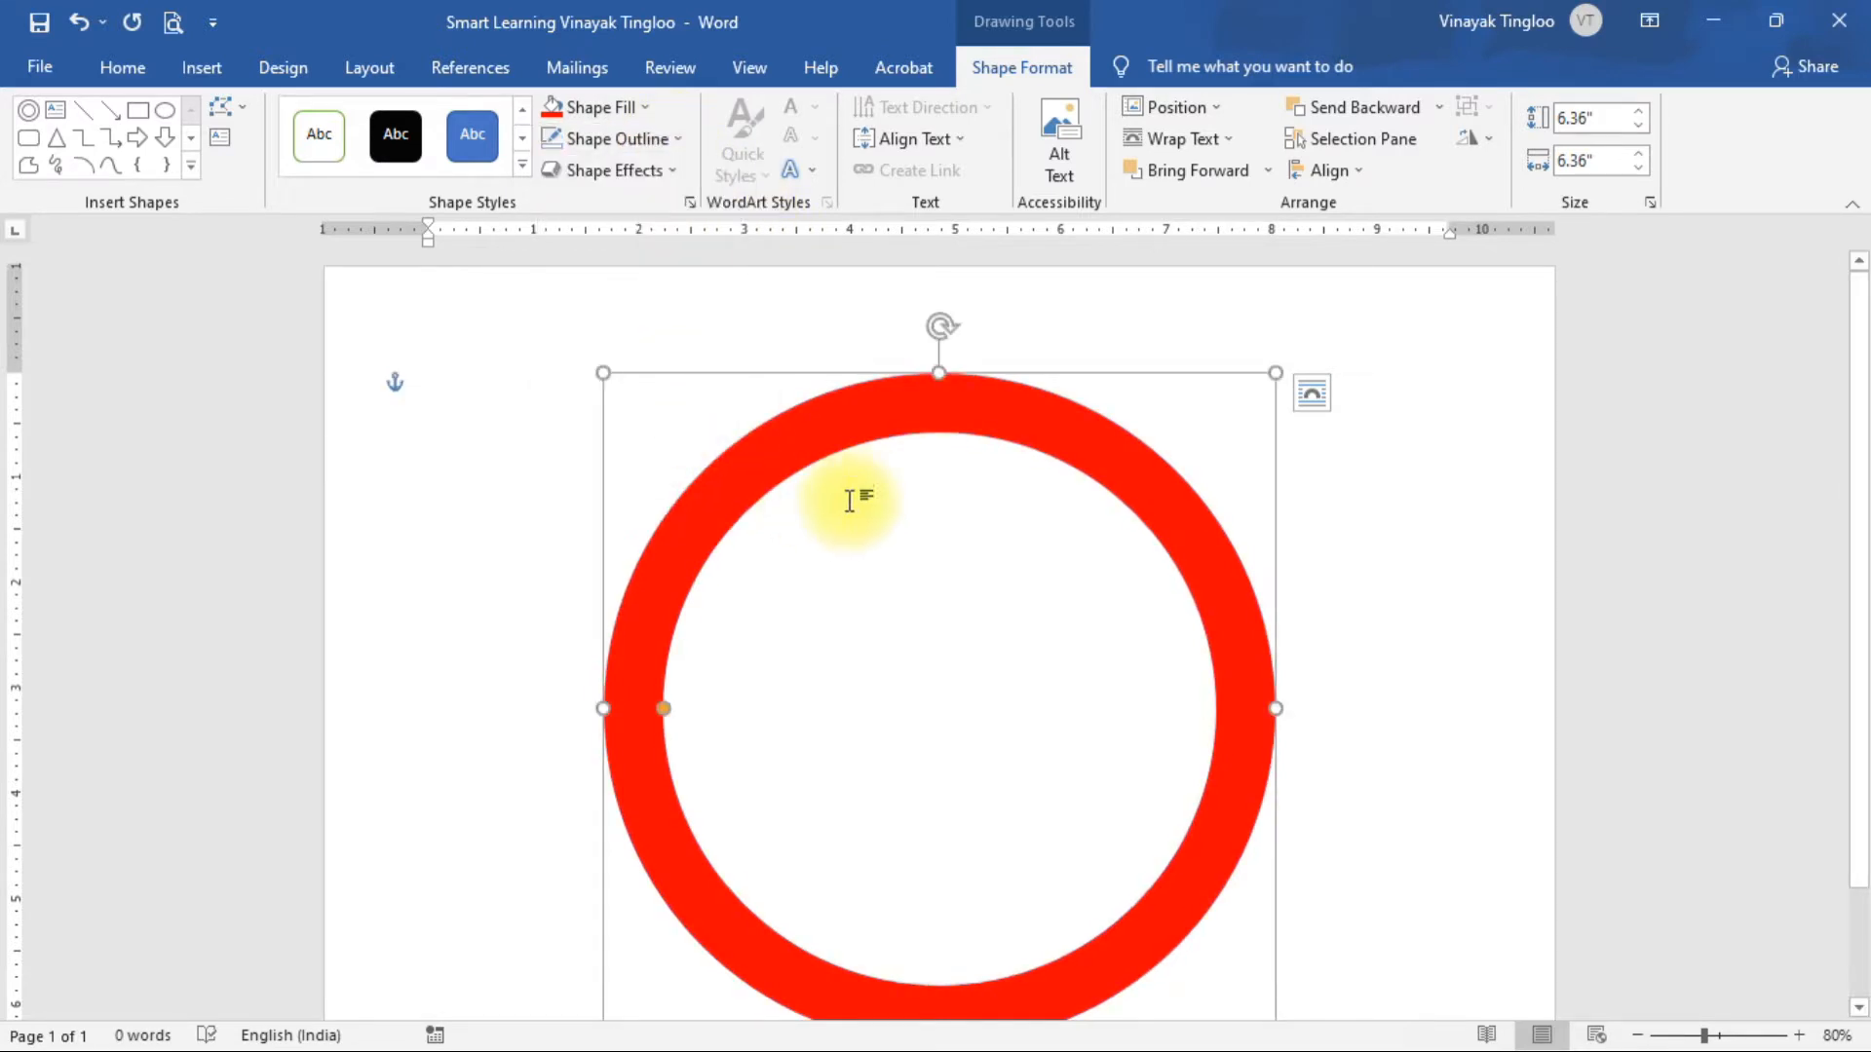
Draw a 32-point star about 5.86 inches across over the red ring and centre it horizontally on the page.
click(214, 72)
click(371, 115)
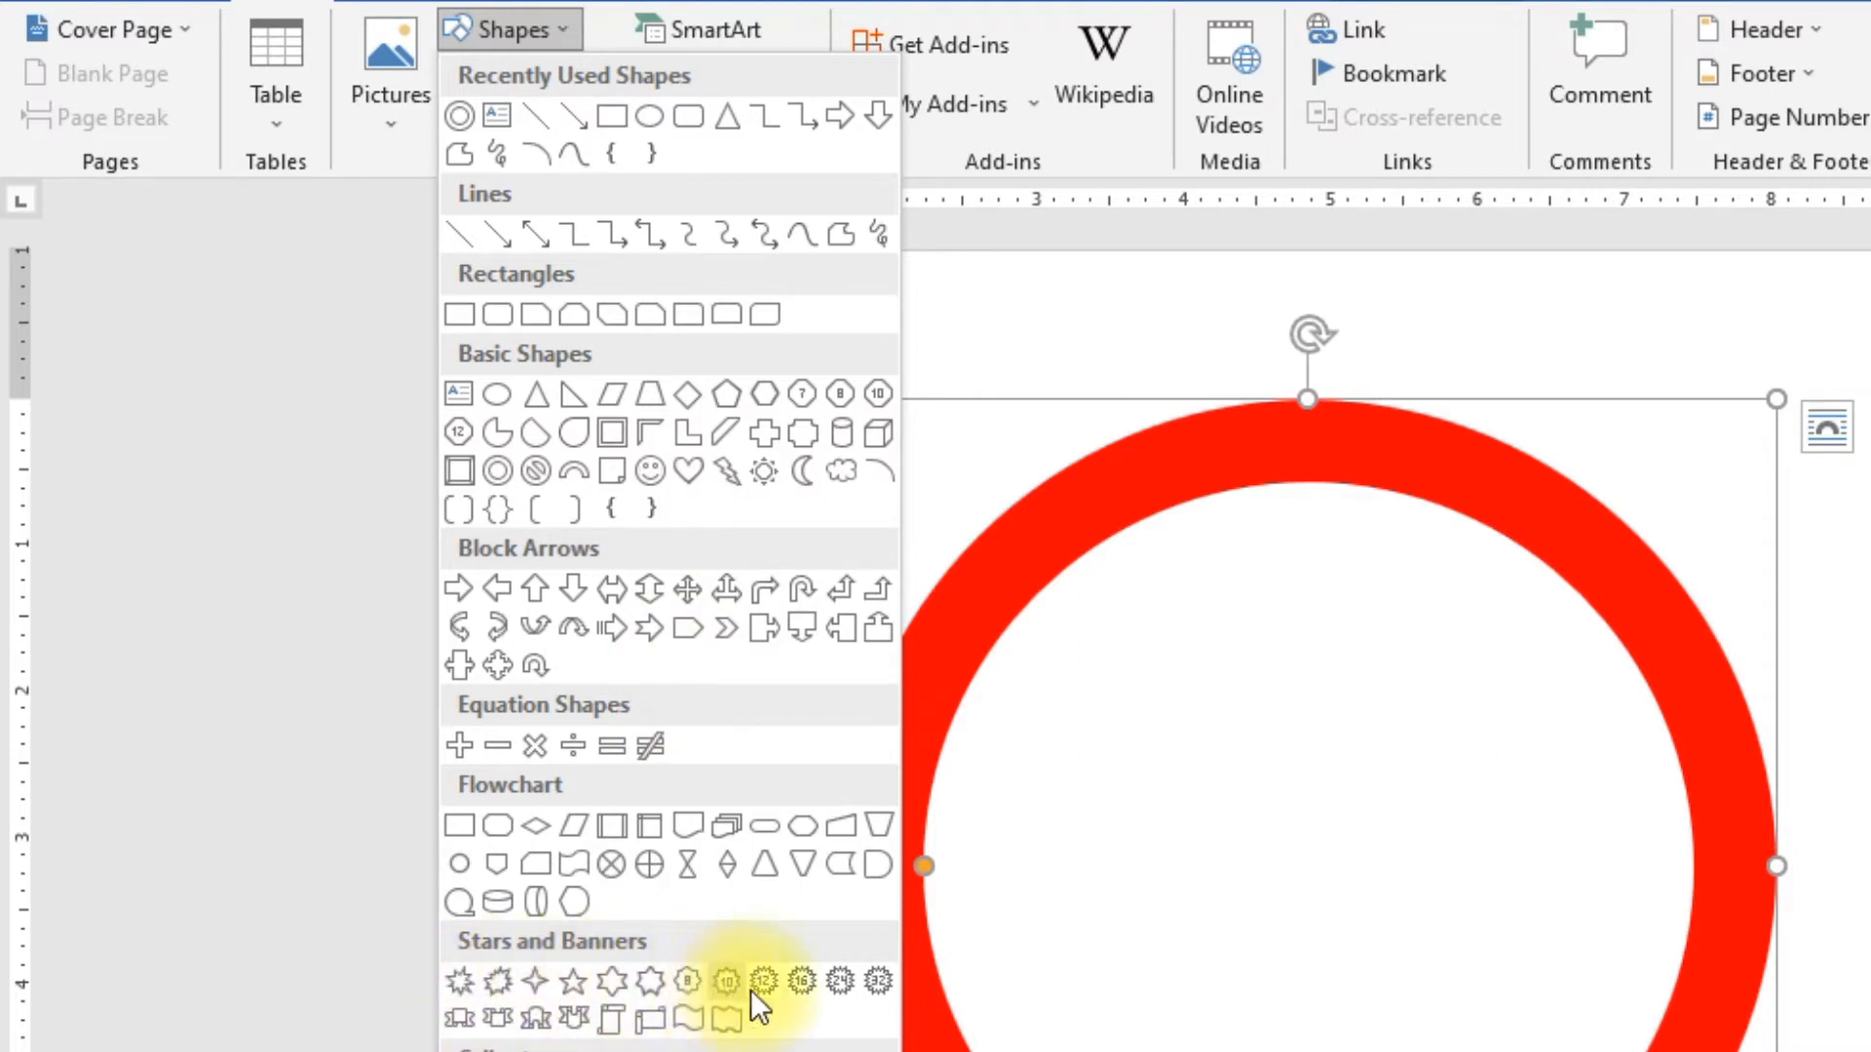
click(842, 992)
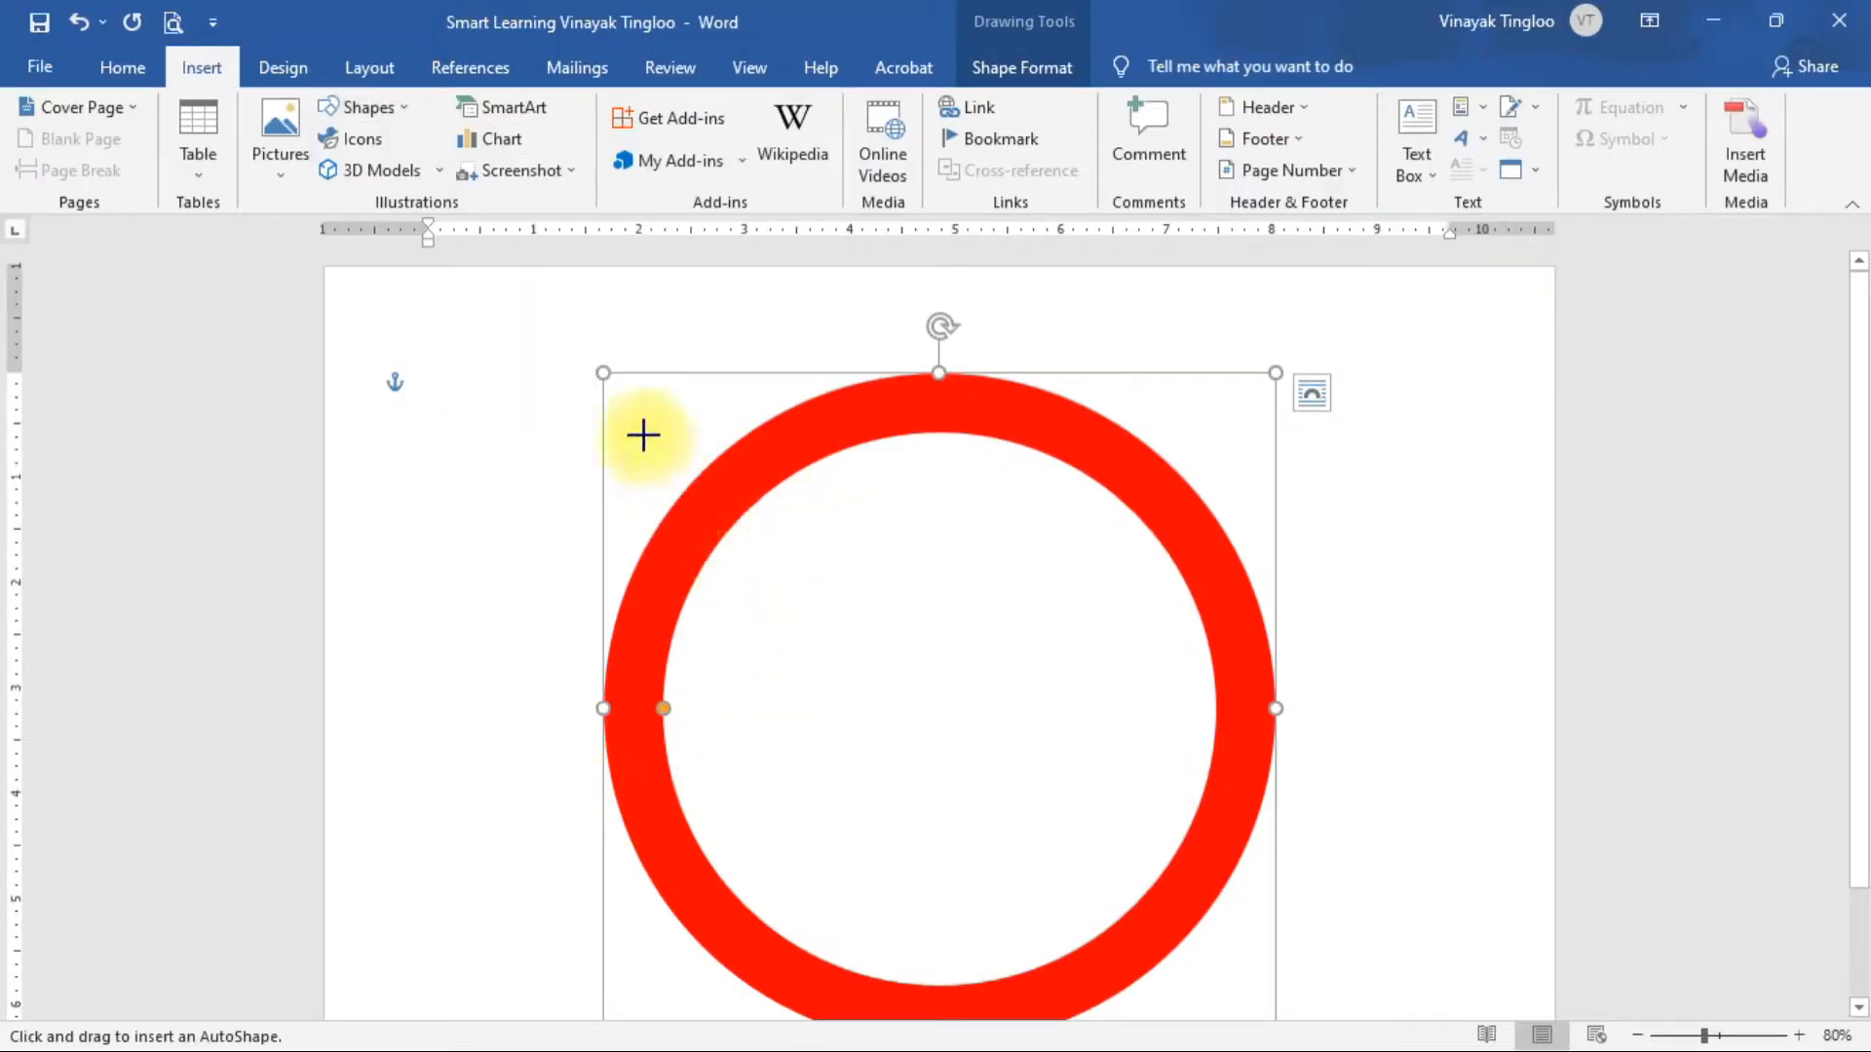
drag(643, 434, 1263, 923)
drag(943, 789, 934, 731)
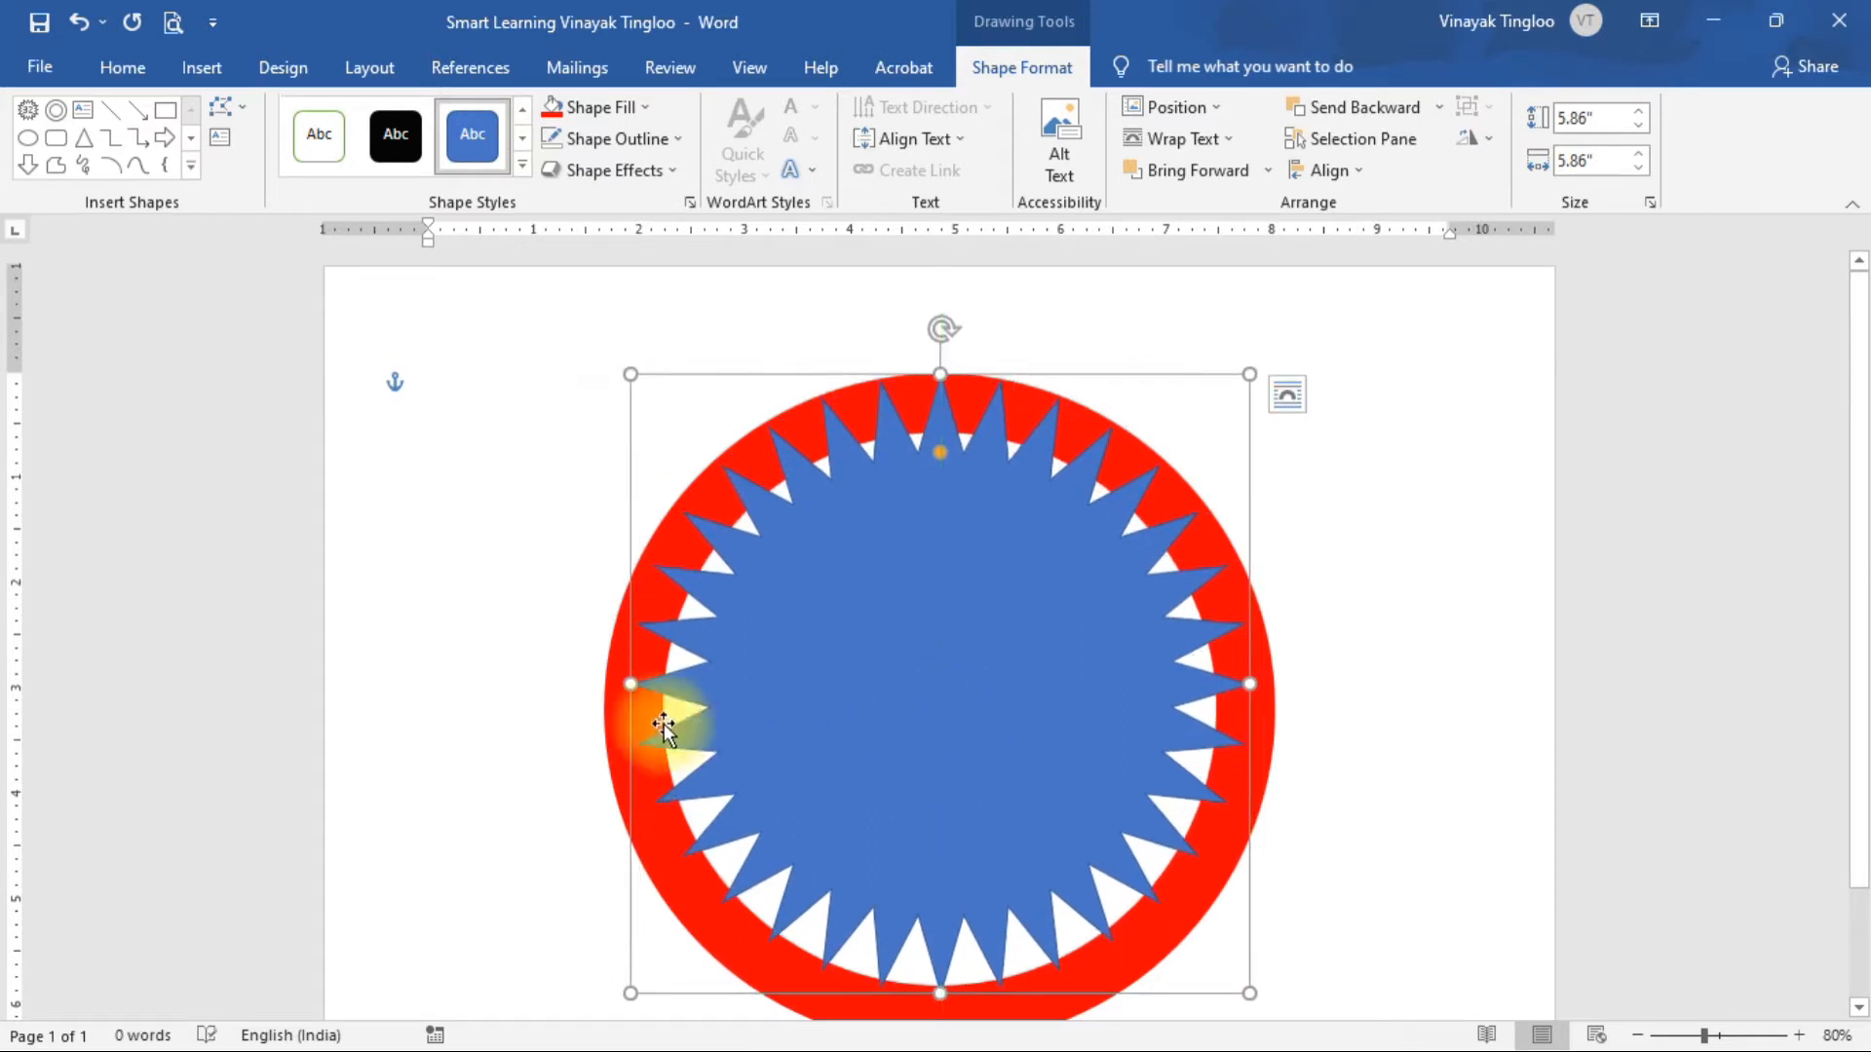
Stretch the star to about 6.35 inches high and 6.27 inches wide so its points reach the ring's outer edge.
drag(630, 684, 611, 684)
scroll(949, 775, down, 3)
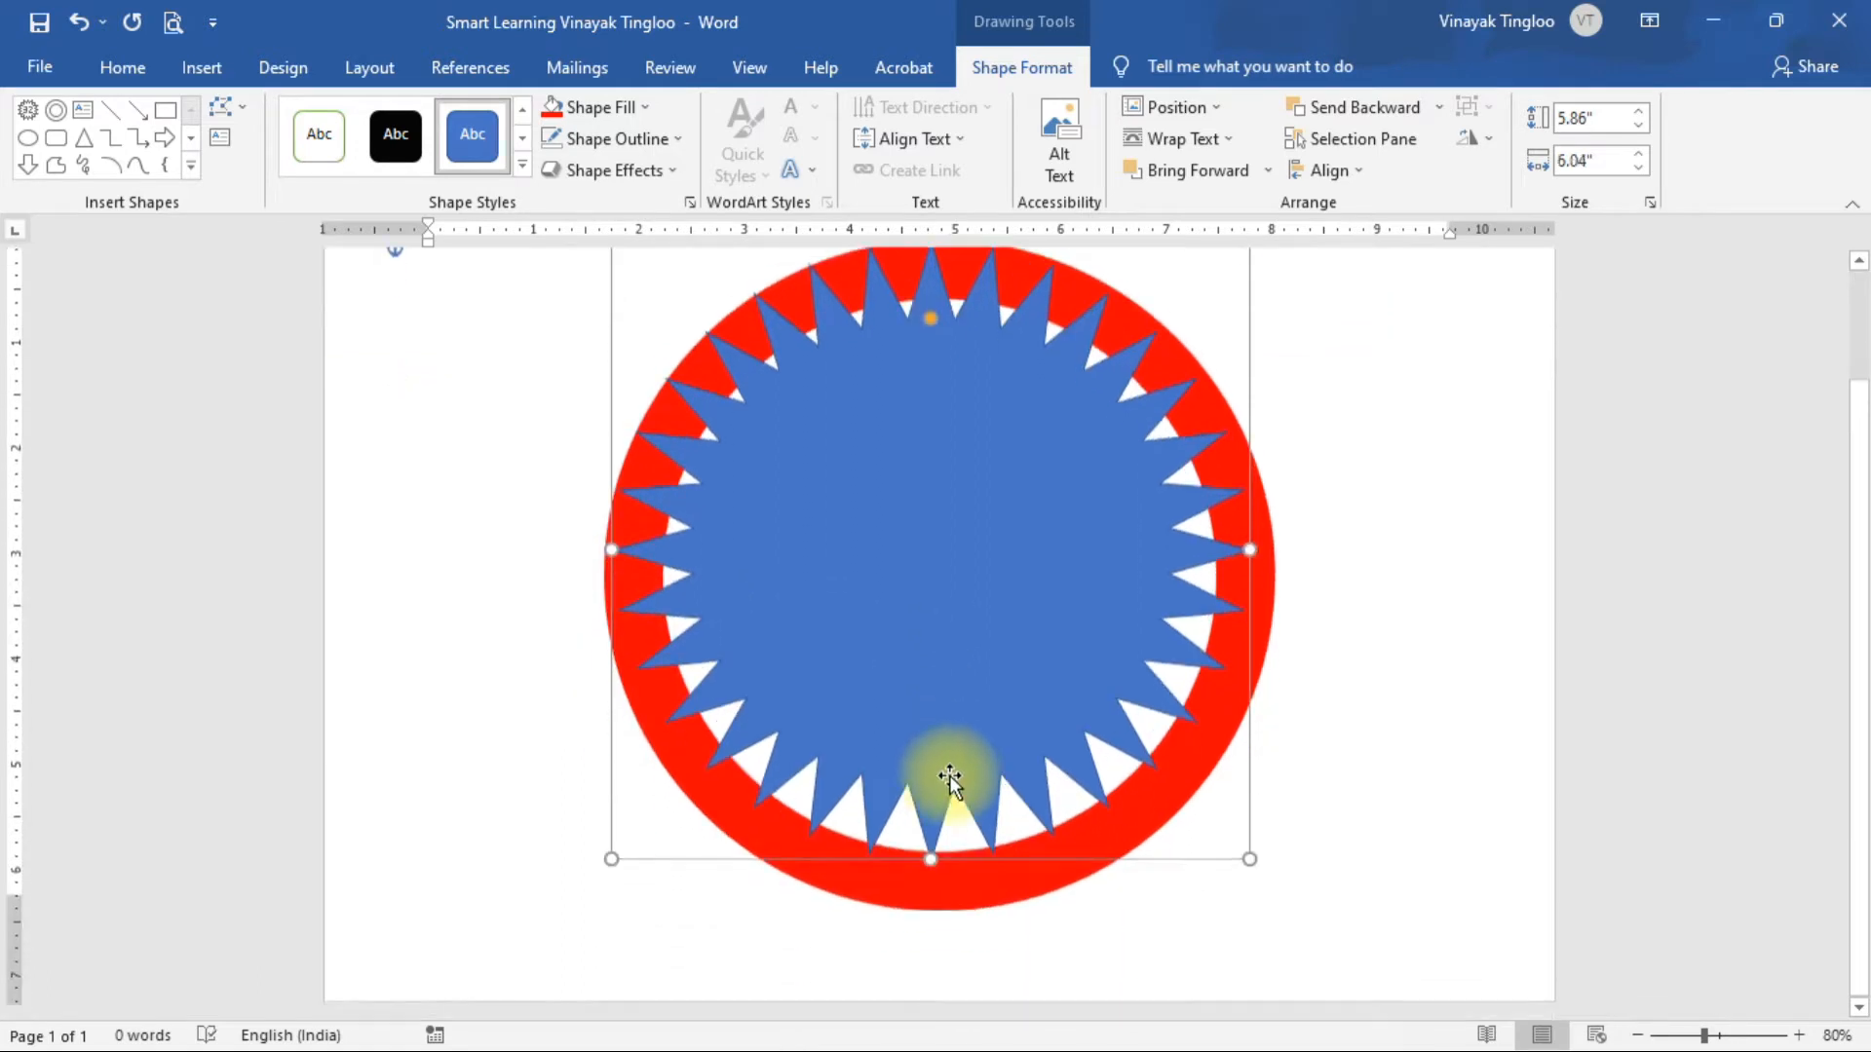
drag(932, 859, 934, 911)
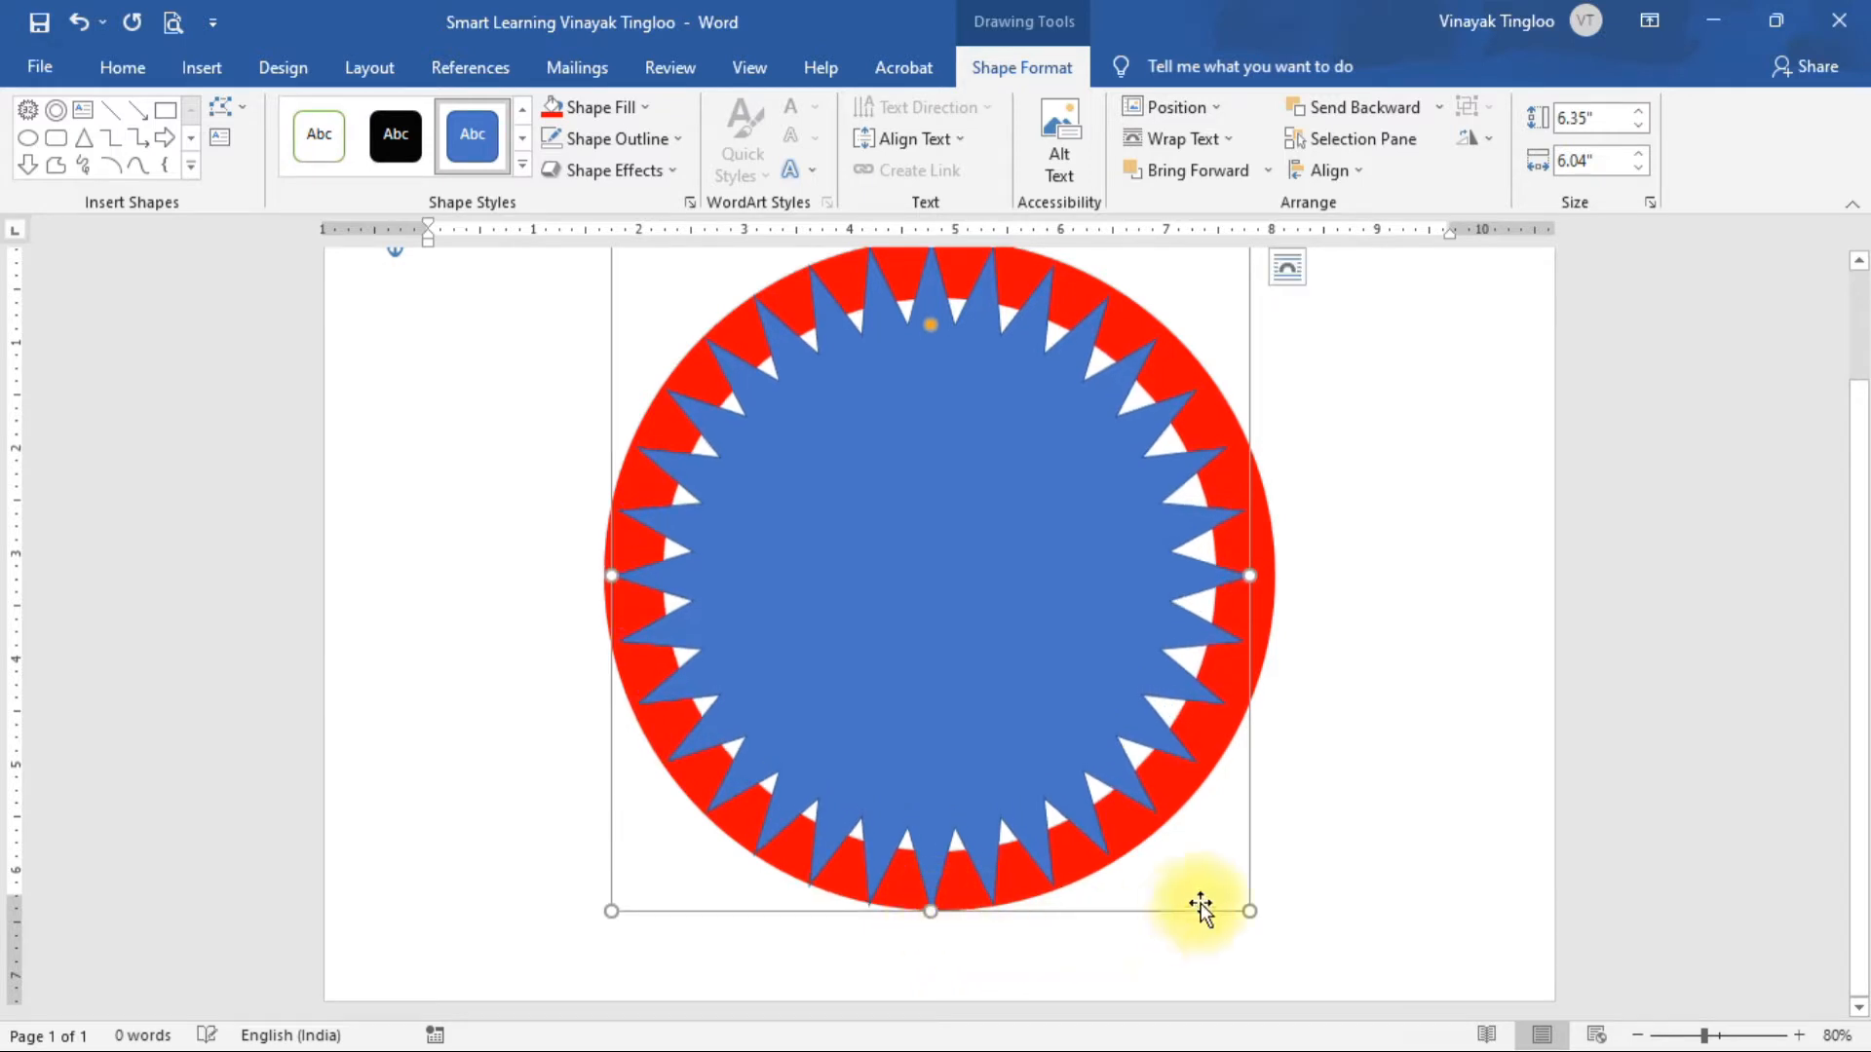
drag(1249, 574, 1270, 579)
scroll(1035, 645, up, 3)
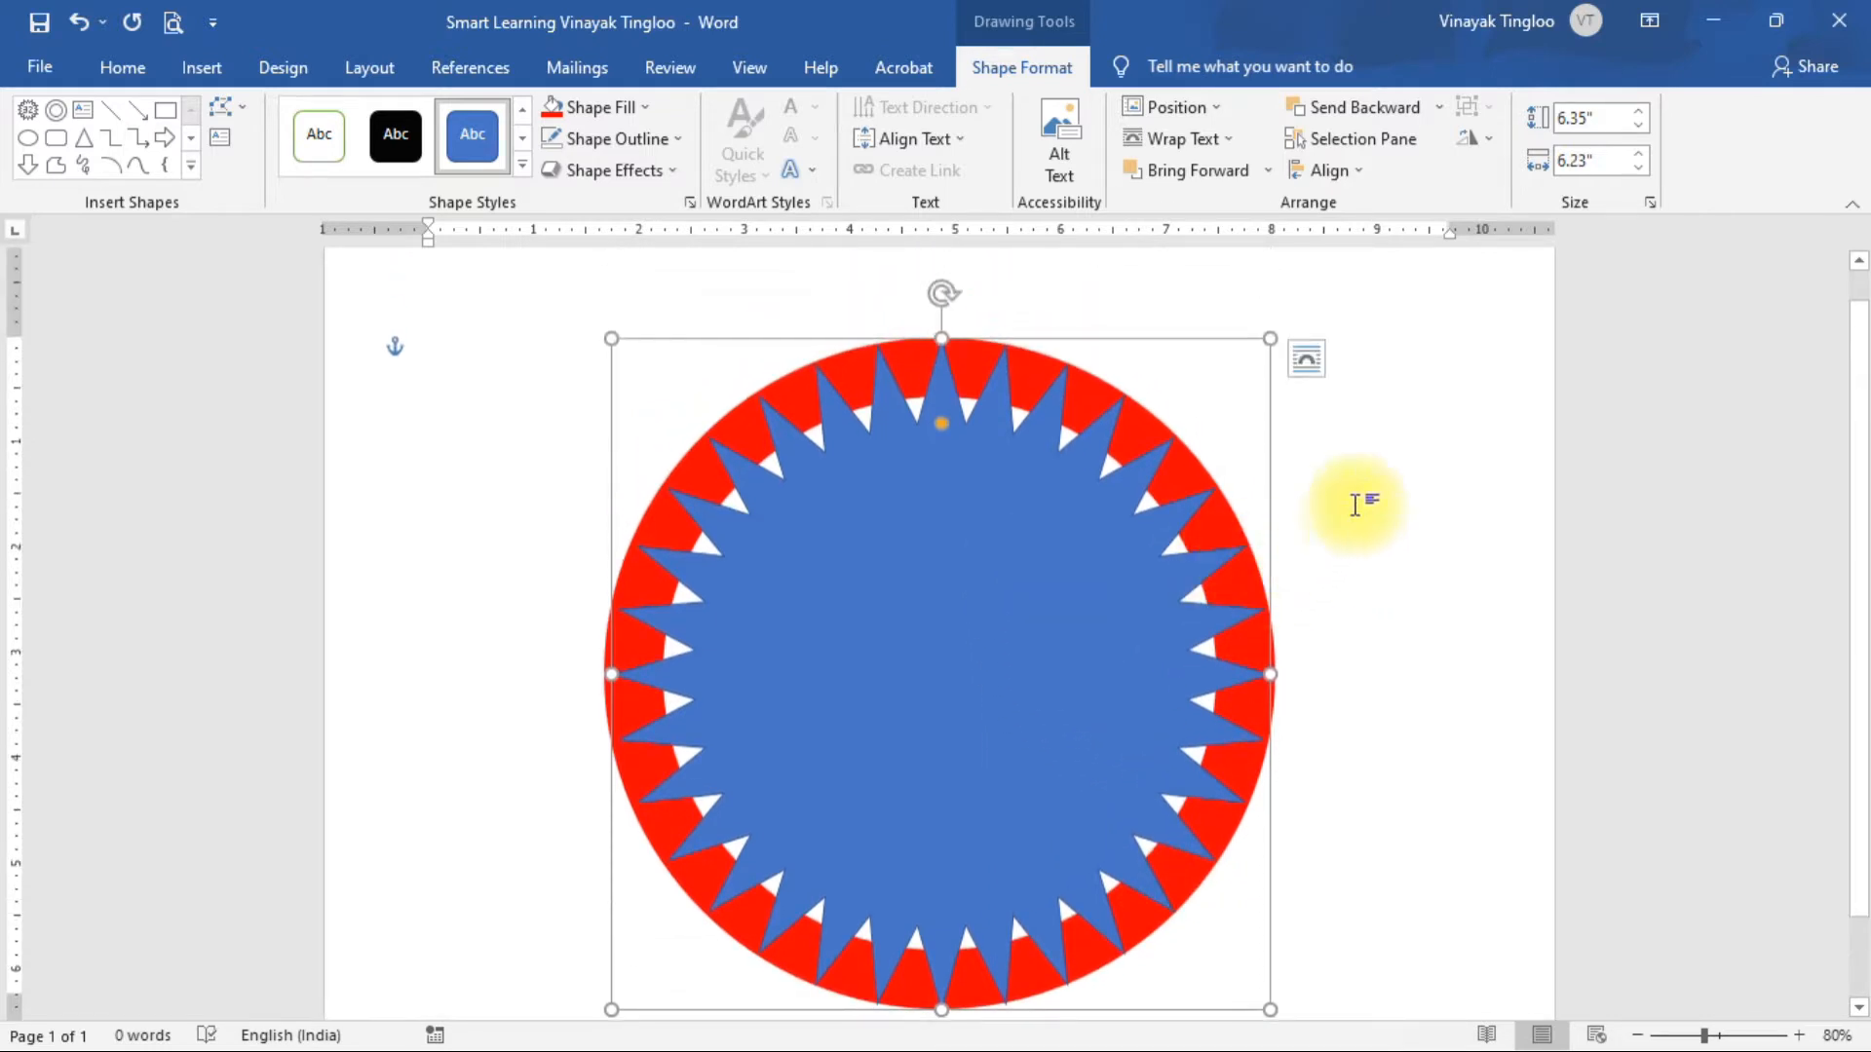
click(1604, 556)
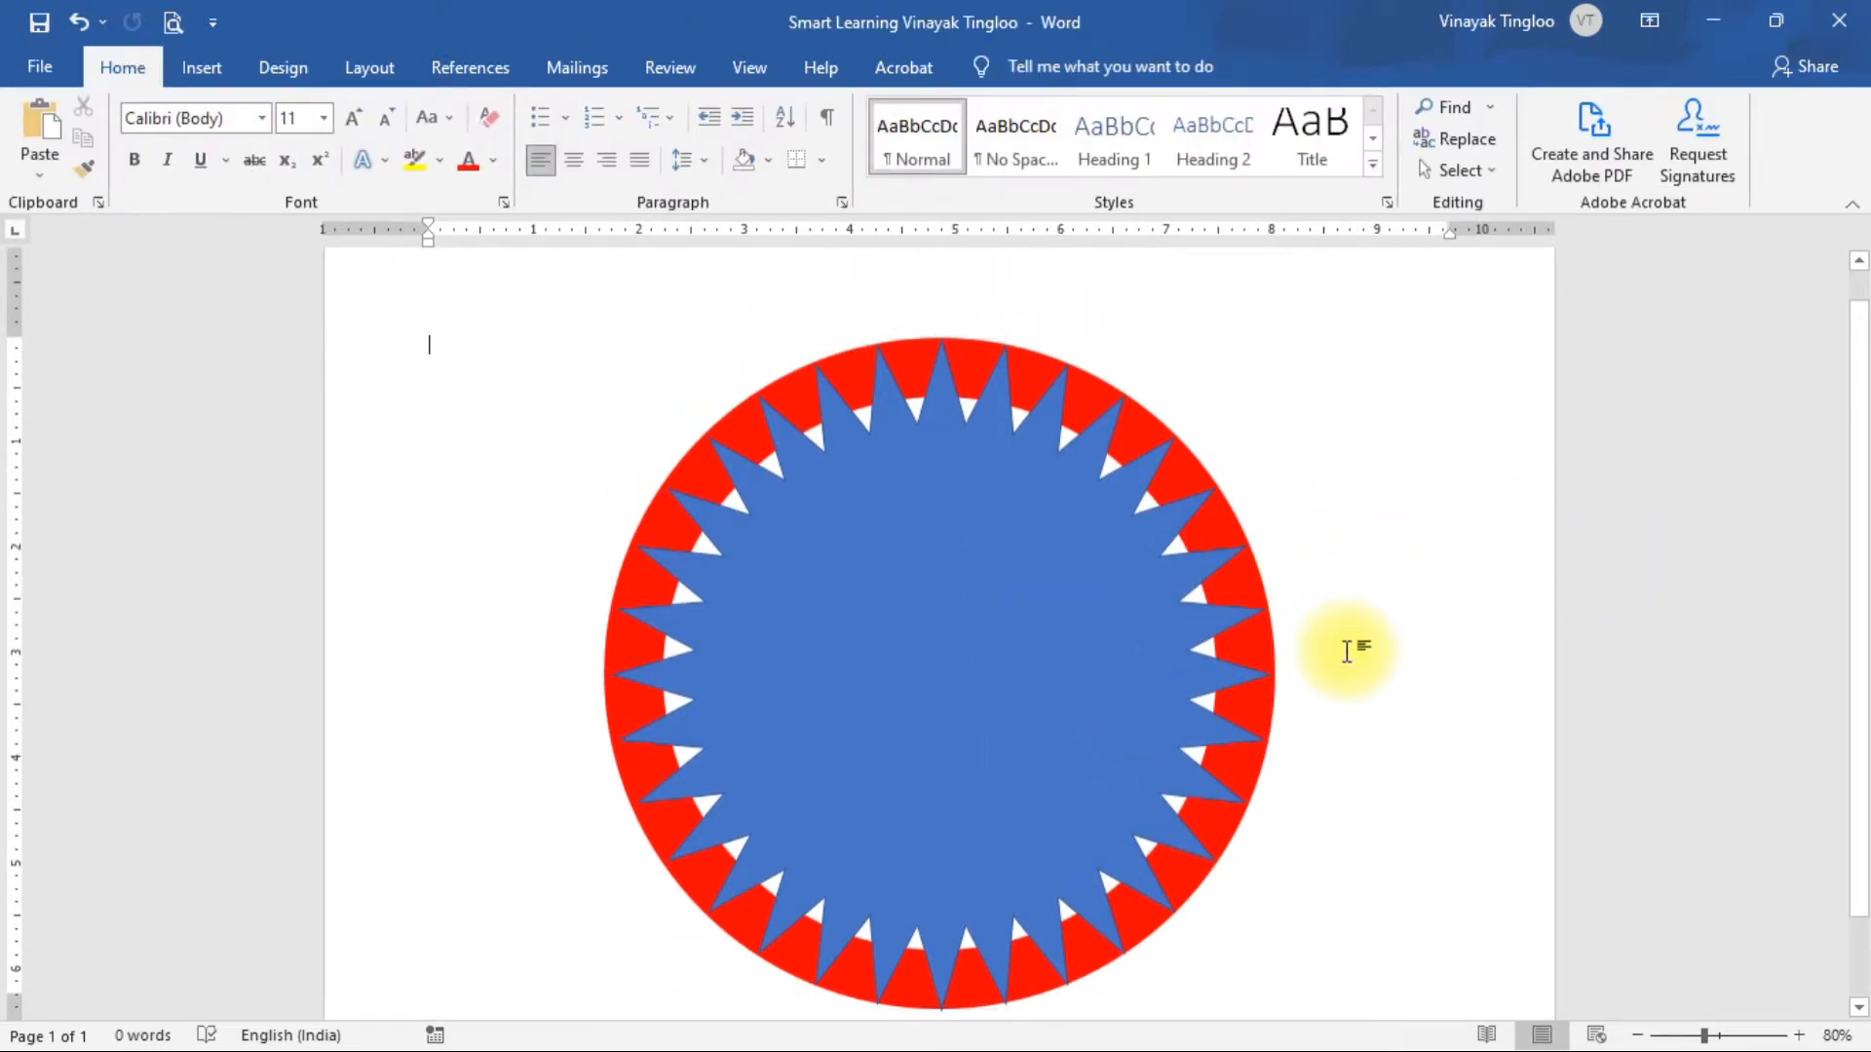
click(723, 714)
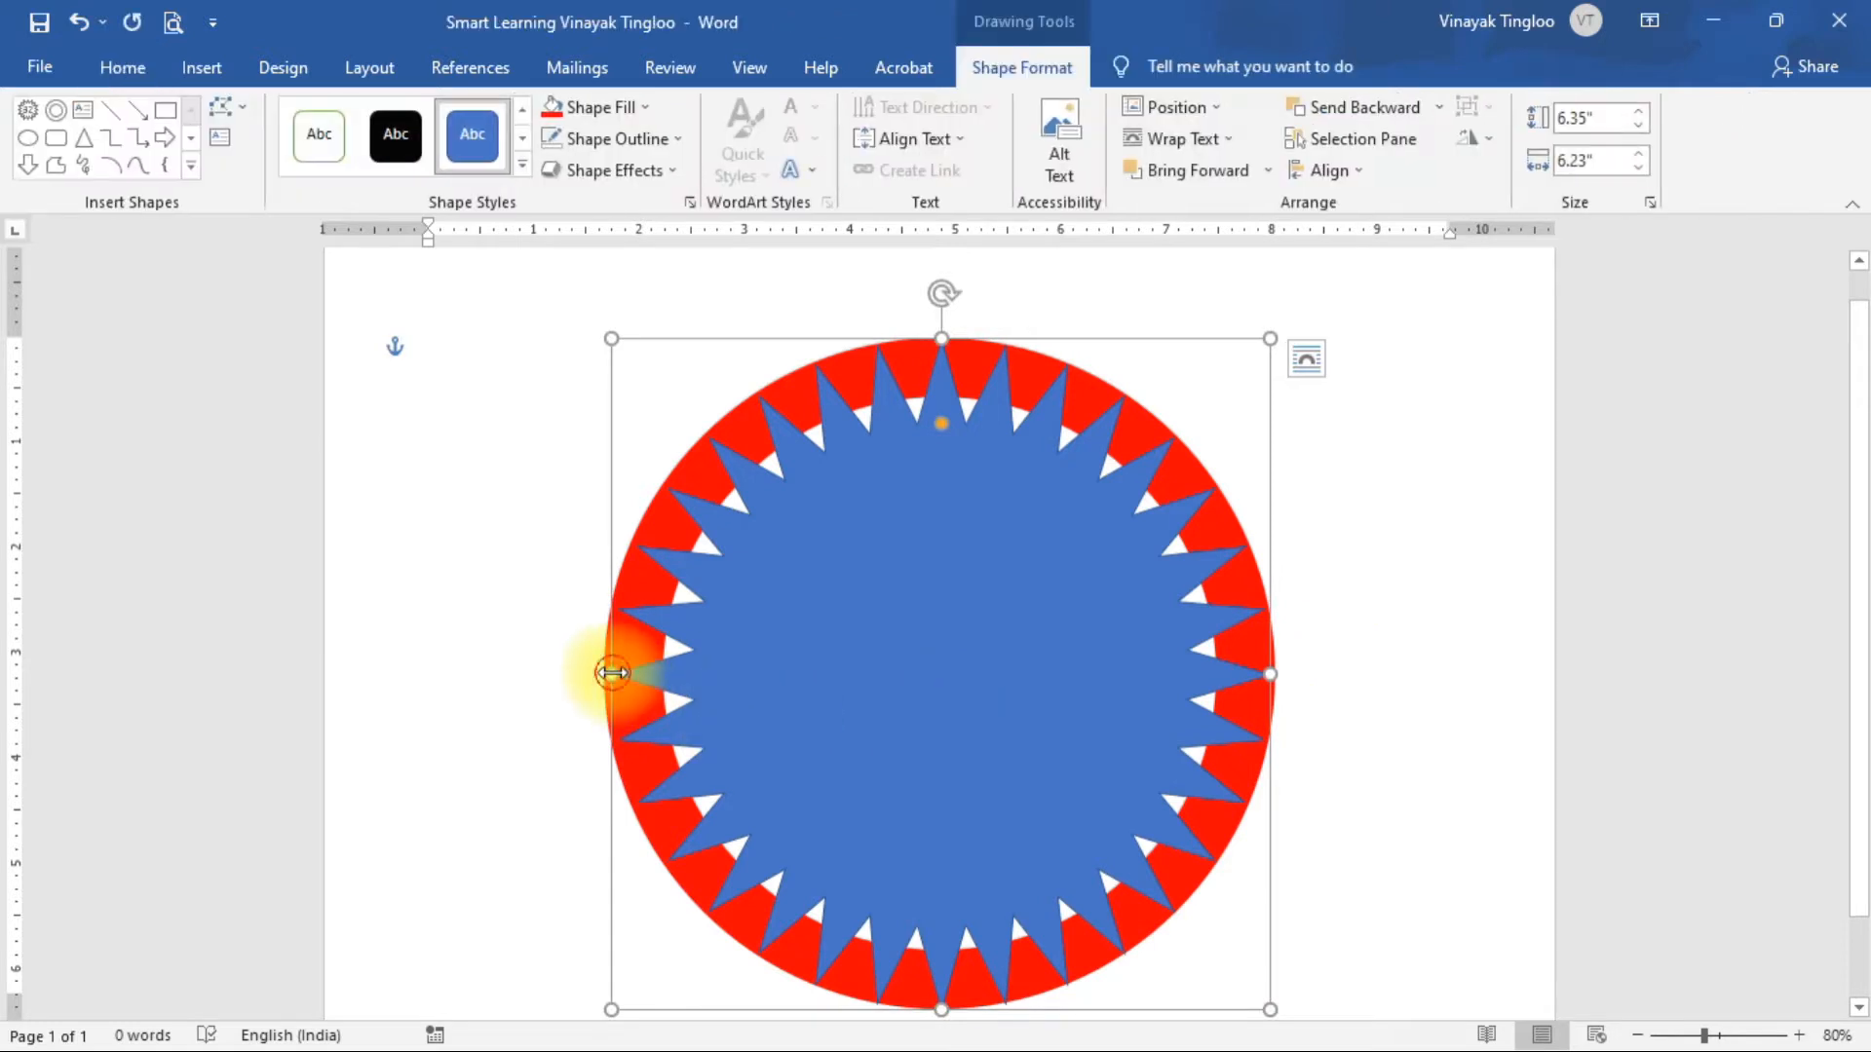
drag(611, 672, 606, 673)
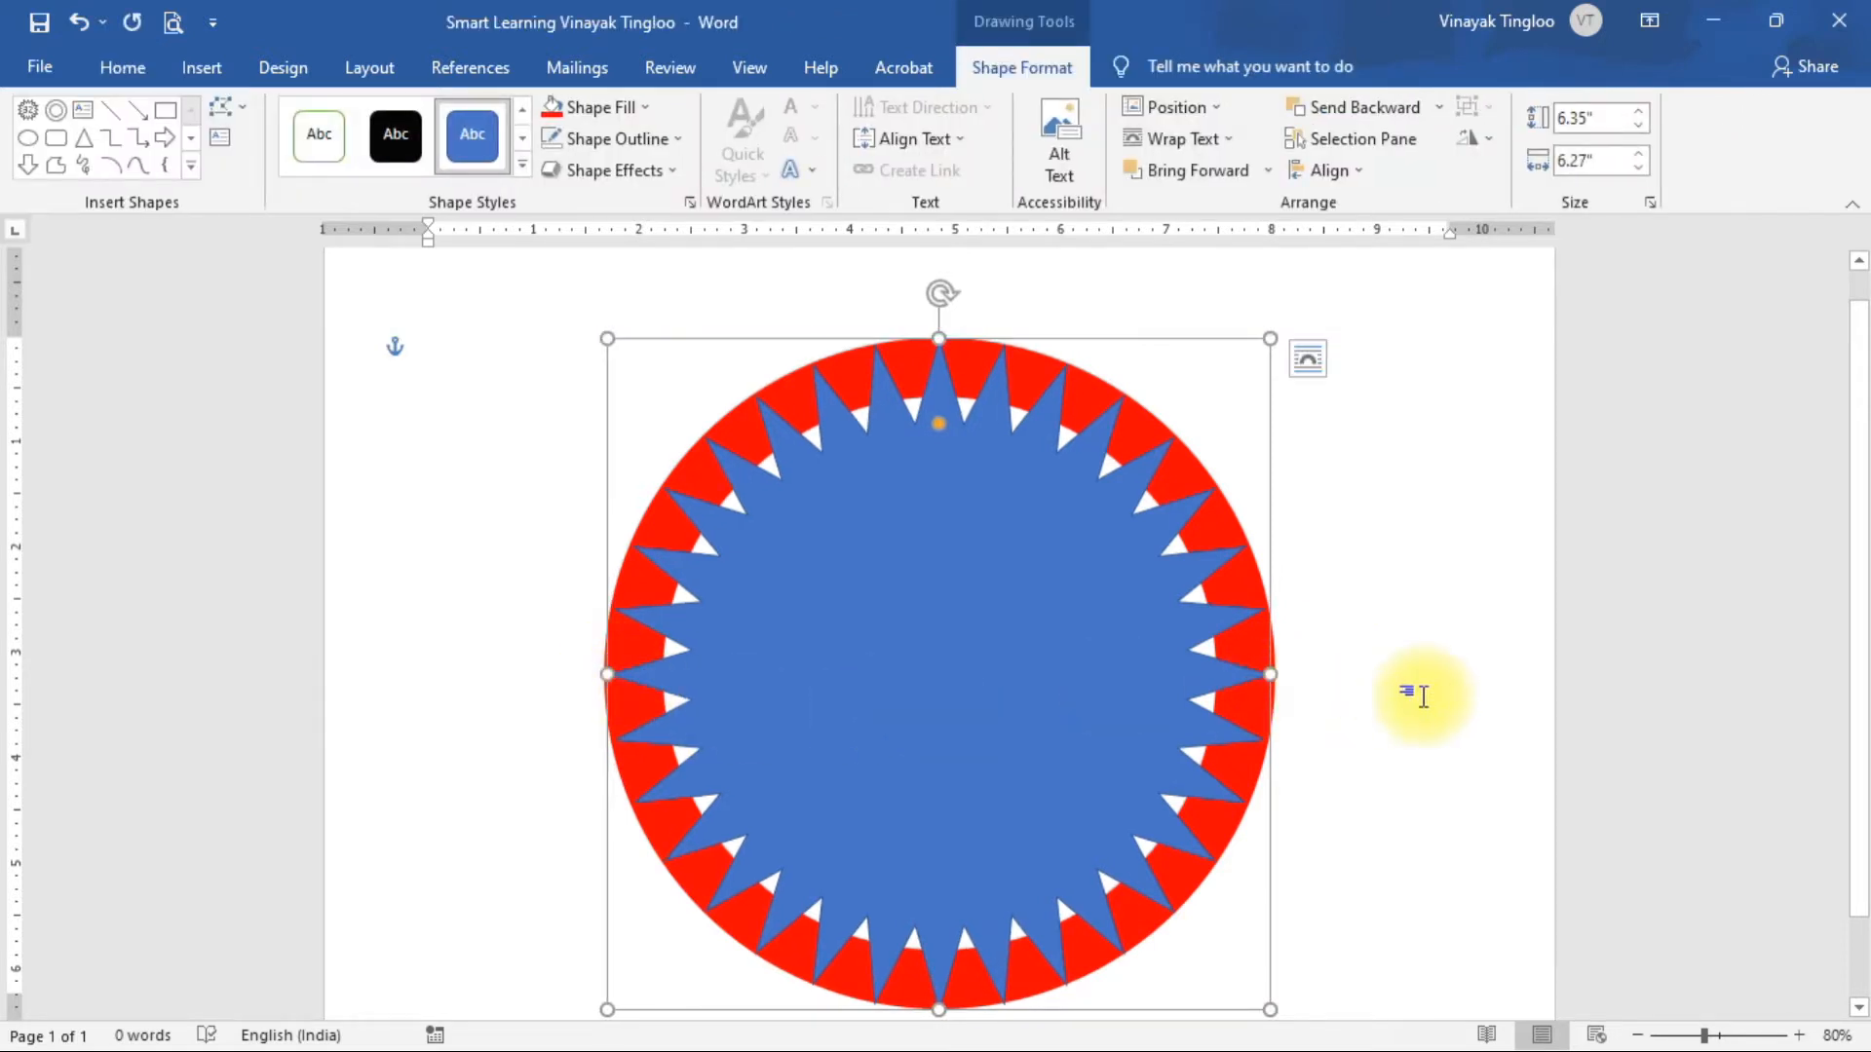
click(1286, 659)
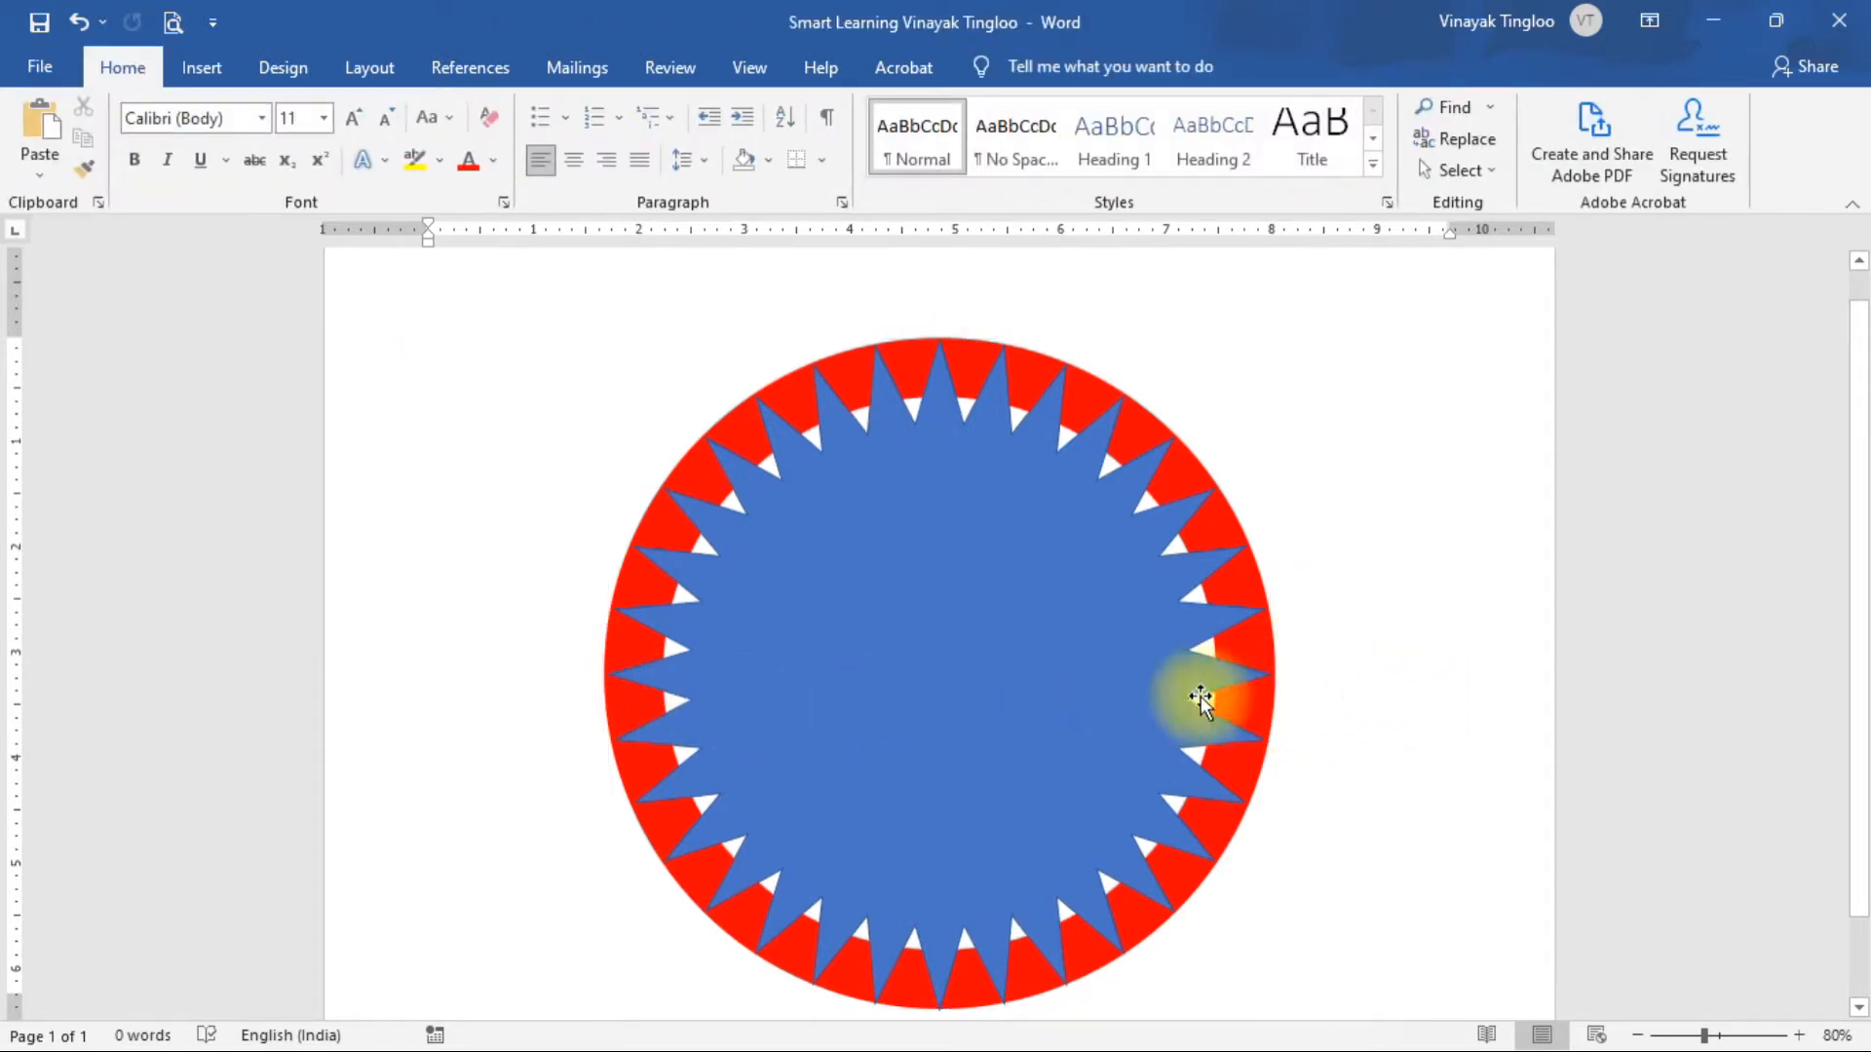
Remove the star's outline and fill it with Black, Text 1.
click(951, 610)
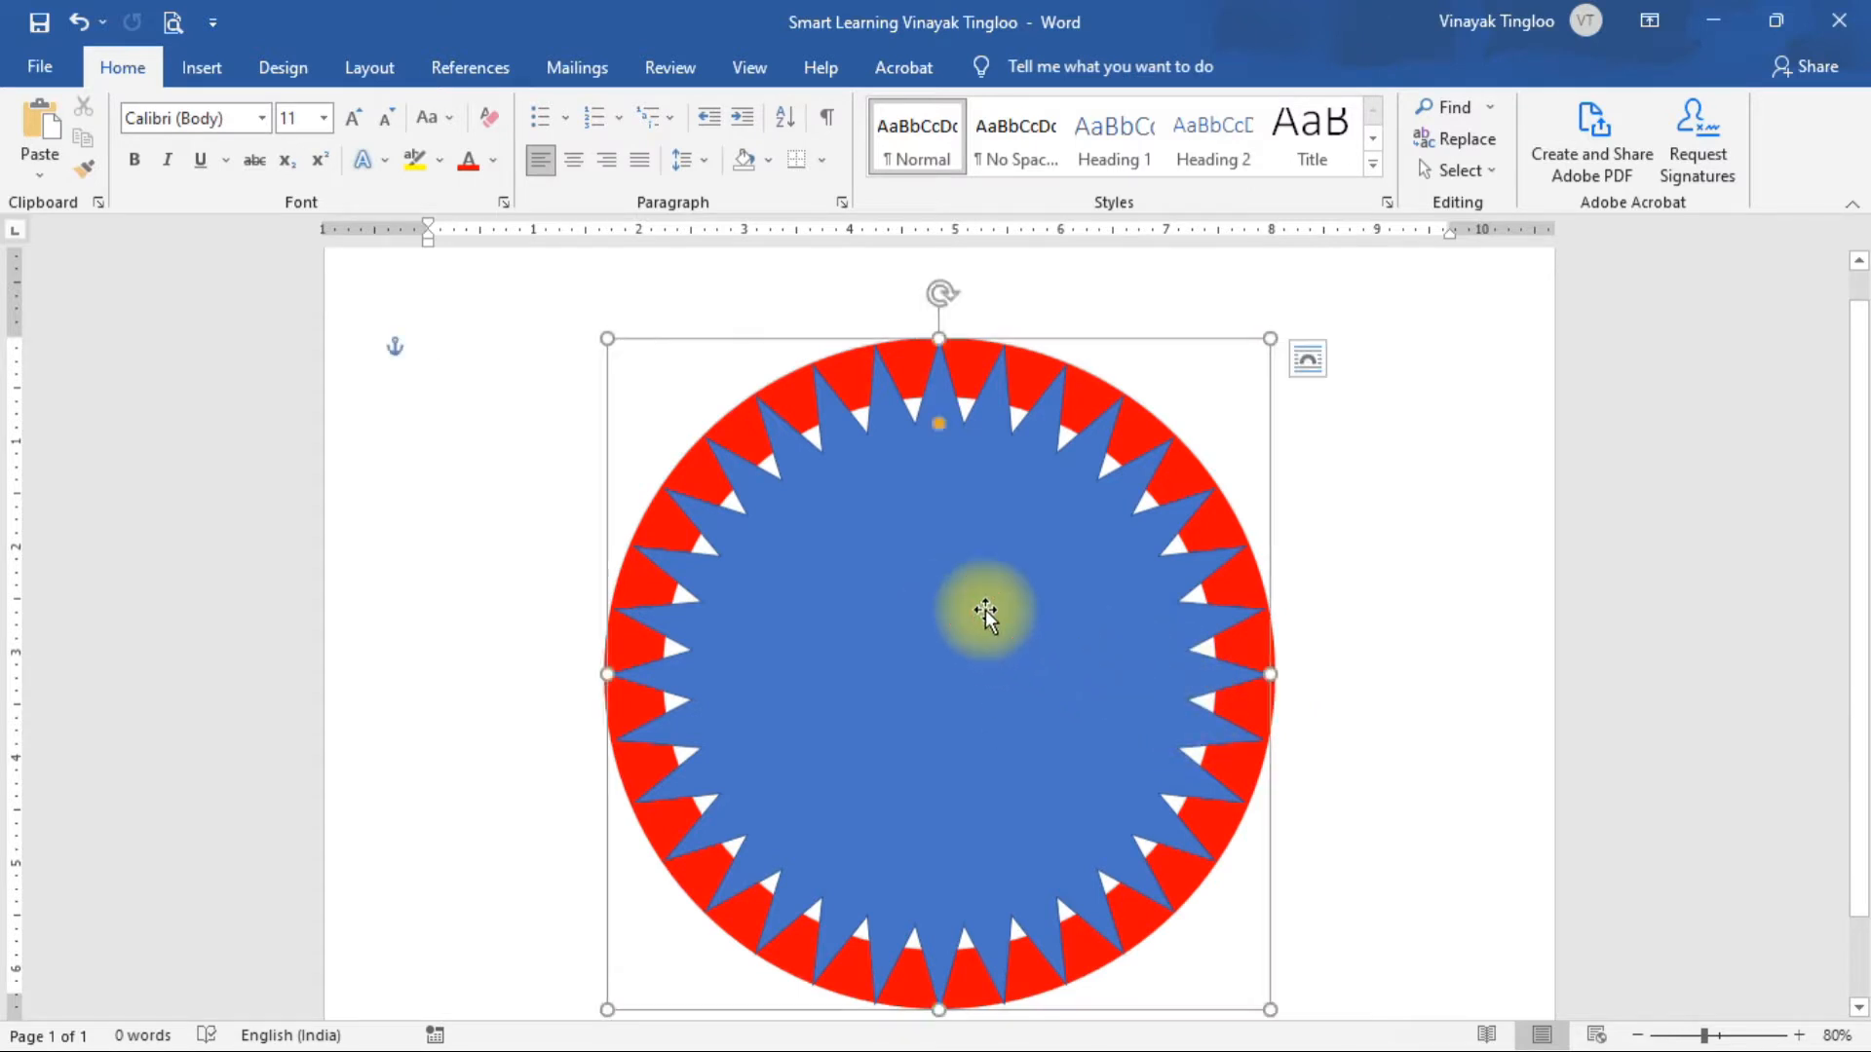
click(645, 140)
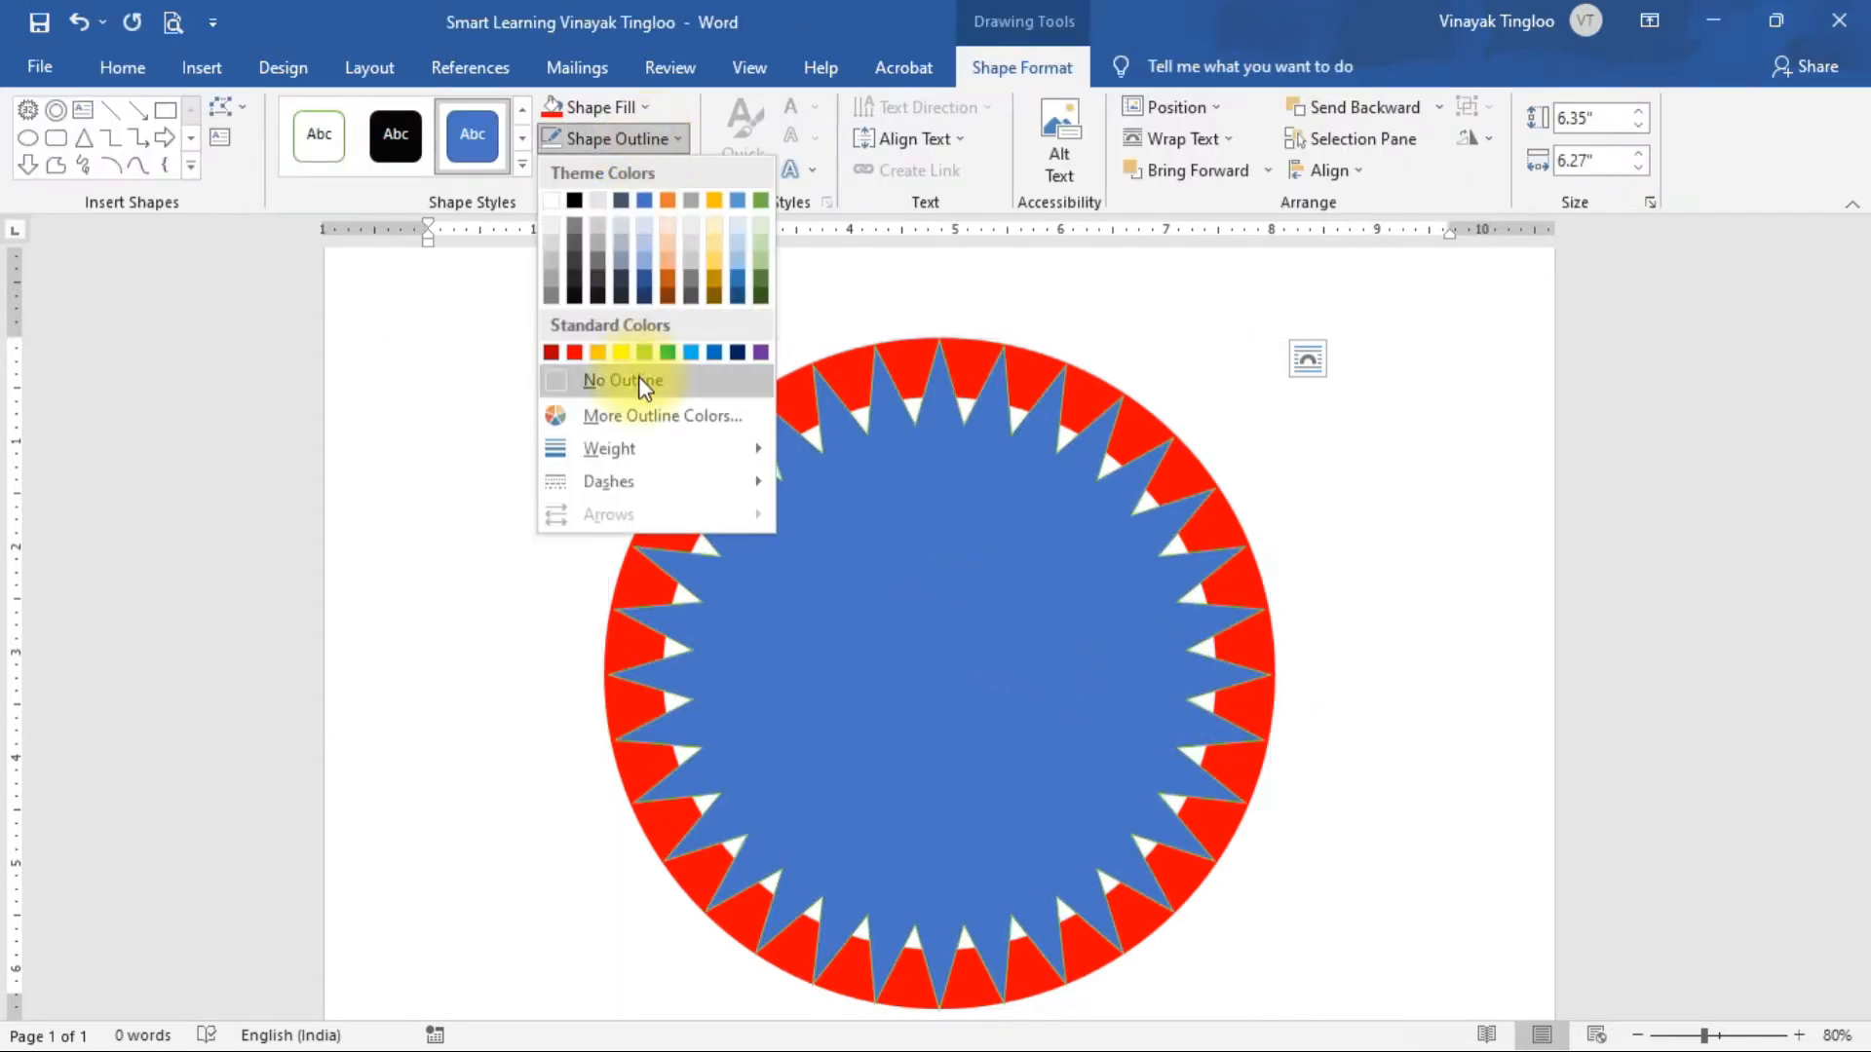
click(633, 380)
click(645, 109)
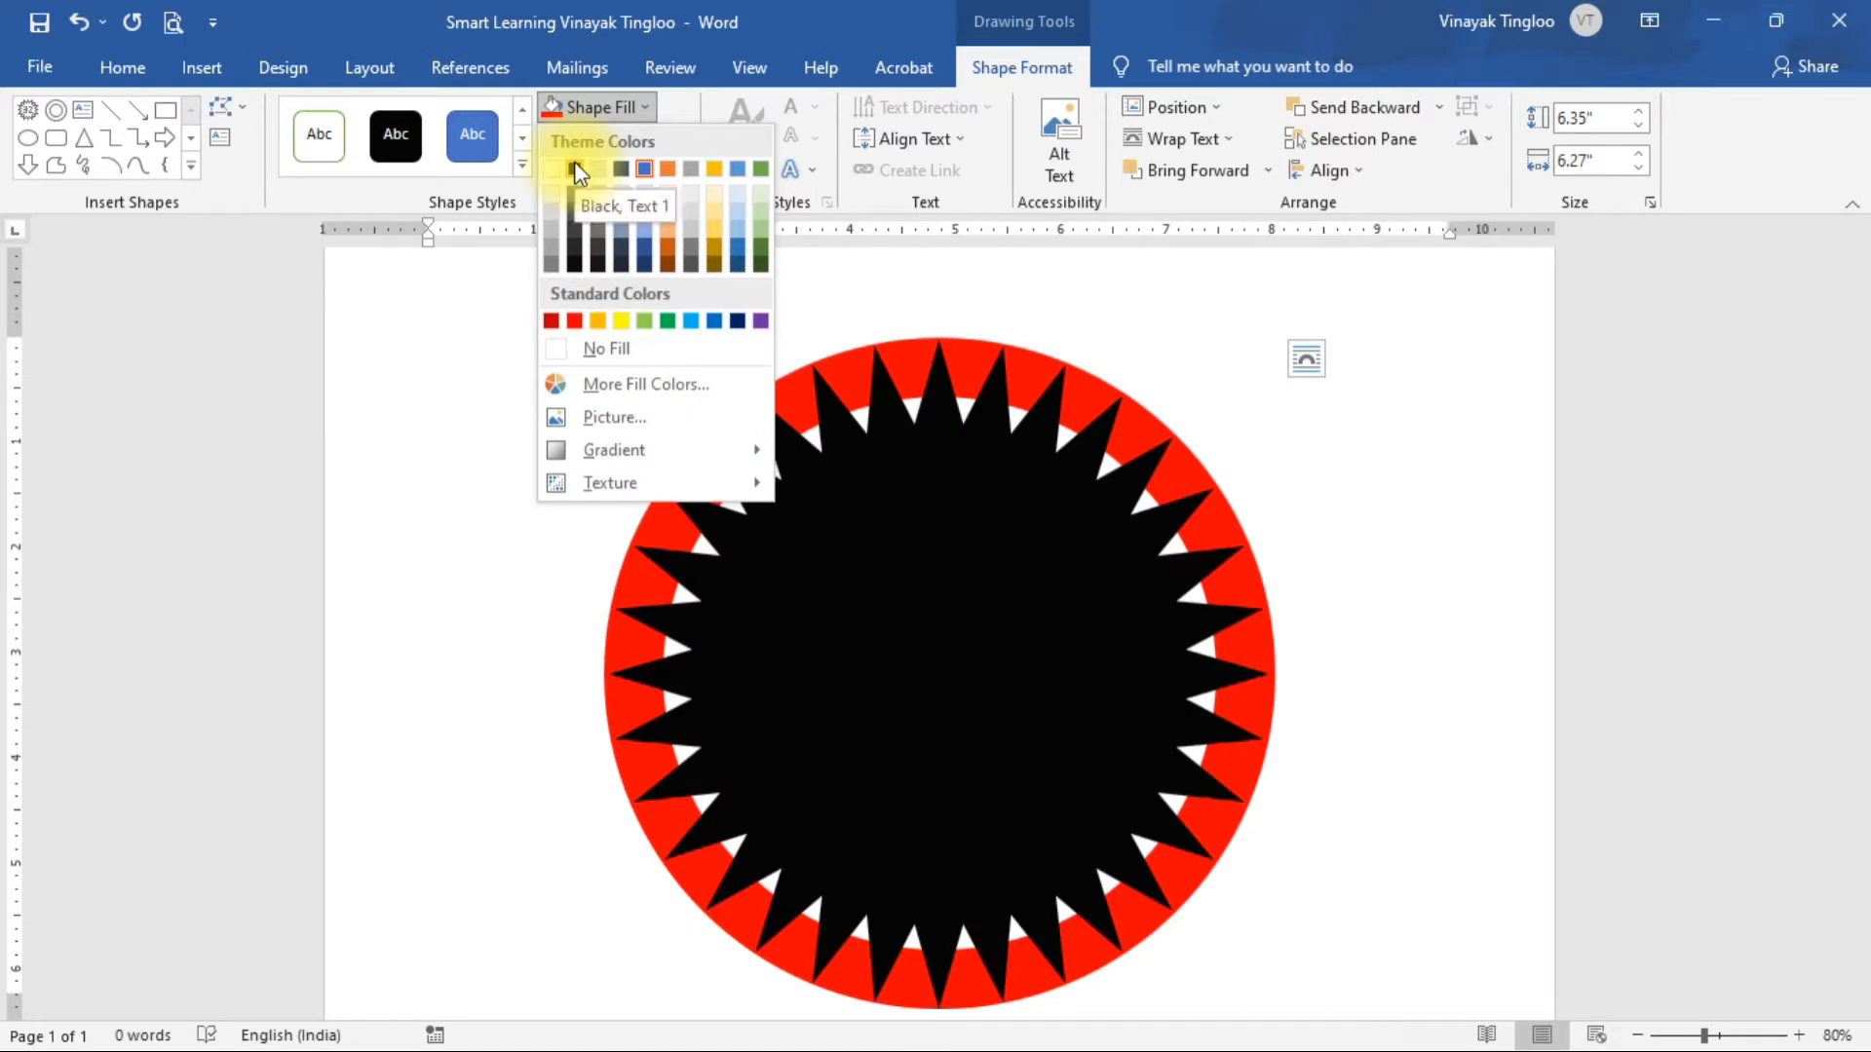
click(575, 169)
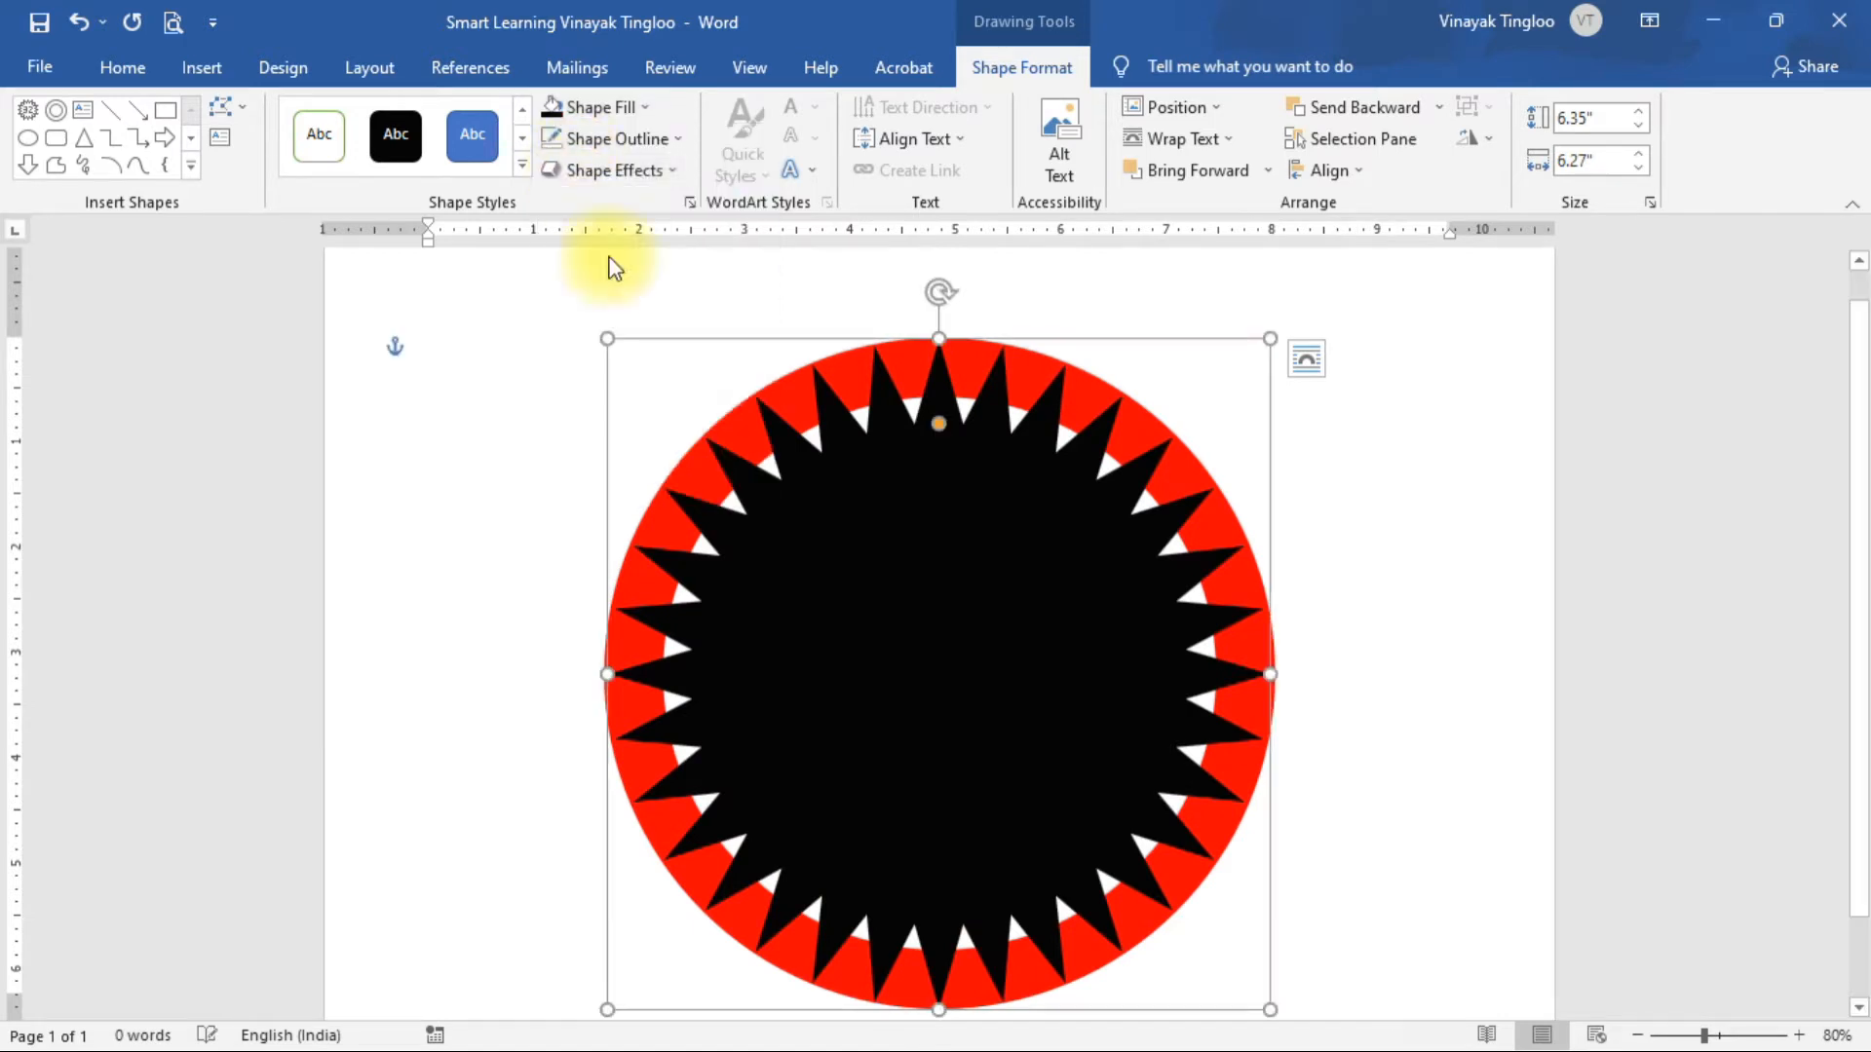
click(1400, 530)
Draw a circle about 4.19 inches across and centre it over the black star.
click(202, 67)
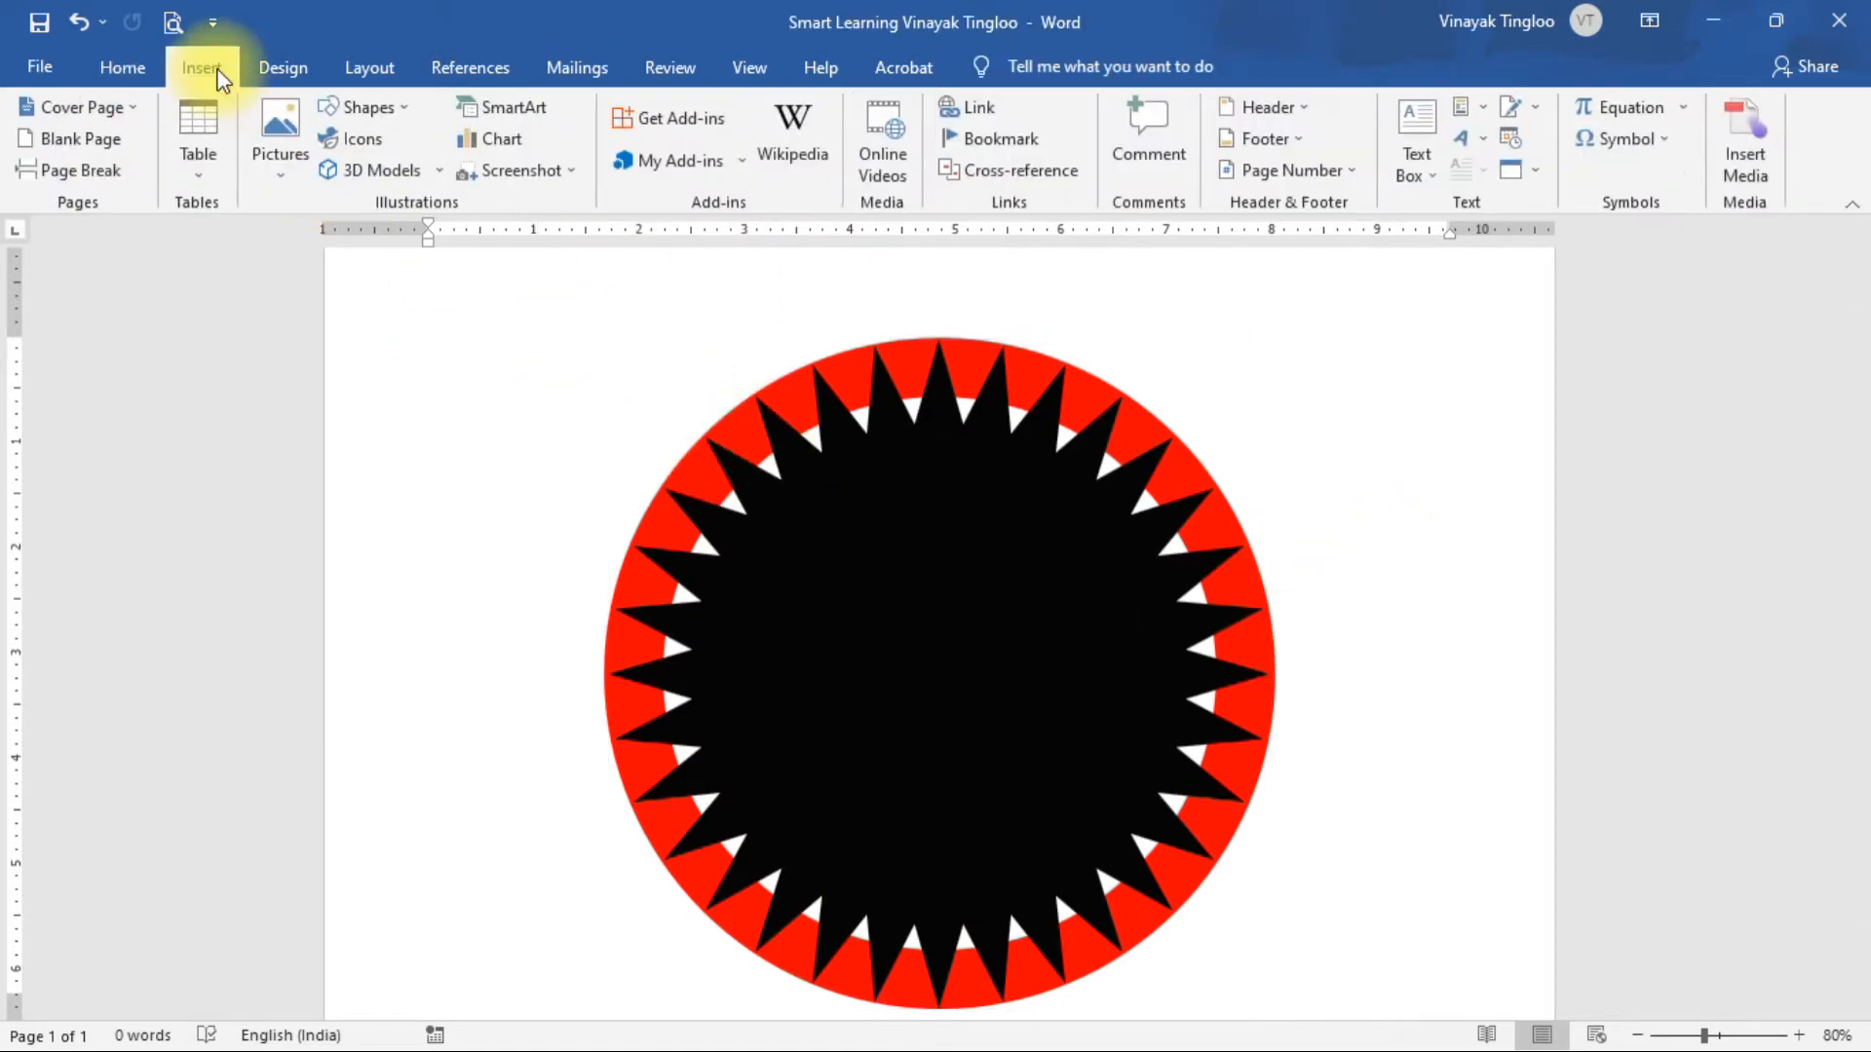
click(377, 109)
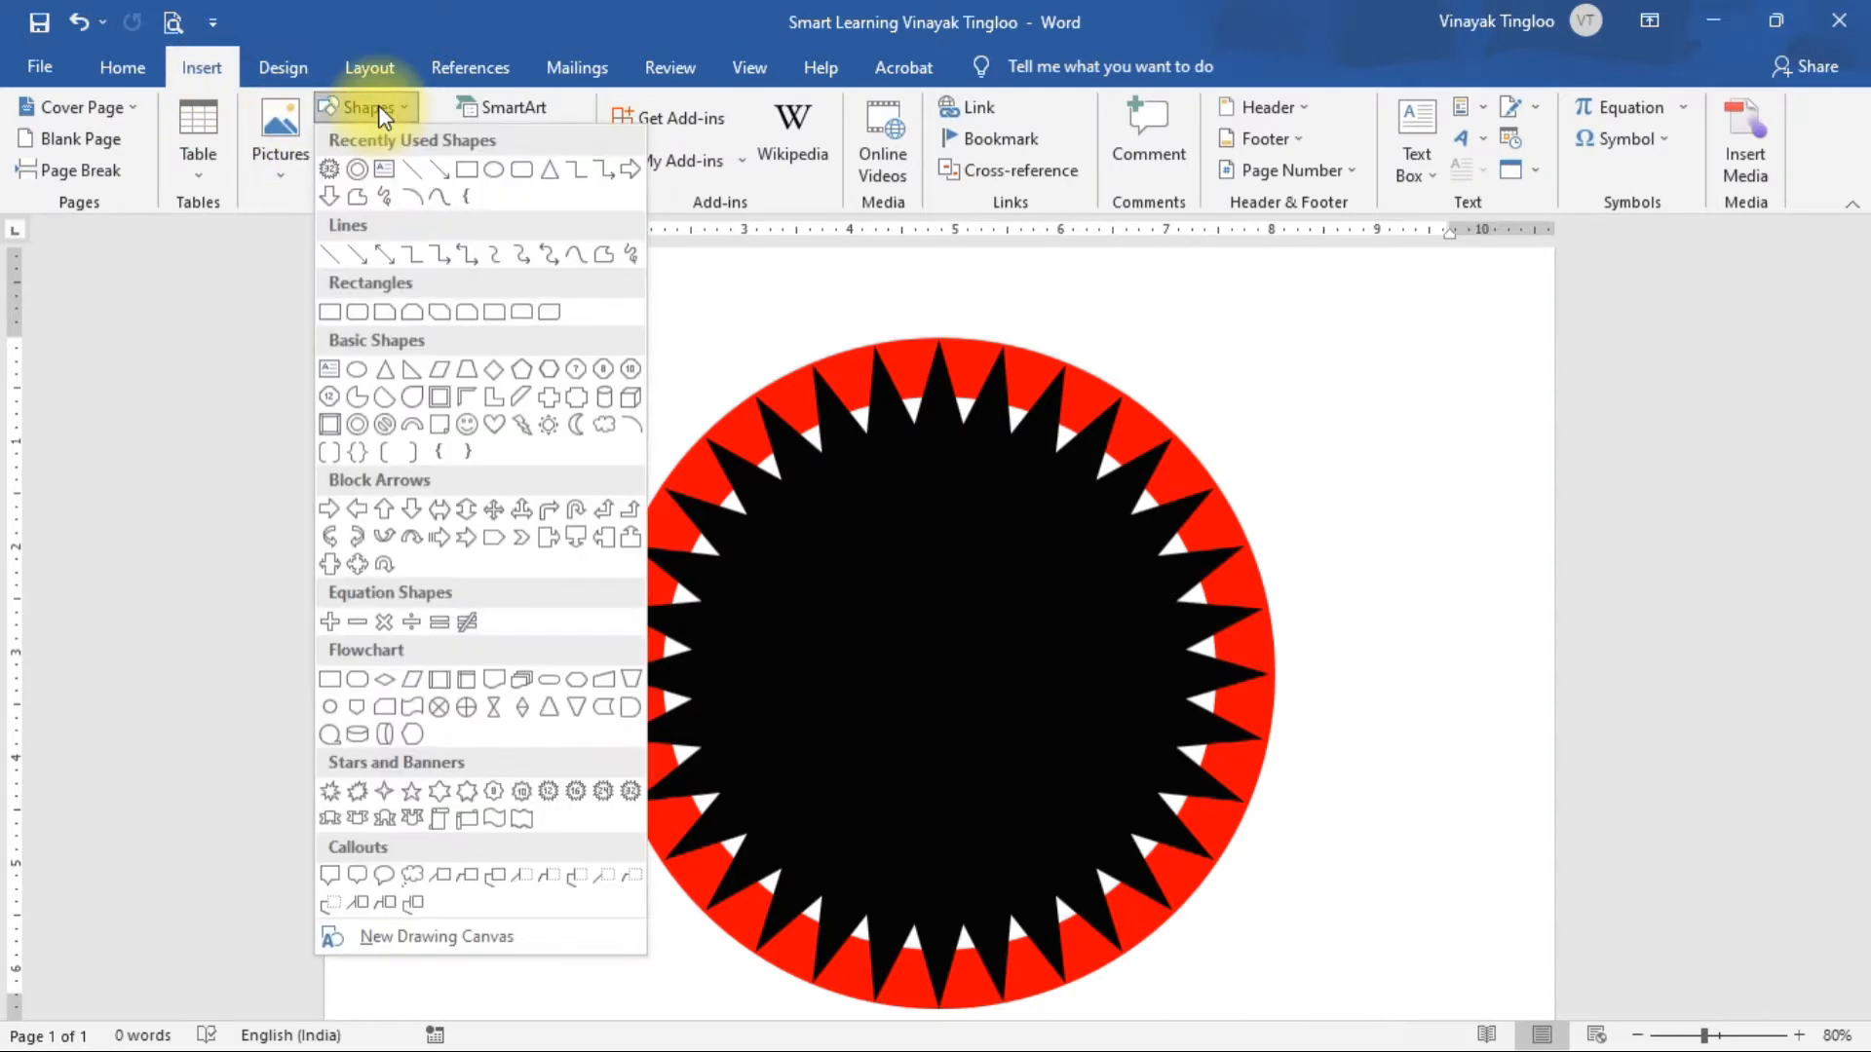
click(492, 172)
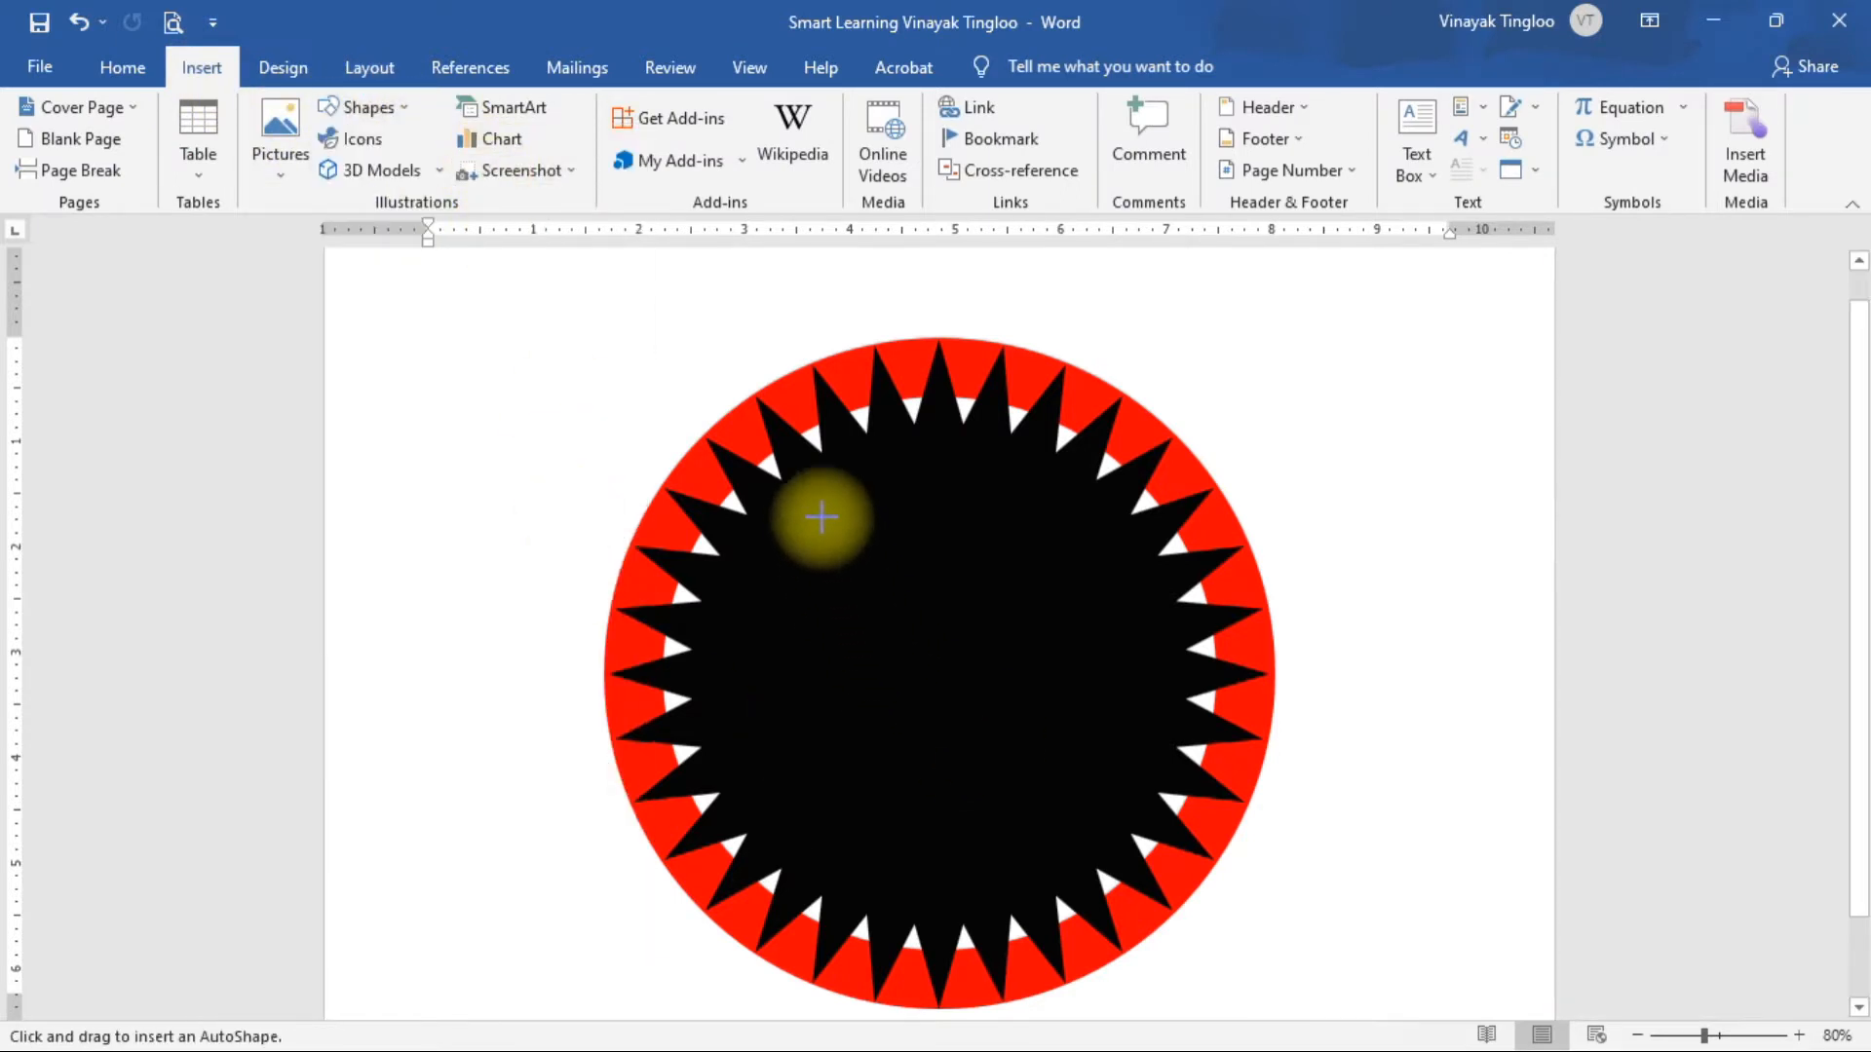
mouse_move(821, 517)
mouse_down()
mouse_move(868, 764)
mouse_move(940, 864)
mouse_move(975, 960)
mouse_up()
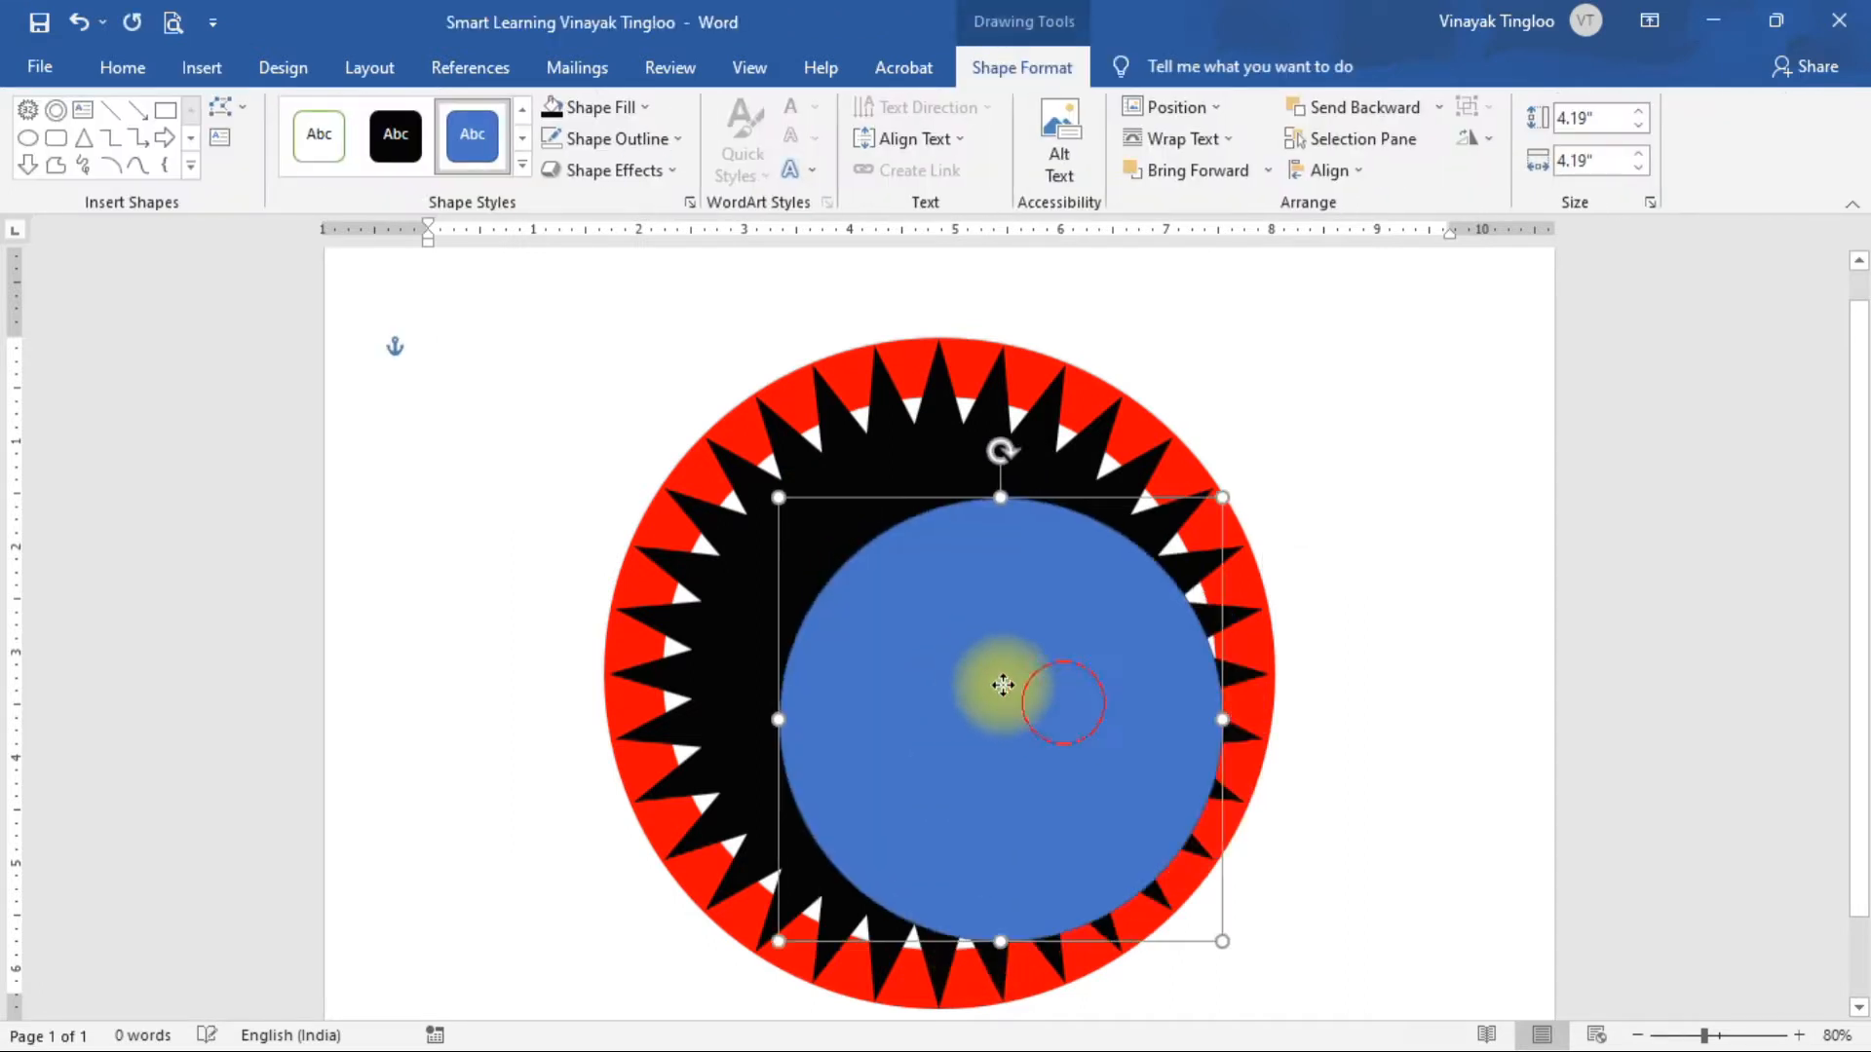
drag(1002, 685, 948, 647)
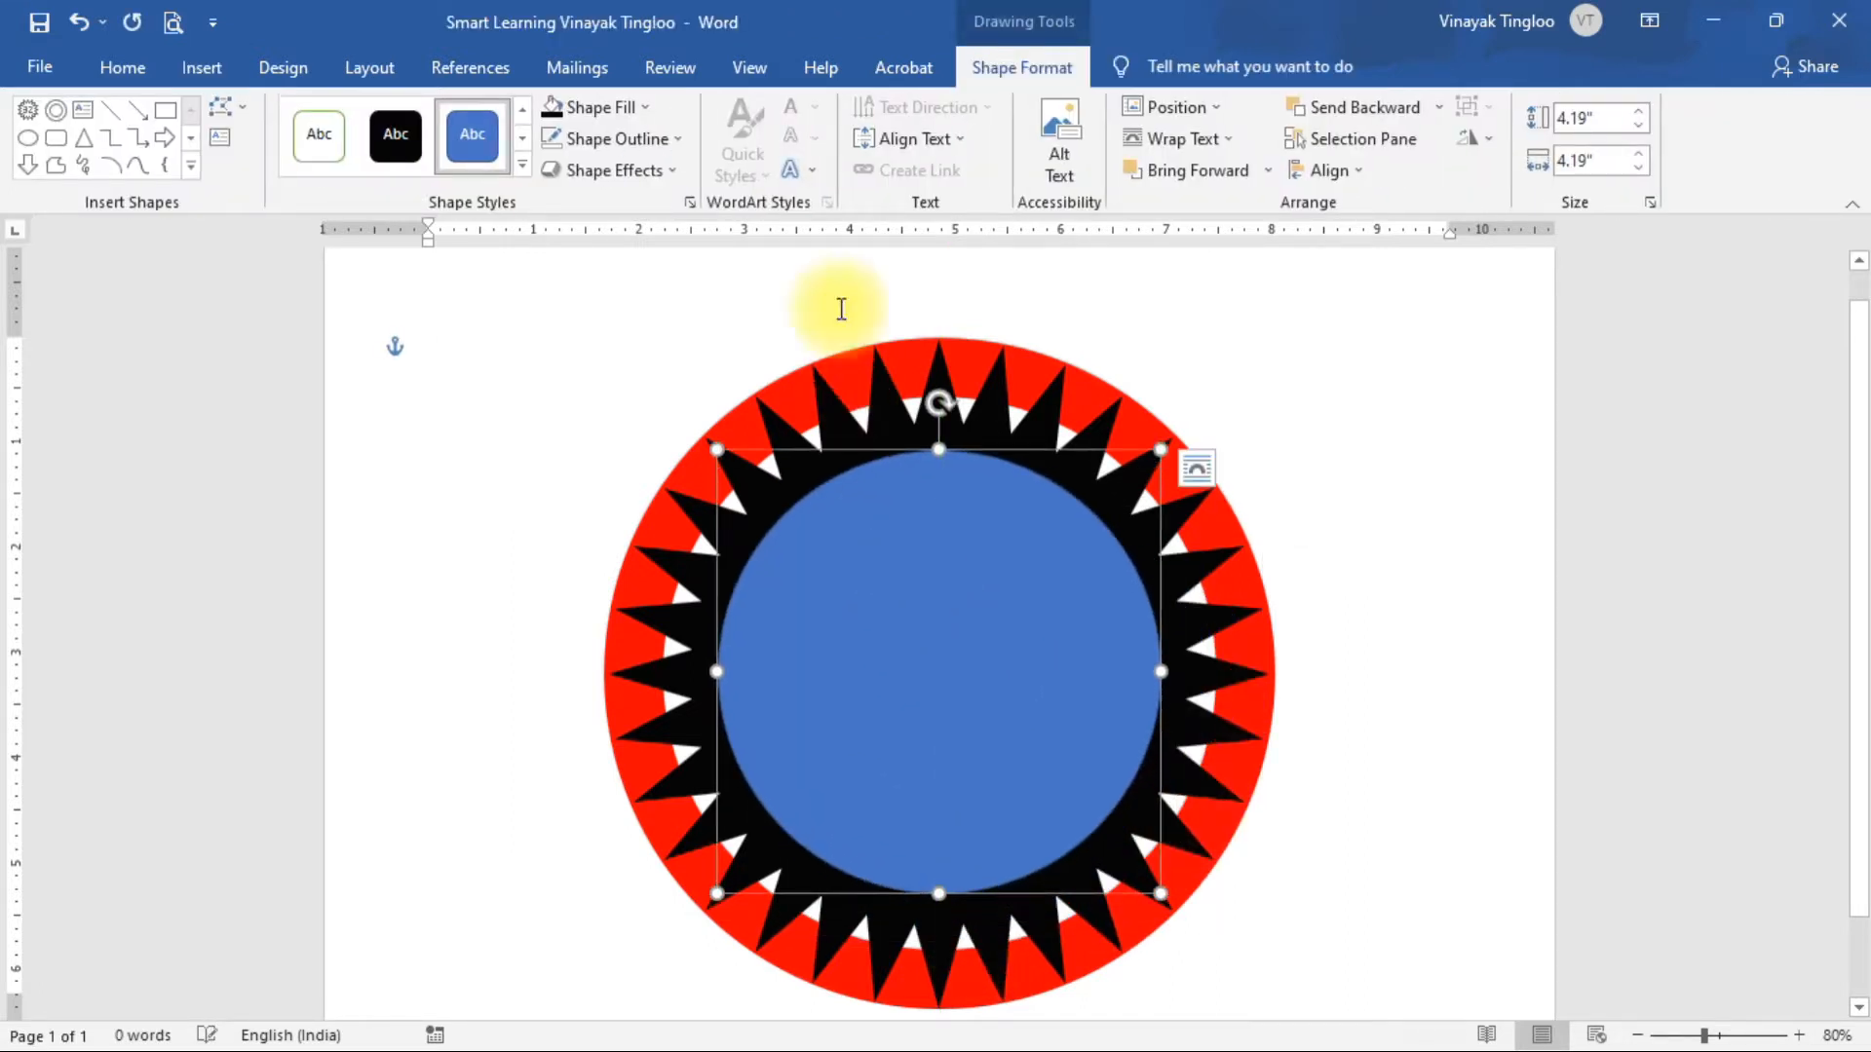
Remove the inner circle's outline and fill it with white.
click(643, 138)
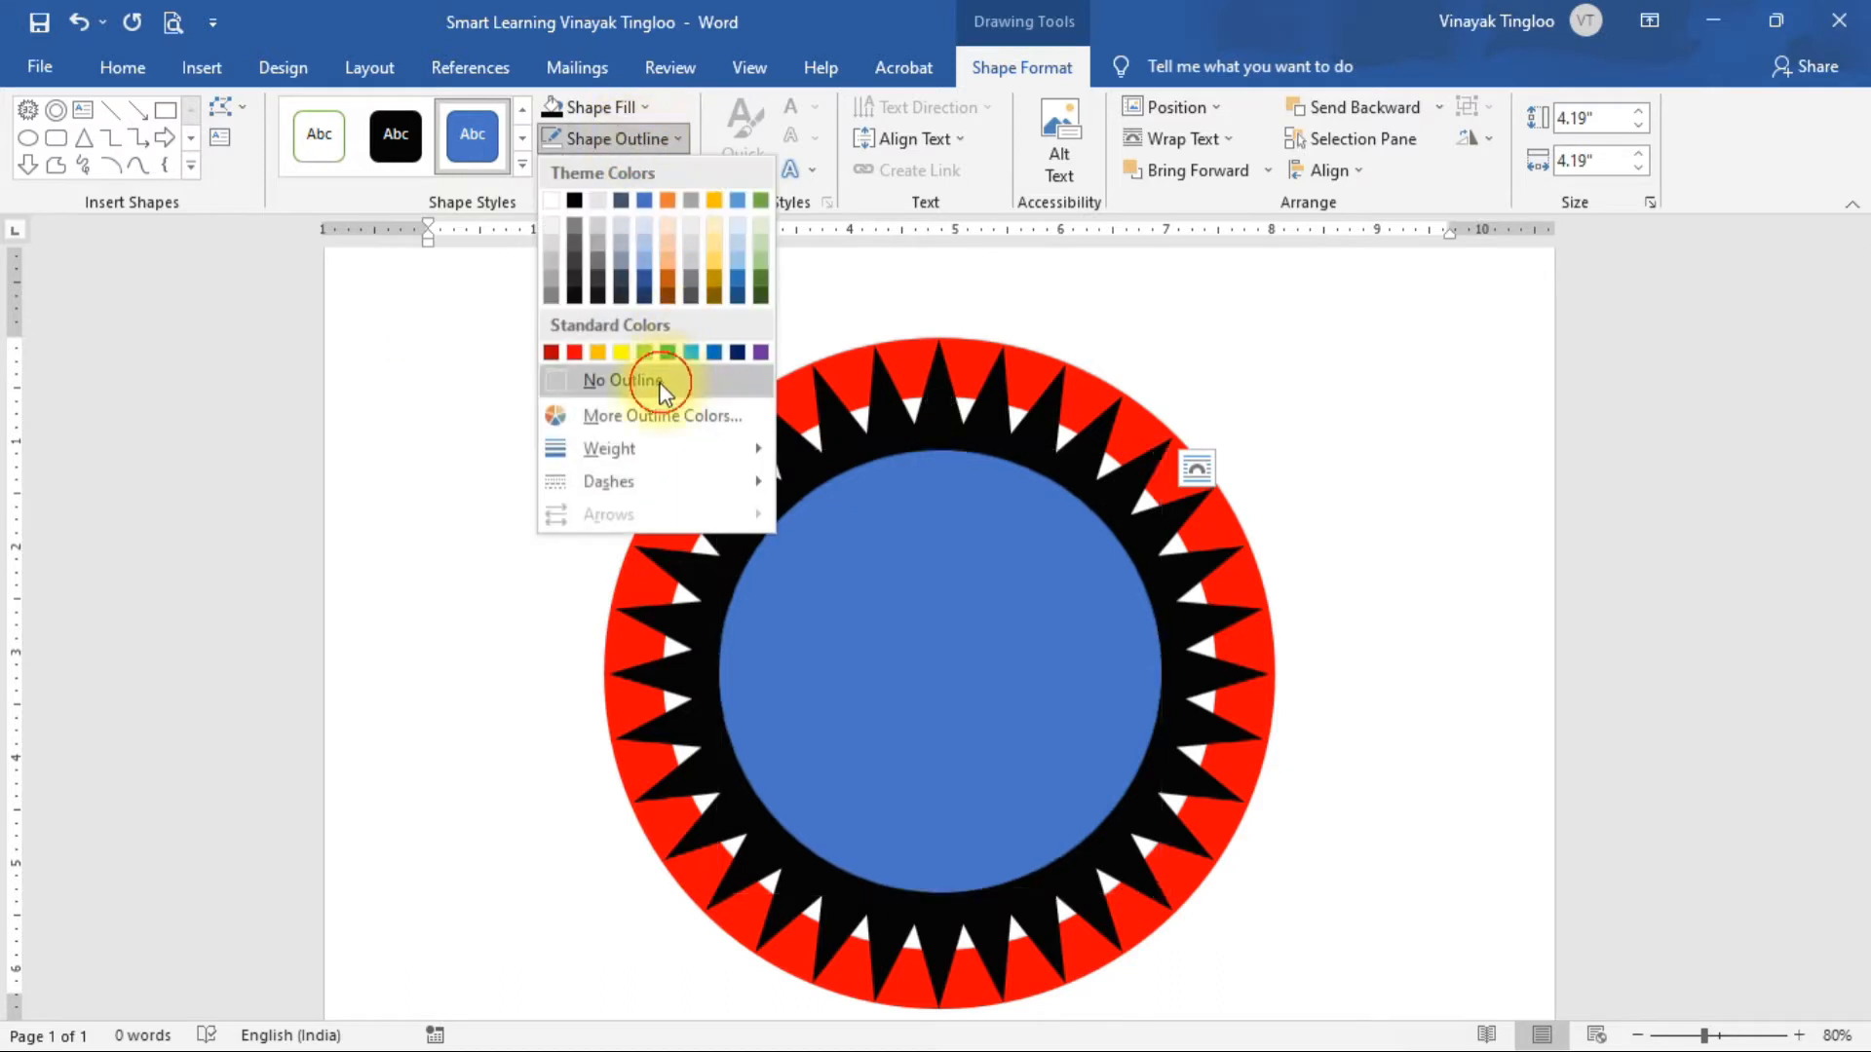
click(622, 380)
click(645, 109)
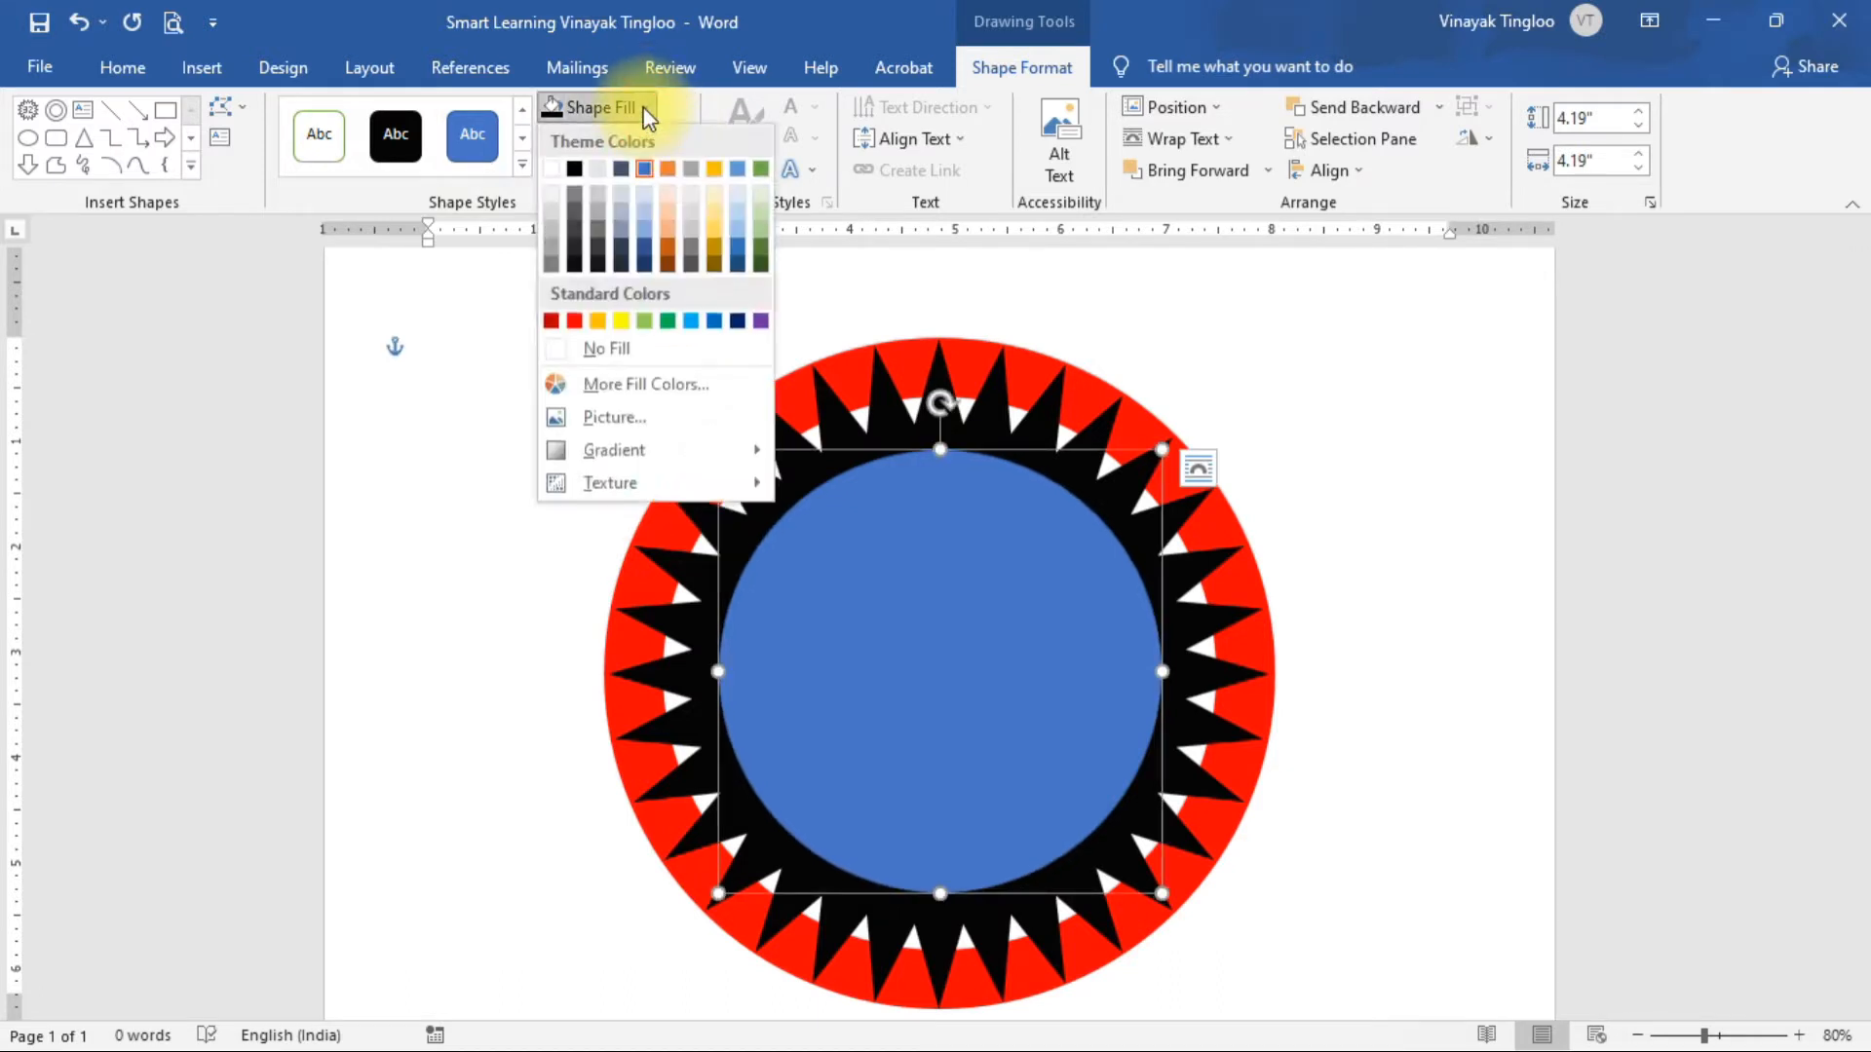
click(570, 171)
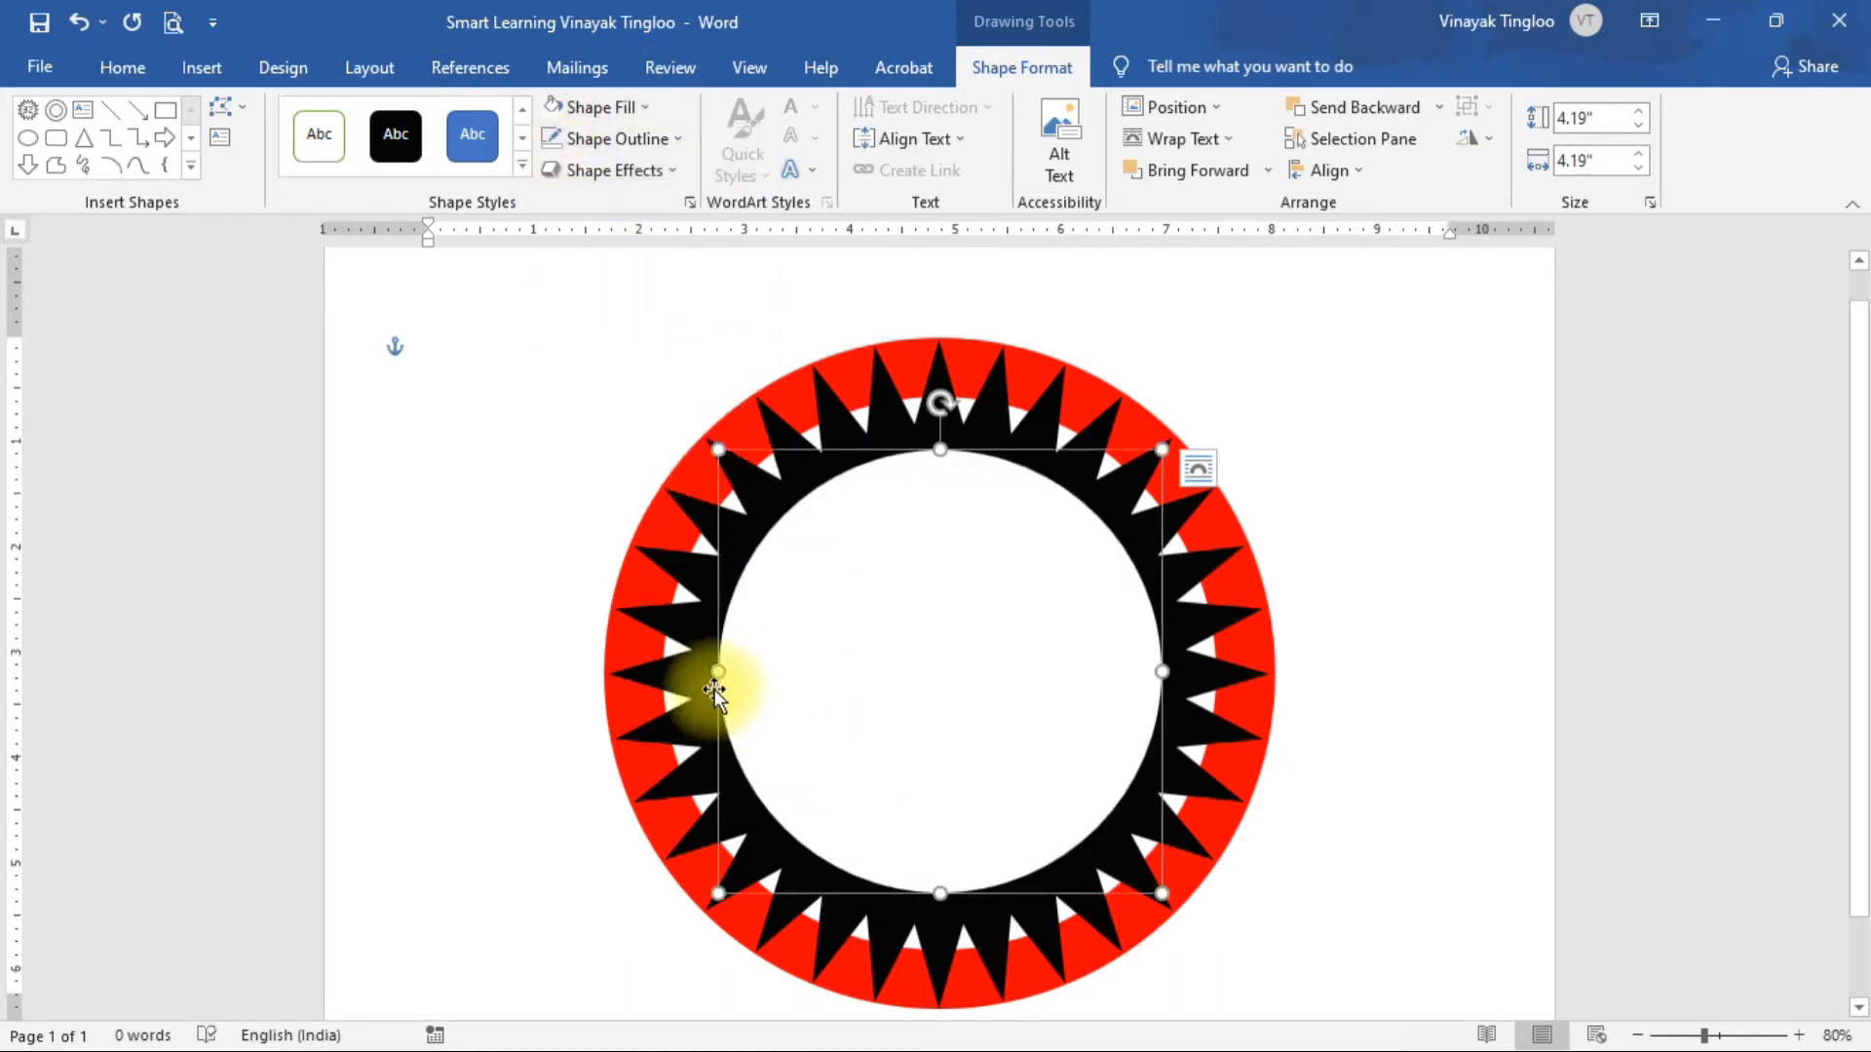
Enlarge the white circle to about 5.27 inches high and 5.23 inches wide, centred so it reaches the red ring's inner edge.
drag(718, 673, 664, 673)
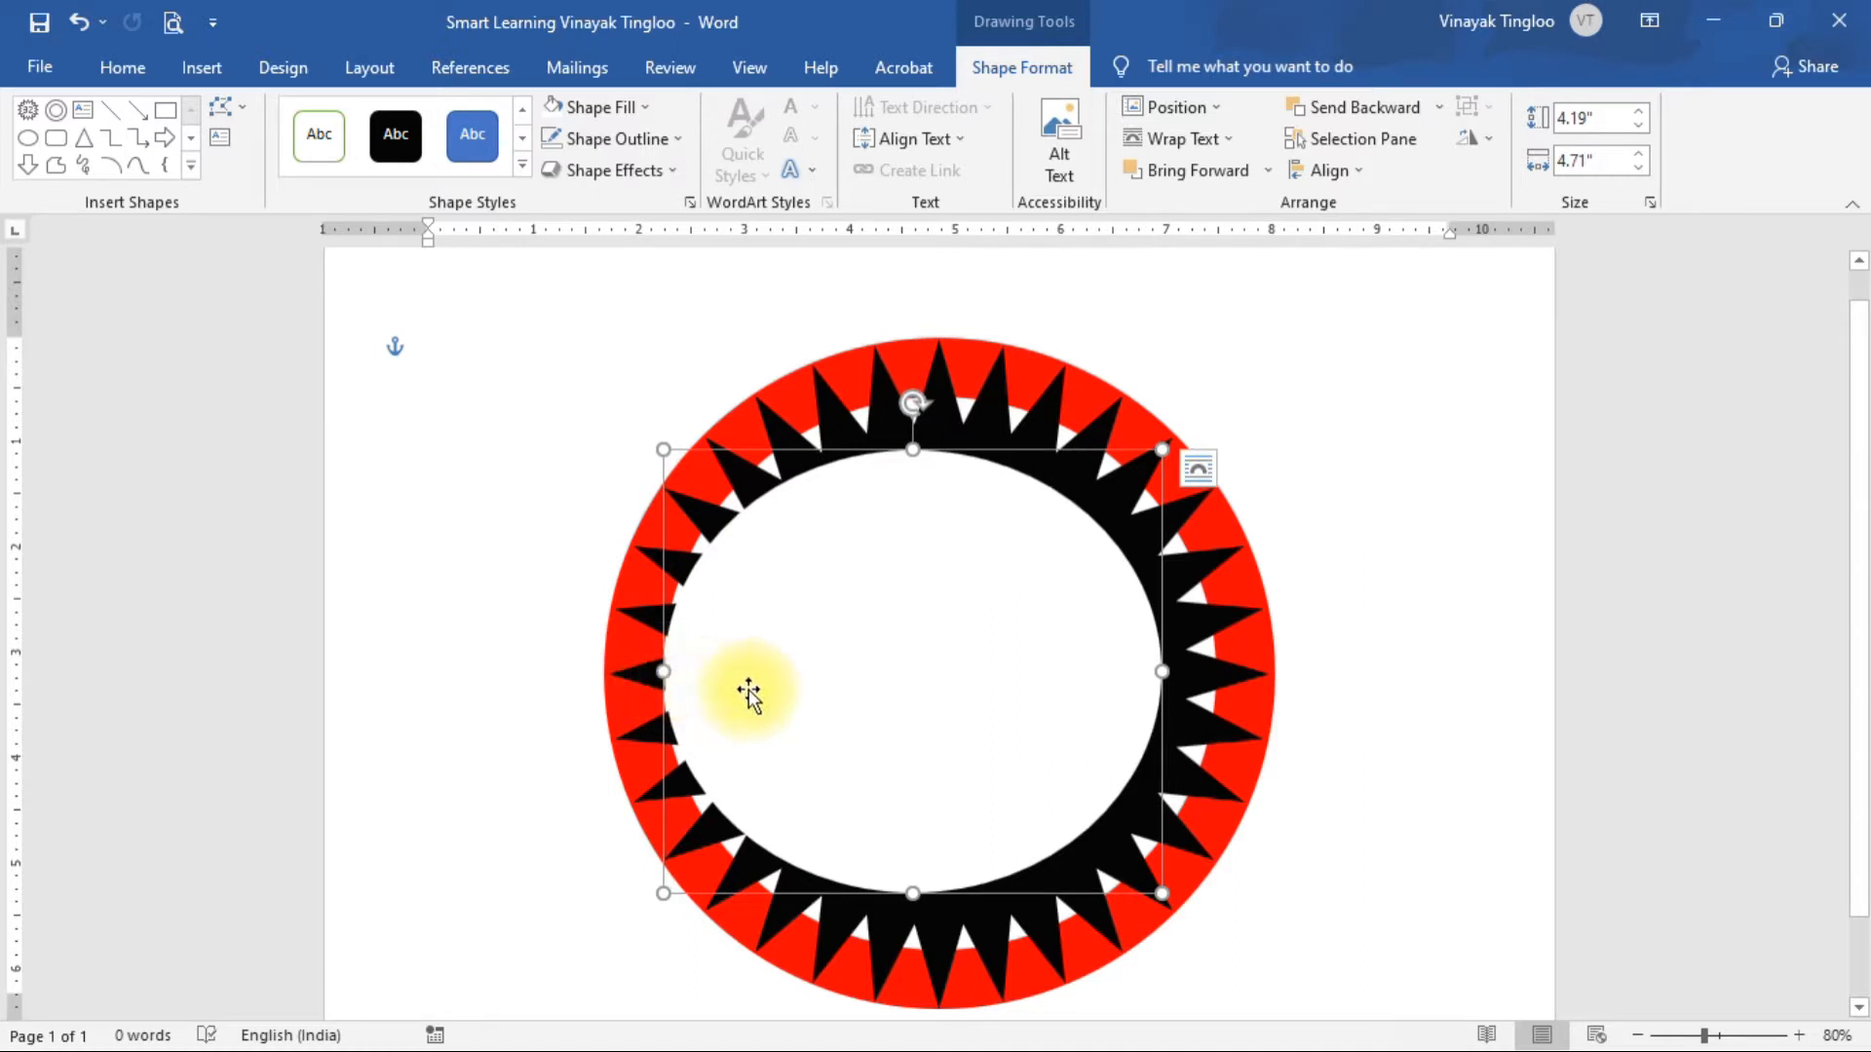
drag(913, 449, 922, 395)
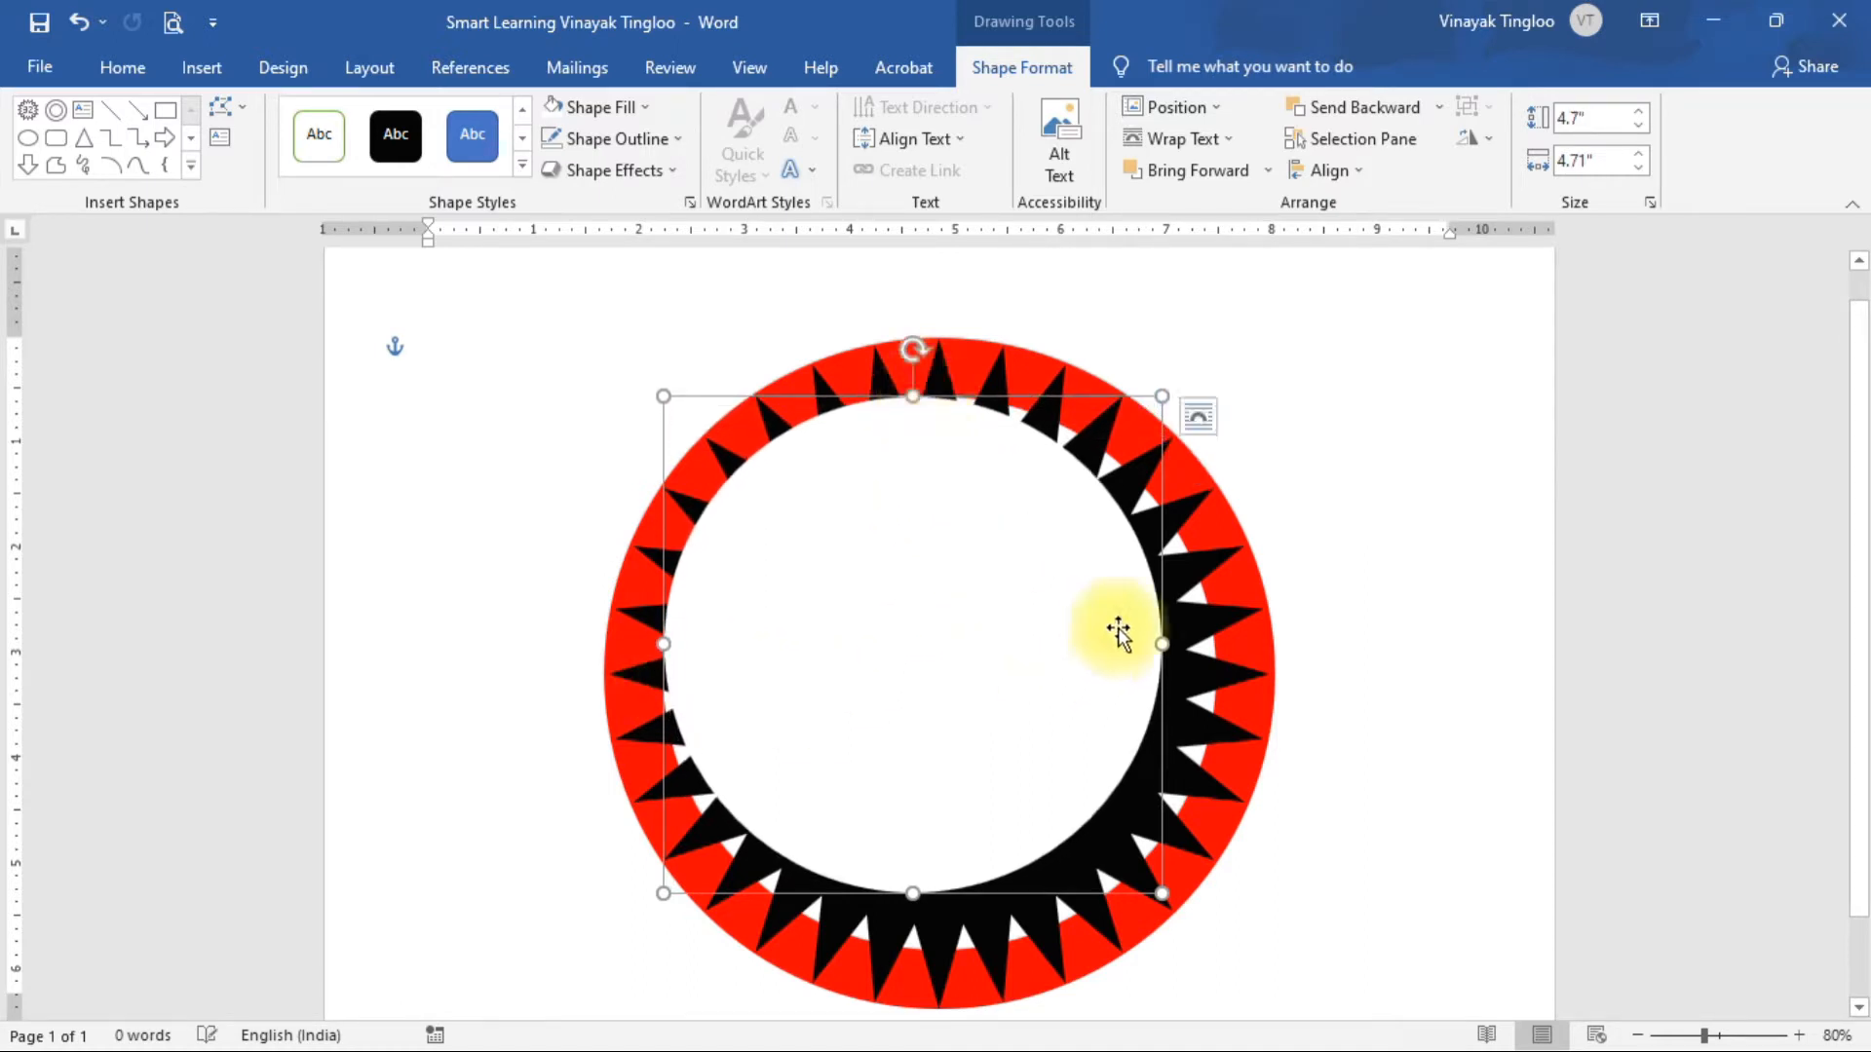
drag(1159, 644, 1203, 663)
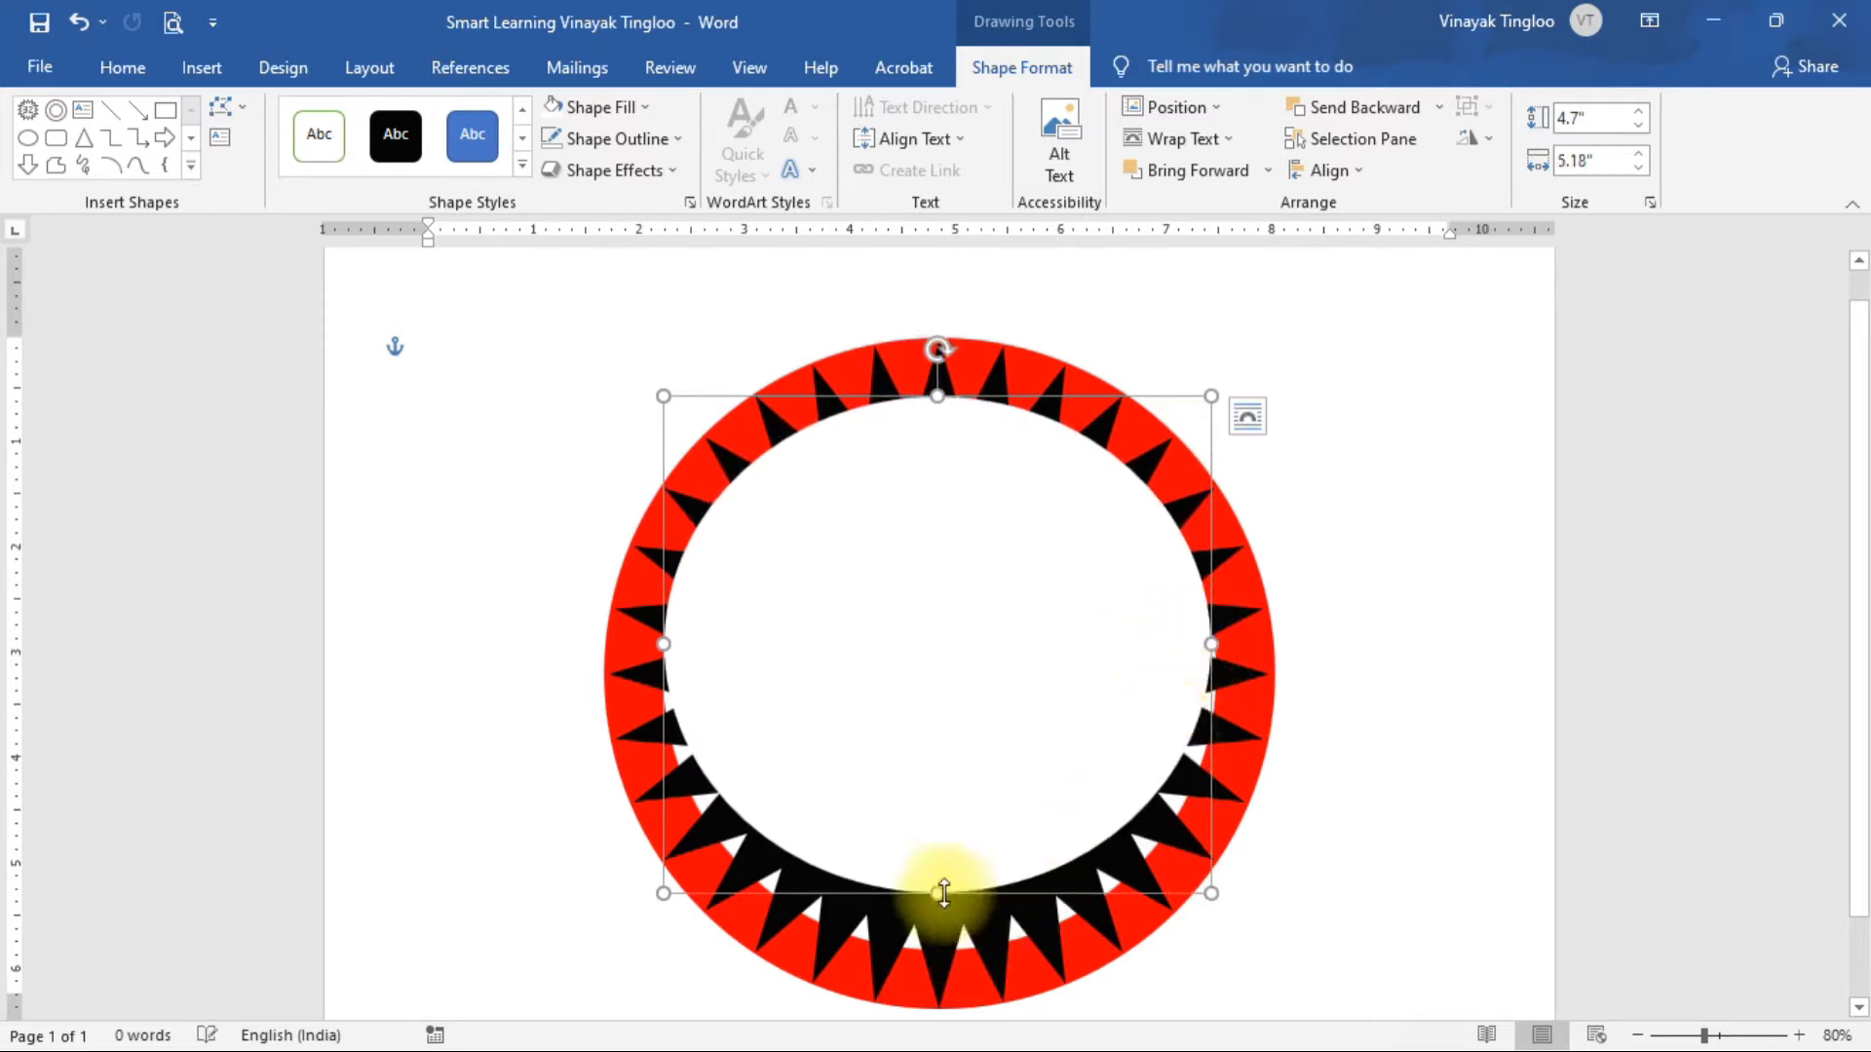
drag(937, 893, 945, 953)
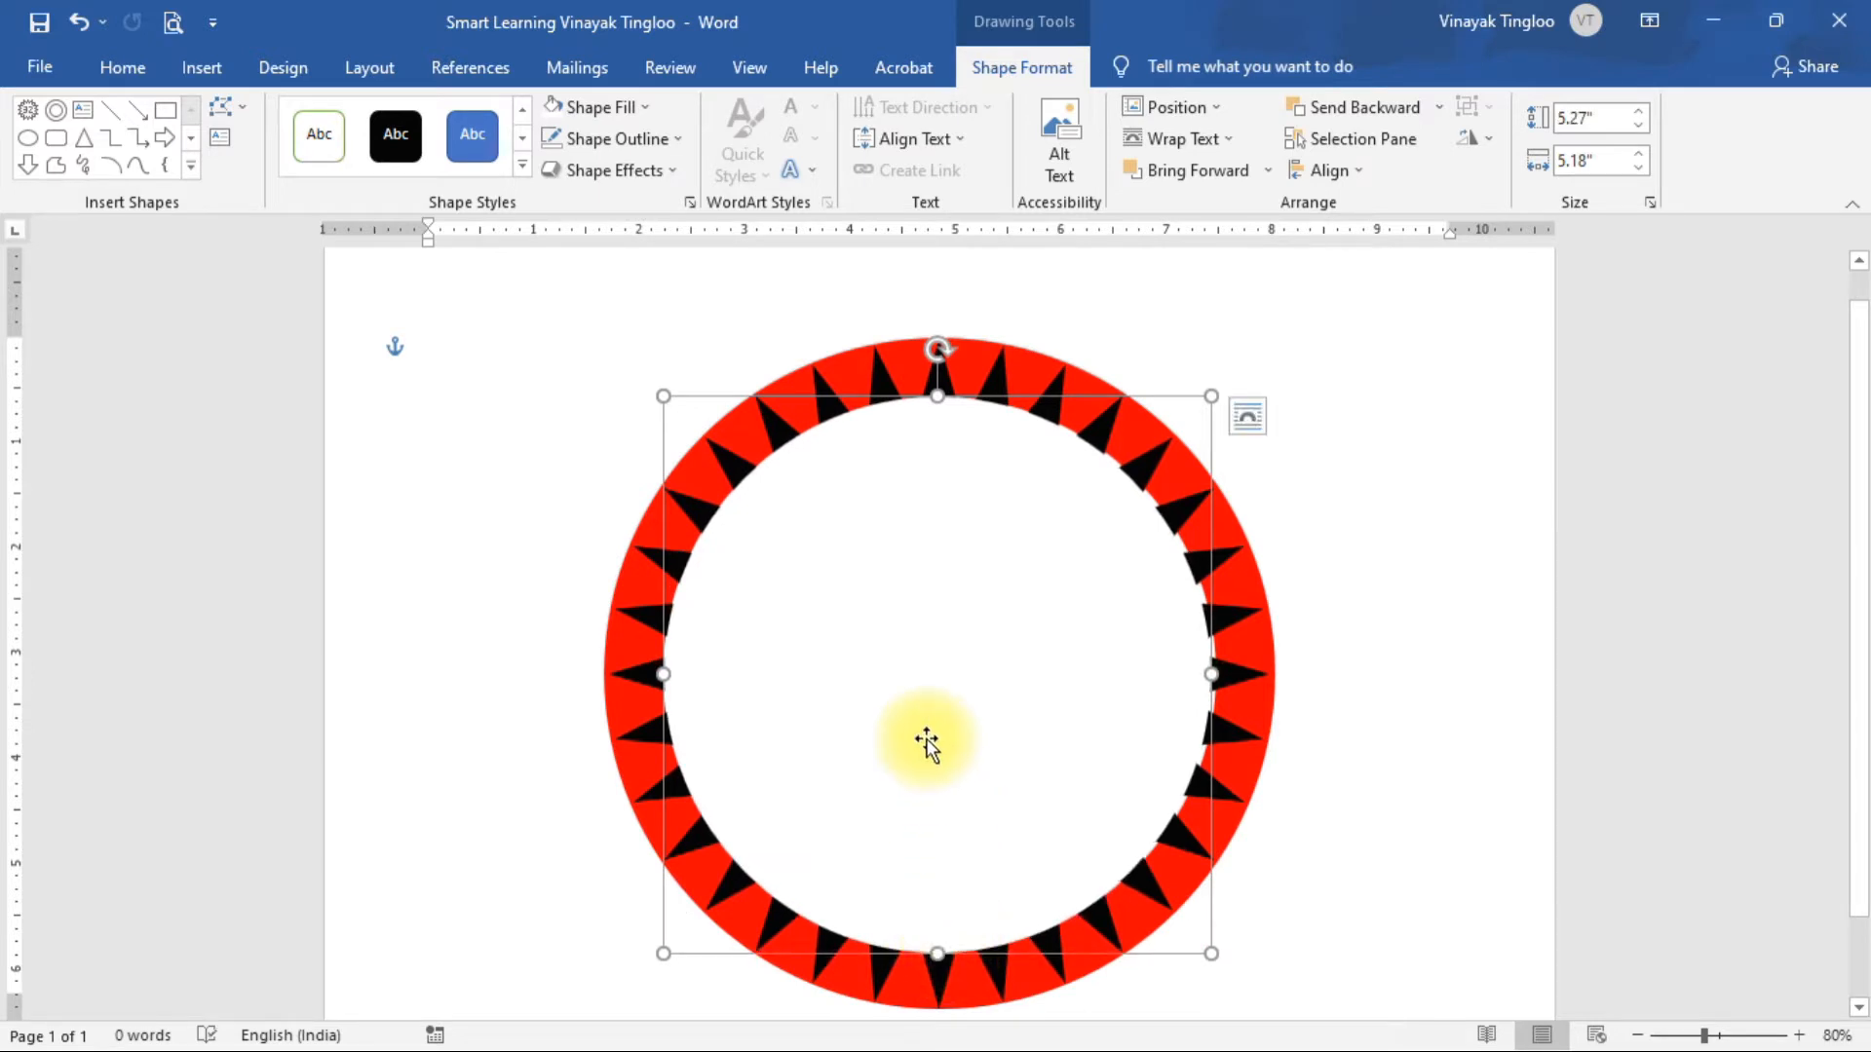
drag(918, 705, 935, 703)
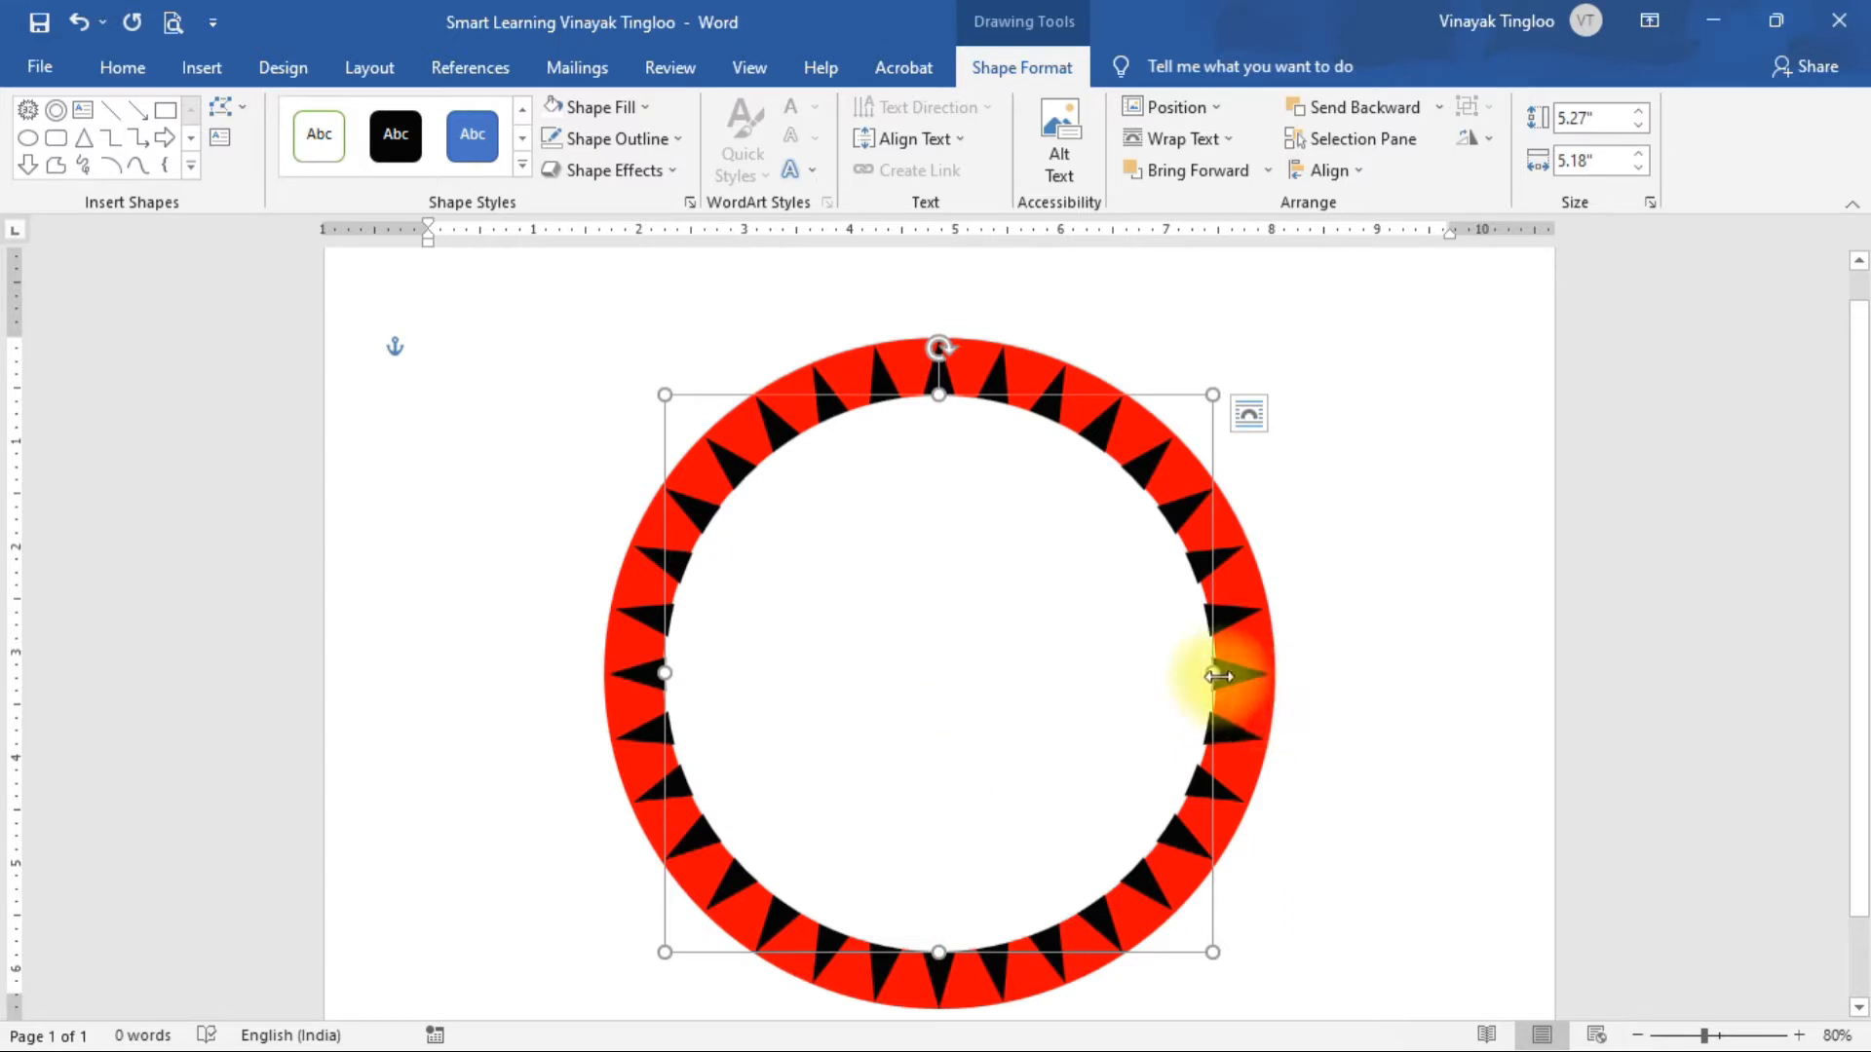
drag(1213, 674, 1216, 673)
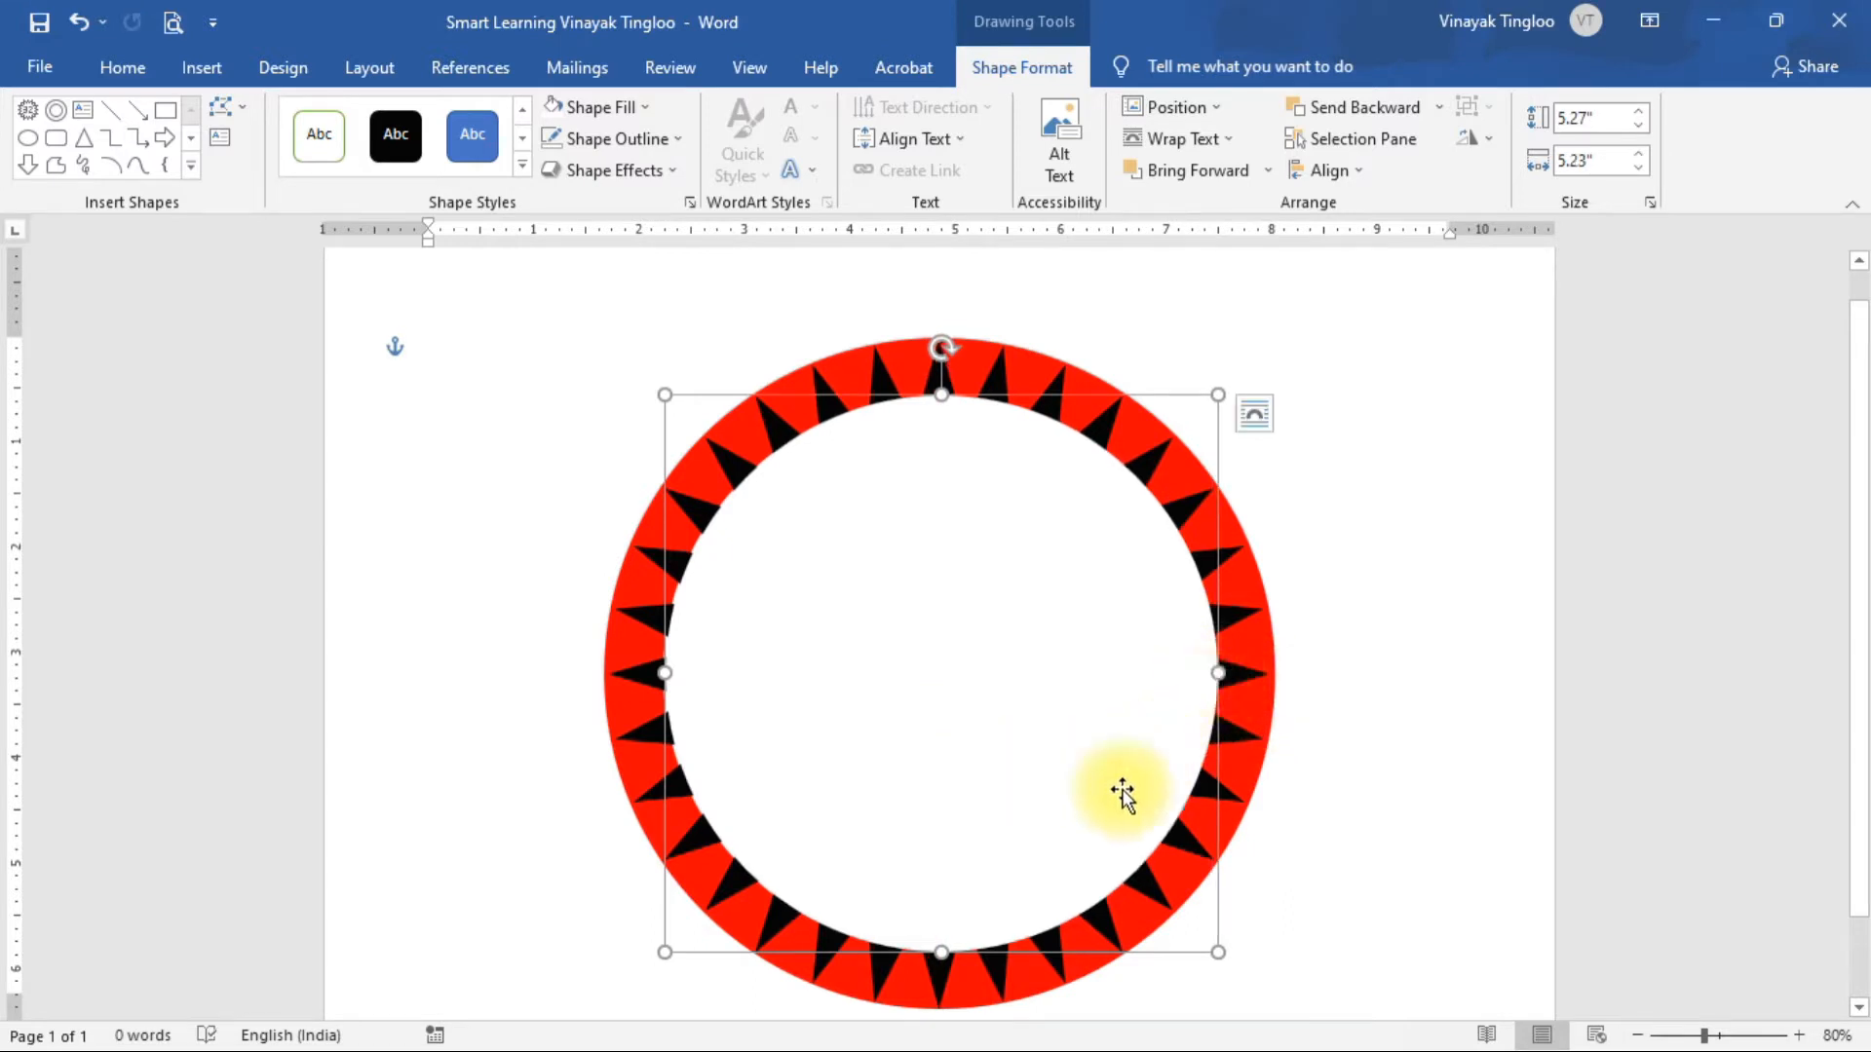
click(1393, 745)
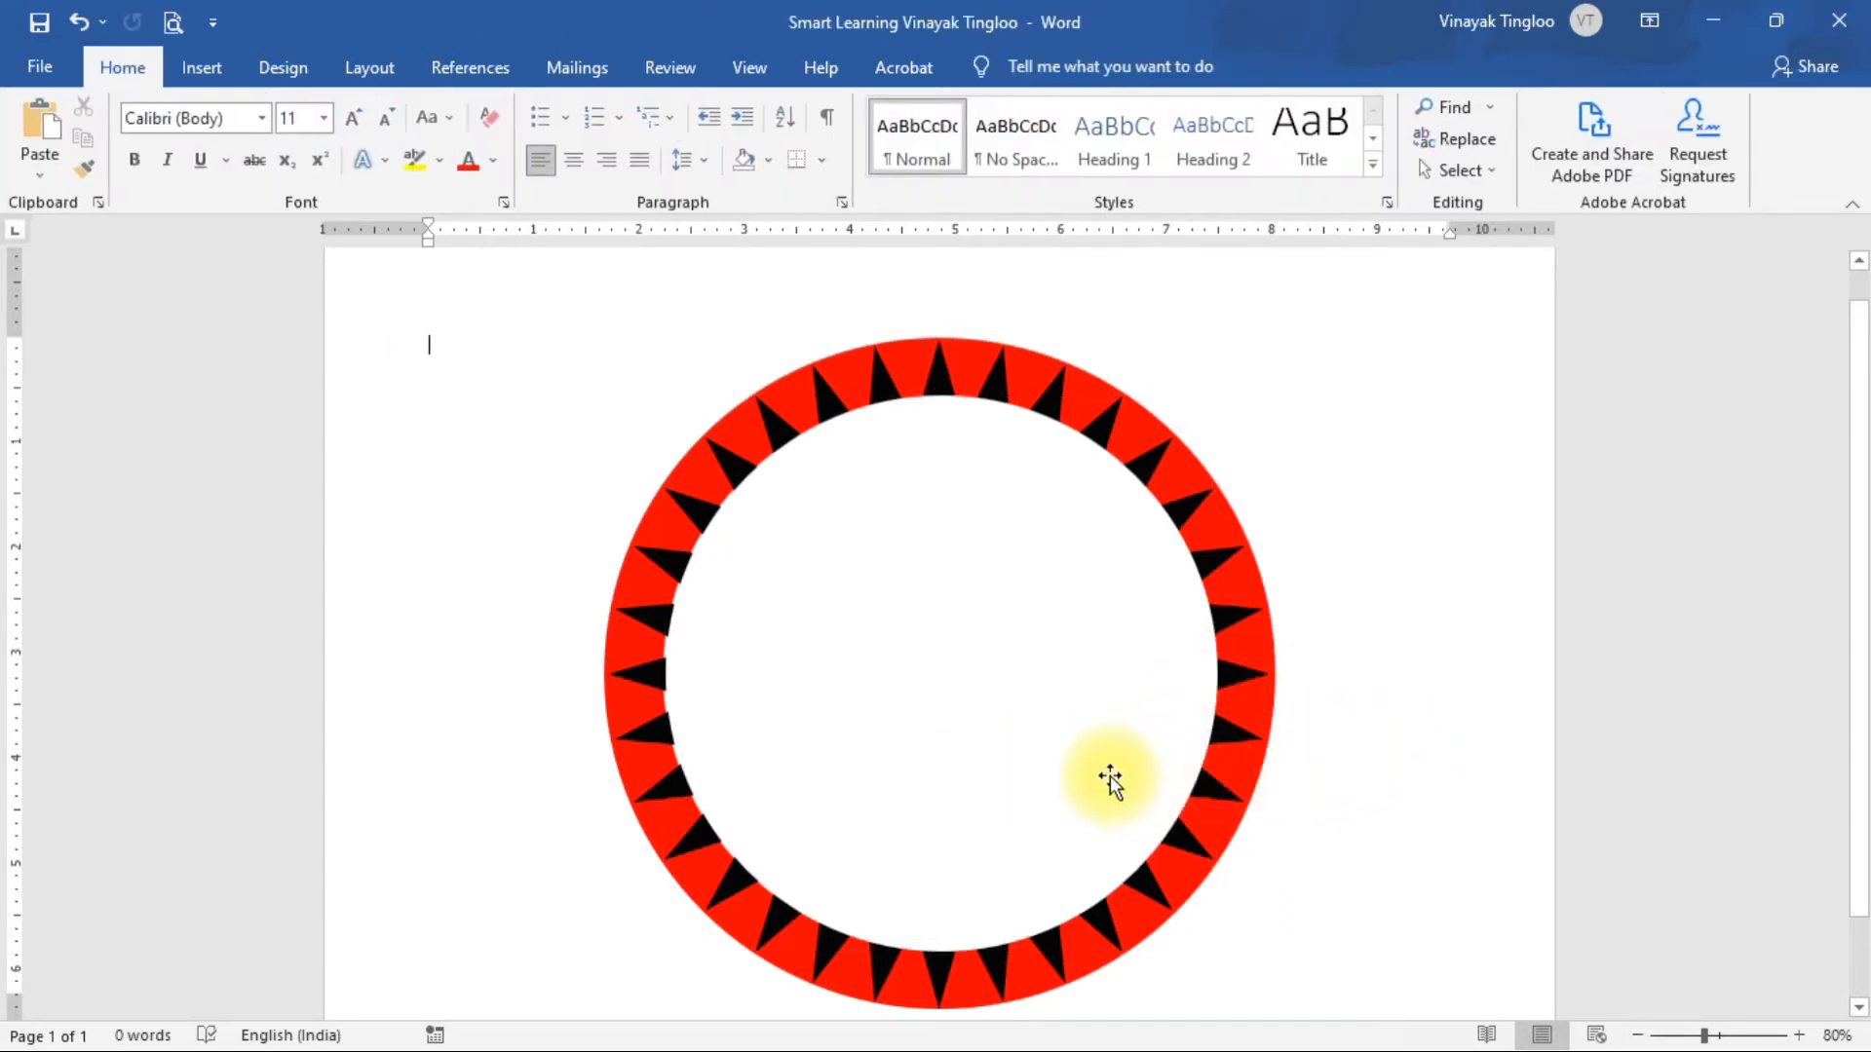
Draw a donut shape about 3.14 inches across in the middle of the white circle and narrow its band.
click(212, 62)
click(371, 107)
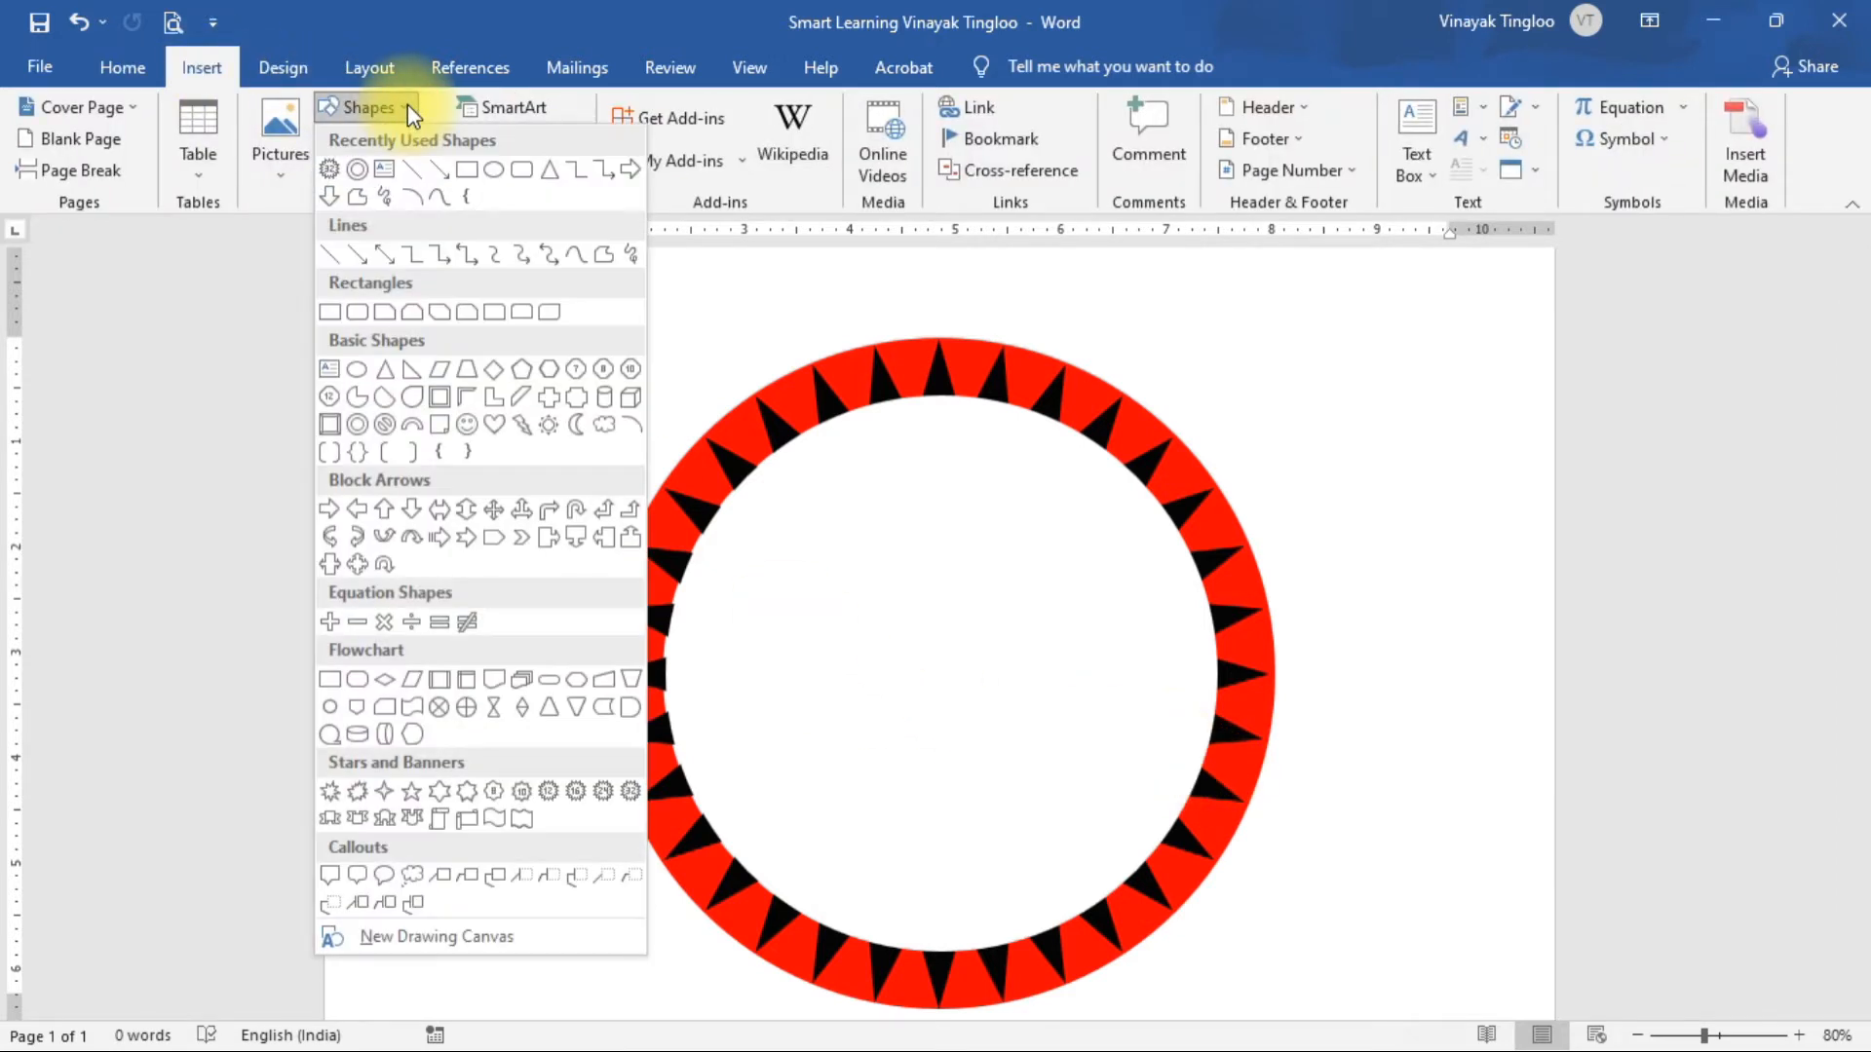
click(361, 175)
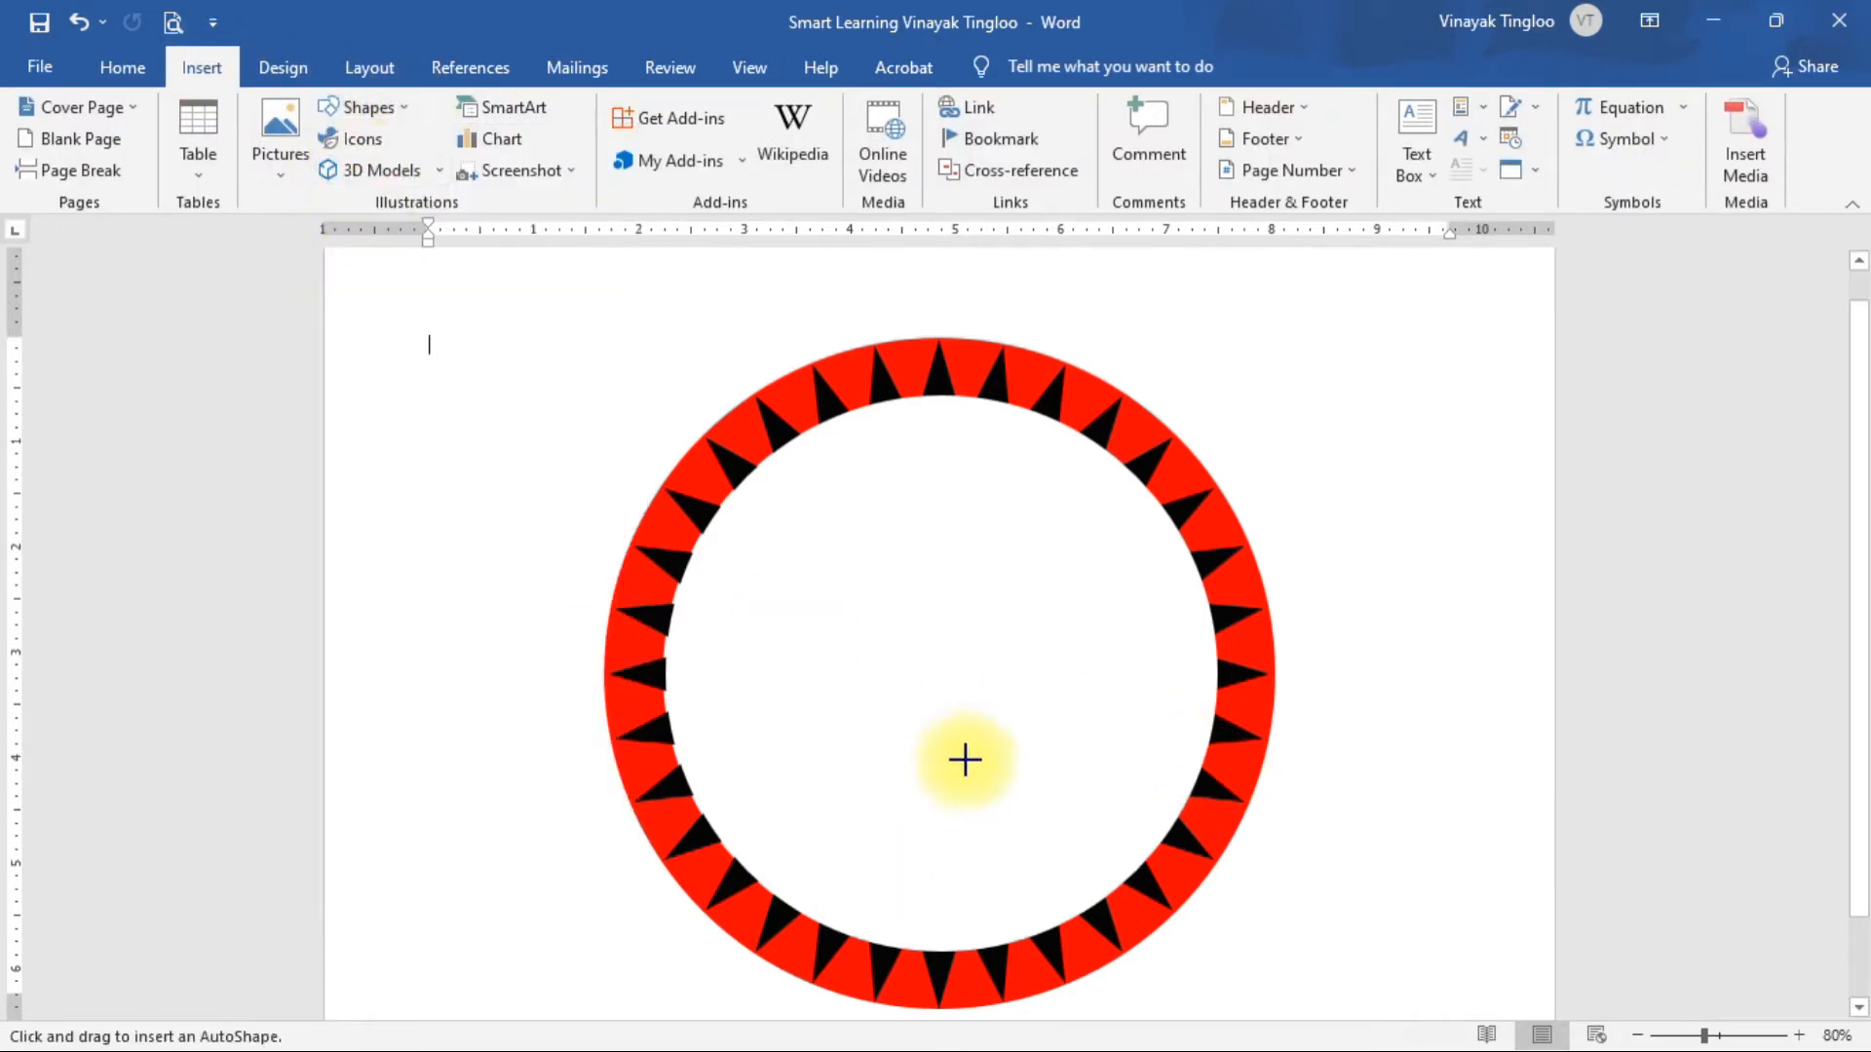
drag(838, 547, 1013, 867)
mouse_move(1007, 572)
mouse_down()
mouse_move(985, 553)
mouse_move(944, 561)
mouse_move(974, 559)
mouse_move(956, 543)
mouse_move(992, 553)
mouse_up()
click(855, 663)
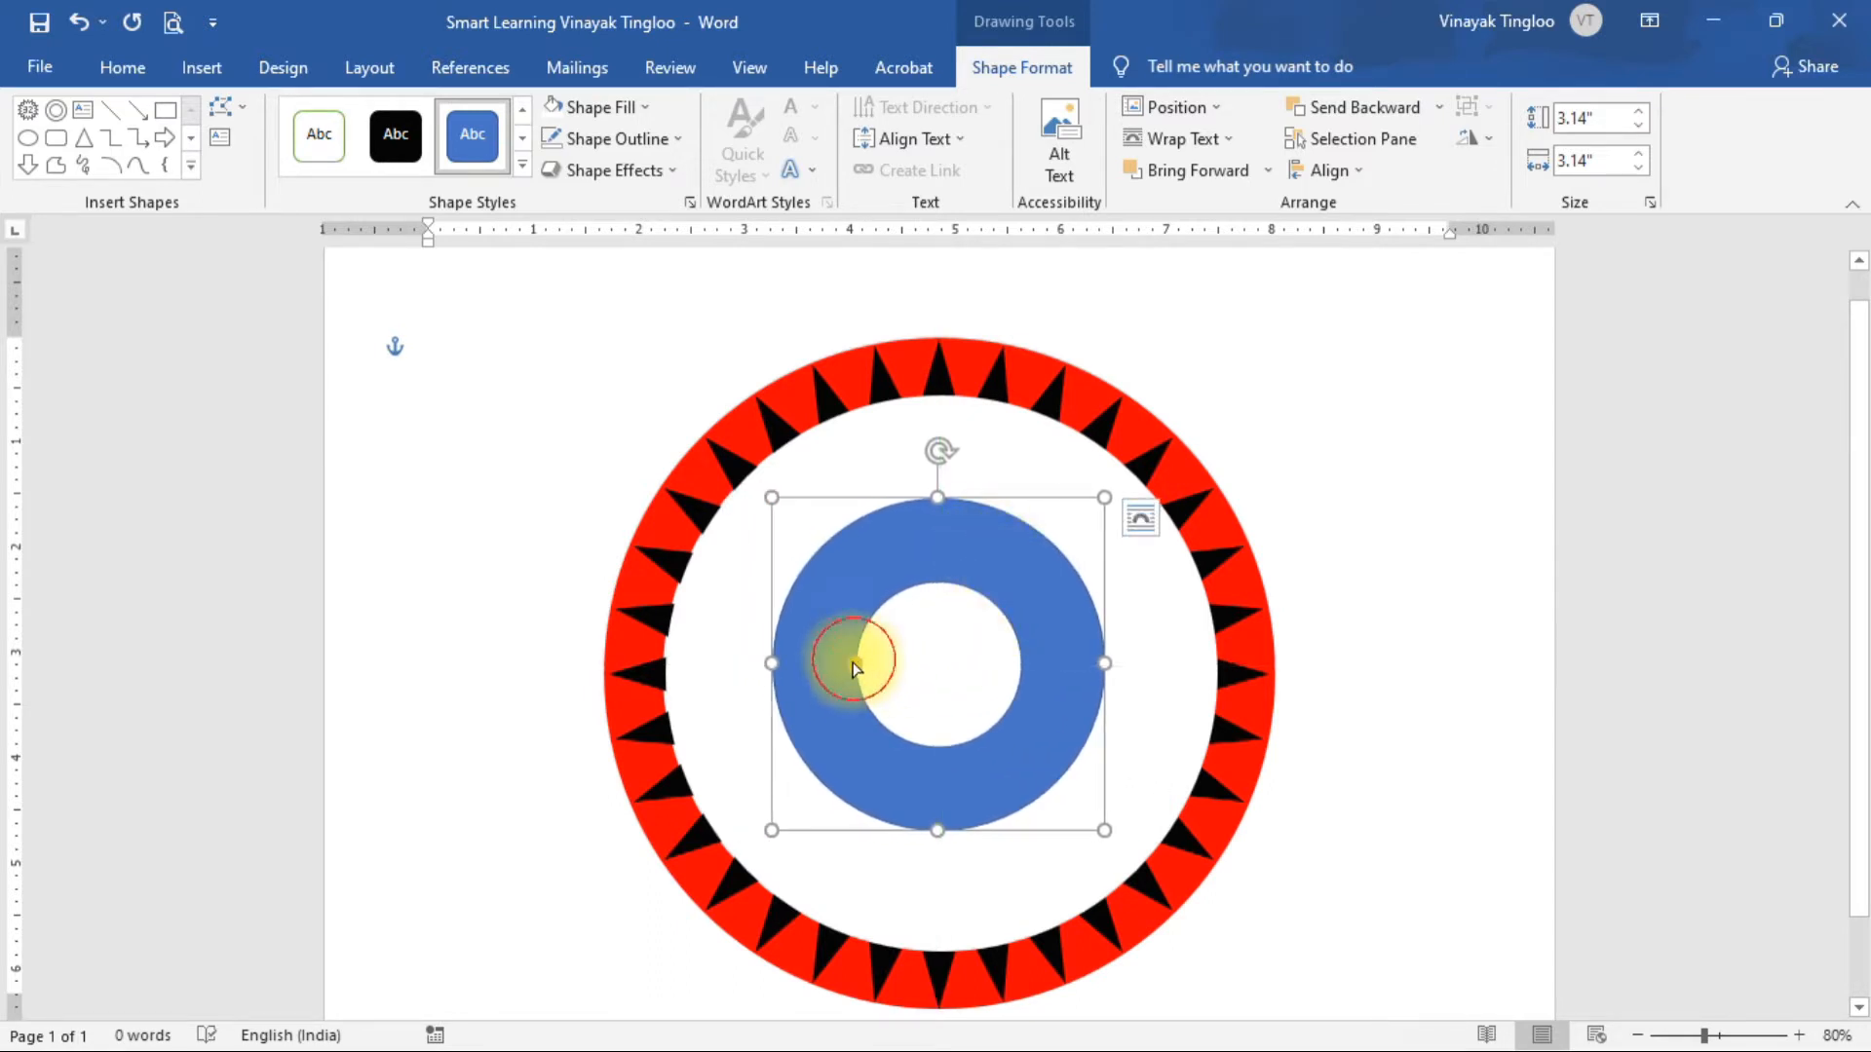
drag(853, 668, 842, 666)
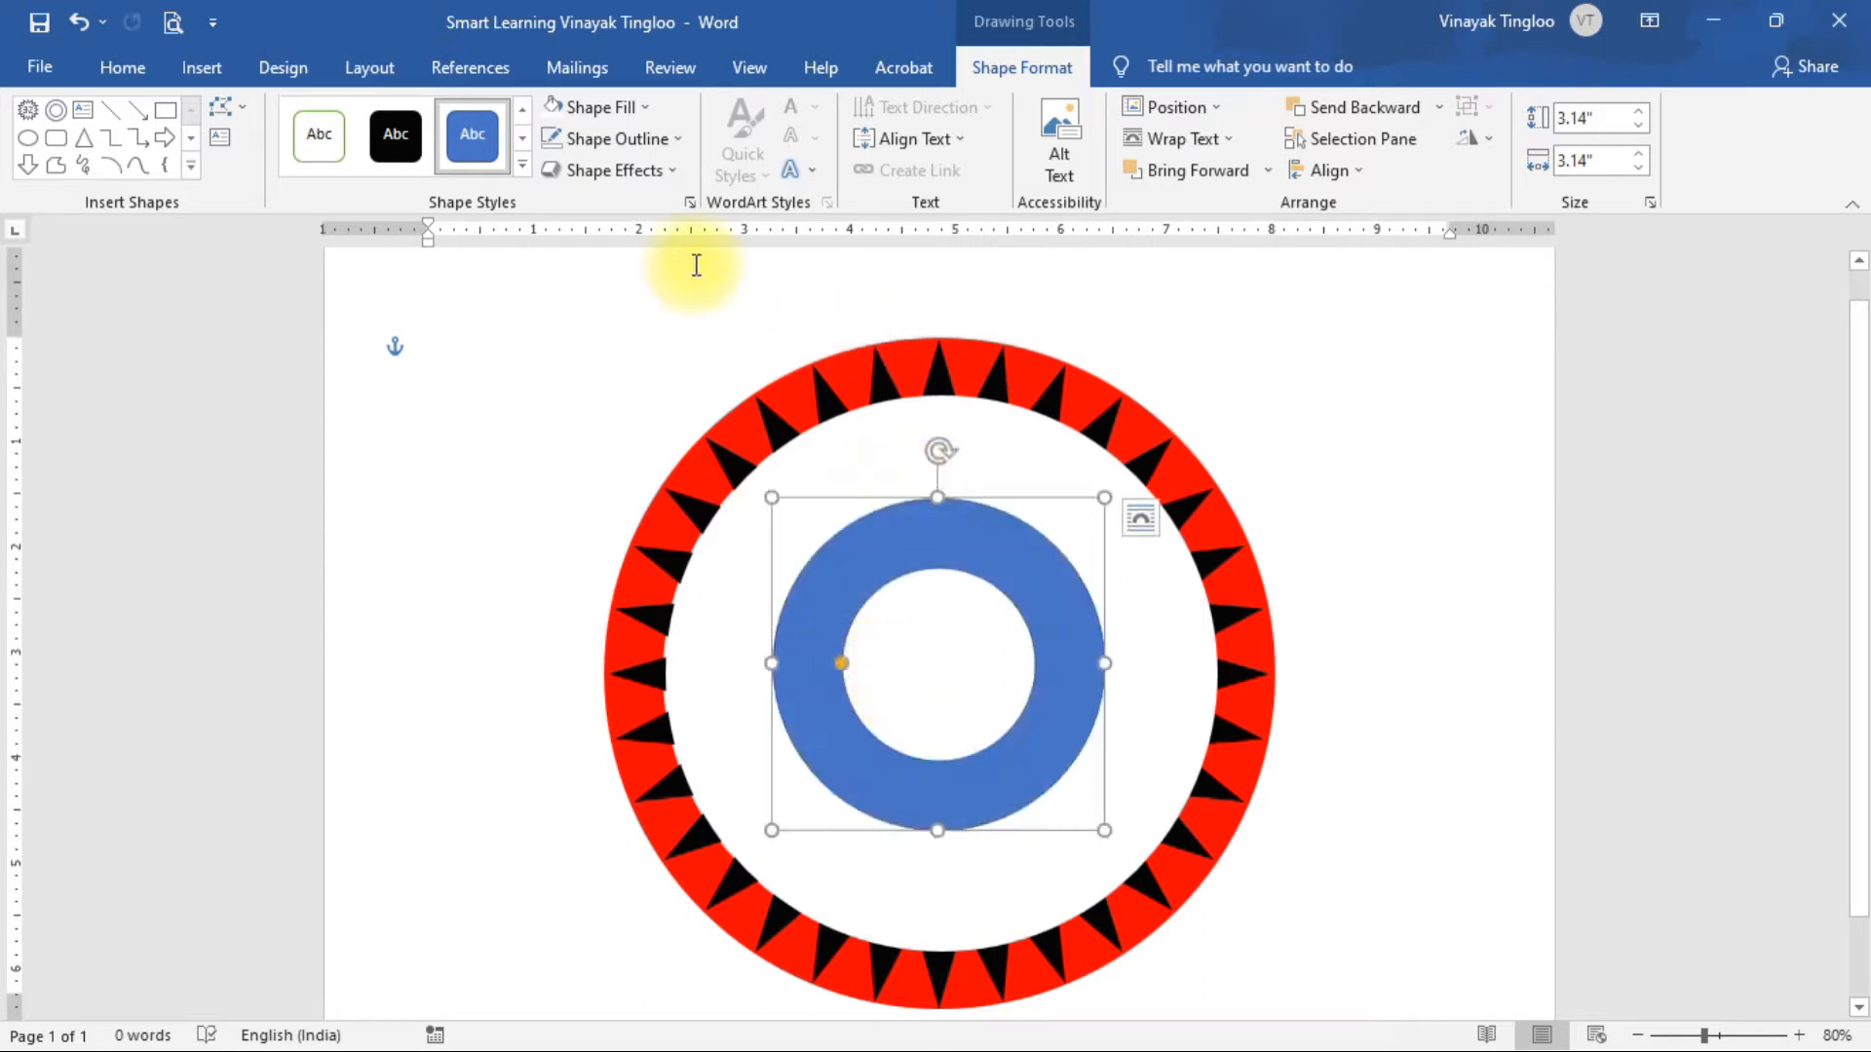
Give the donut an orange outline and a light blue fill from the standard colours.
click(645, 139)
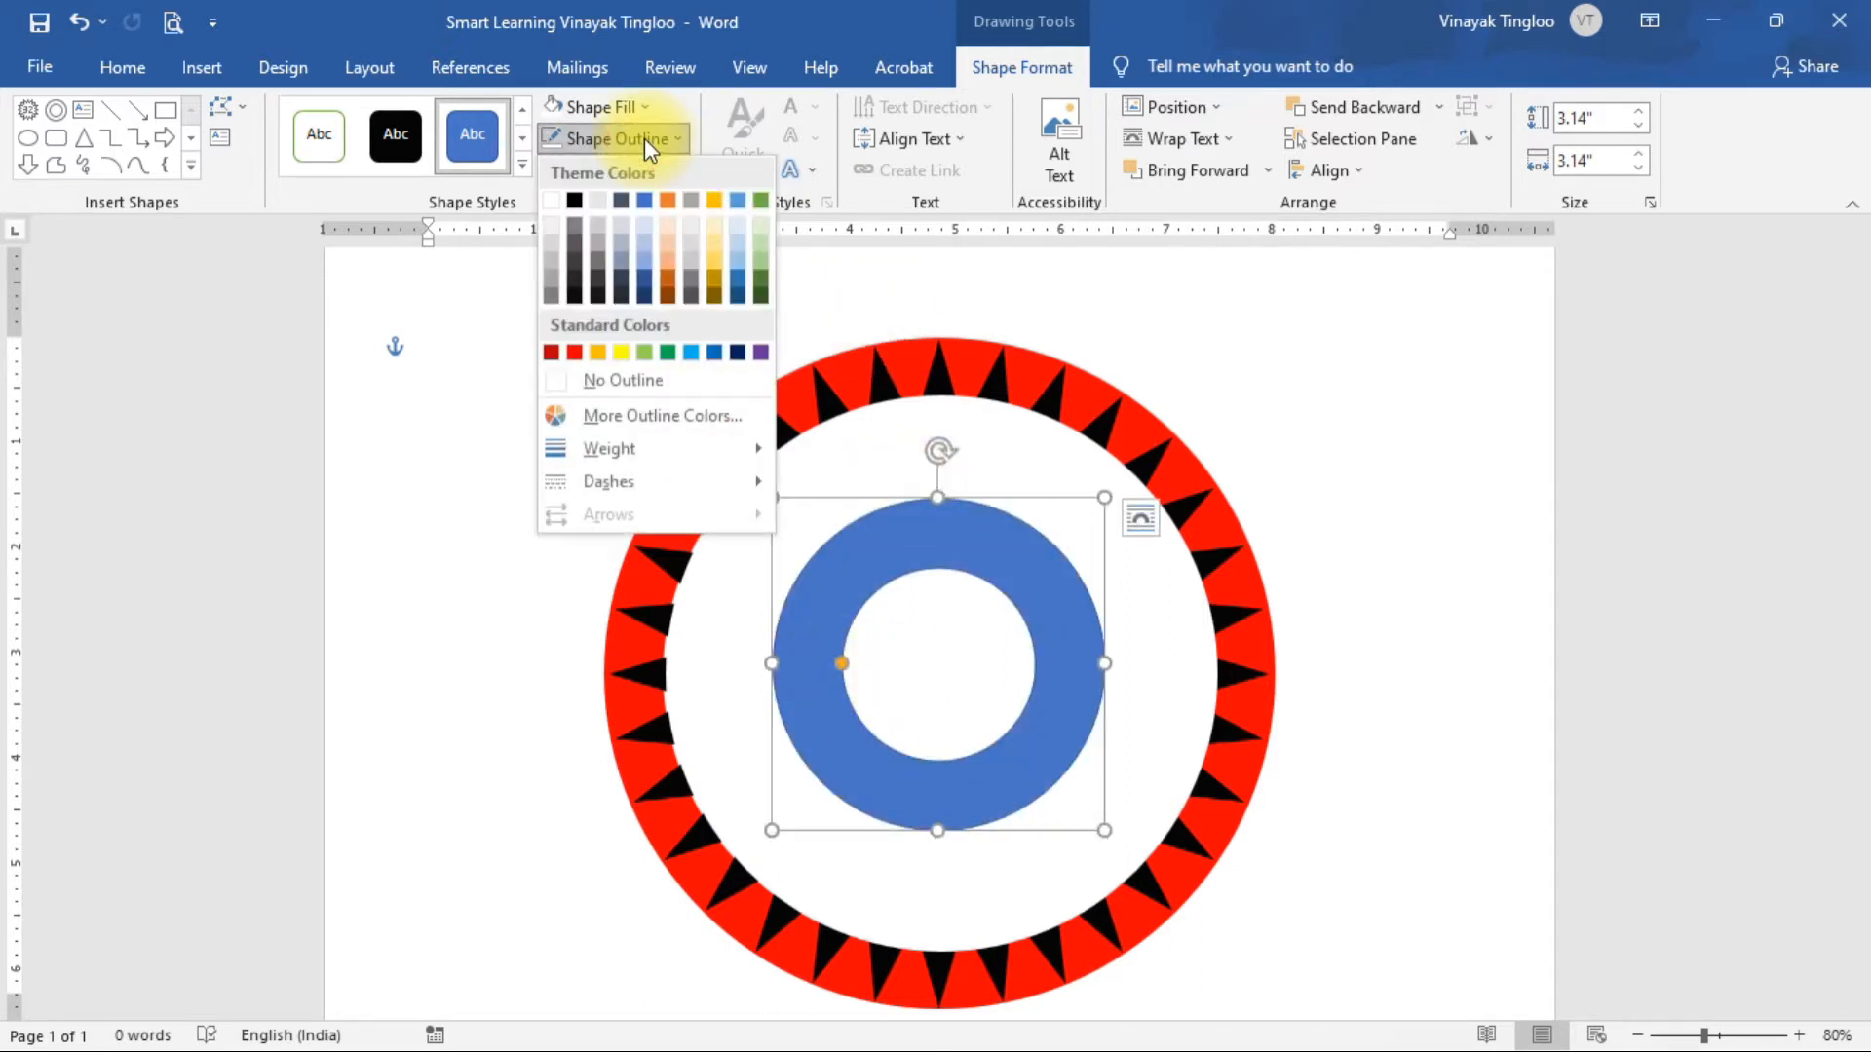
click(597, 351)
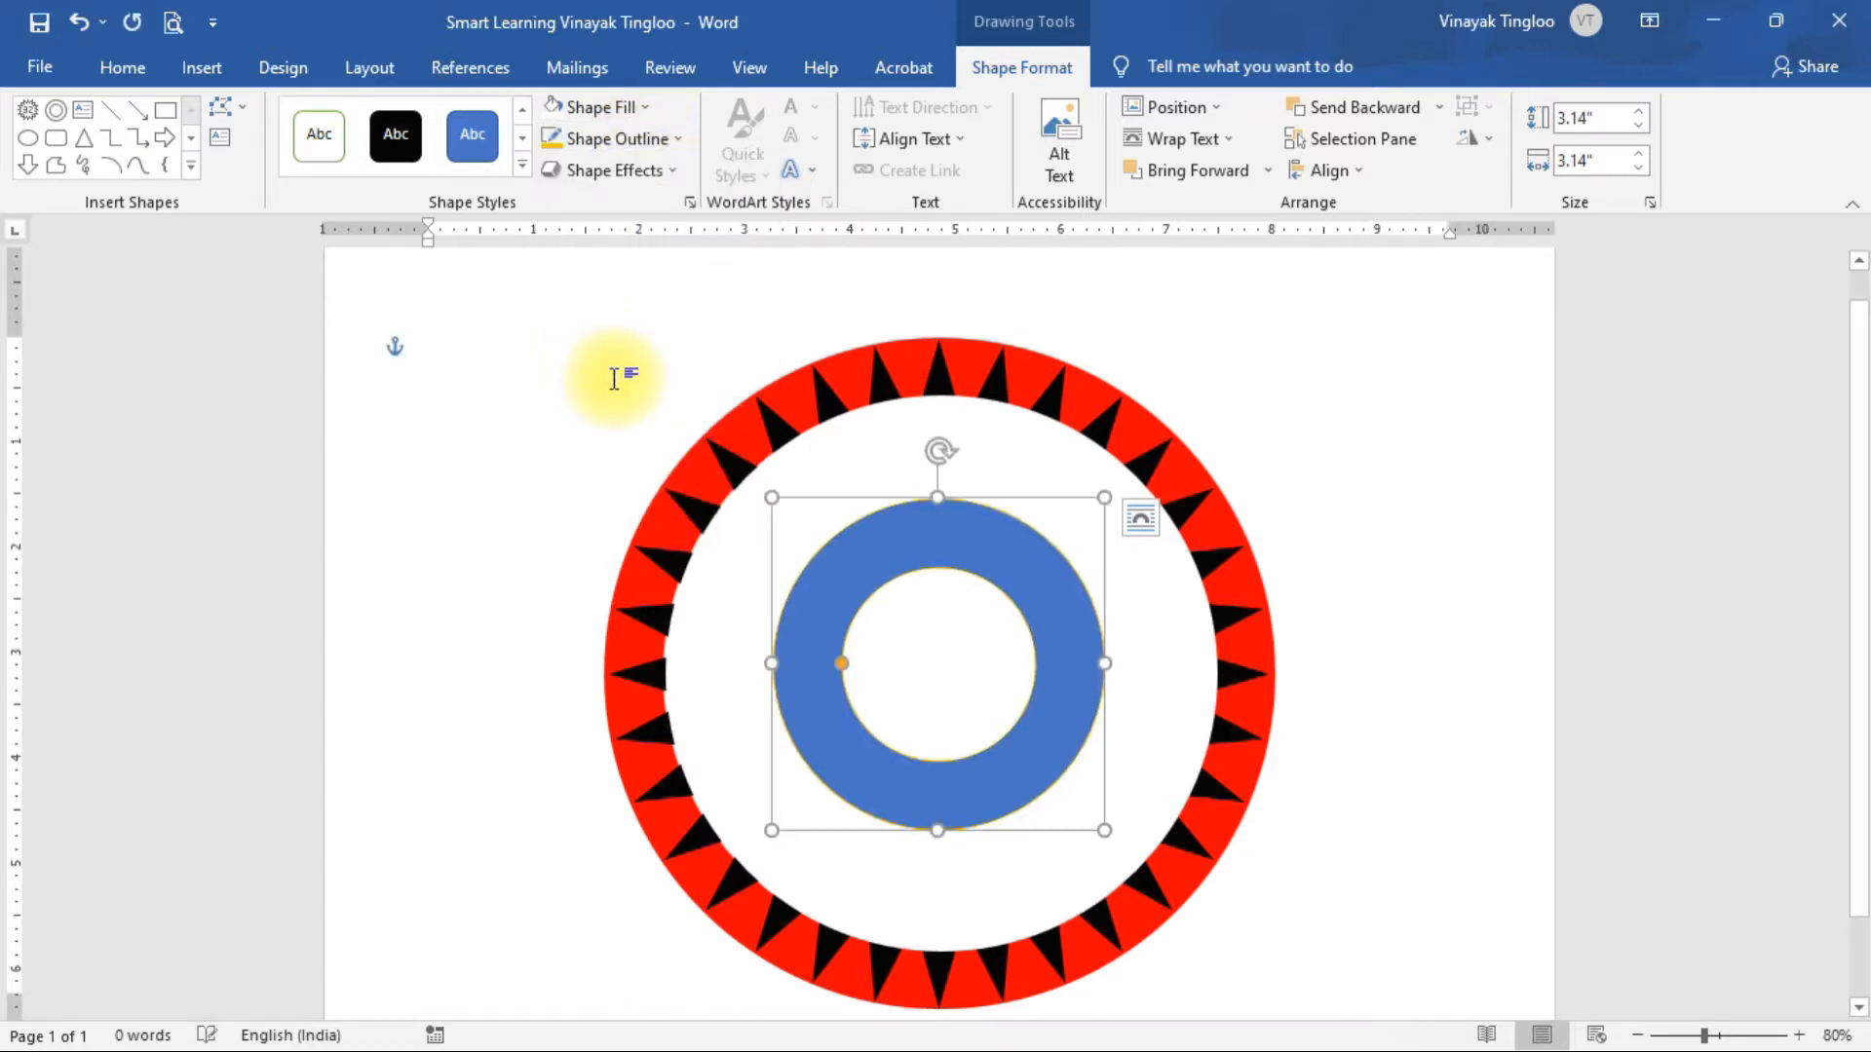
click(645, 105)
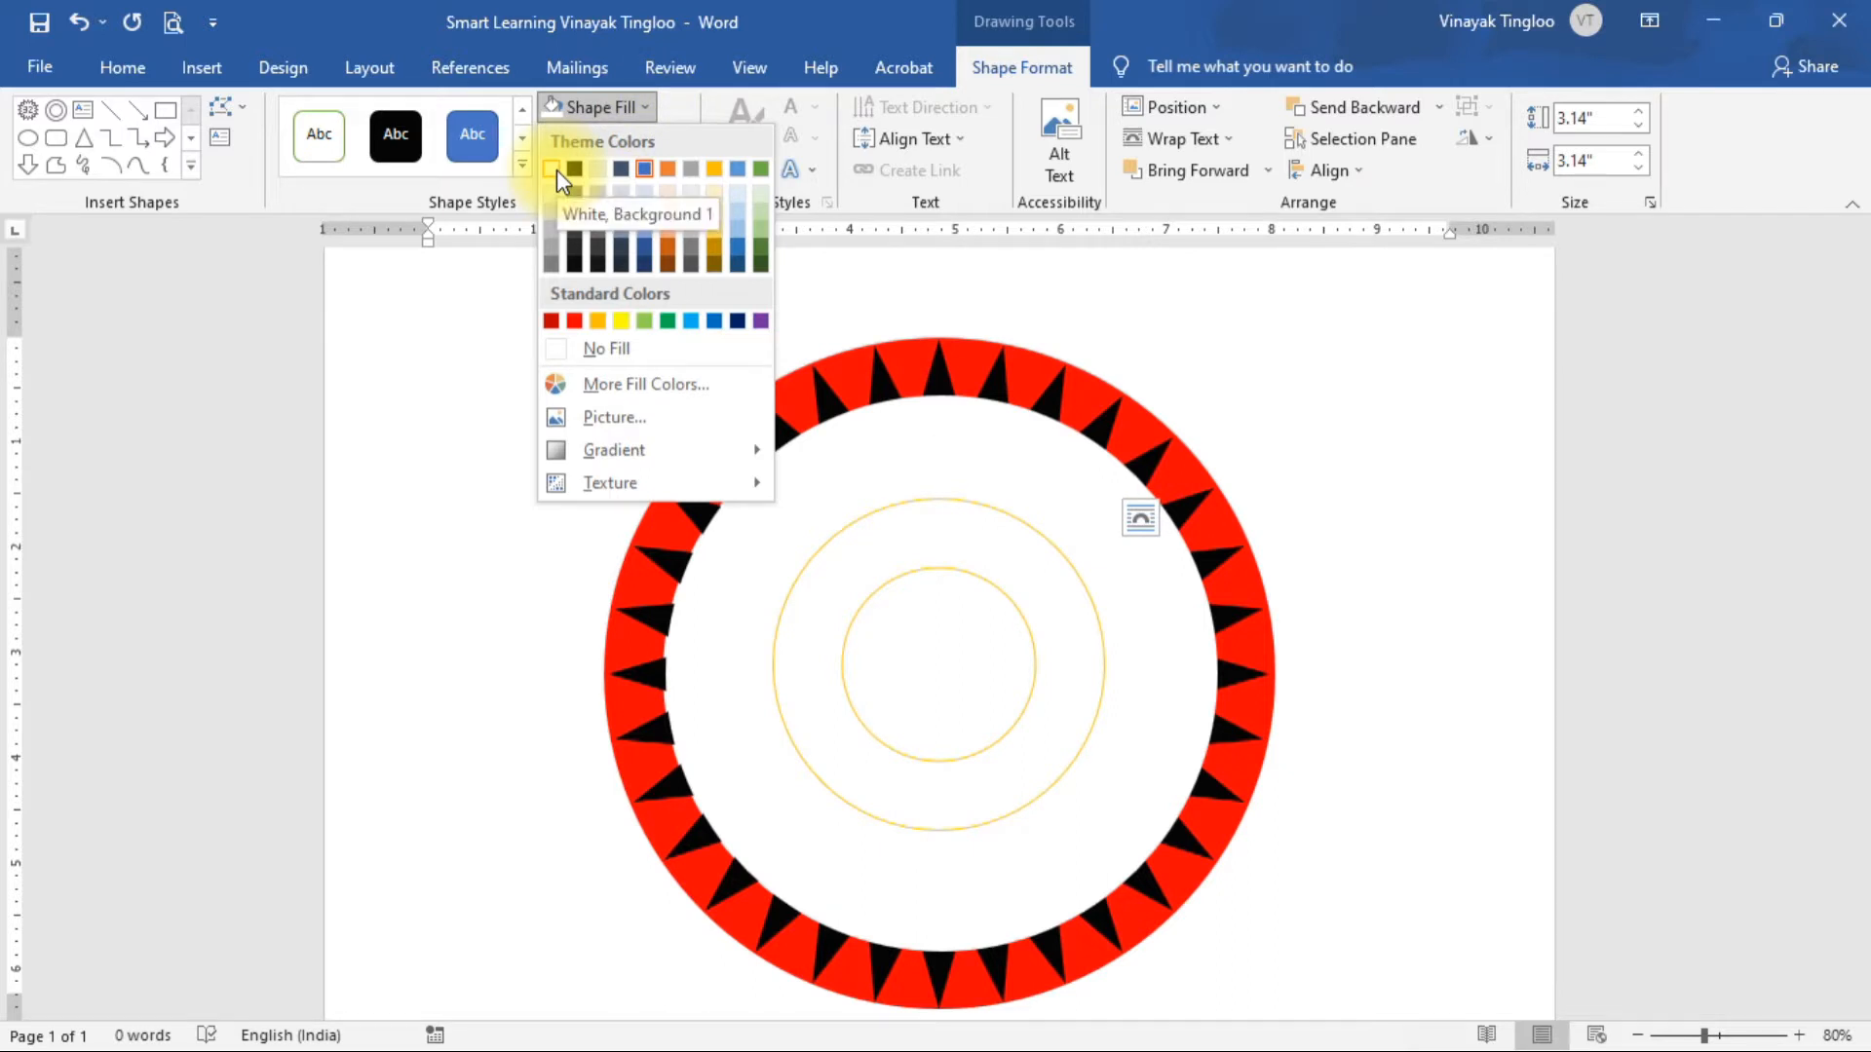
click(693, 322)
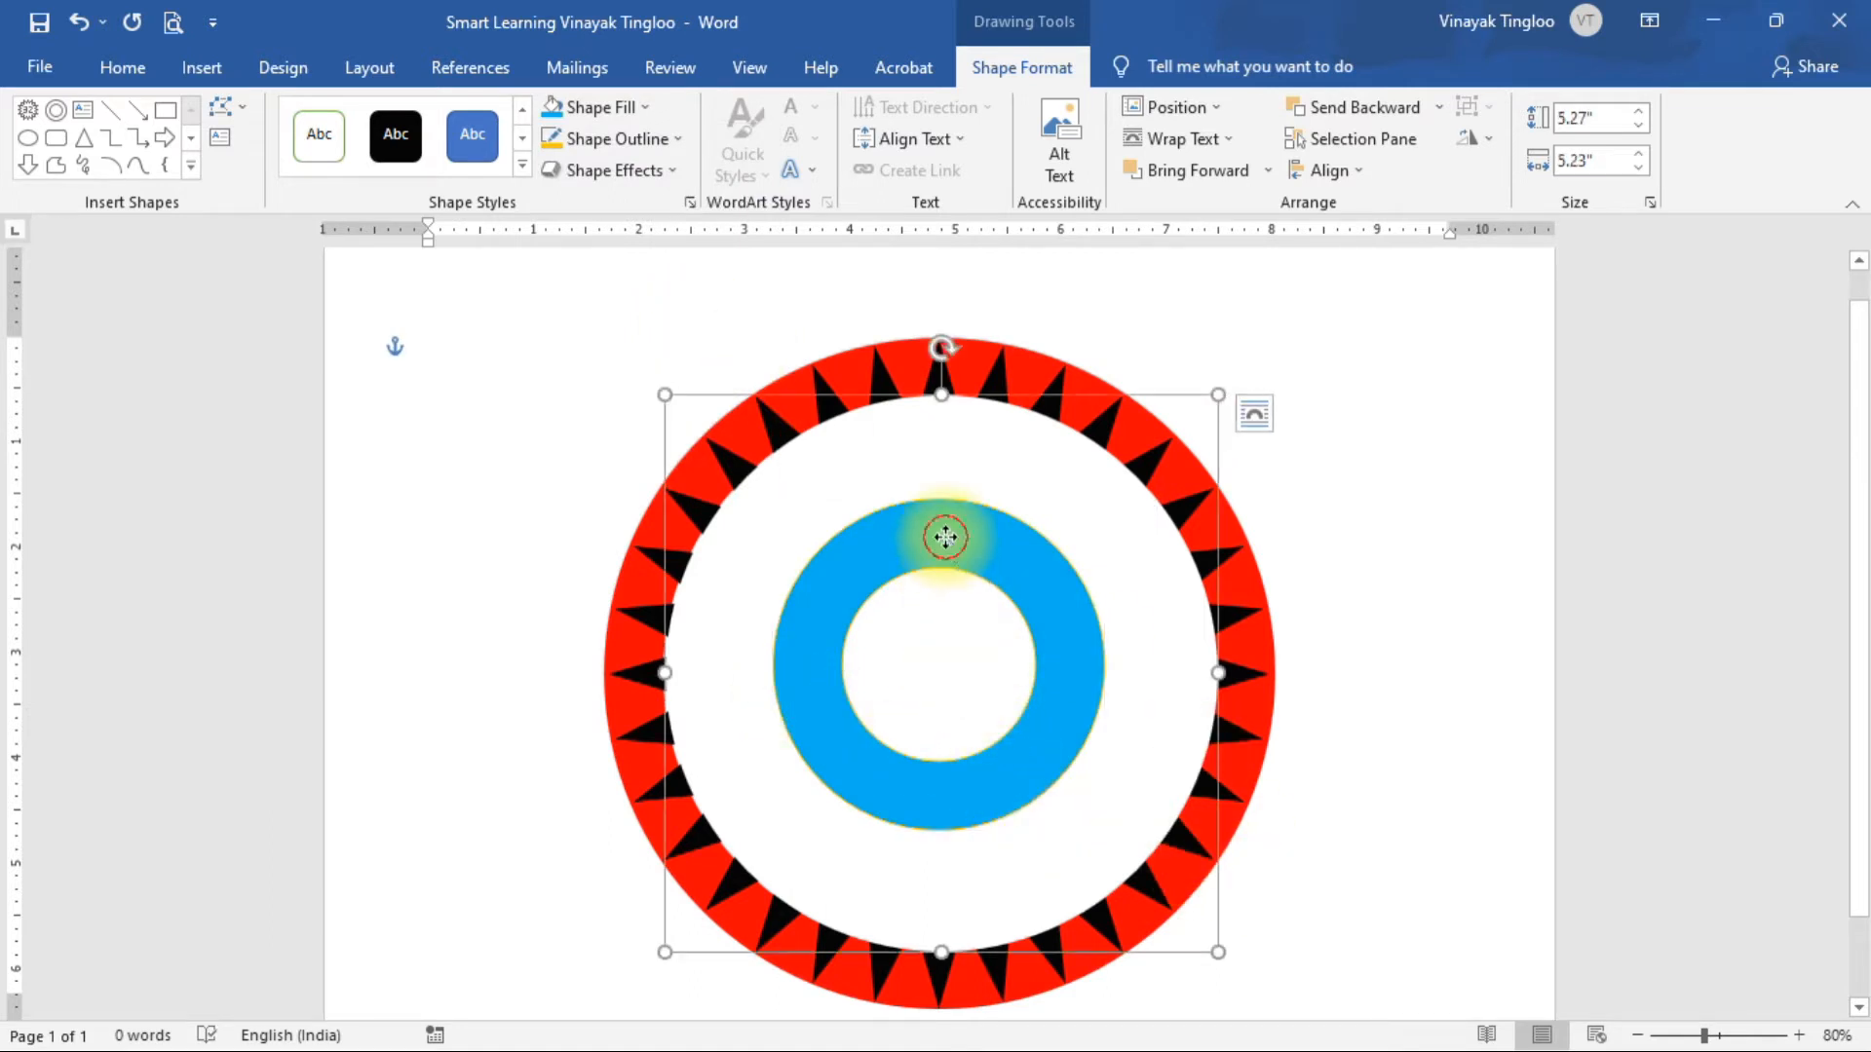
Stretch the blue donut to about 5.29 by 5.29 inches to meet the red ring's inner edge, and narrow its band.
click(949, 495)
drag(932, 495, 934, 395)
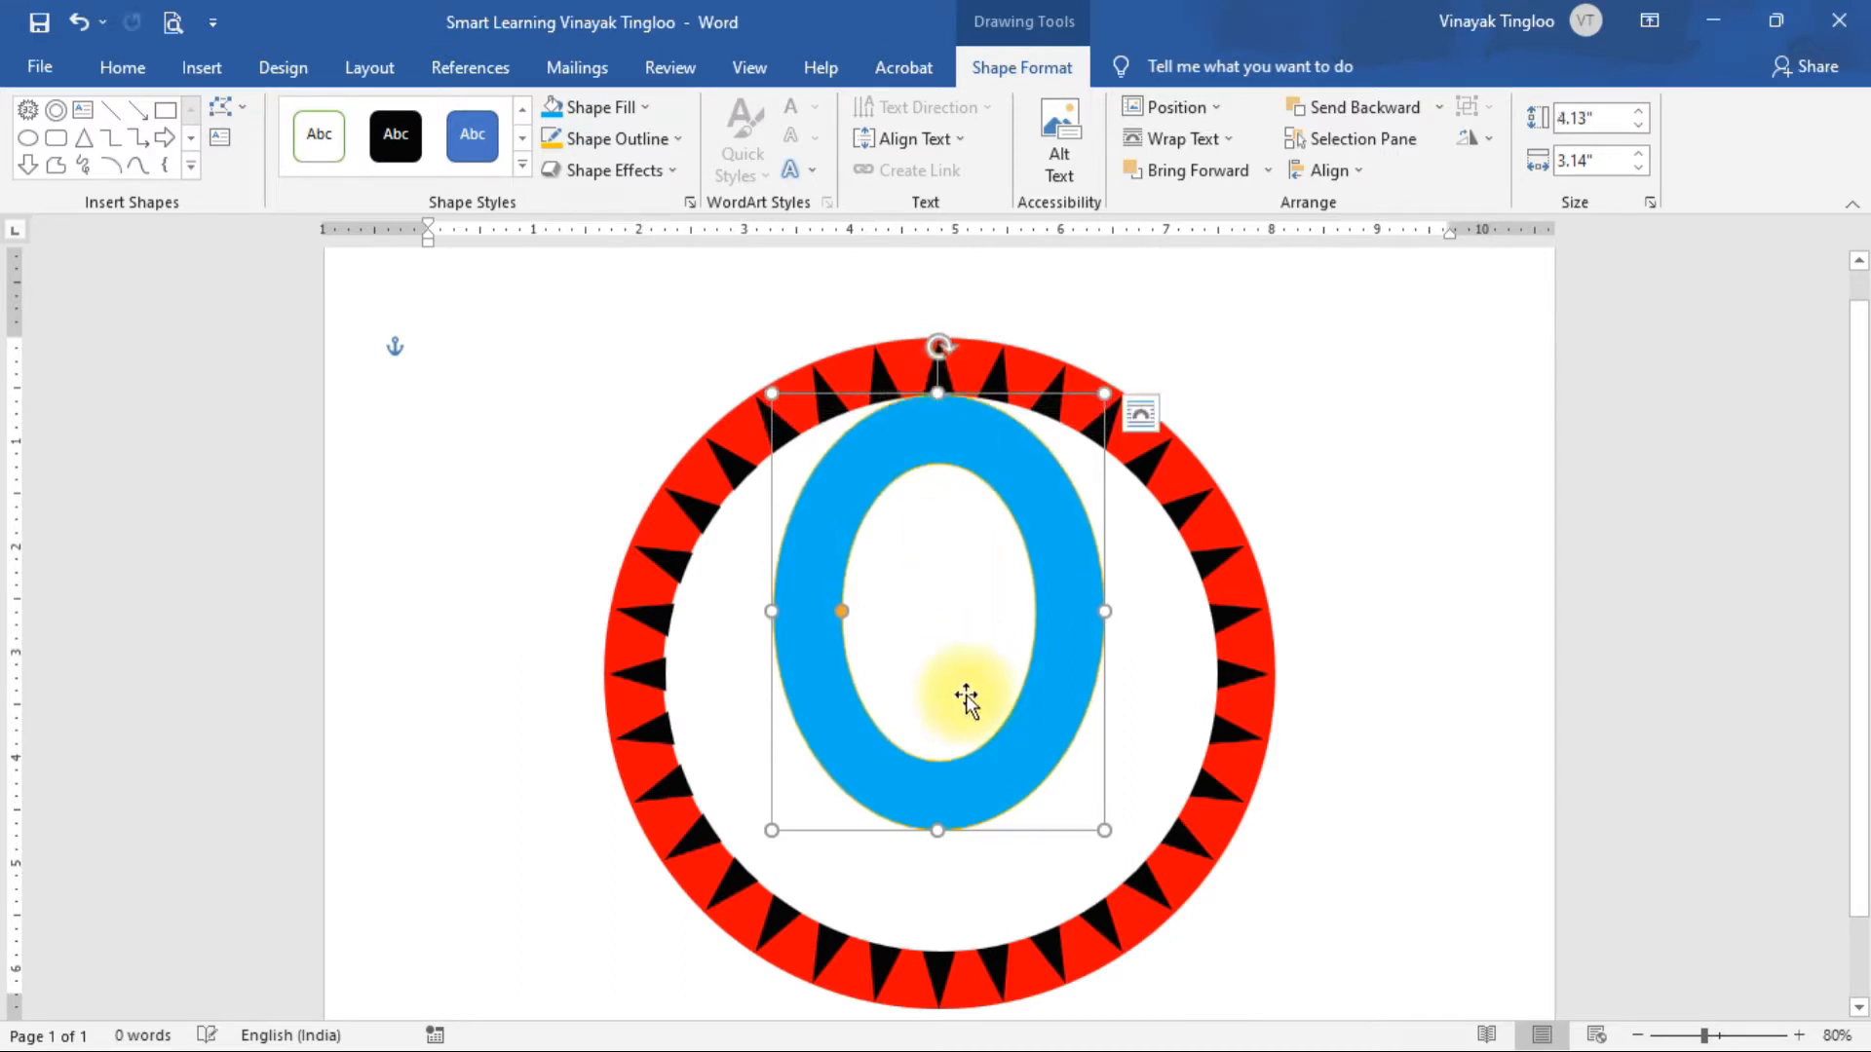
drag(937, 831, 936, 955)
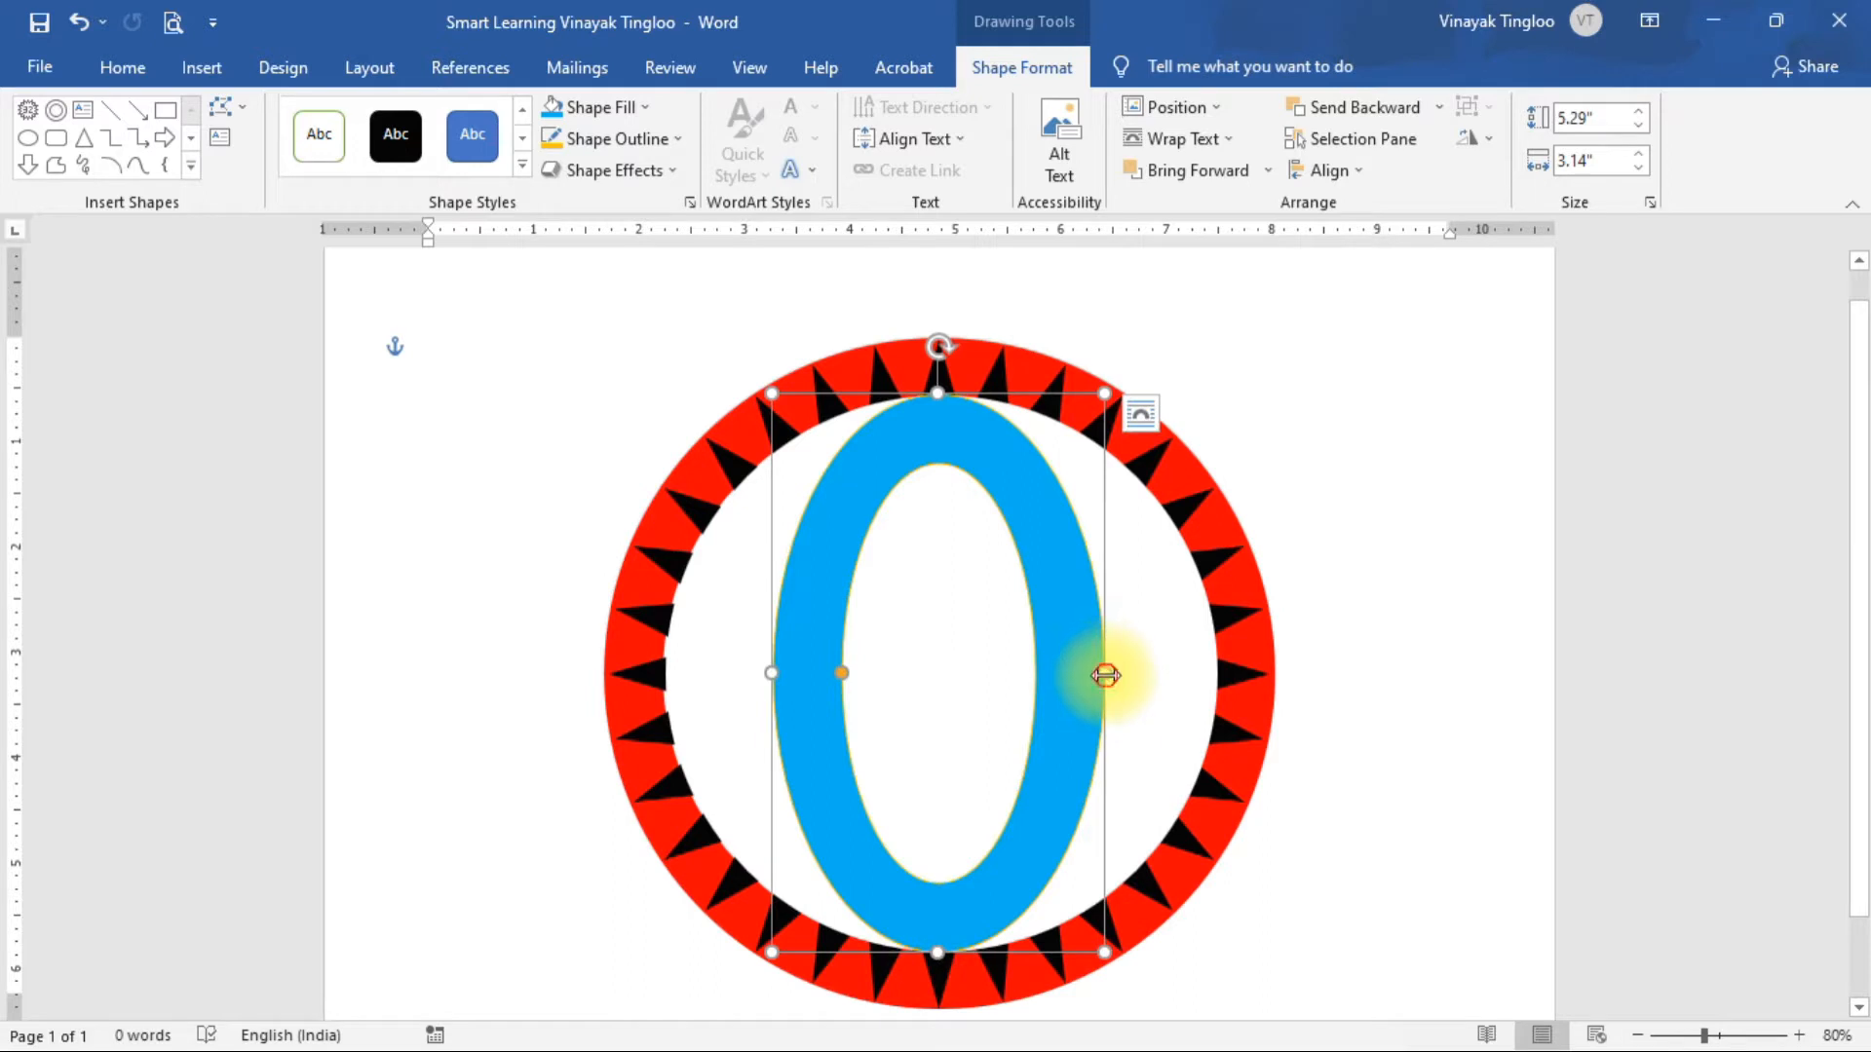
drag(1105, 674, 1216, 649)
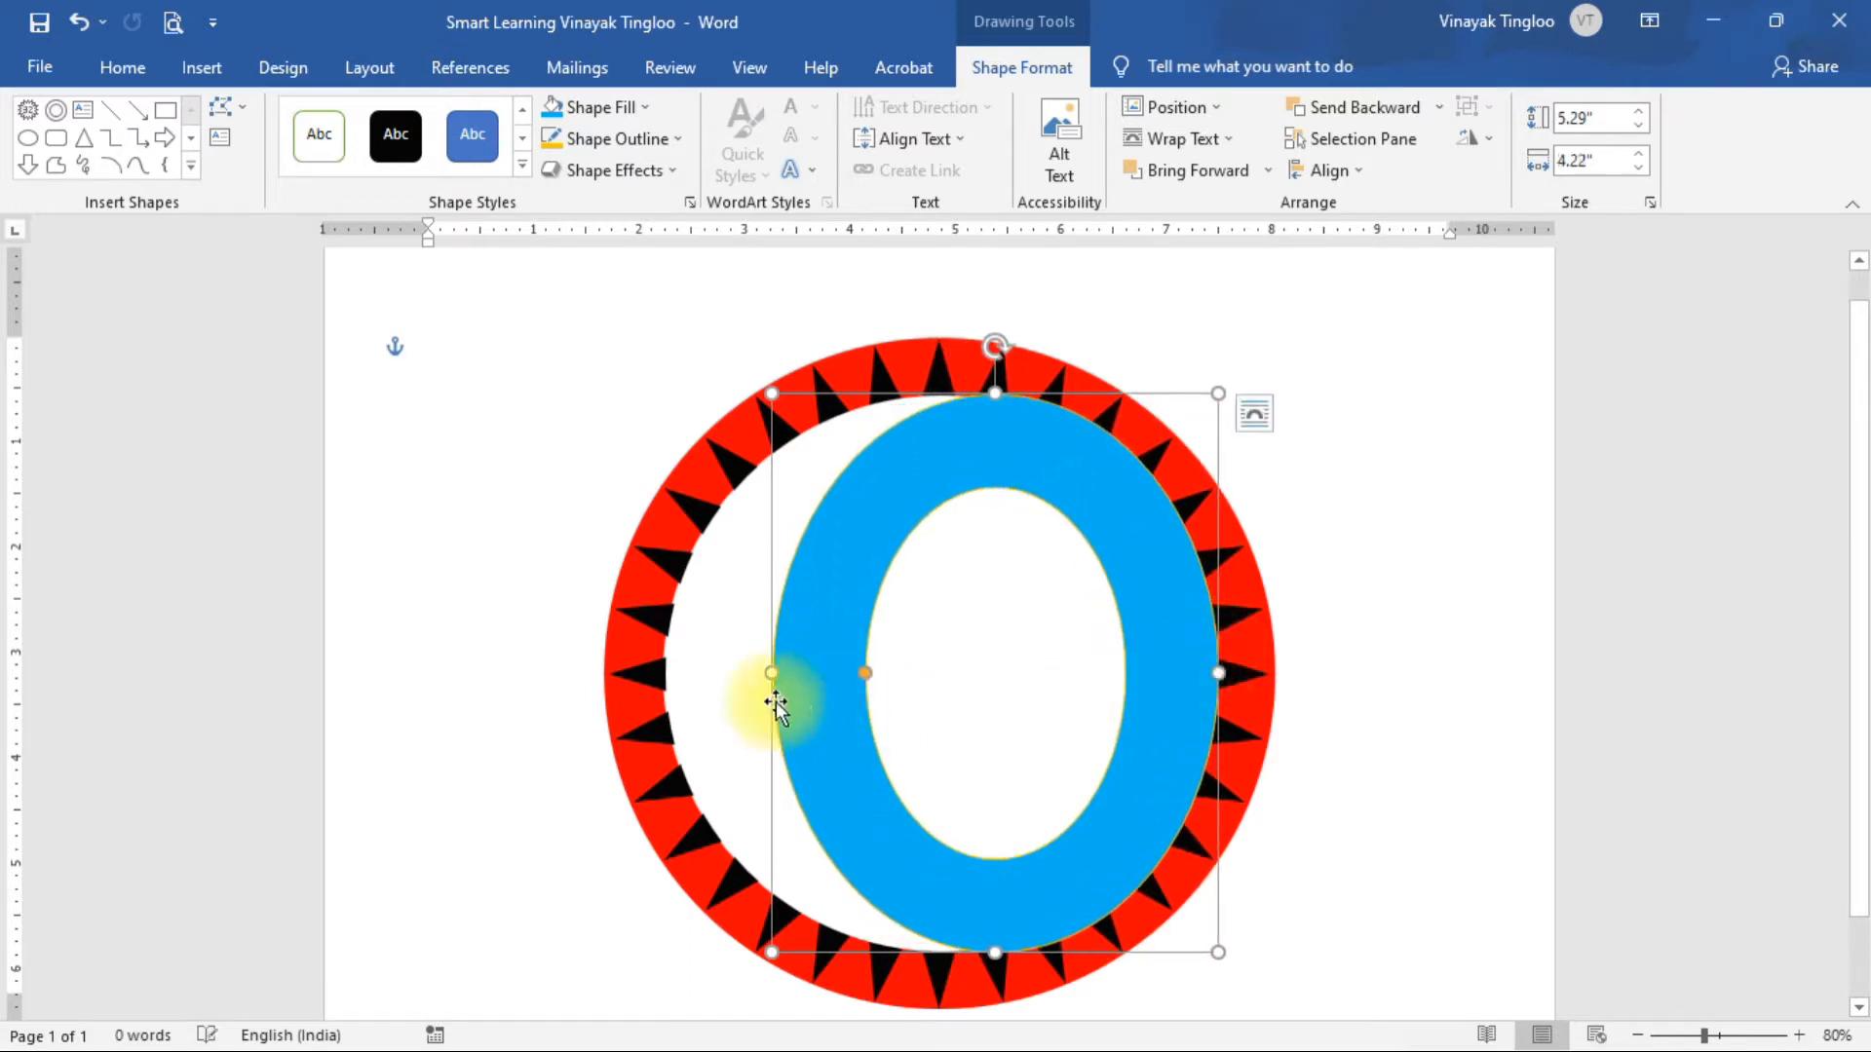
drag(776, 673, 660, 673)
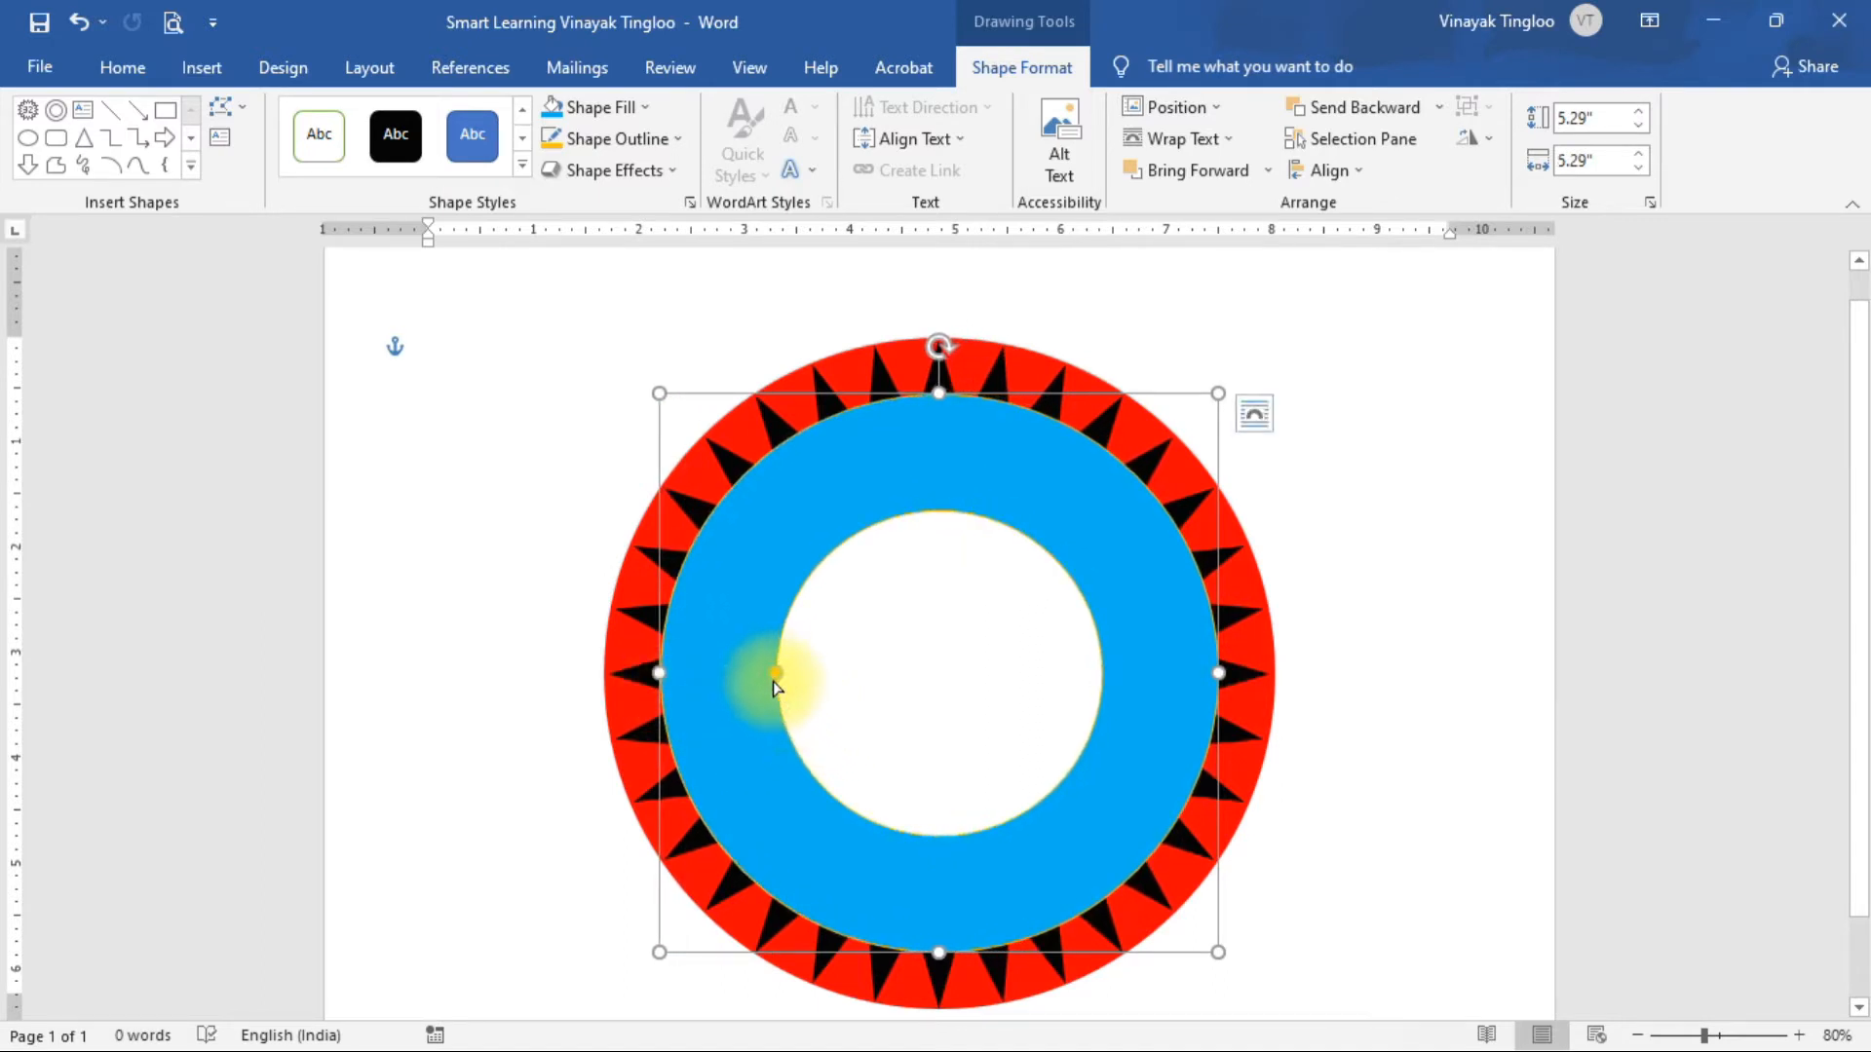
drag(776, 674, 737, 676)
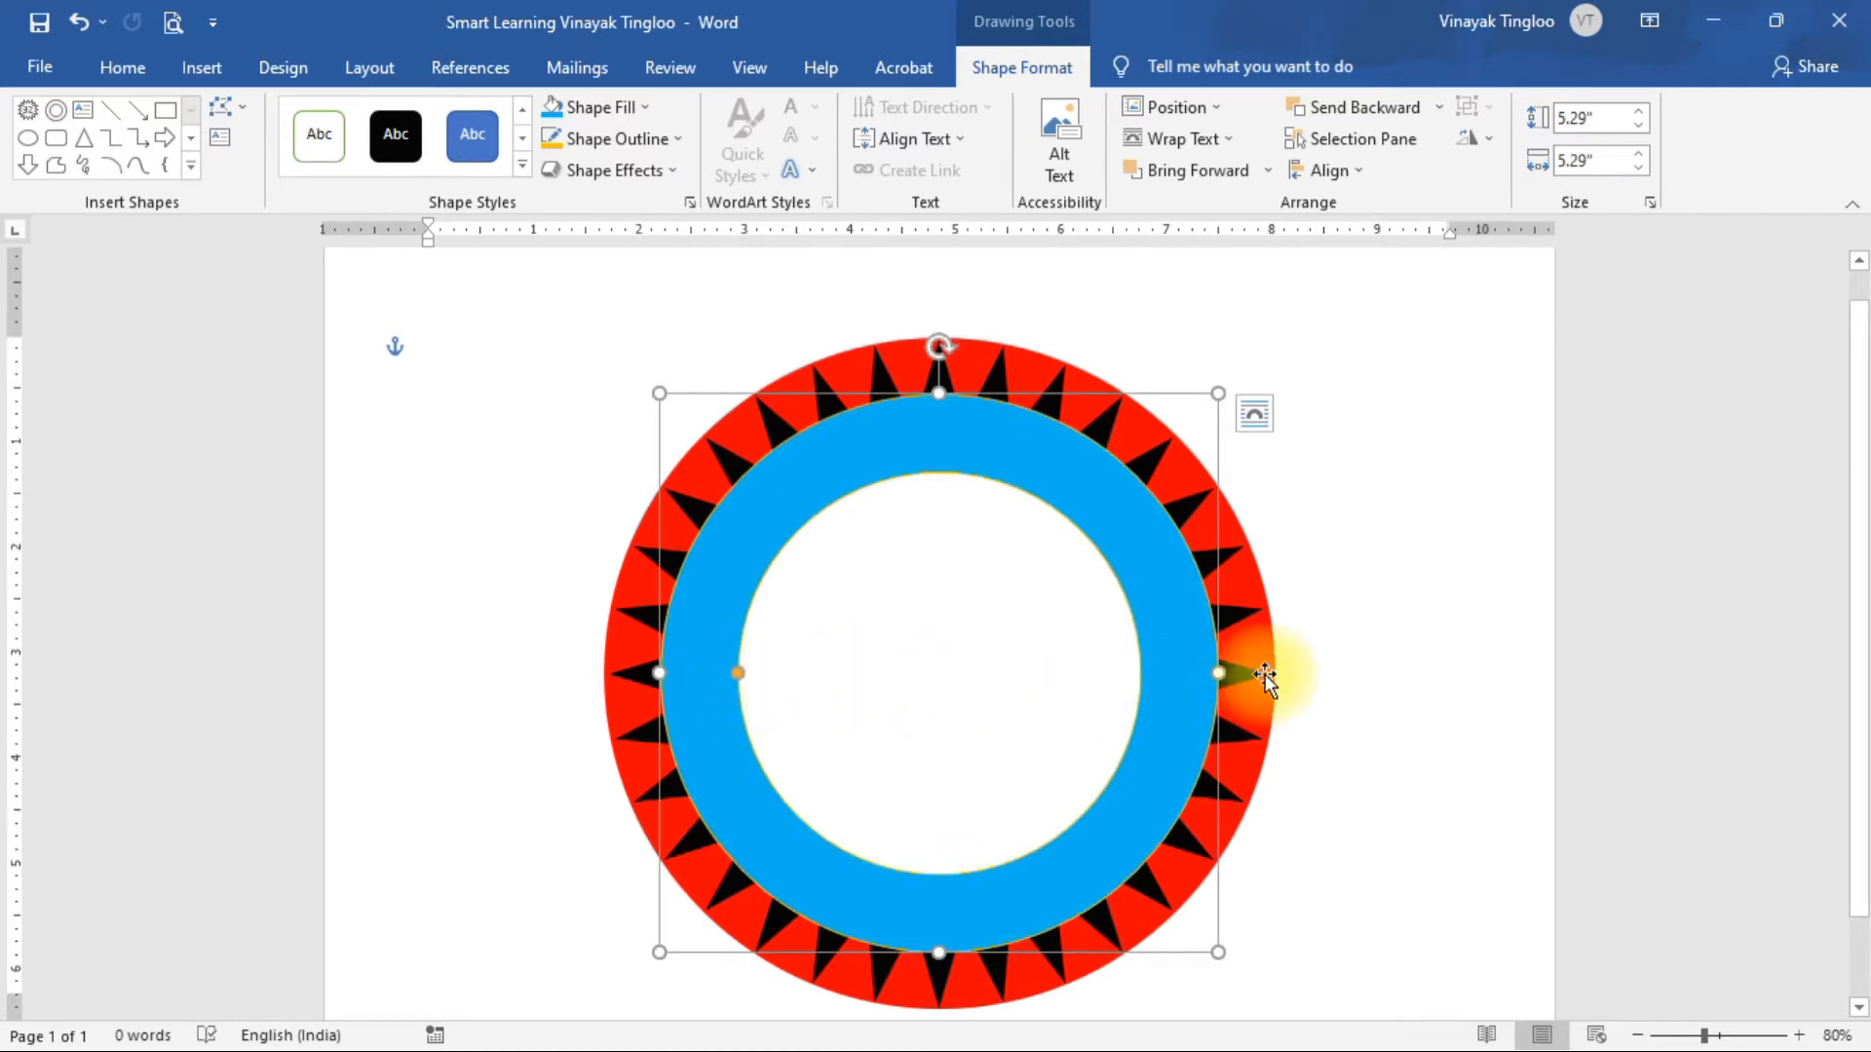
click(1305, 670)
Set the blue donut's outline weight to 4½ pt.
click(907, 458)
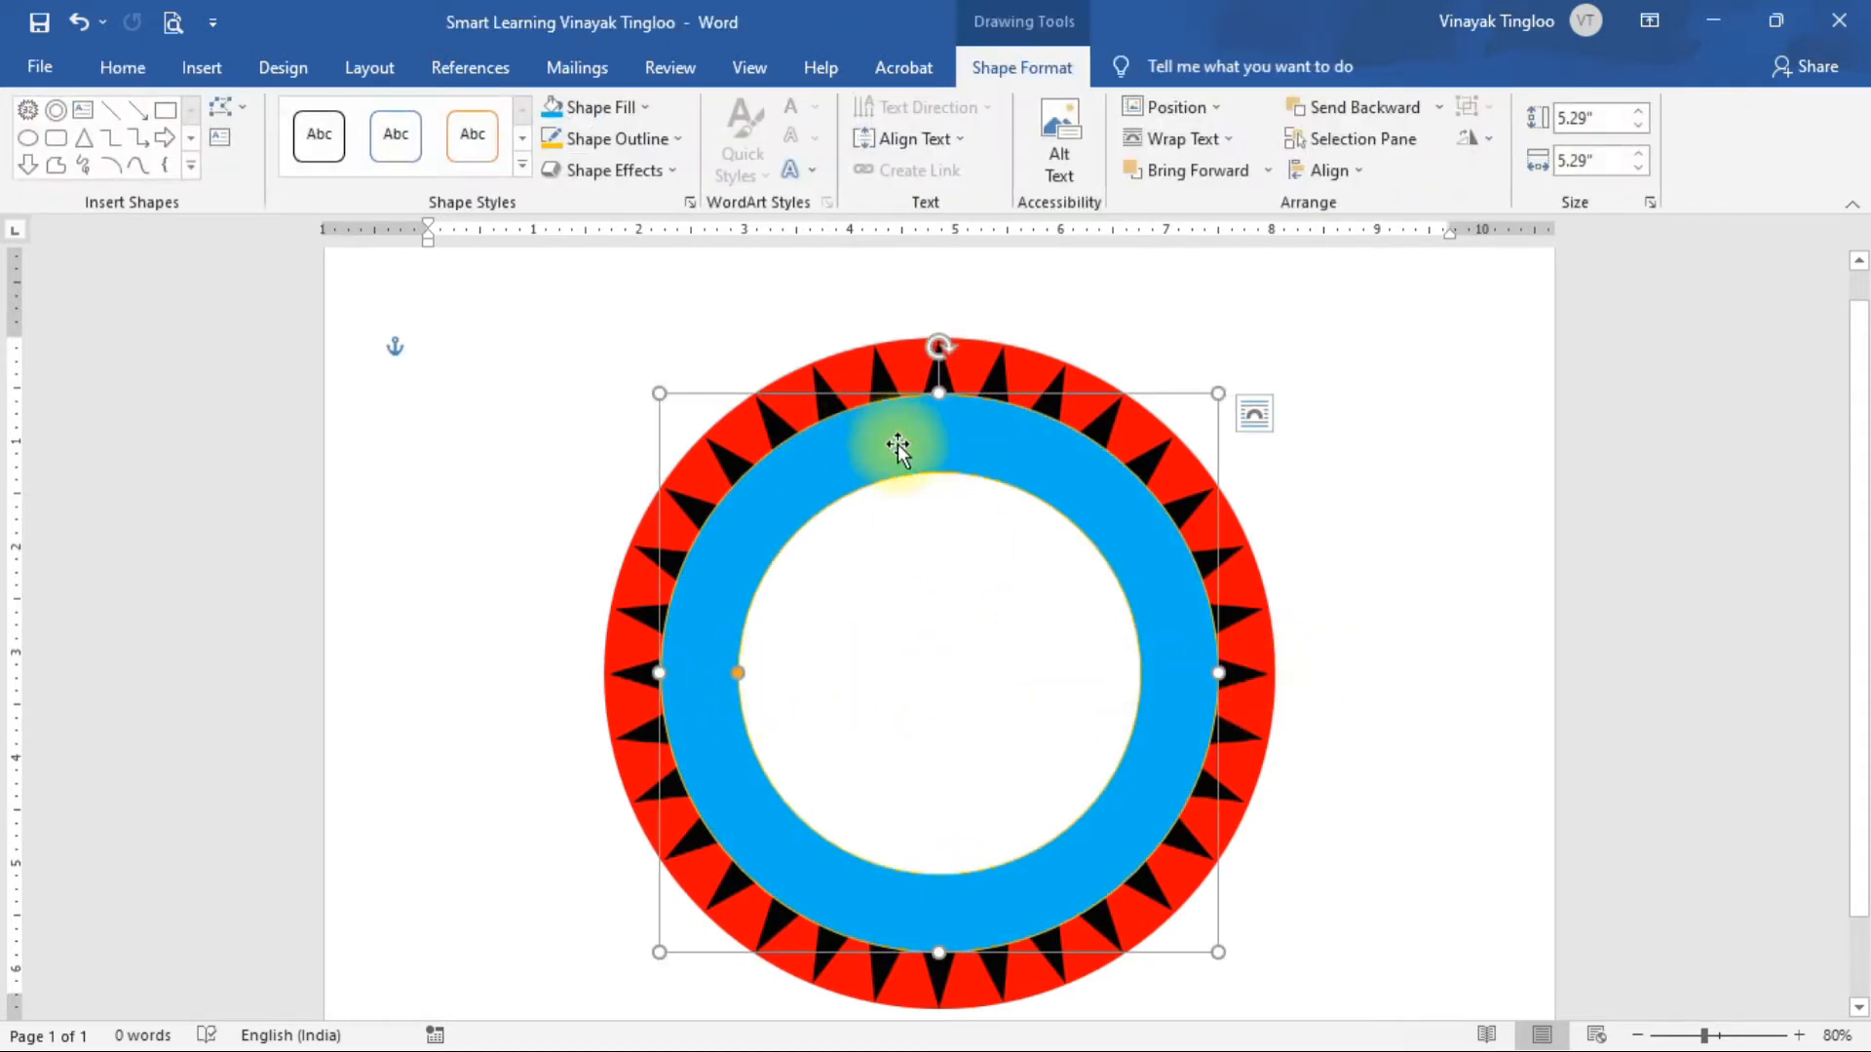
click(680, 144)
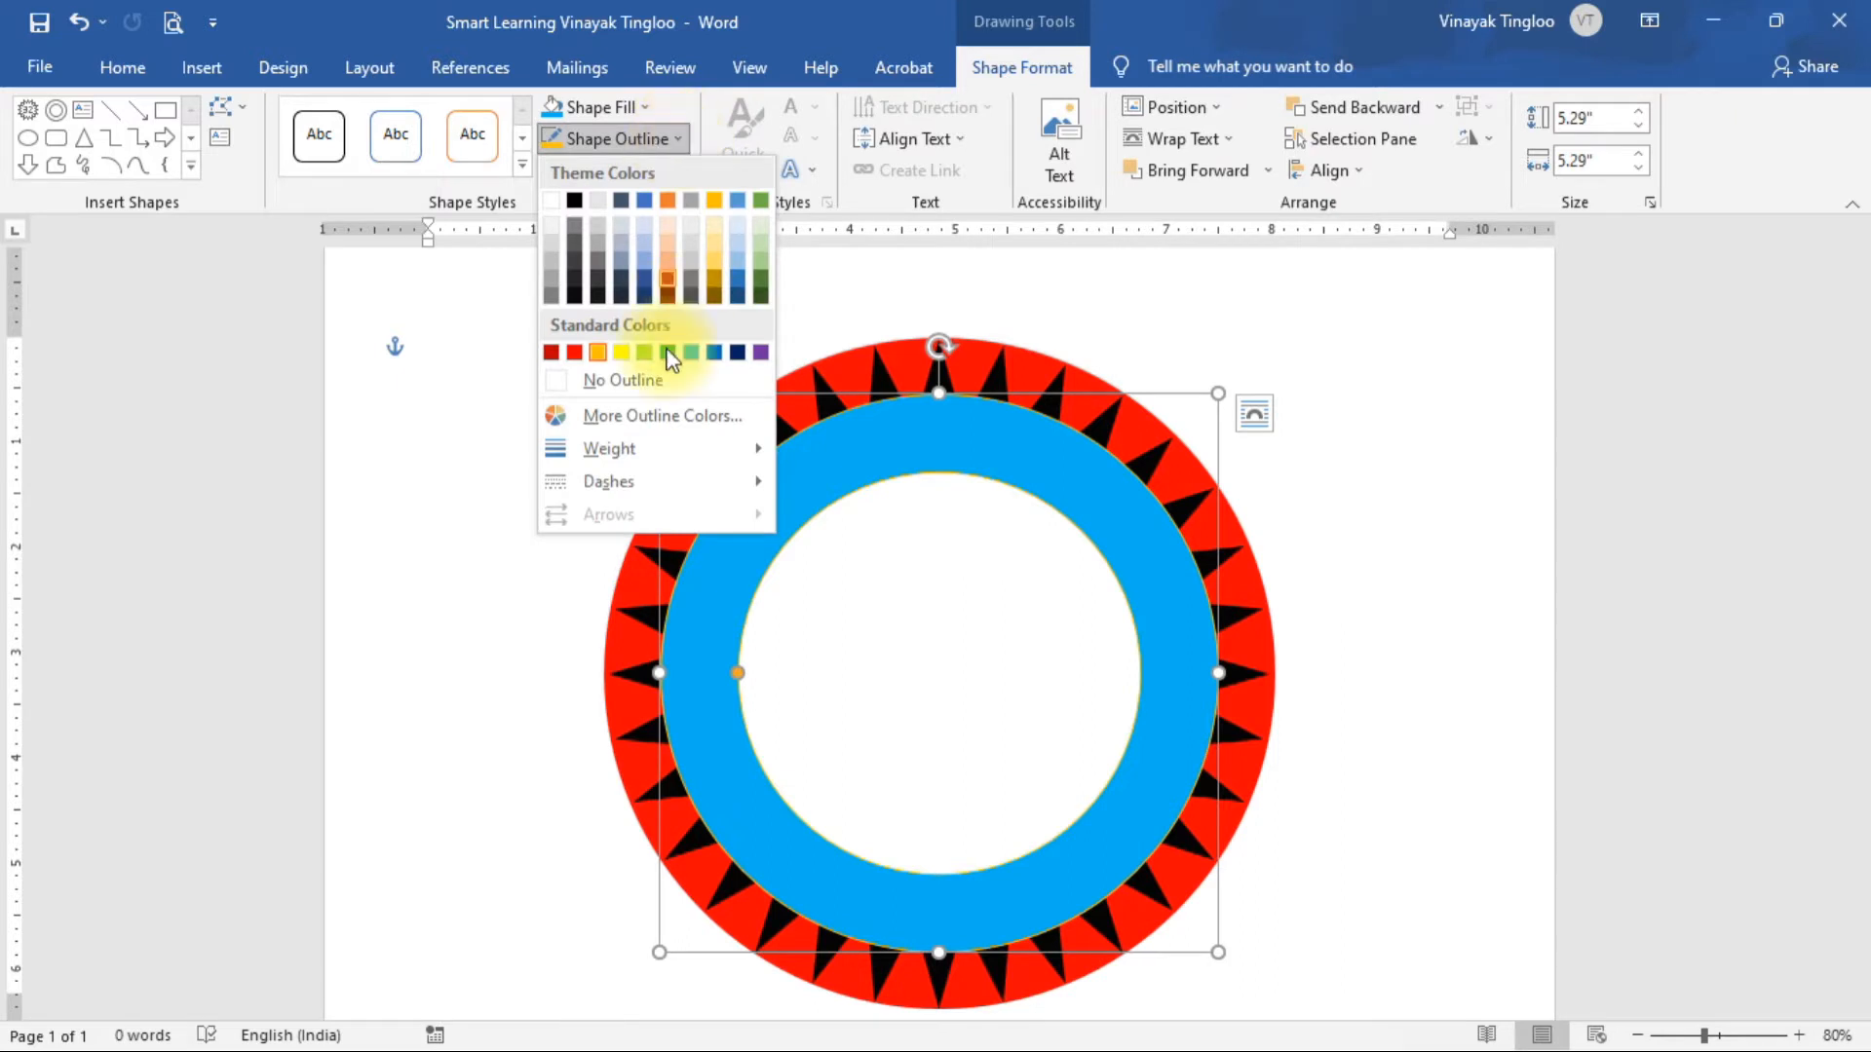
mouse_move(762, 454)
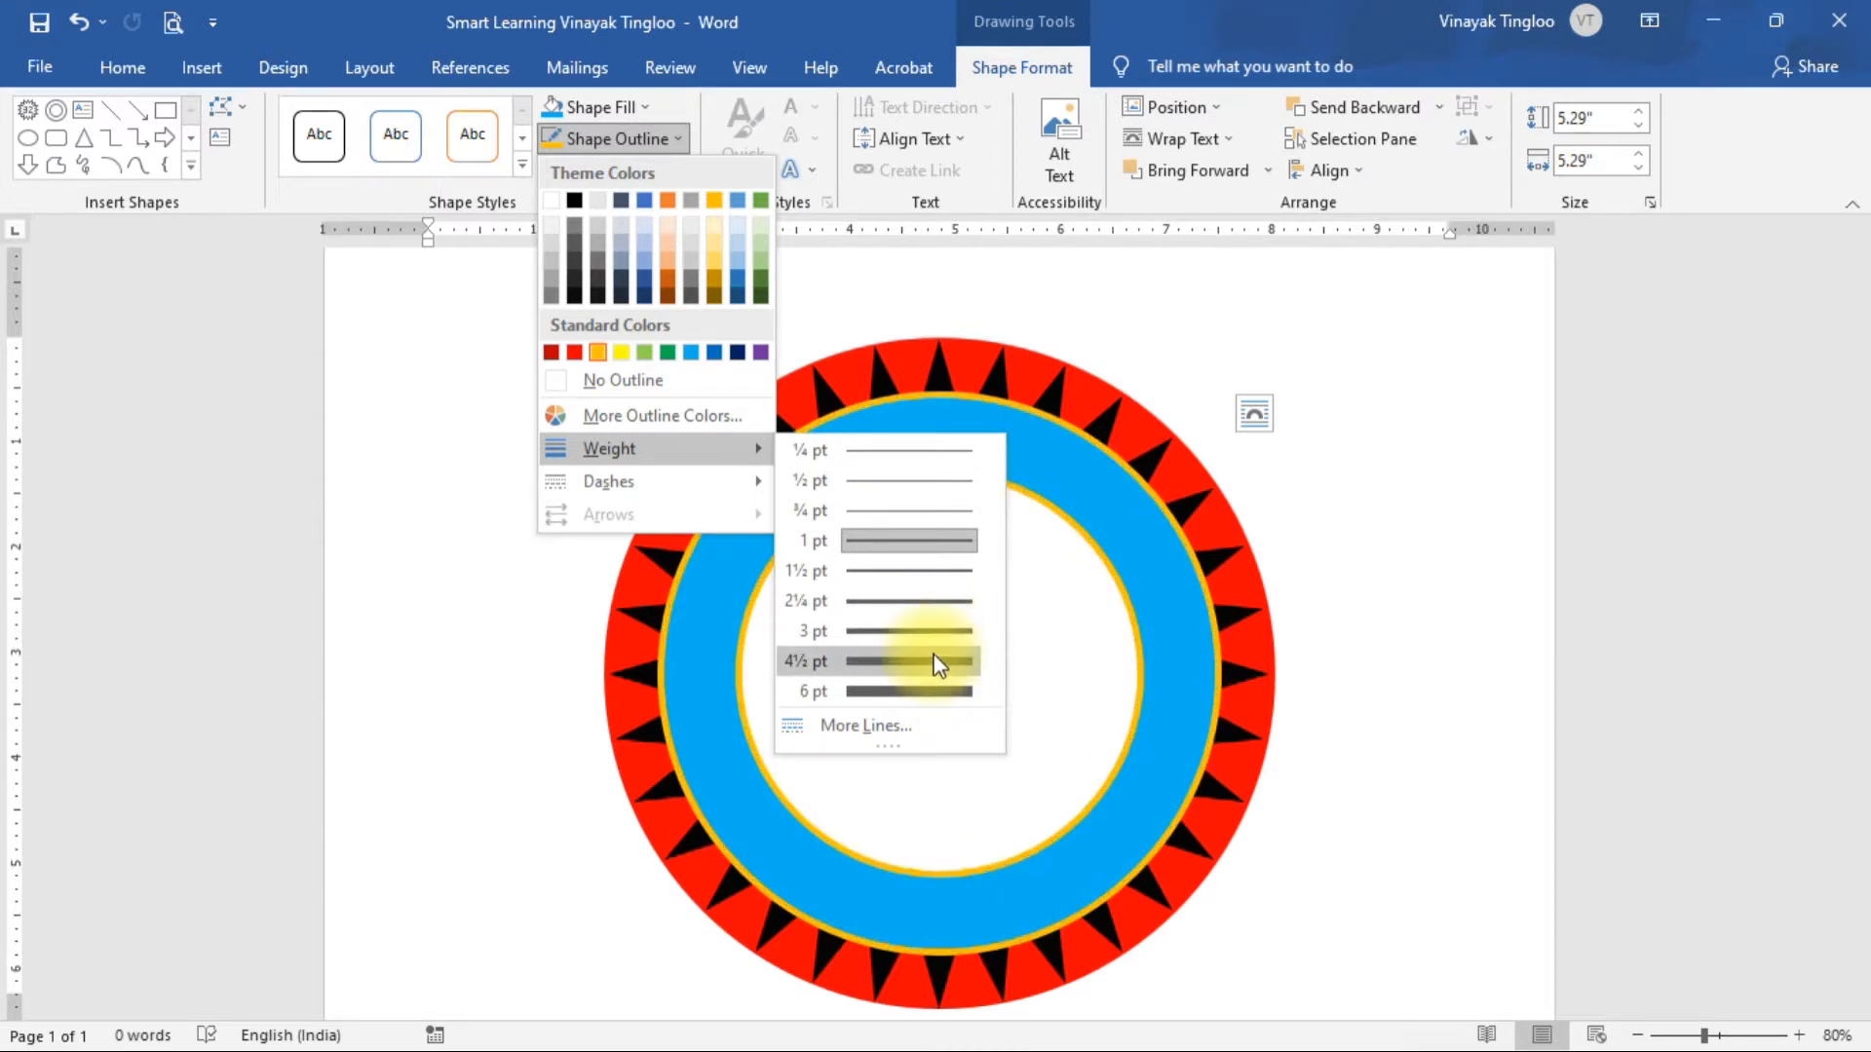
click(935, 662)
click(1384, 534)
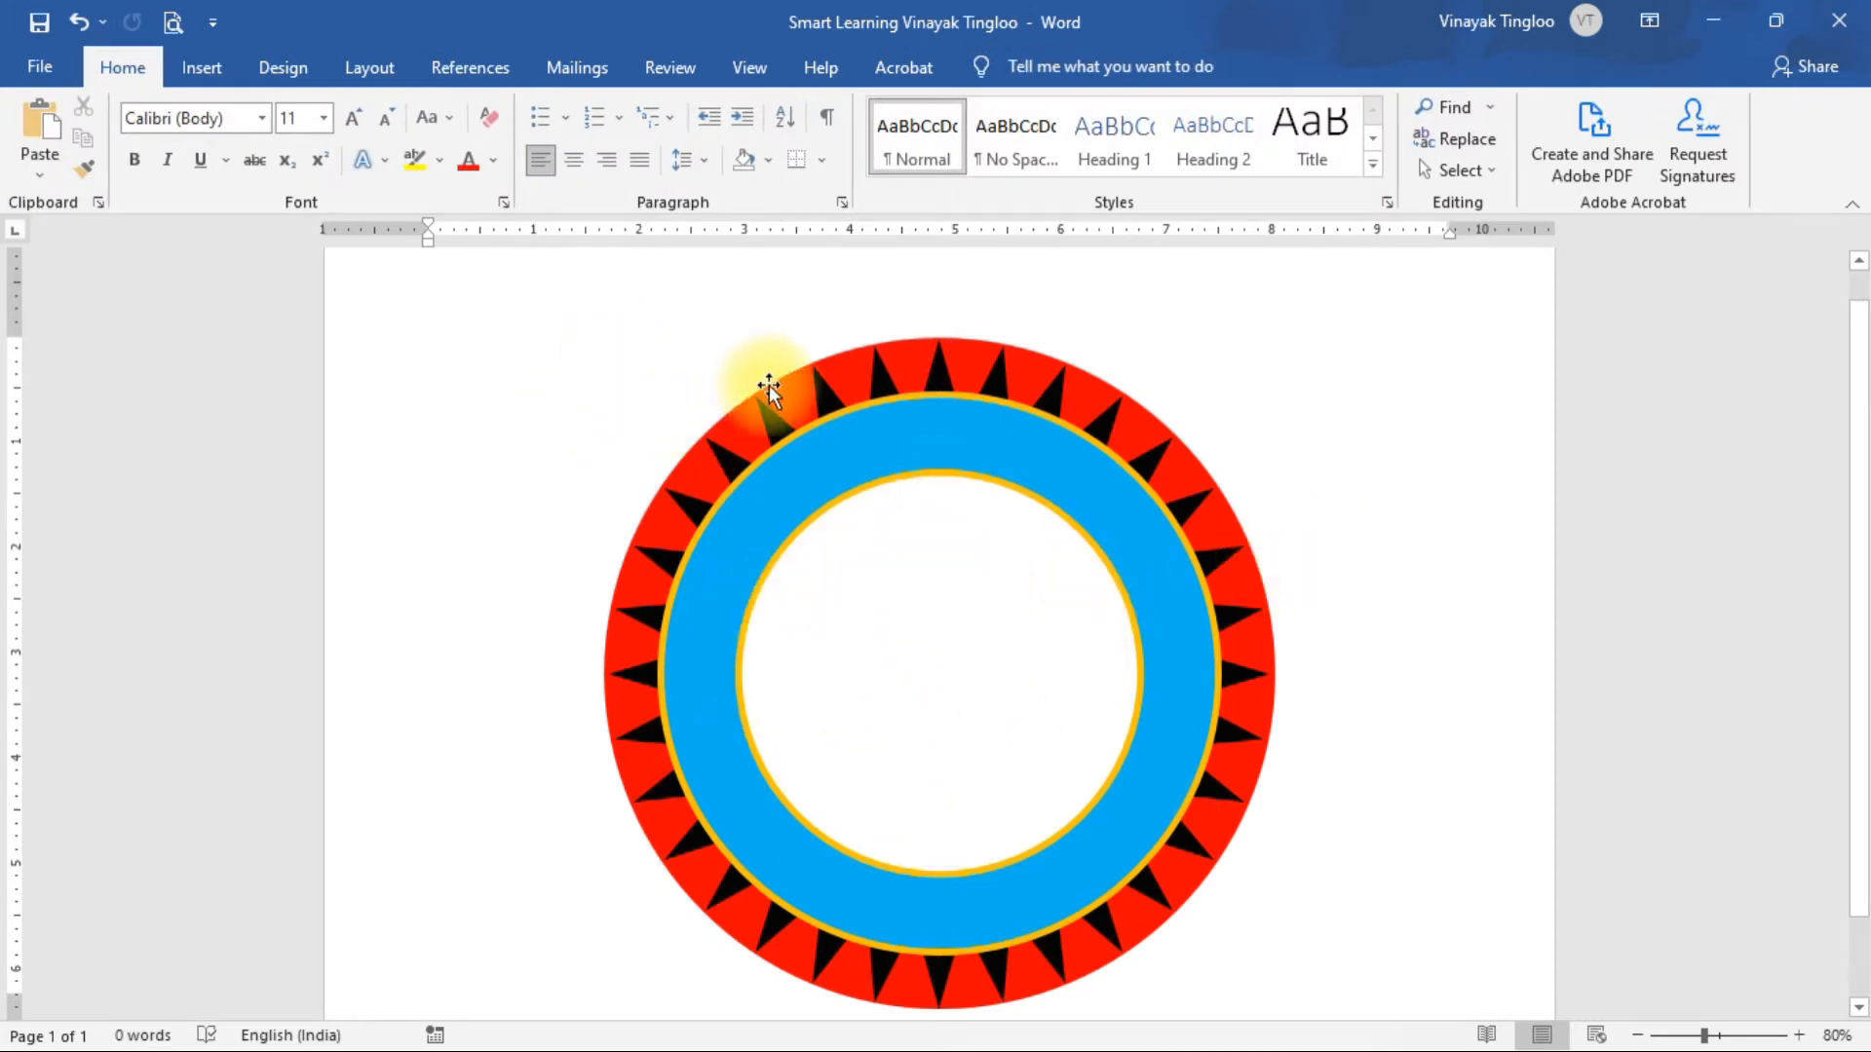
Search the online pictures for "computer".
scroll(990, 607, down, 1)
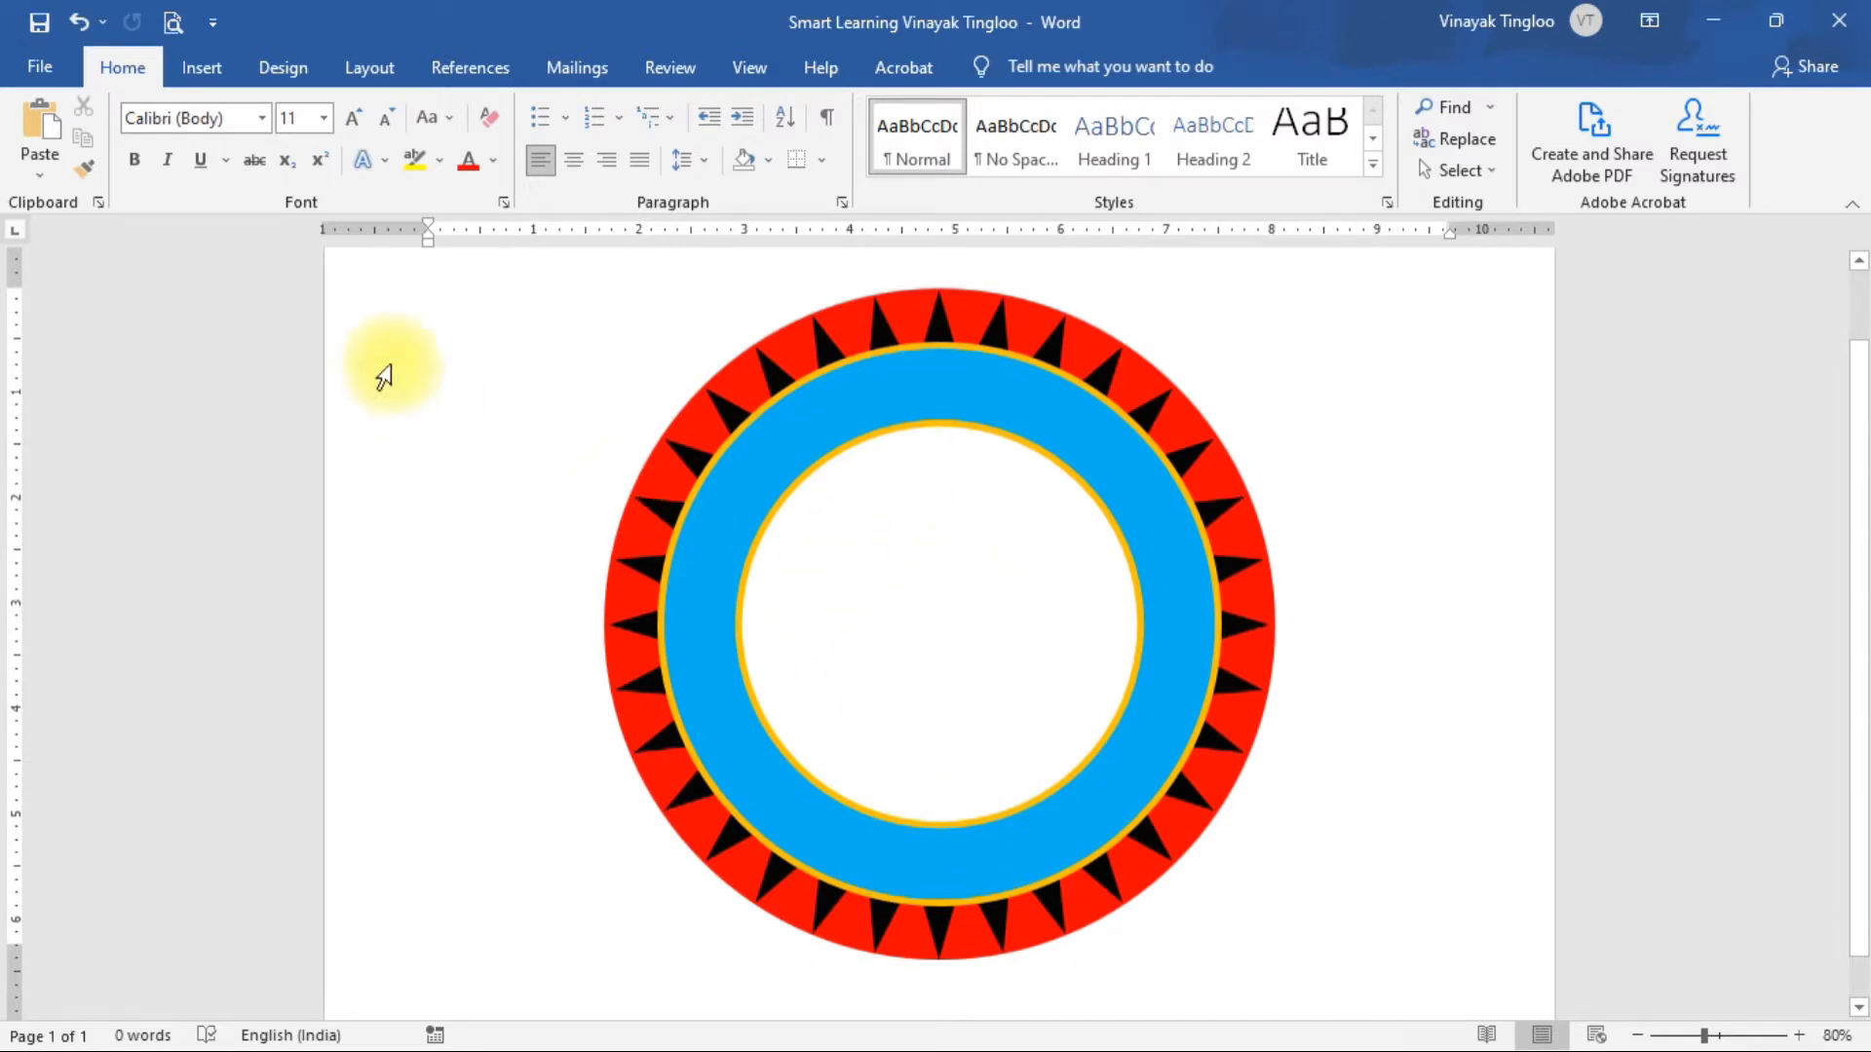
click(195, 63)
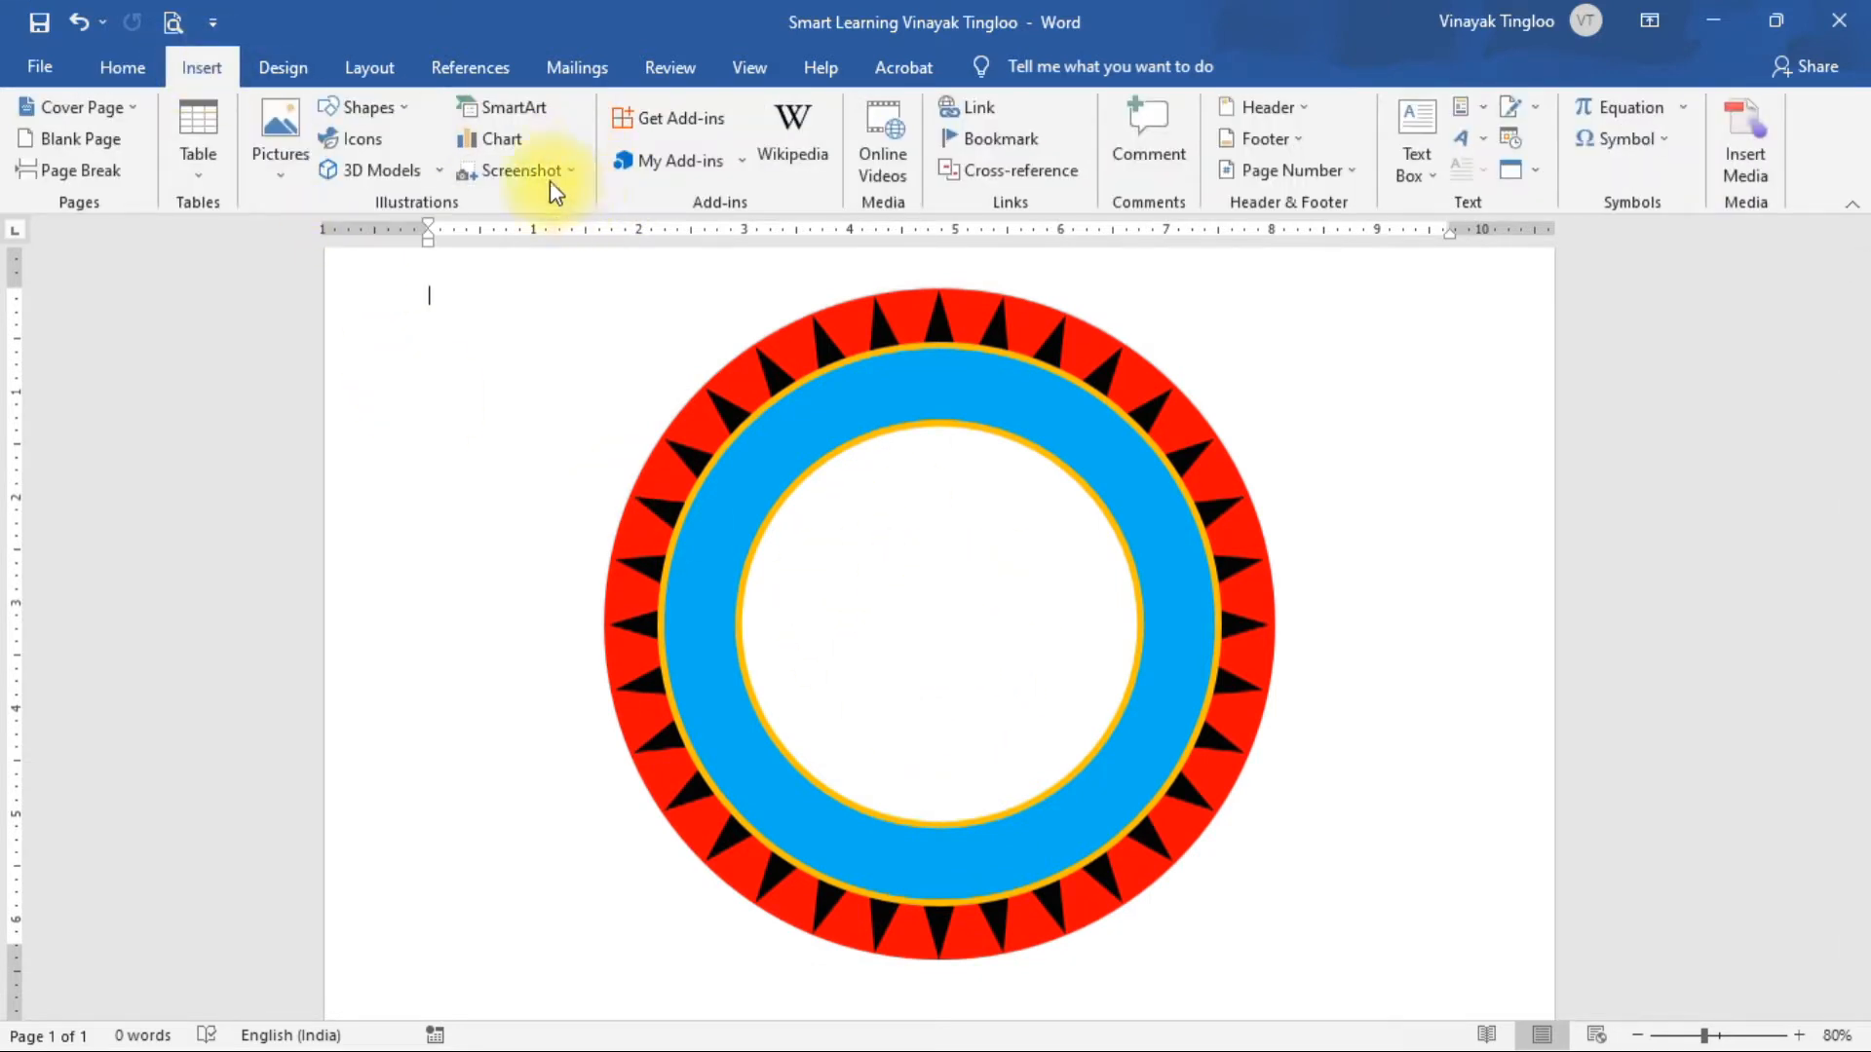
click(286, 176)
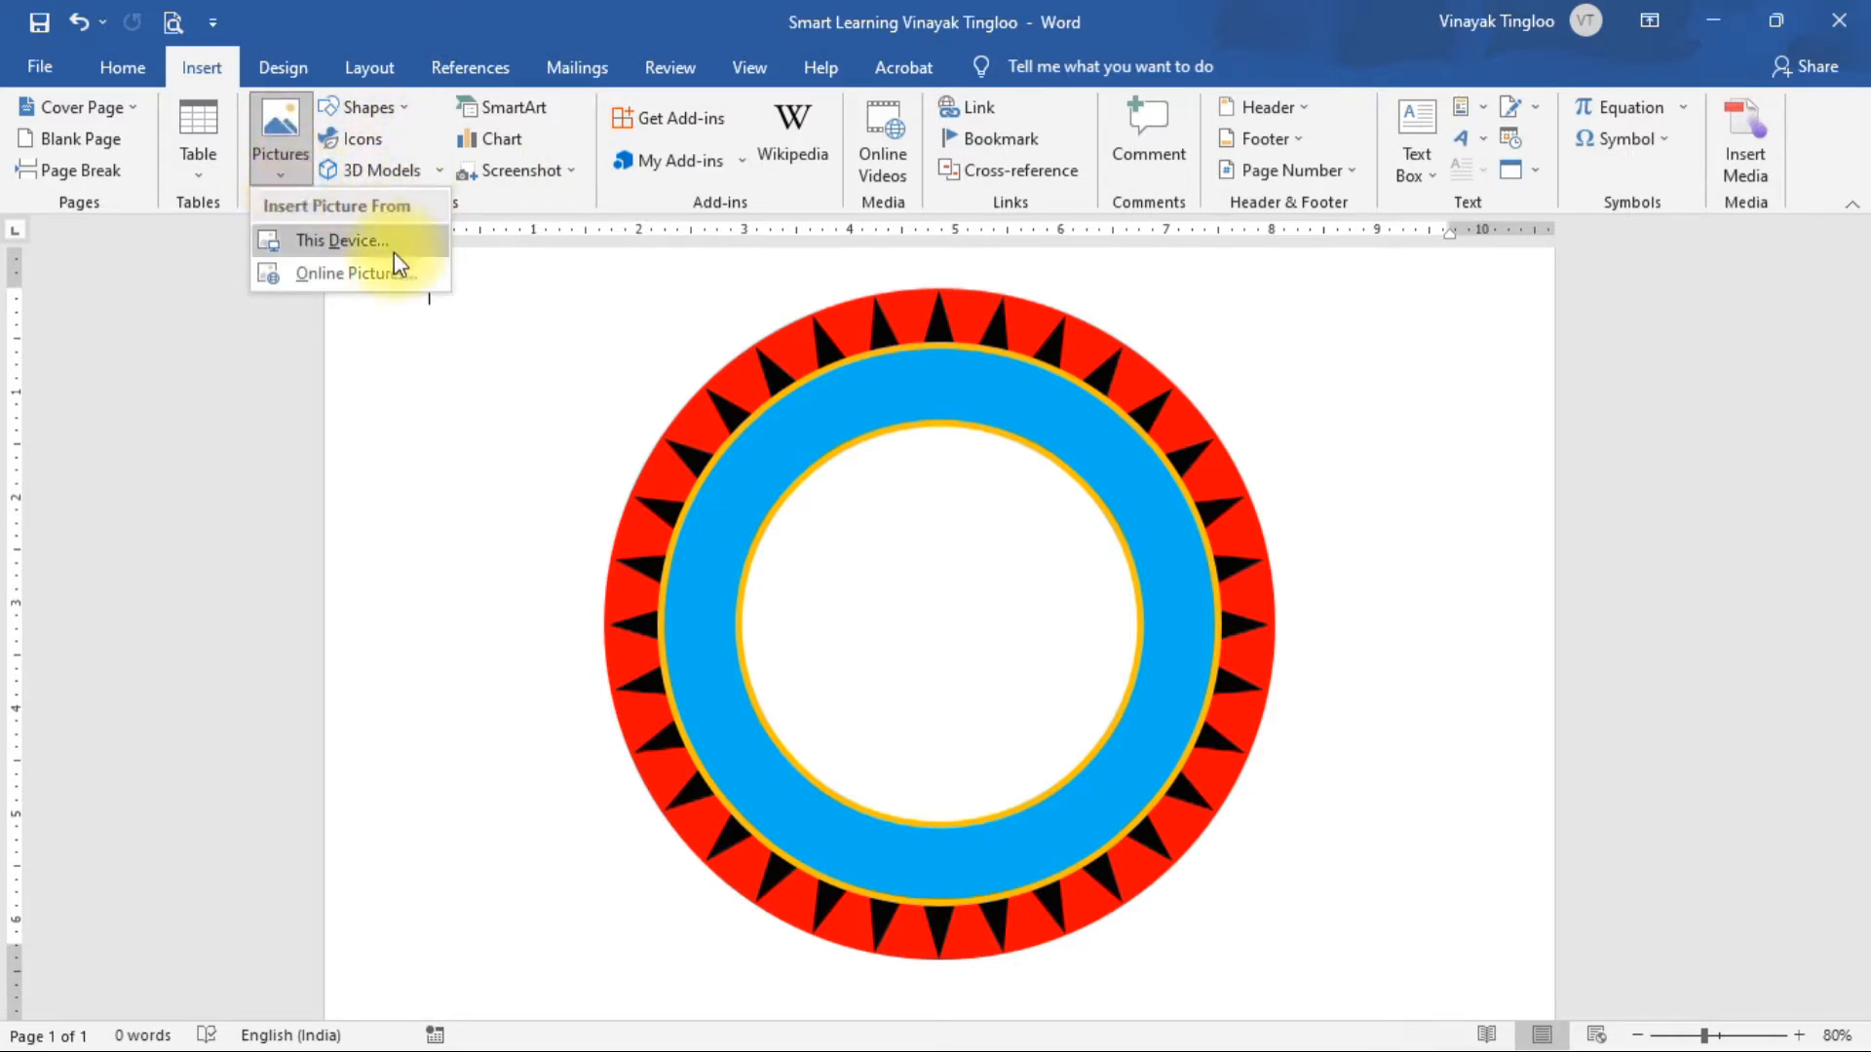
click(388, 281)
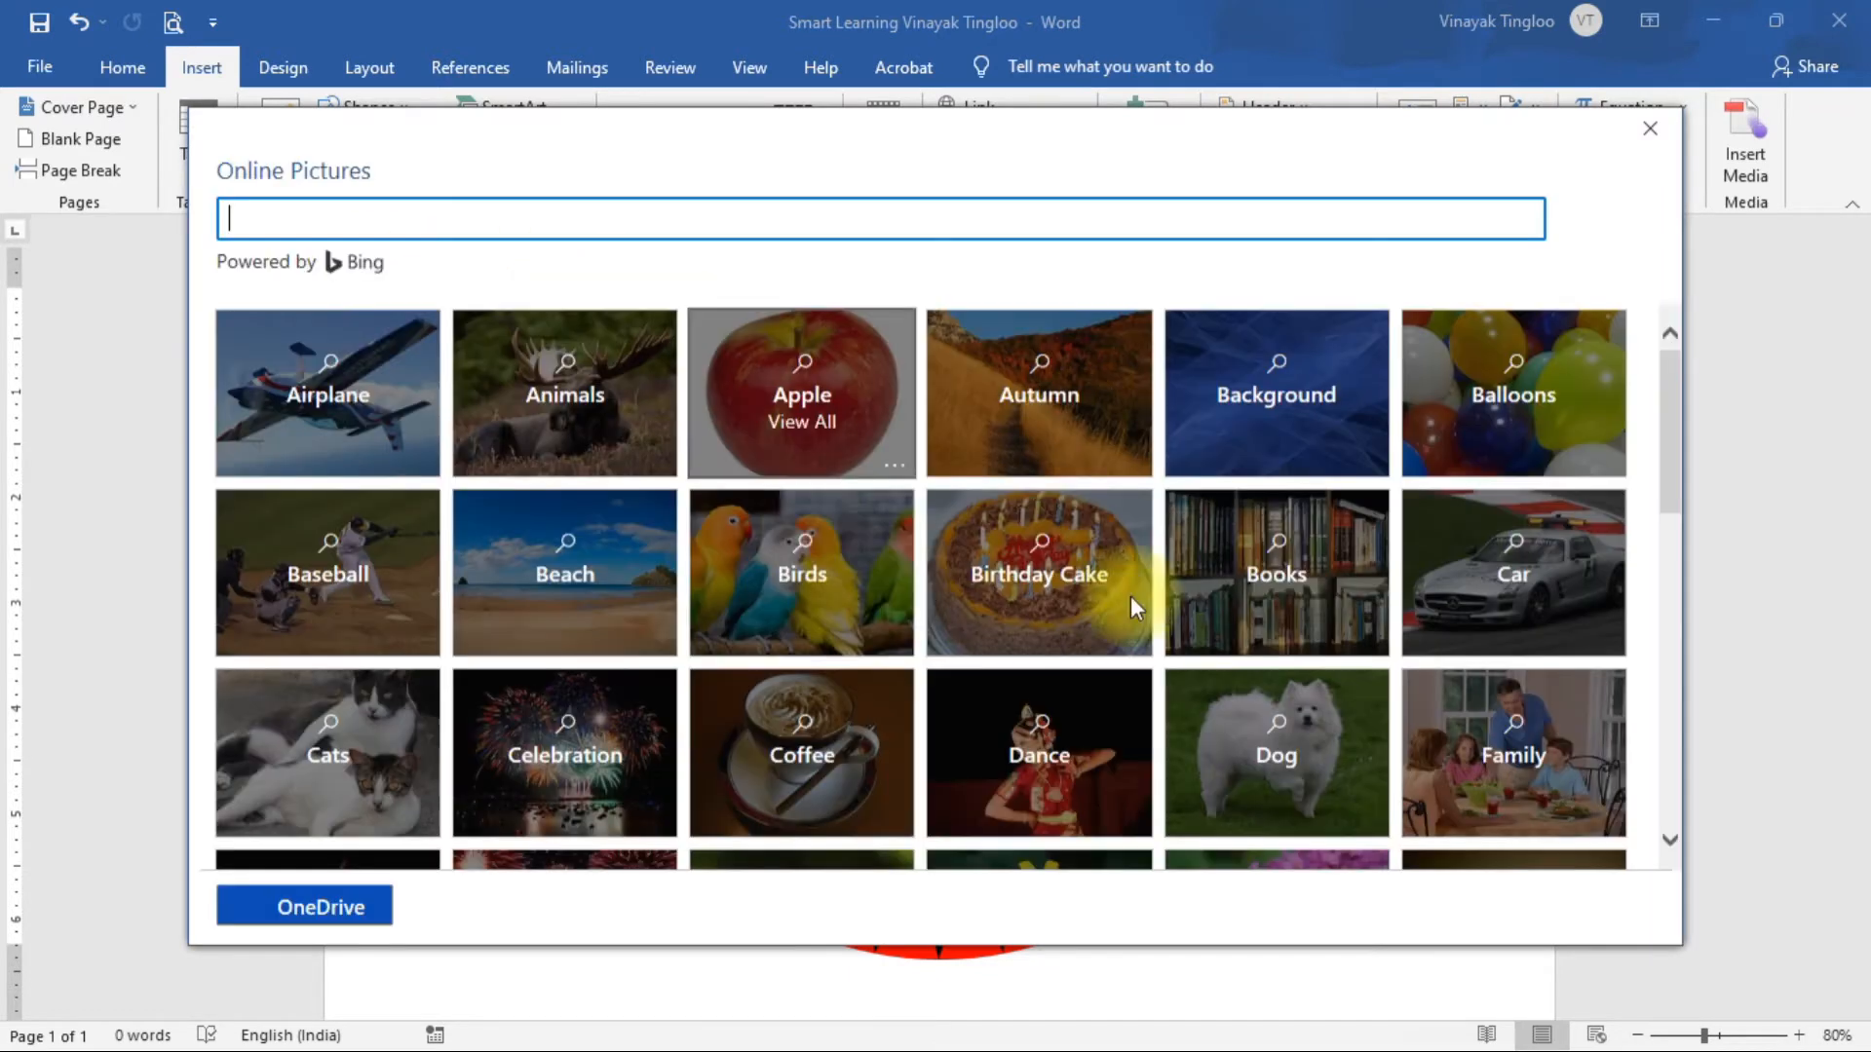
scroll(979, 472, down, 3)
scroll(980, 473, down, 8)
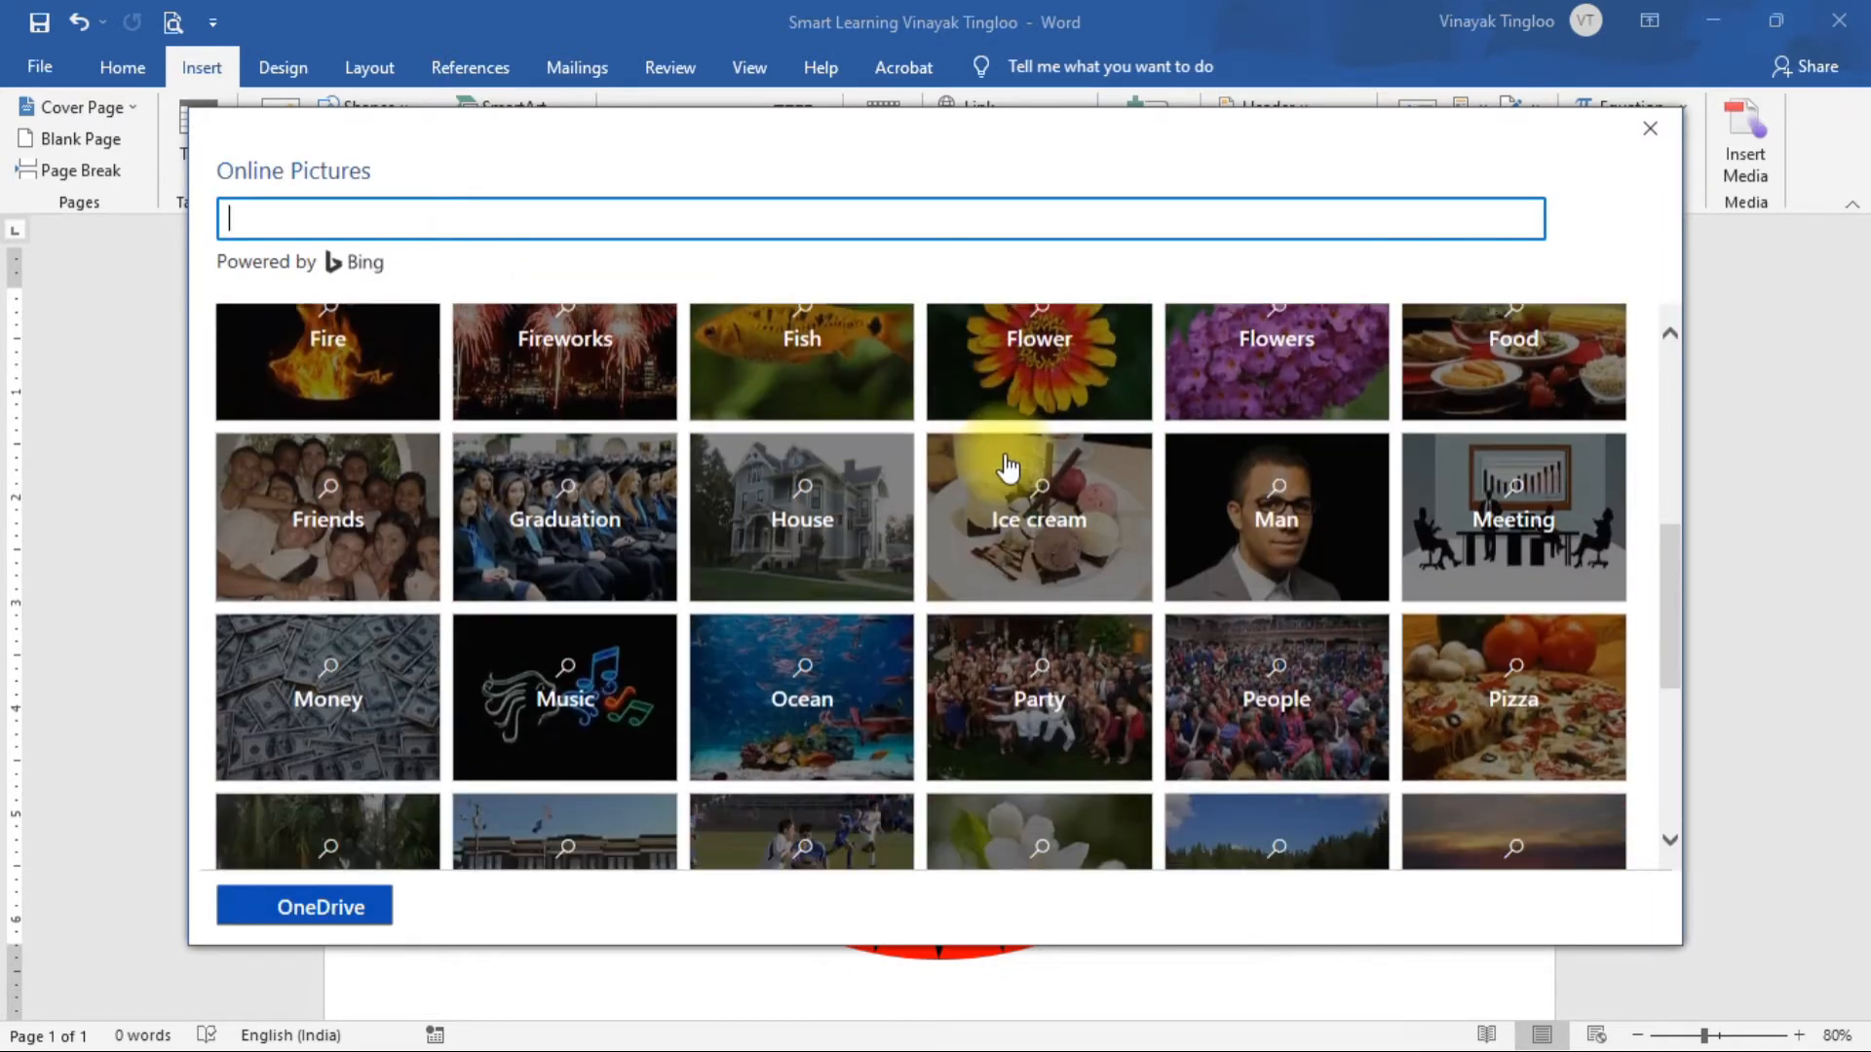
scroll(1020, 470, up, 5)
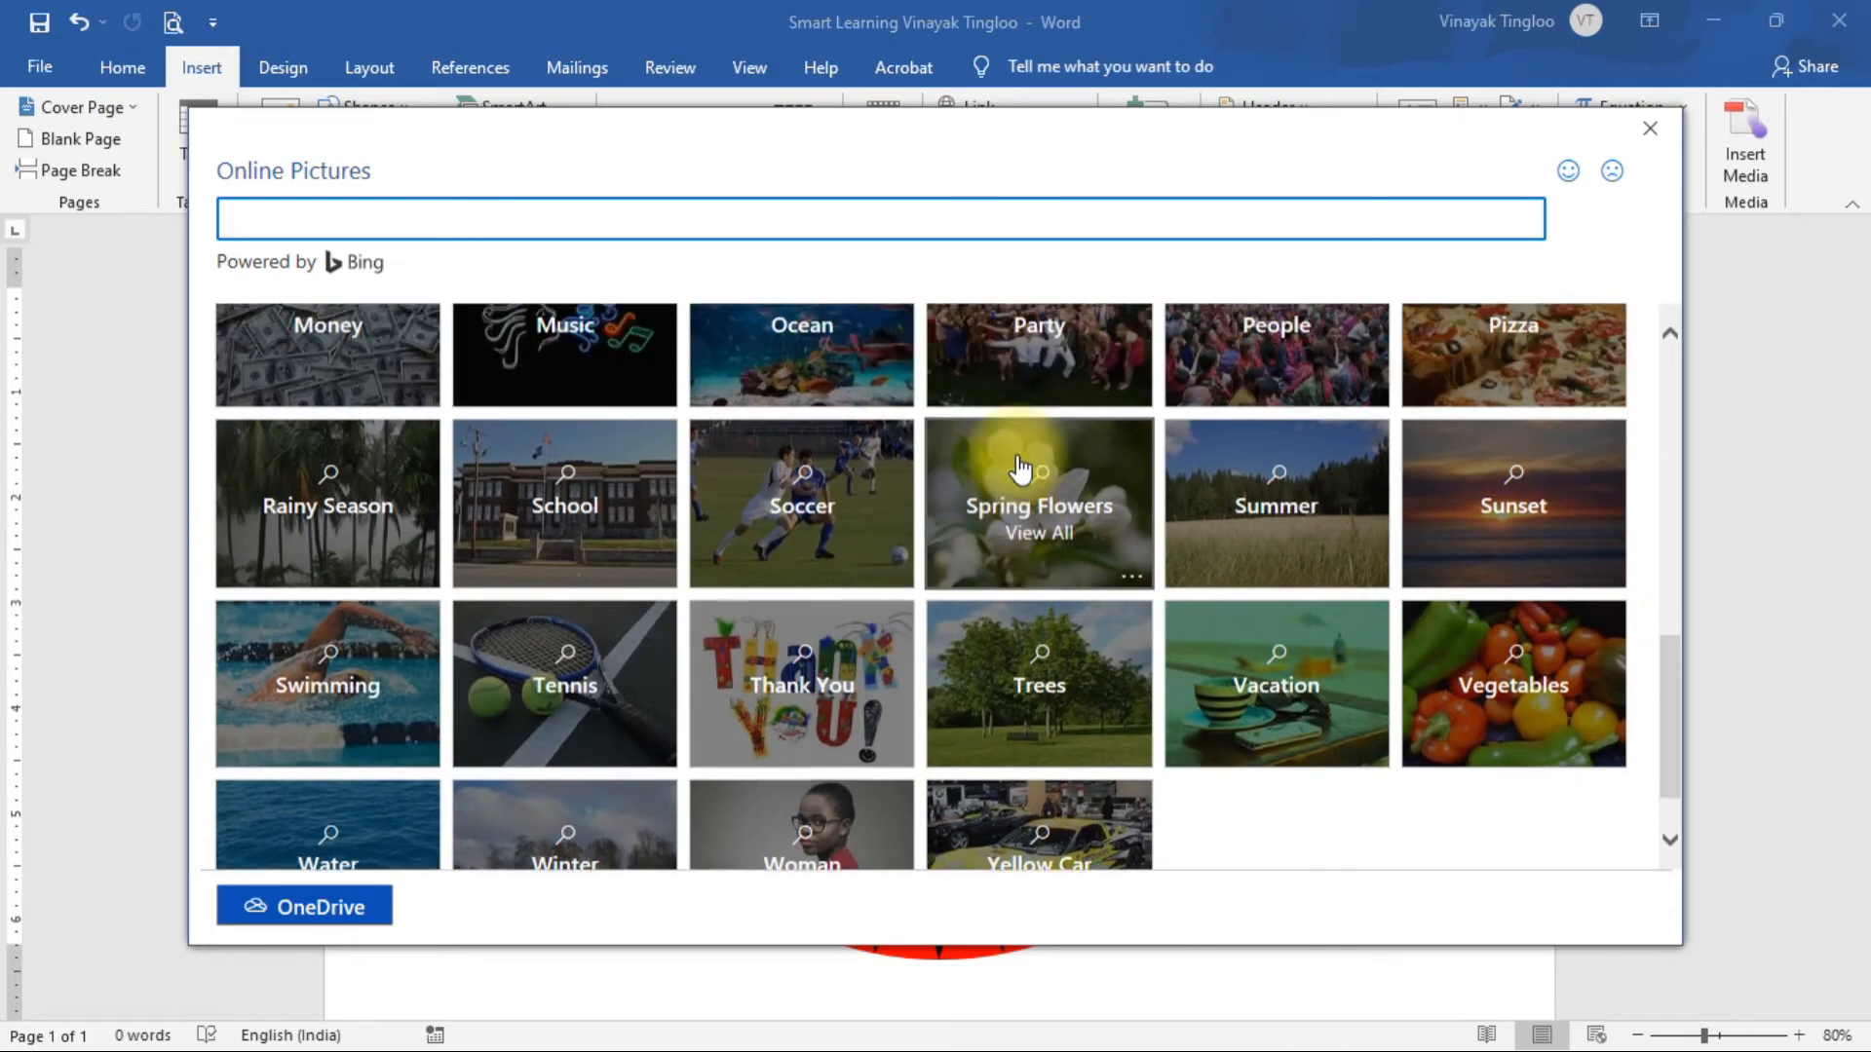
scroll(867, 632, up, 2)
scroll(886, 604, up, 4)
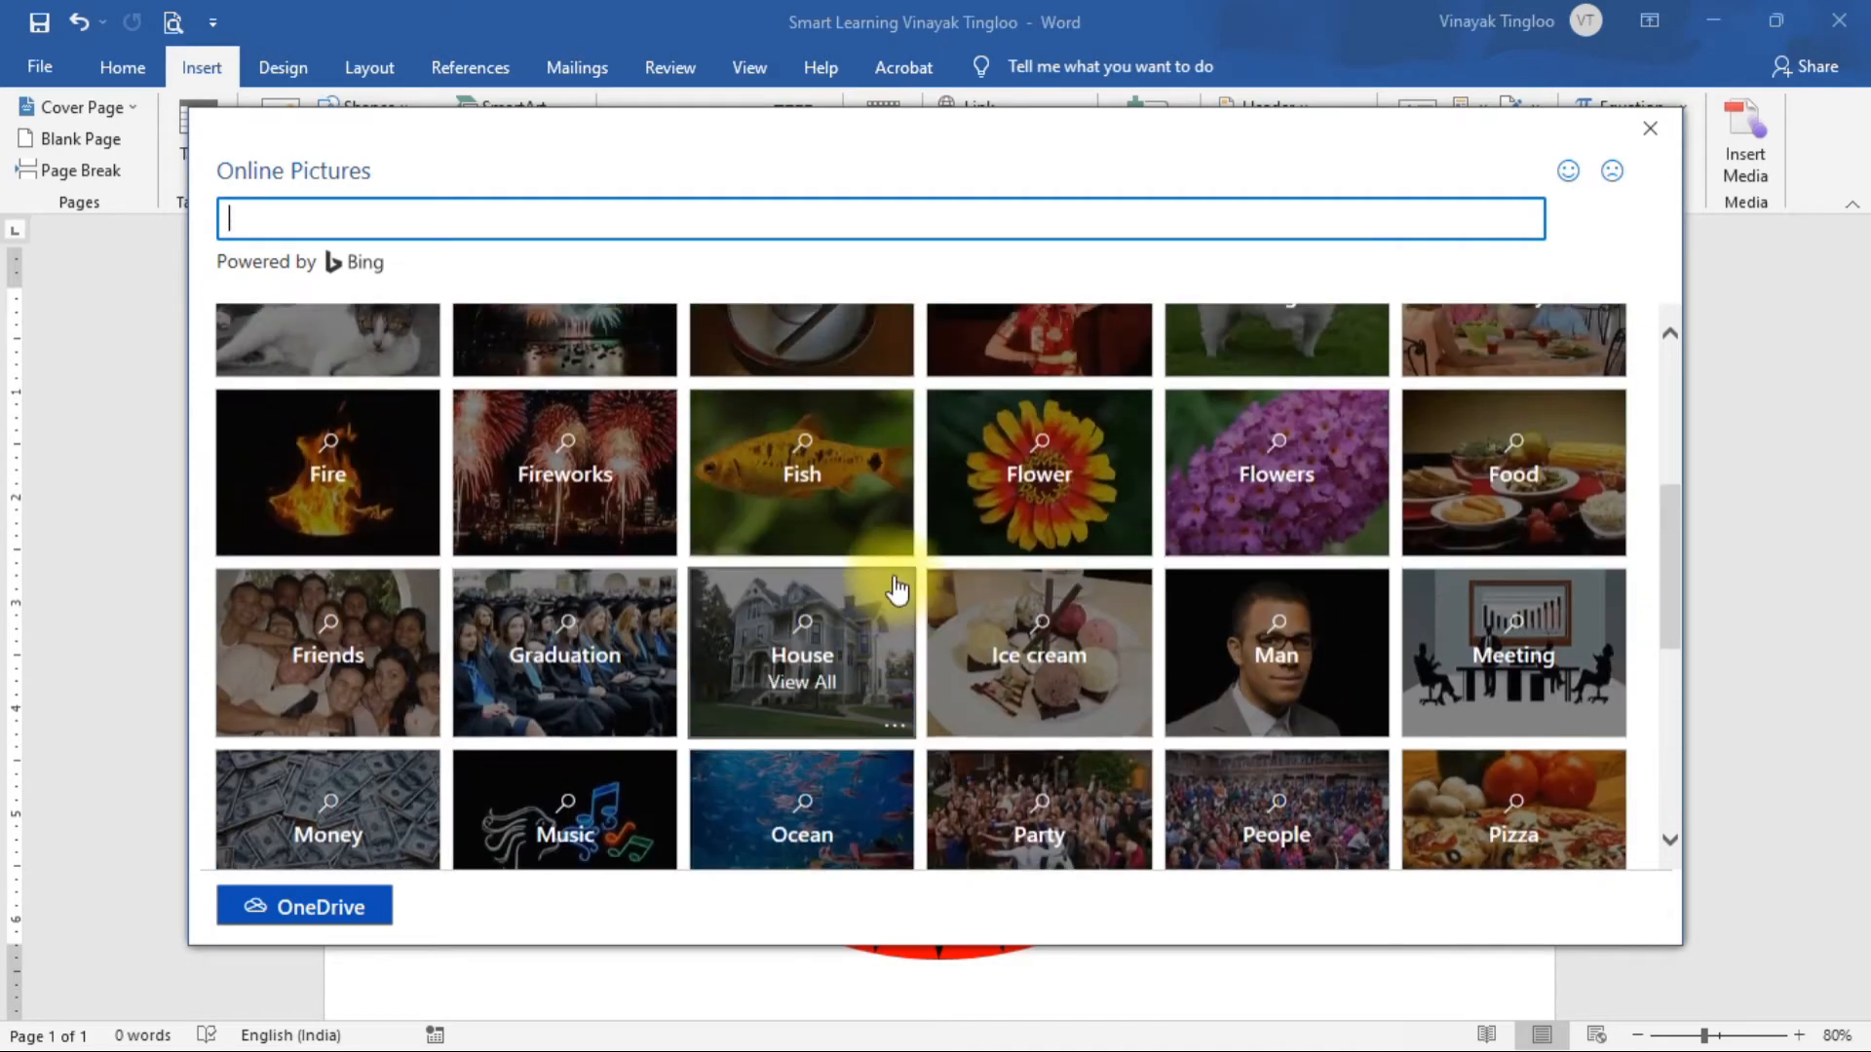
scroll(938, 546, up, 1)
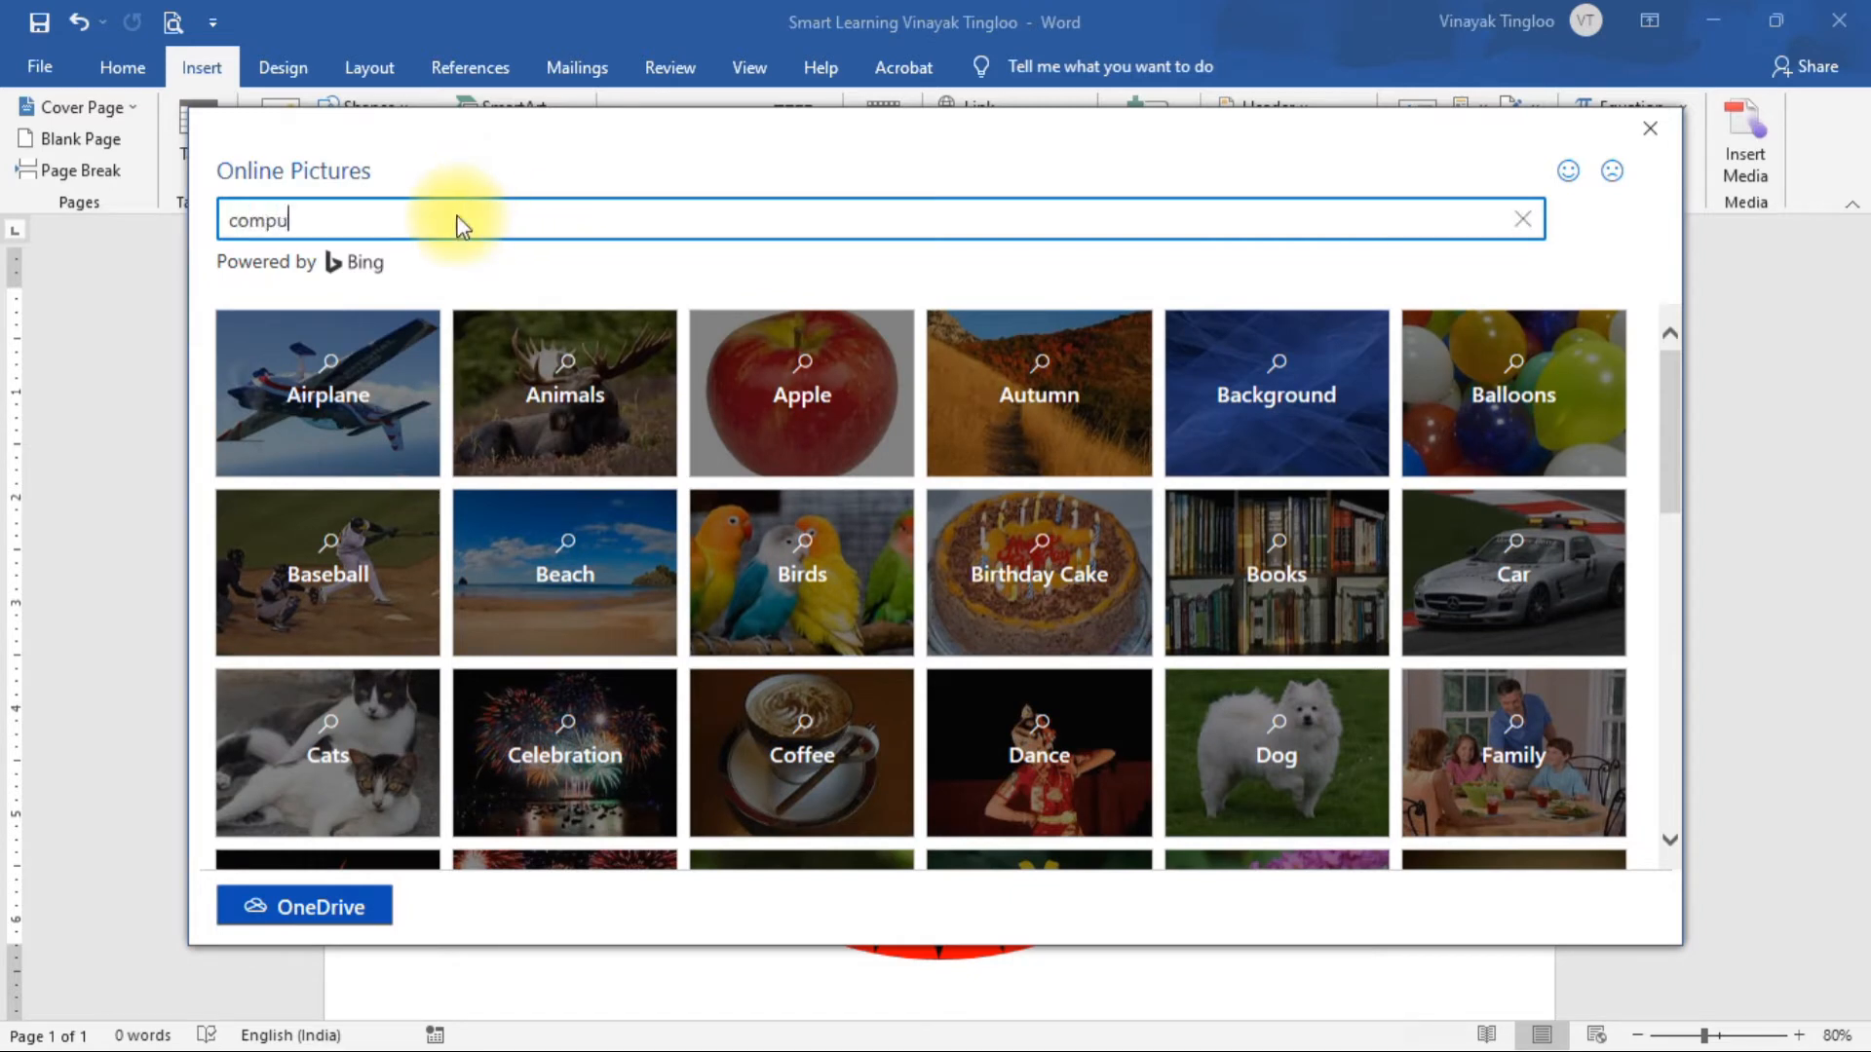
key(Return)
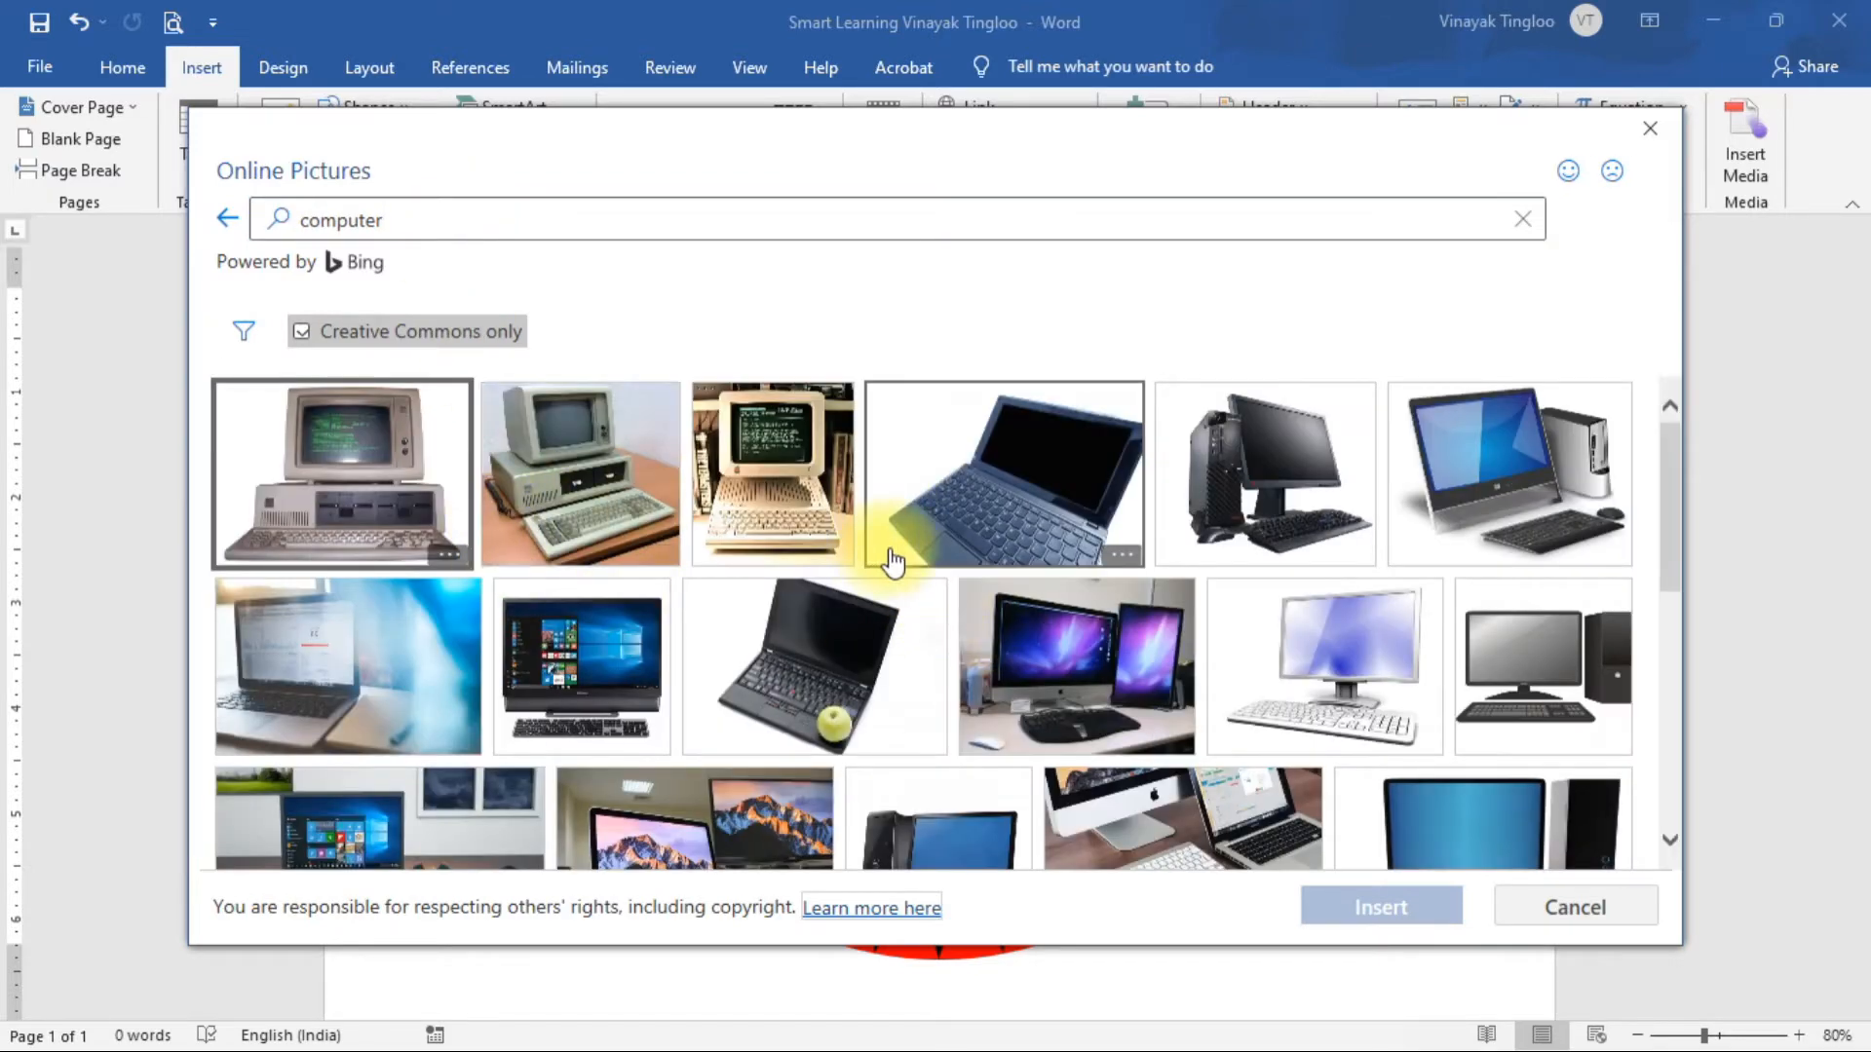
Browse through the computer picture results for an image that suits the centre of the emblem.
scroll(897, 550, down, 2)
scroll(900, 541, down, 5)
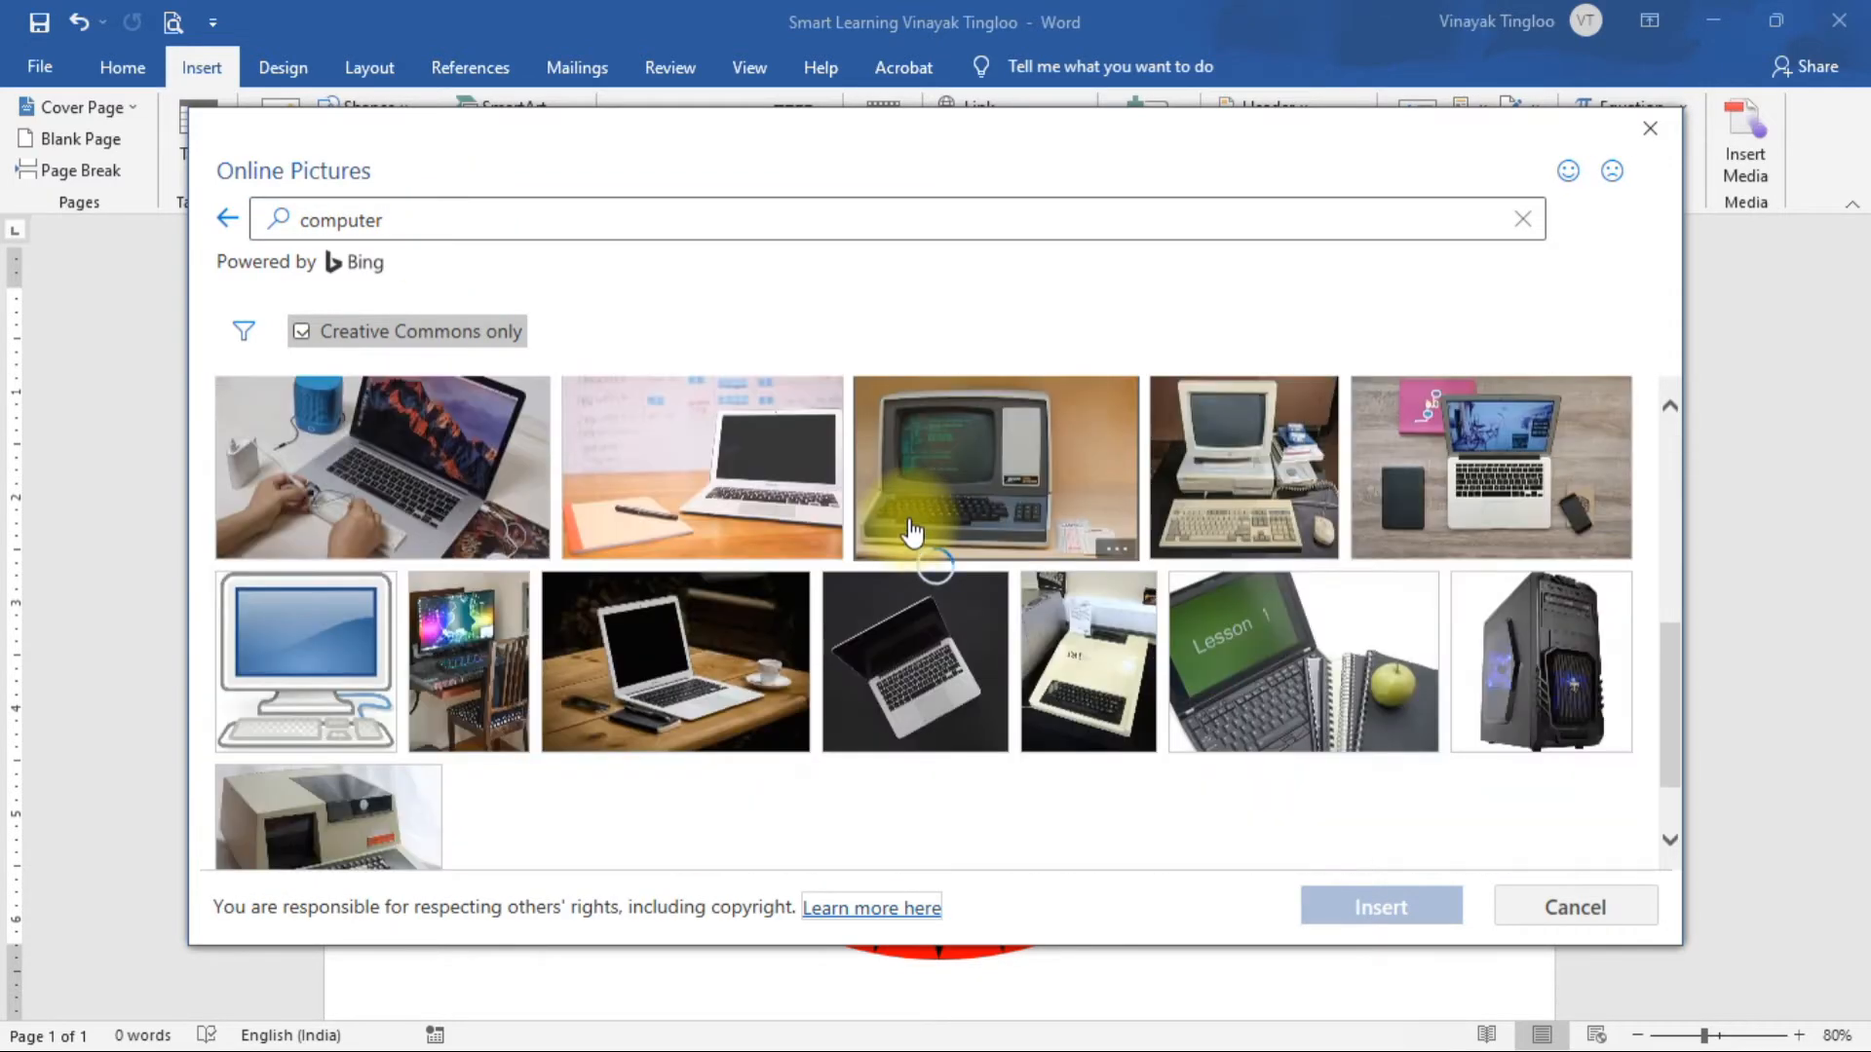
scroll(682, 497, down, 5)
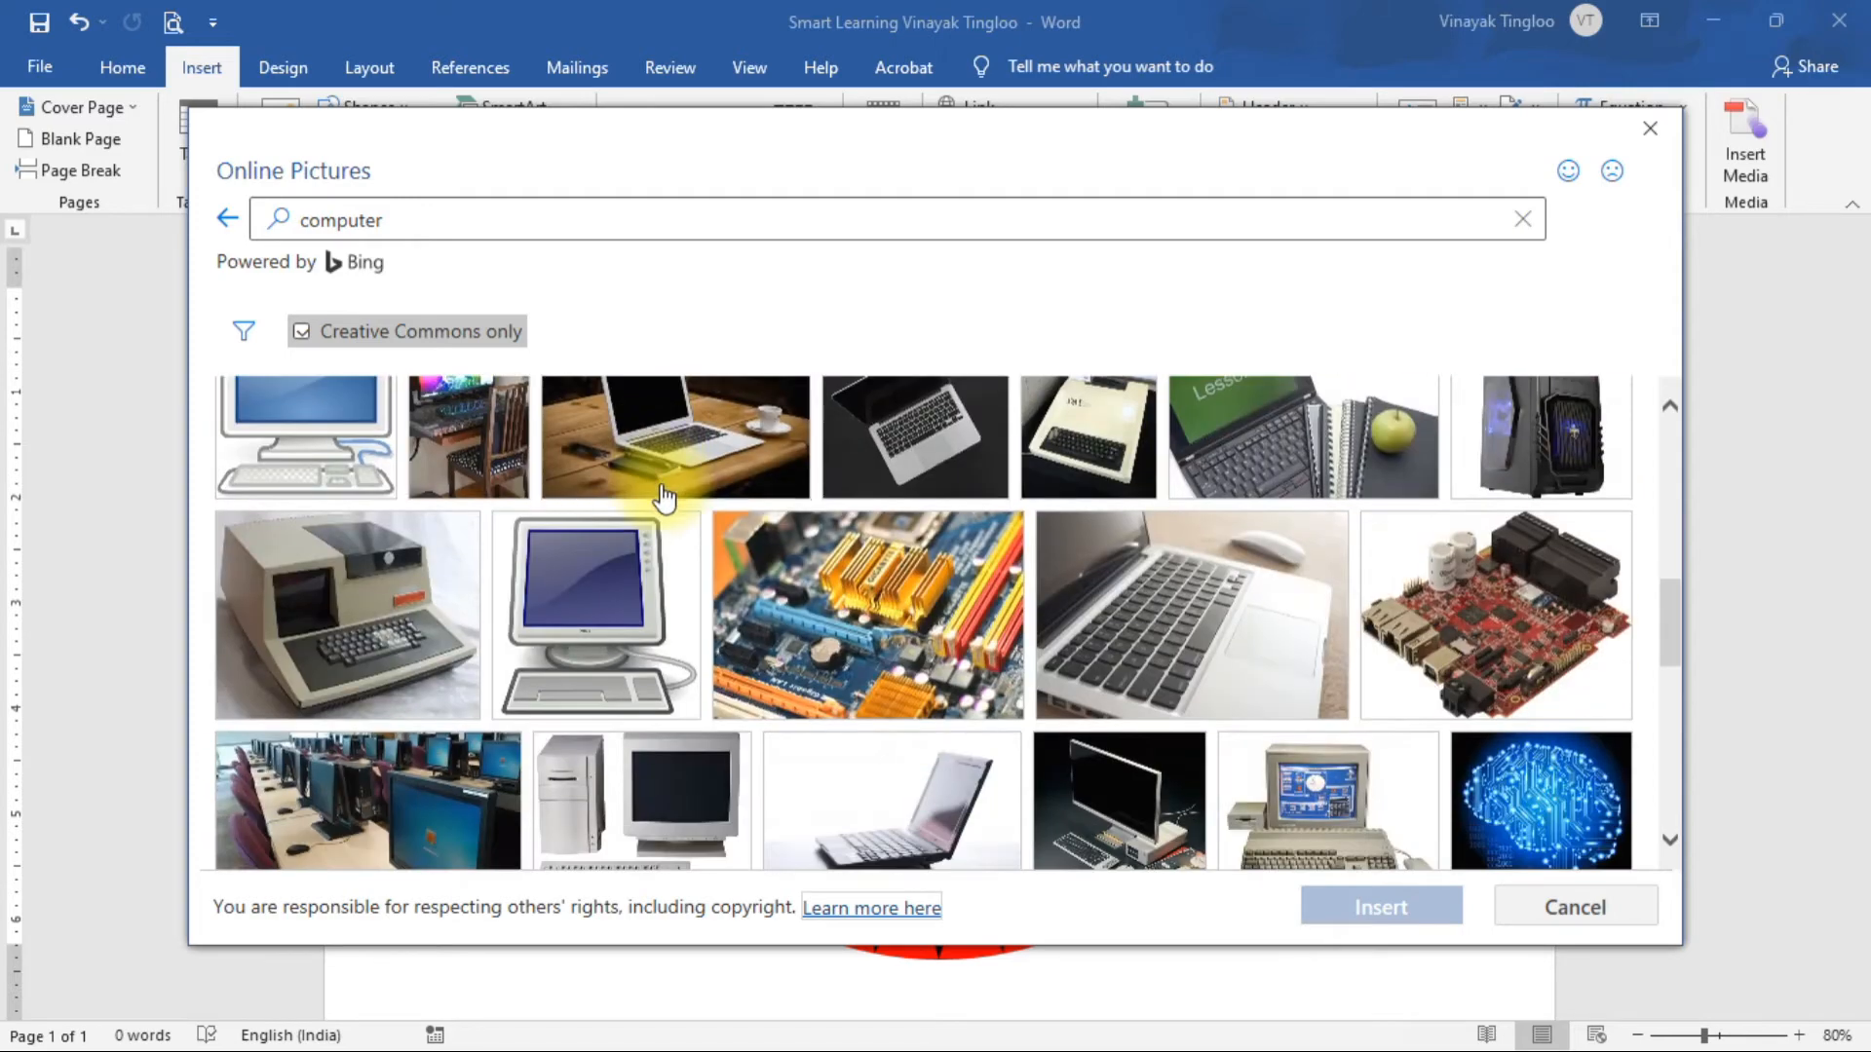
scroll(694, 492, down, 5)
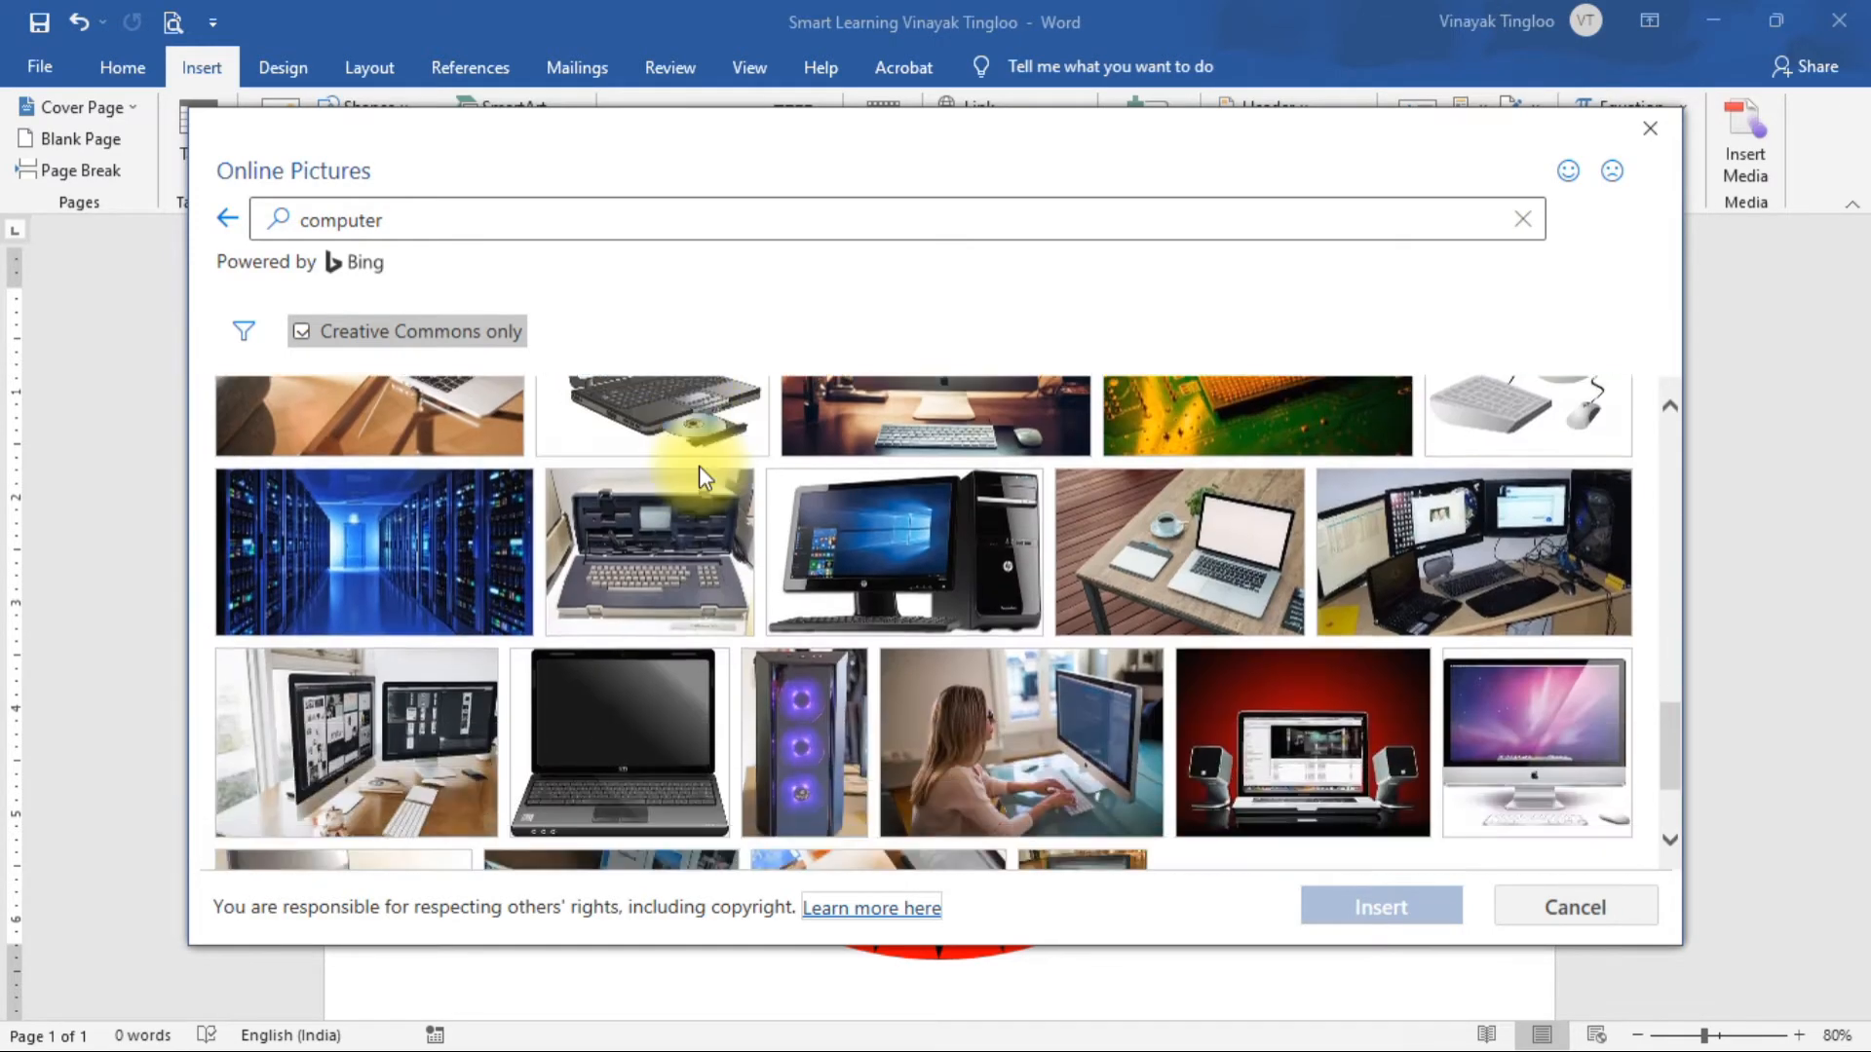
scroll(708, 477, down, 2)
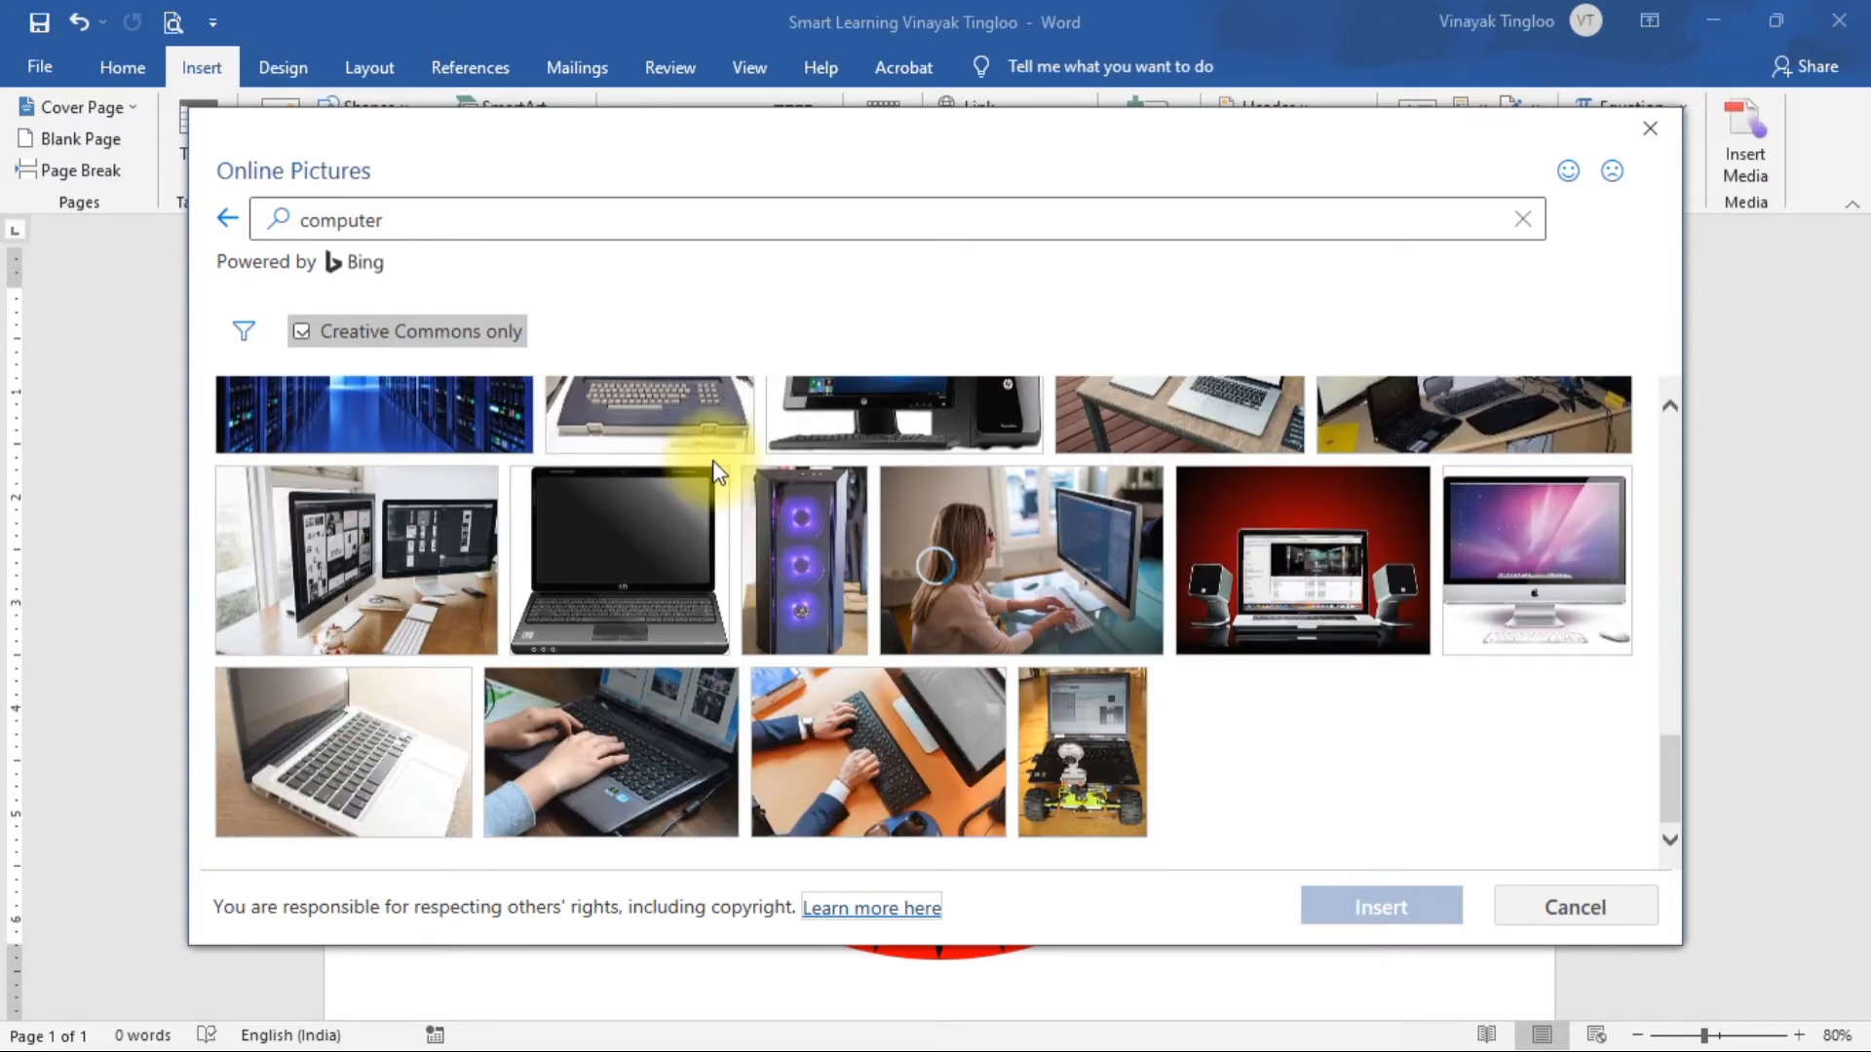
scroll(718, 472, down, 5)
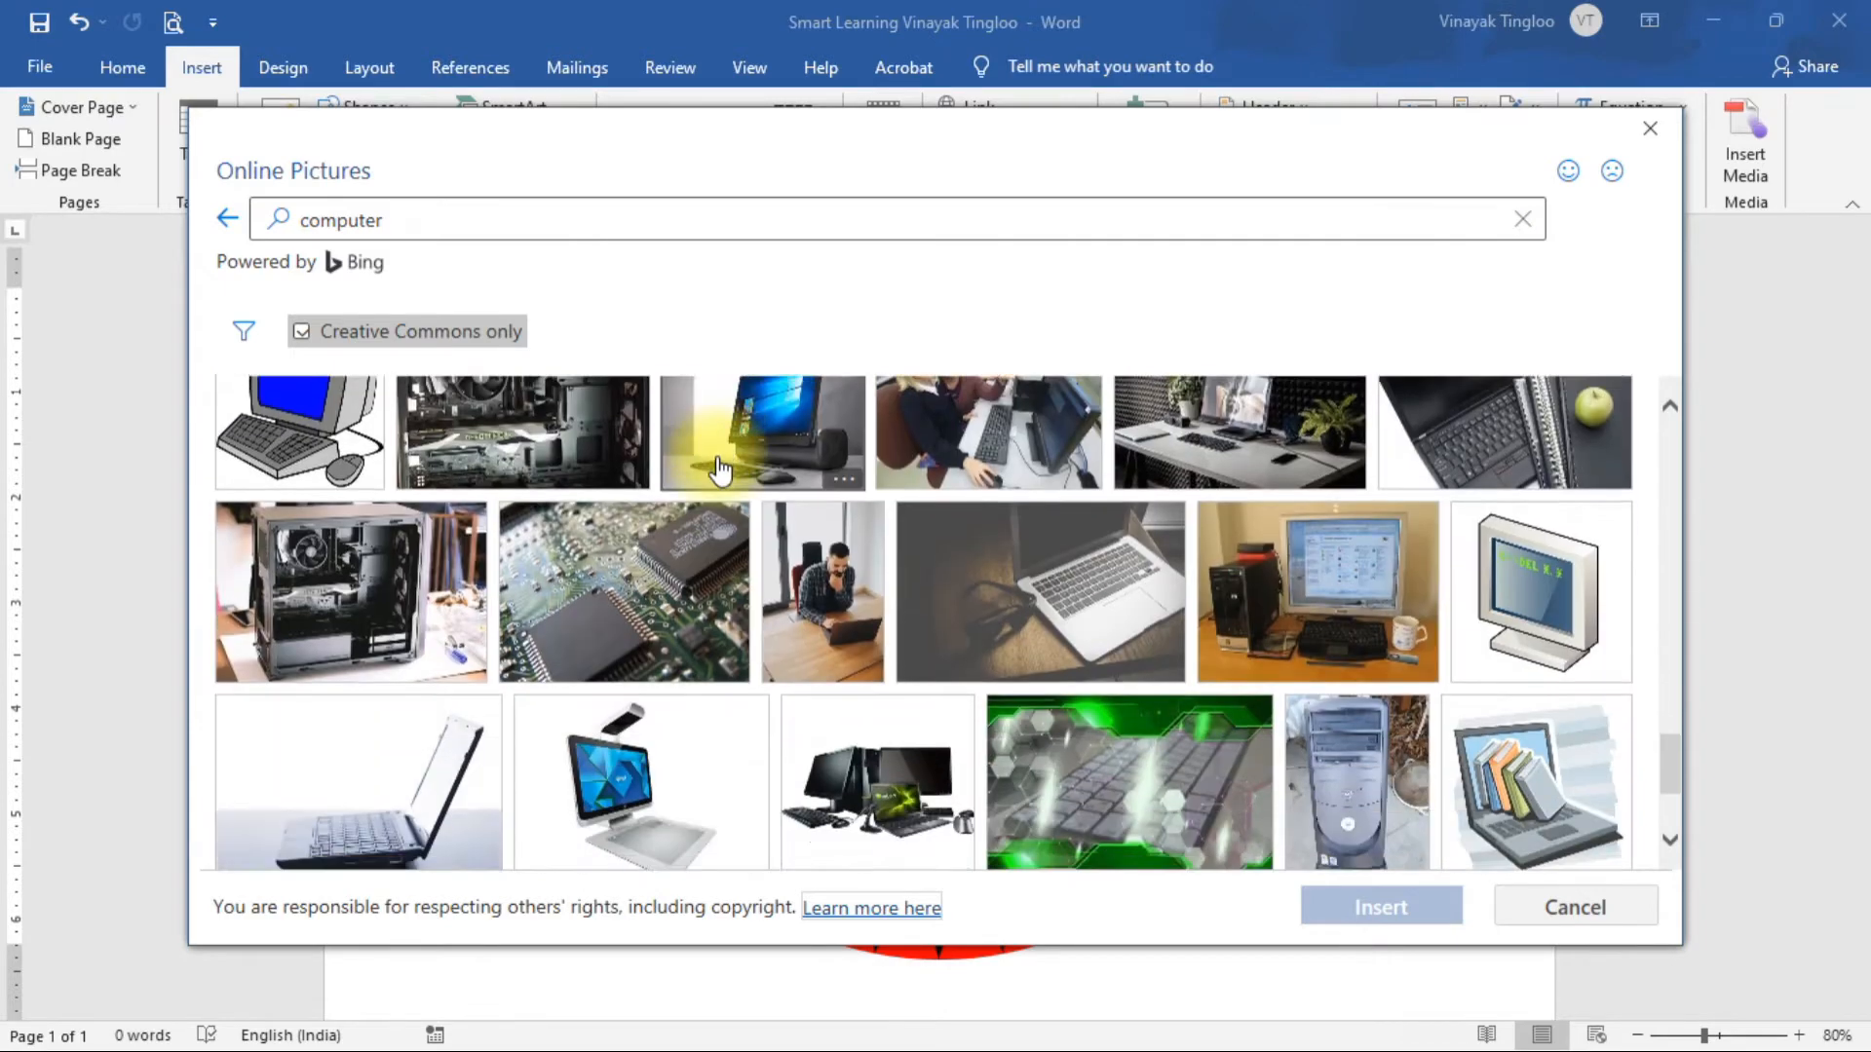
scroll(719, 471, down, 1)
scroll(719, 472, down, 8)
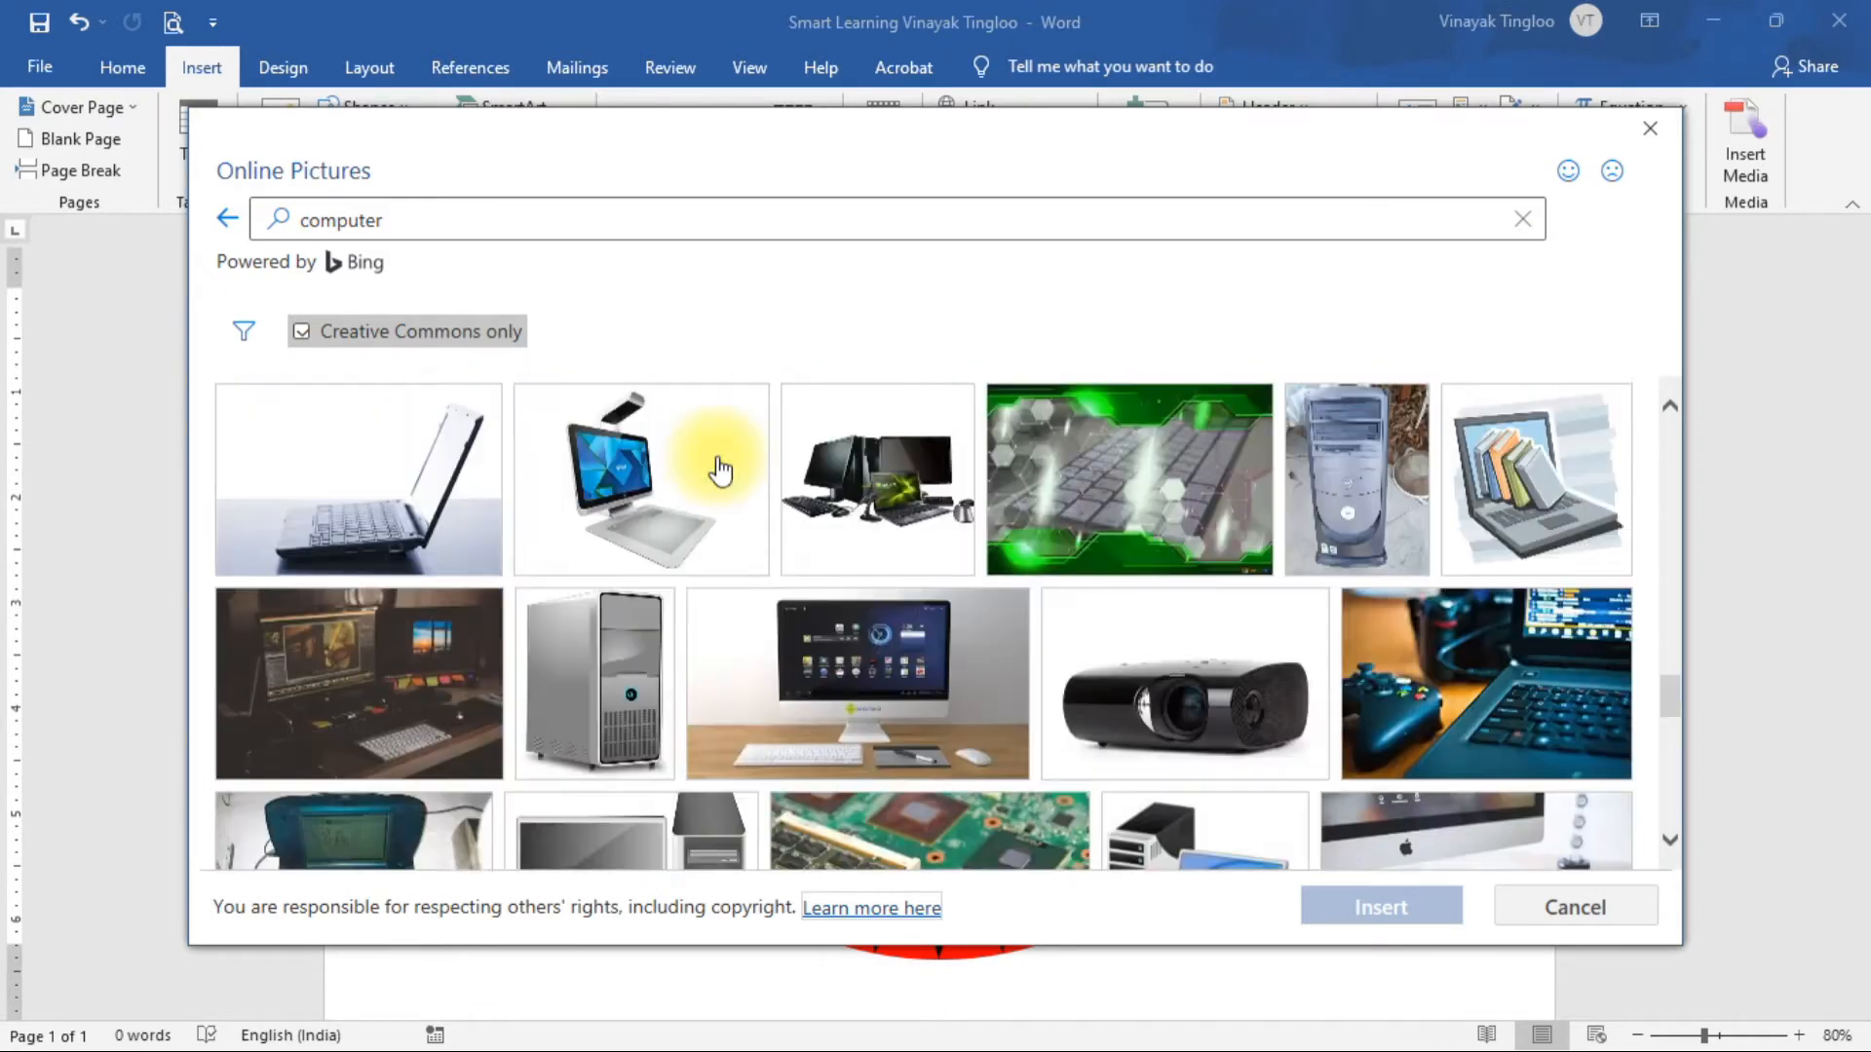
scroll(719, 470, down, 2)
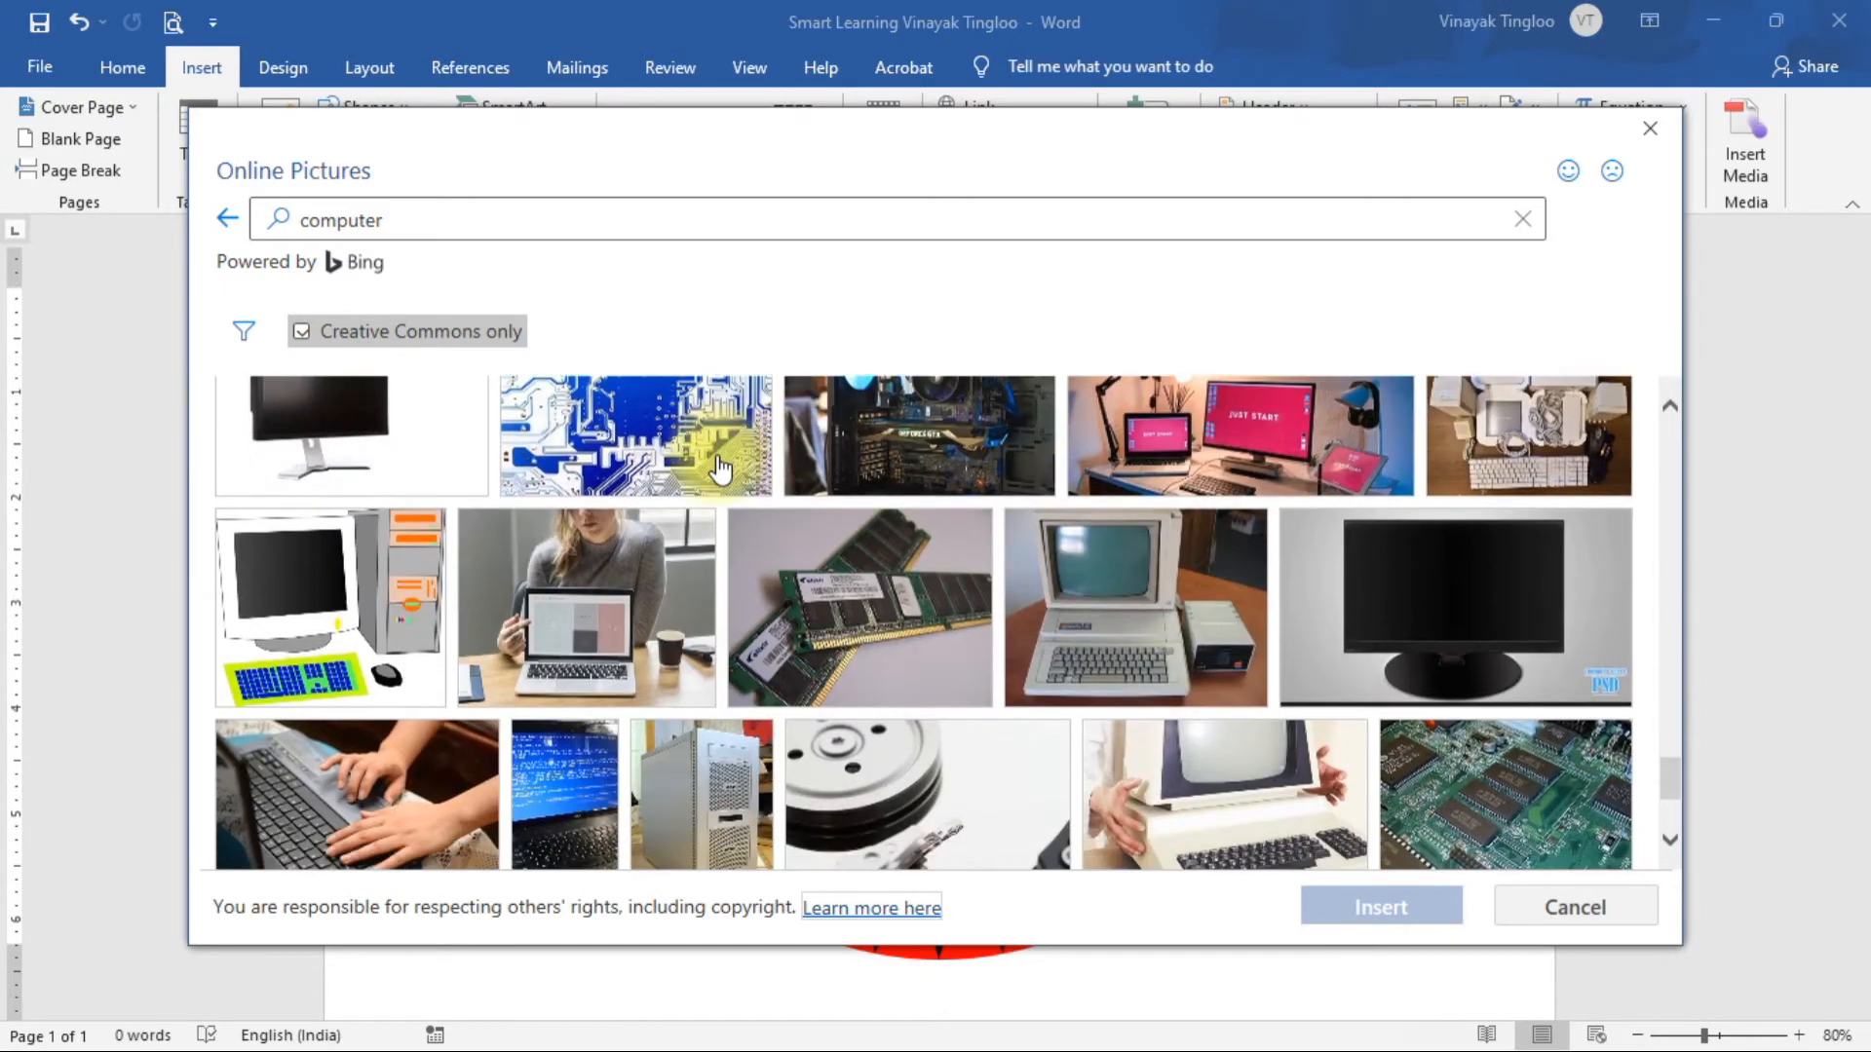
scroll(719, 464, down, 3)
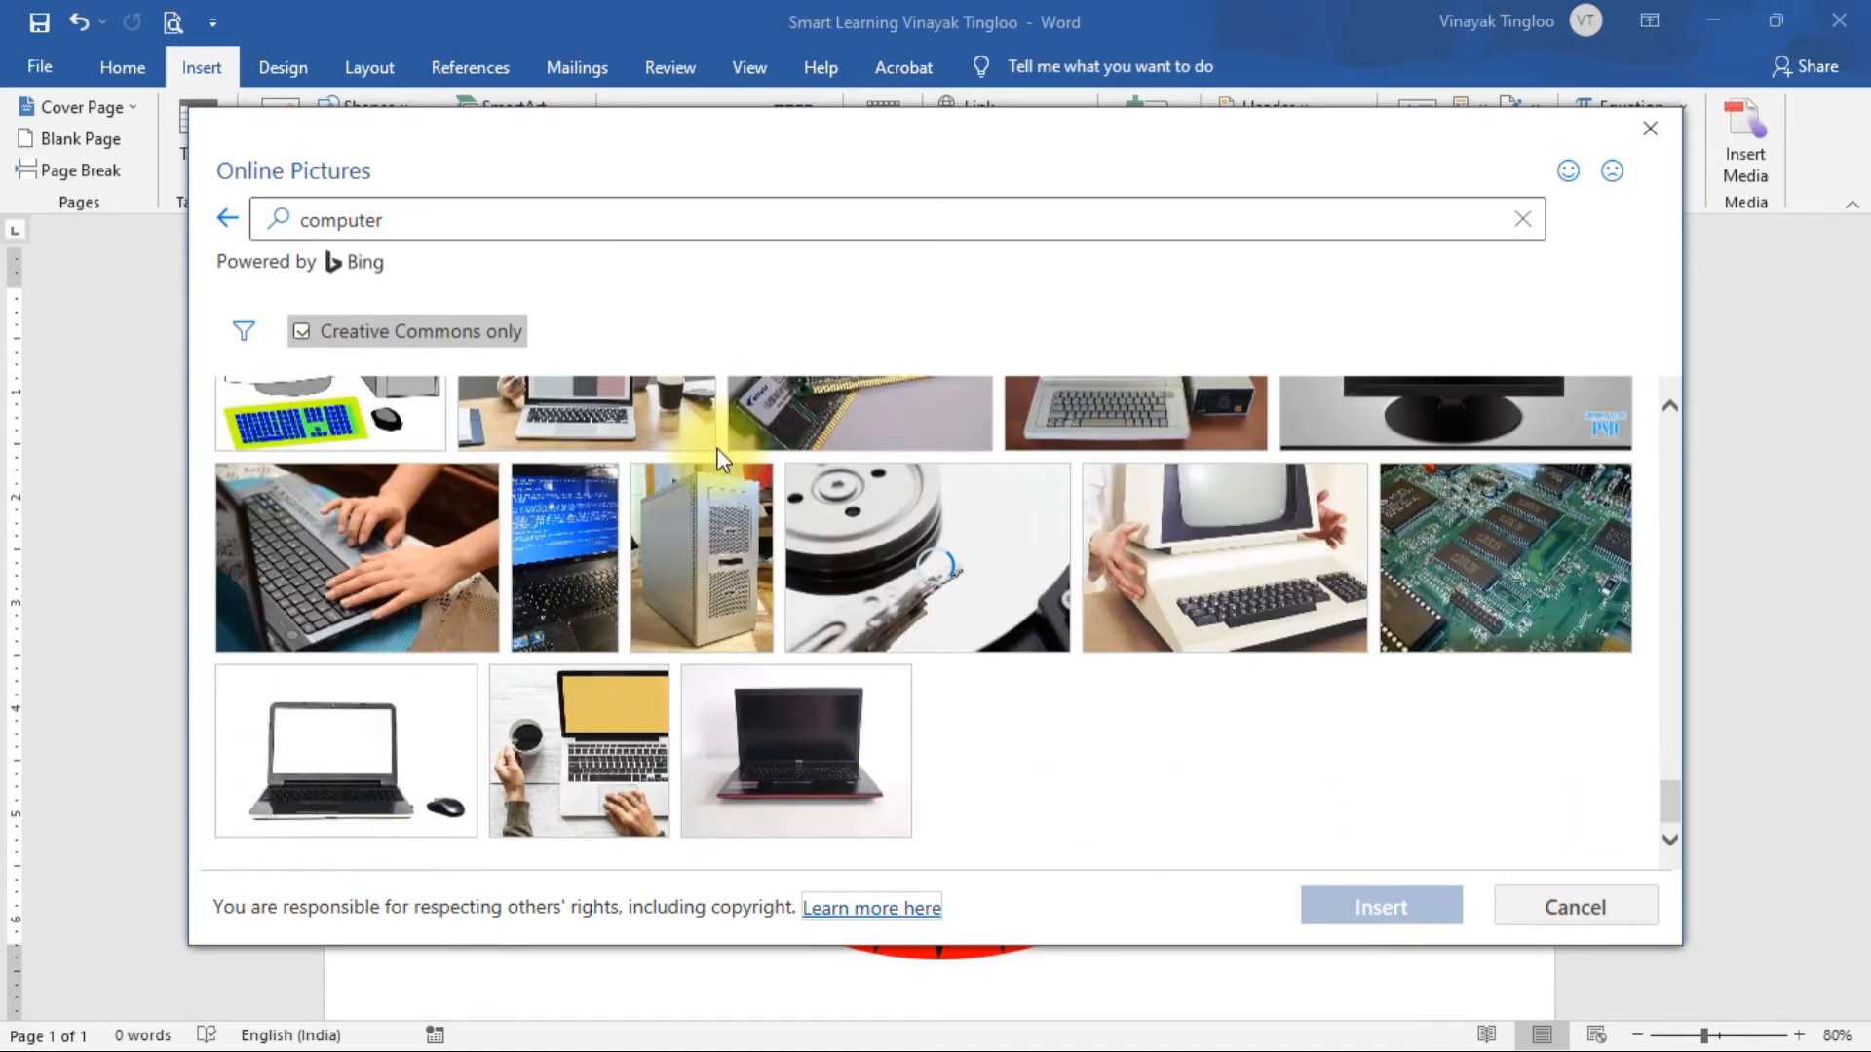
scroll(719, 460, down, 7)
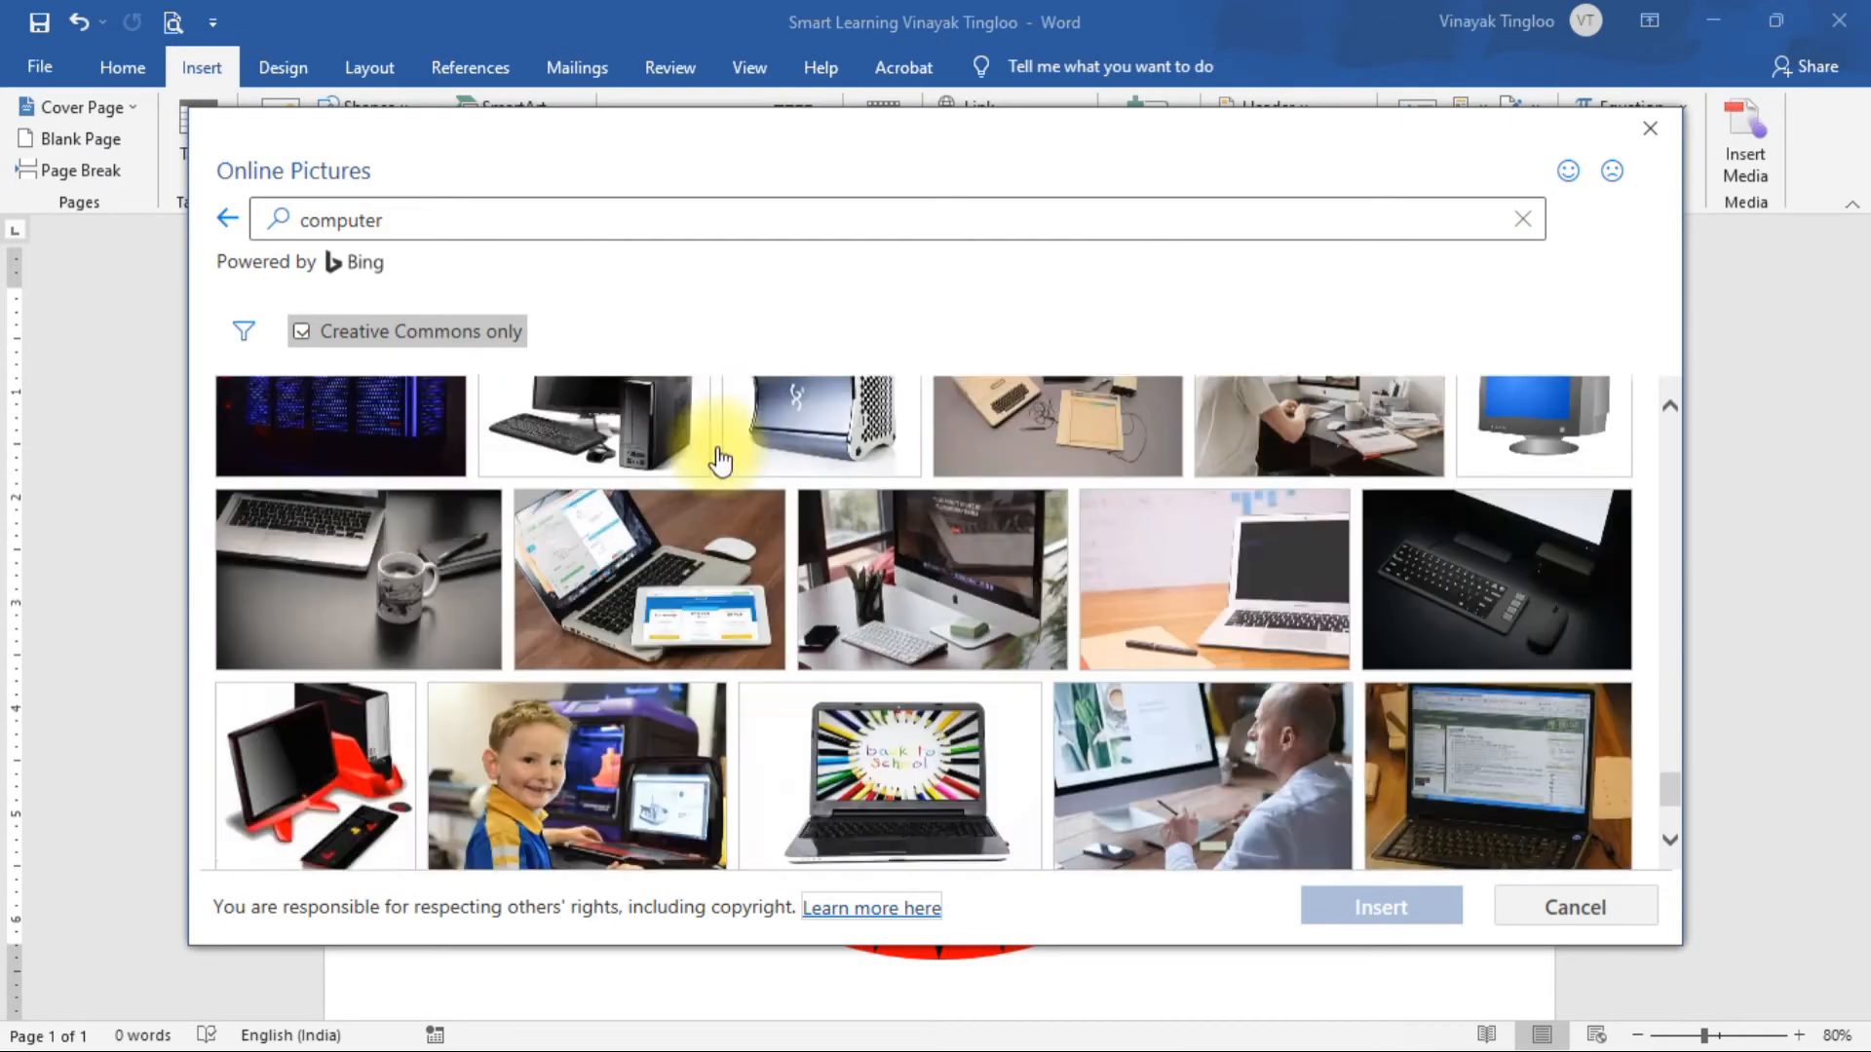
scroll(719, 460, down, 1)
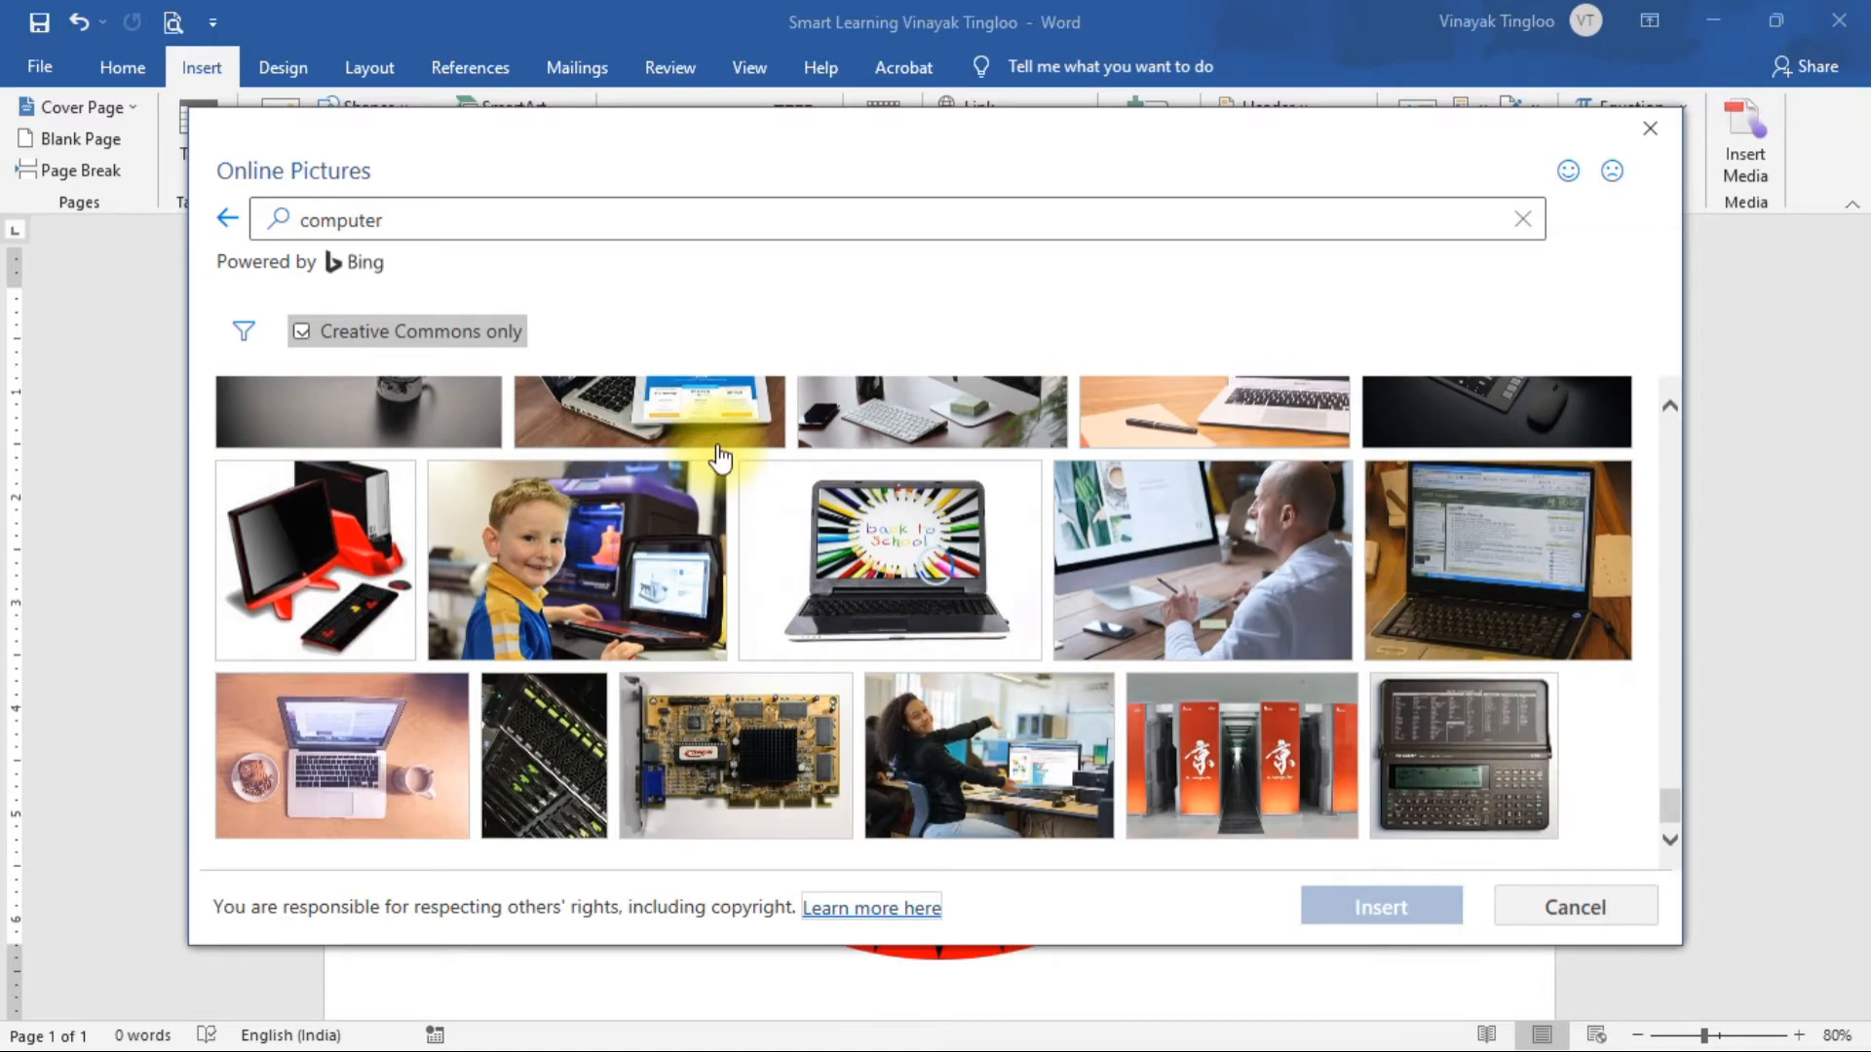
scroll(719, 458, down, 4)
scroll(719, 456, down, 10)
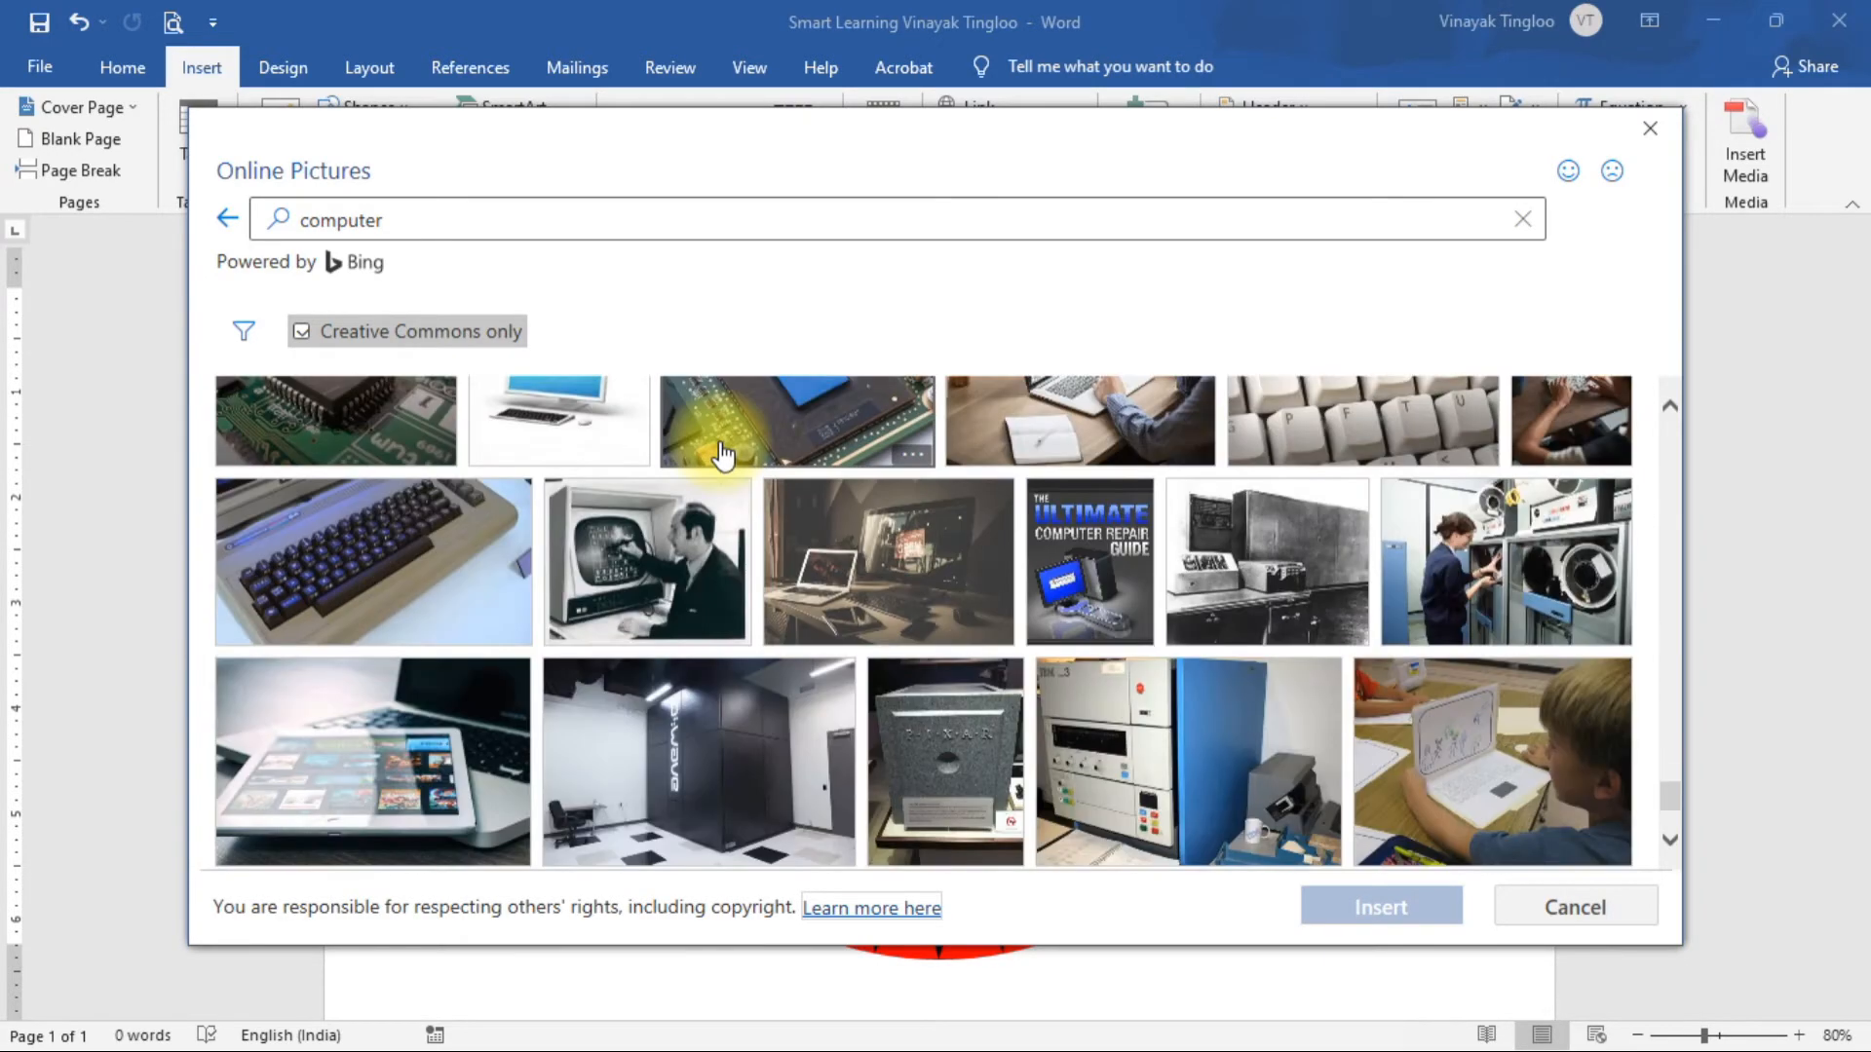
scroll(720, 445, down, 1)
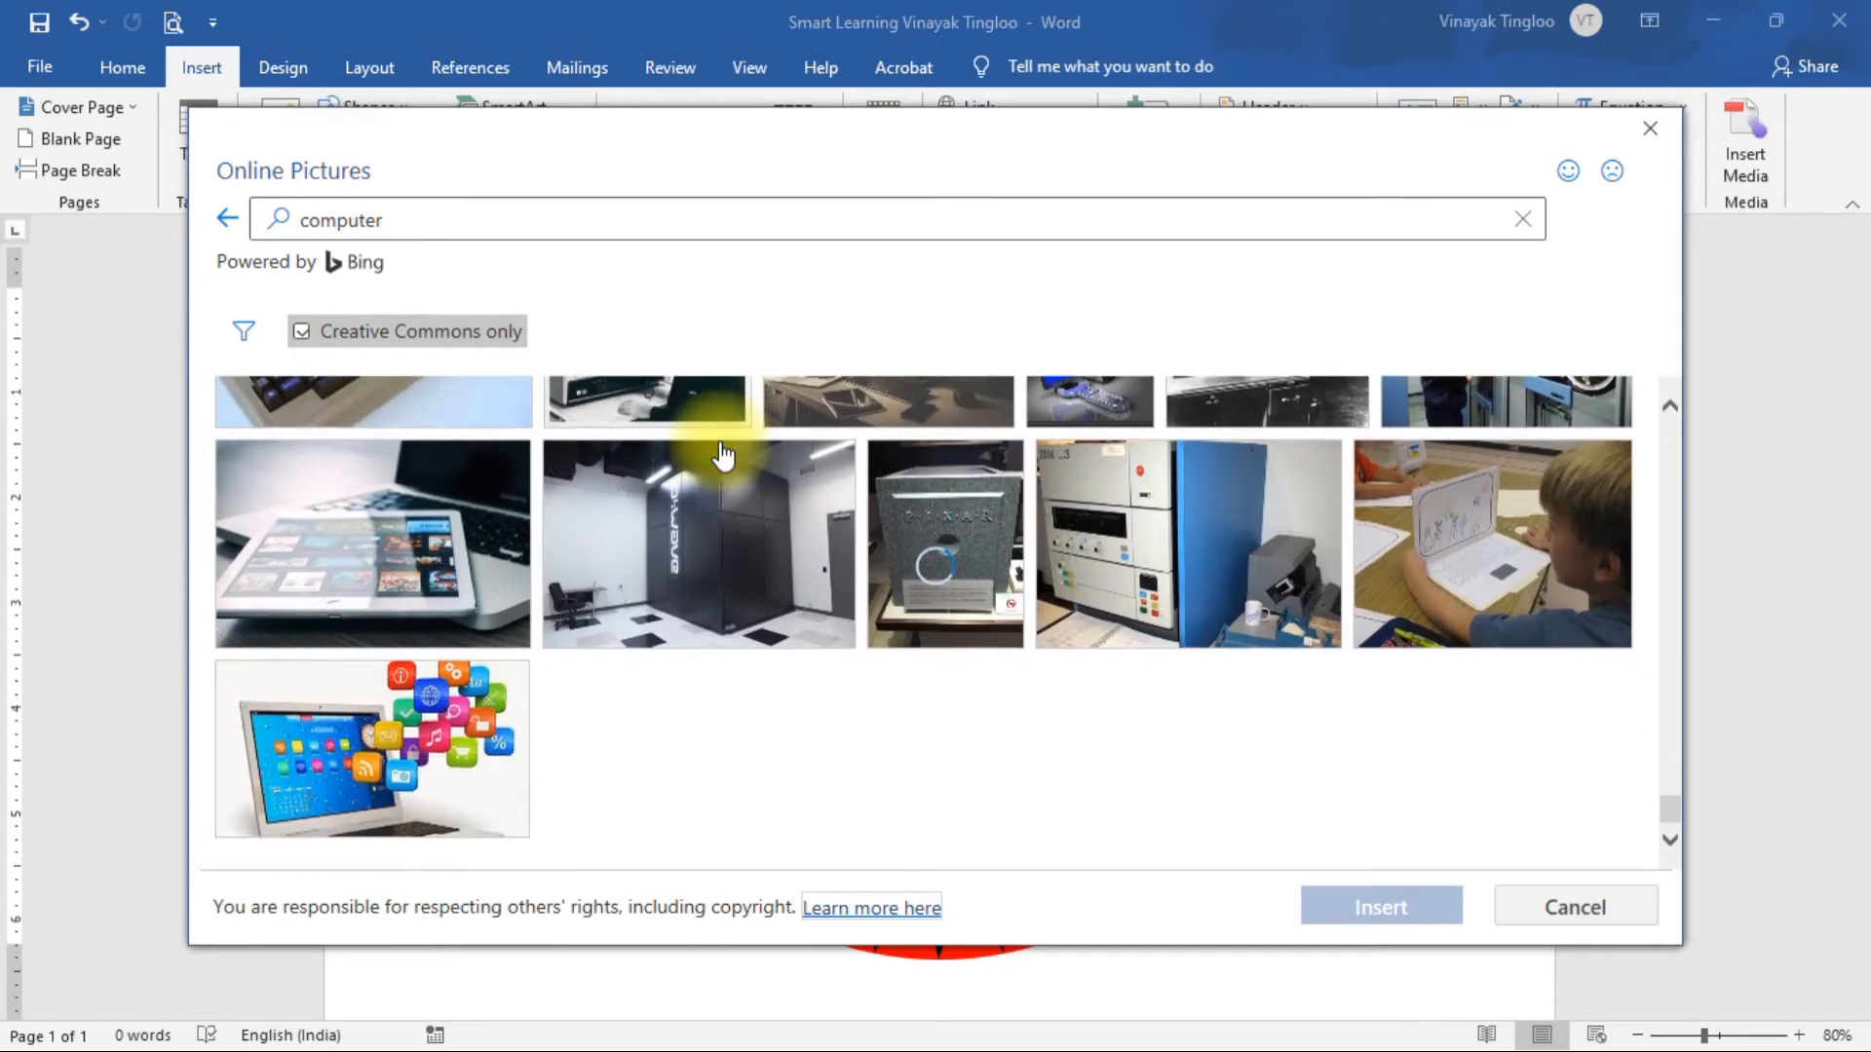
scroll(721, 453, down, 8)
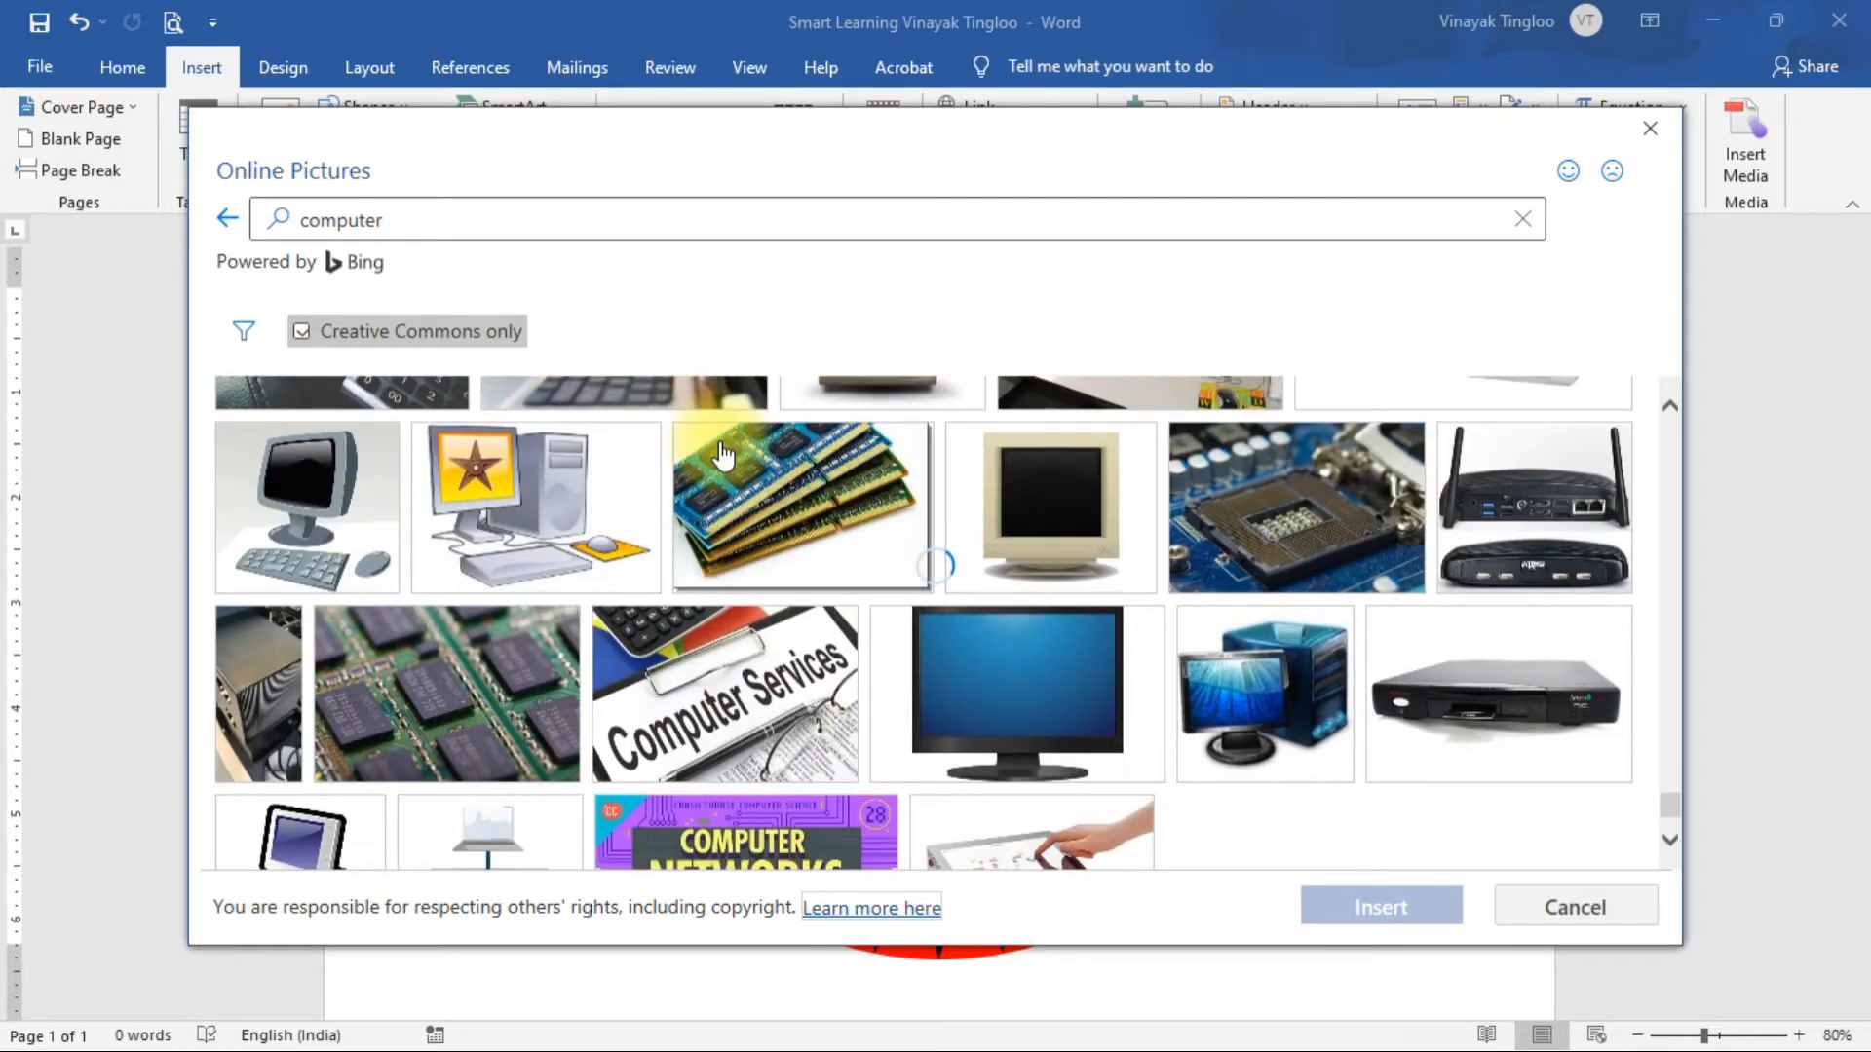
scroll(723, 456, down, 5)
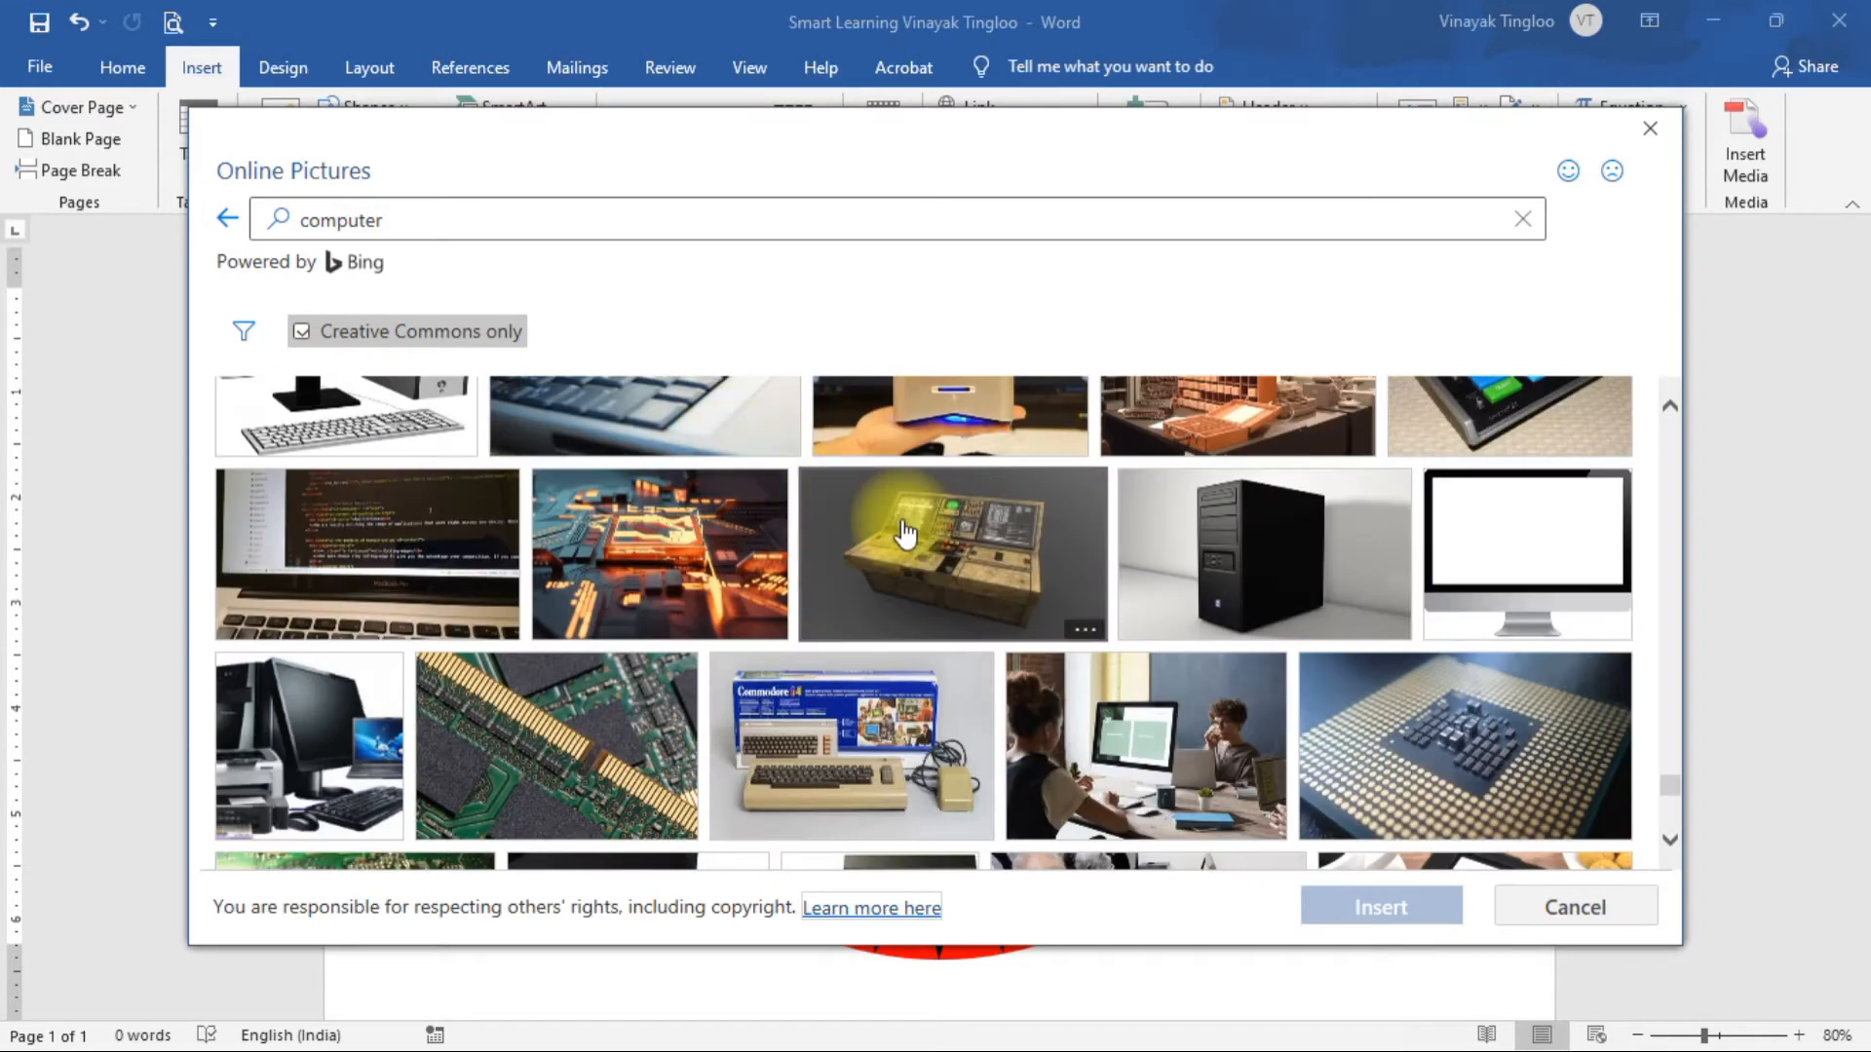
scroll(908, 535, up, 5)
scroll(906, 531, up, 10)
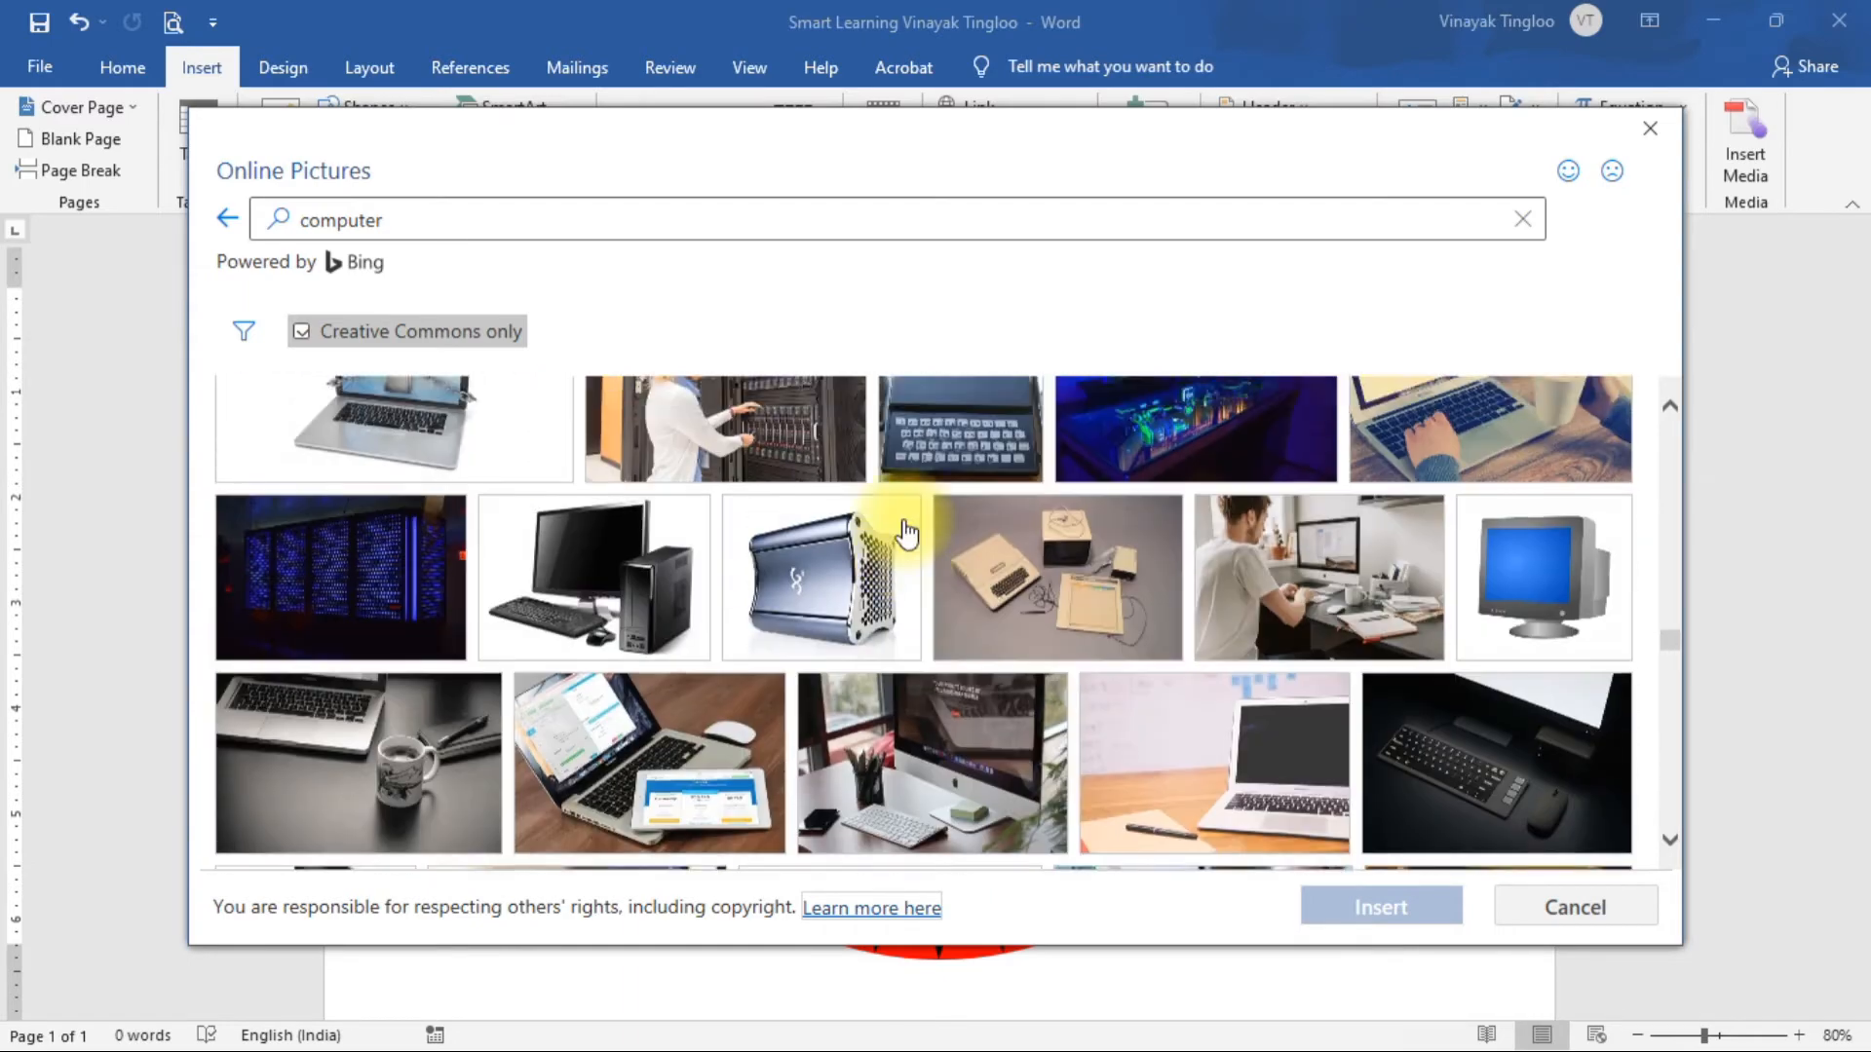
scroll(906, 531, up, 10)
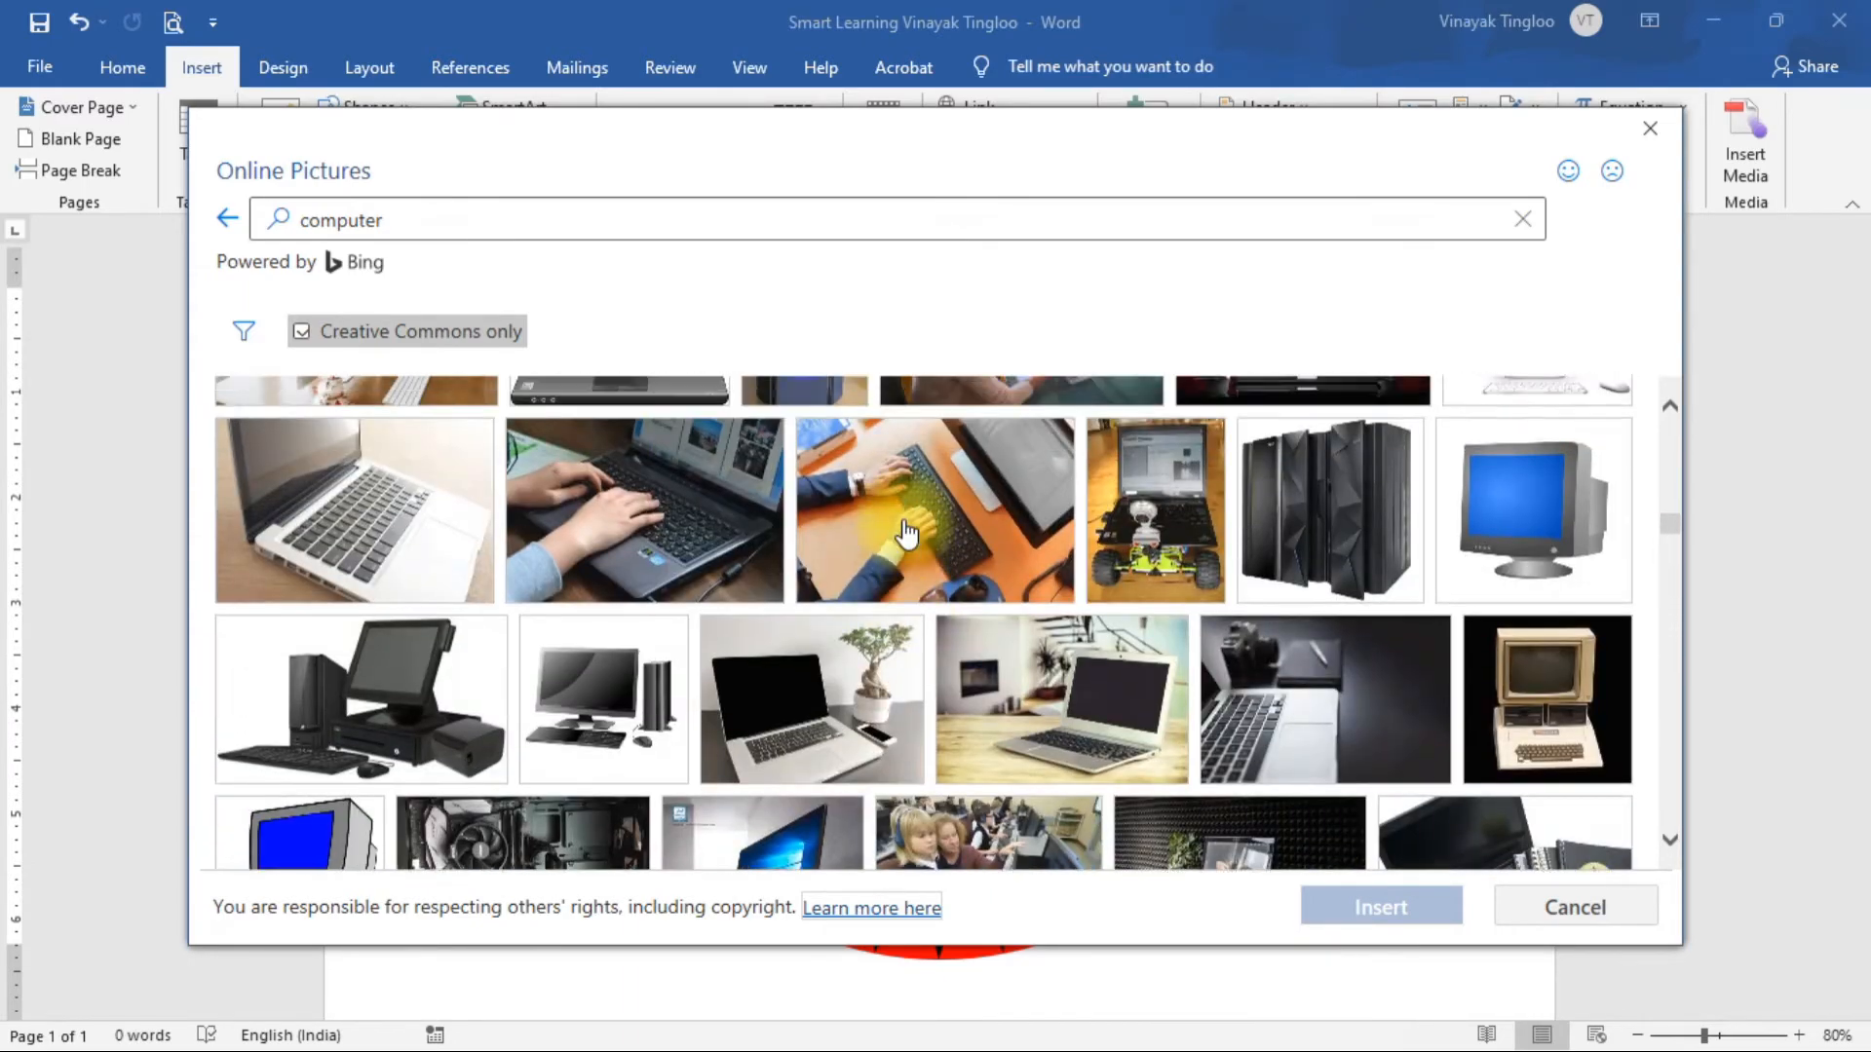
scroll(907, 531, up, 6)
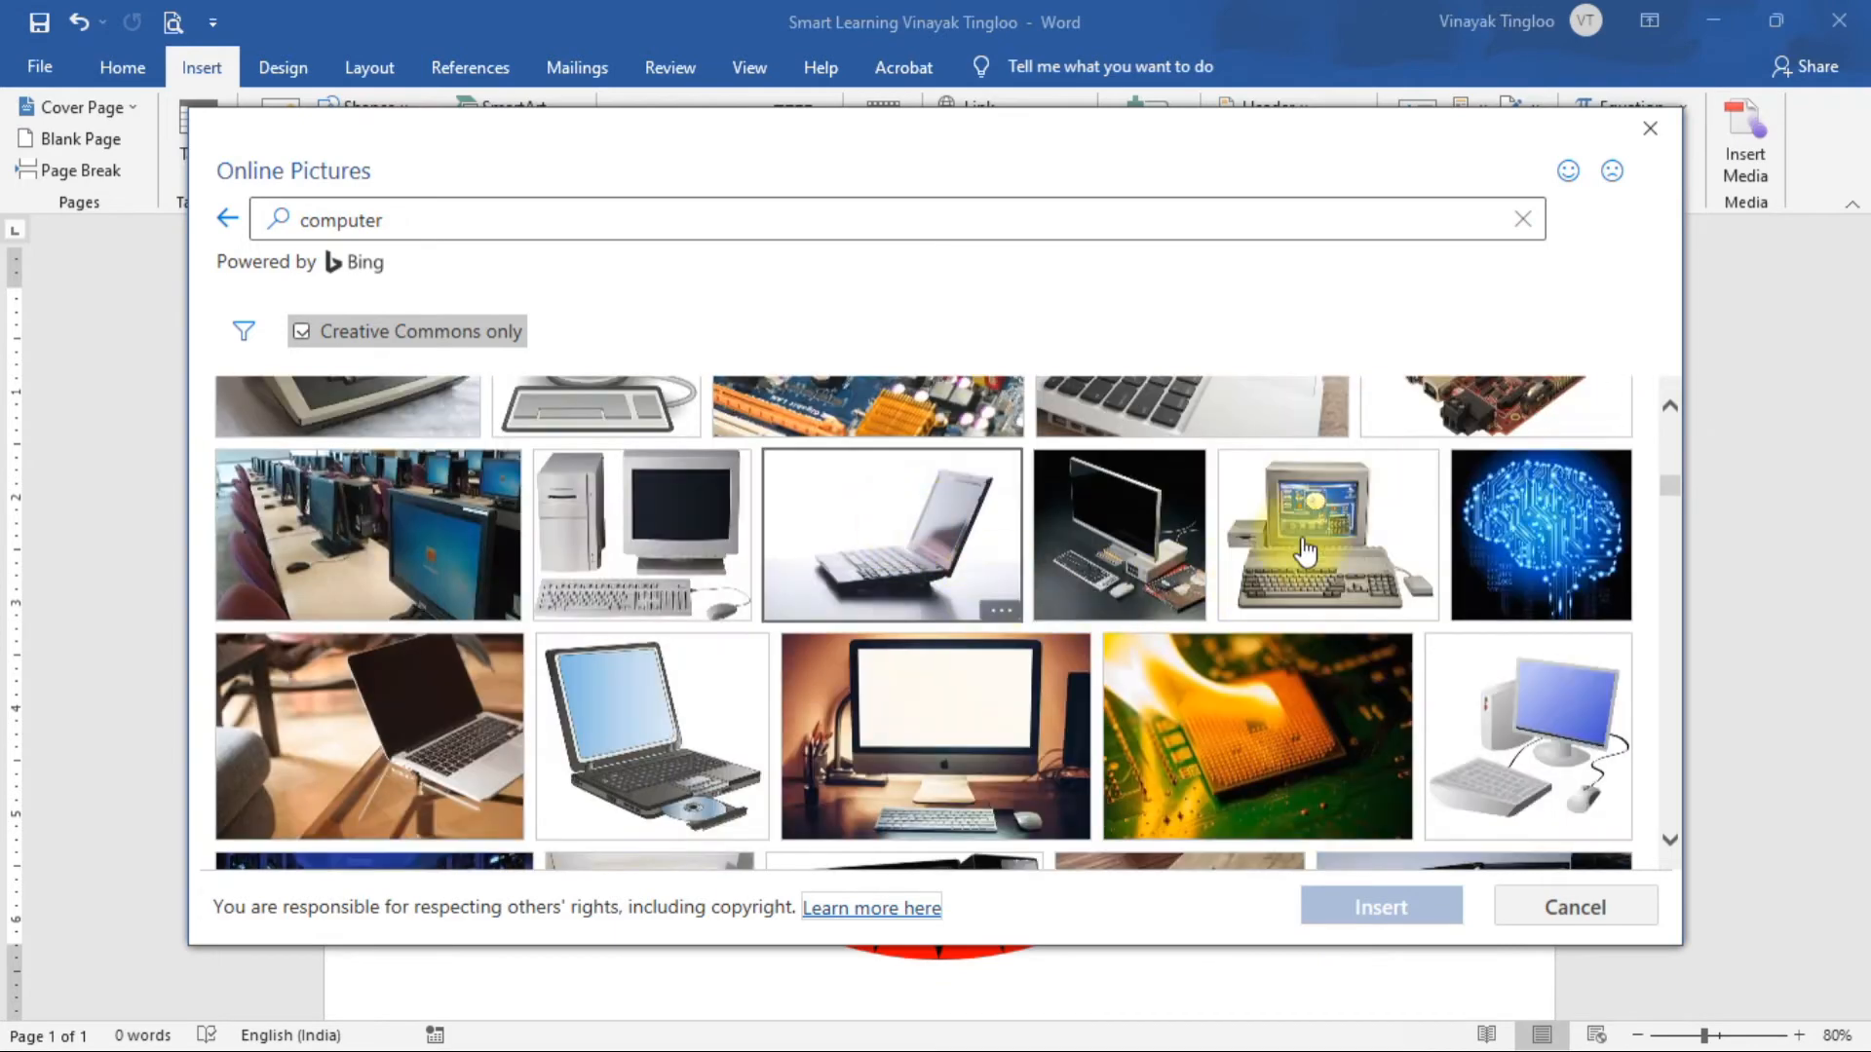
Insert the glowing blue circuit-brain picture from the search results and remove its attribution caption.
click(1537, 497)
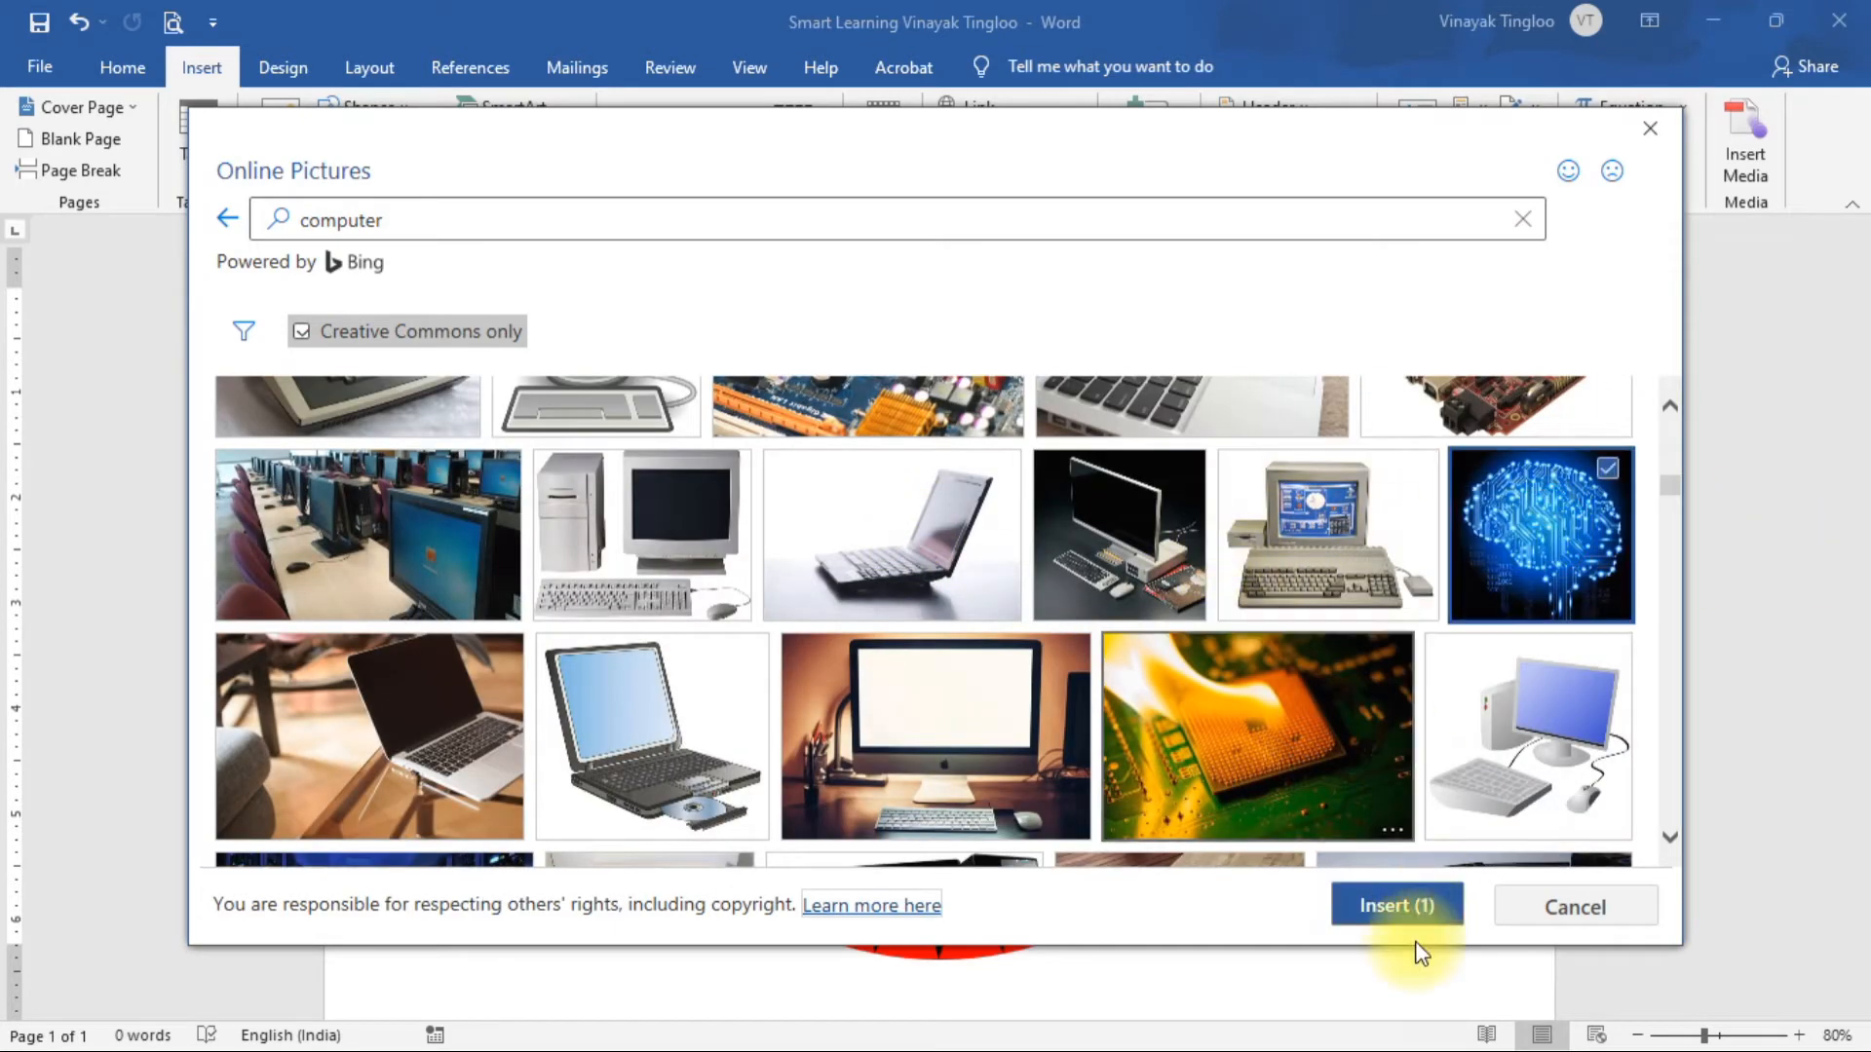
click(1401, 911)
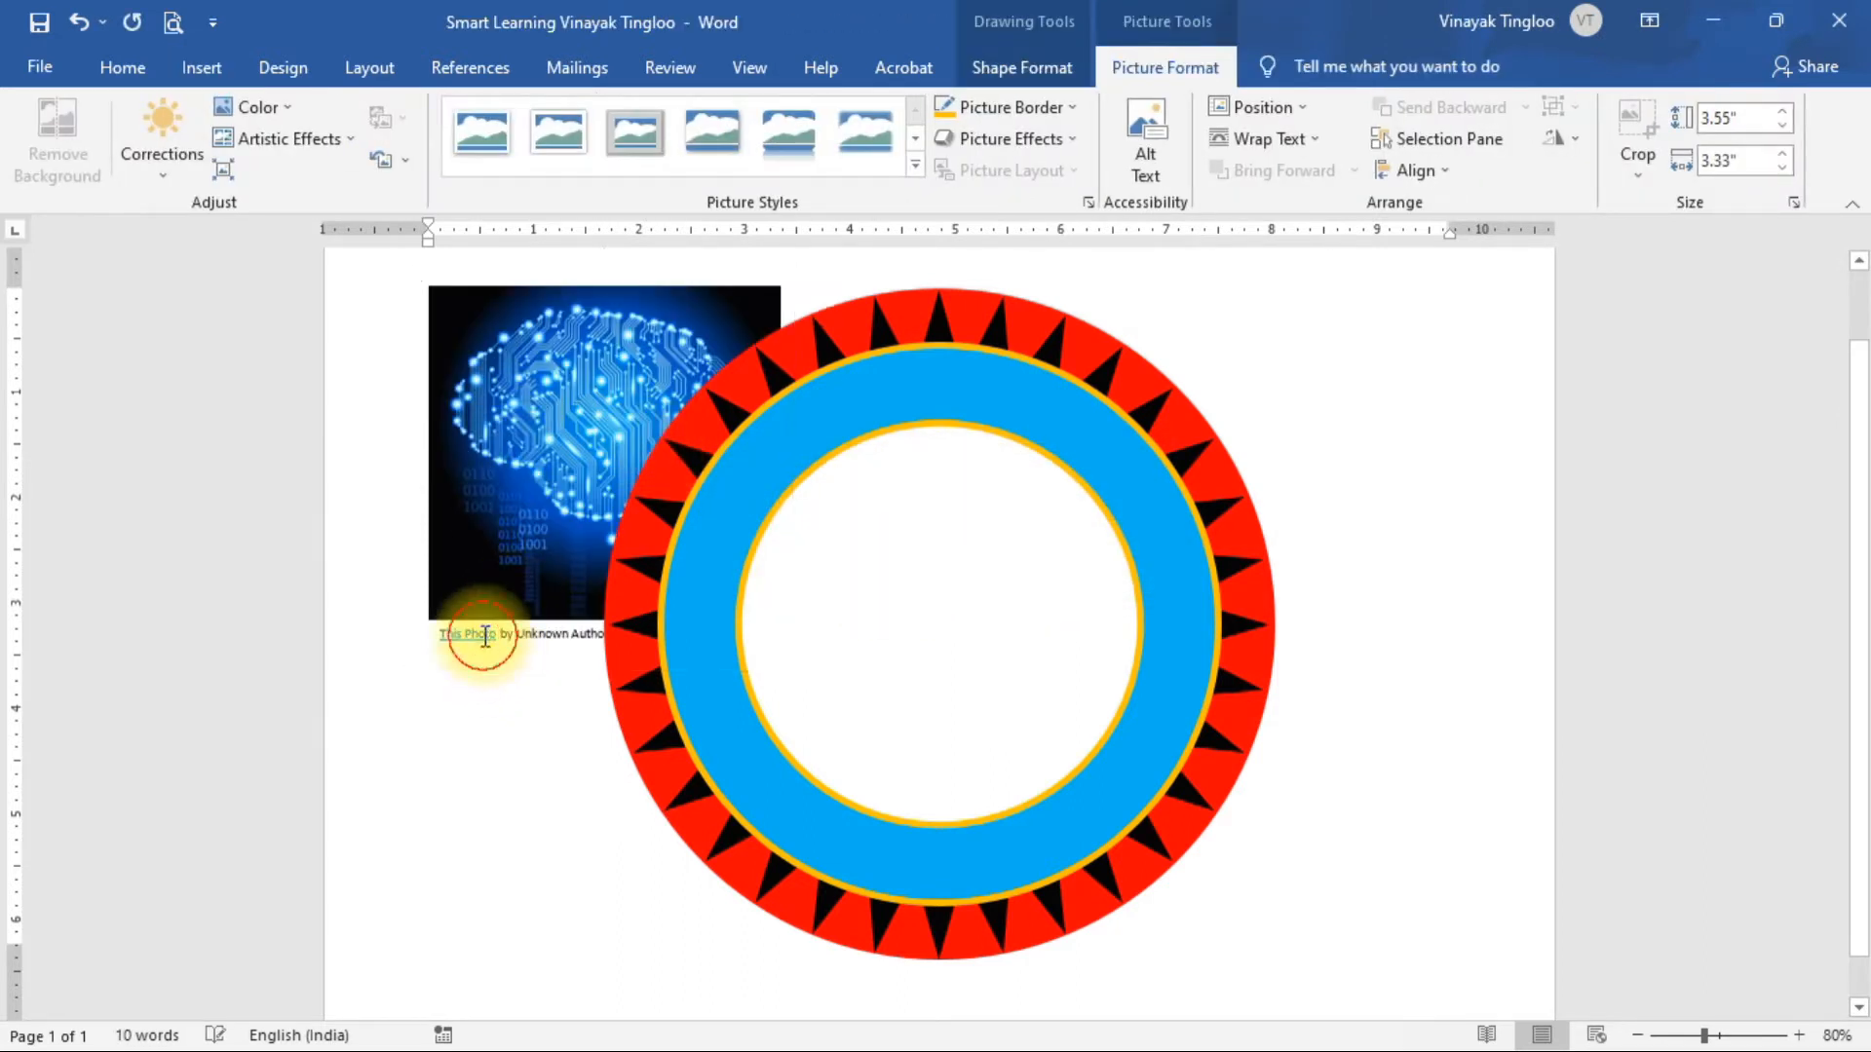
click(437, 653)
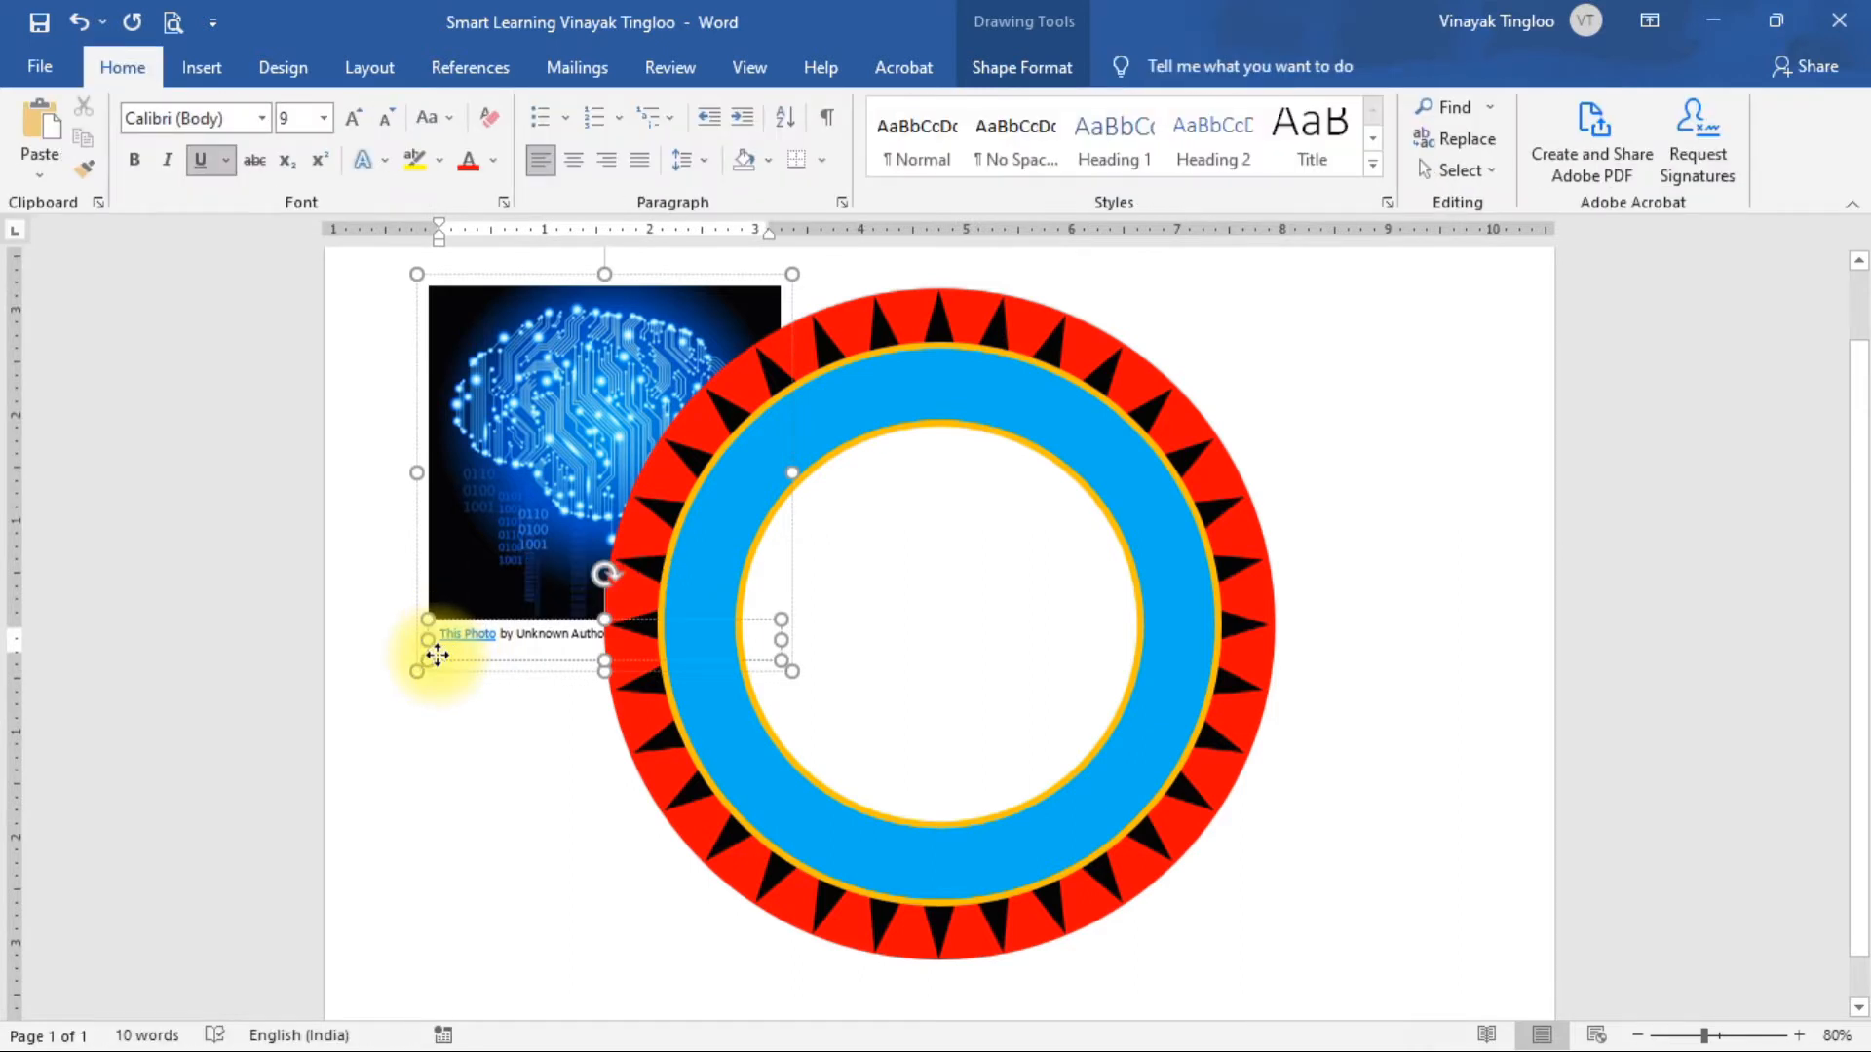
right_click(436, 654)
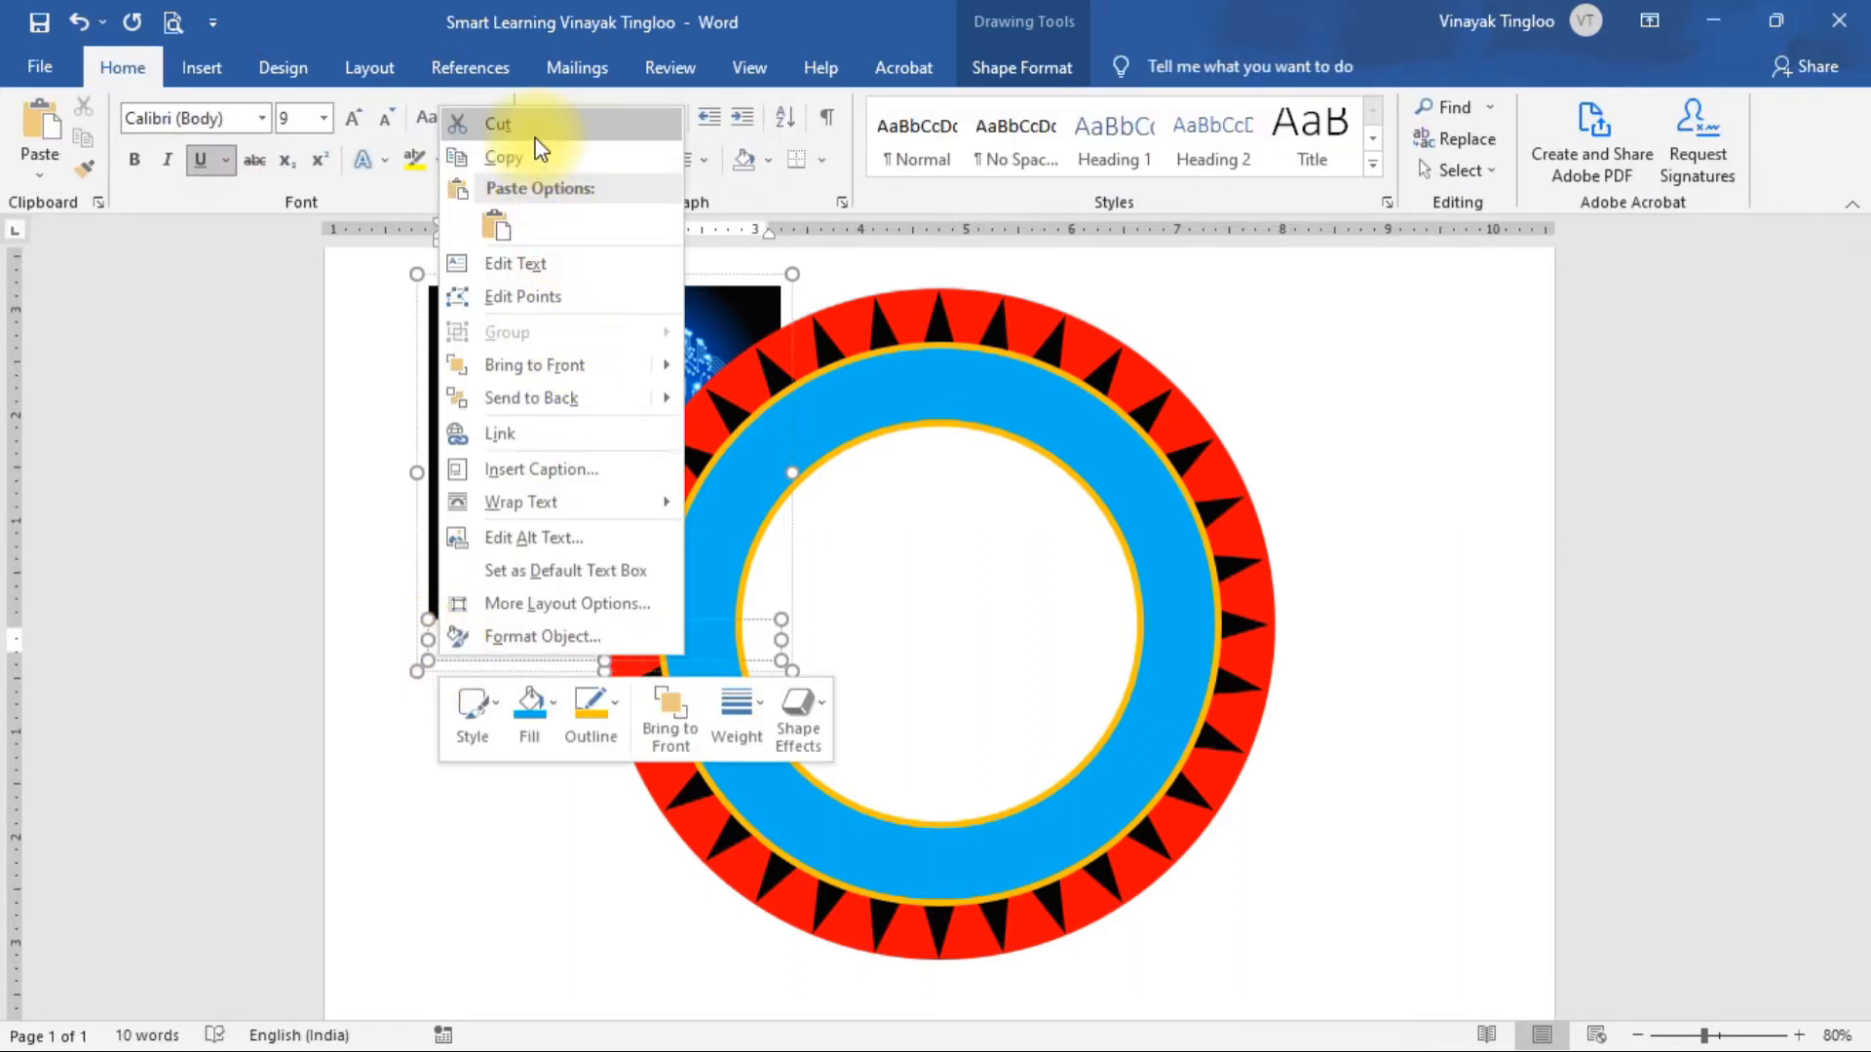
click(498, 123)
click(534, 363)
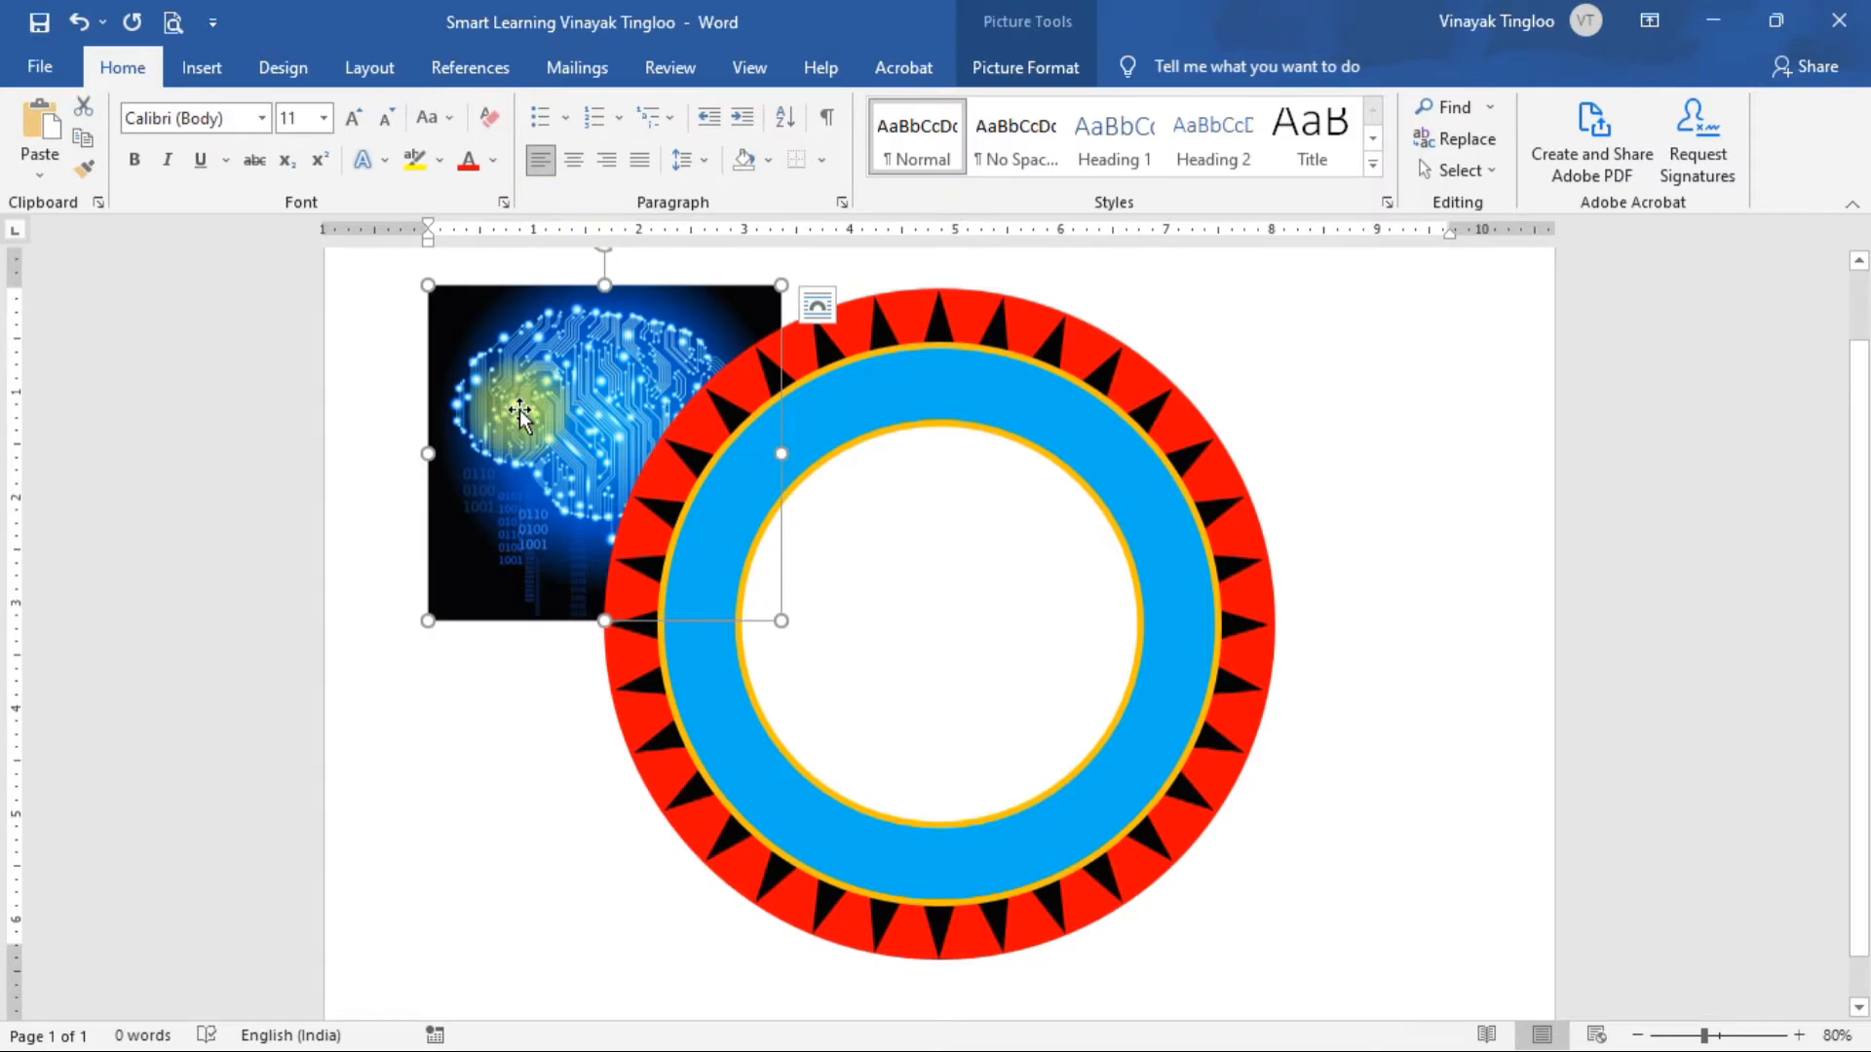
Set the brain picture's text wrapping to In Front of Text and move it over the emblem.
click(1065, 68)
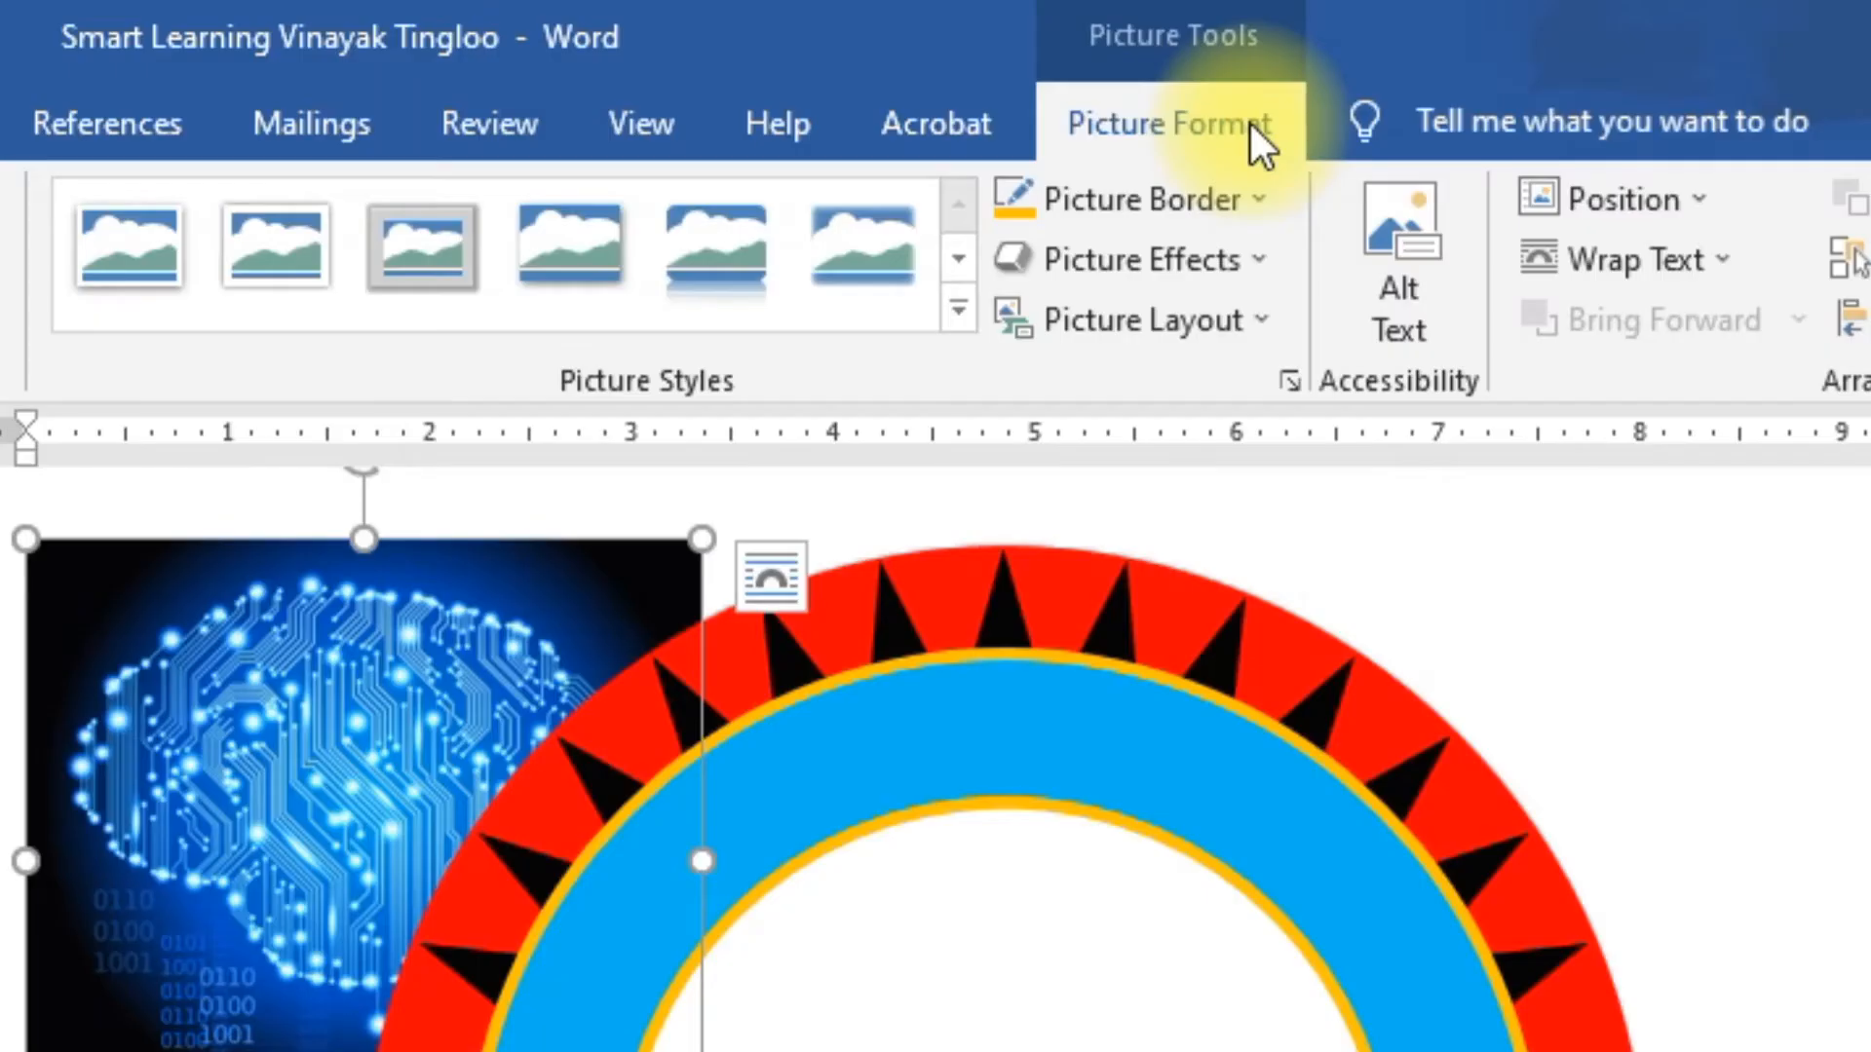
click(1664, 259)
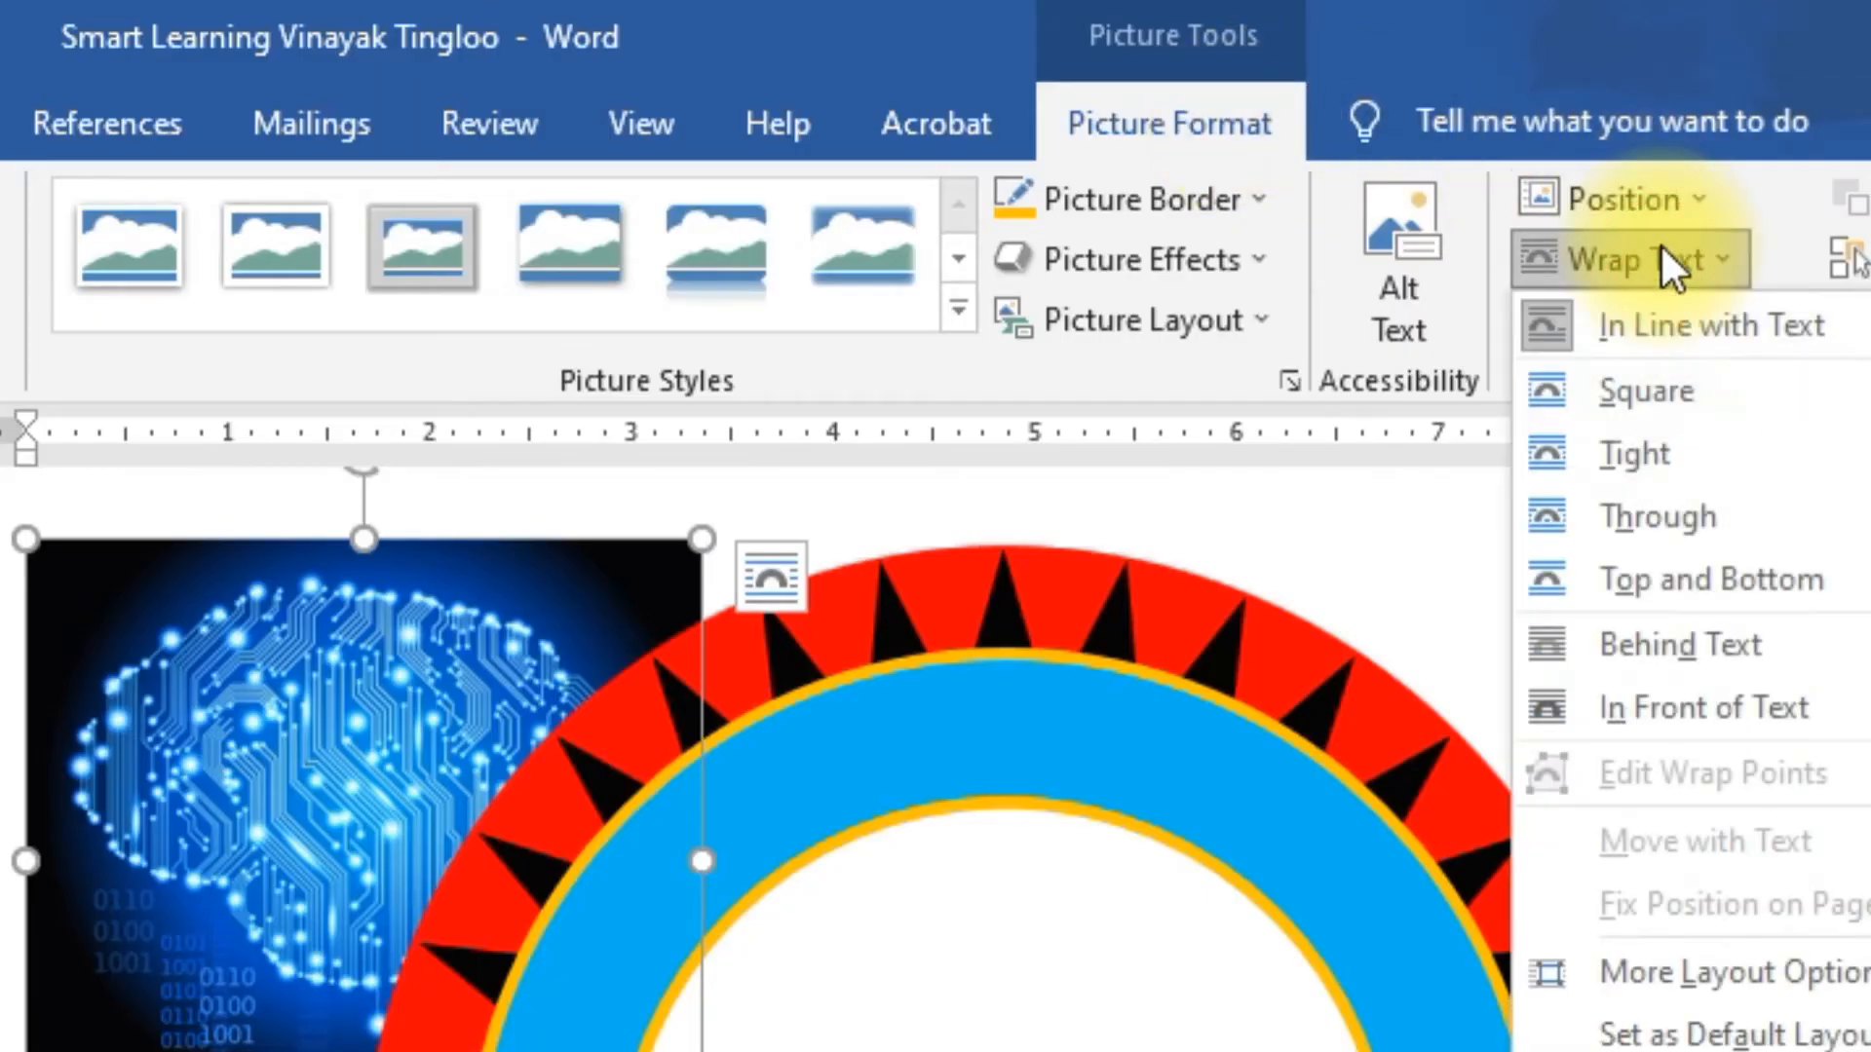
click(1755, 703)
drag(244, 895, 843, 1051)
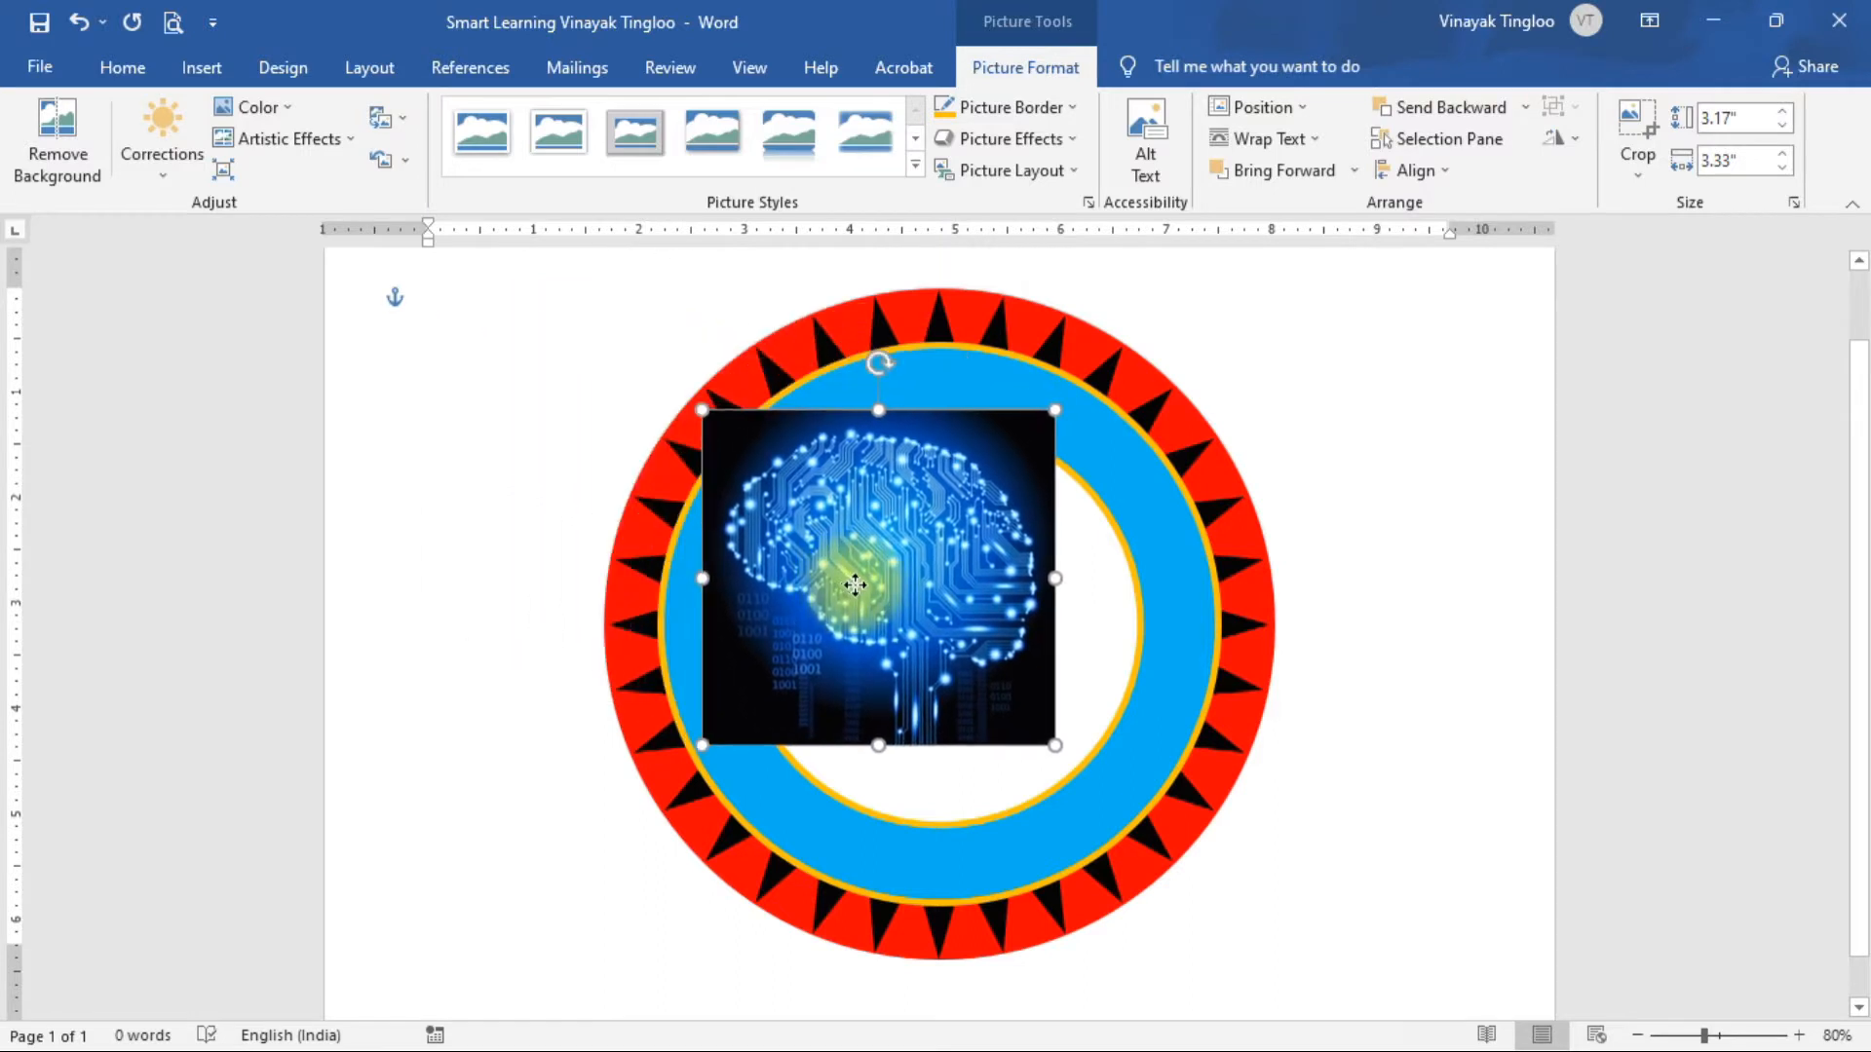
Shrink the brain picture to about 2.63 by 2.77 inches and position it inside the blue donut's hole.
drag(855, 585, 917, 627)
drag(1117, 787, 1058, 713)
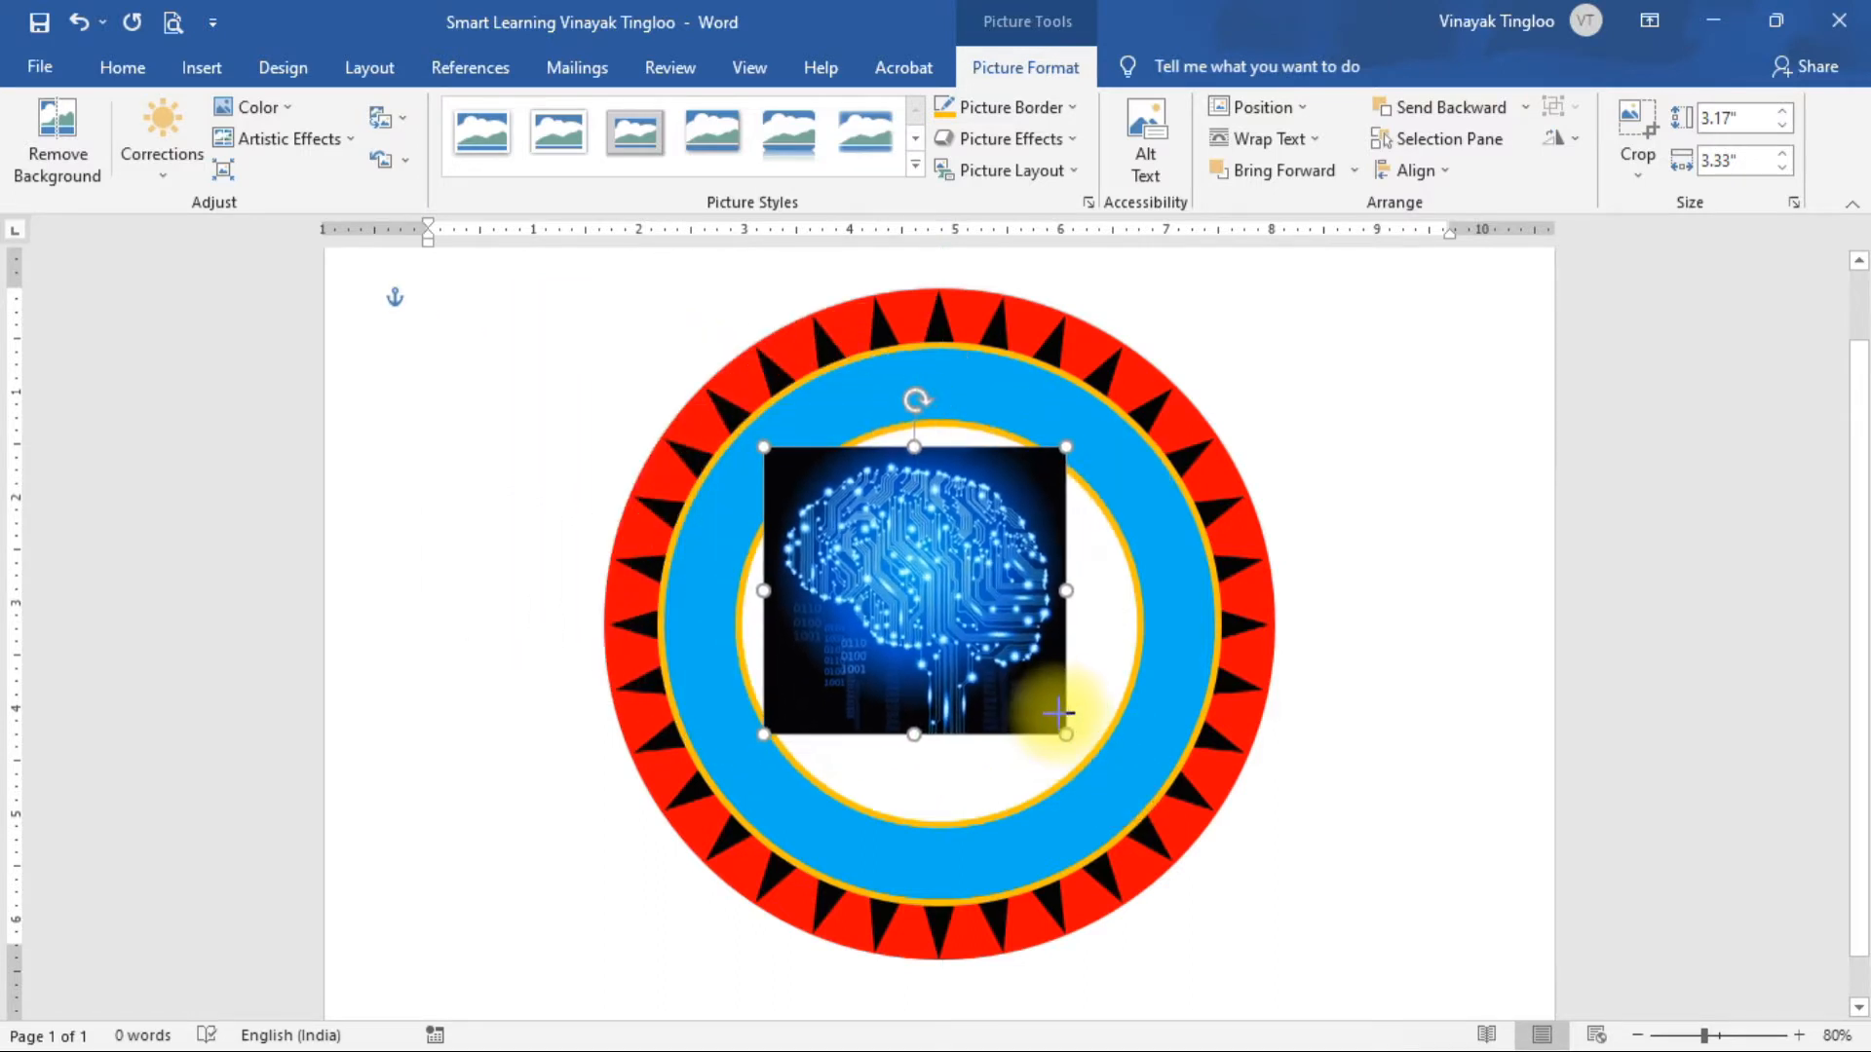
drag(889, 619, 940, 609)
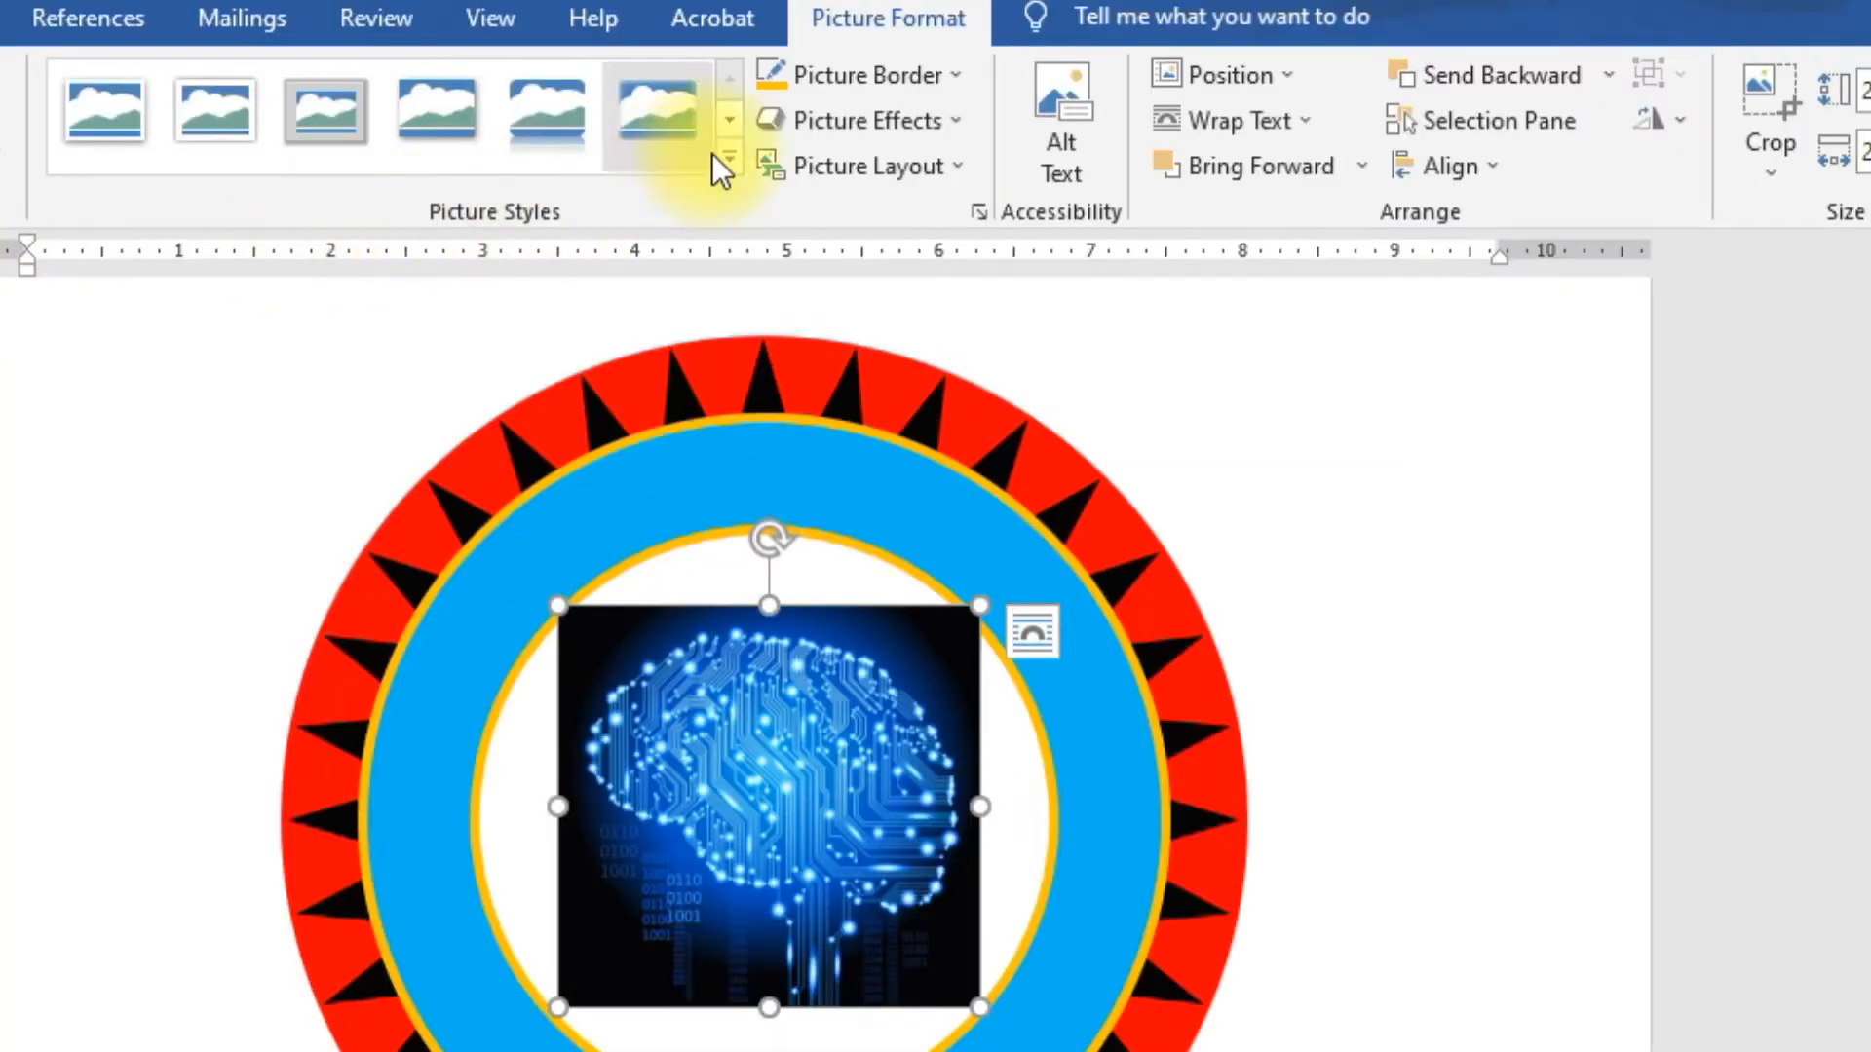
Apply the black-framed oval picture style to the brain picture and centre it in the donut's hole.
click(728, 161)
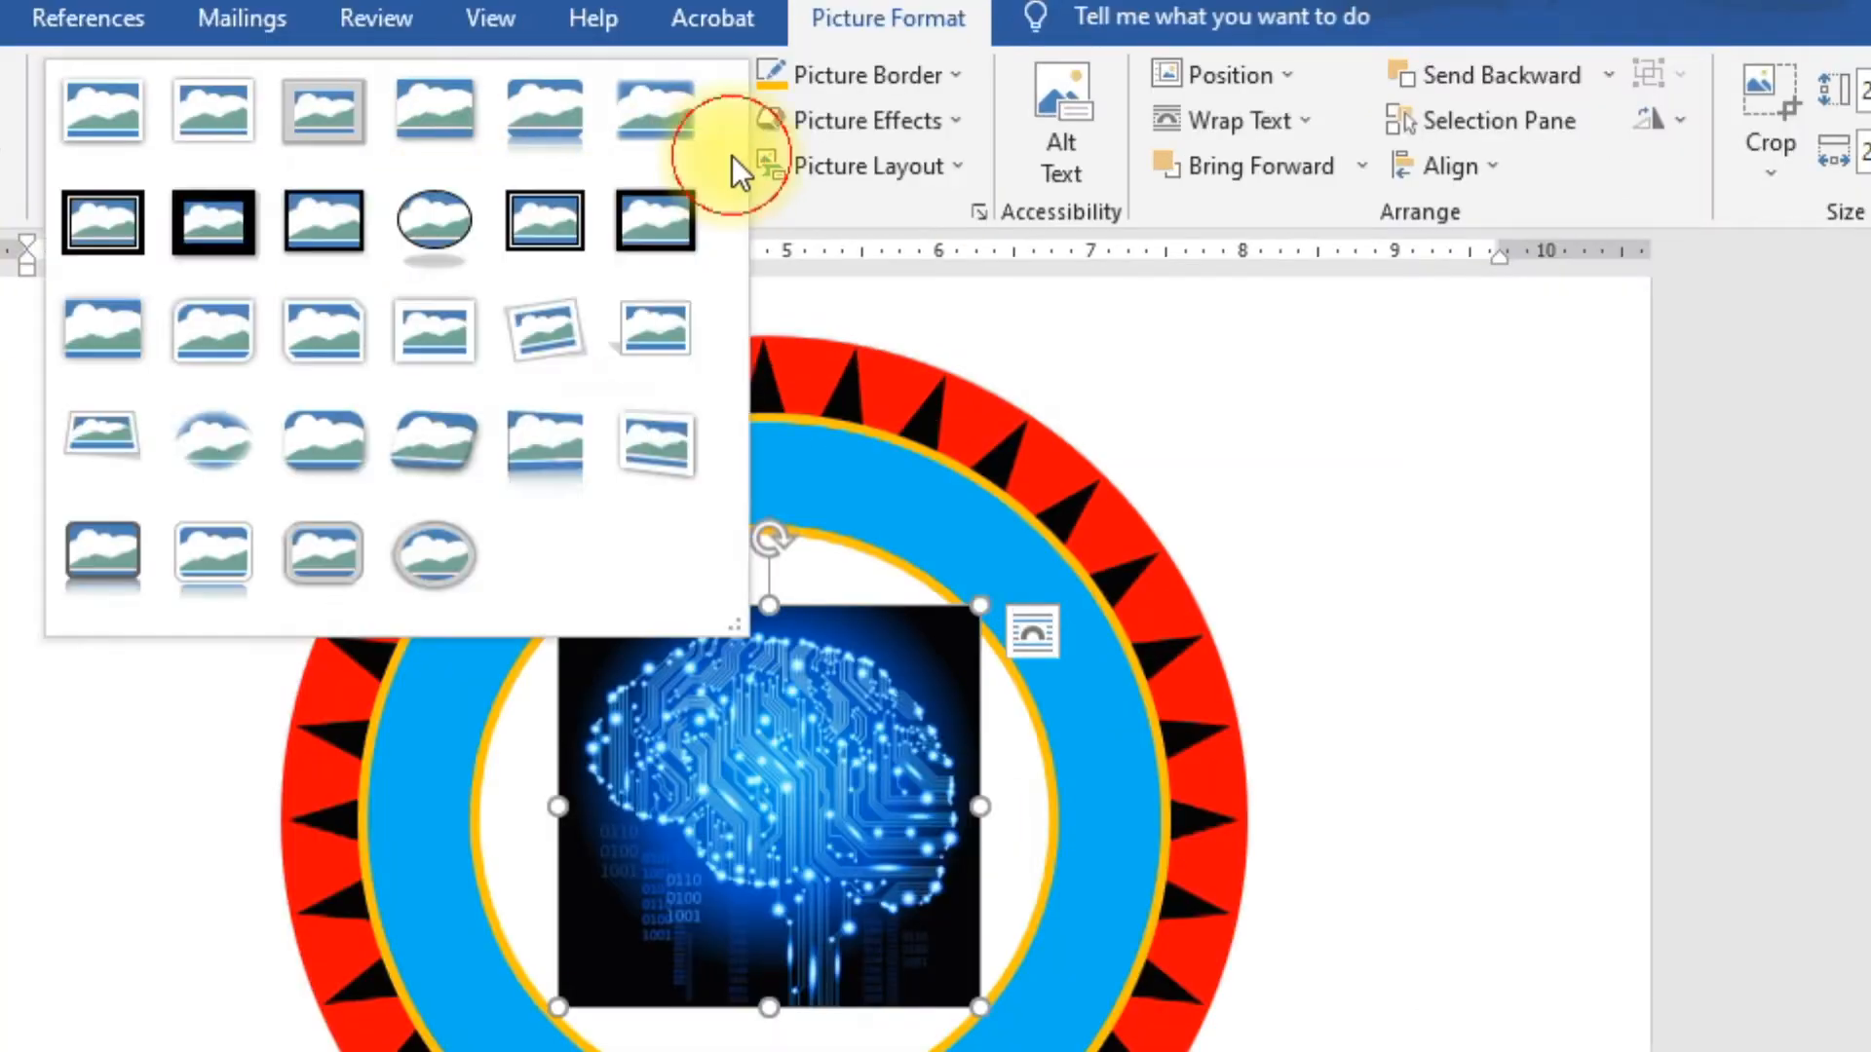
click(430, 218)
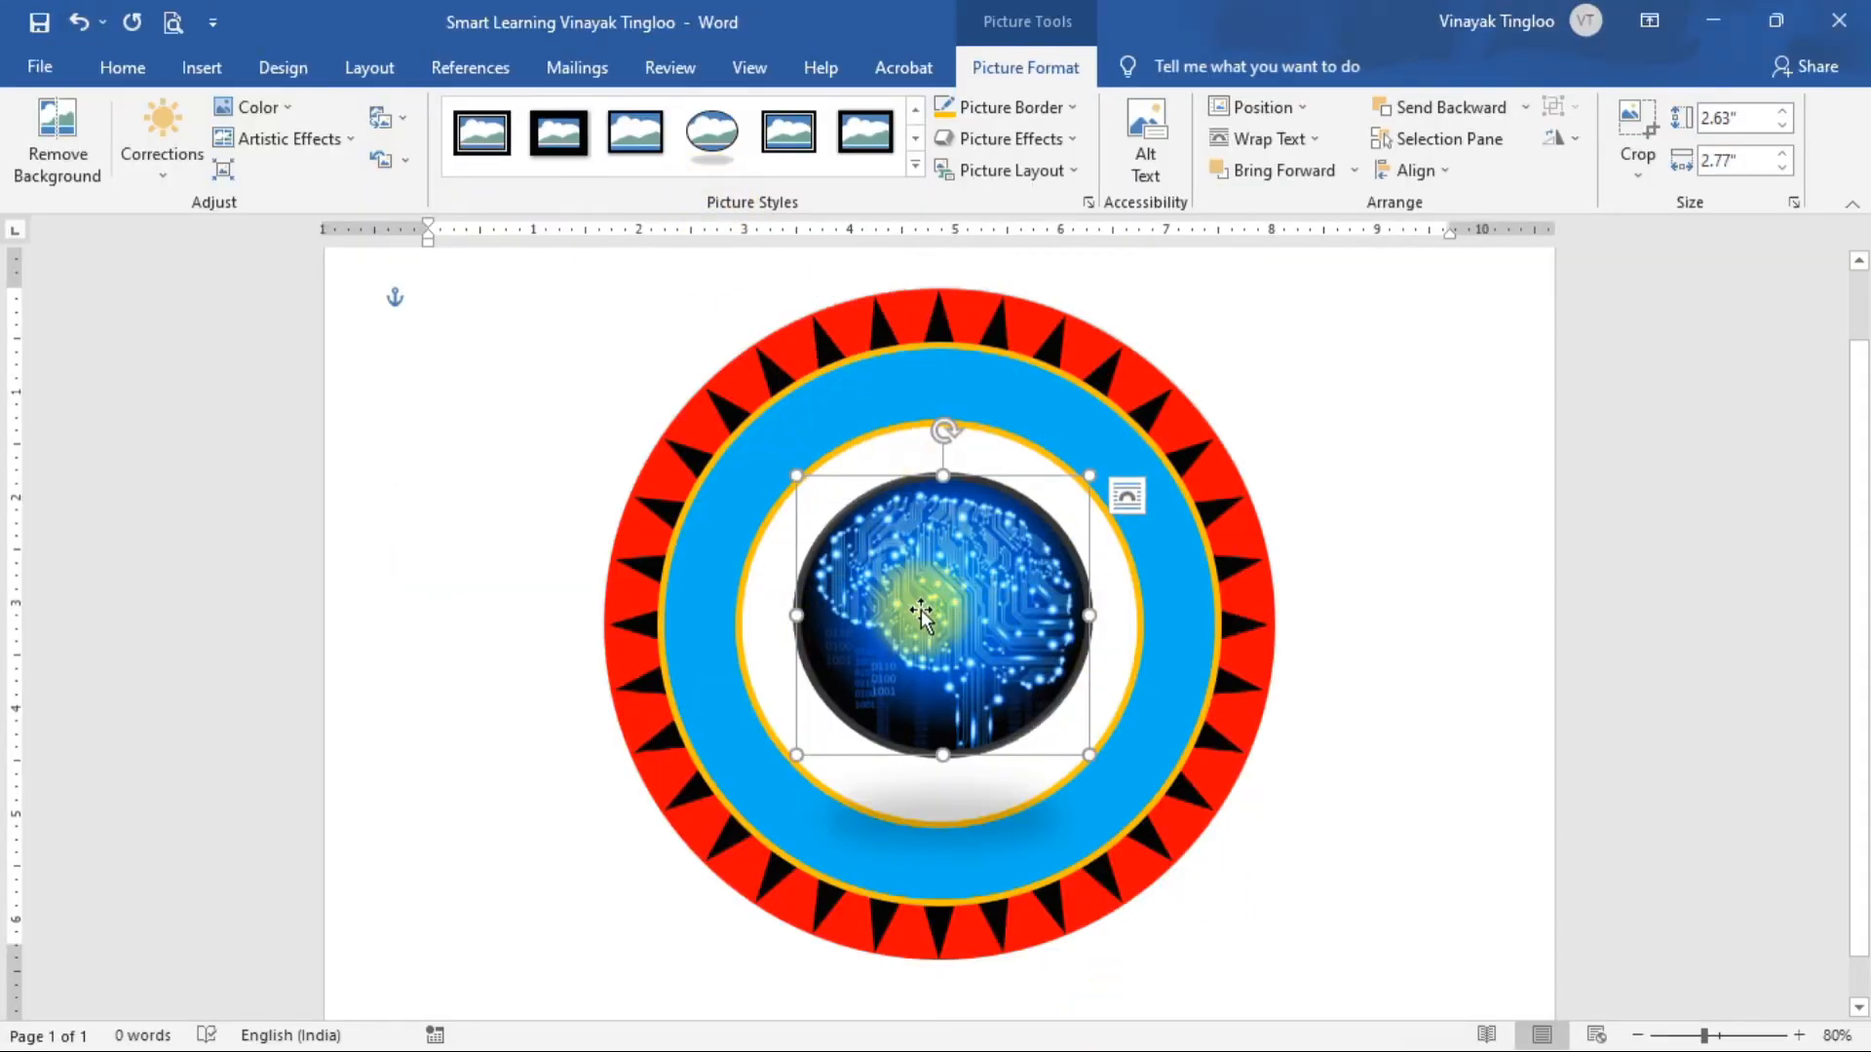
mouse_move(940, 572)
mouse_down()
mouse_move(944, 551)
mouse_move(946, 610)
mouse_move(910, 597)
mouse_move(932, 604)
mouse_up()
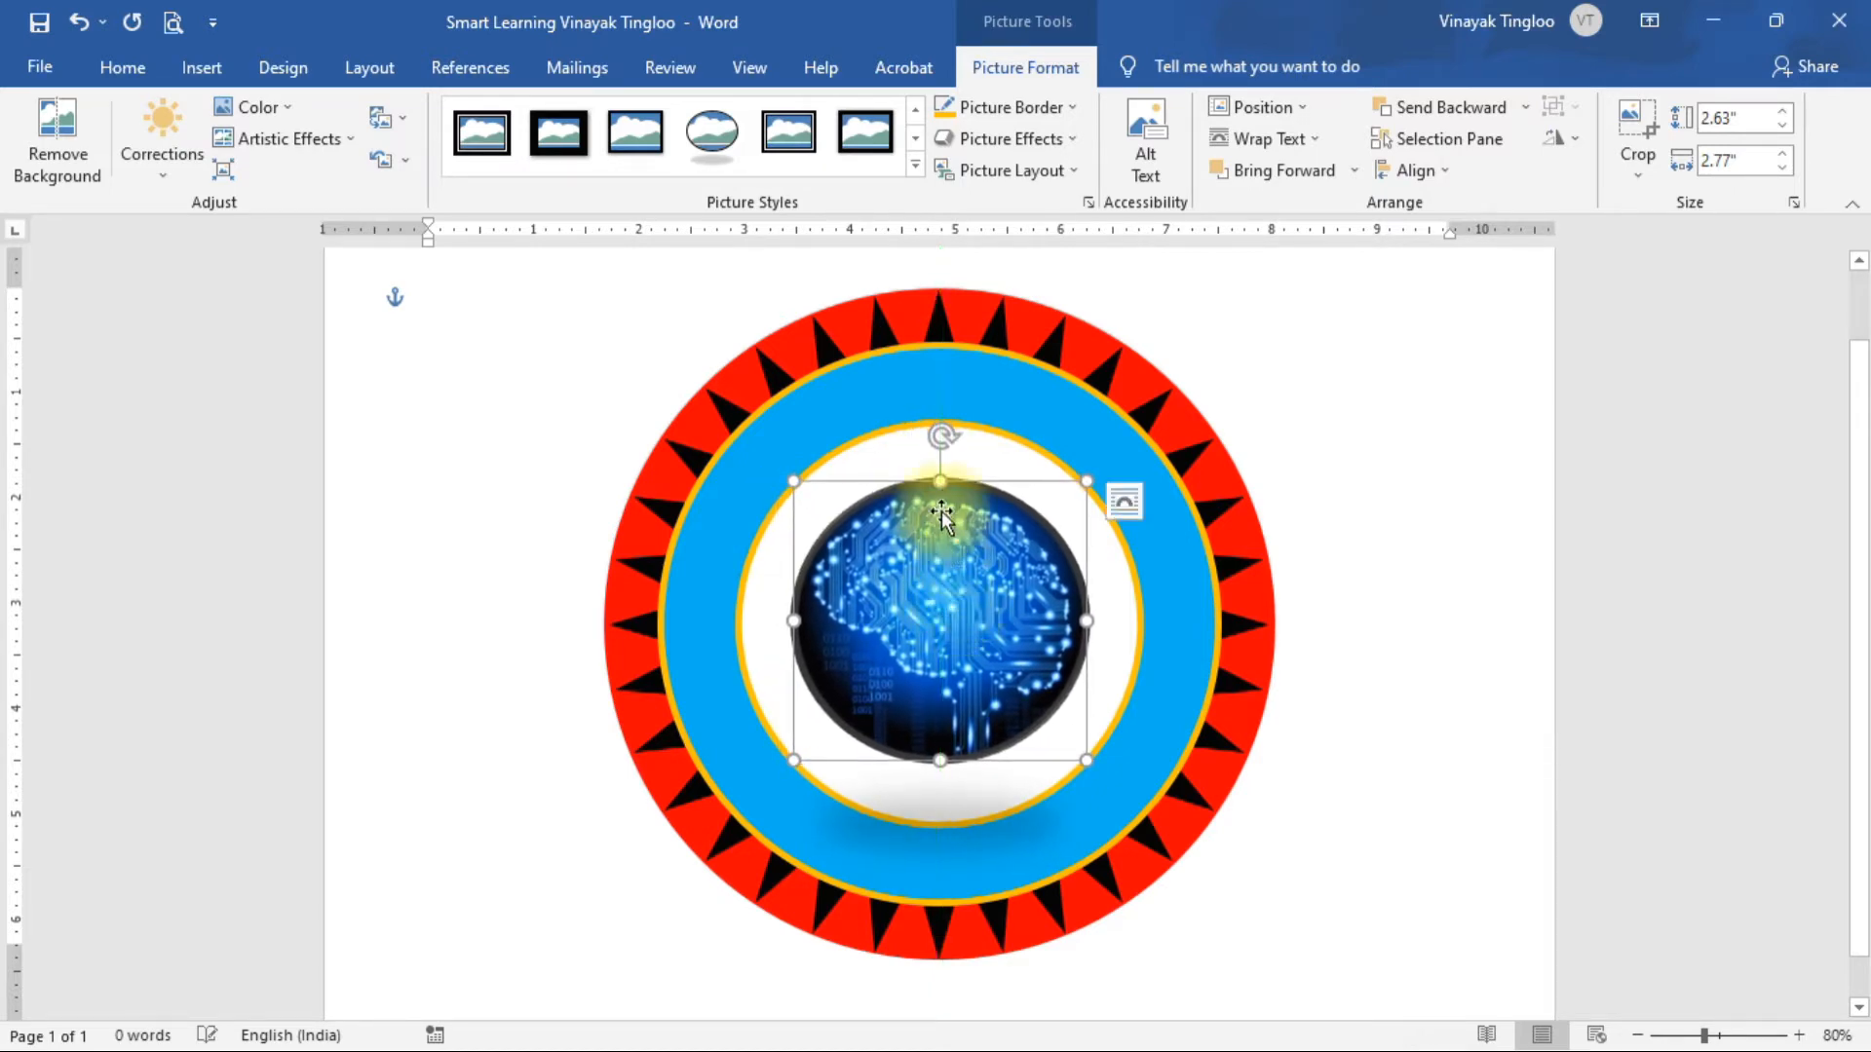
Stretch the oval brain picture to about 3.86 by 3.81 inches so it fills the blue donut's hole.
drag(942, 482, 940, 421)
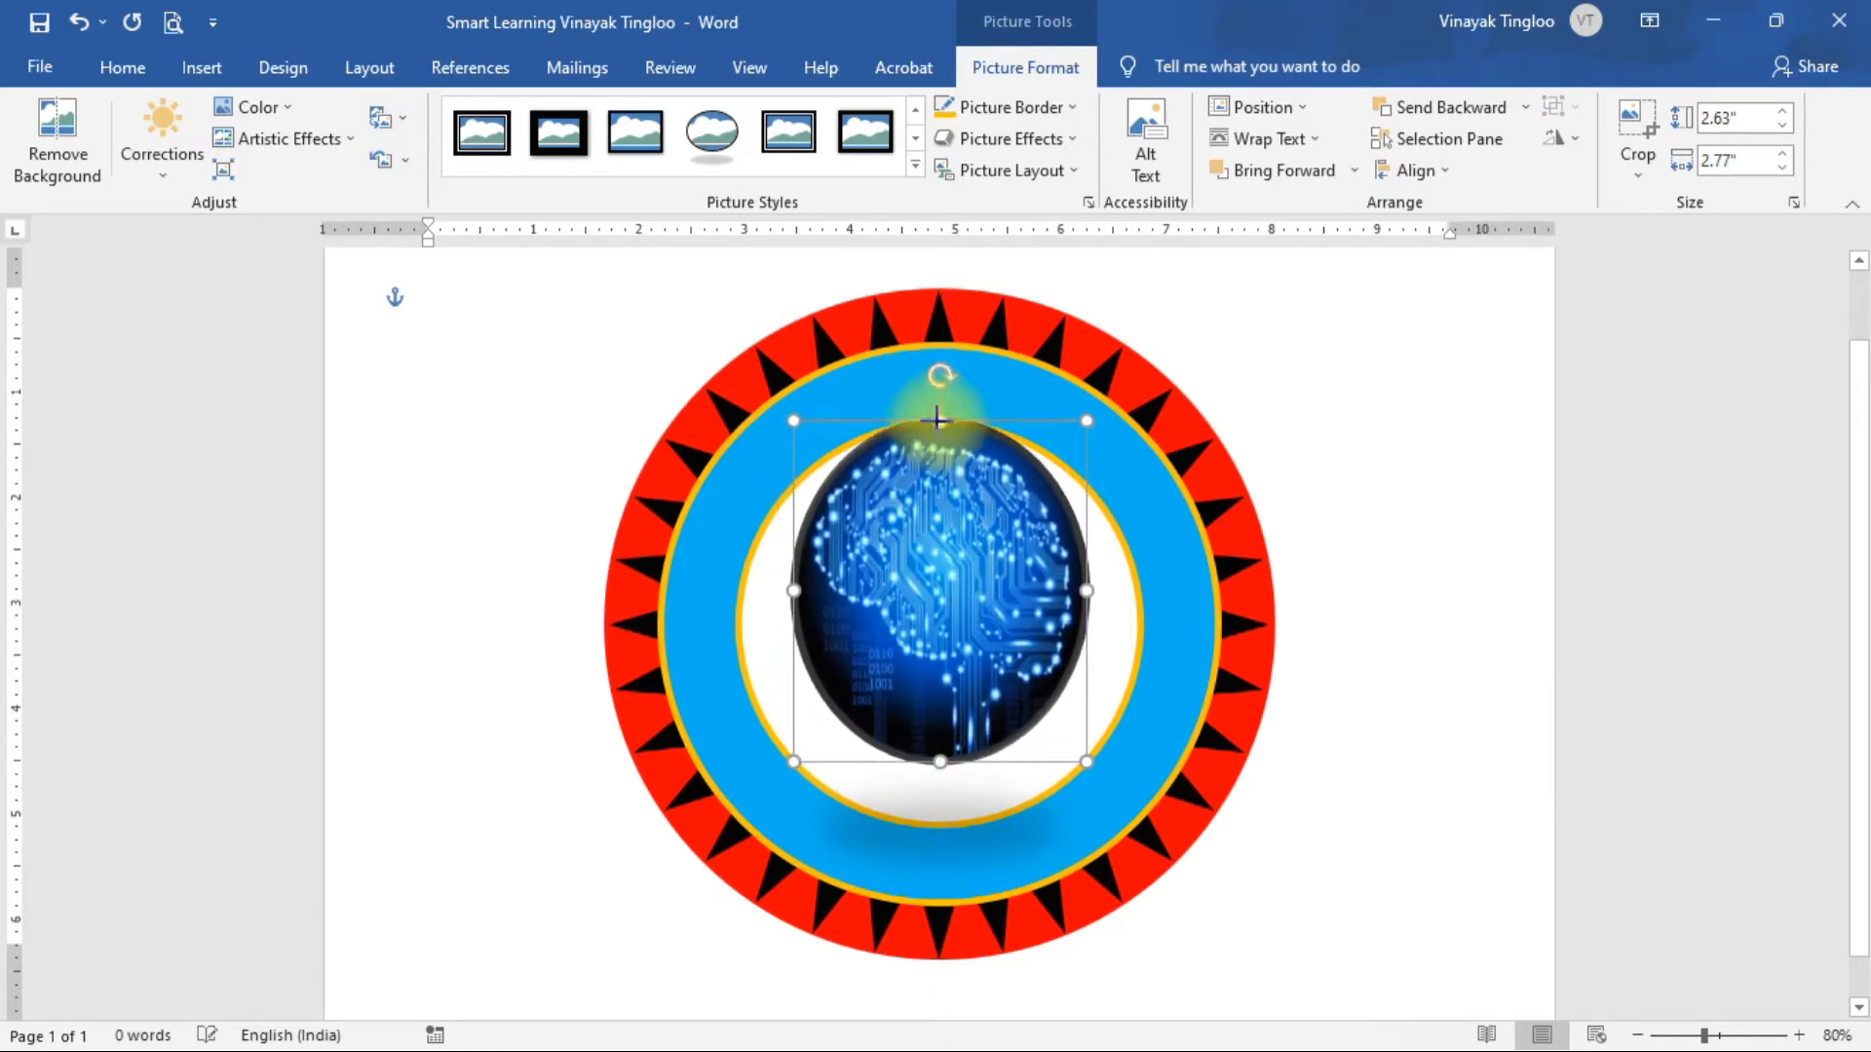
drag(945, 763, 944, 830)
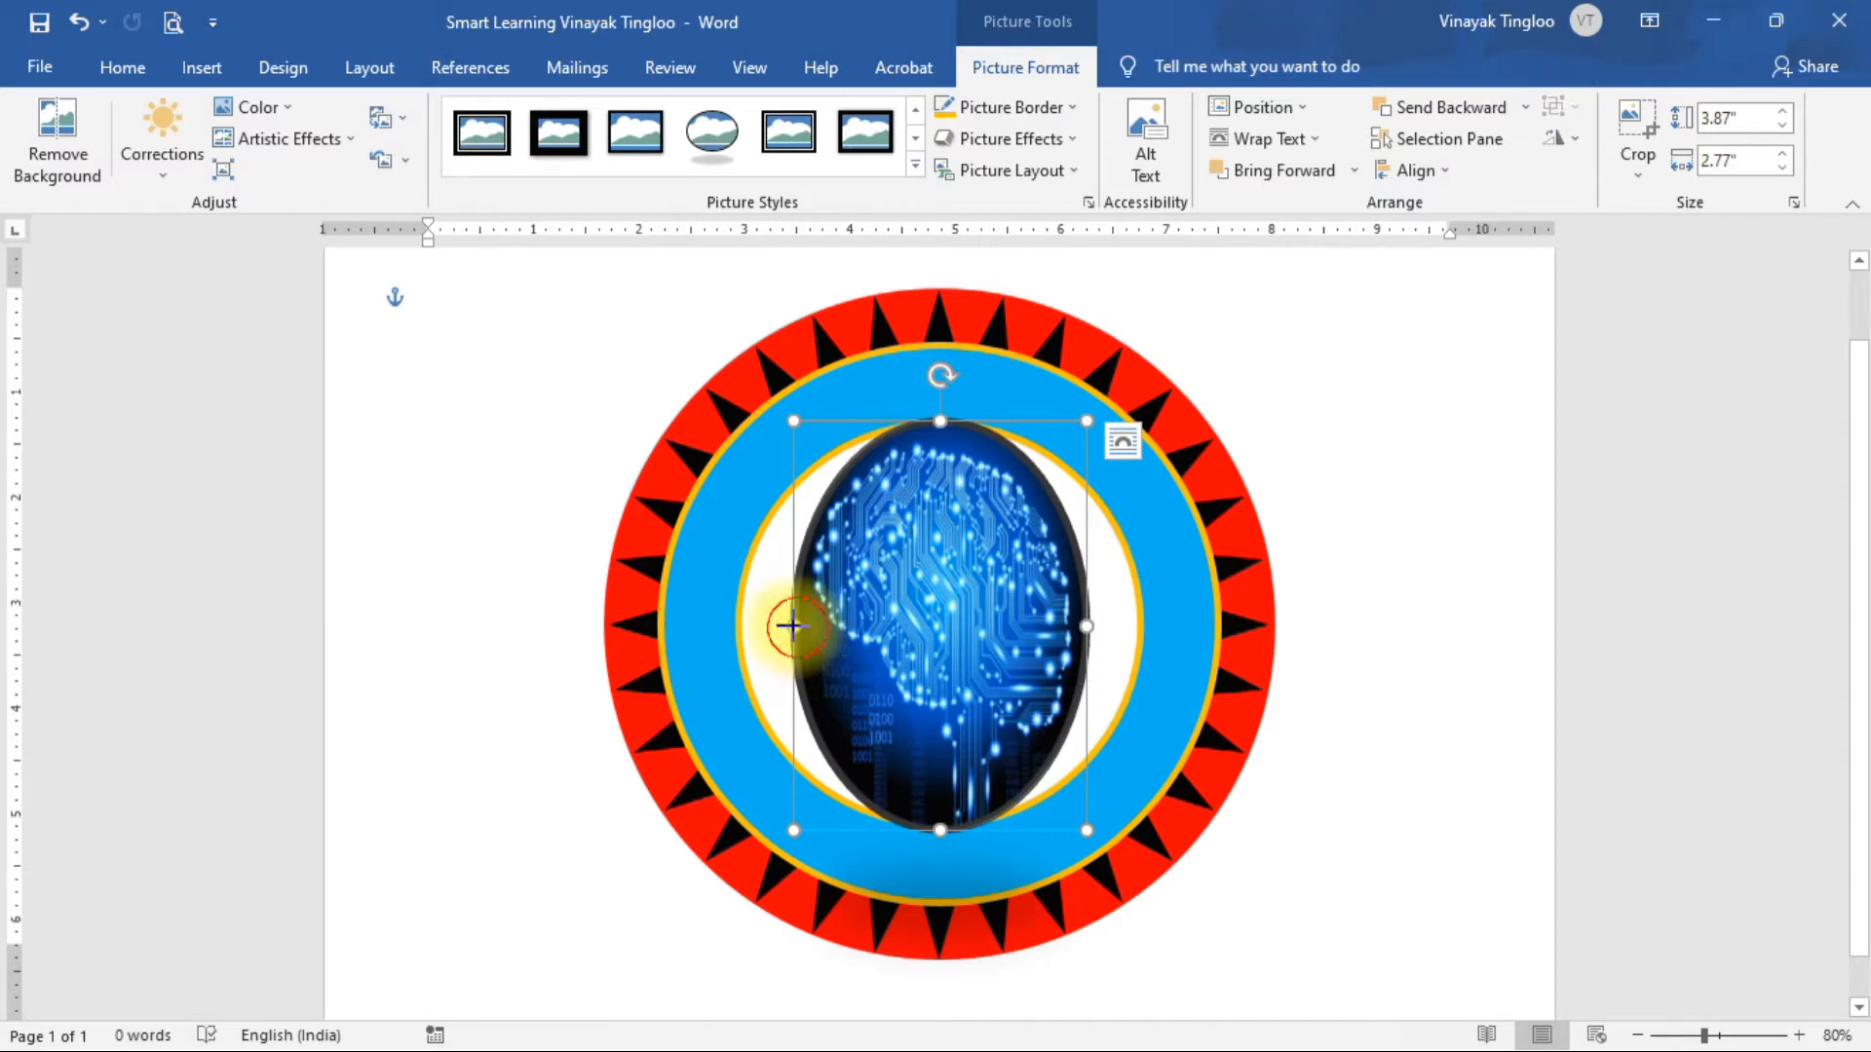
drag(791, 626, 740, 629)
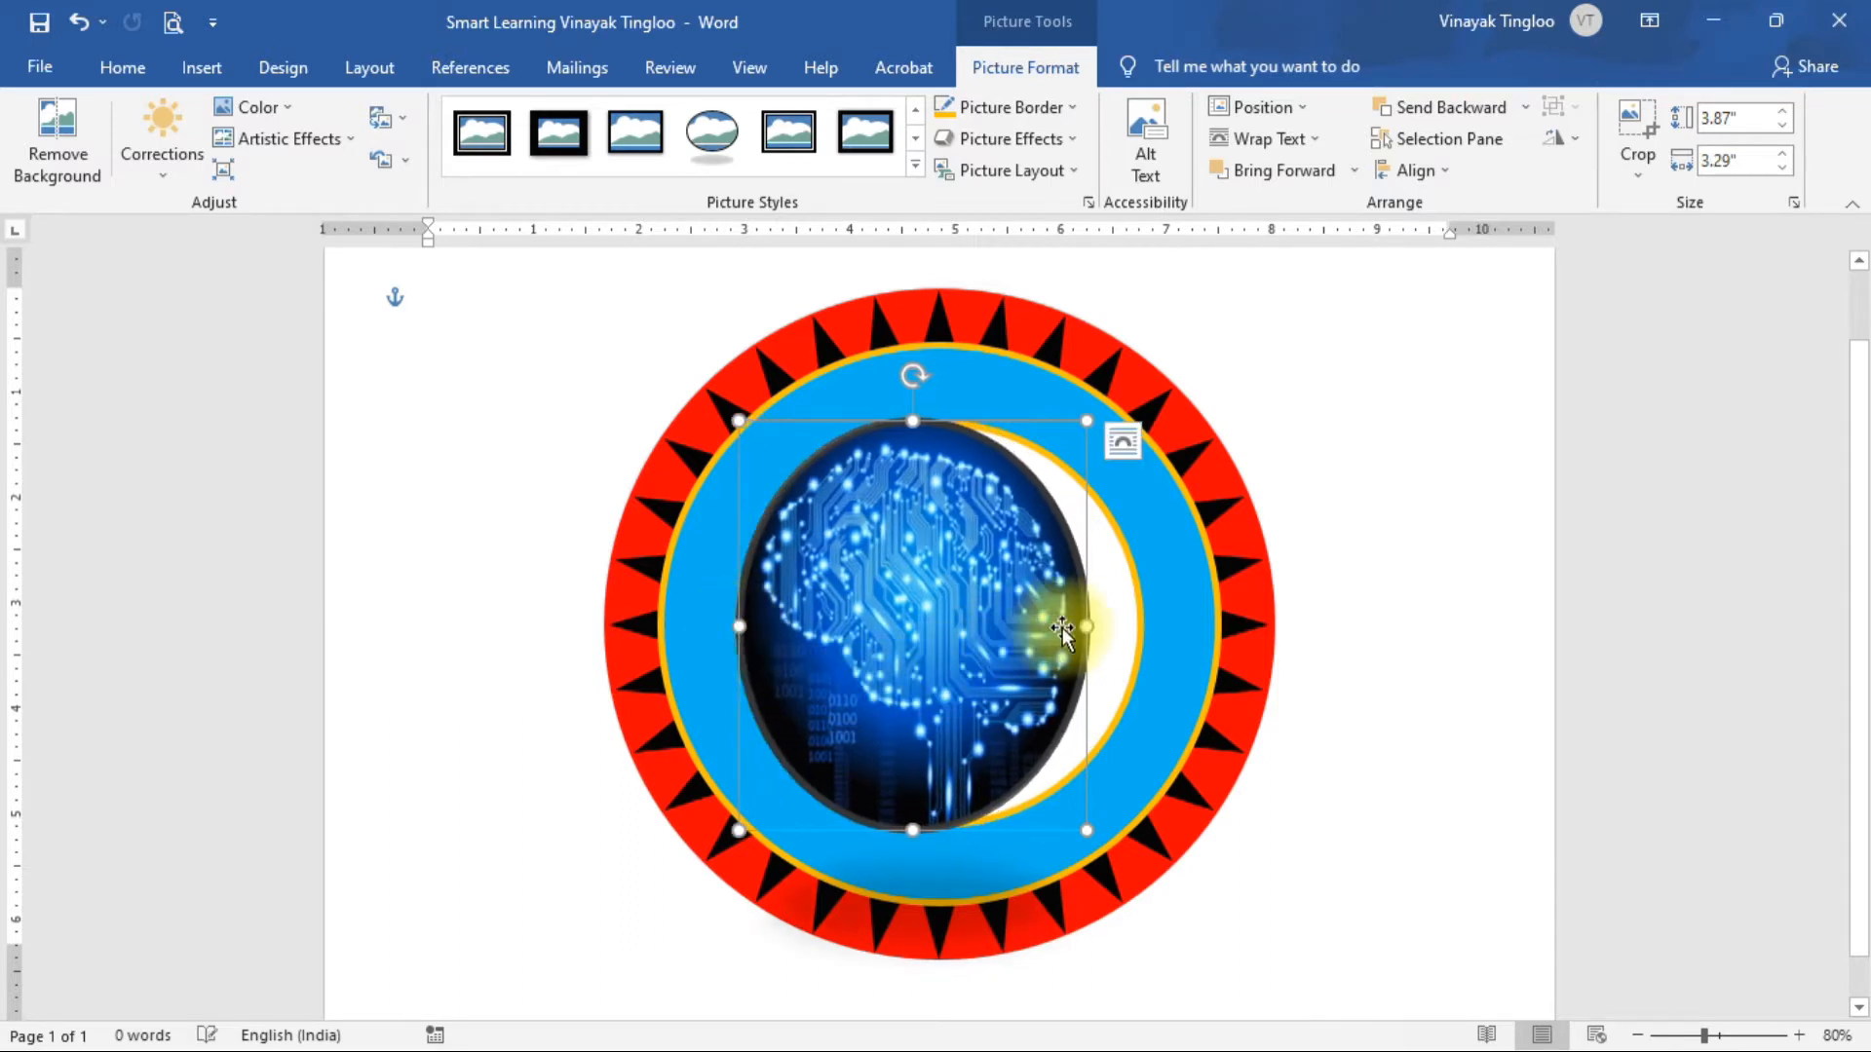
drag(1084, 624, 1141, 610)
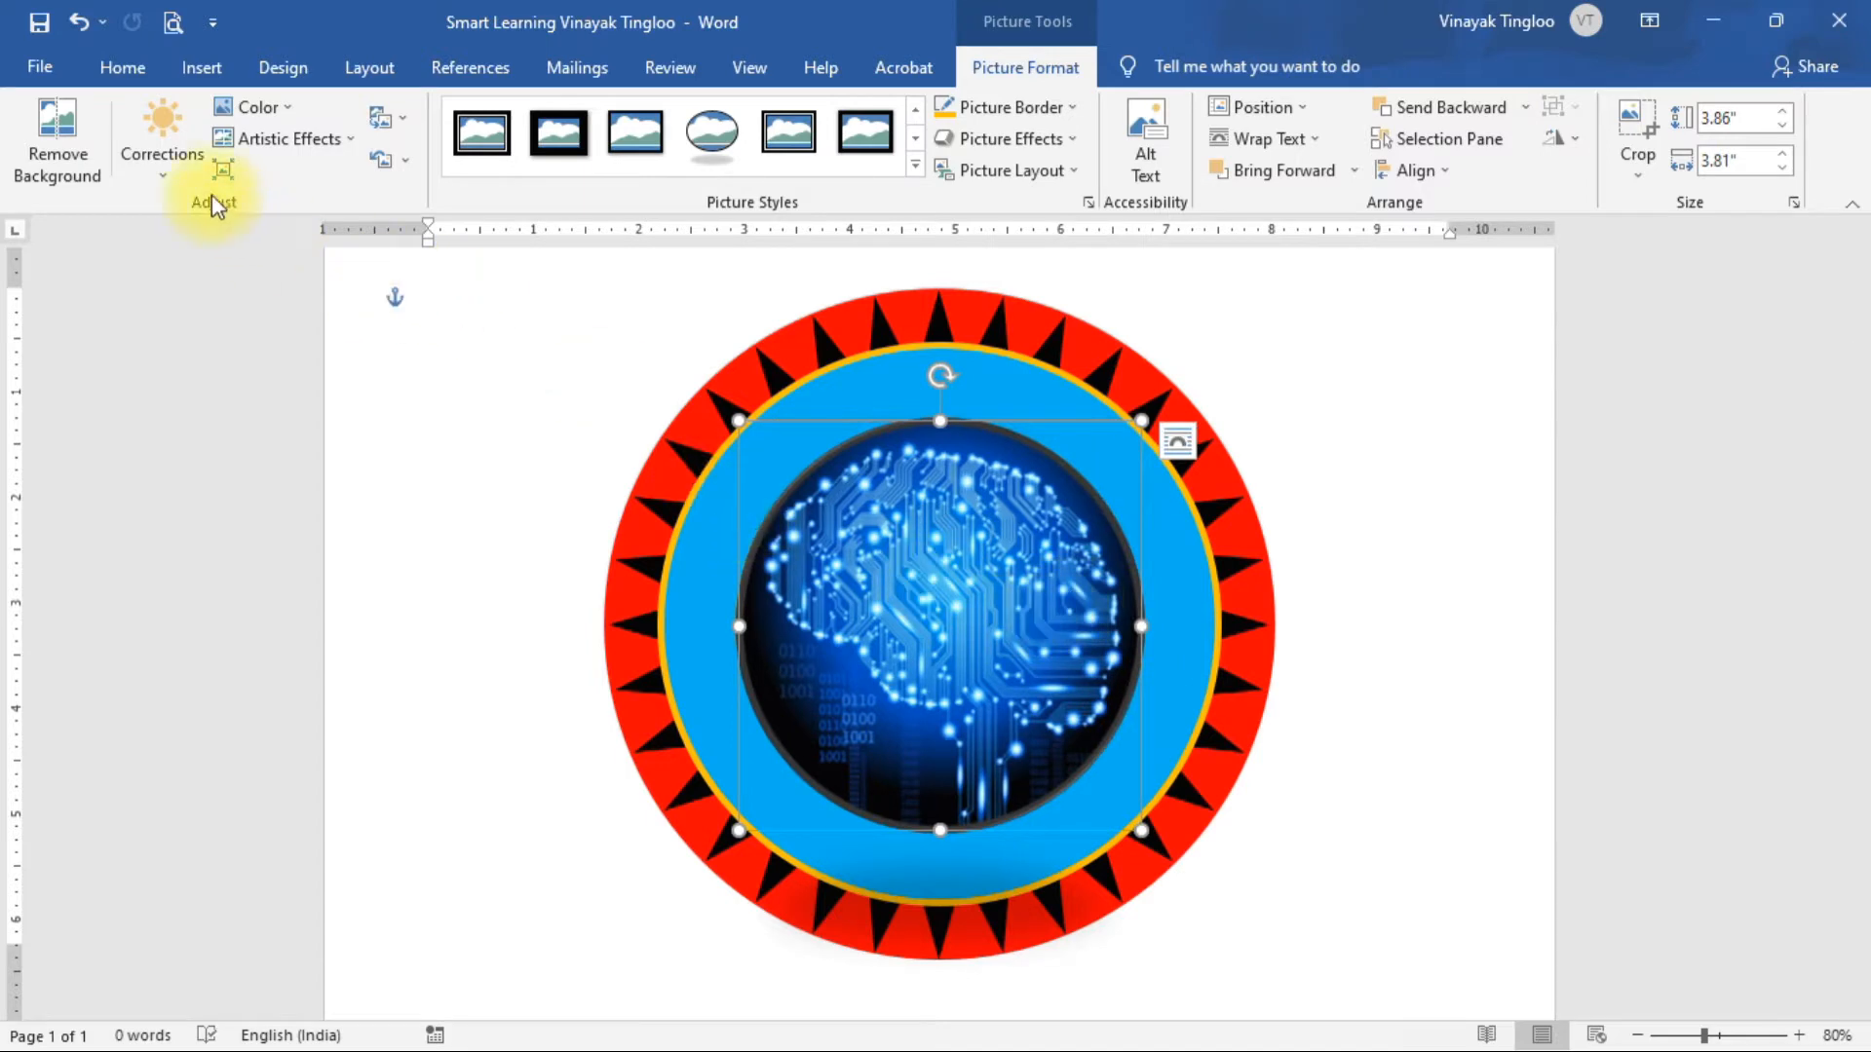
Brighten the brain picture with a +20% brightness correction and send it backward behind the donut.
click(163, 180)
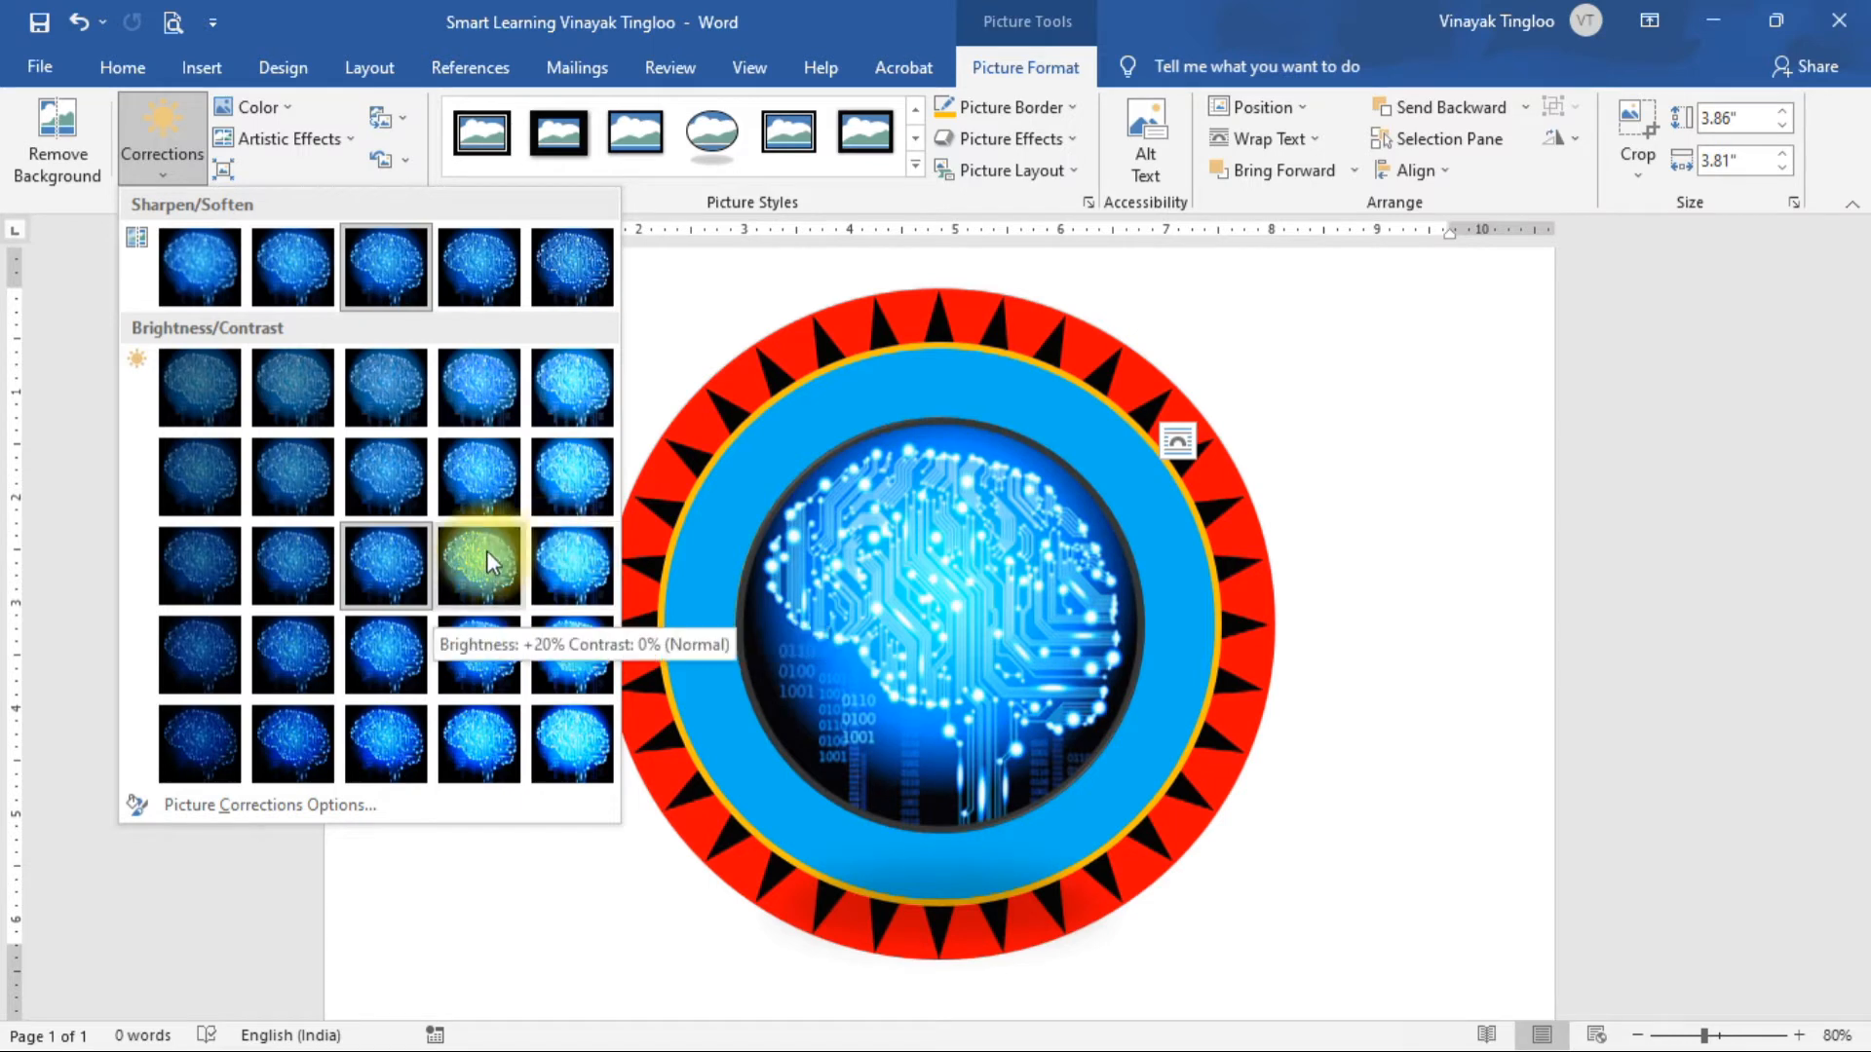
click(480, 505)
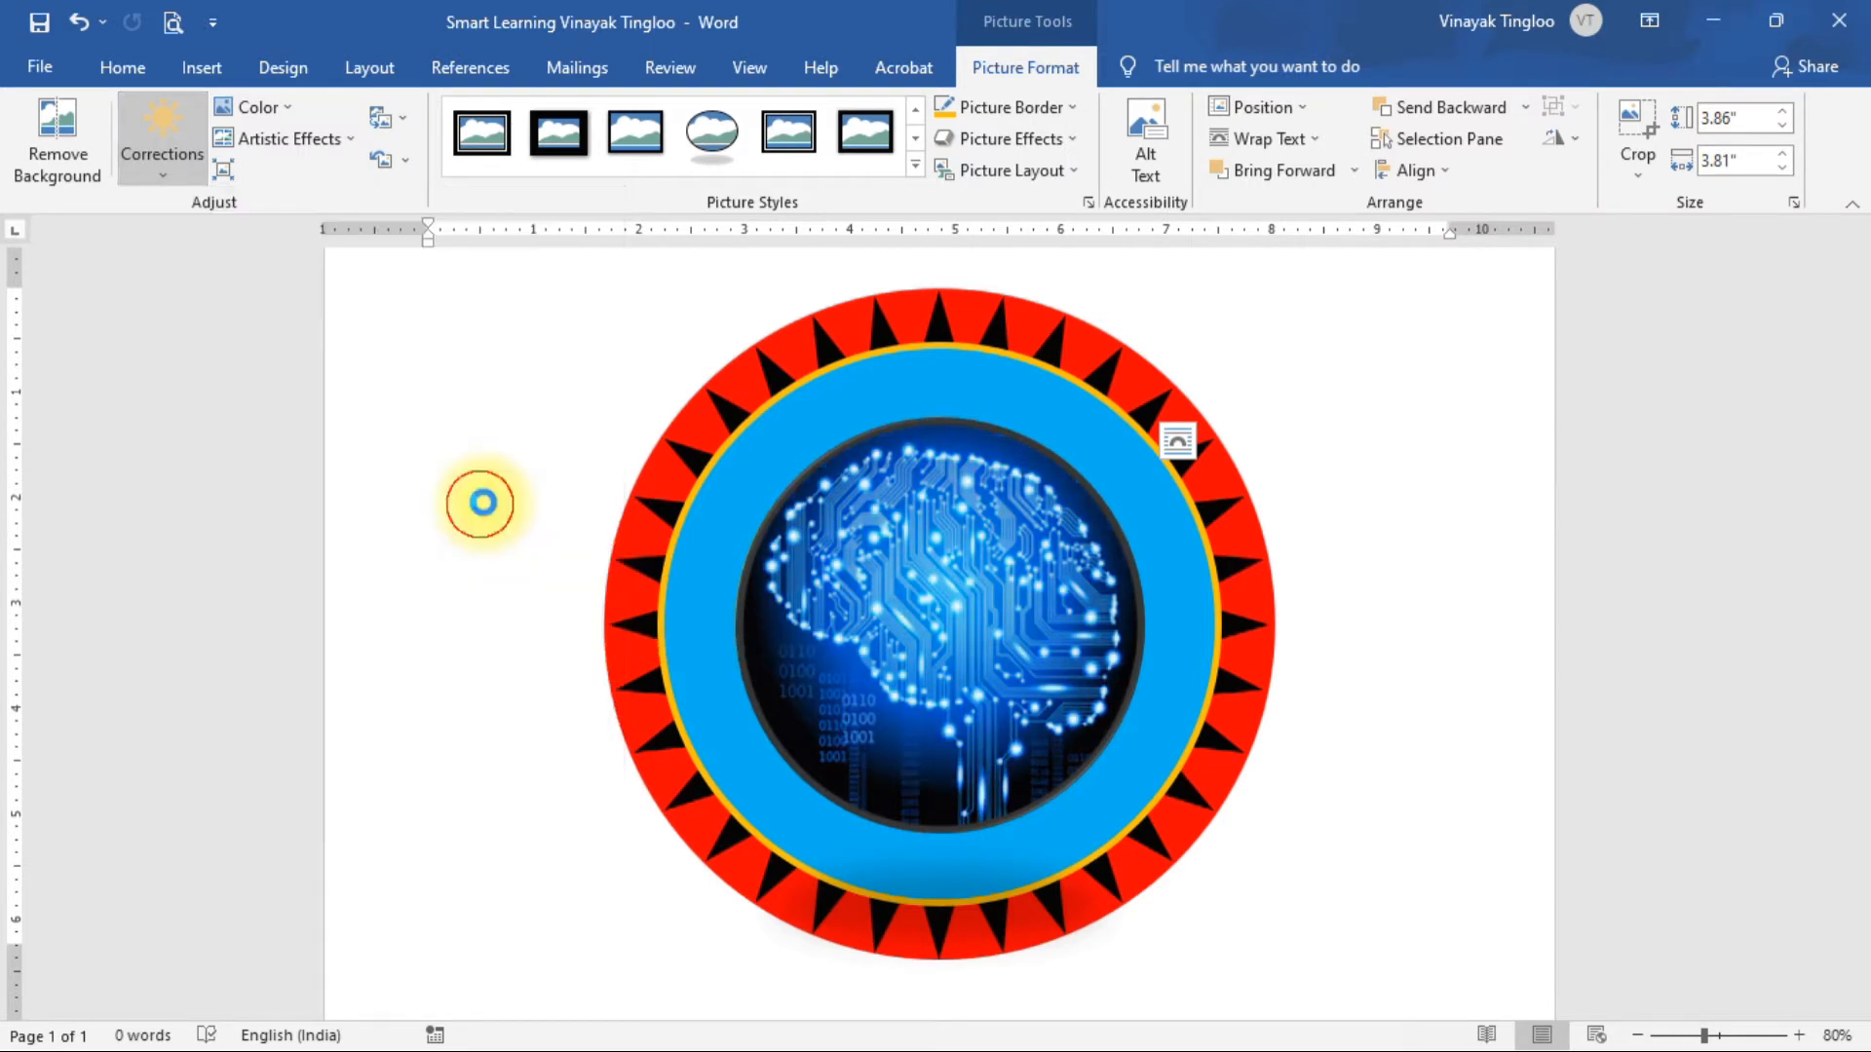
click(966, 658)
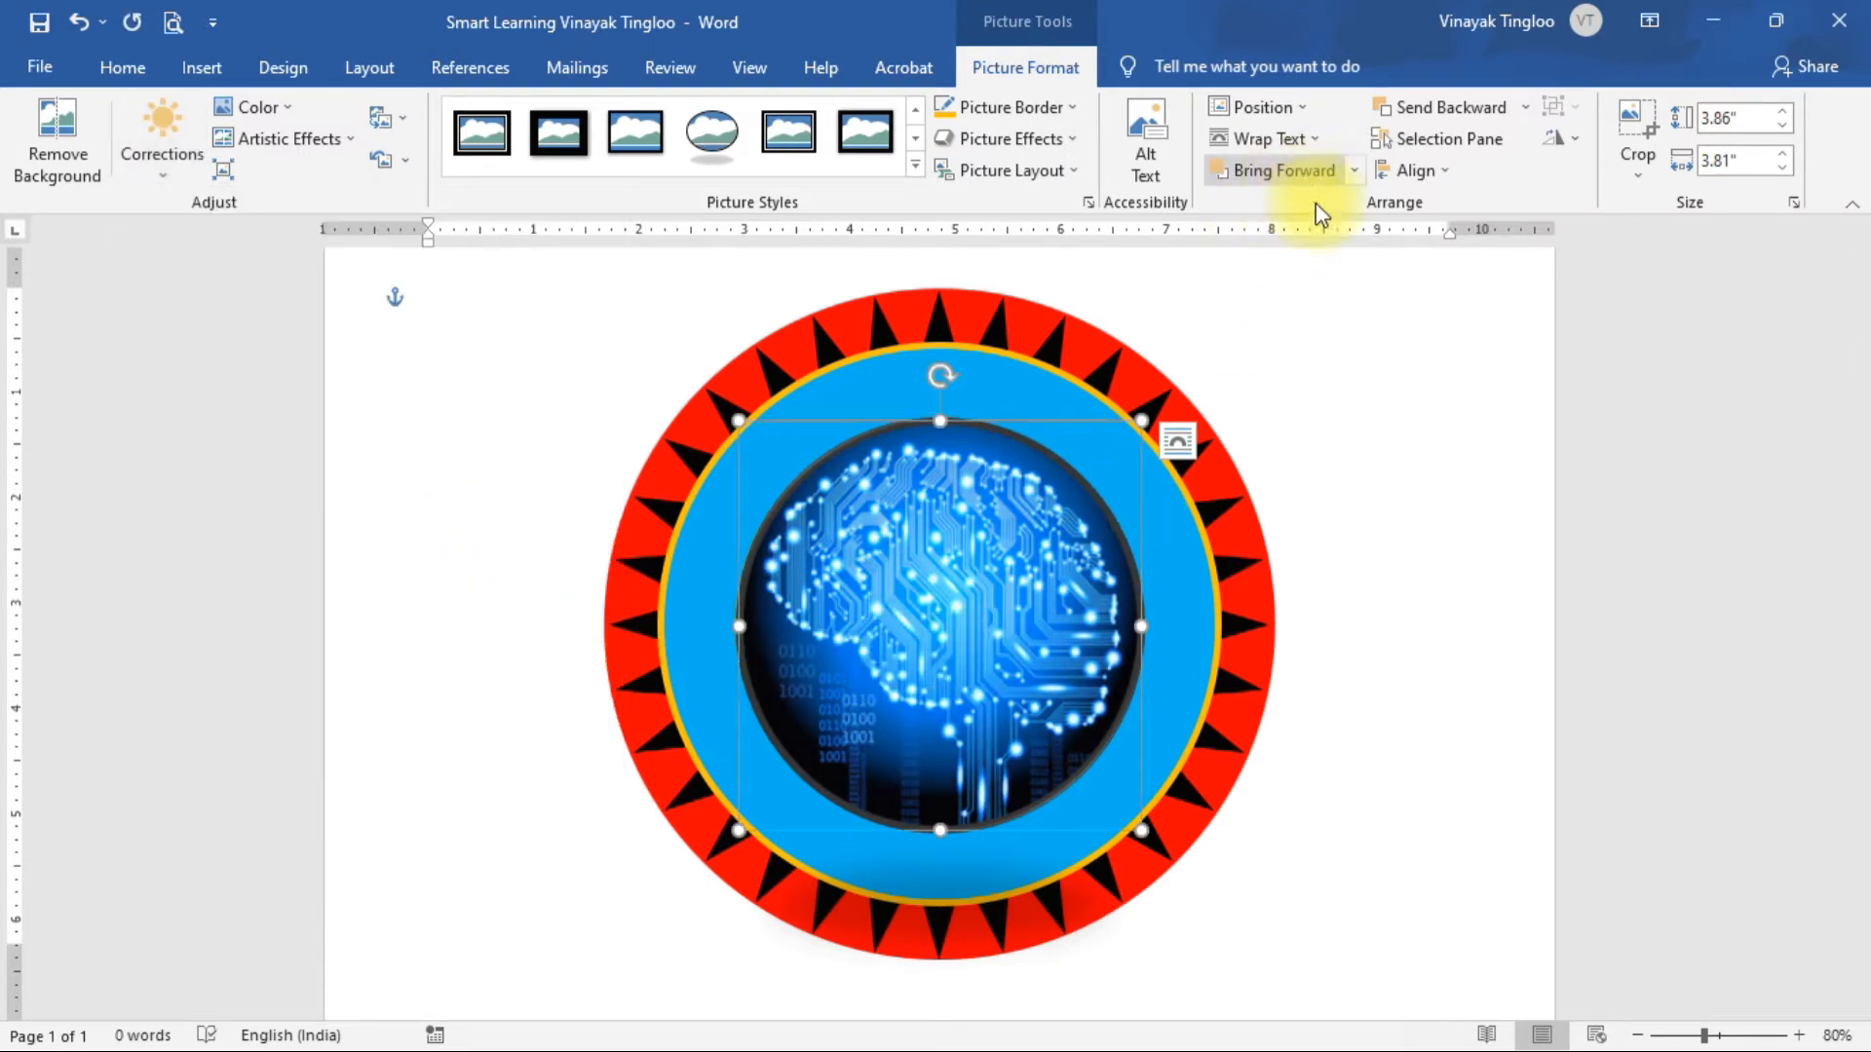
click(1469, 108)
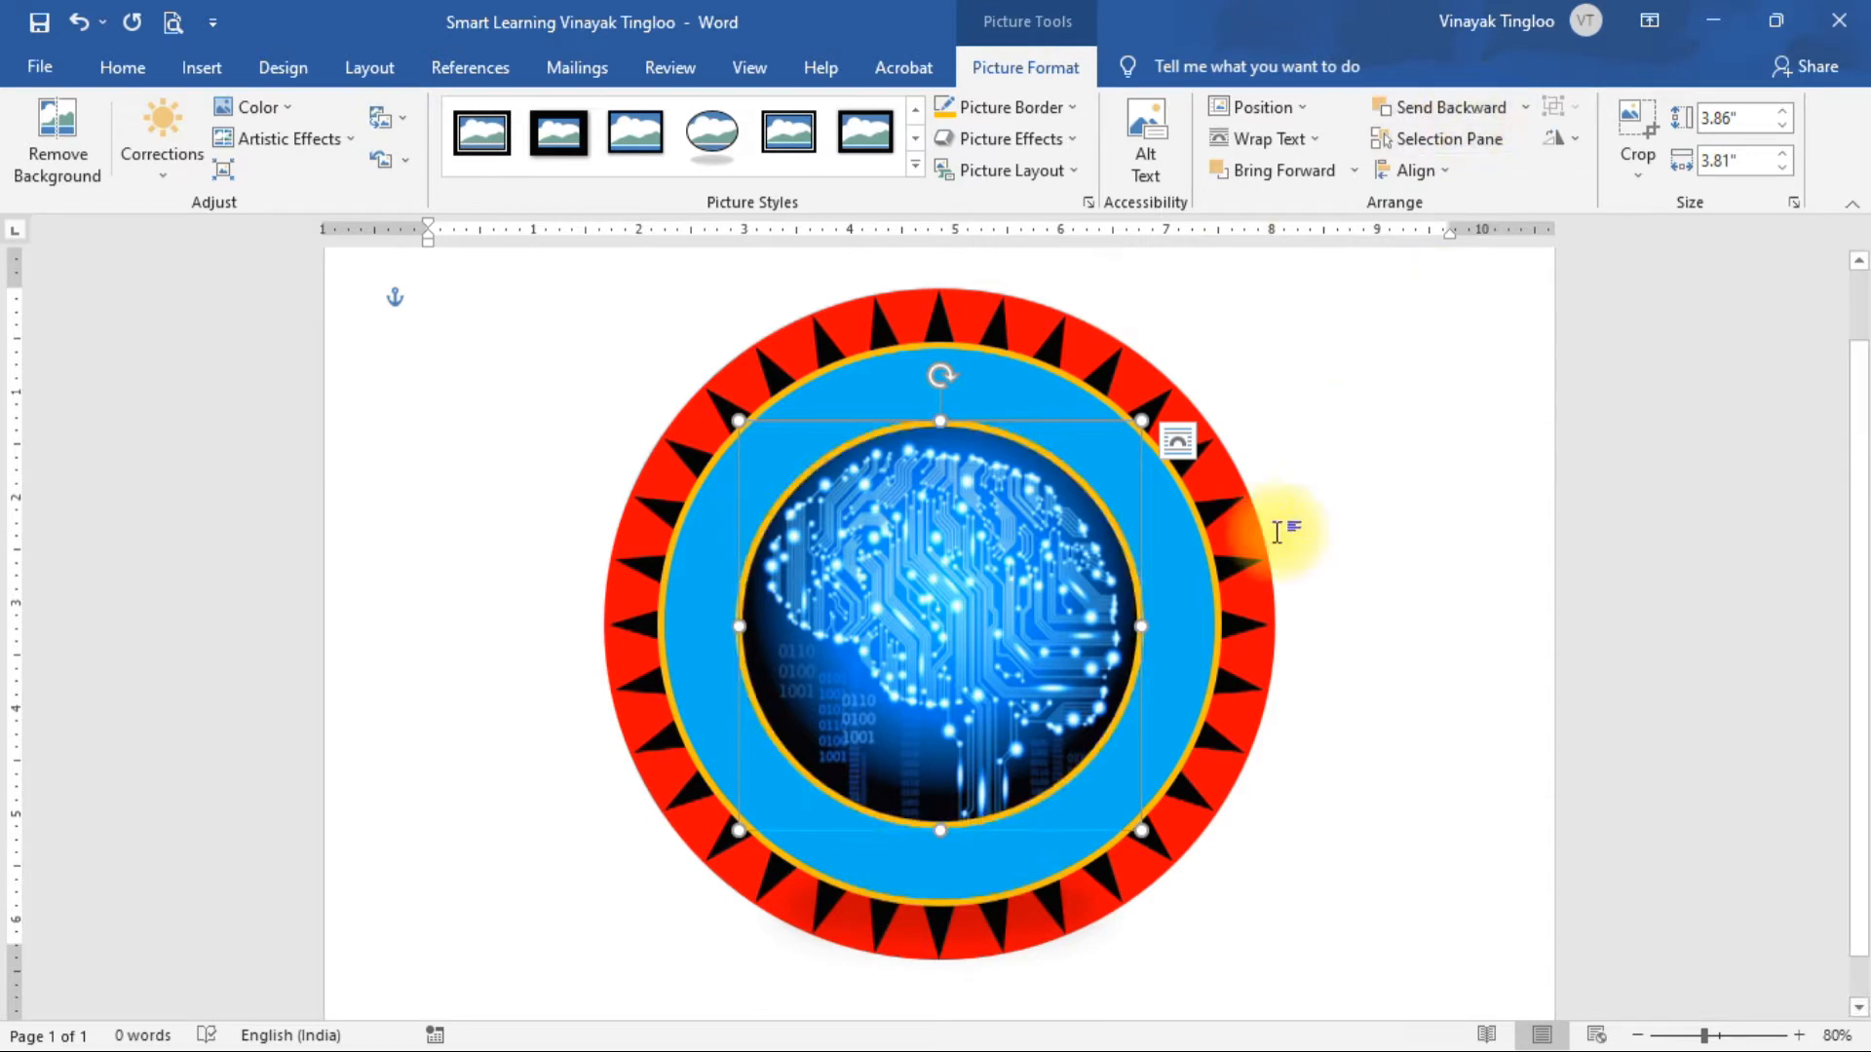
click(1452, 584)
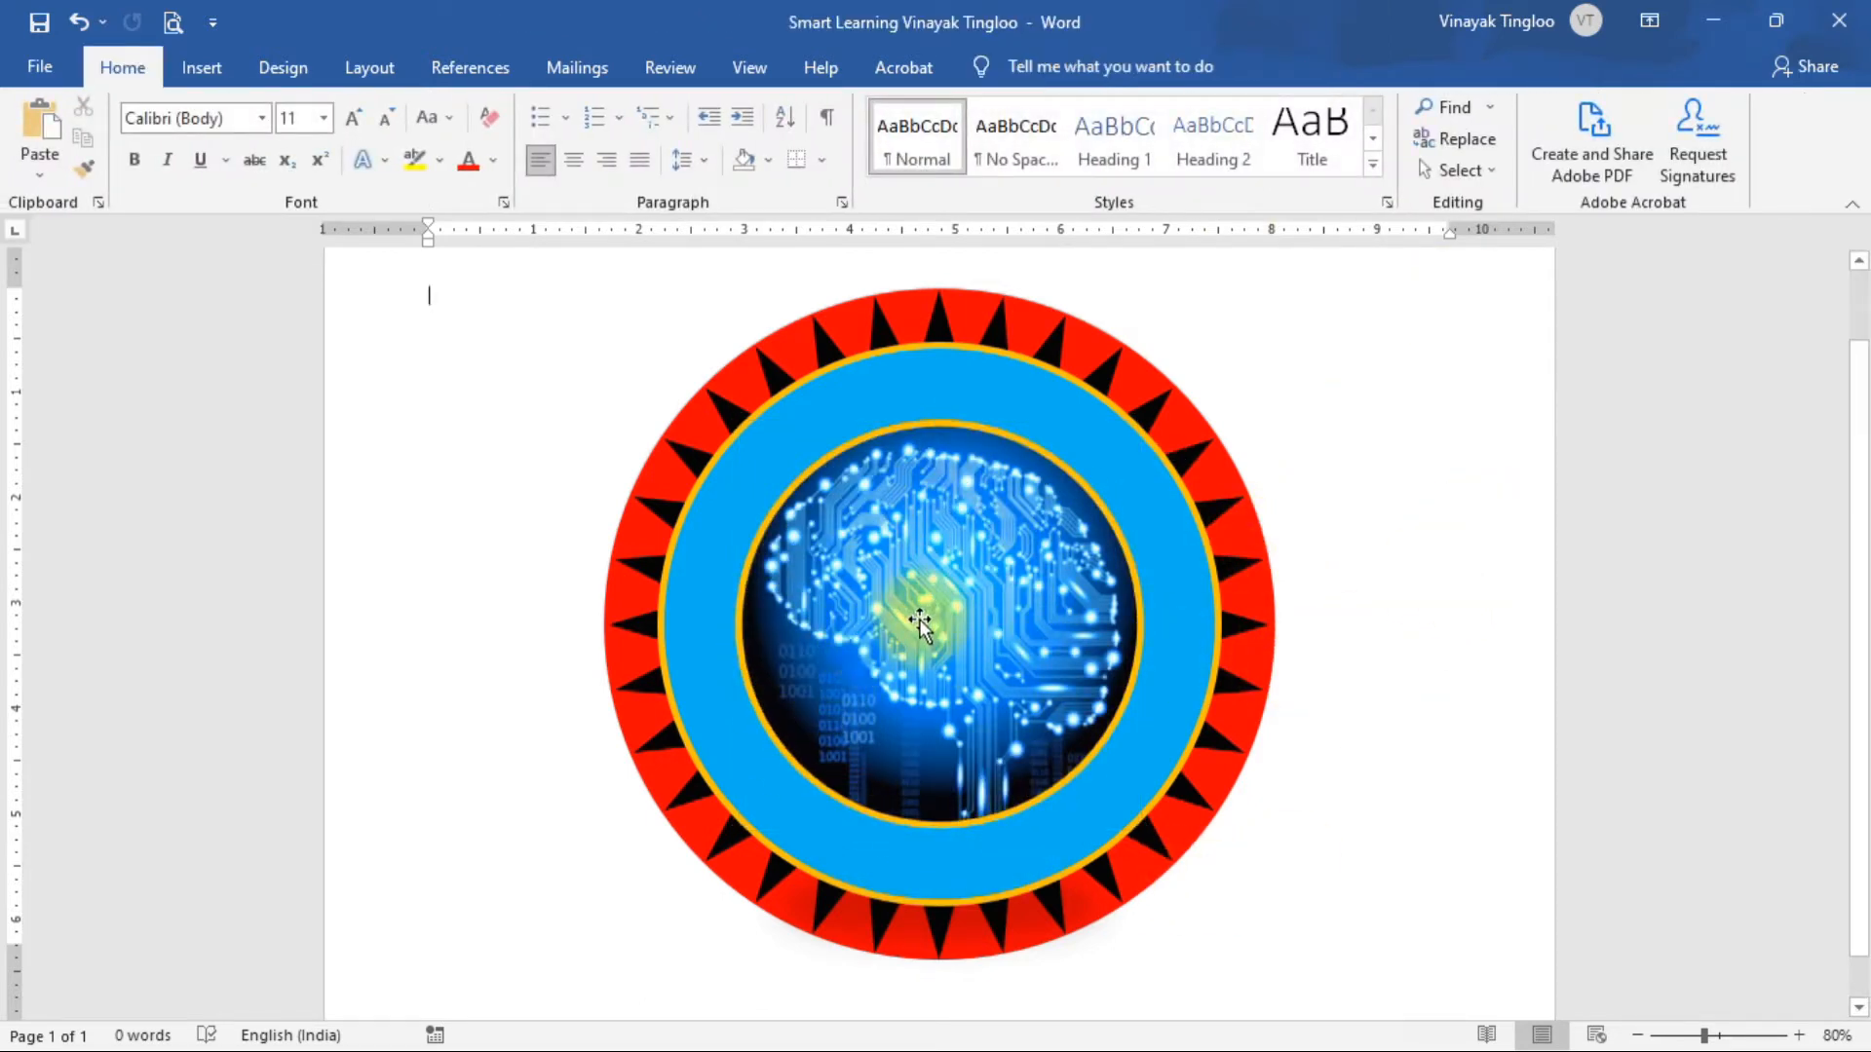
Change the blue donut's fill to the standard green.
click(950, 382)
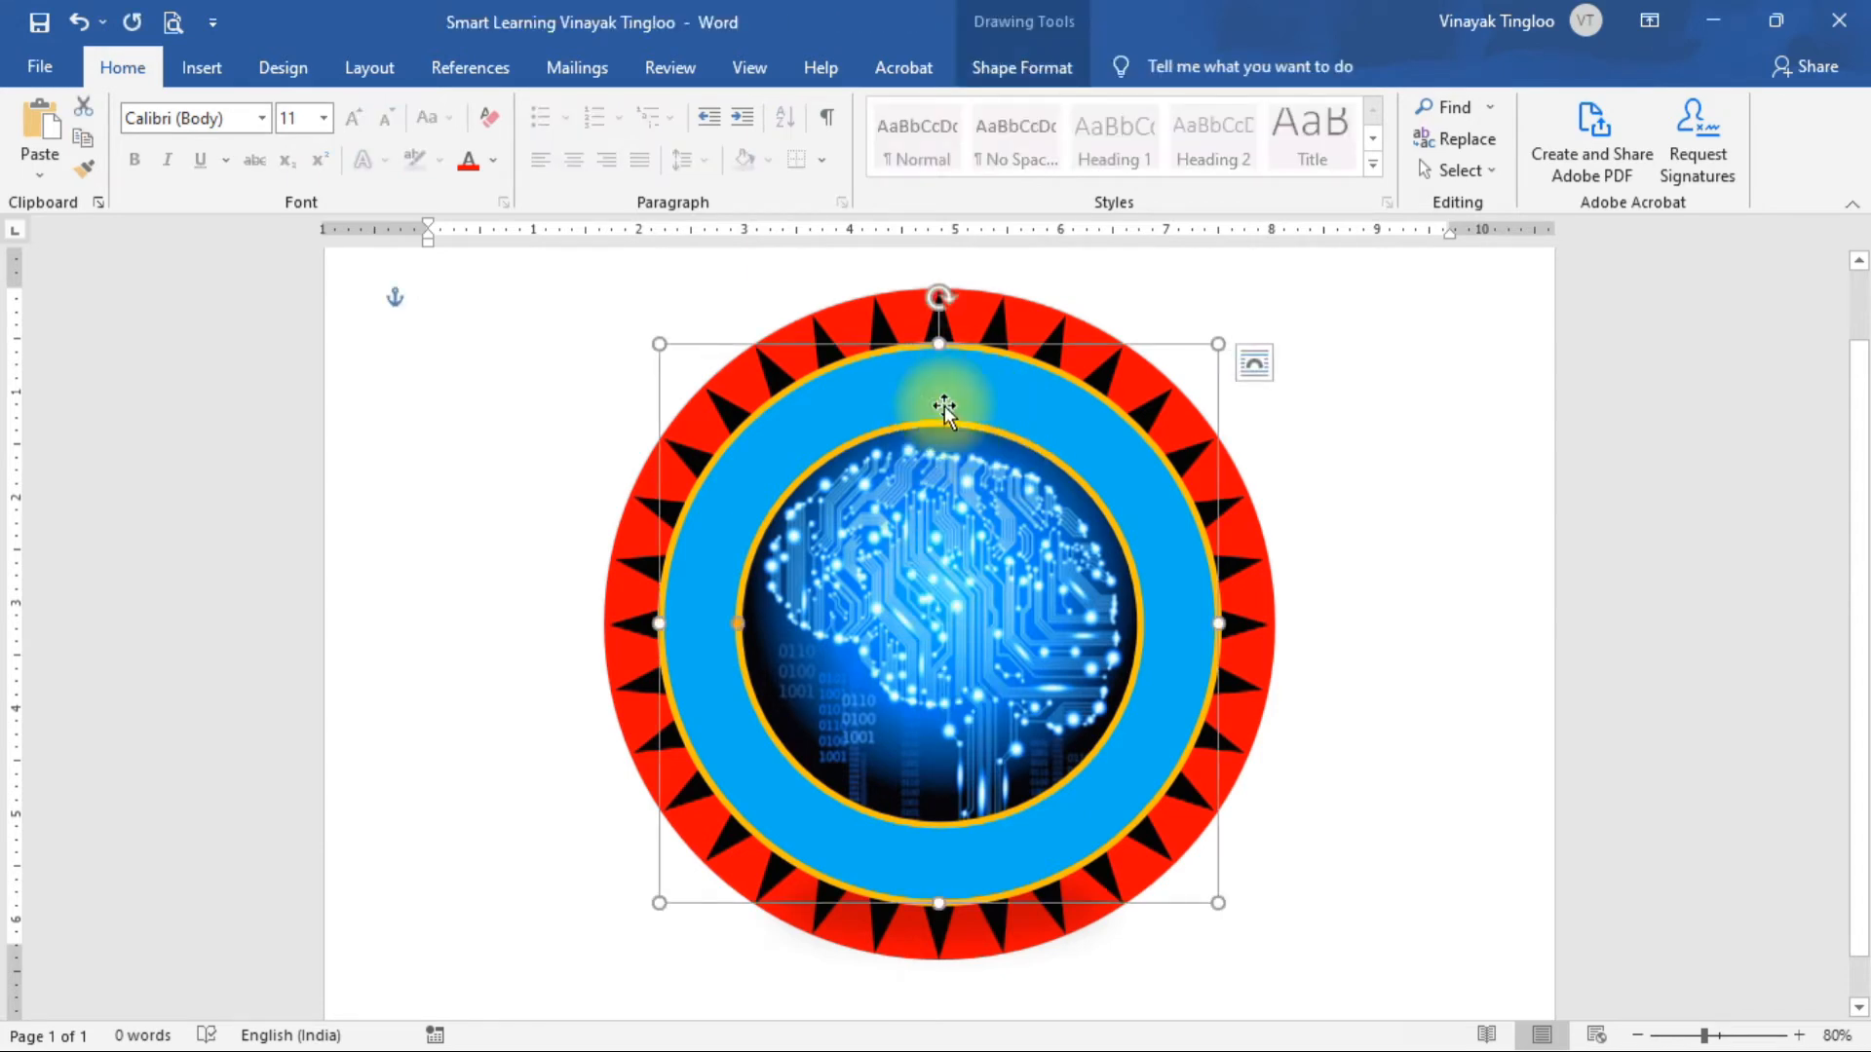
click(1042, 68)
click(640, 109)
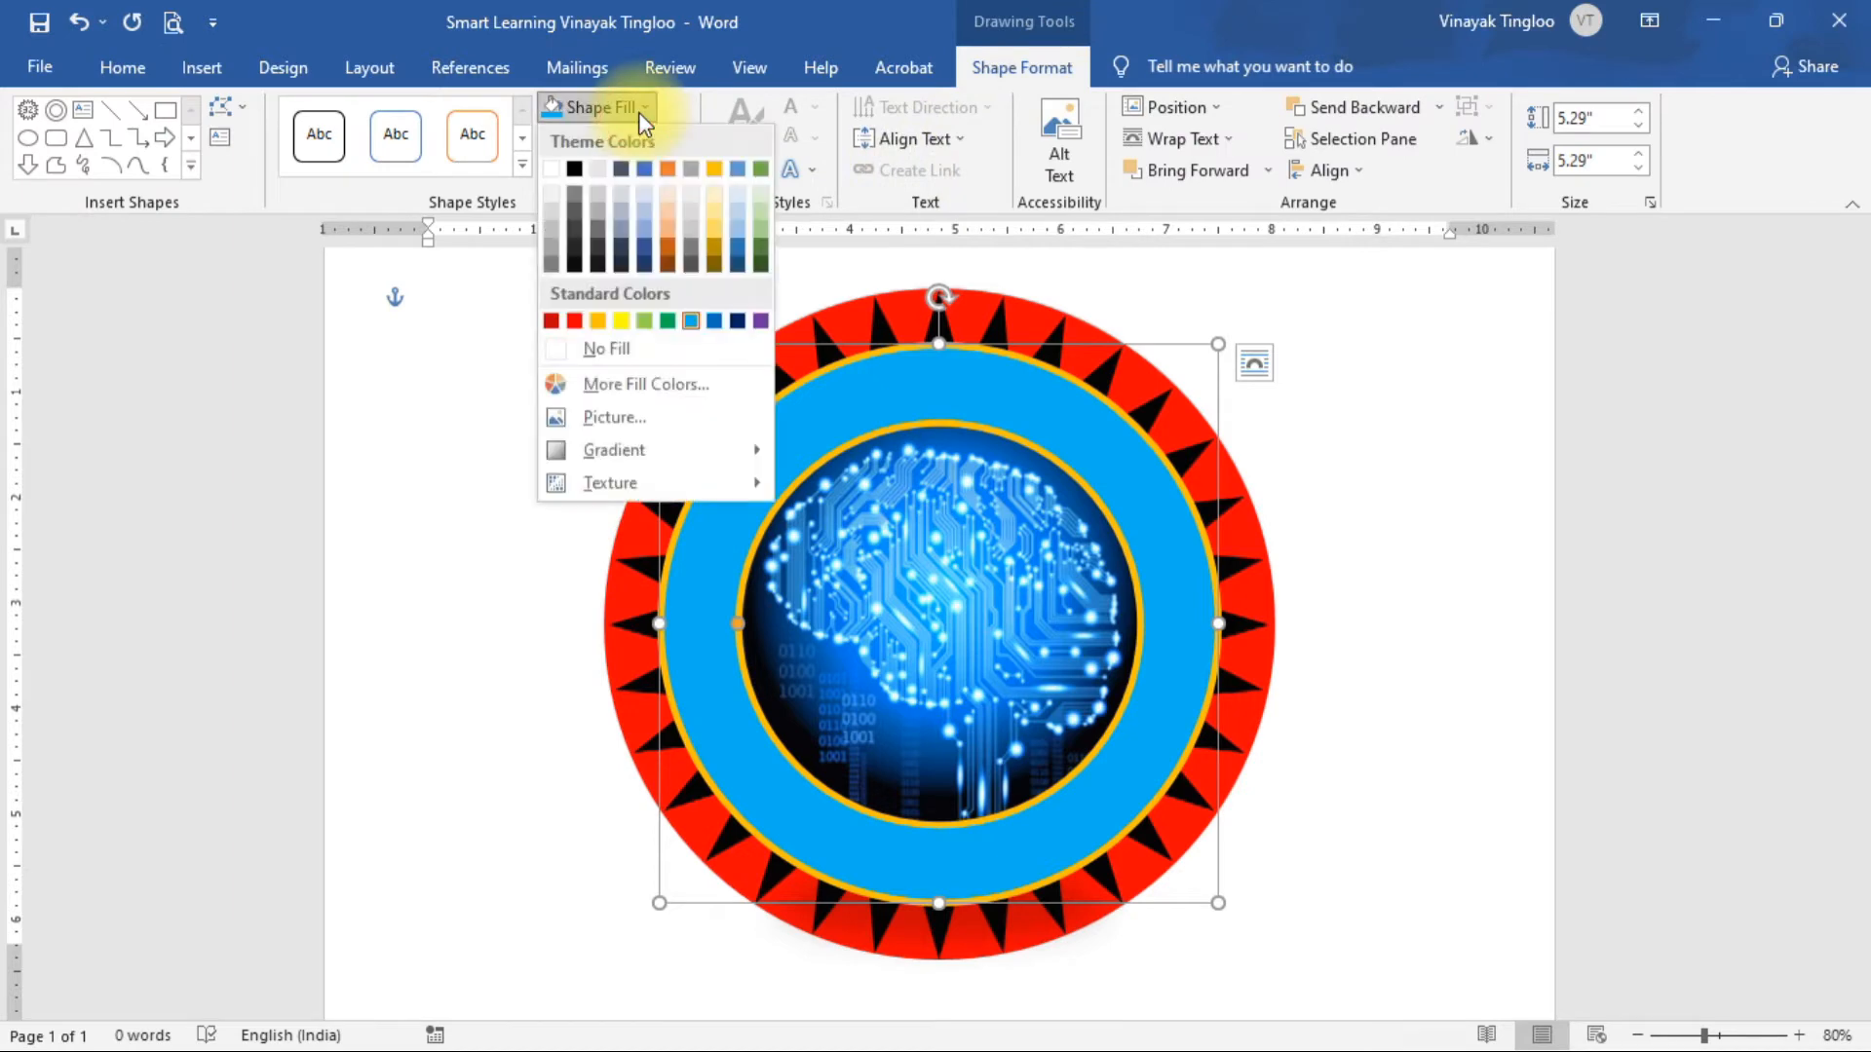
click(668, 321)
click(1378, 465)
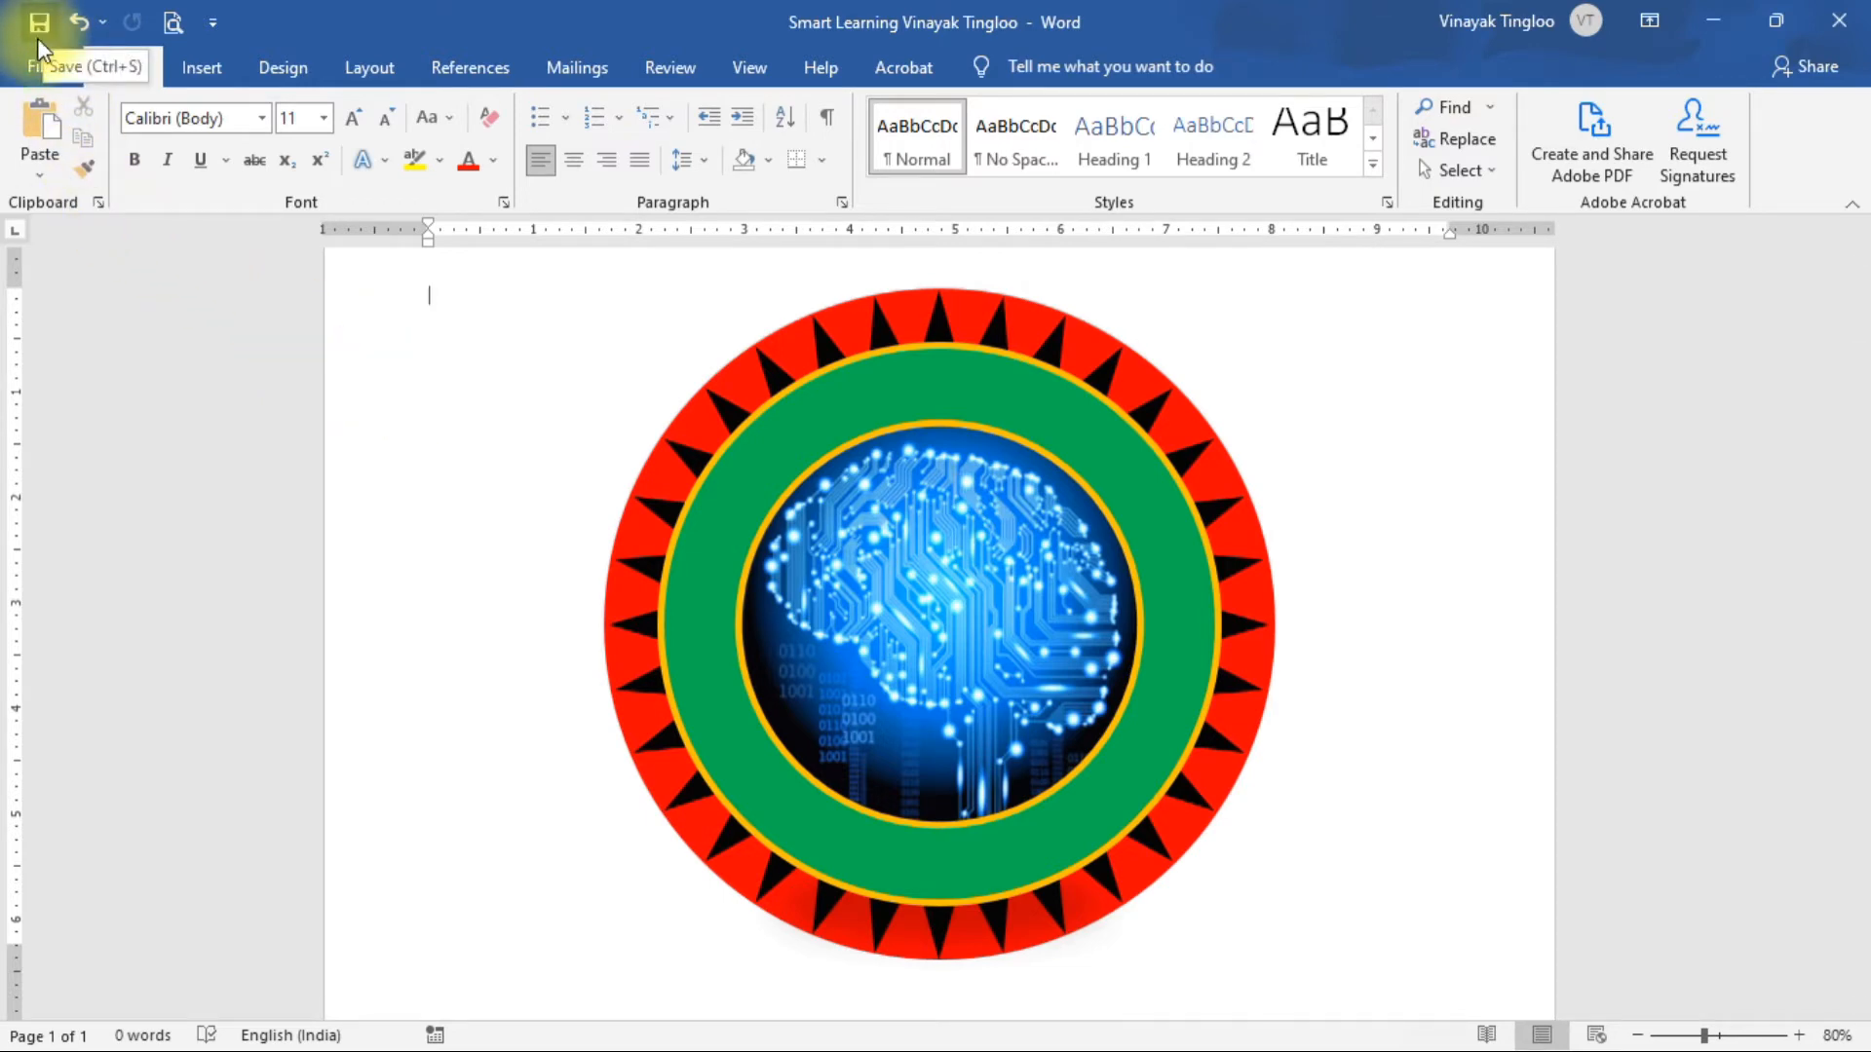
click(37, 70)
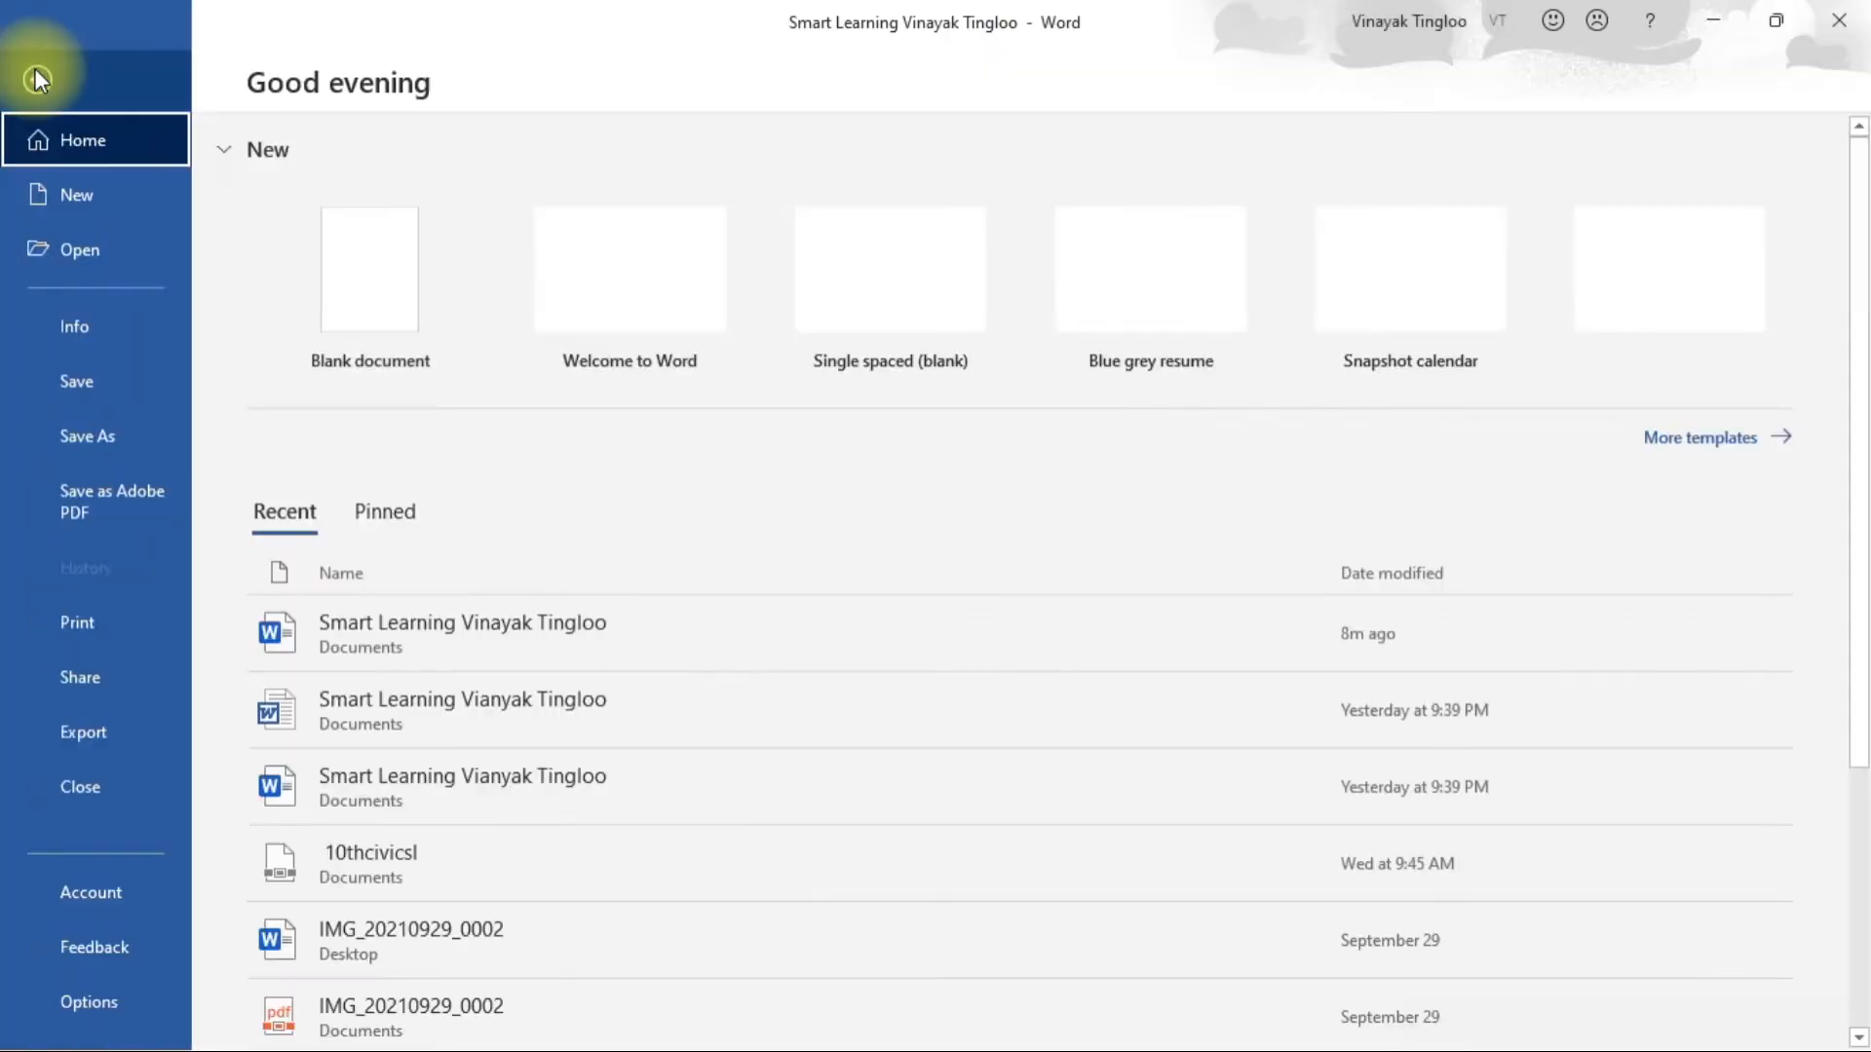
click(36, 80)
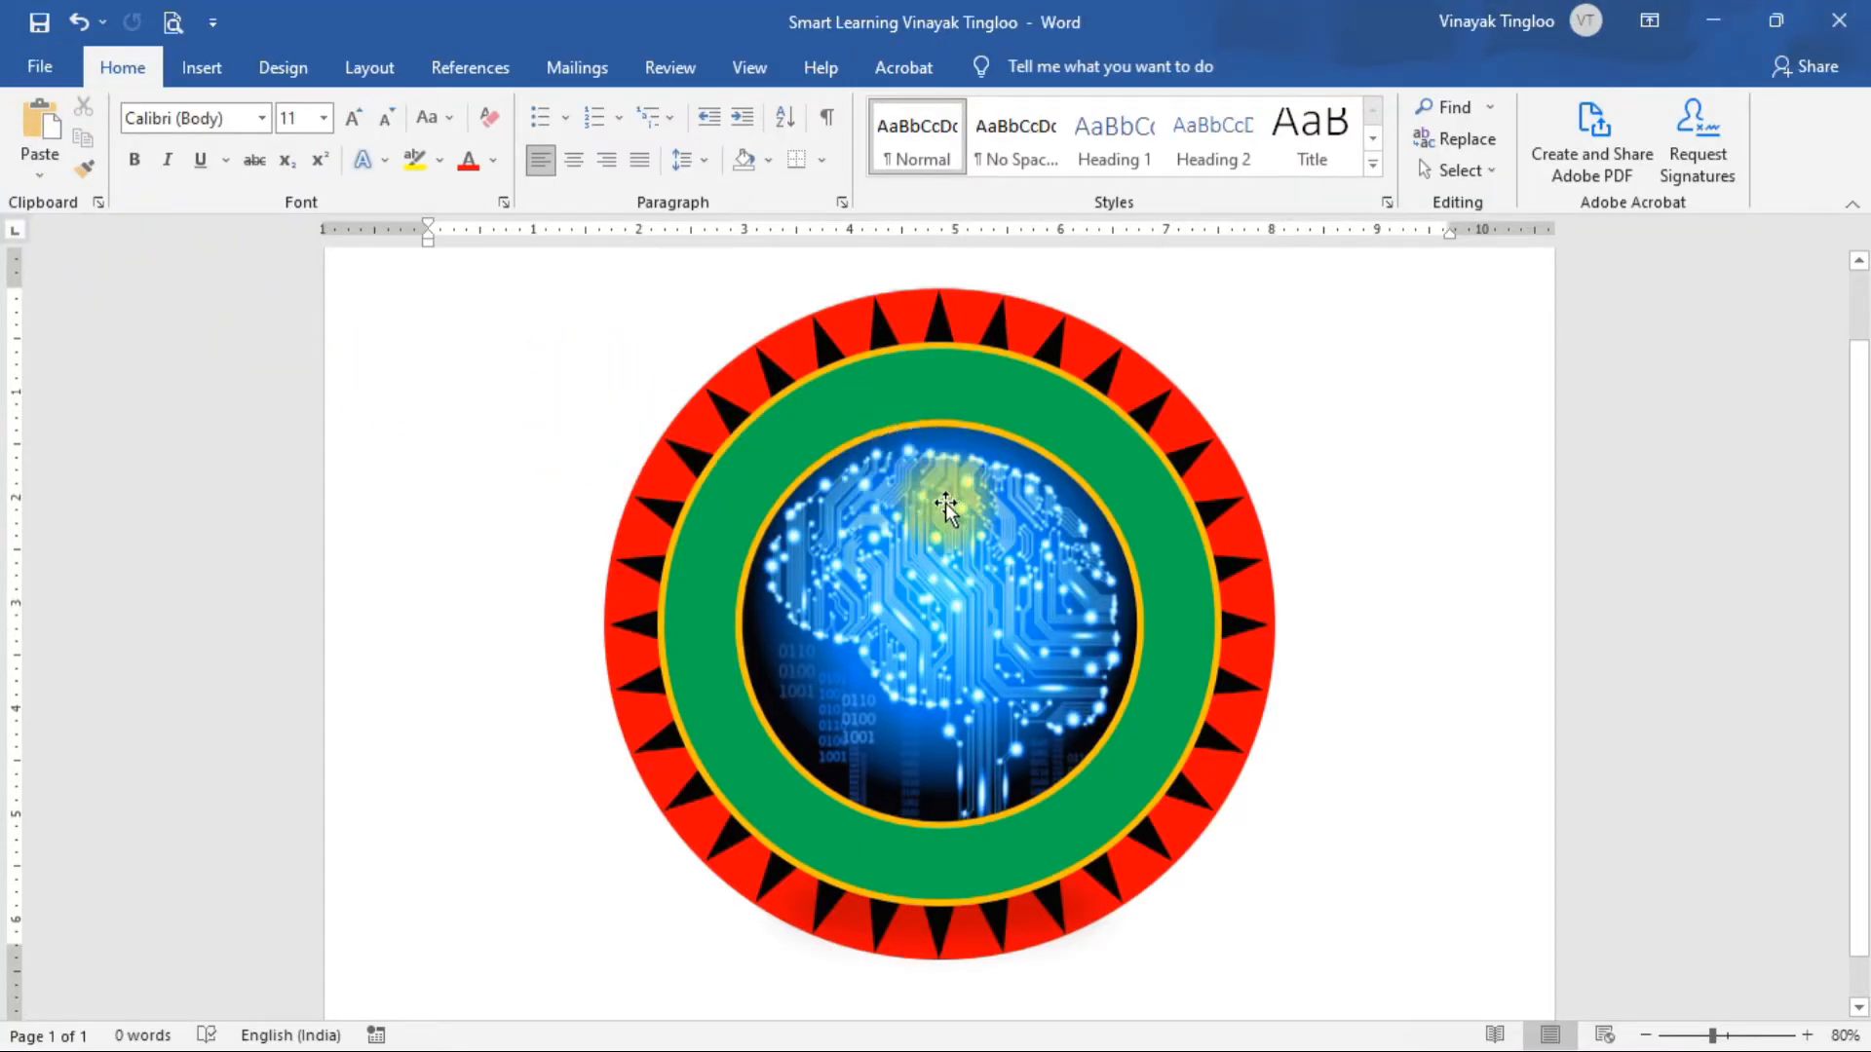
click(207, 72)
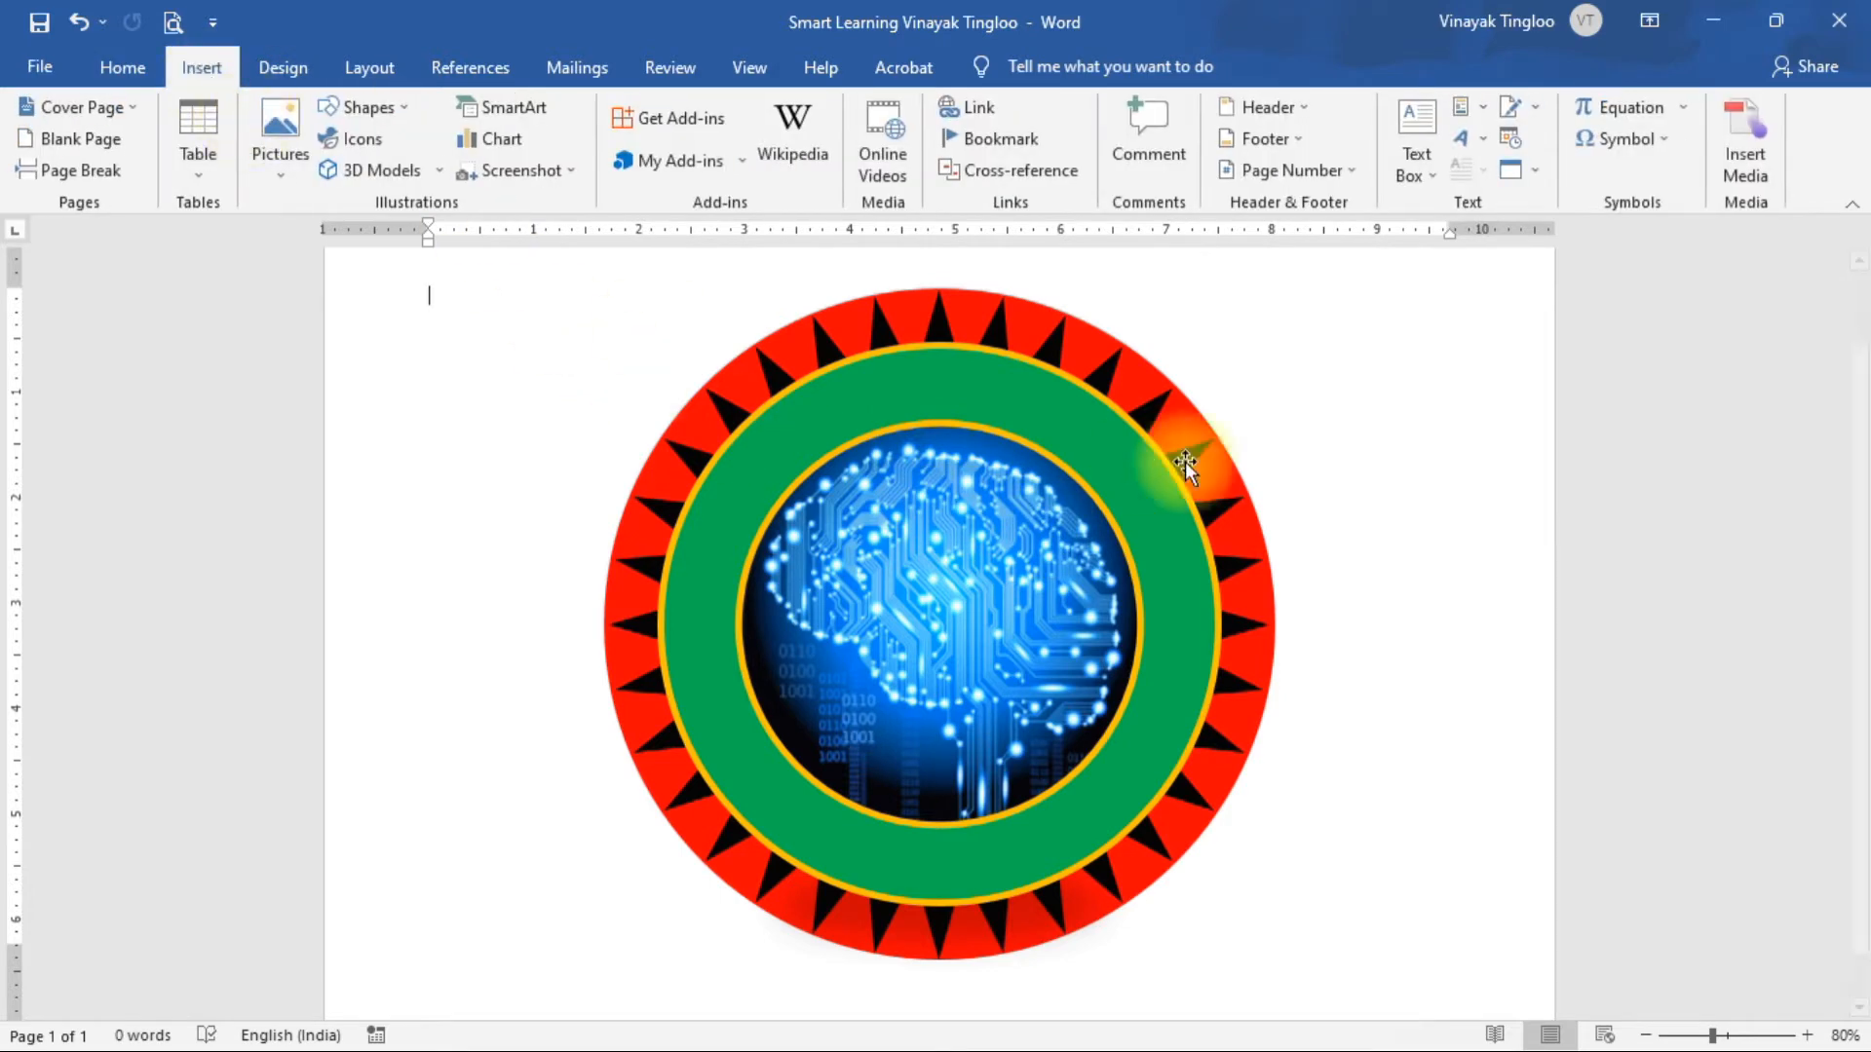
click(1482, 138)
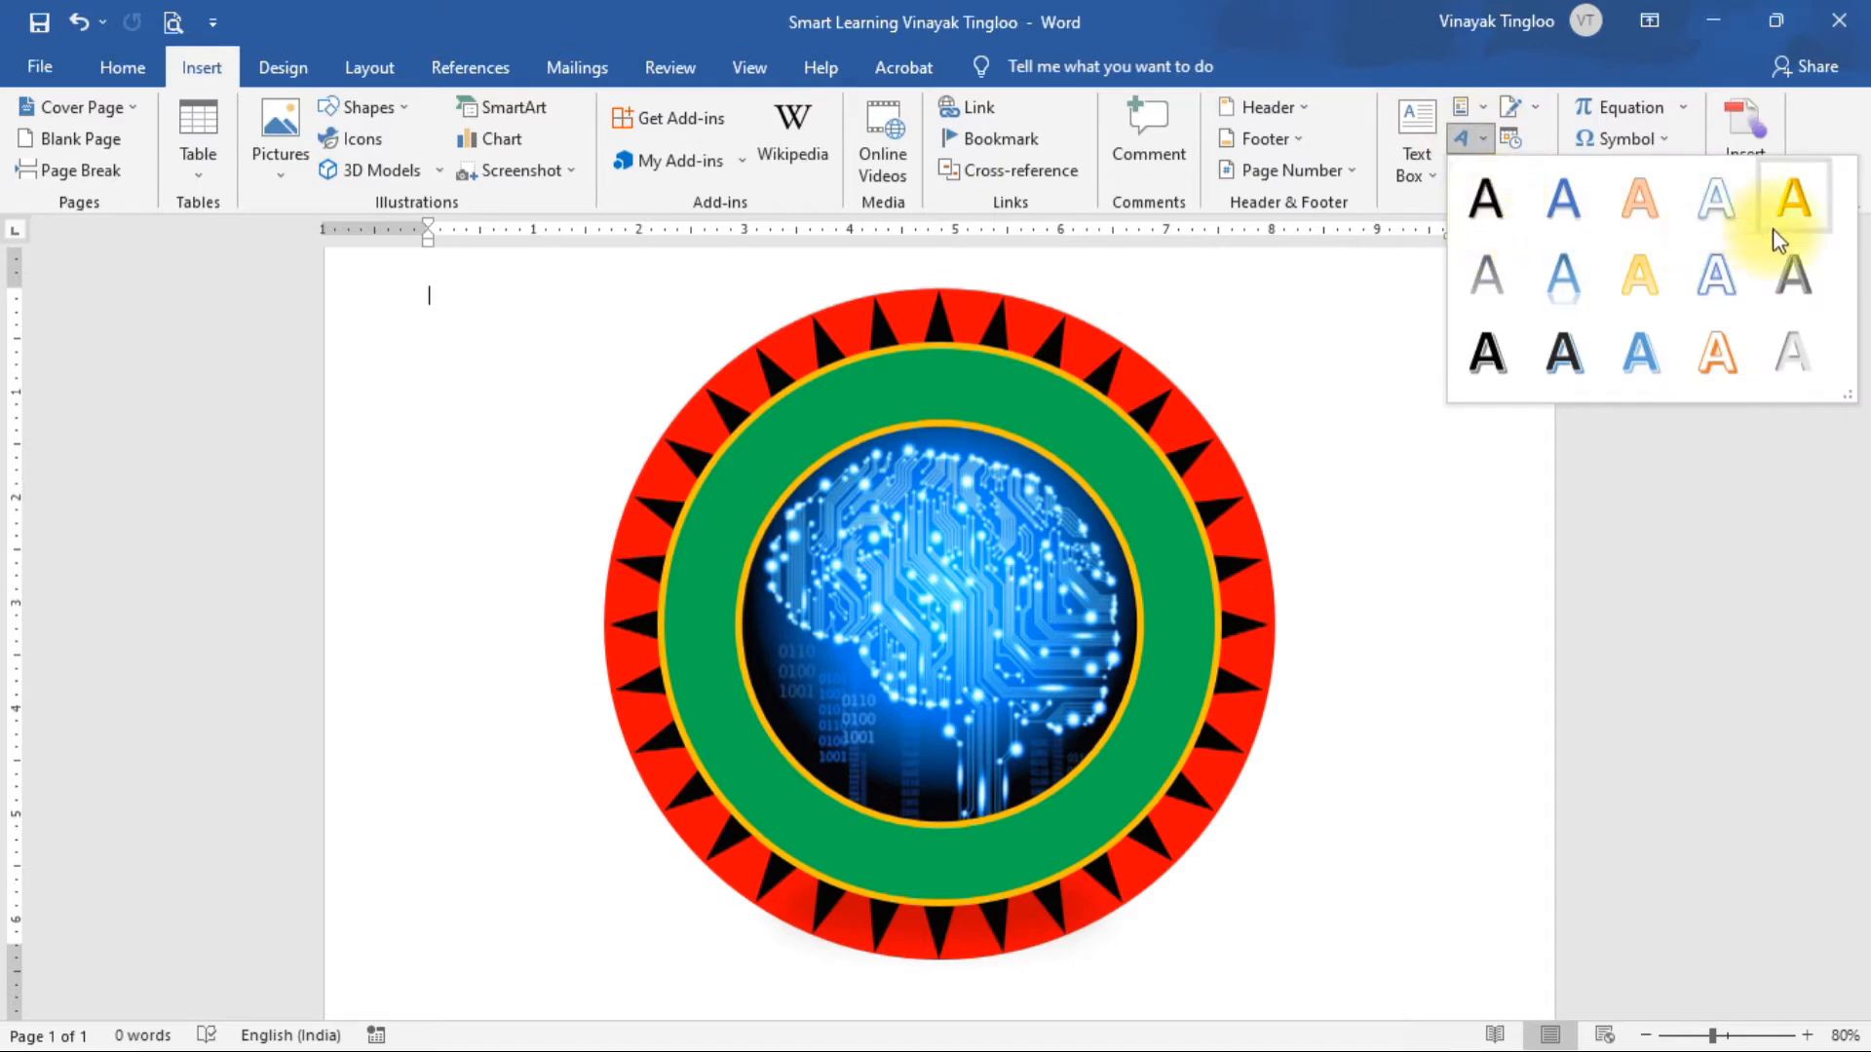
click(1621, 329)
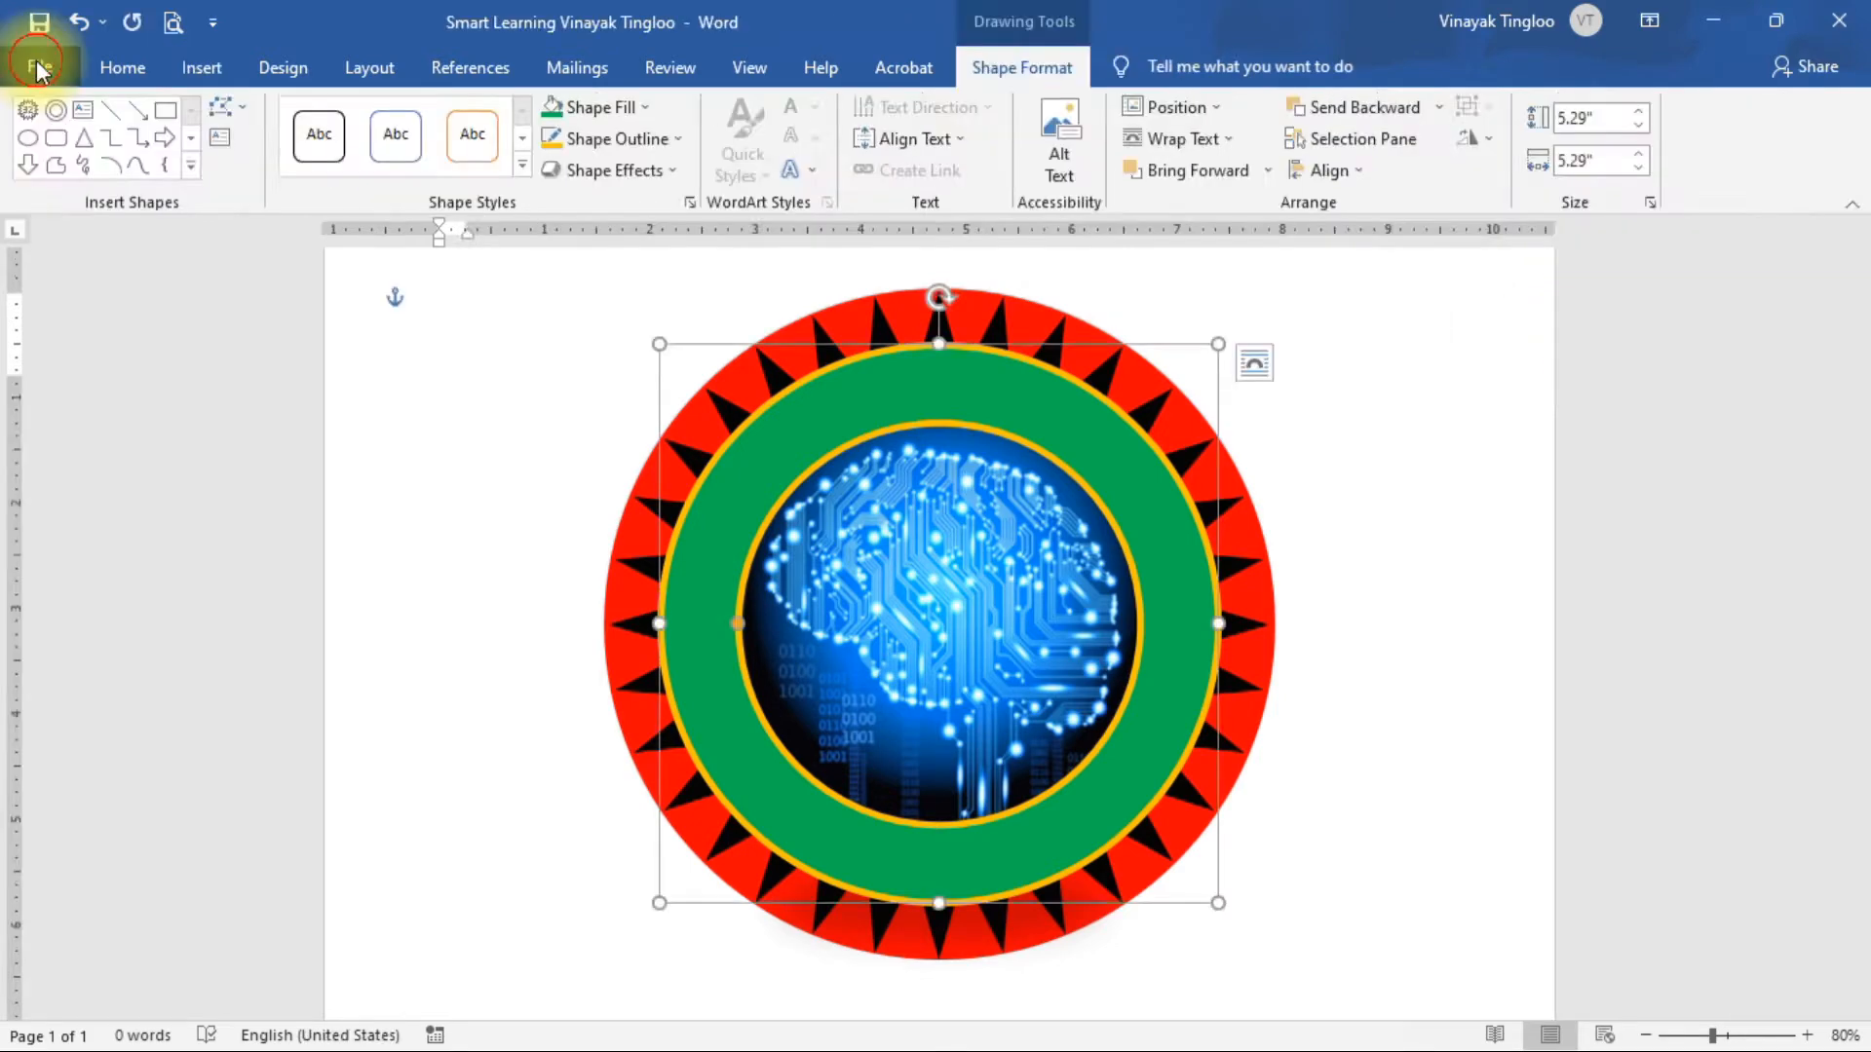
Save the document to the Desktop as a Word 97-2003 Document, turning off the compatibility check when saving and accepting the conversion.
click(37, 69)
click(76, 440)
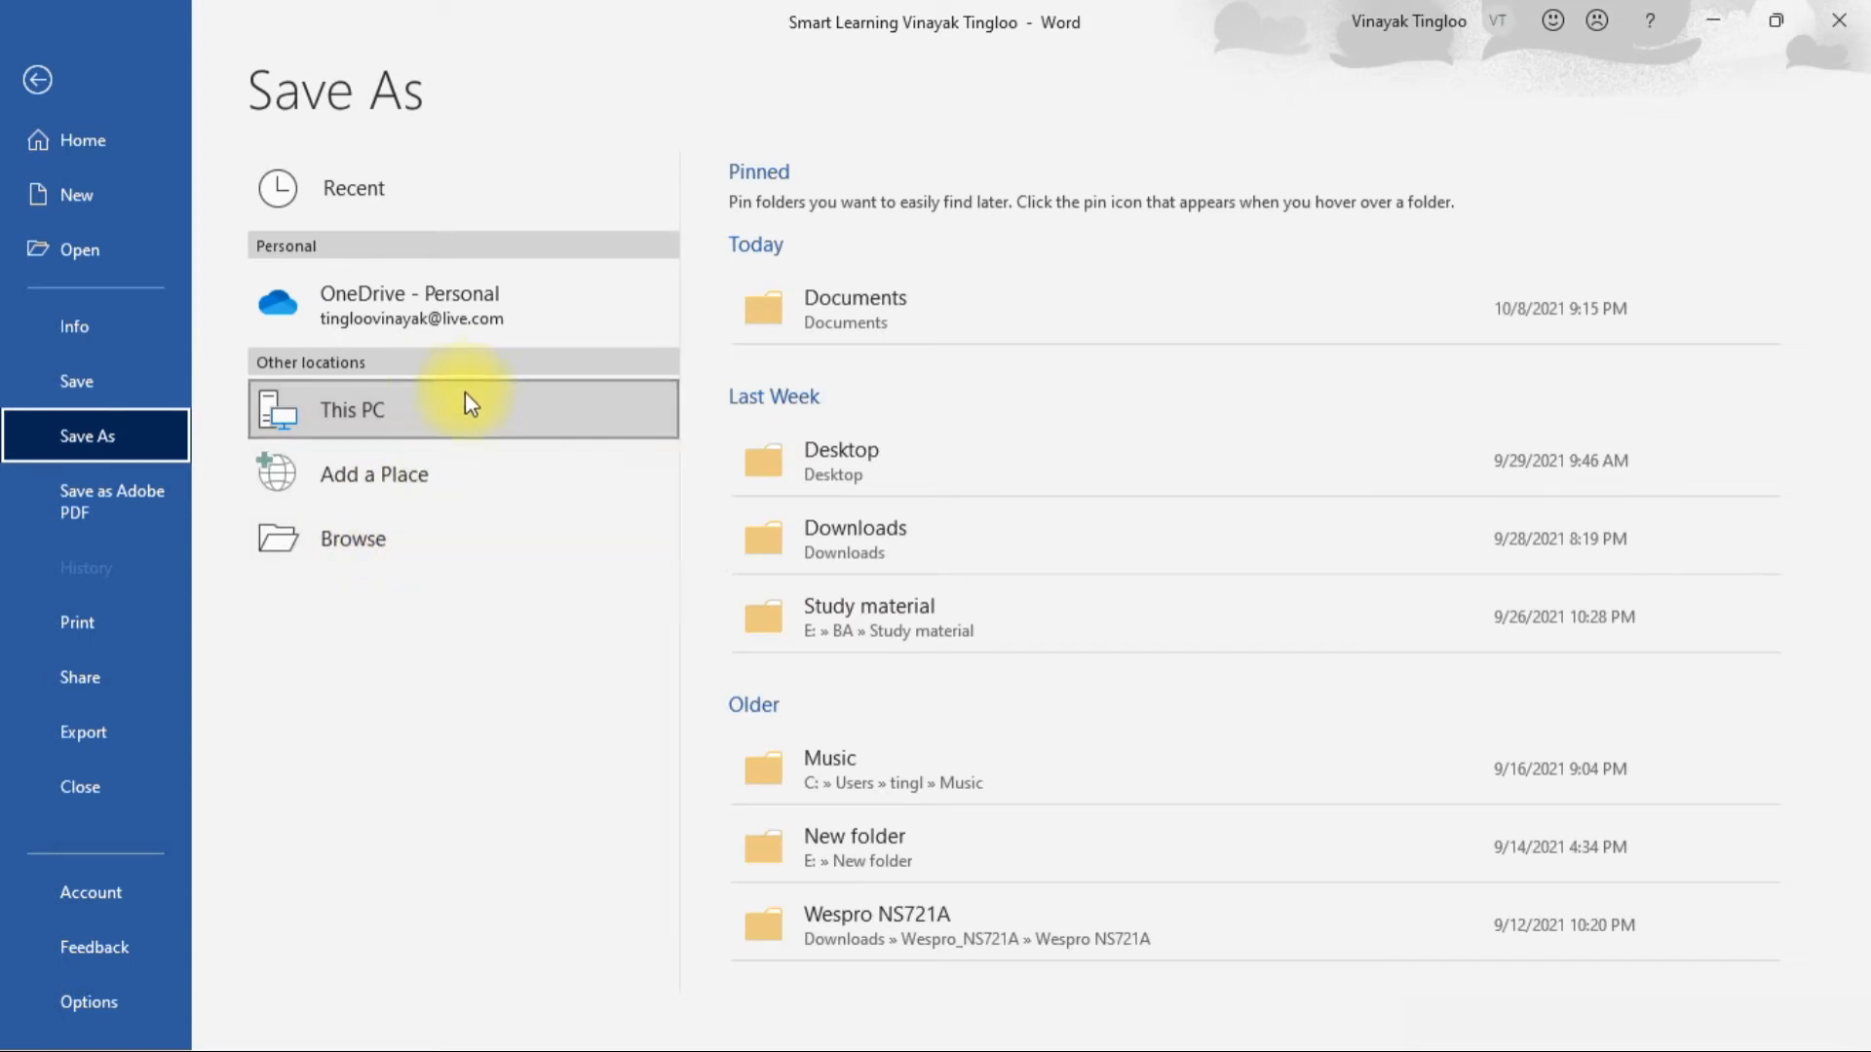
click(329, 544)
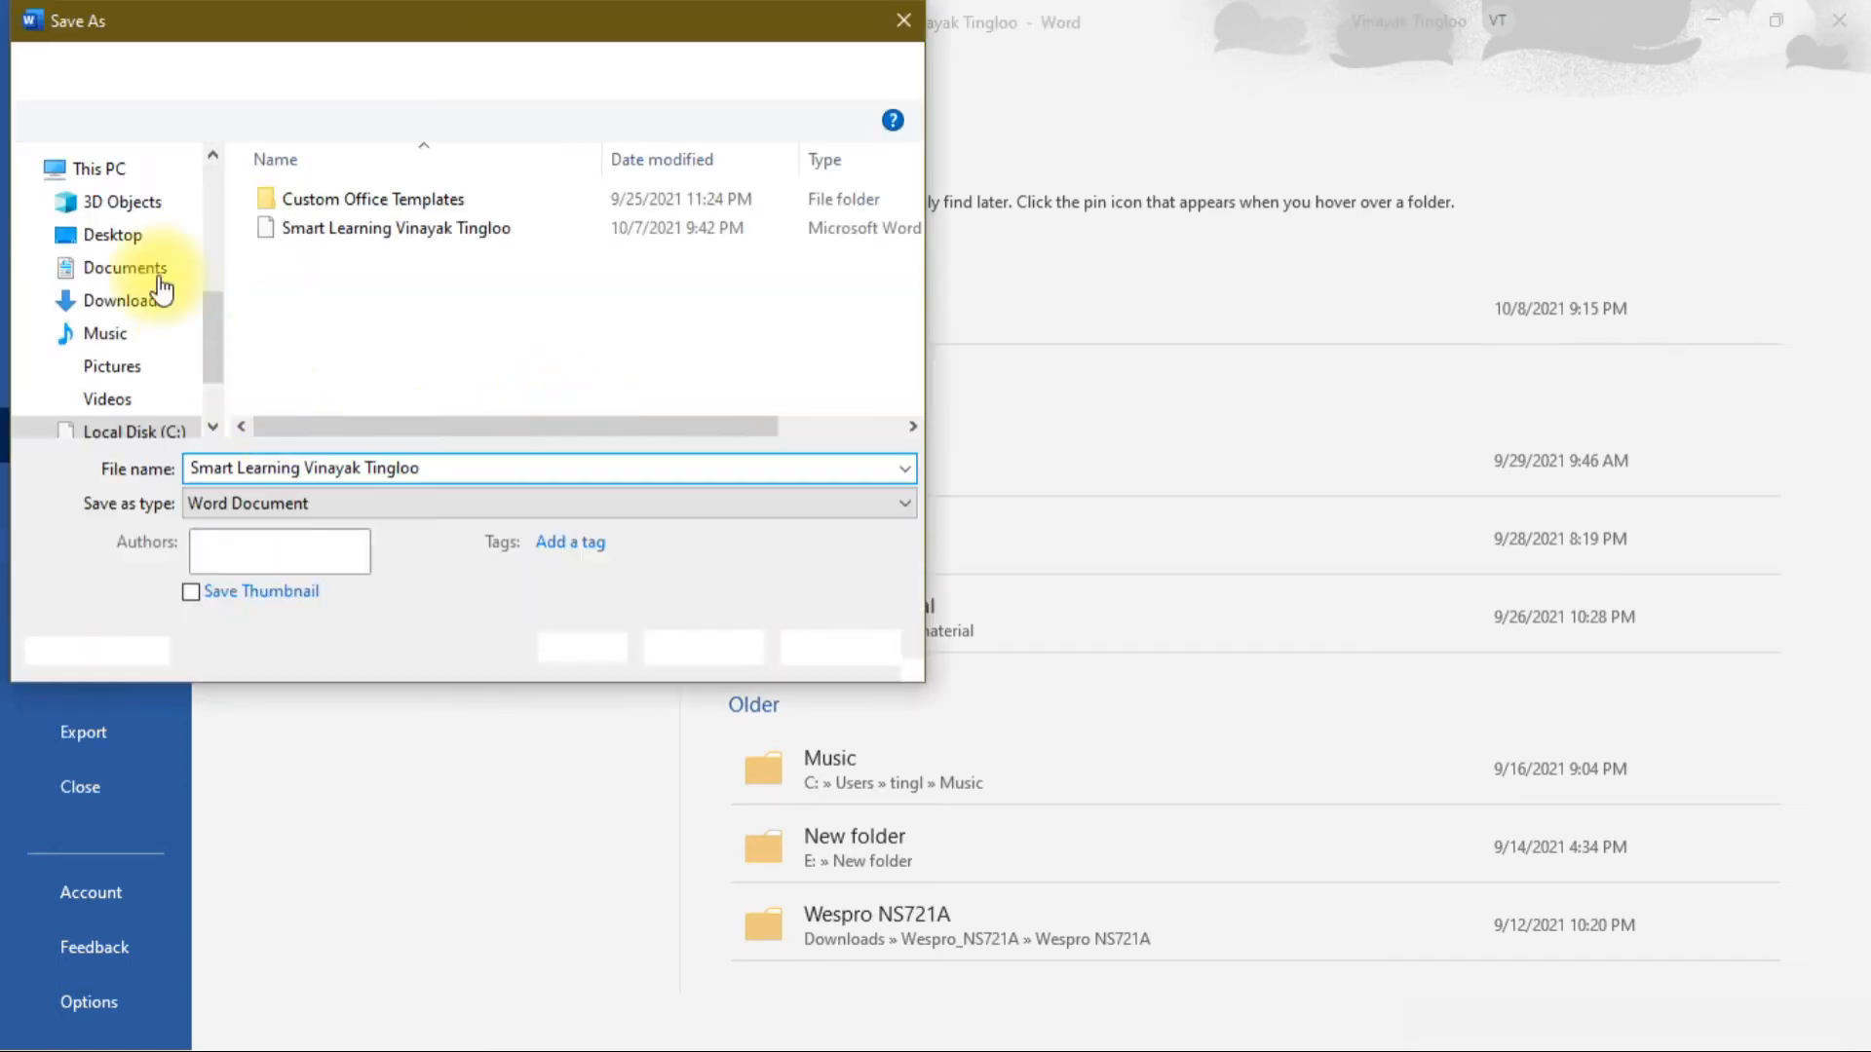
click(124, 236)
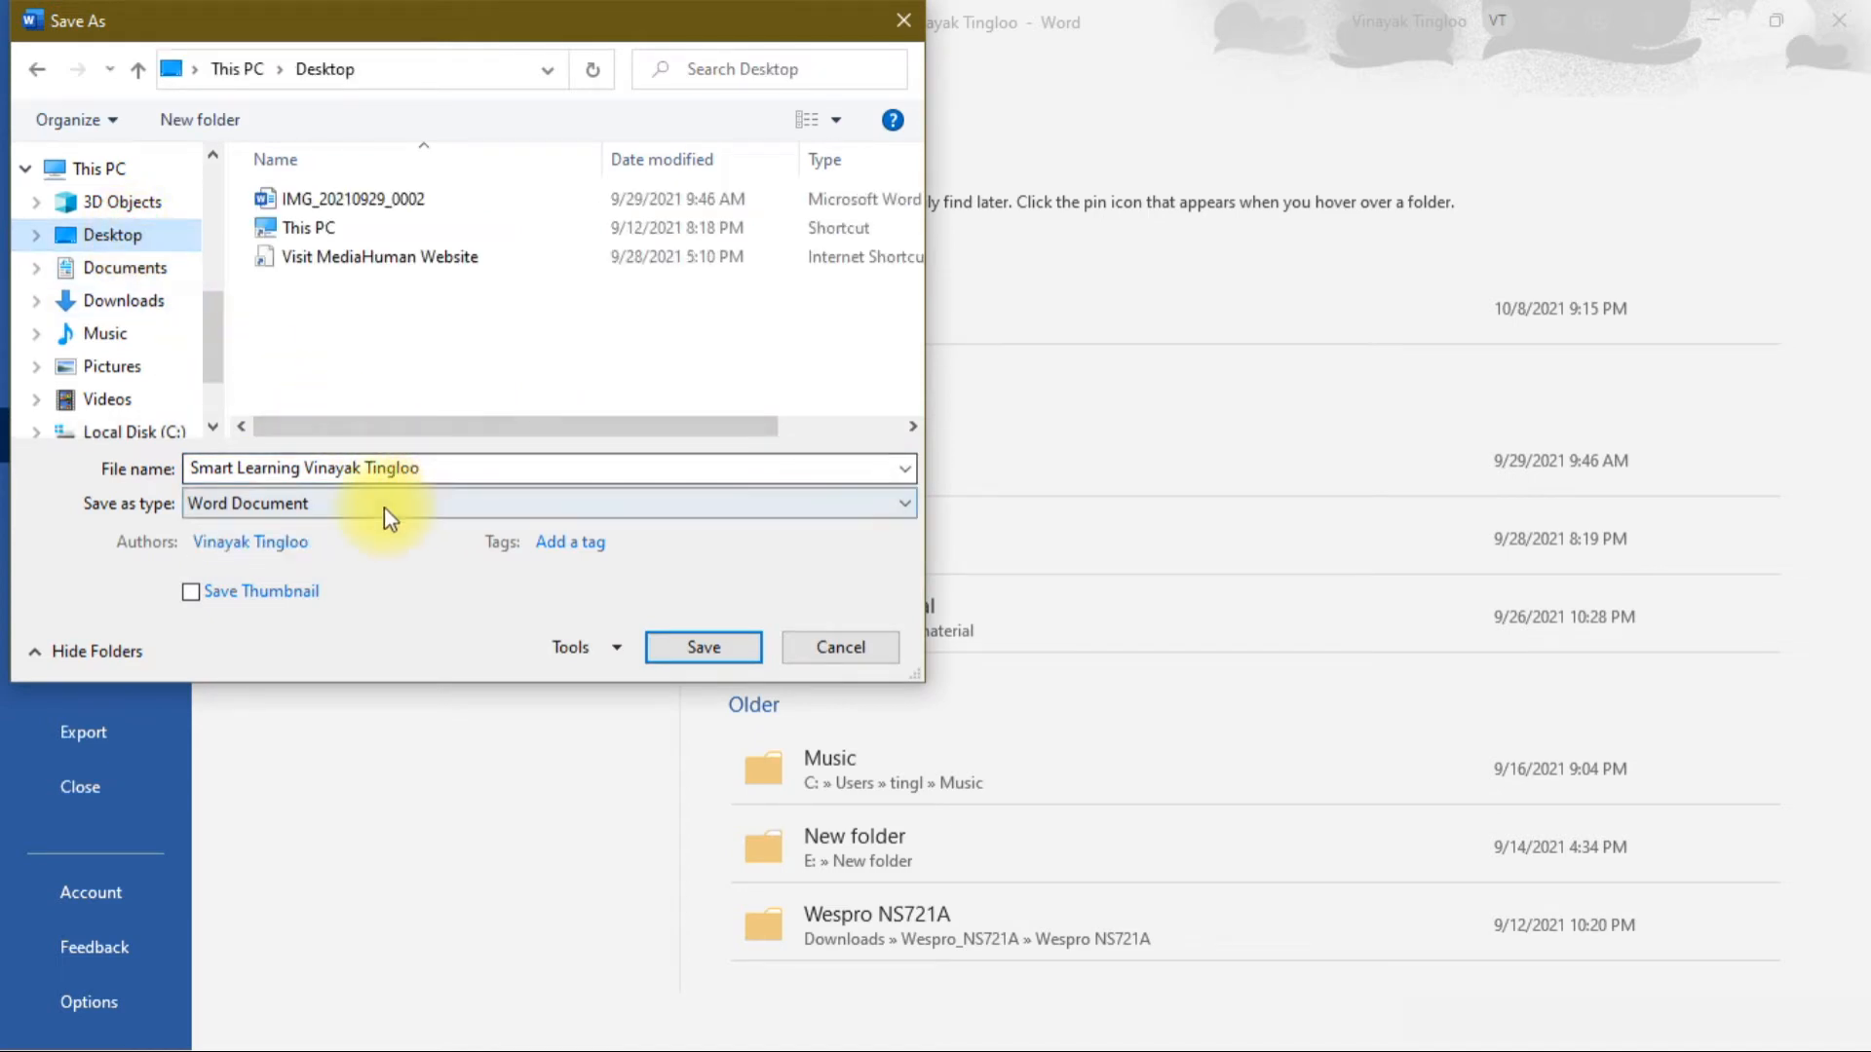
click(387, 515)
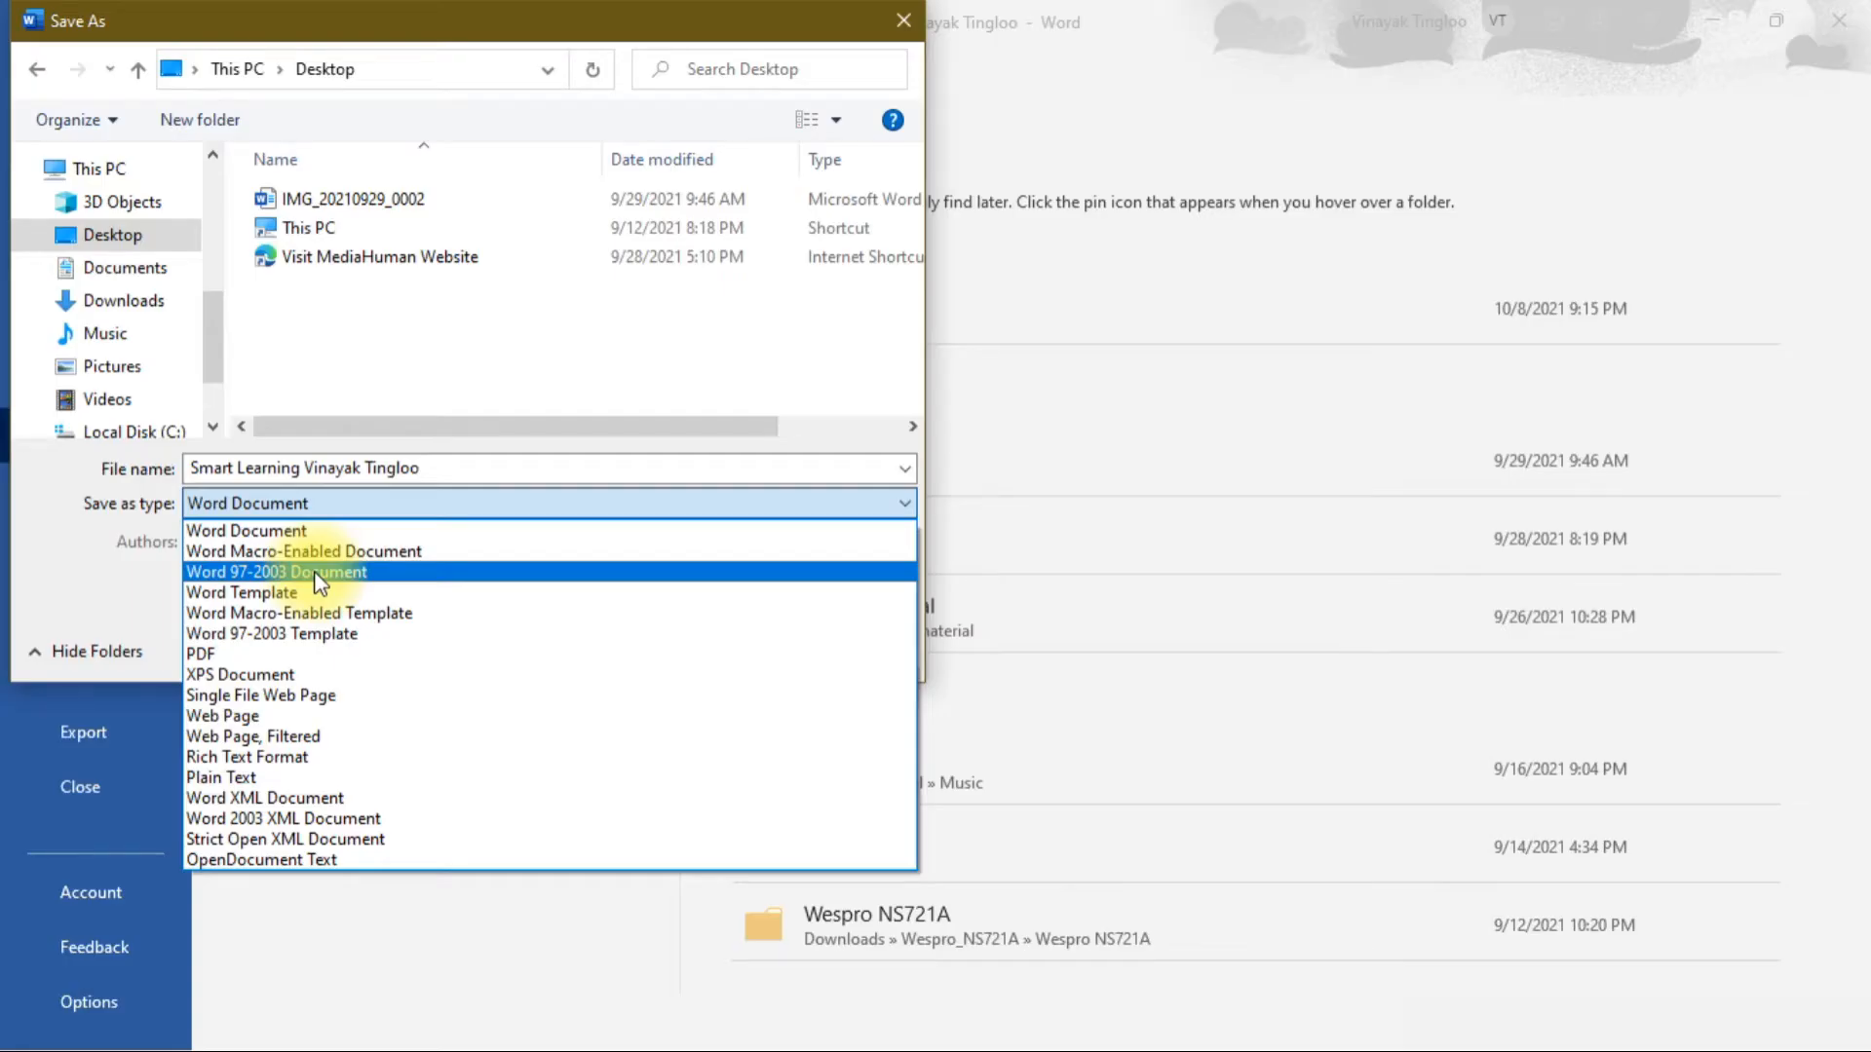
click(315, 573)
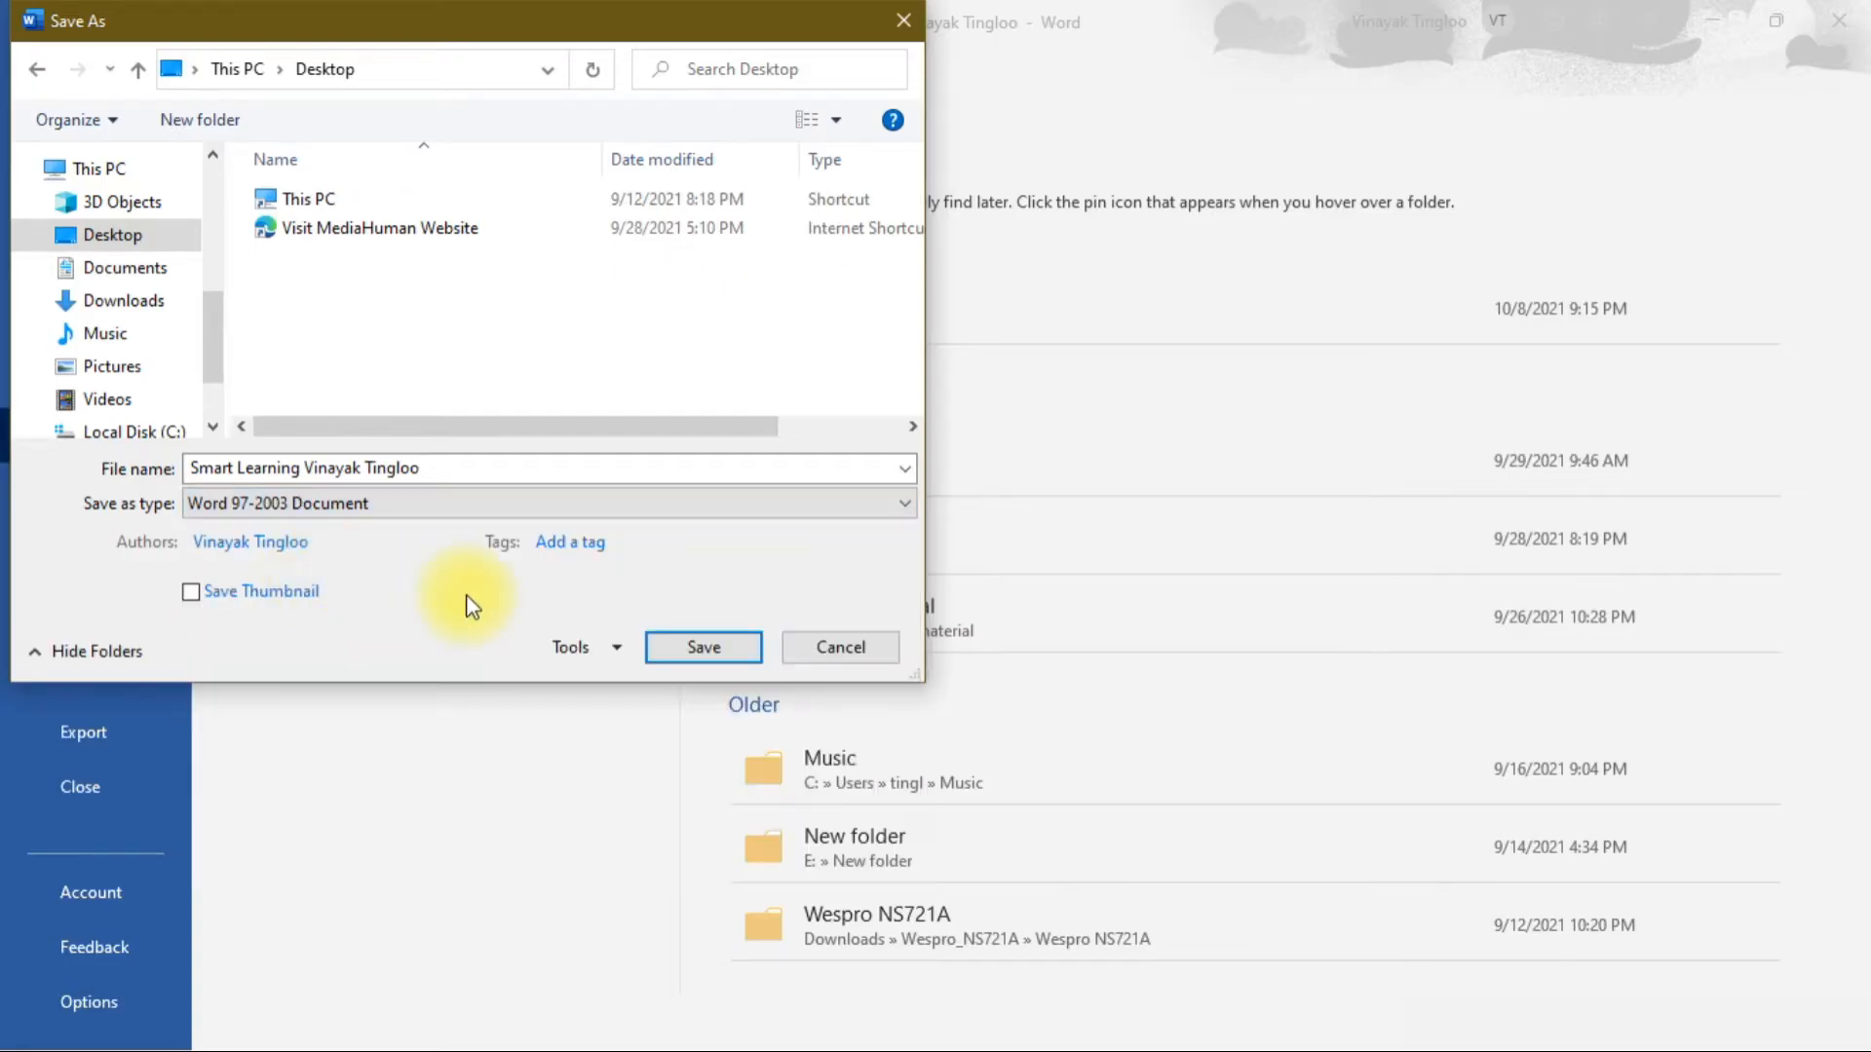
click(693, 656)
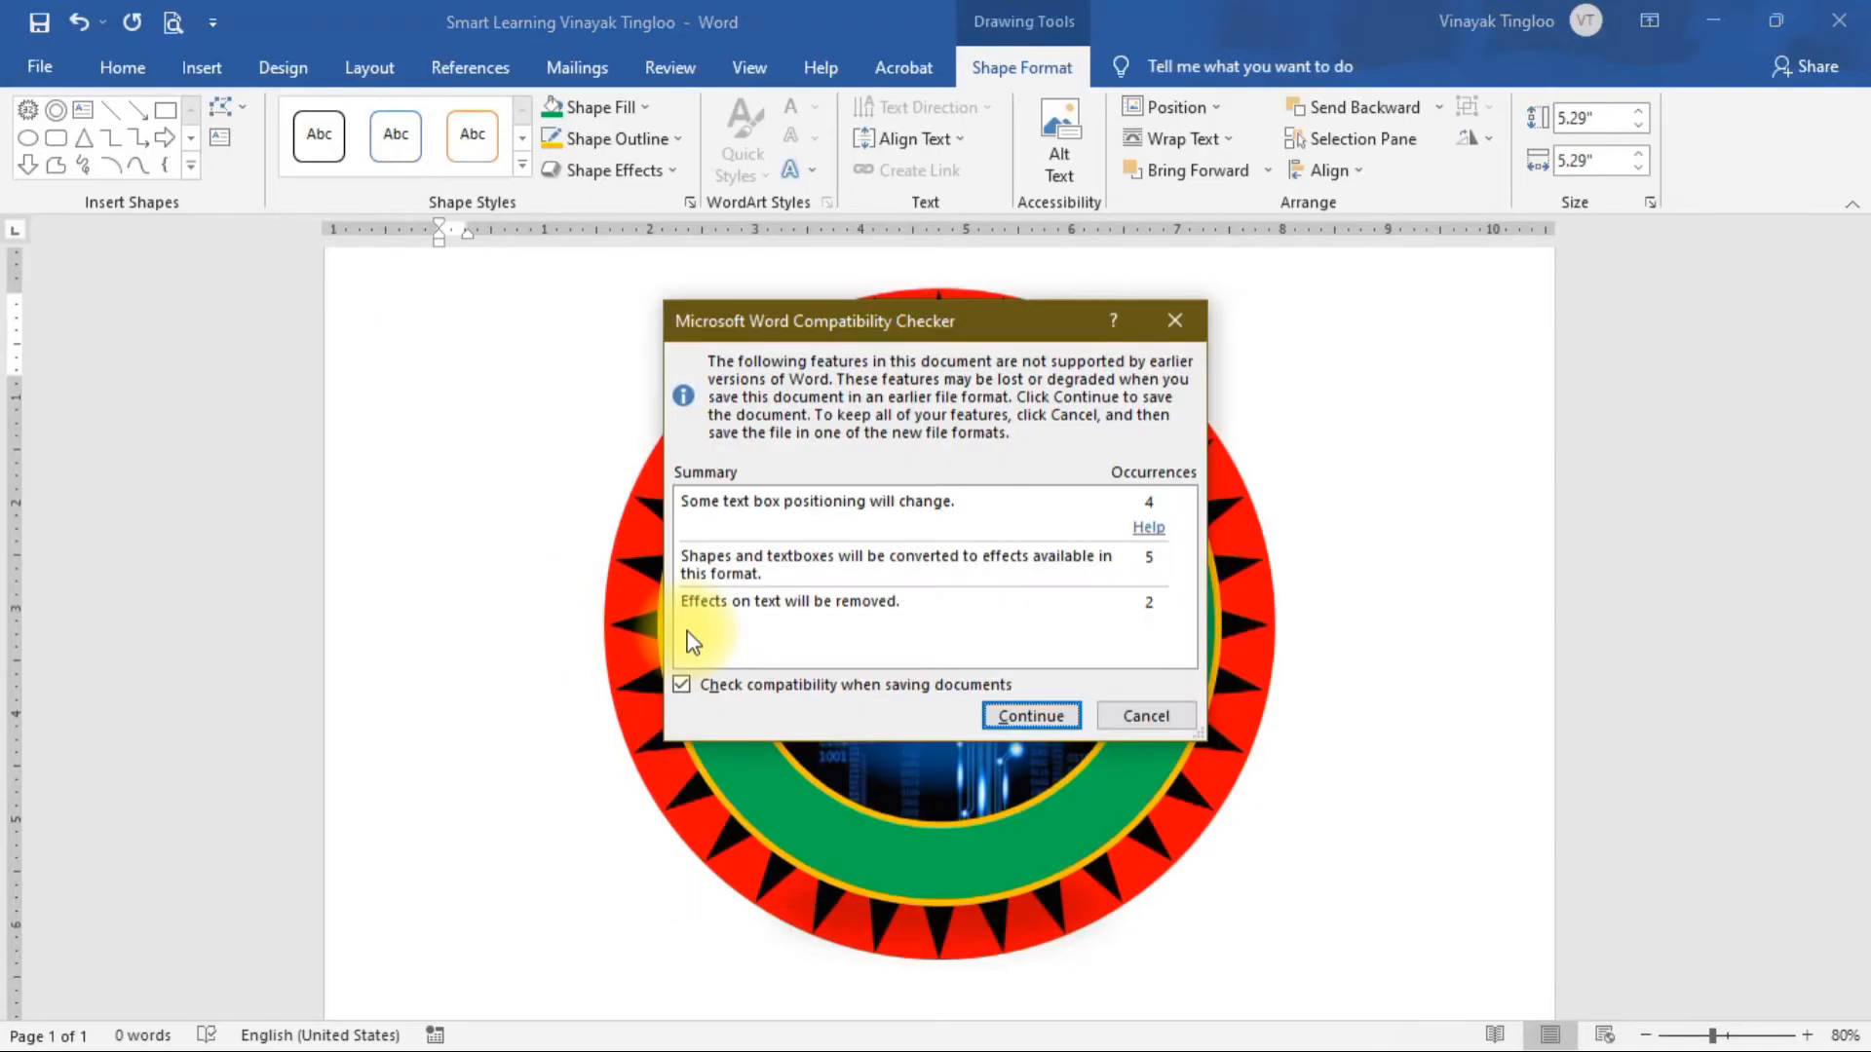
click(704, 692)
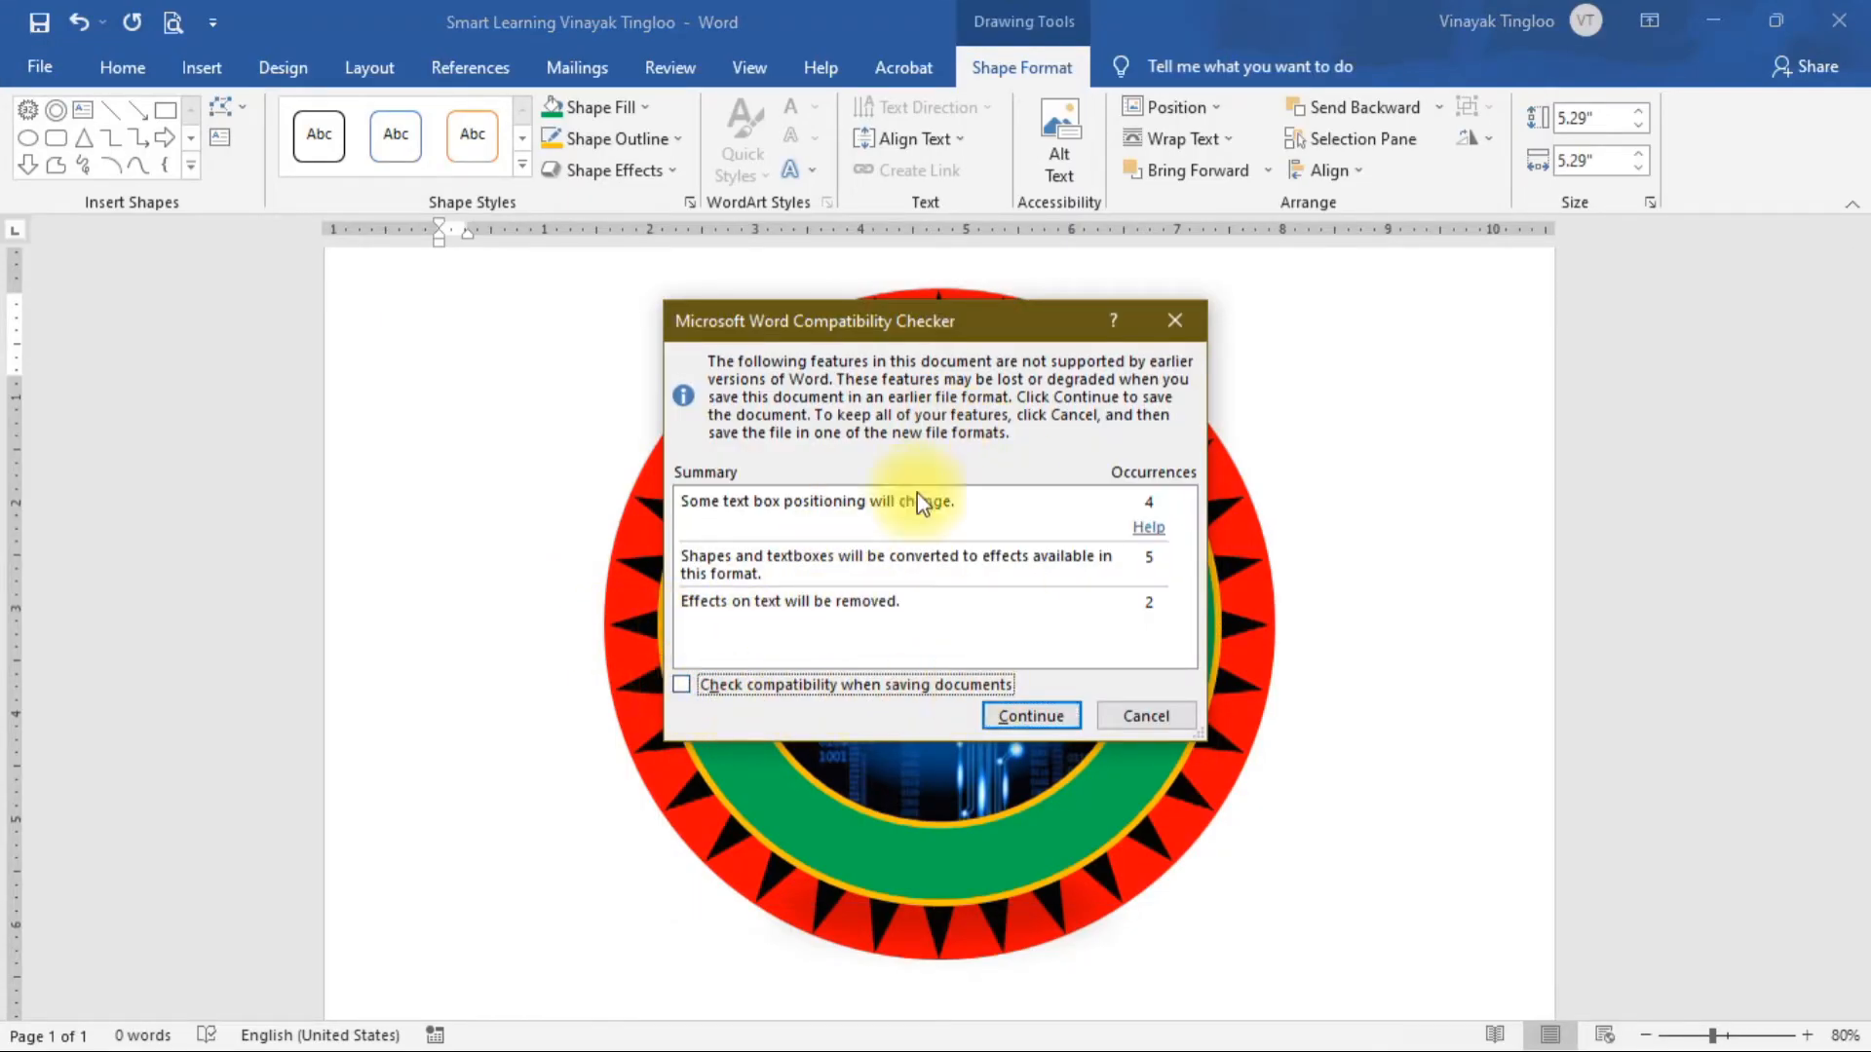
click(1030, 716)
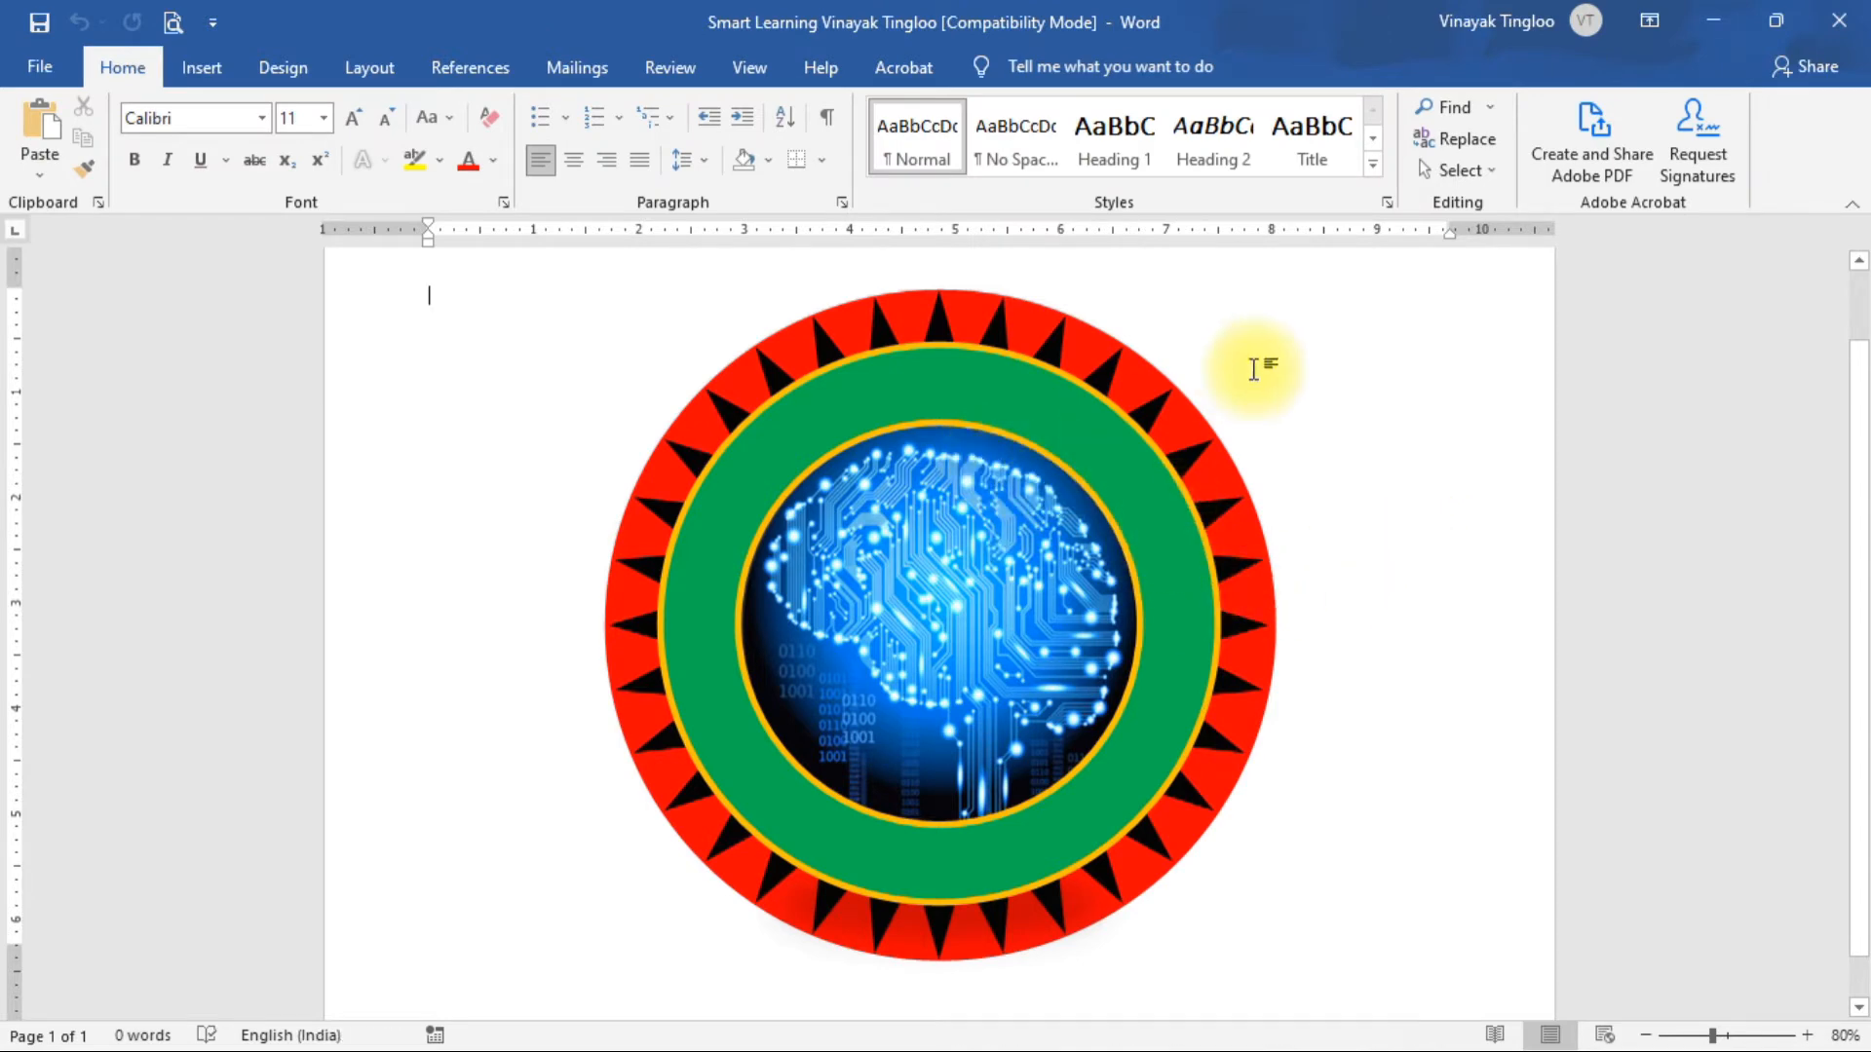
Insert WordArt in the fourth style of the first row, reading "Smart Learning" followed by the channel owner's full name, in Impact 36.
click(196, 70)
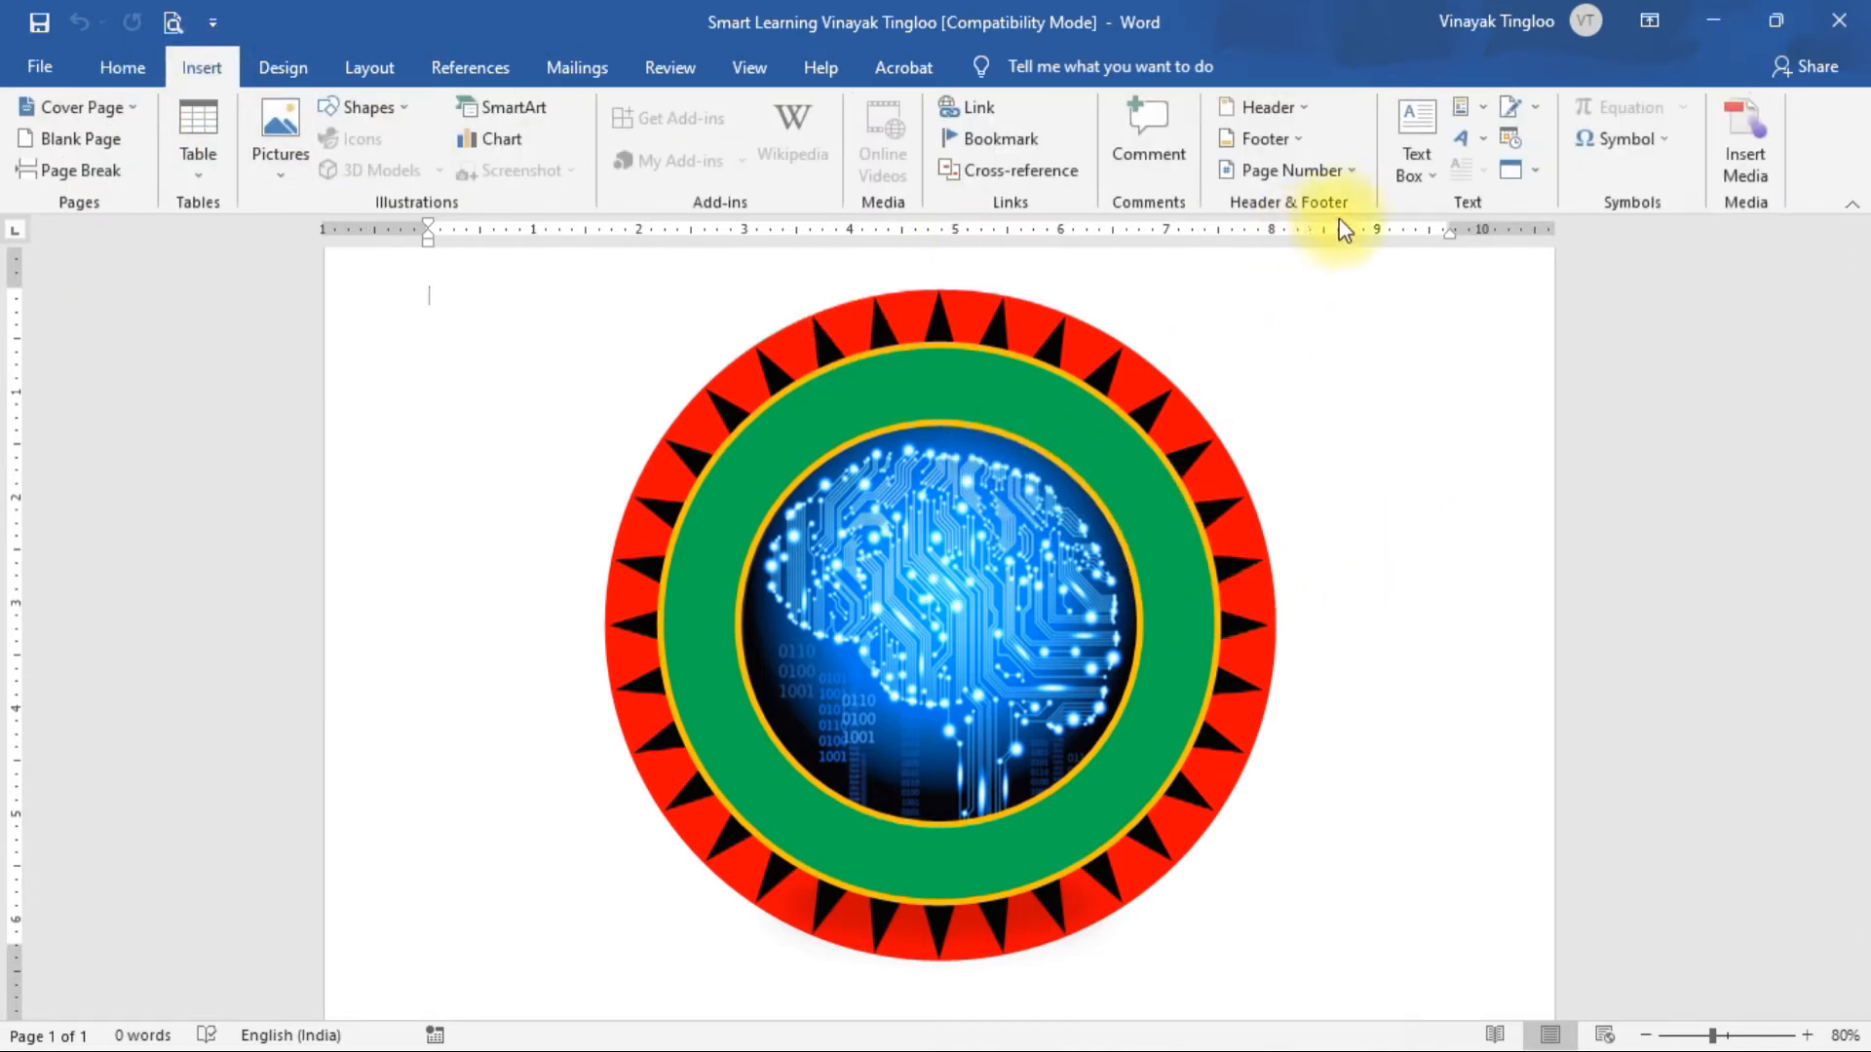
click(1480, 144)
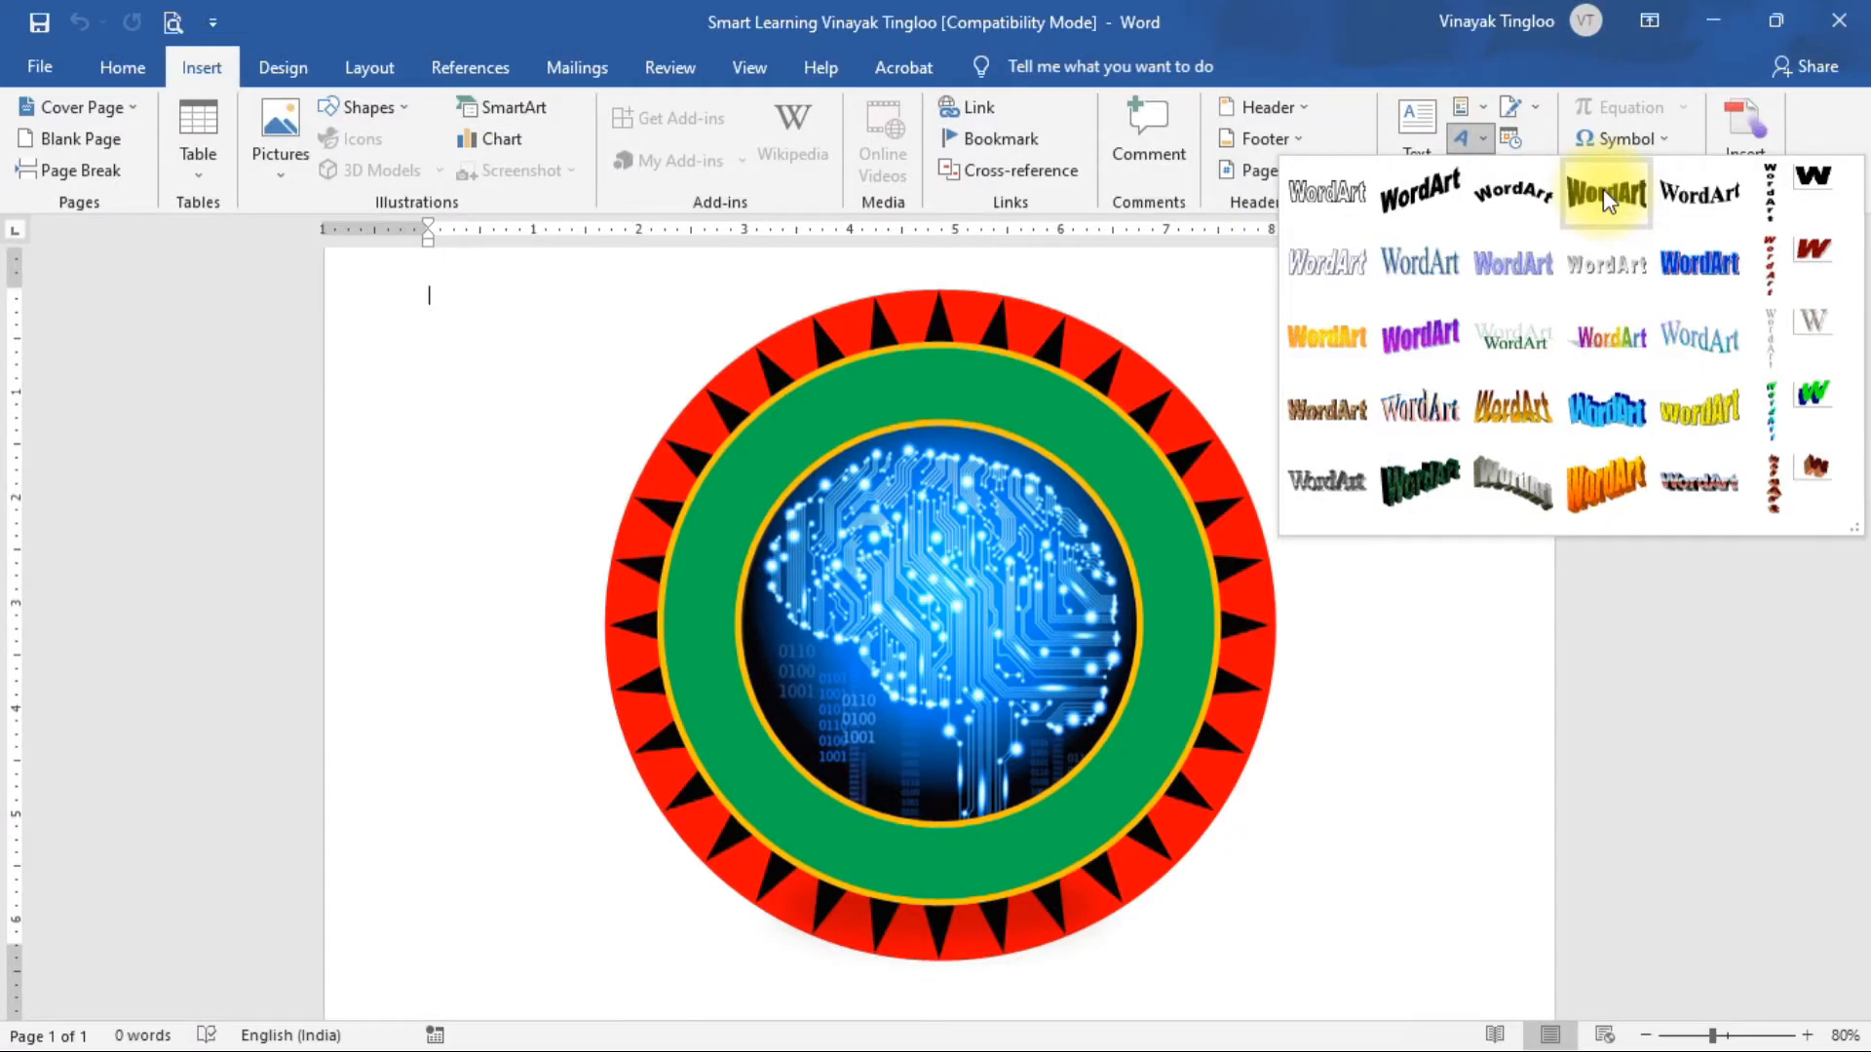
click(1606, 195)
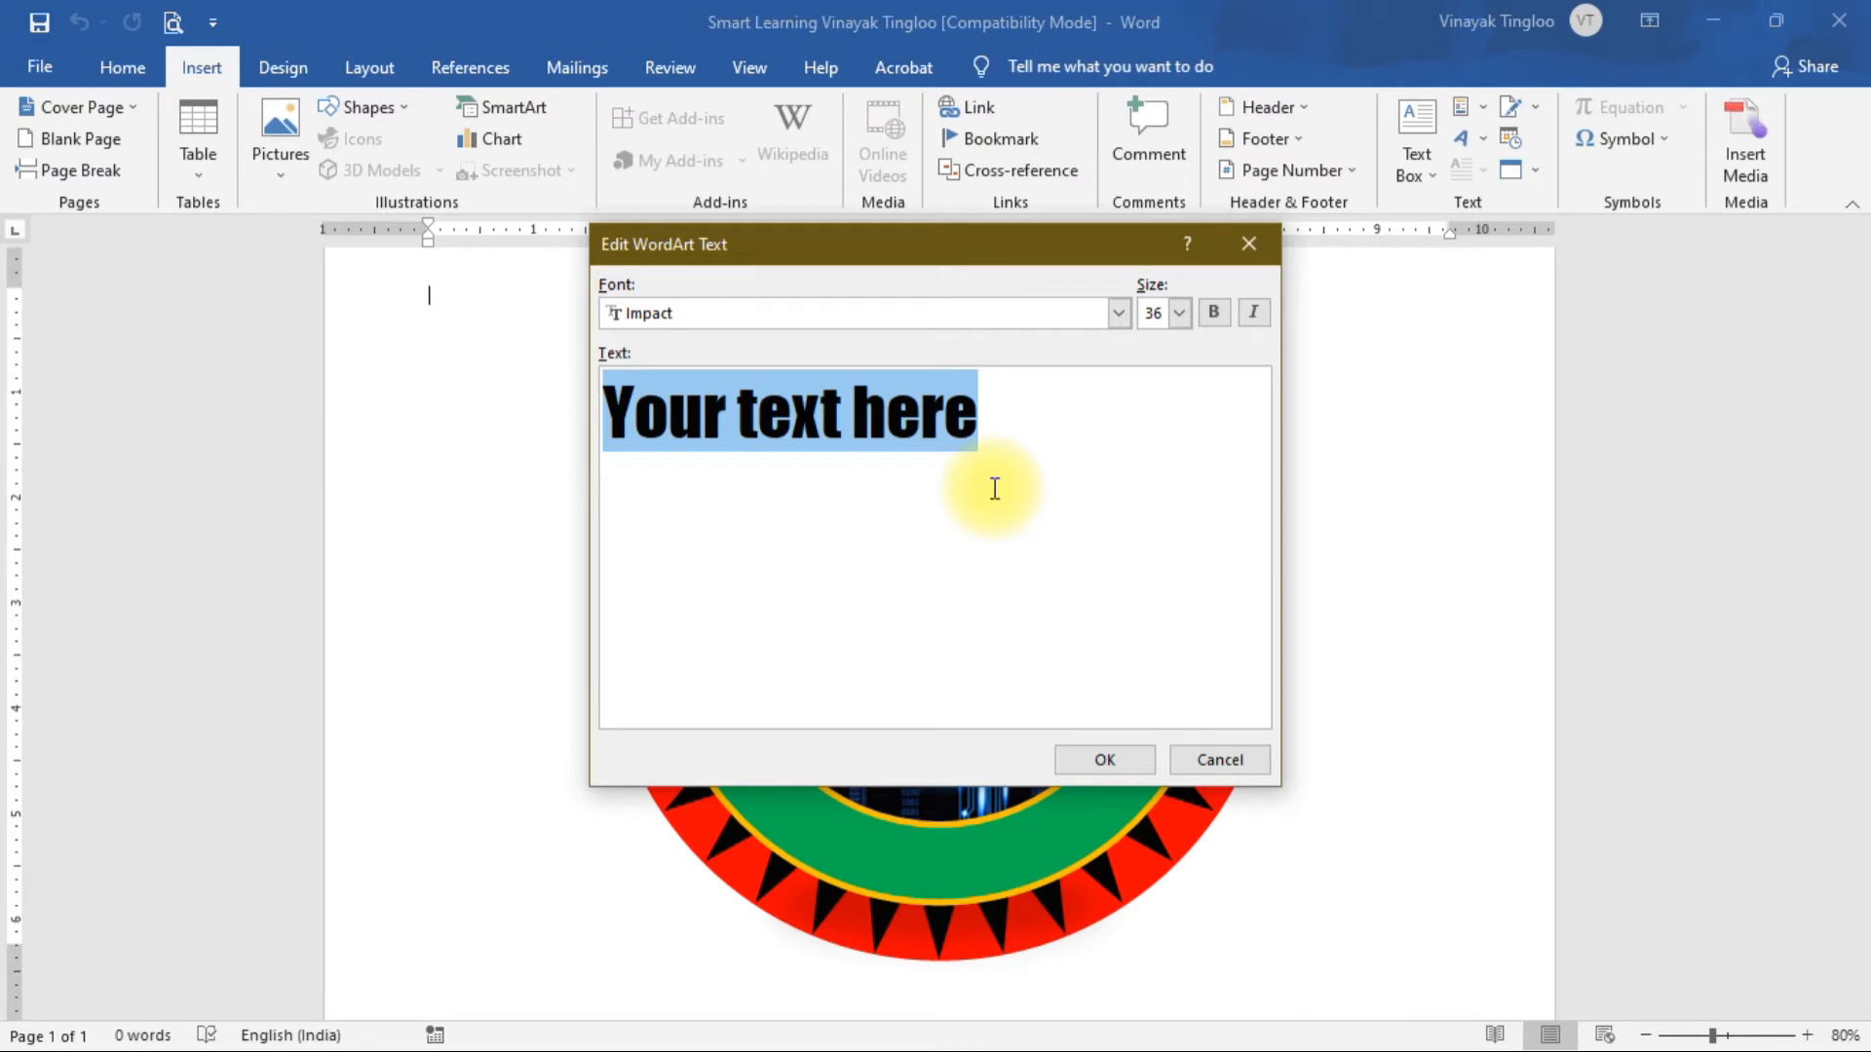
text(Smart Lea)
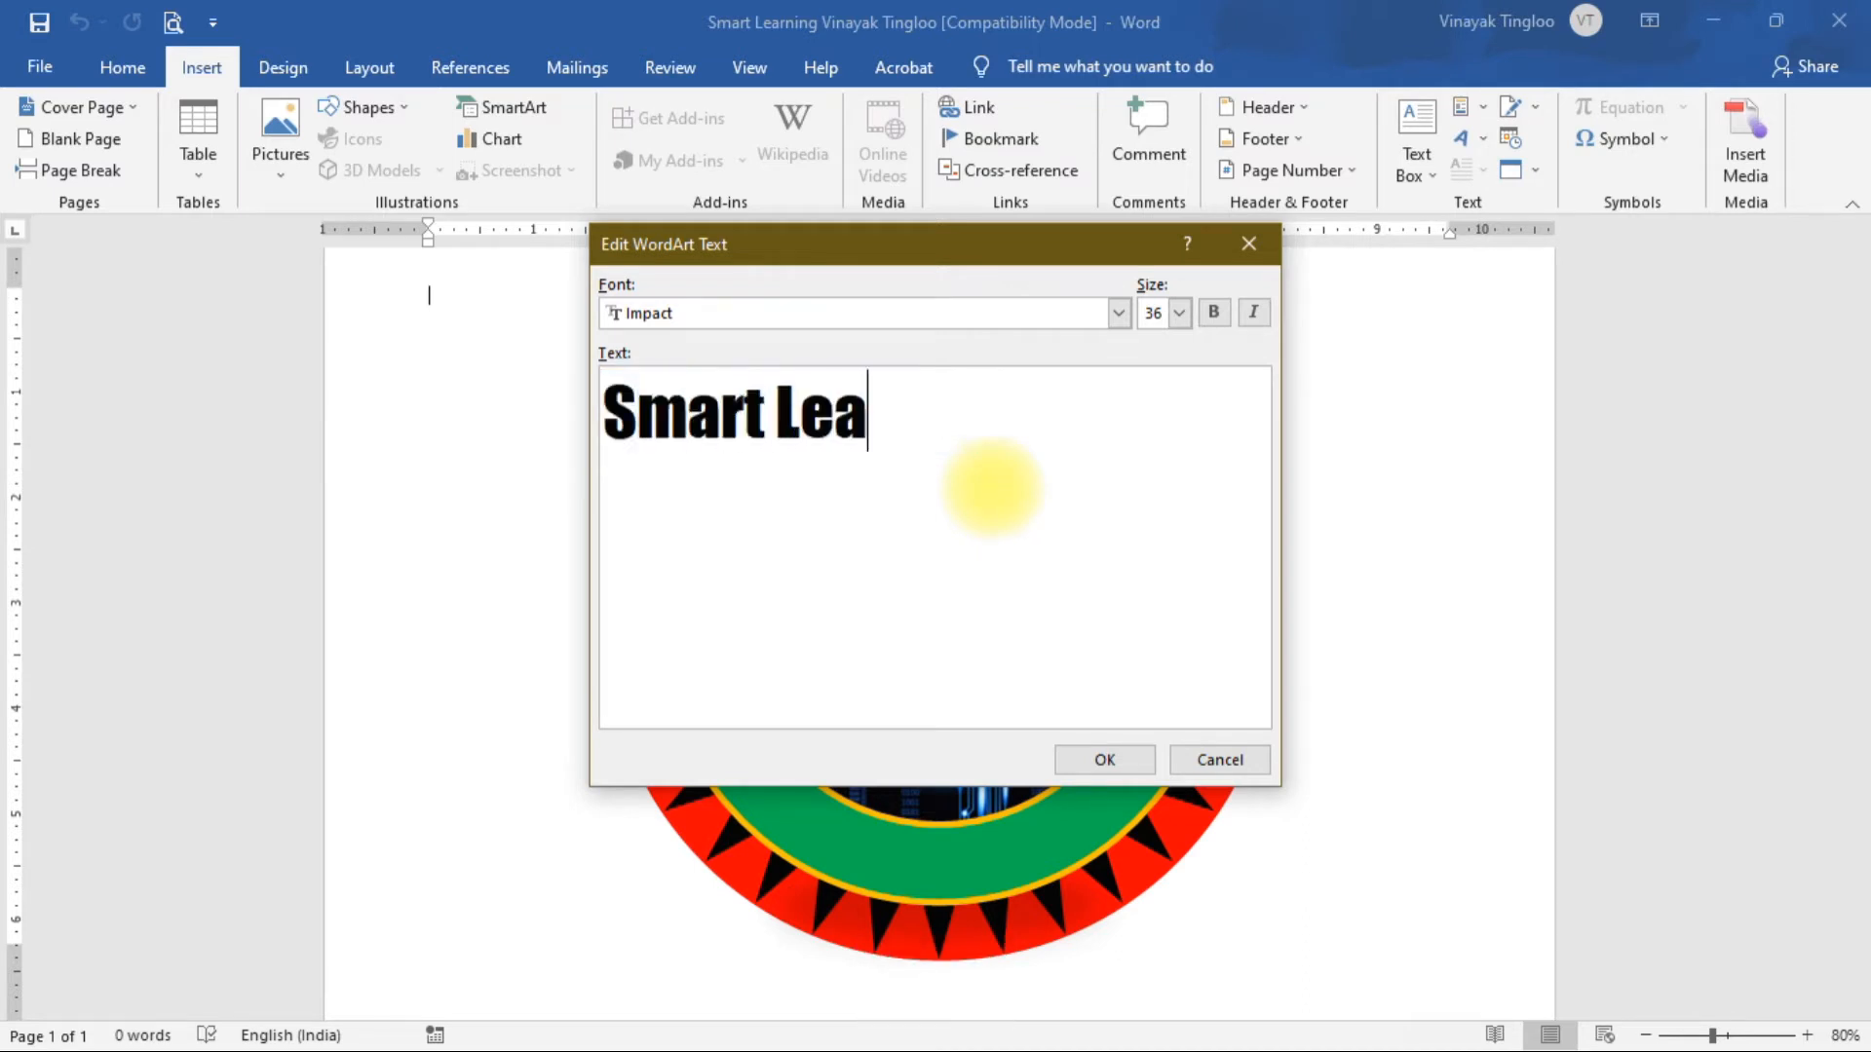
text(rning Vina)
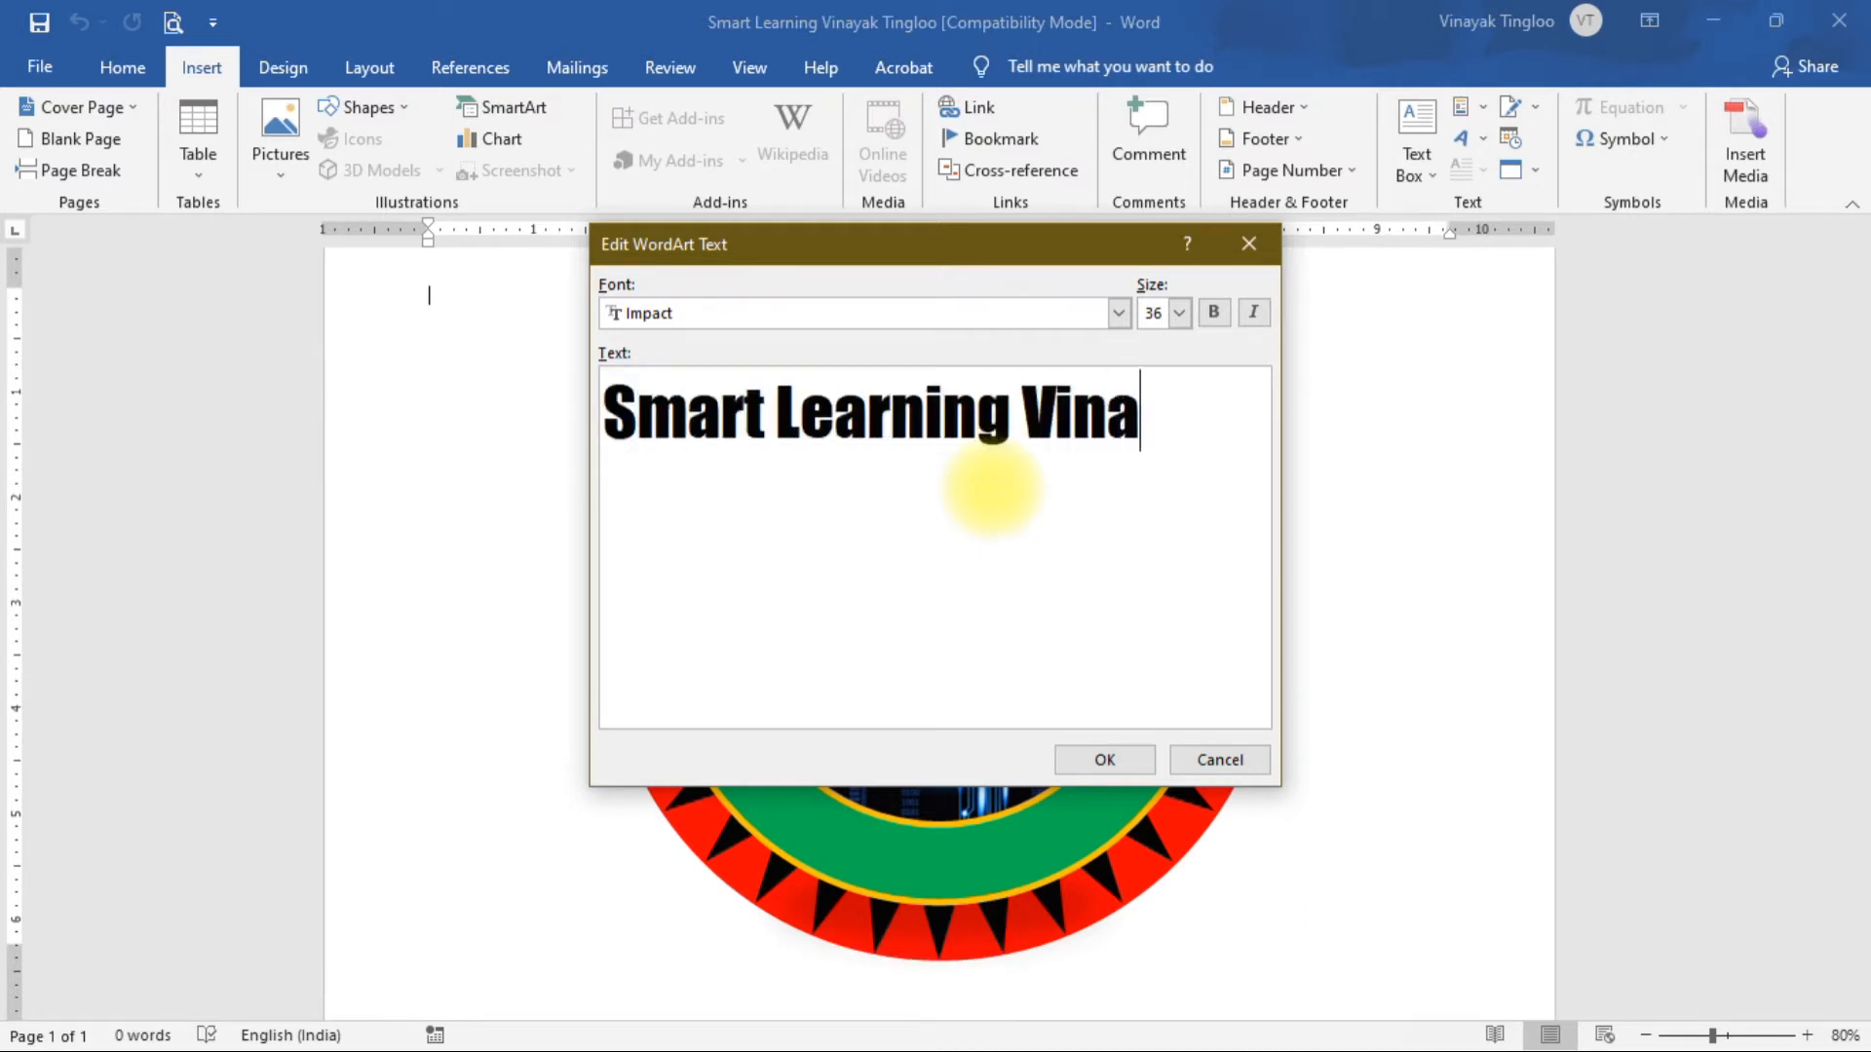
text(yak Ting)
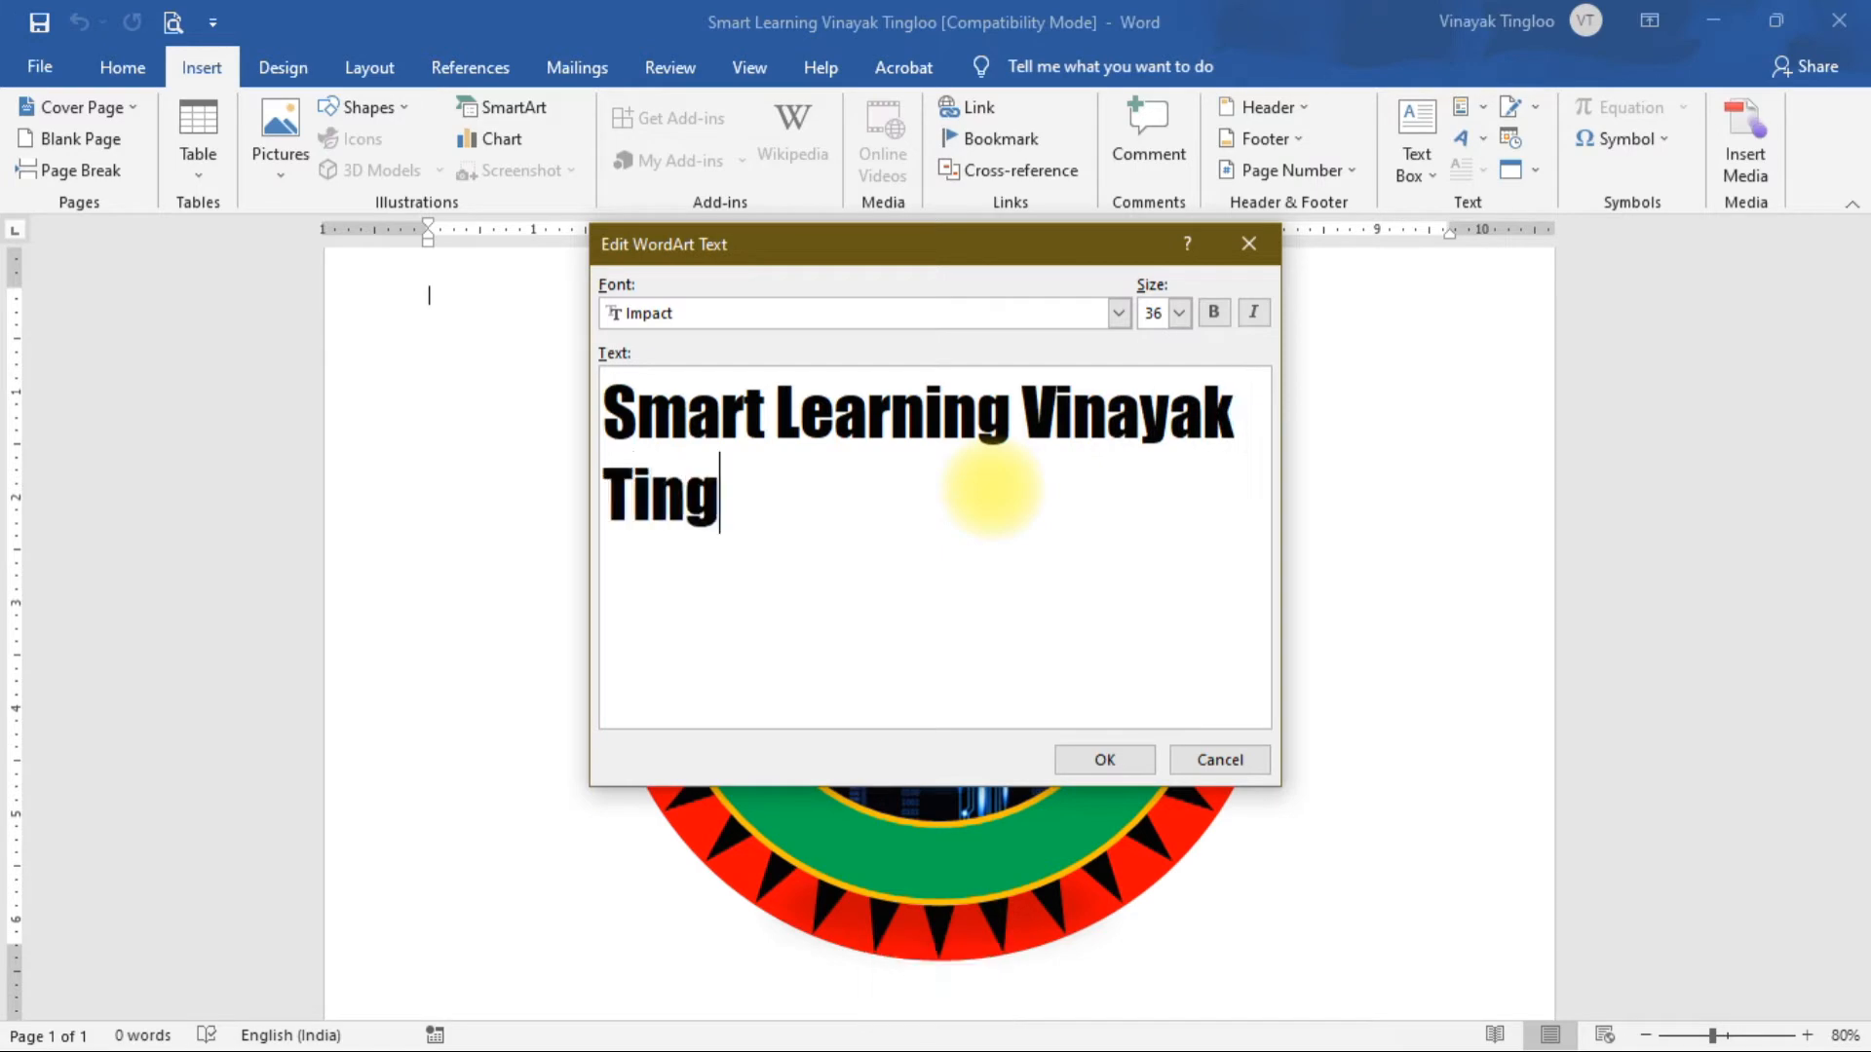
text(loo)
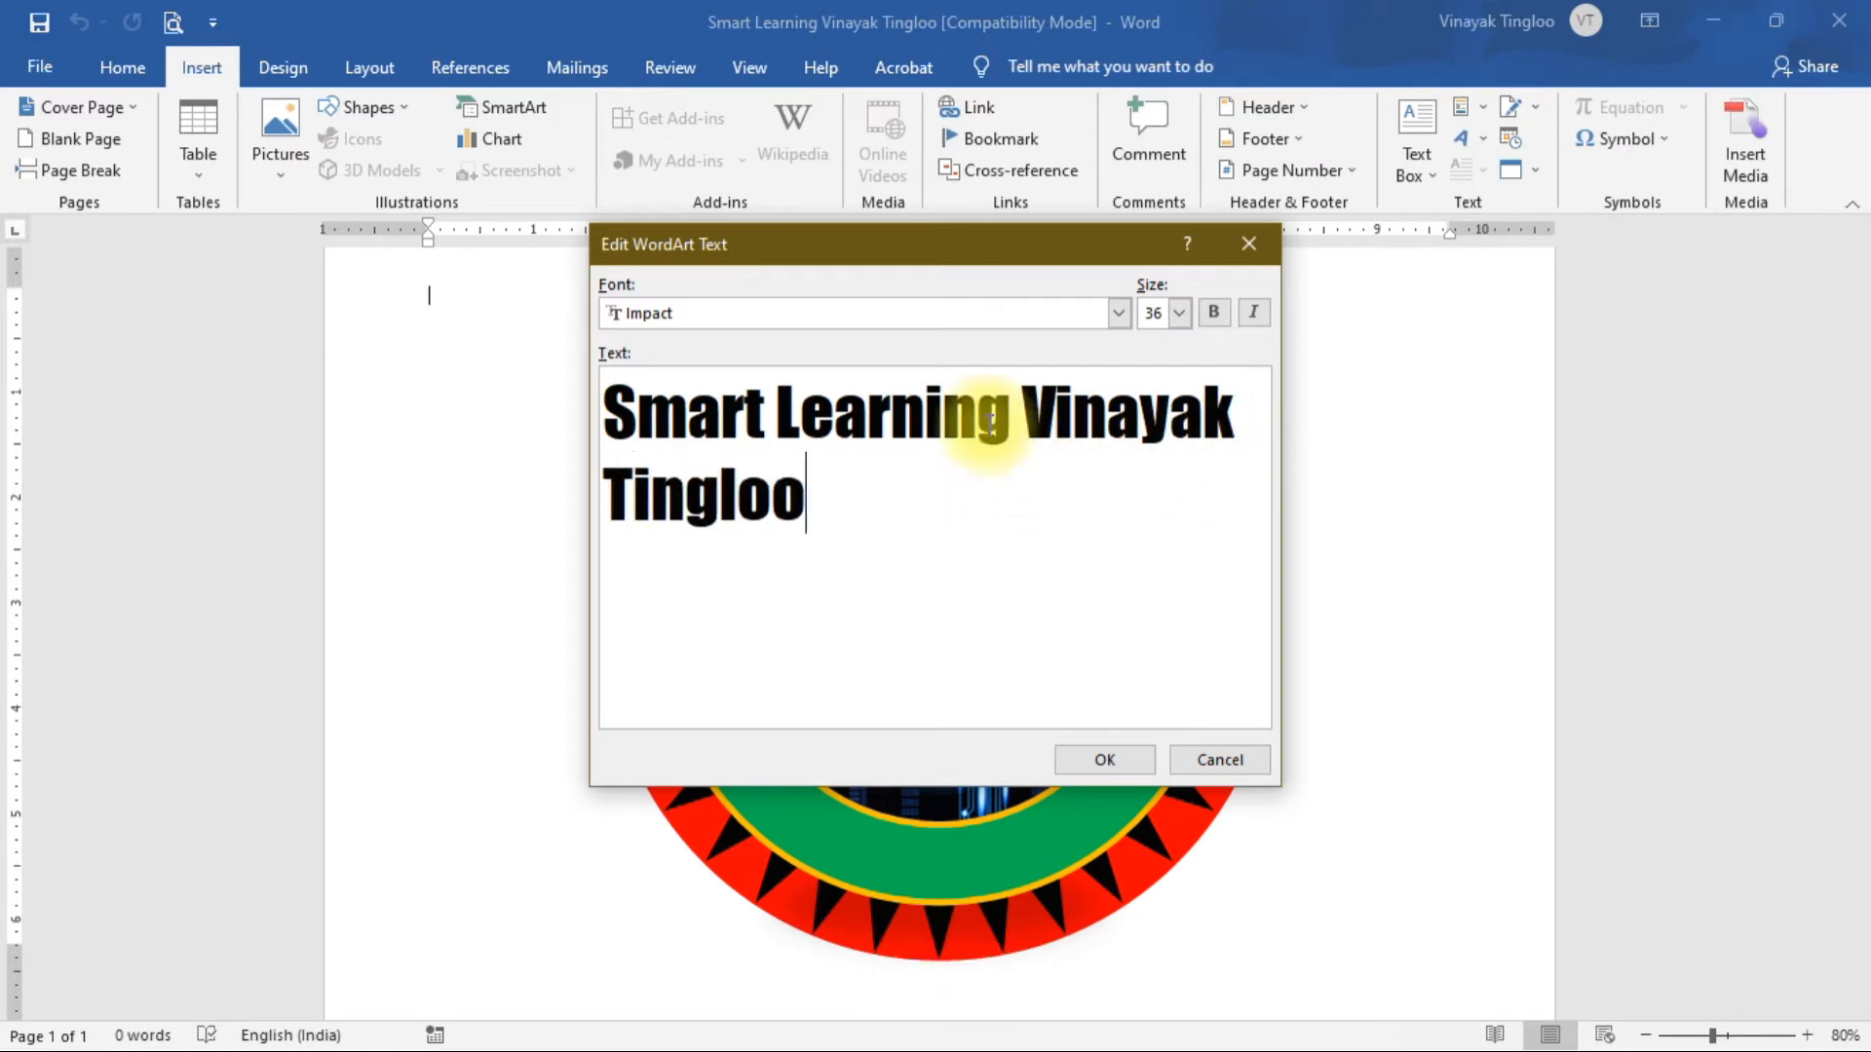
click(1103, 759)
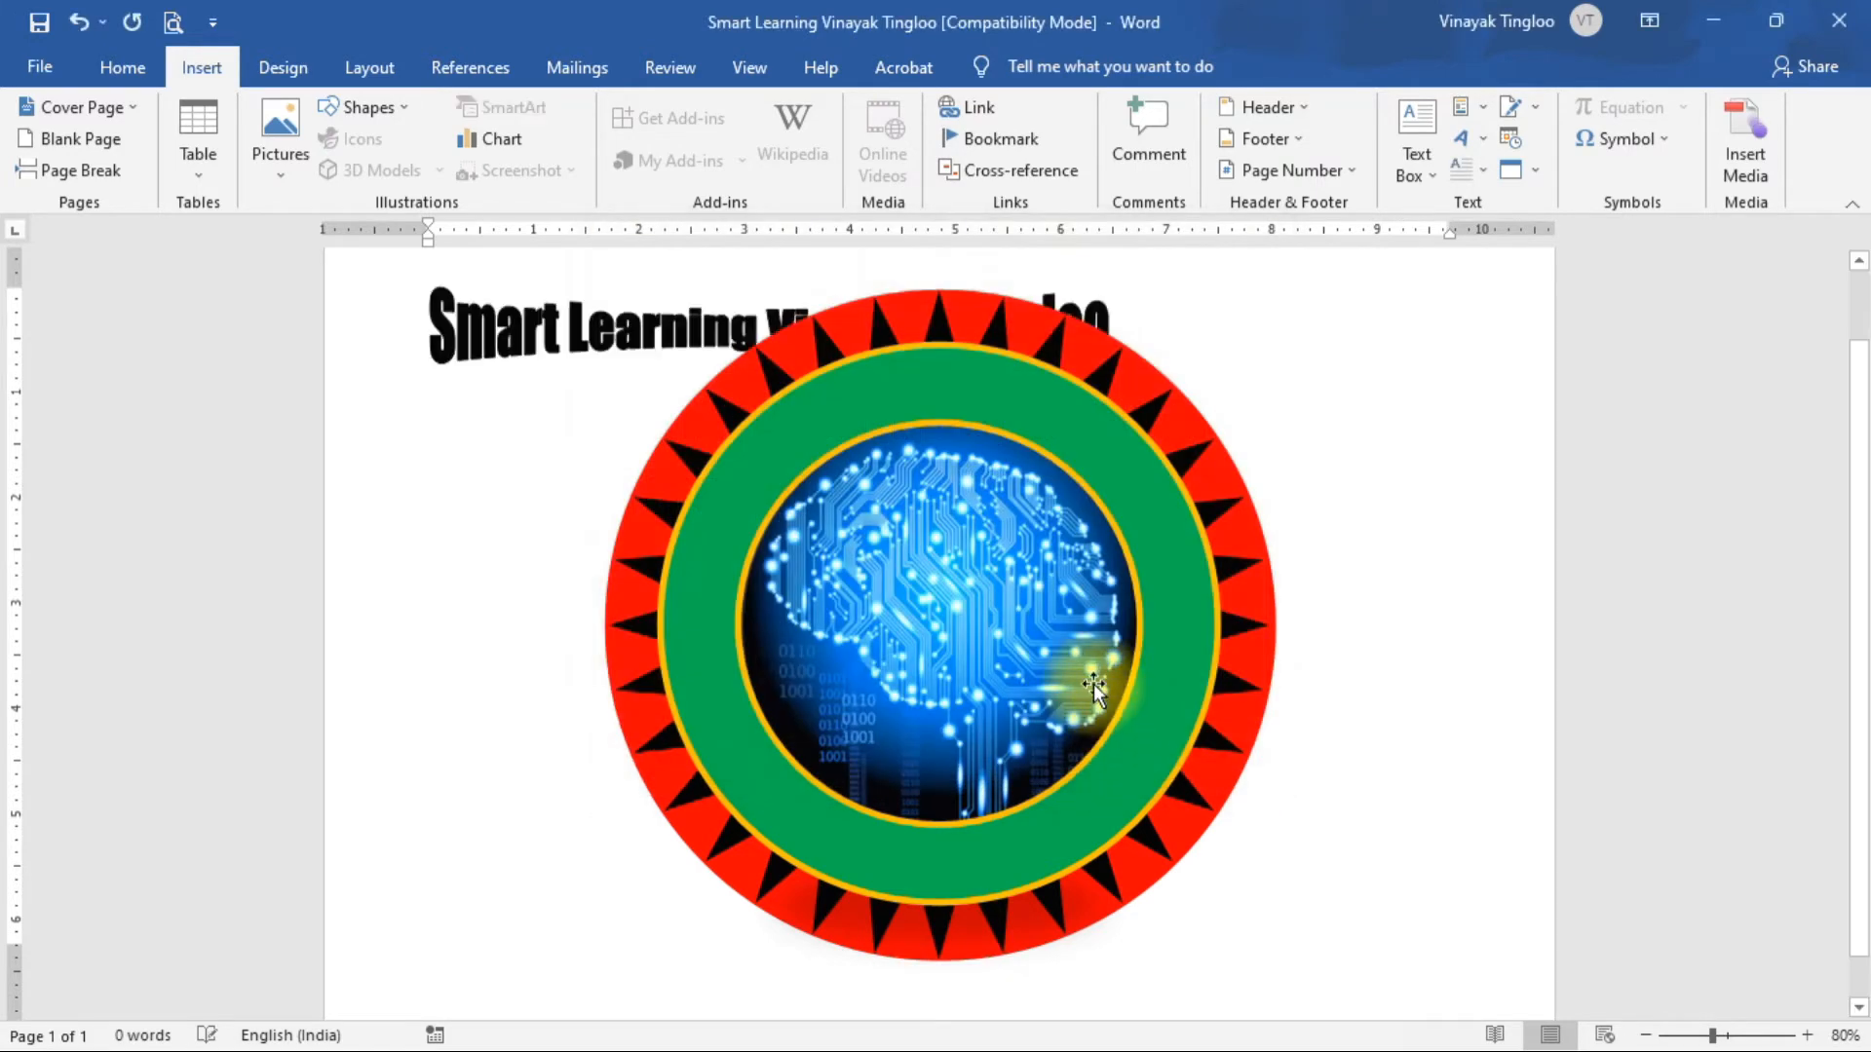
Set the WordArt's text wrapping to In Front of Text and move it across the upper part of the green donut.
click(587, 346)
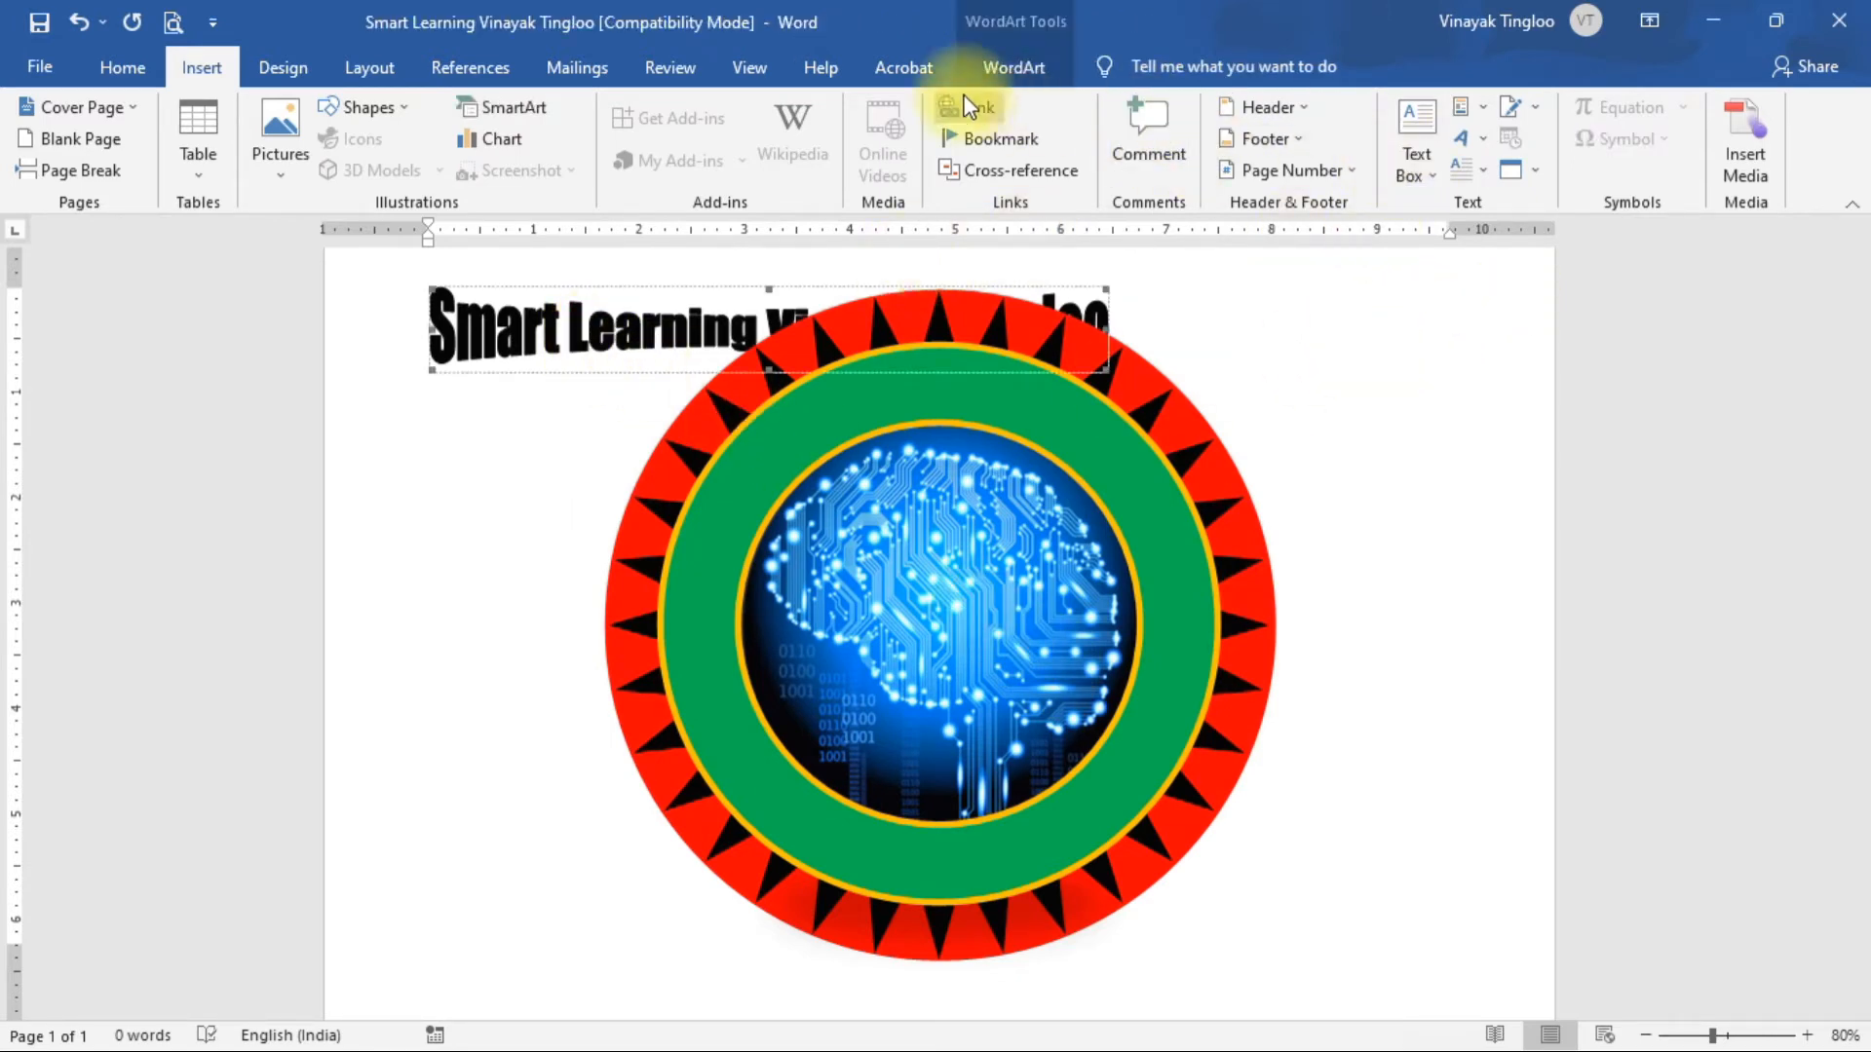
click(1011, 62)
click(1382, 156)
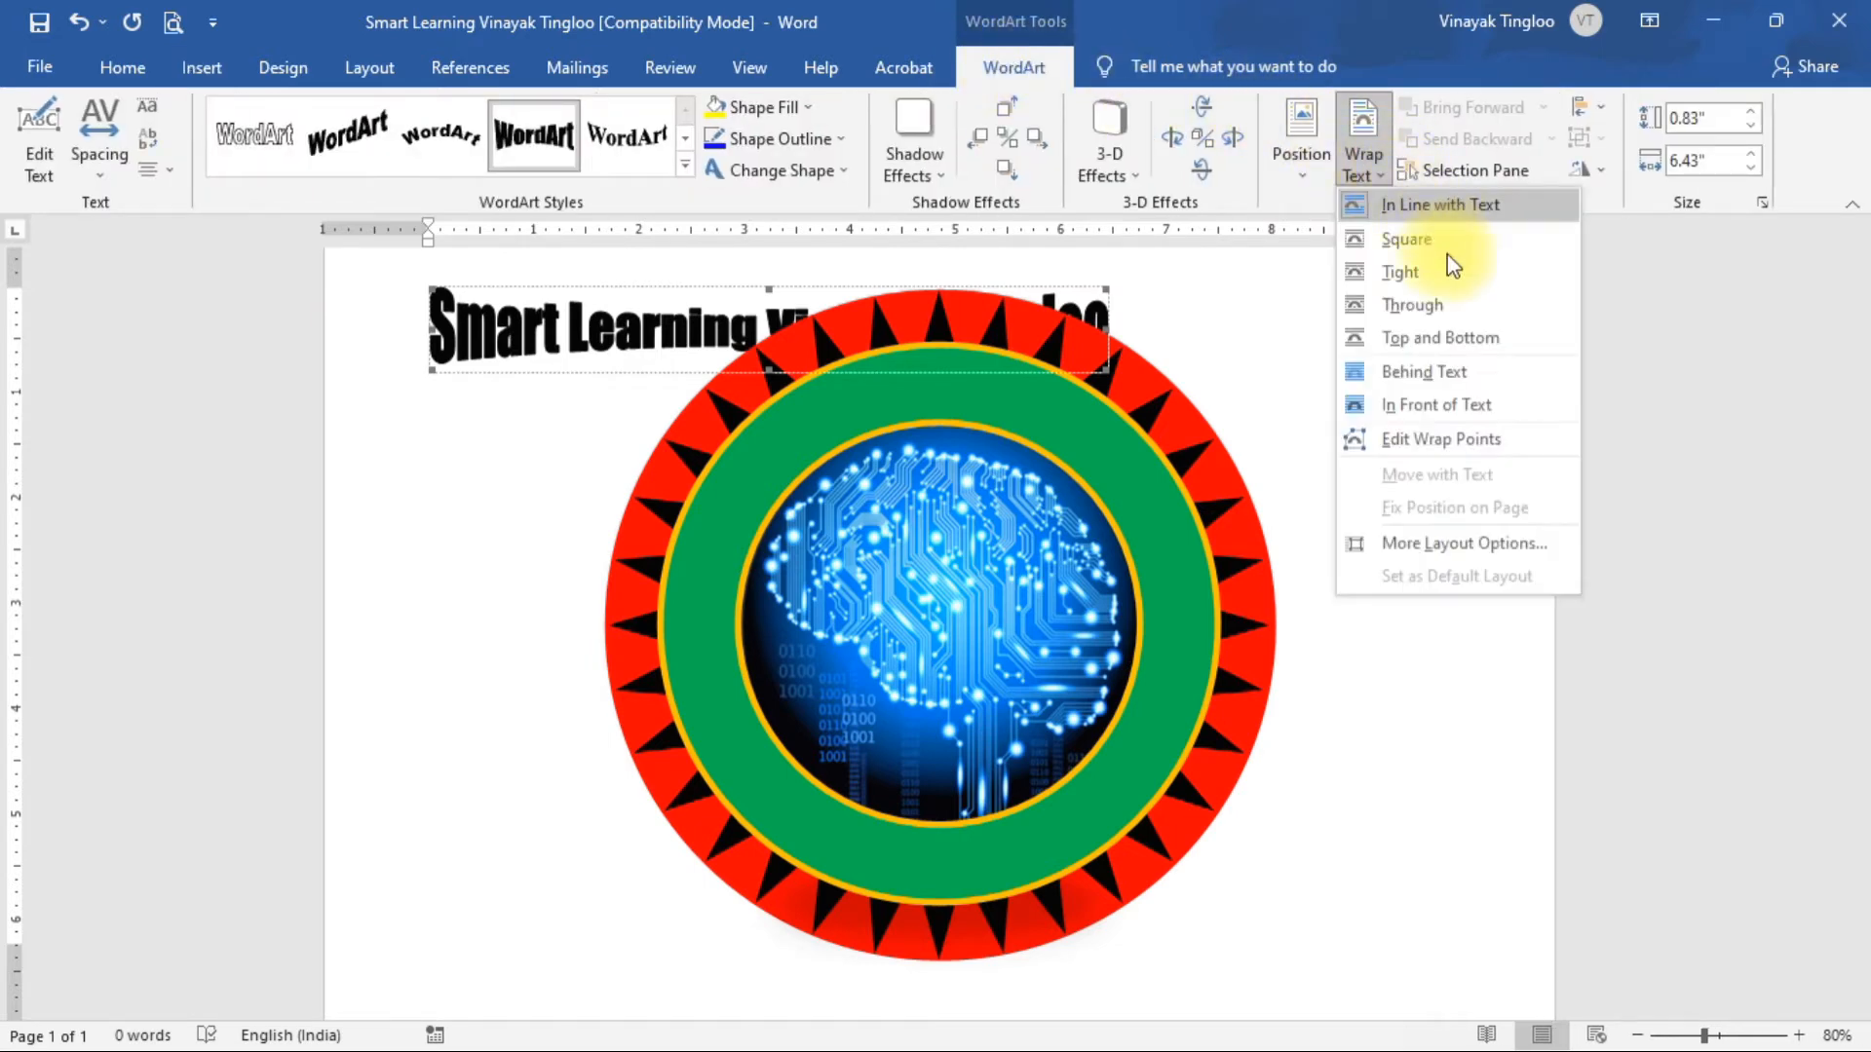
click(1452, 403)
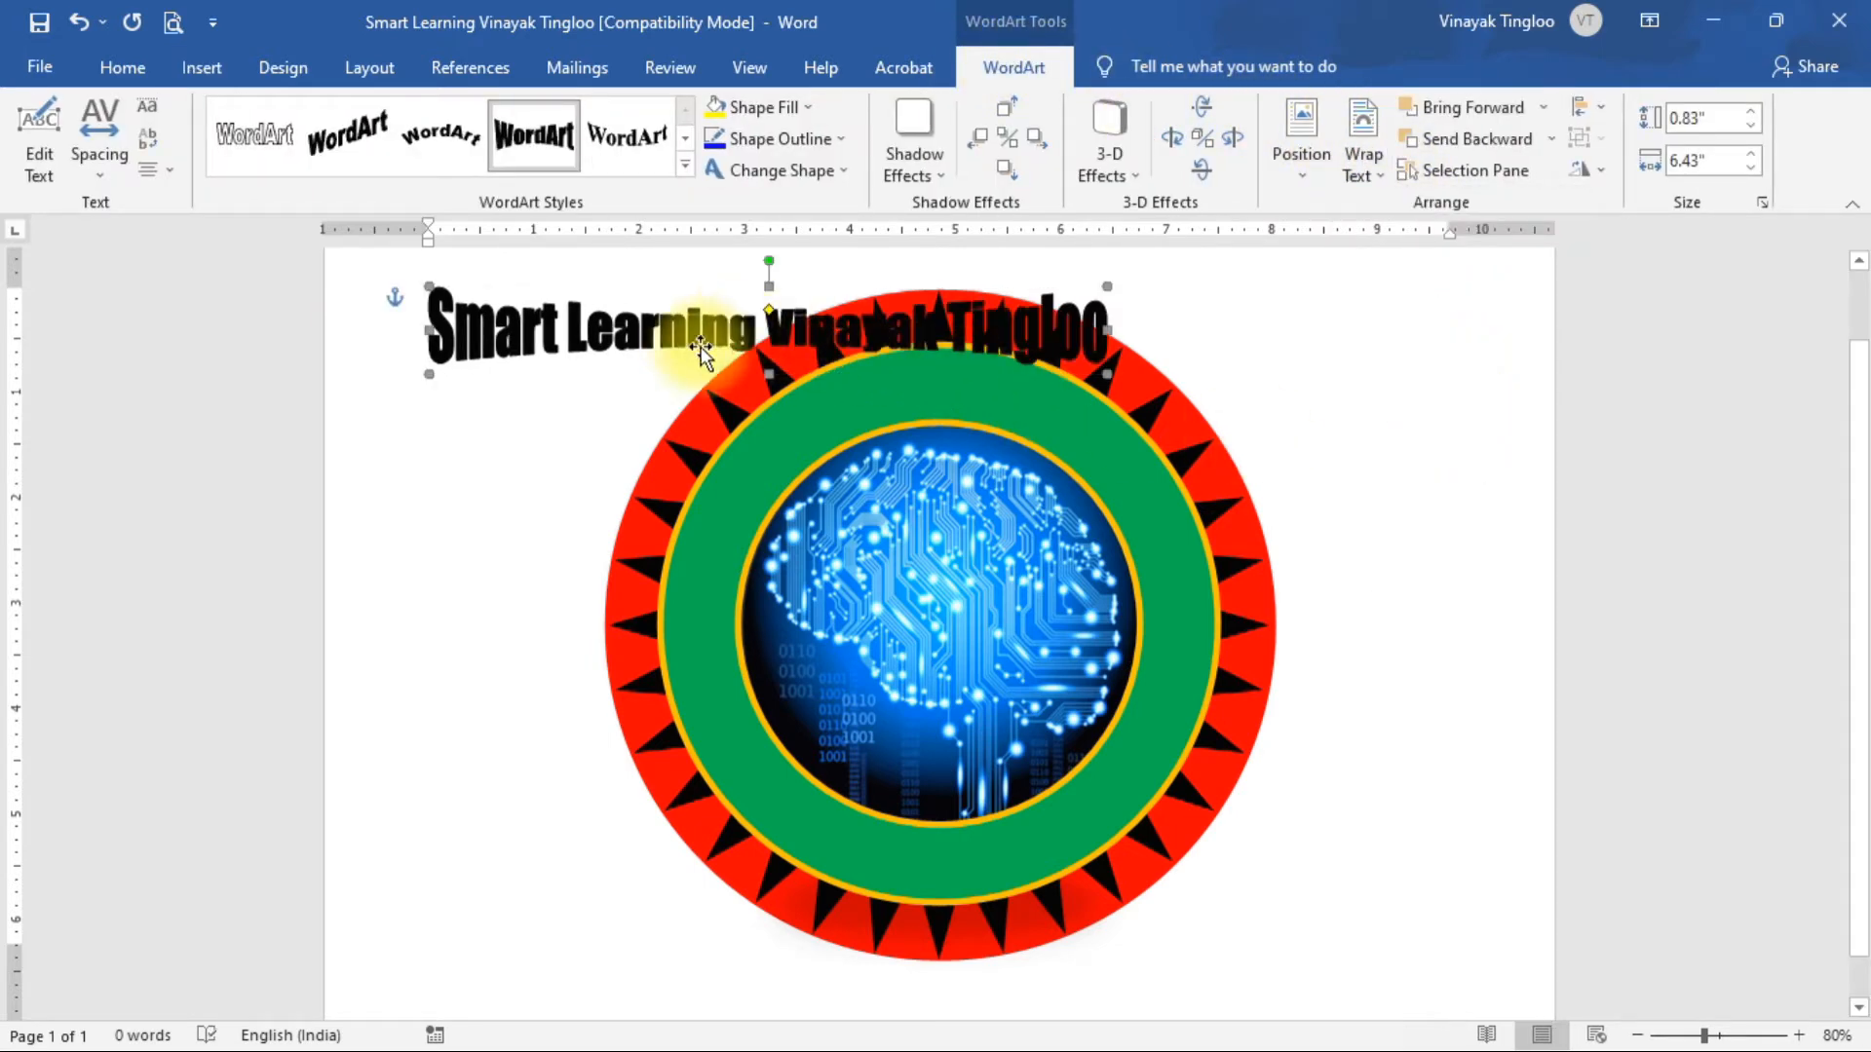
drag(996, 446, 949, 394)
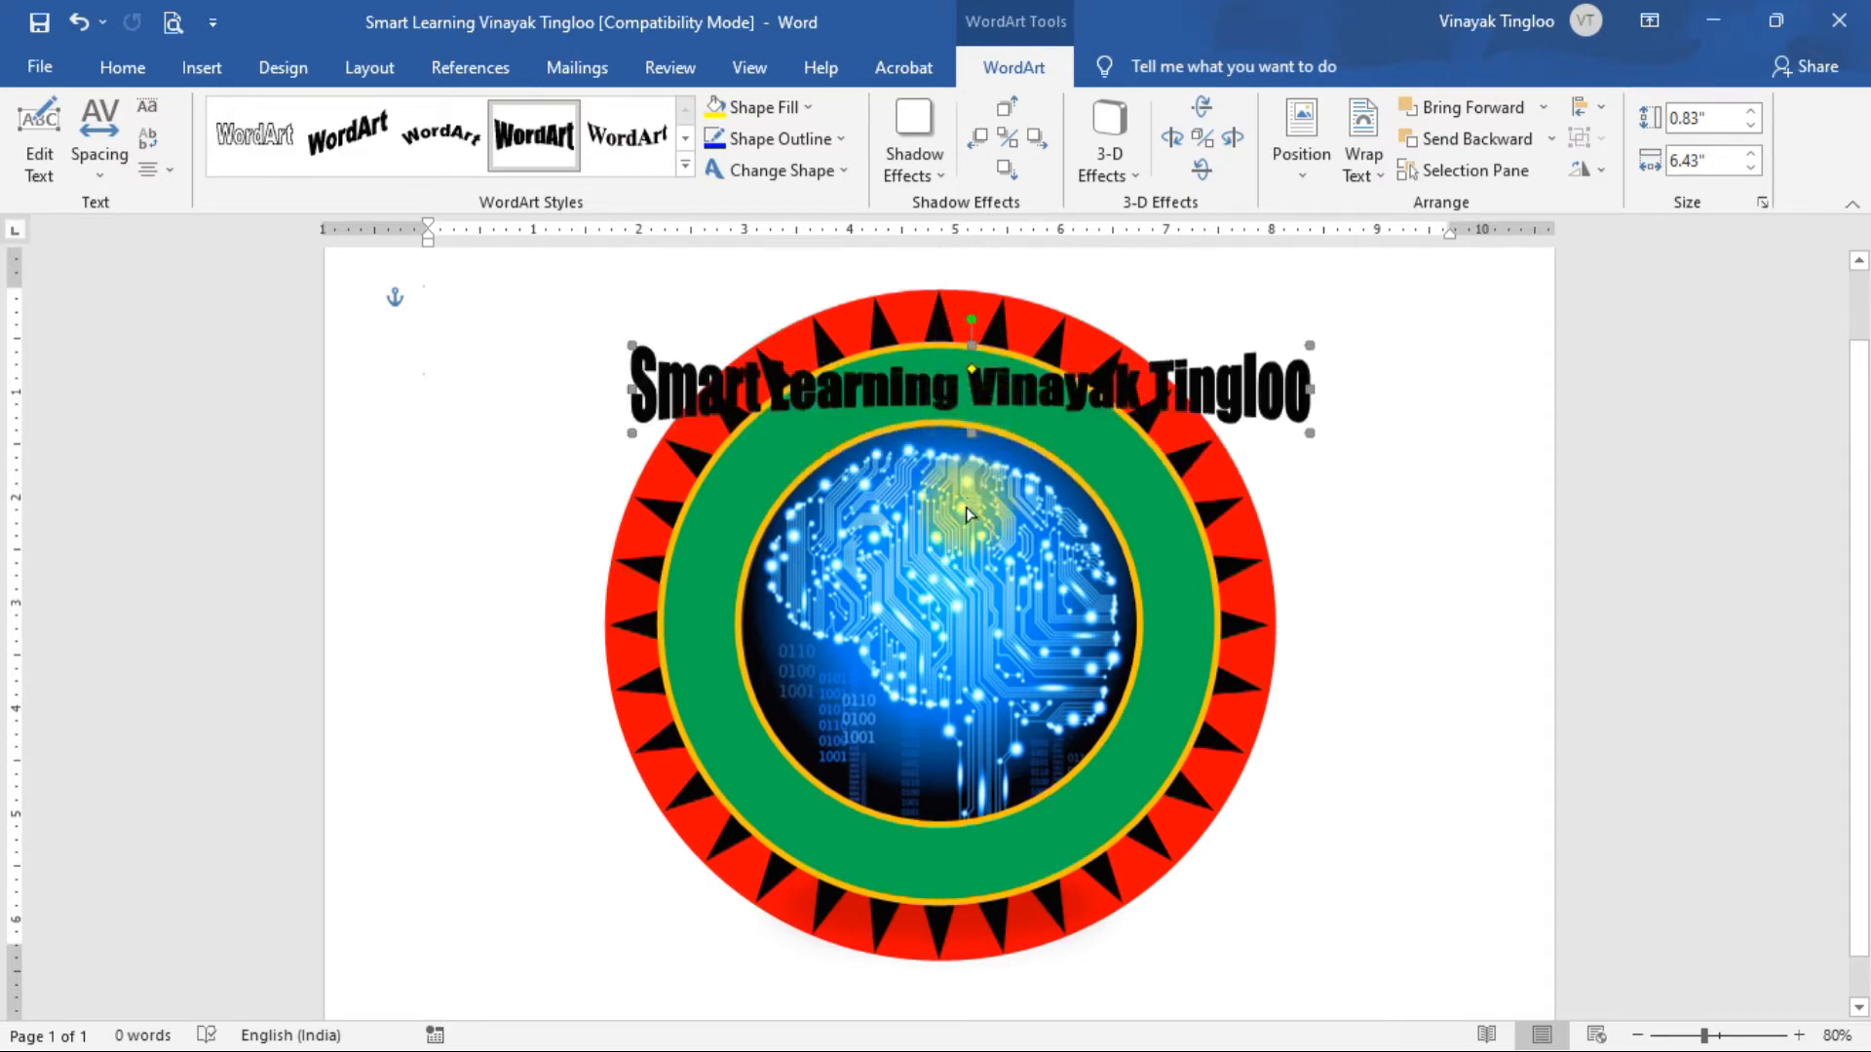
Change the WordArt's shape to the upward arch path and resize it to about 3.12" high by 4.73" wide over the green donut.
drag(971, 370, 973, 360)
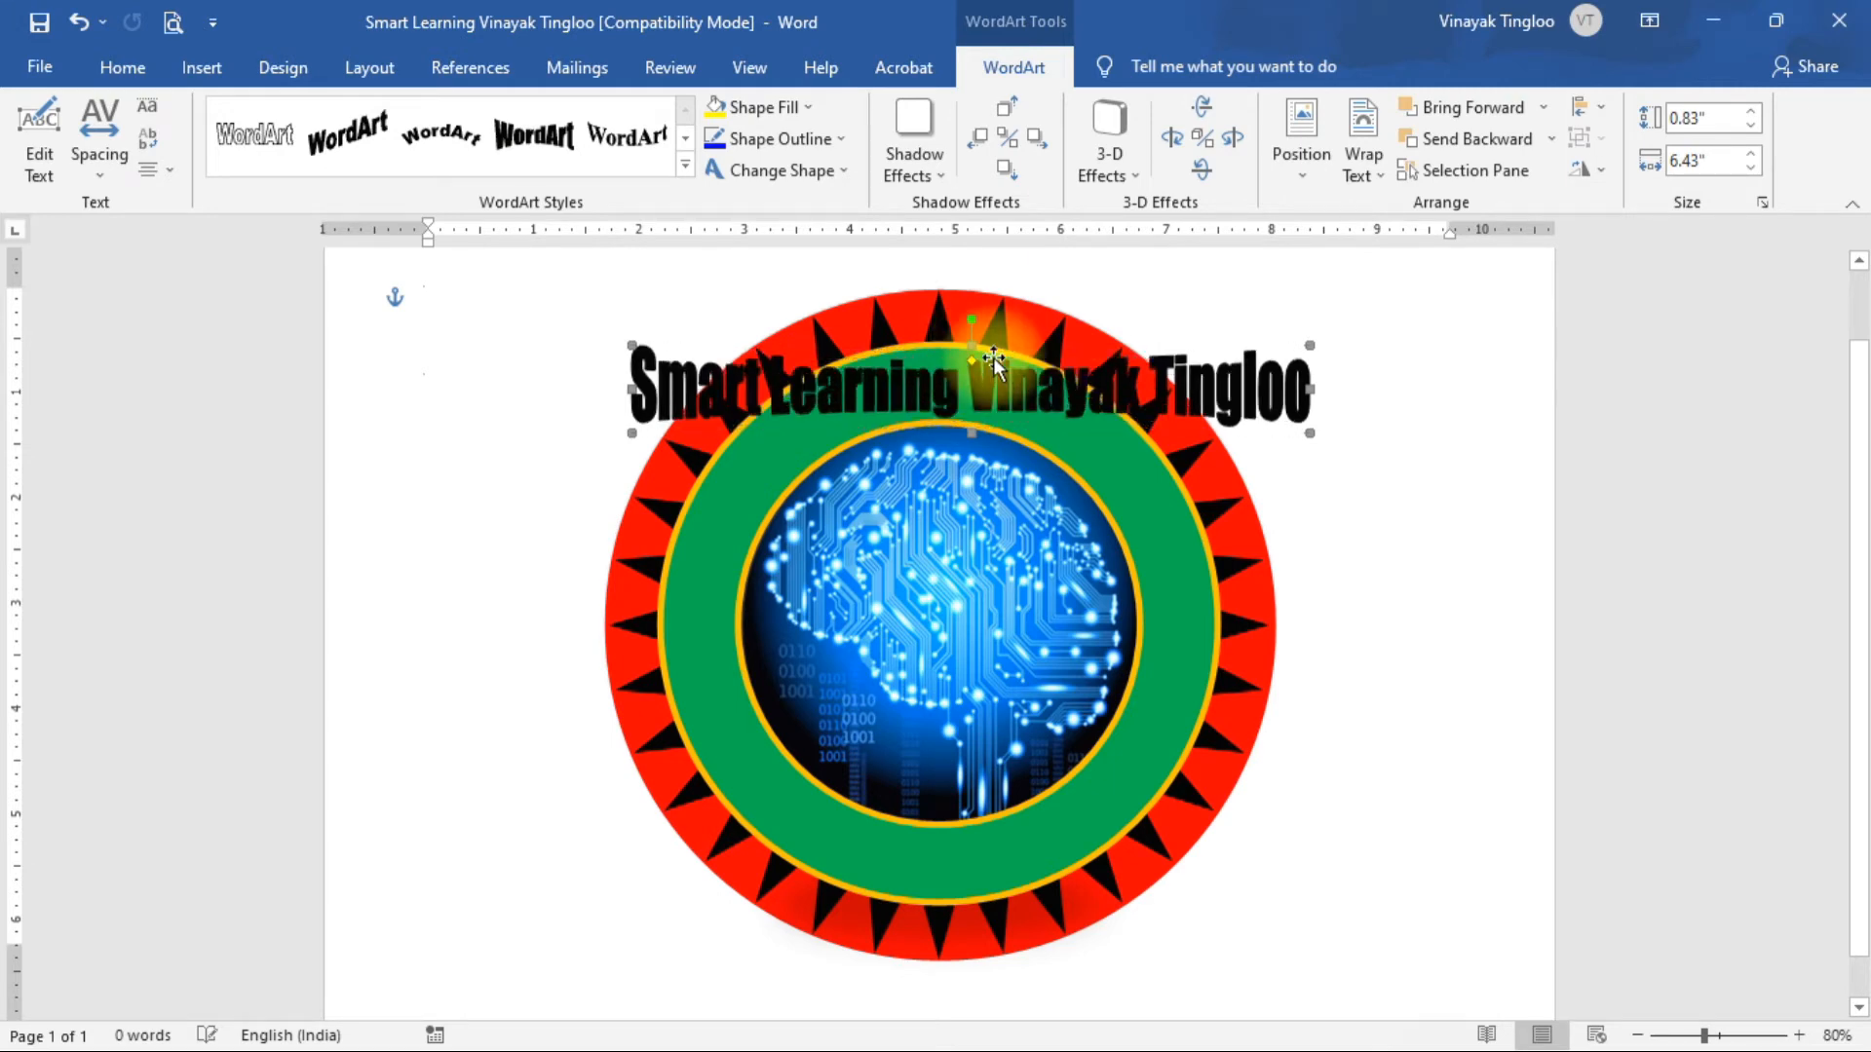
click(840, 170)
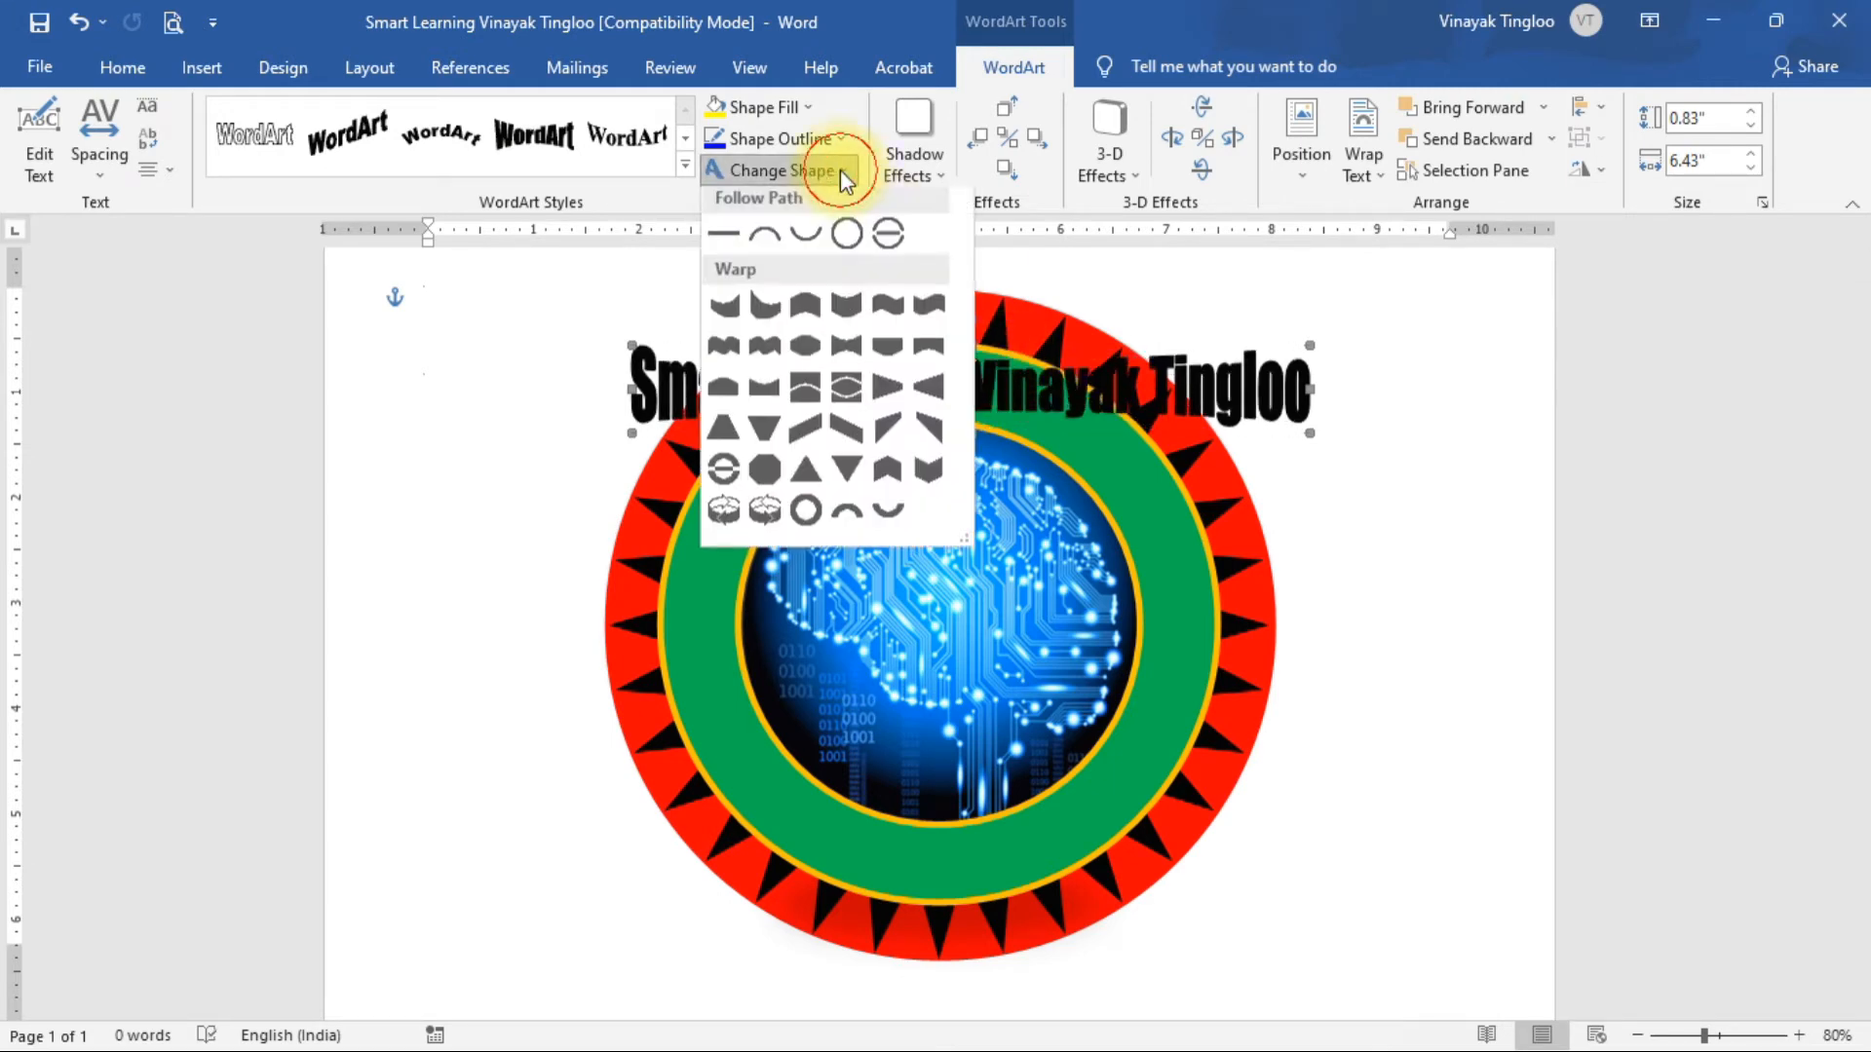
click(772, 244)
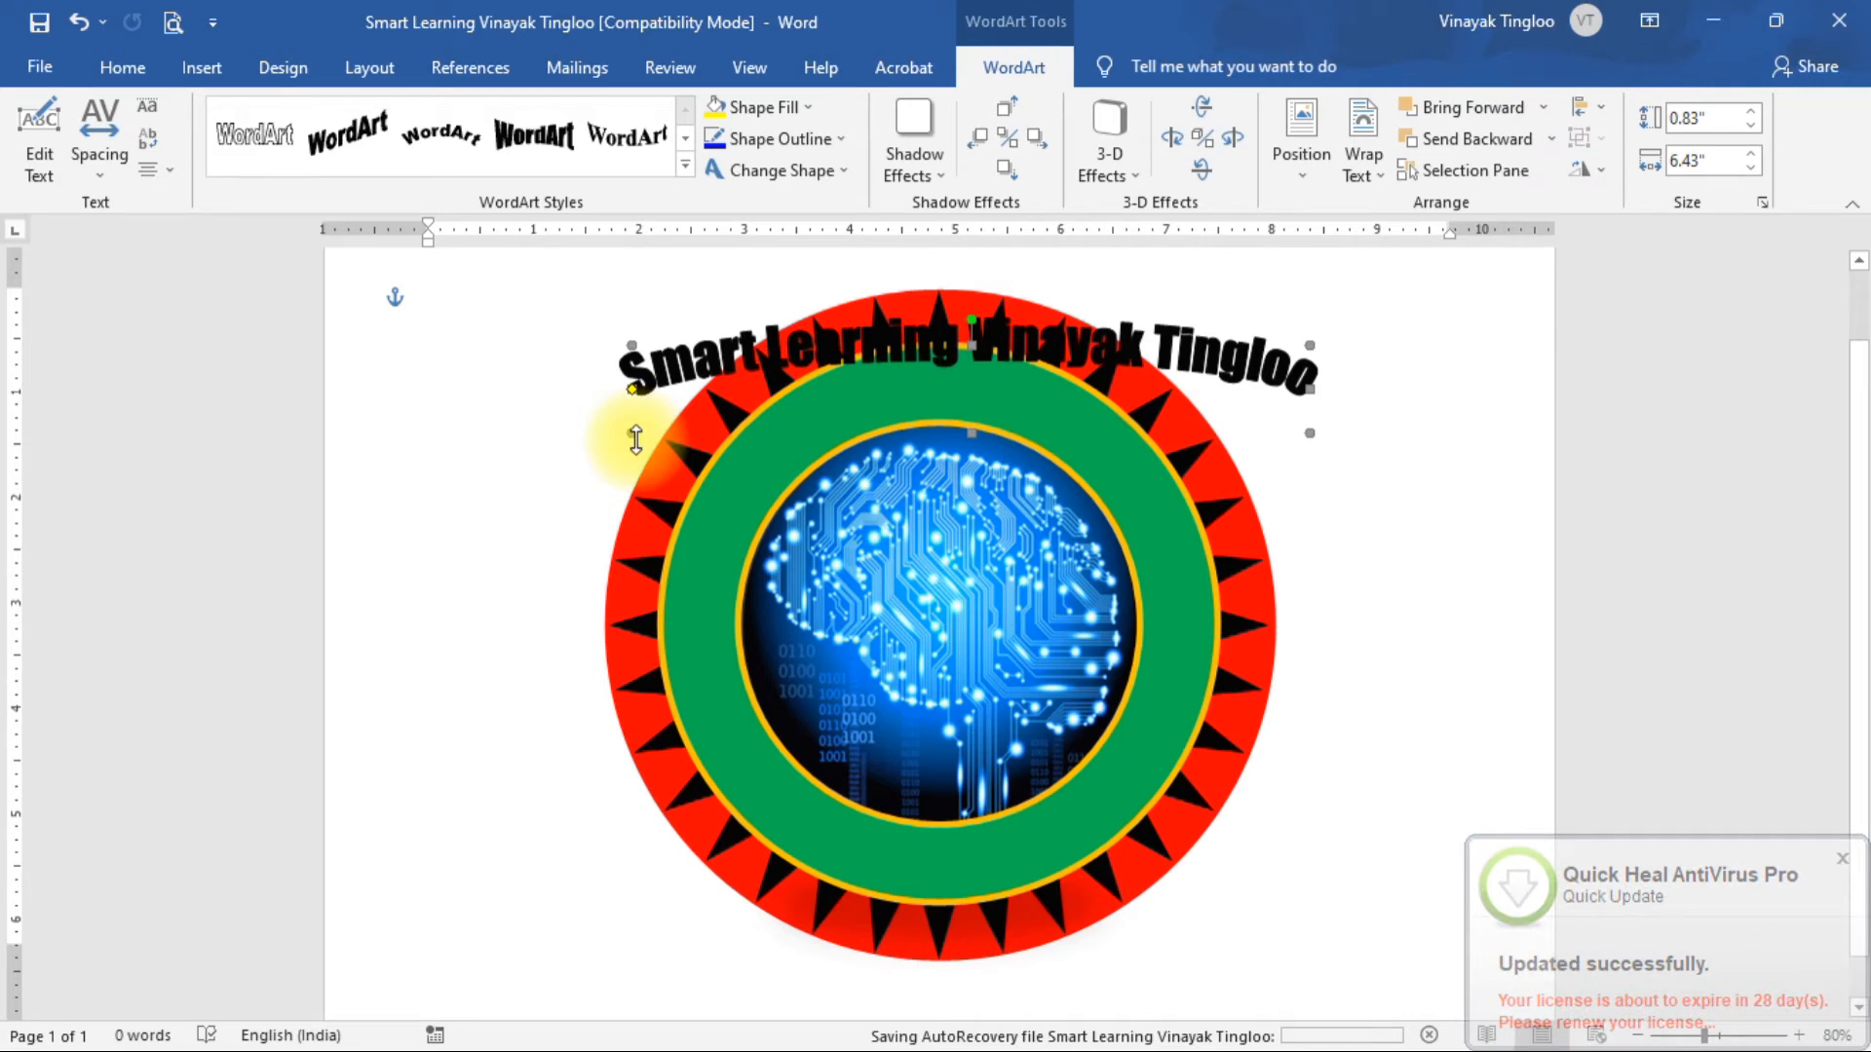
drag(634, 435, 688, 584)
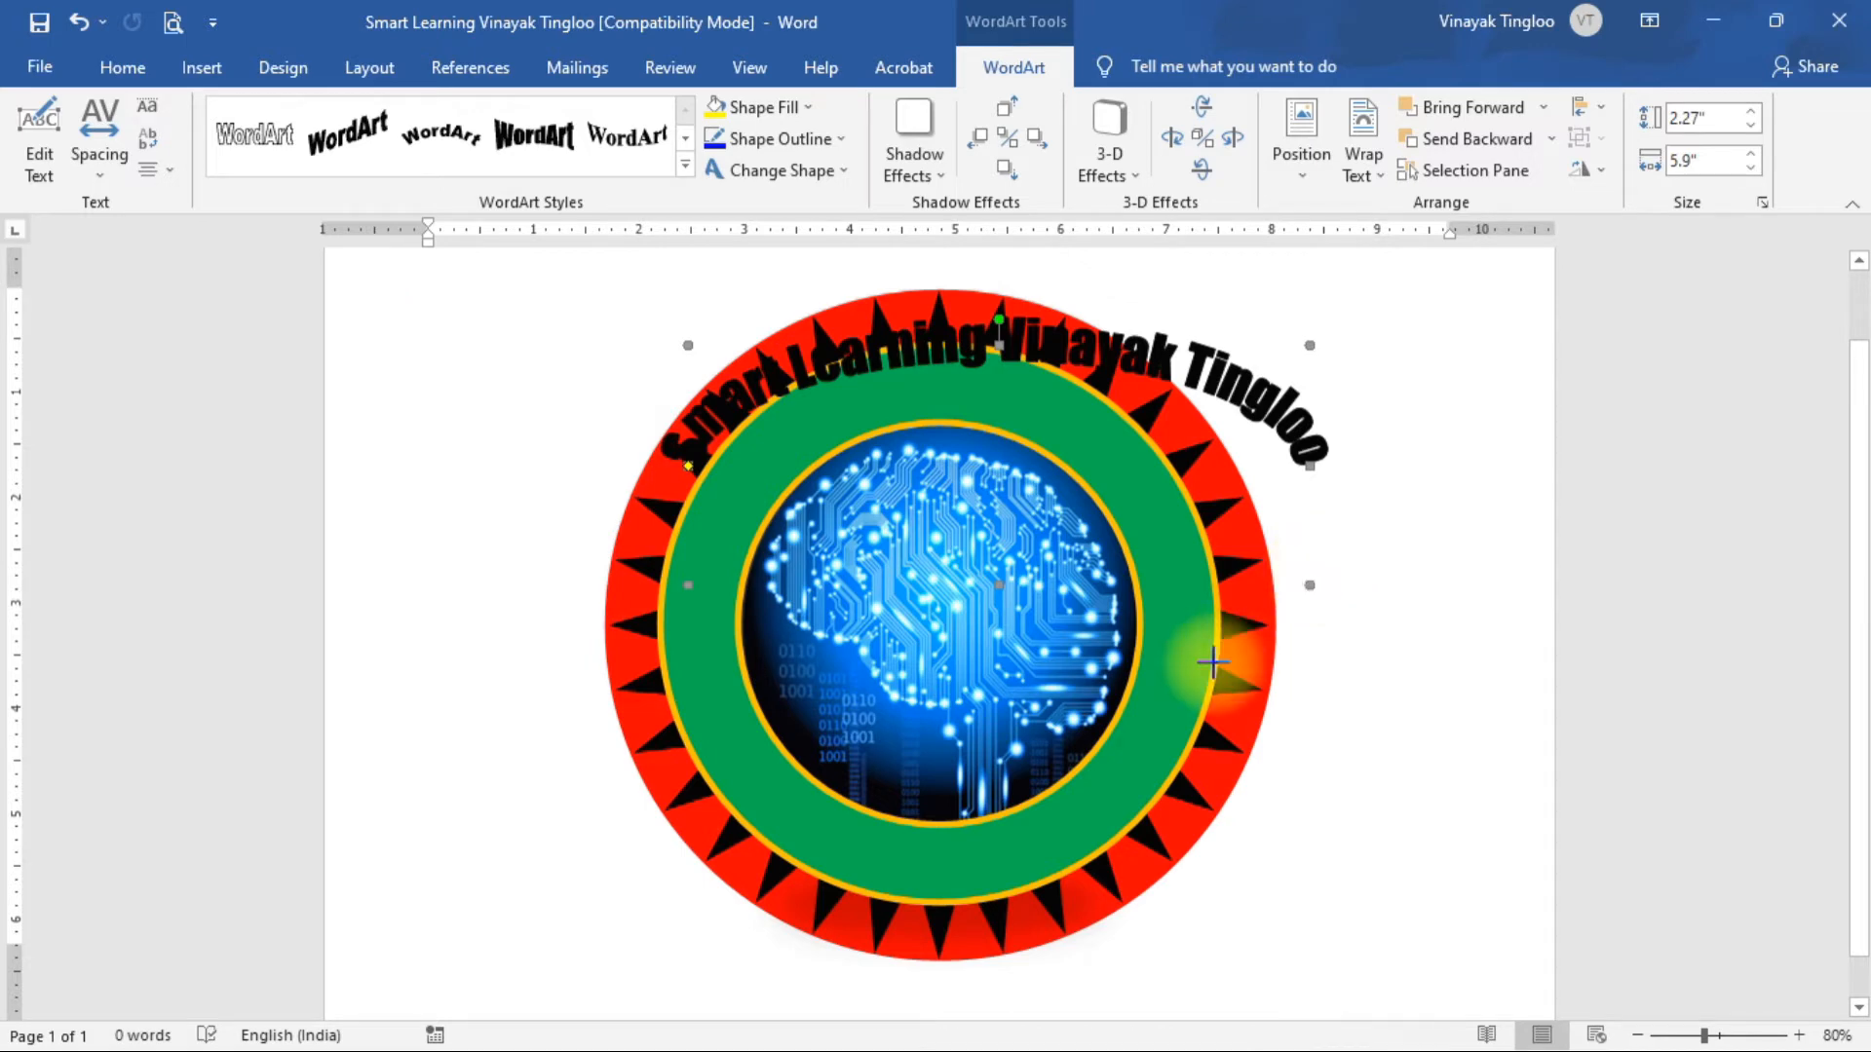
drag(1213, 663, 1187, 674)
drag(986, 353, 991, 411)
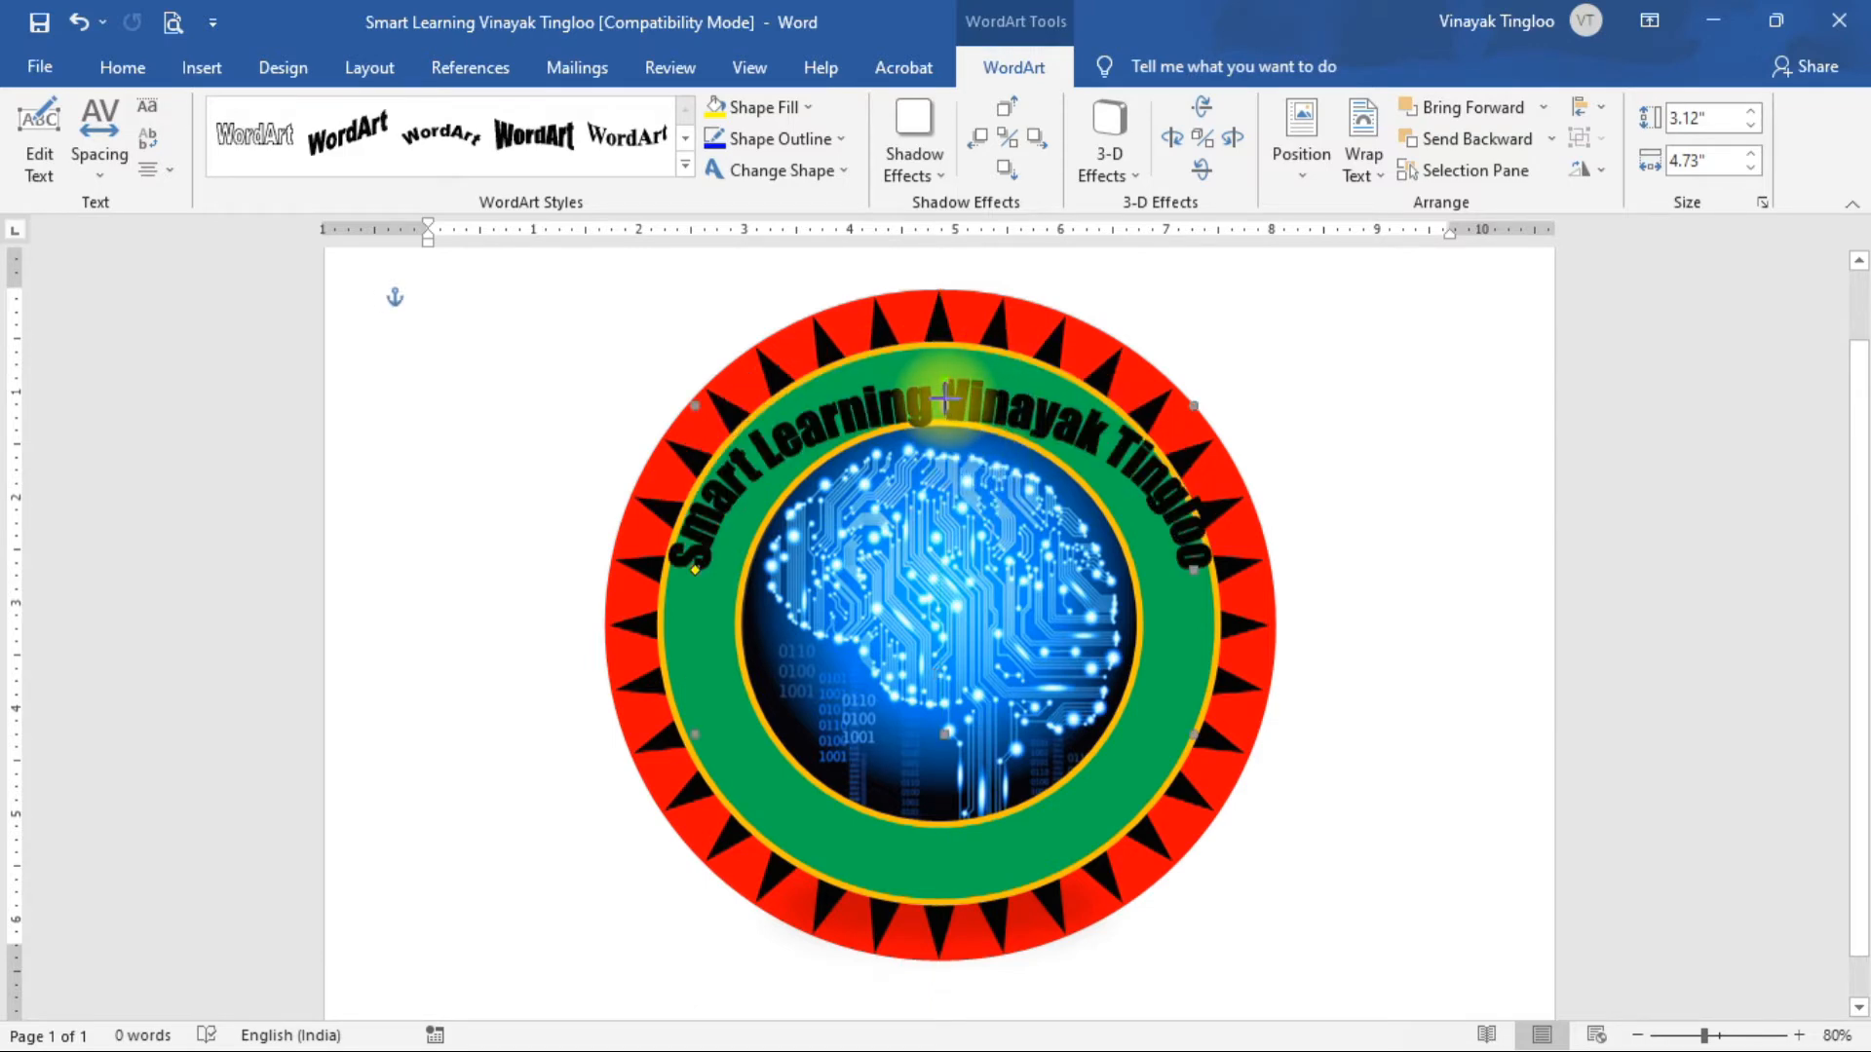
Resize the arched WordArt to about 3.4" by 4.25", lengthen its arc down both sides and center it in the donut's upper half.
drag(945, 397, 1002, 417)
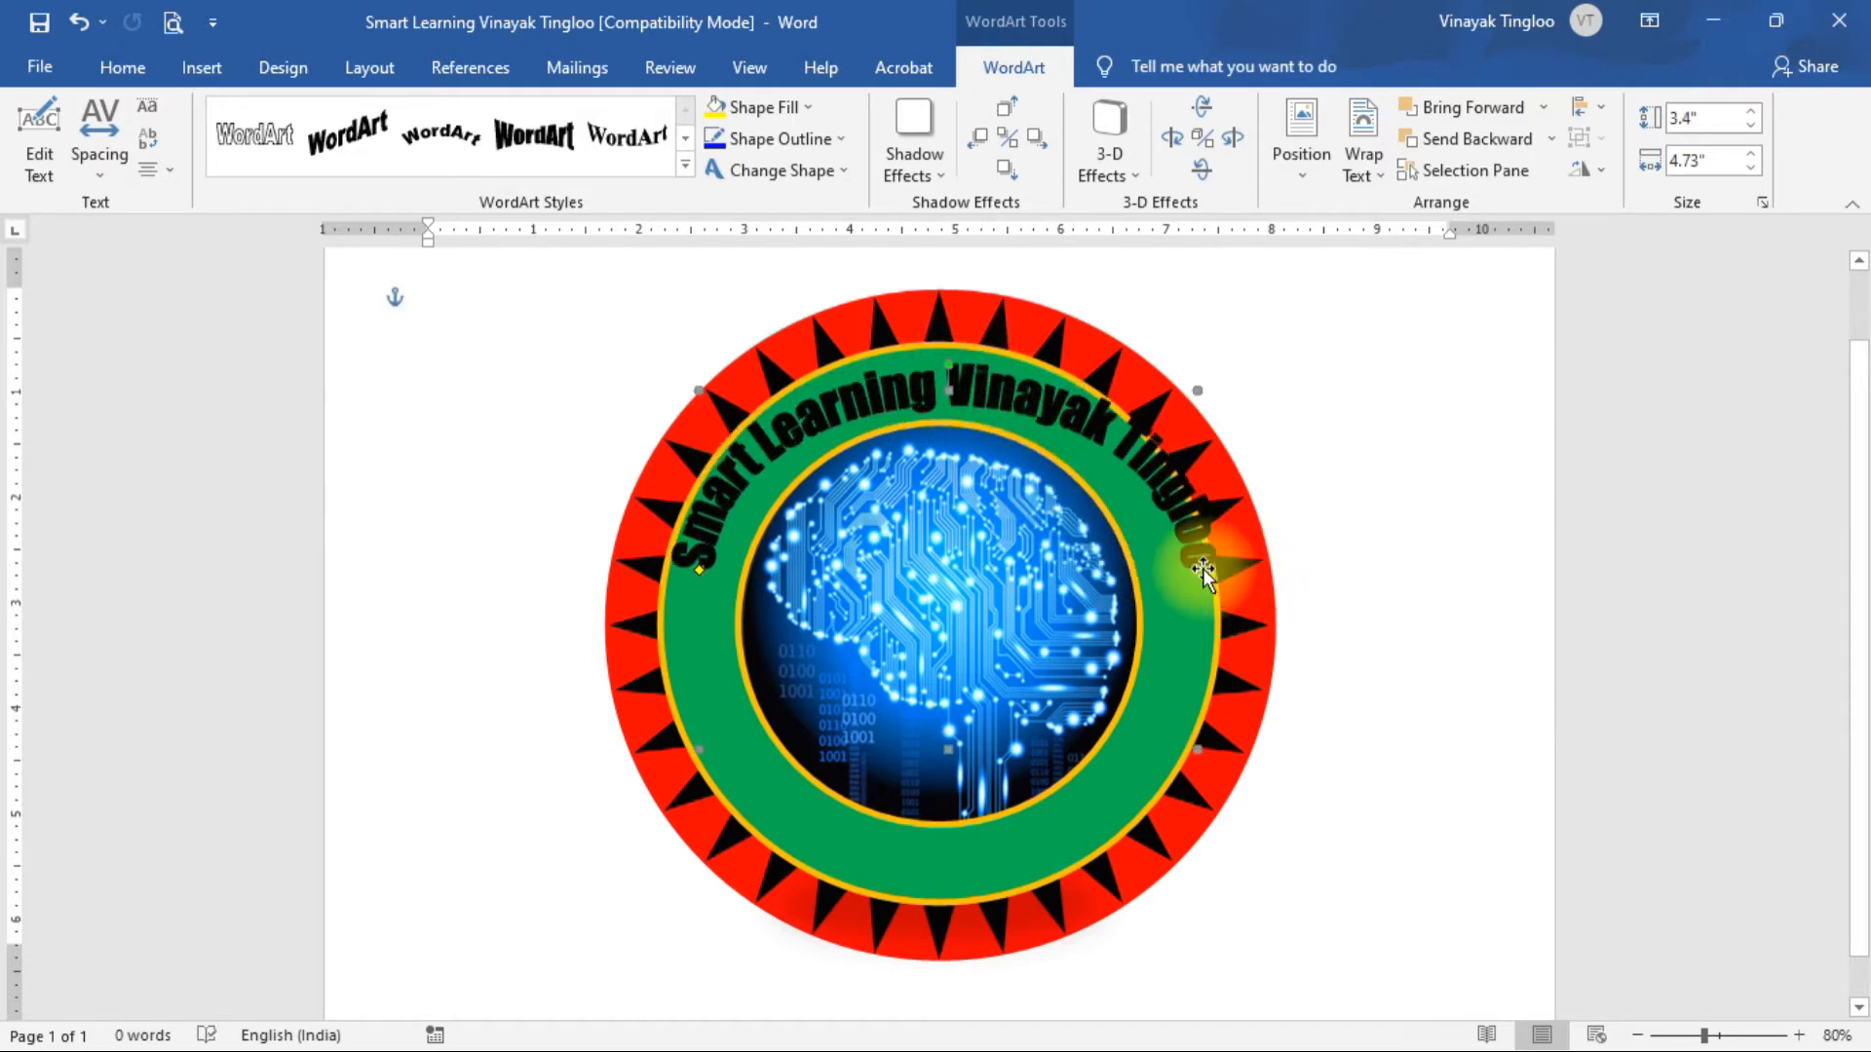
drag(1194, 570, 1167, 571)
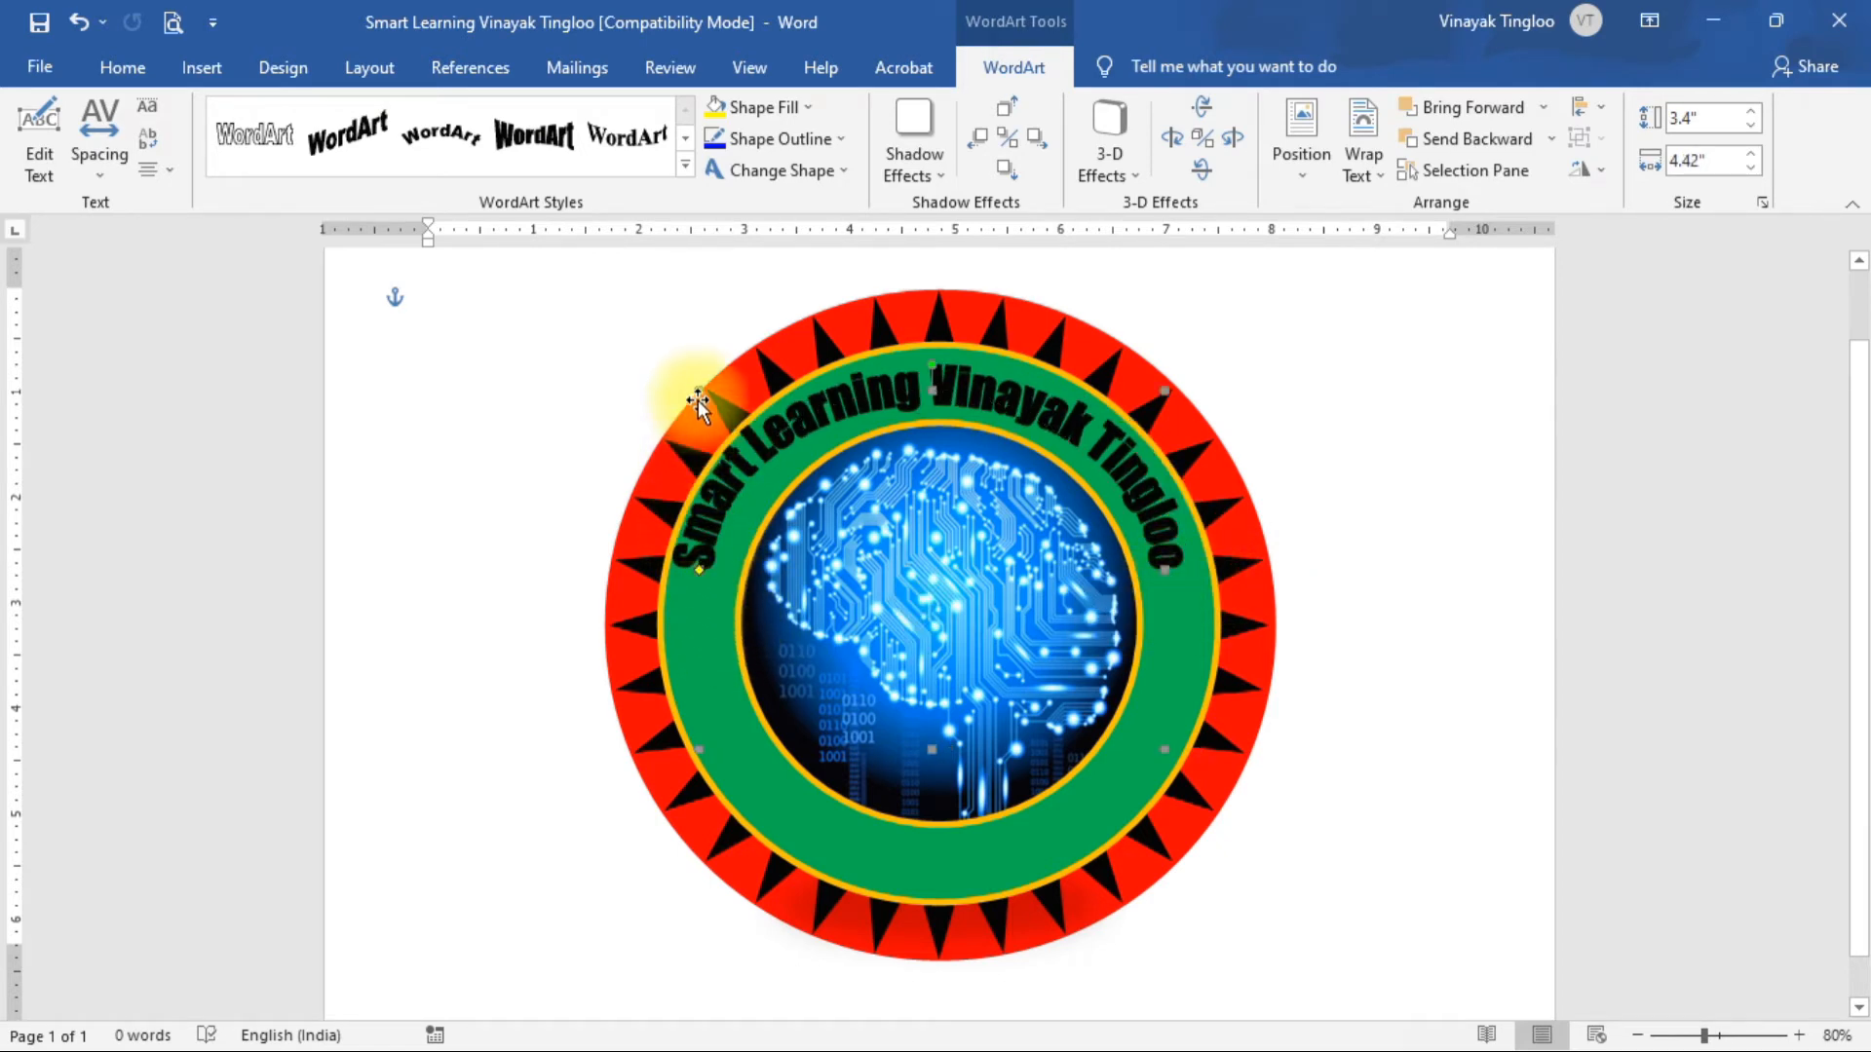
drag(698, 384, 716, 395)
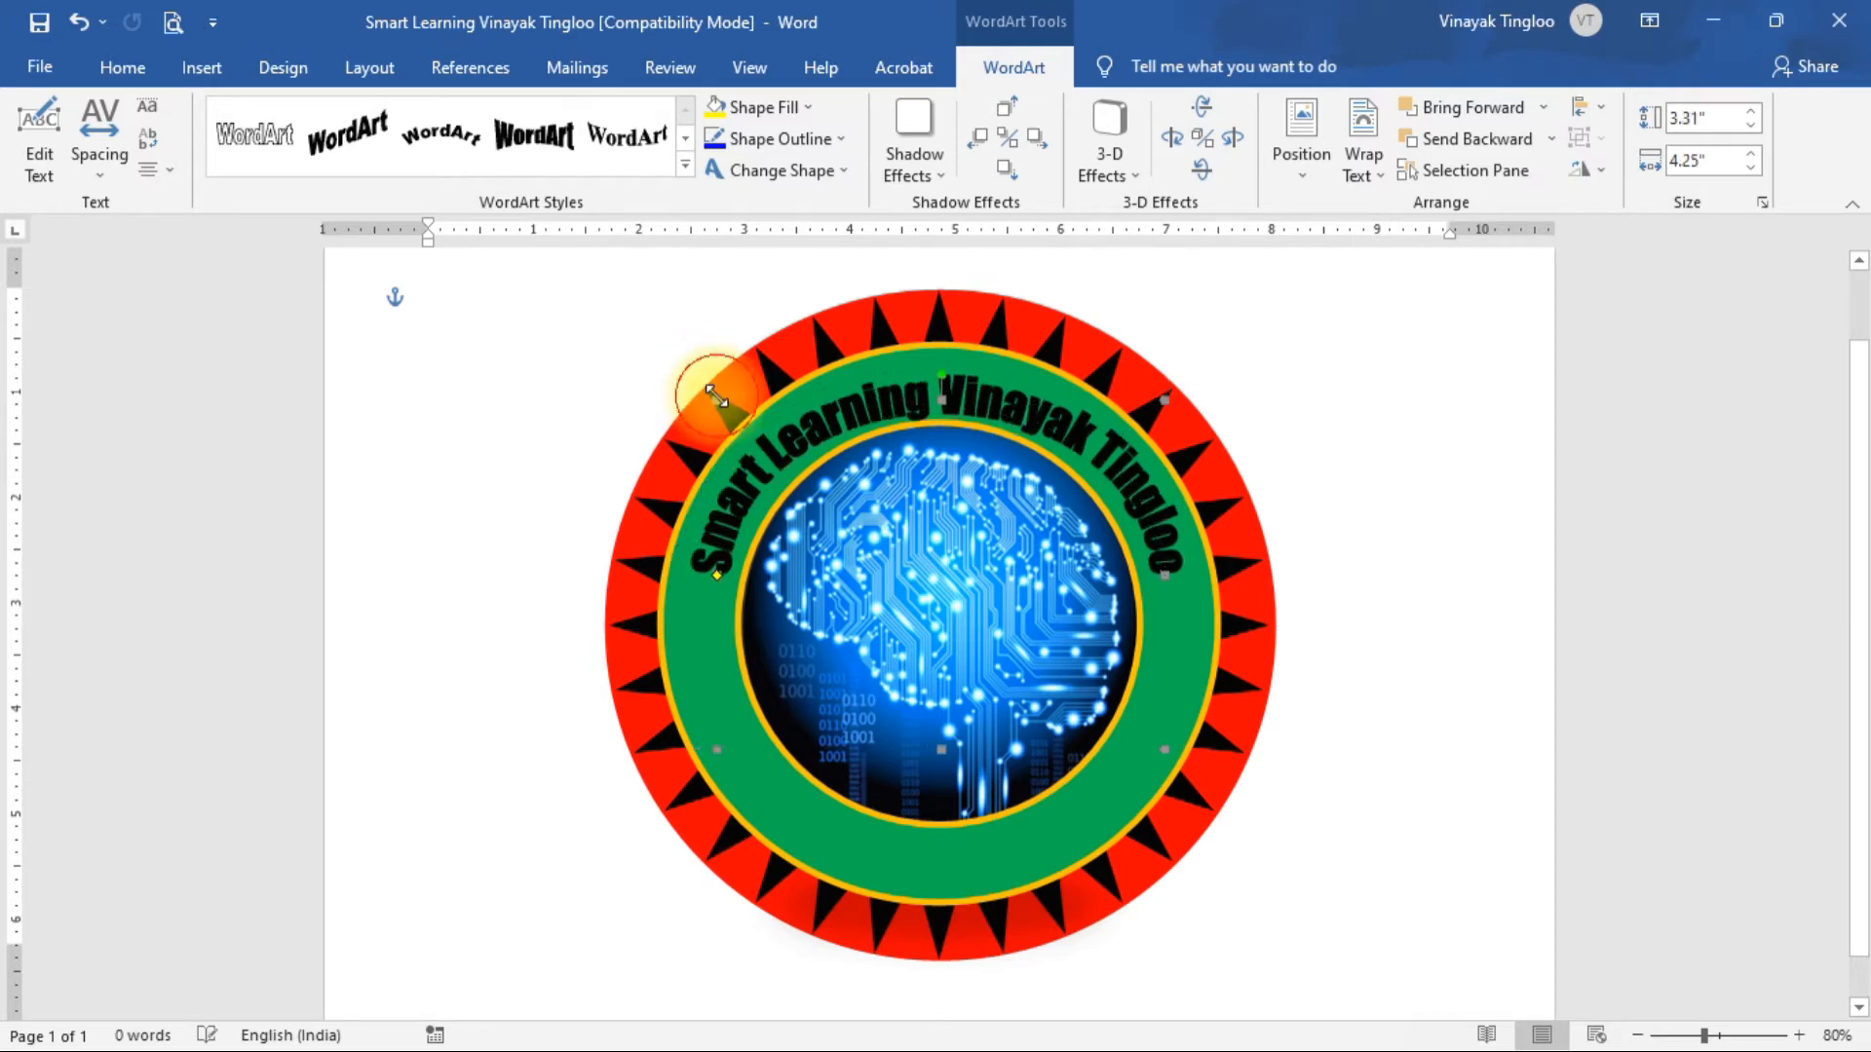
drag(912, 405, 984, 398)
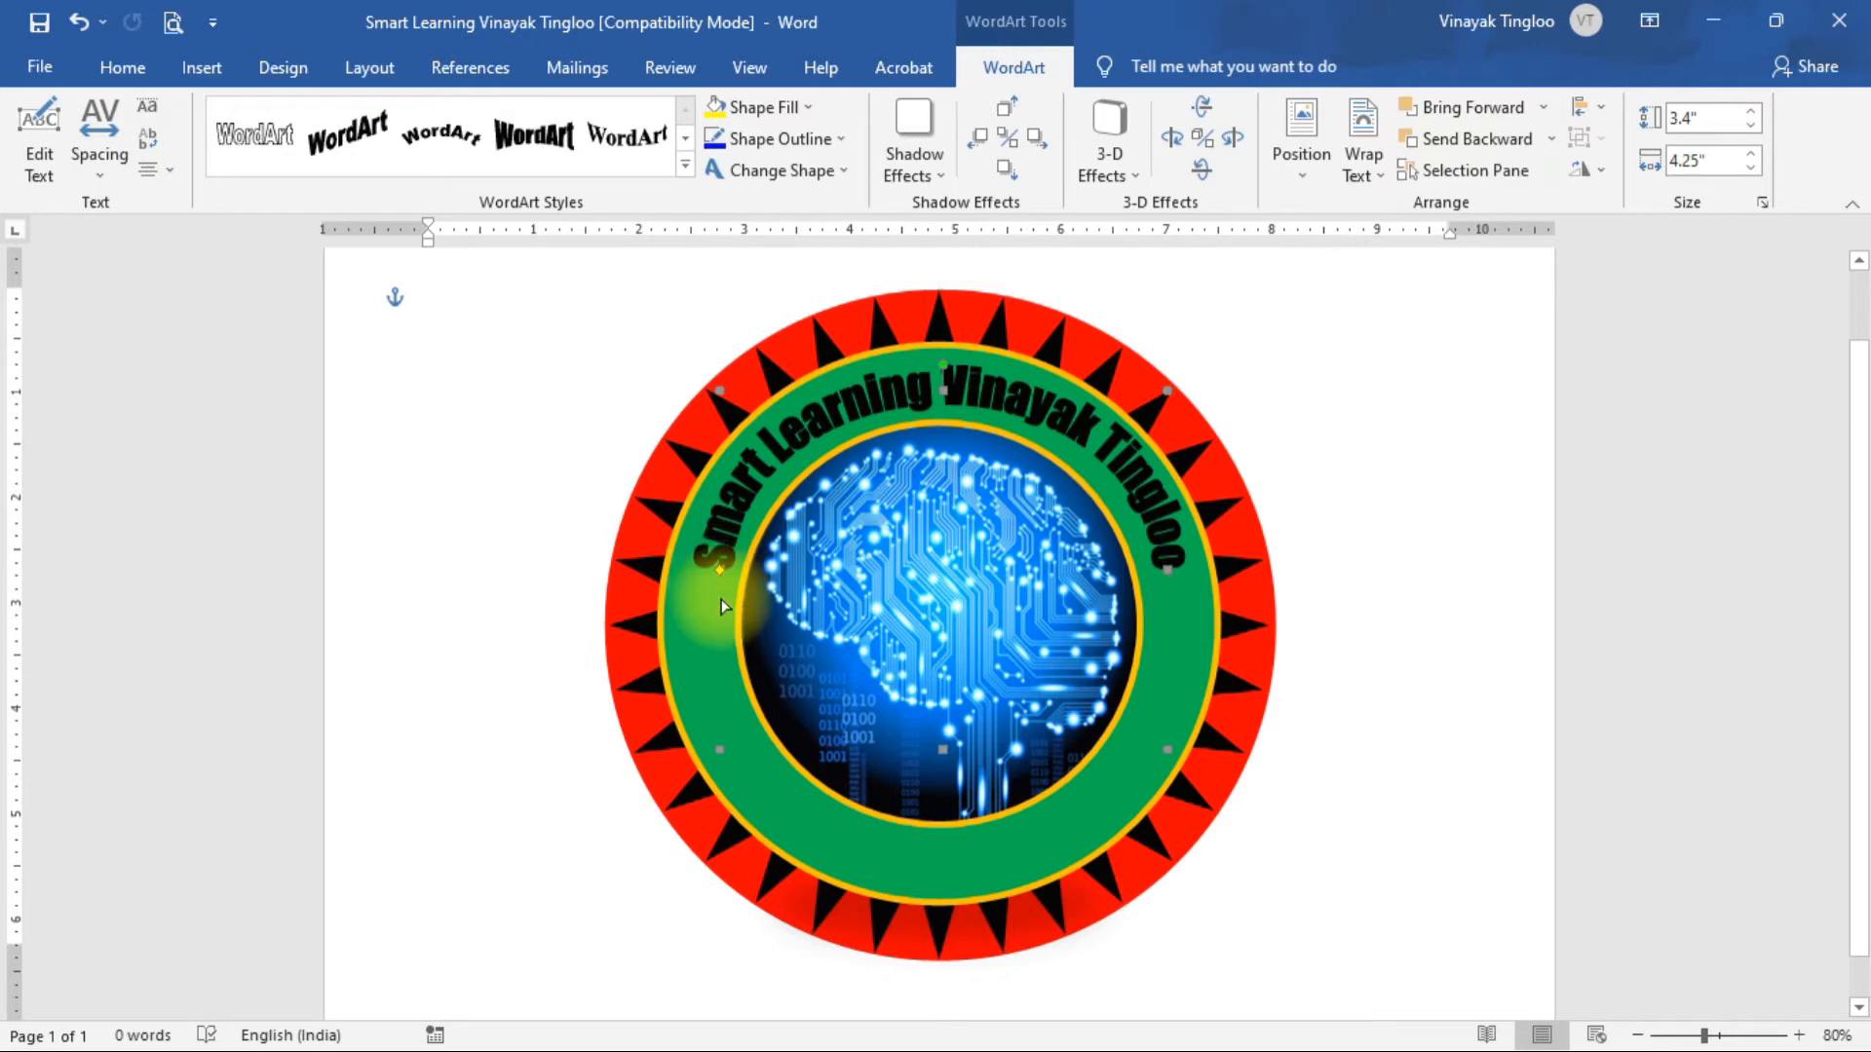
drag(719, 566, 719, 609)
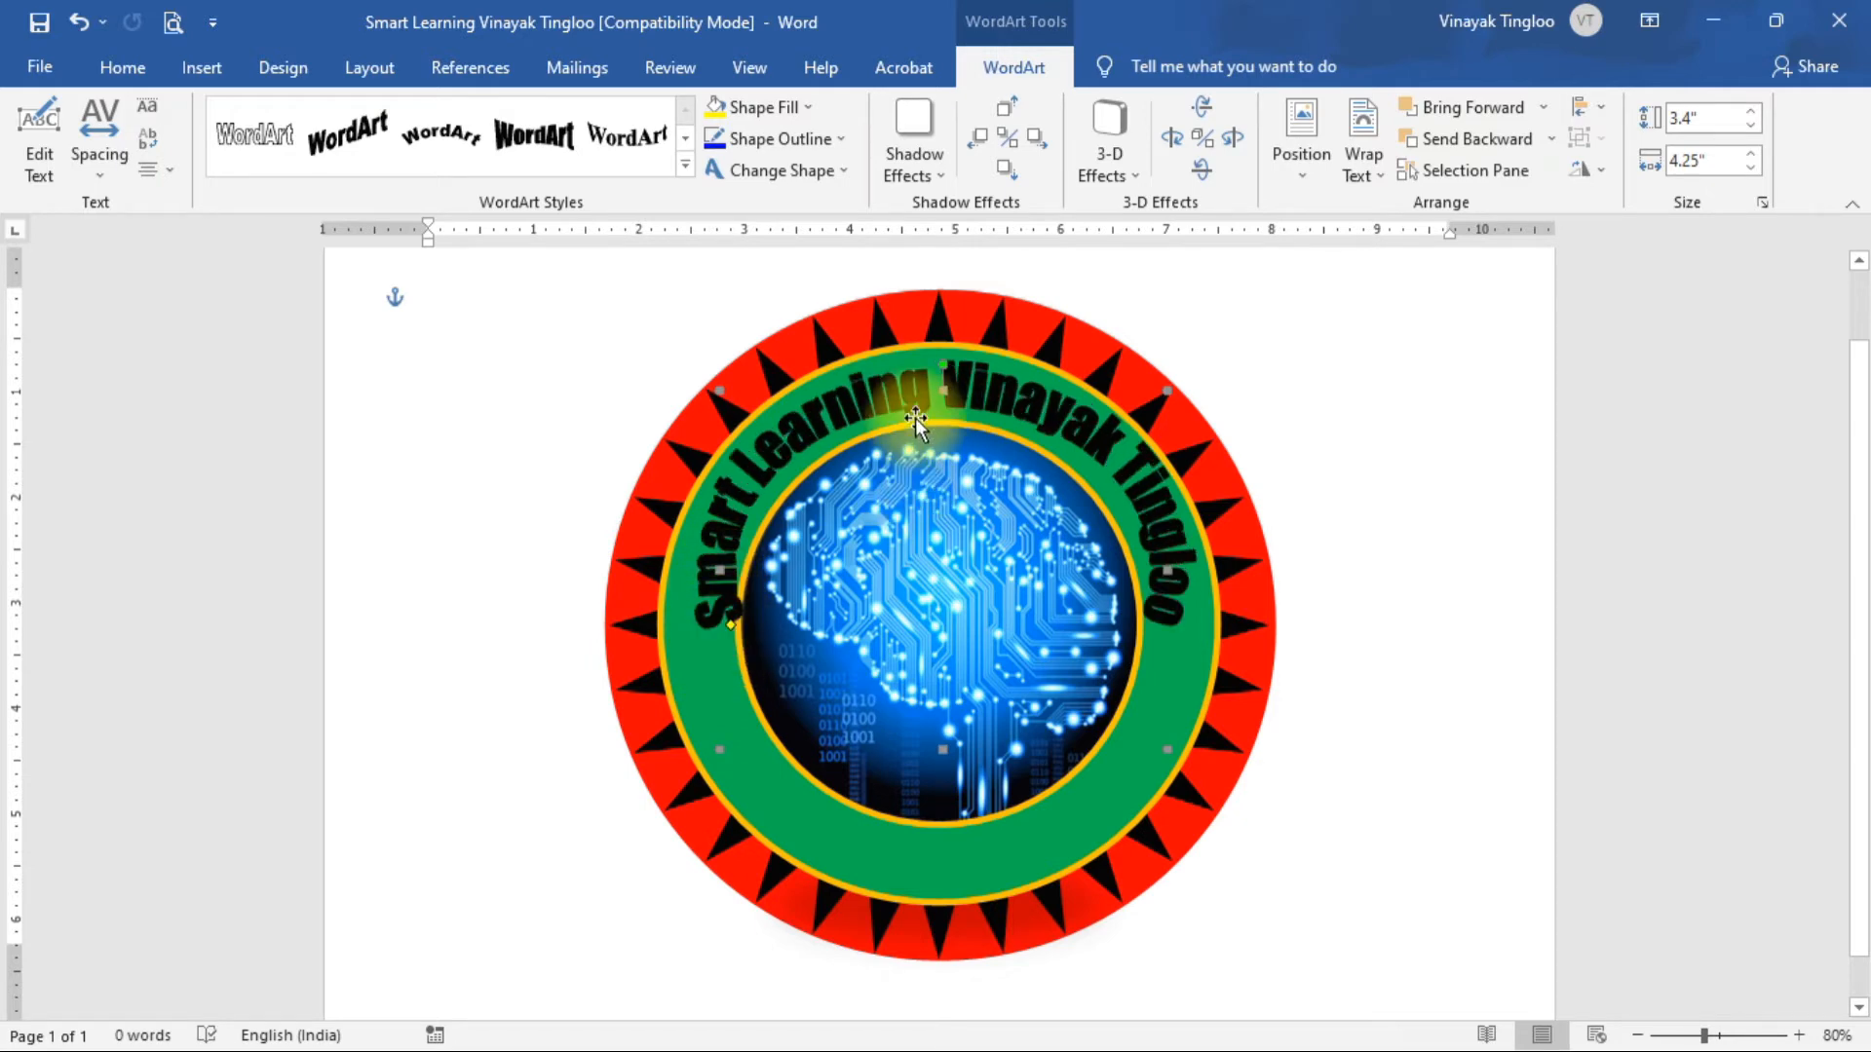
drag(903, 391, 898, 389)
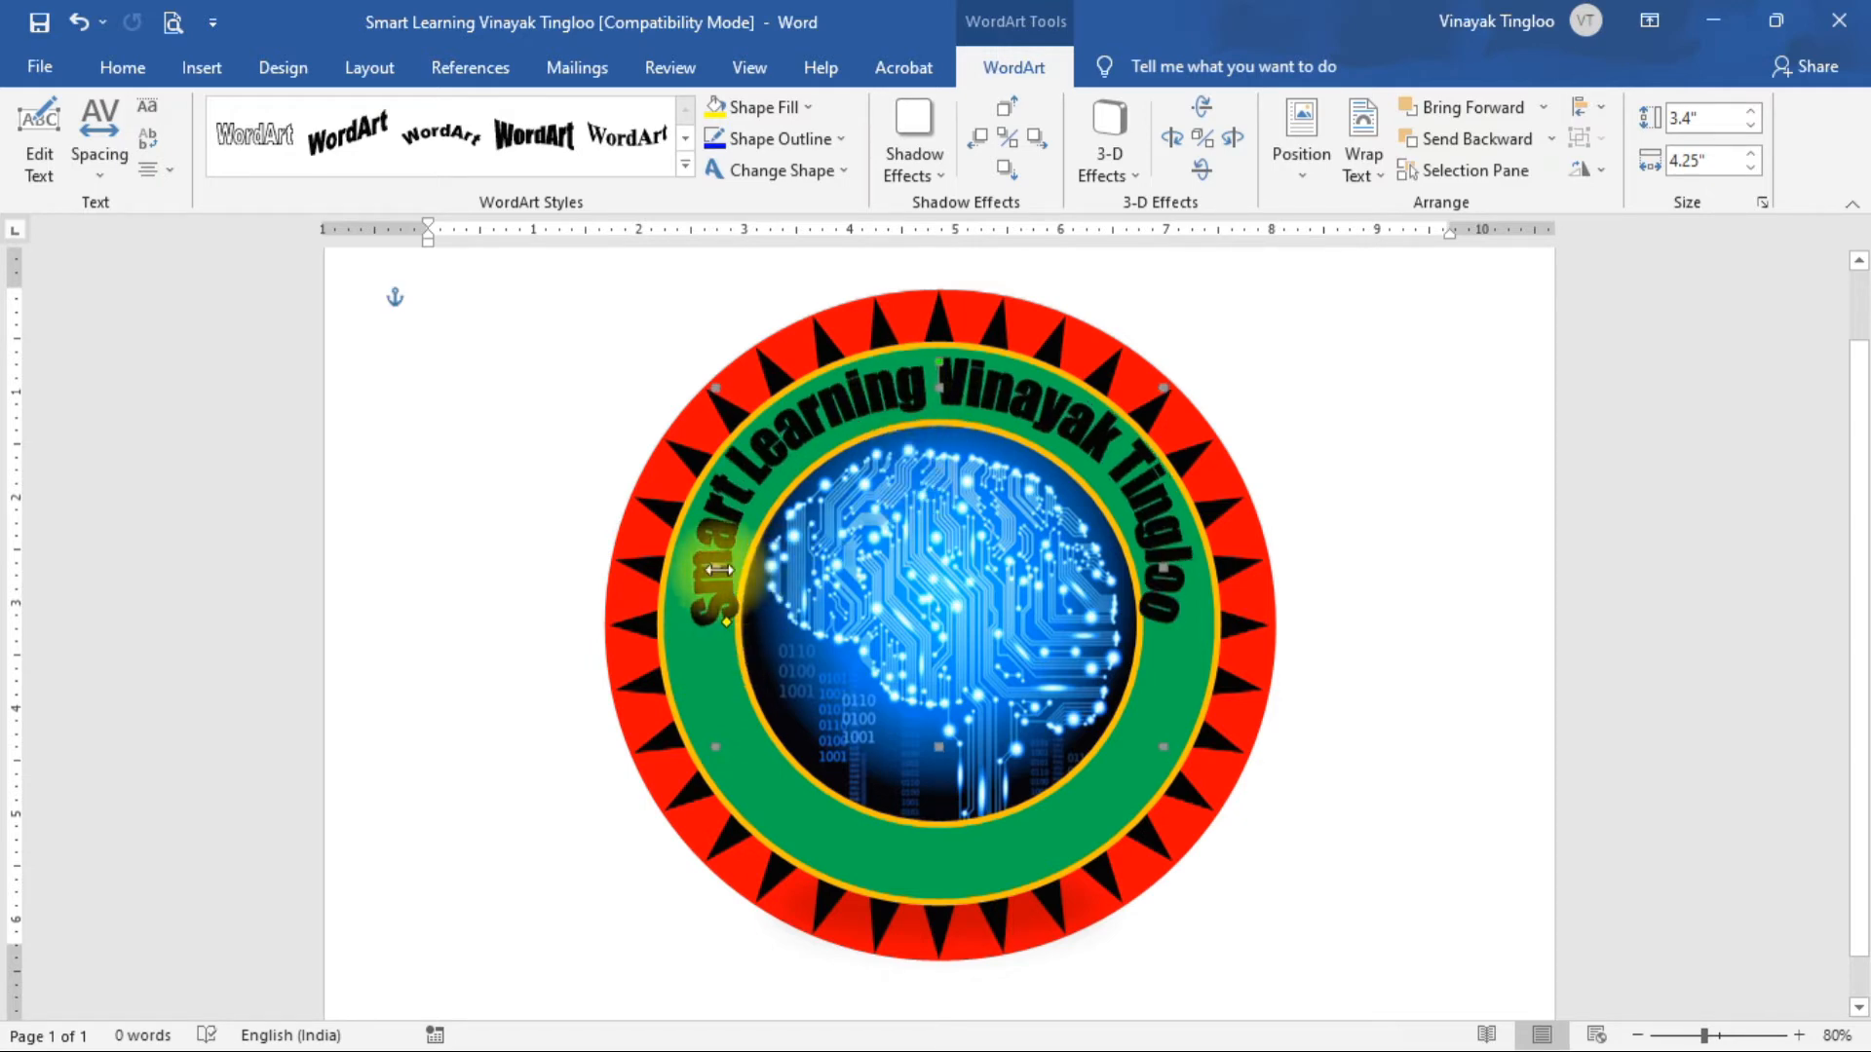
Adjust the arched WordArt to about 3.3" high by 4.48" wide so its lettering follows the green donut's curve.
drag(716, 570, 700, 571)
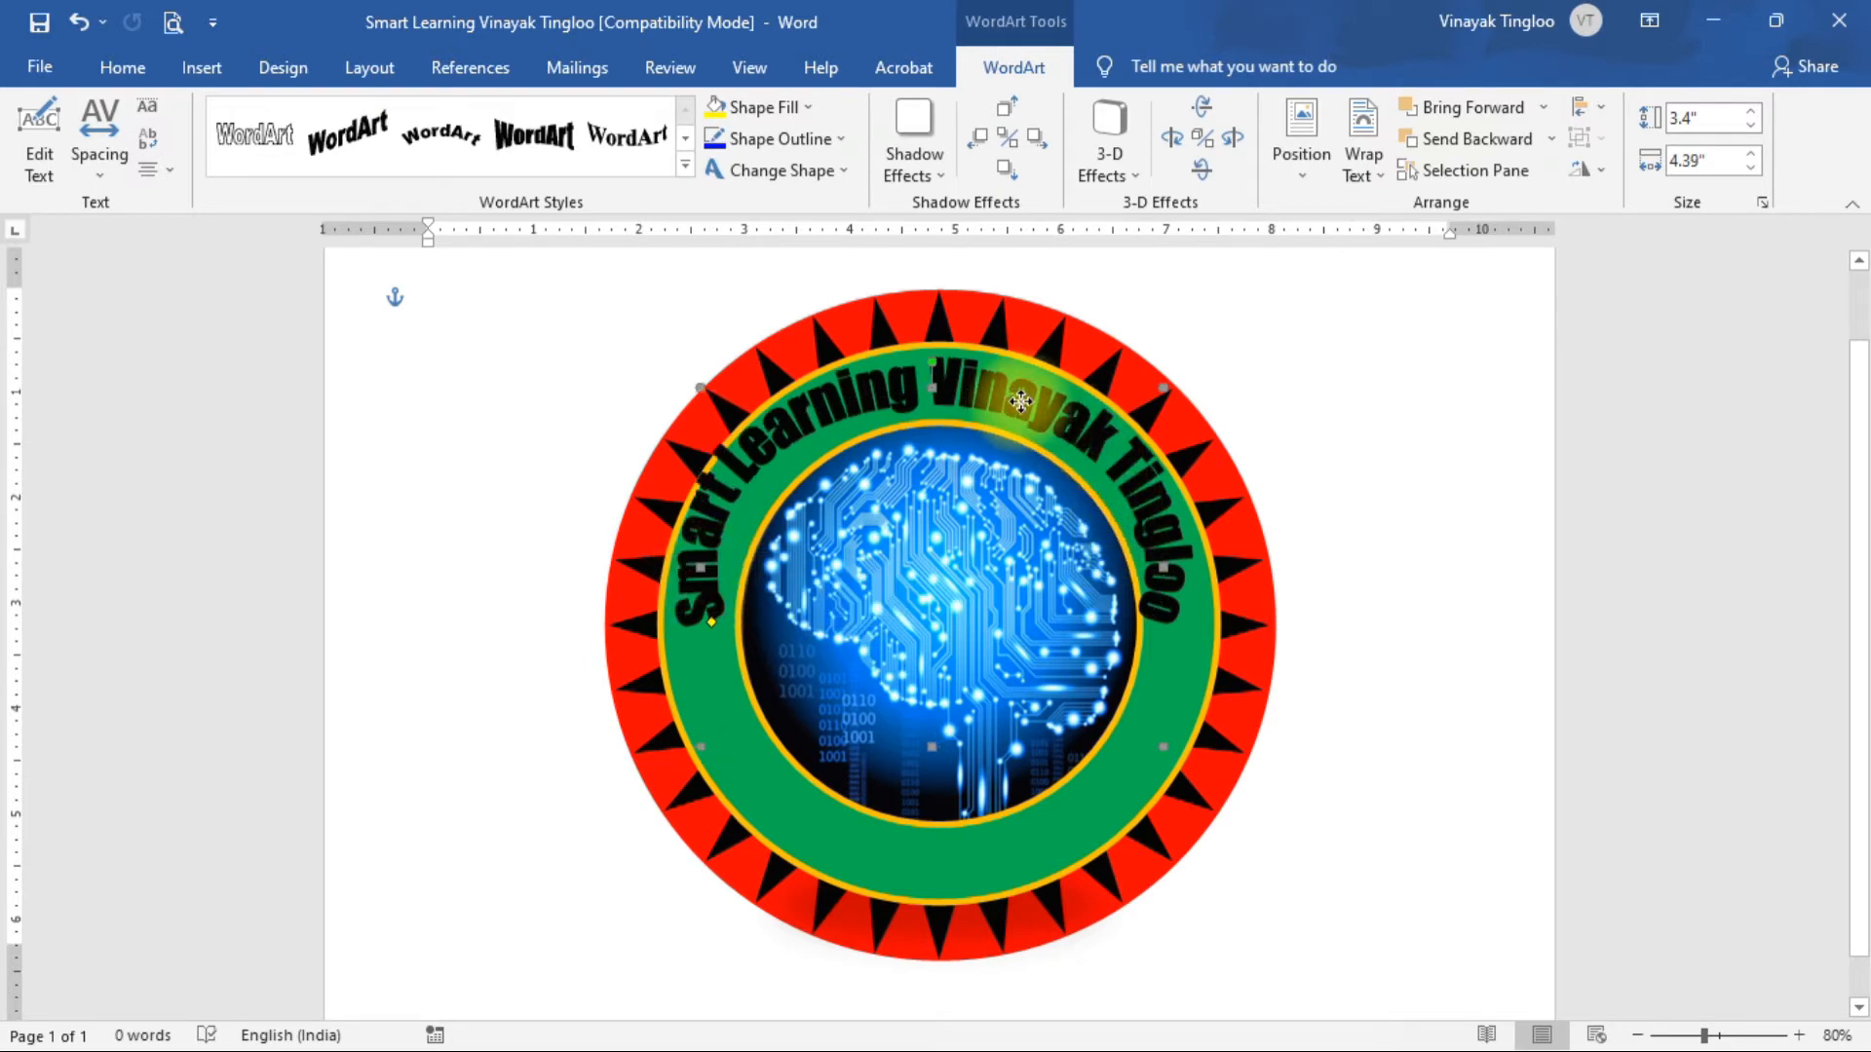
drag(1020, 401, 1025, 404)
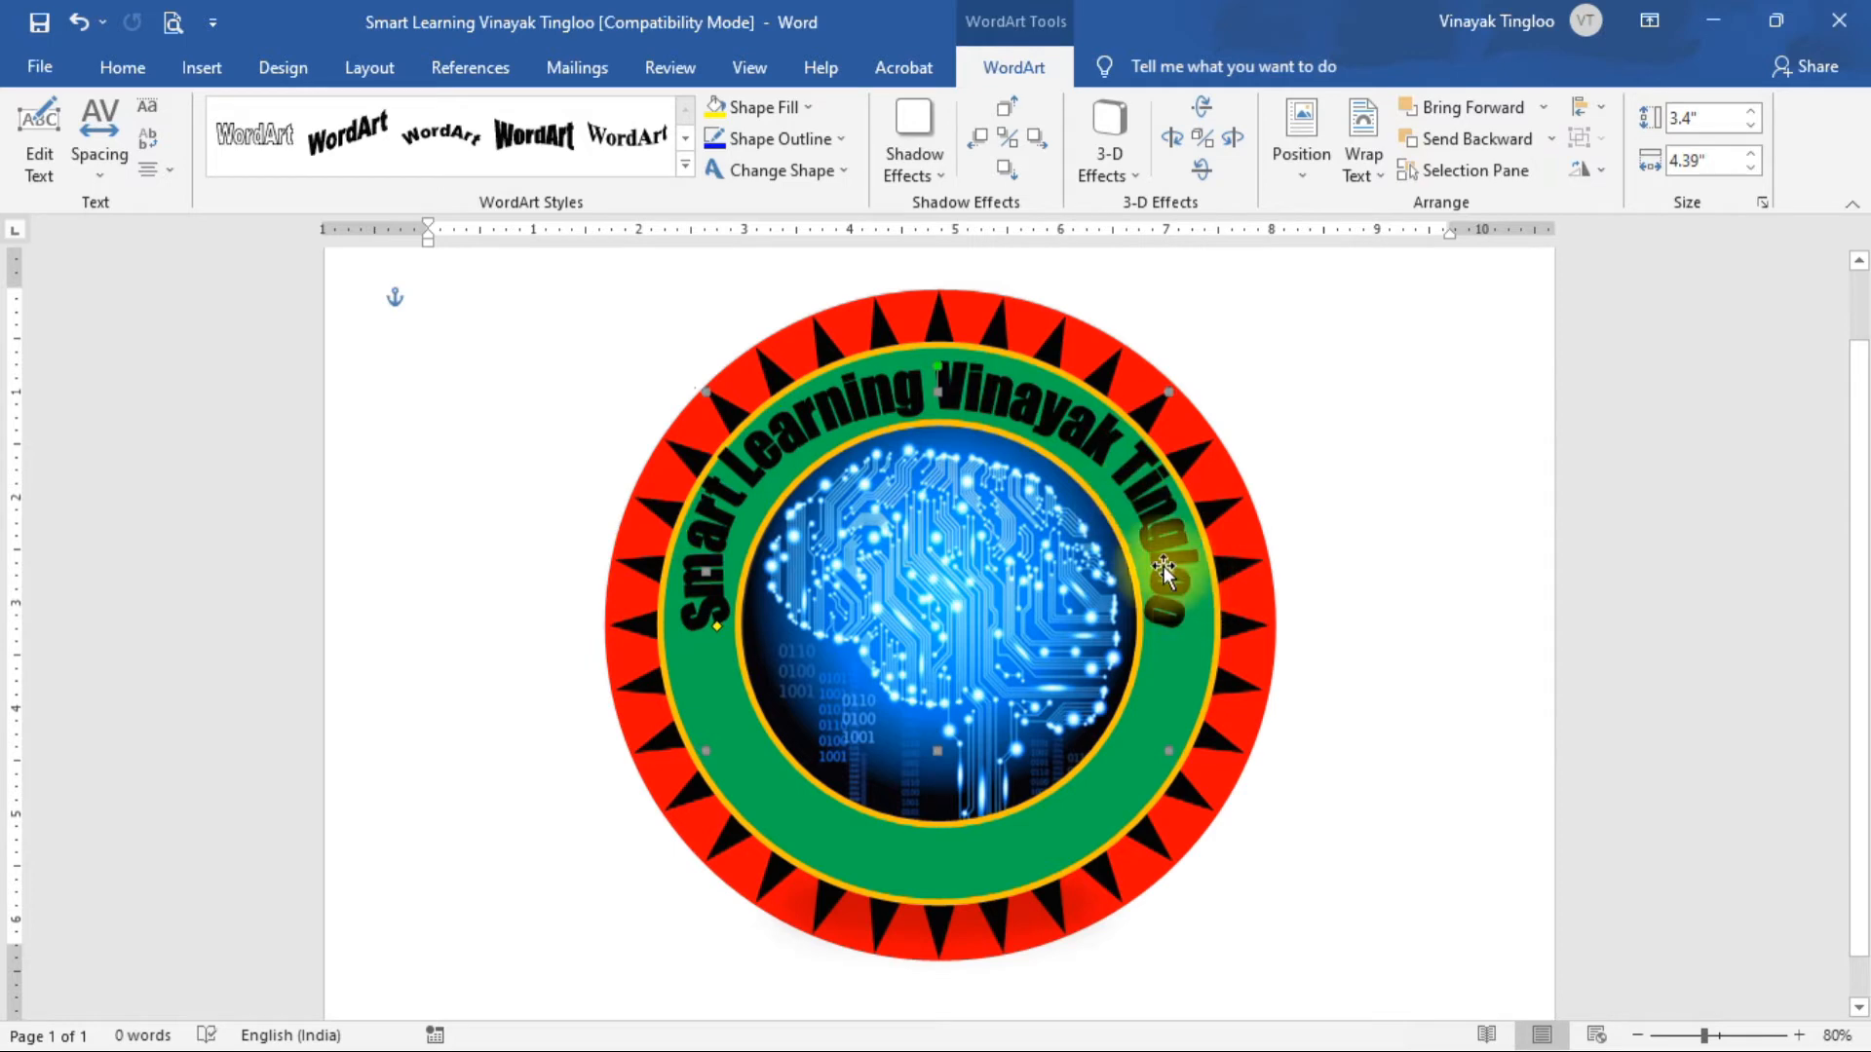
drag(1164, 566, 1183, 572)
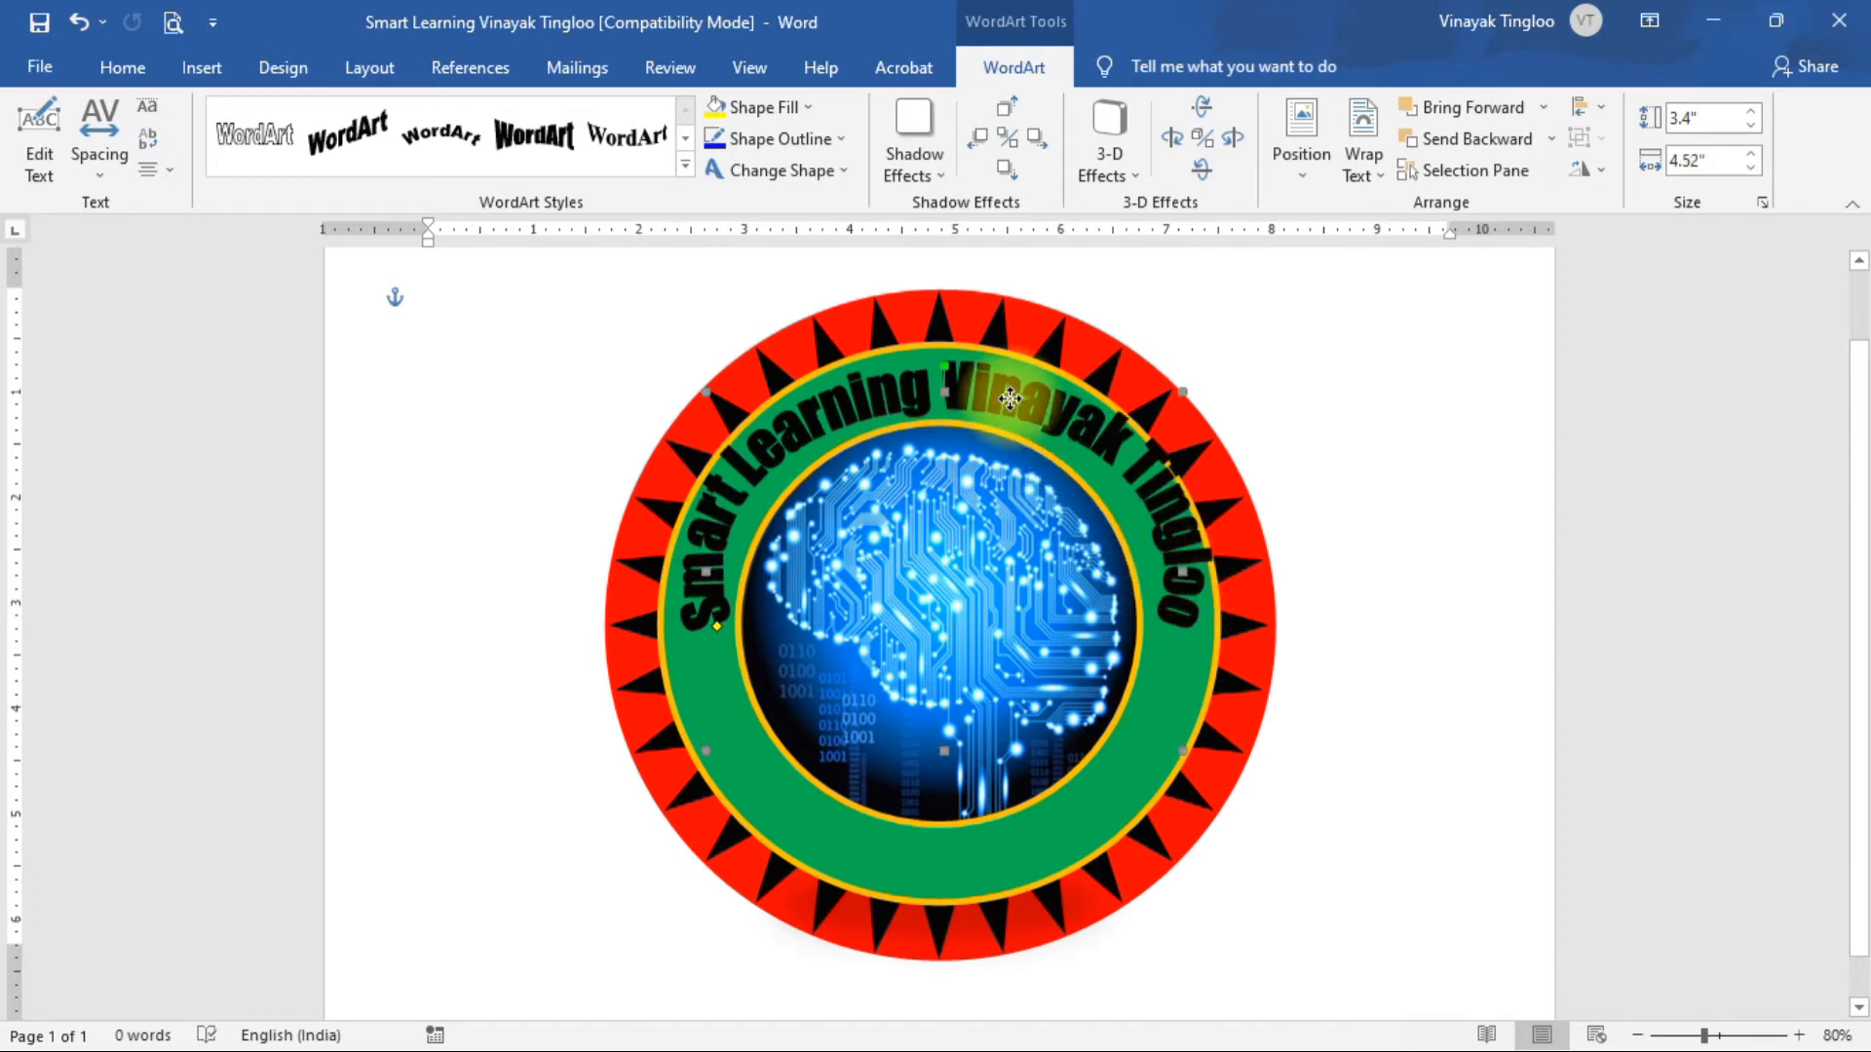
drag(1179, 575, 1195, 577)
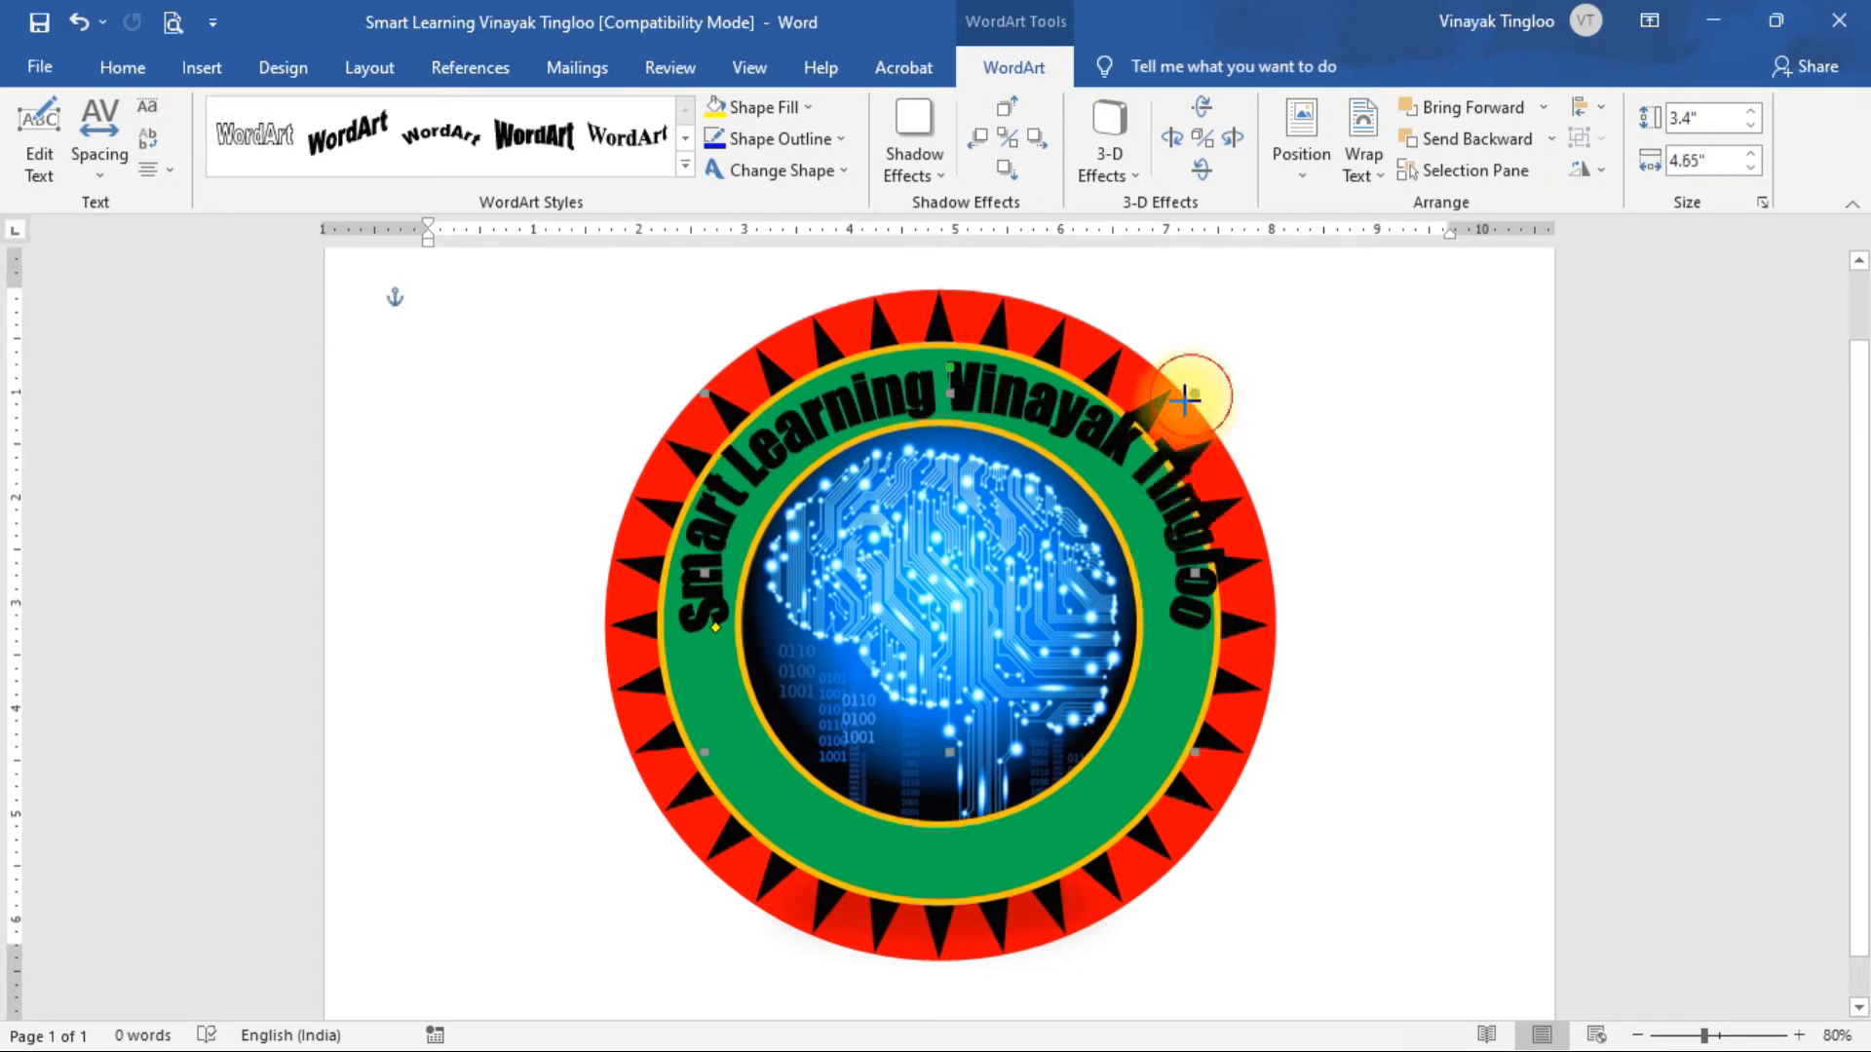
drag(1177, 416, 1181, 407)
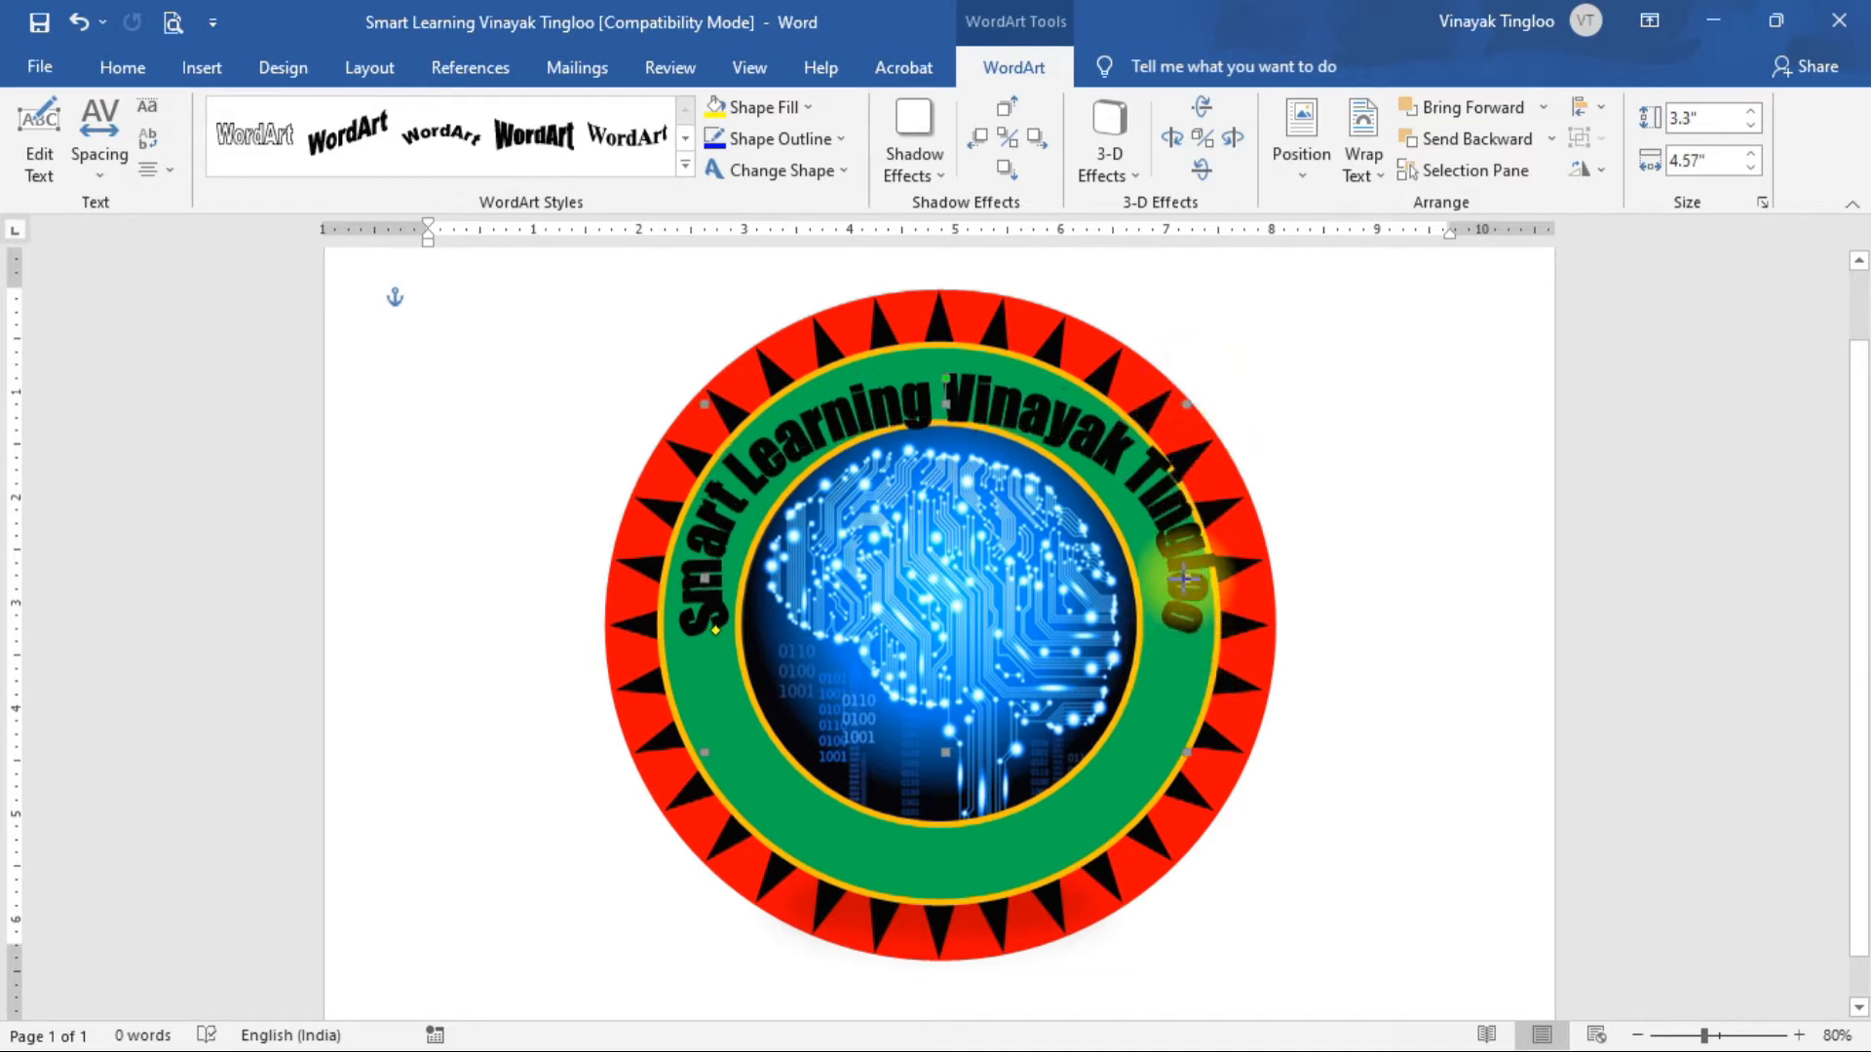
drag(1187, 578, 1177, 579)
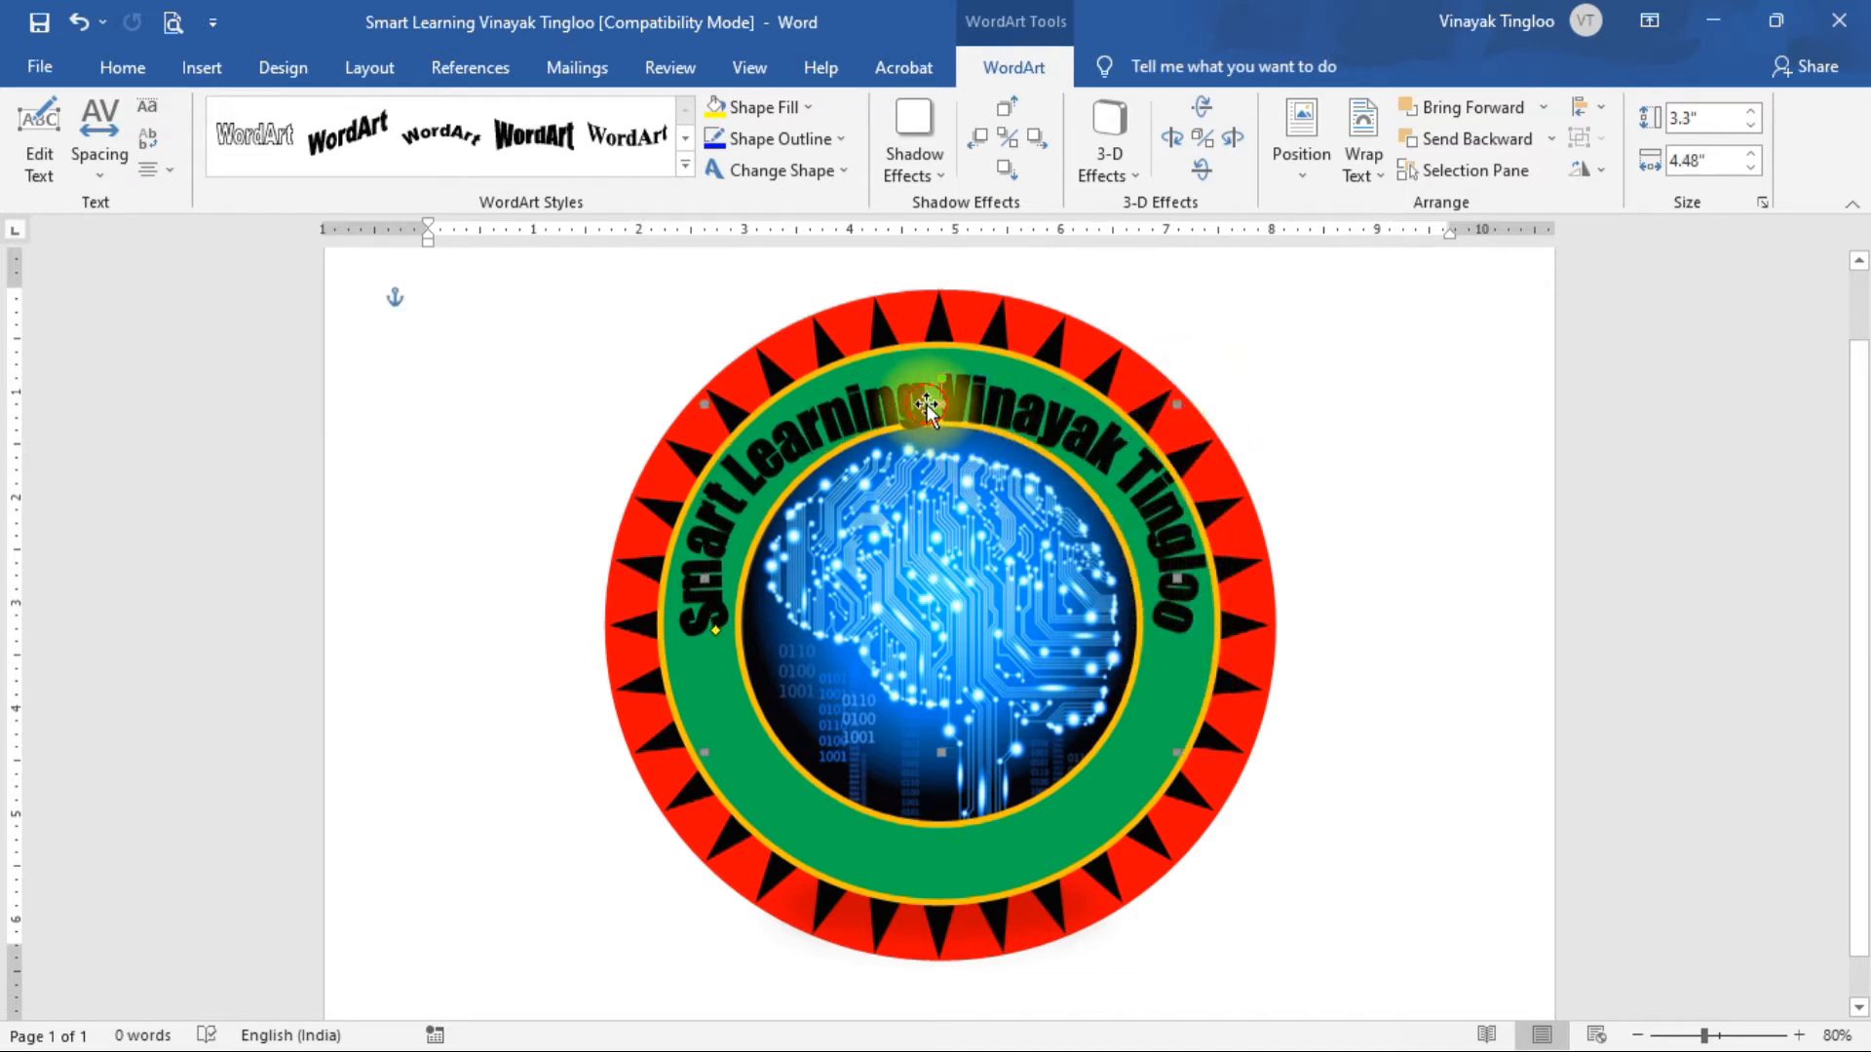
Fine-tune the arched WordArt to about 3.53" by 4.36", center it within the green band and deselect it.
mouse_move(927, 403)
mouse_down()
mouse_move(939, 352)
mouse_move(958, 397)
mouse_up()
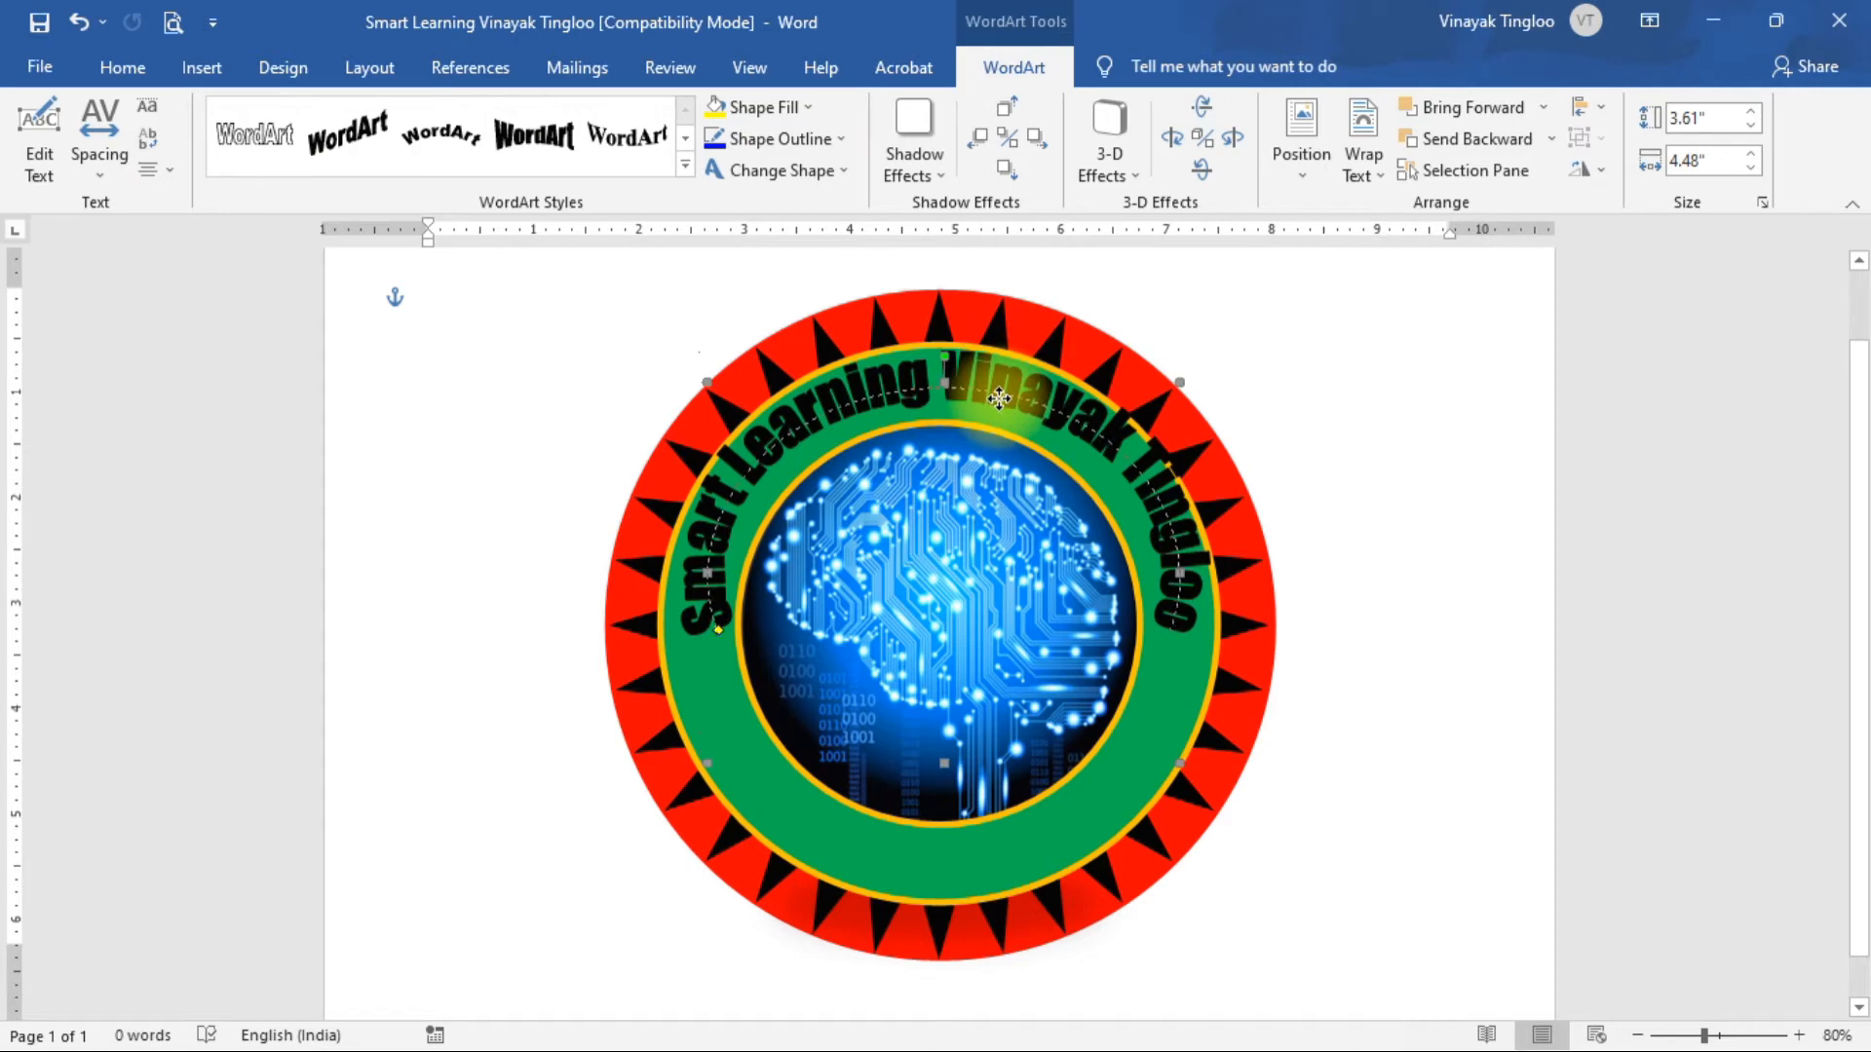
drag(998, 397, 980, 401)
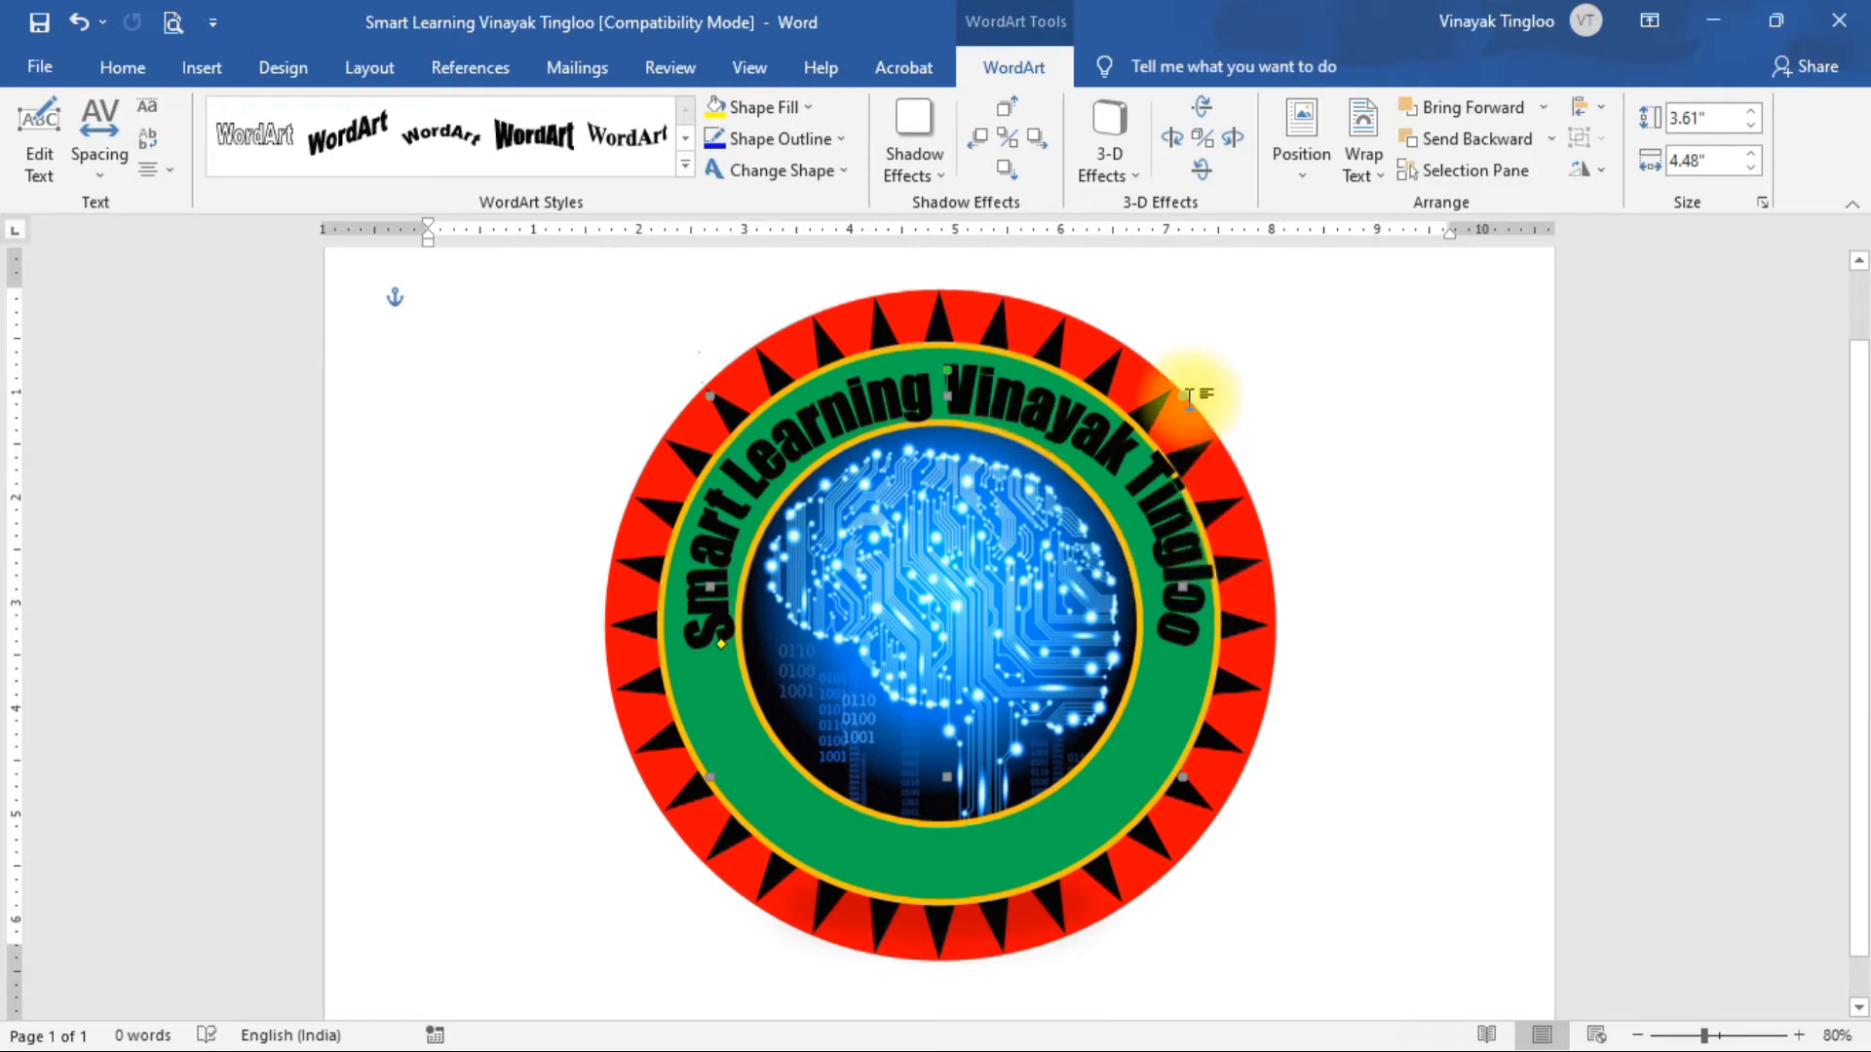
drag(1178, 398, 1177, 394)
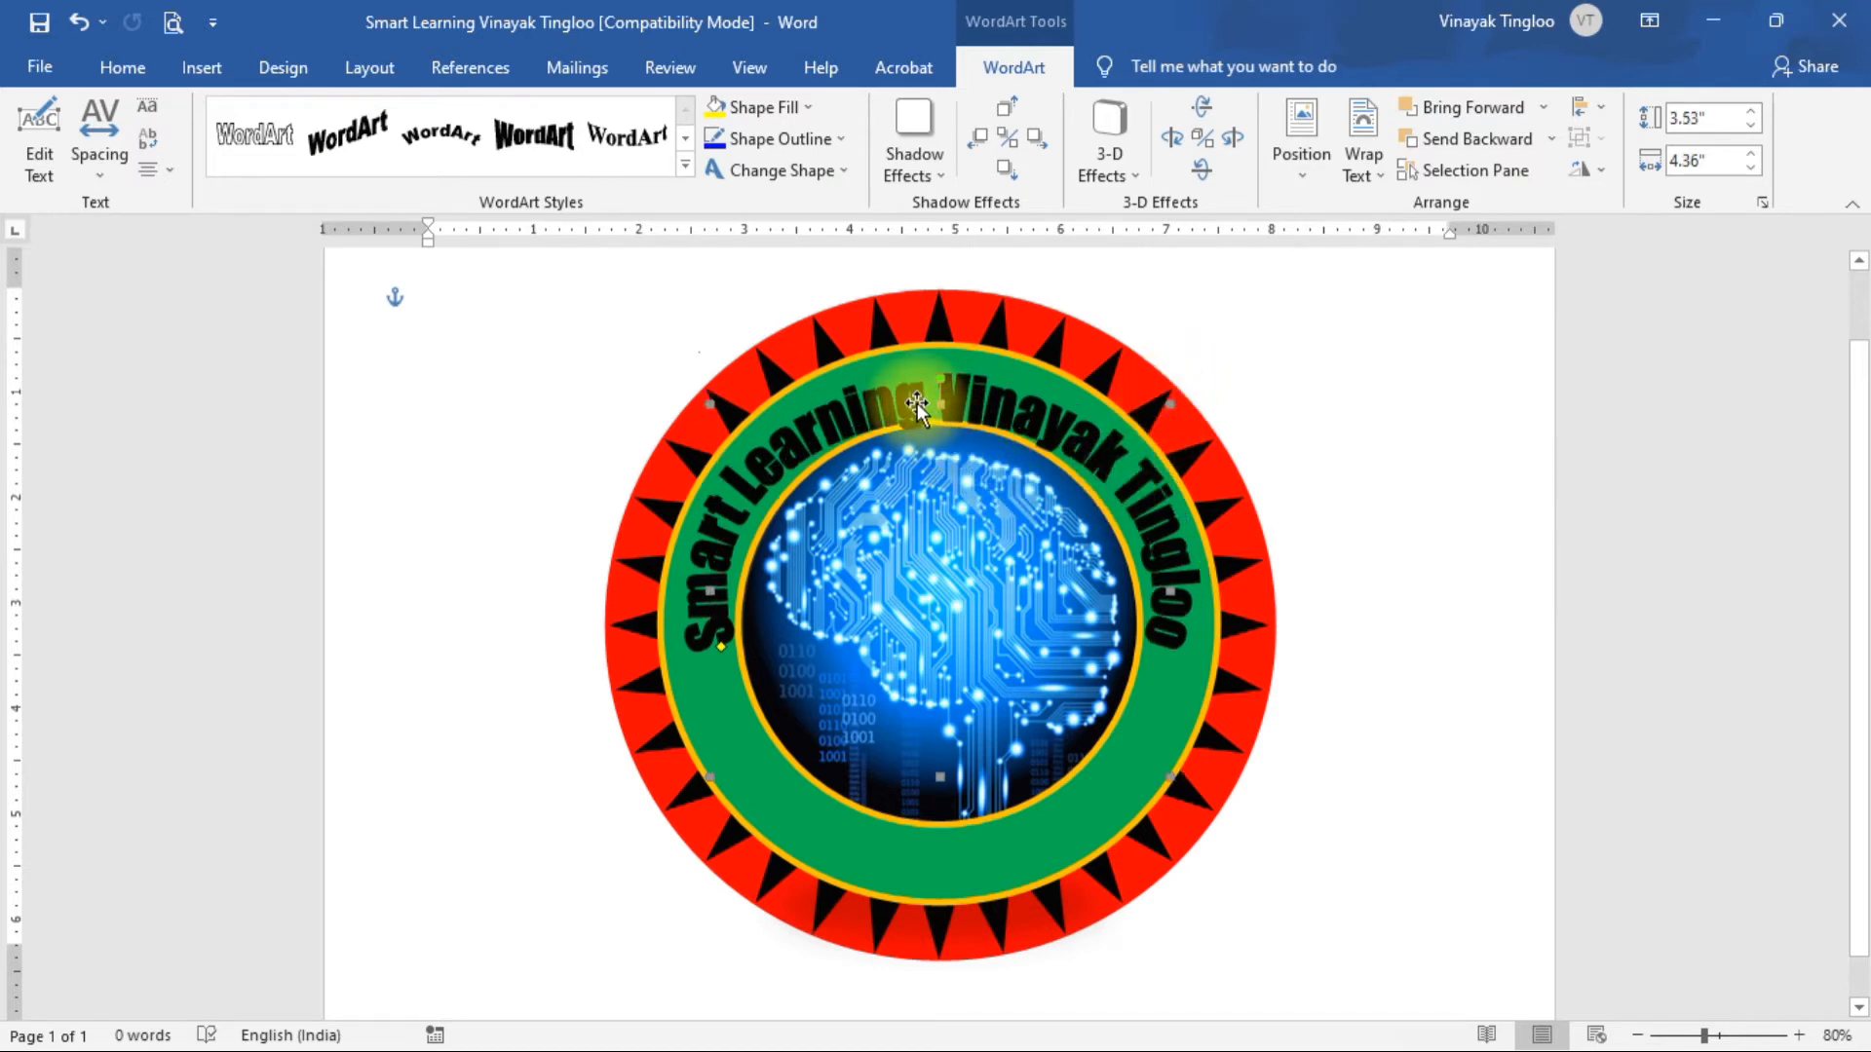
drag(916, 401, 944, 399)
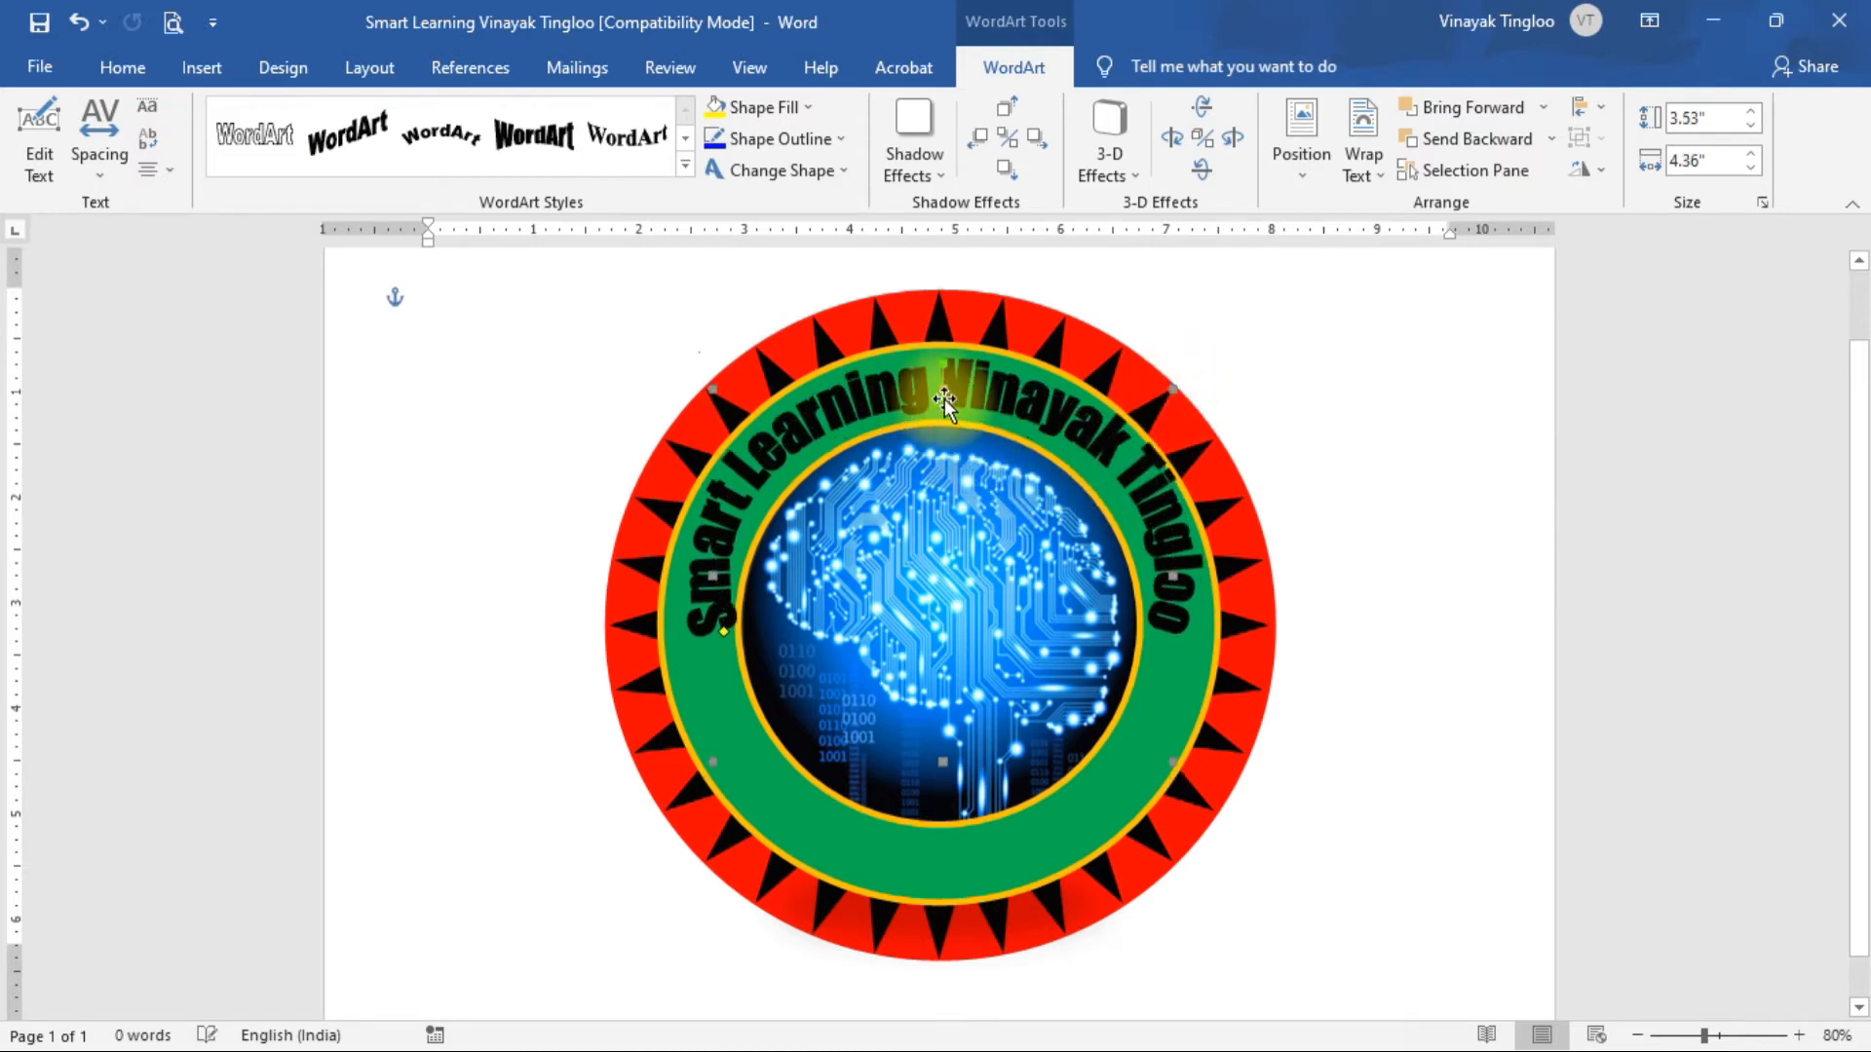
mouse_move(1161, 507)
mouse_down()
mouse_move(1143, 511)
mouse_move(1166, 542)
mouse_up()
click(1359, 581)
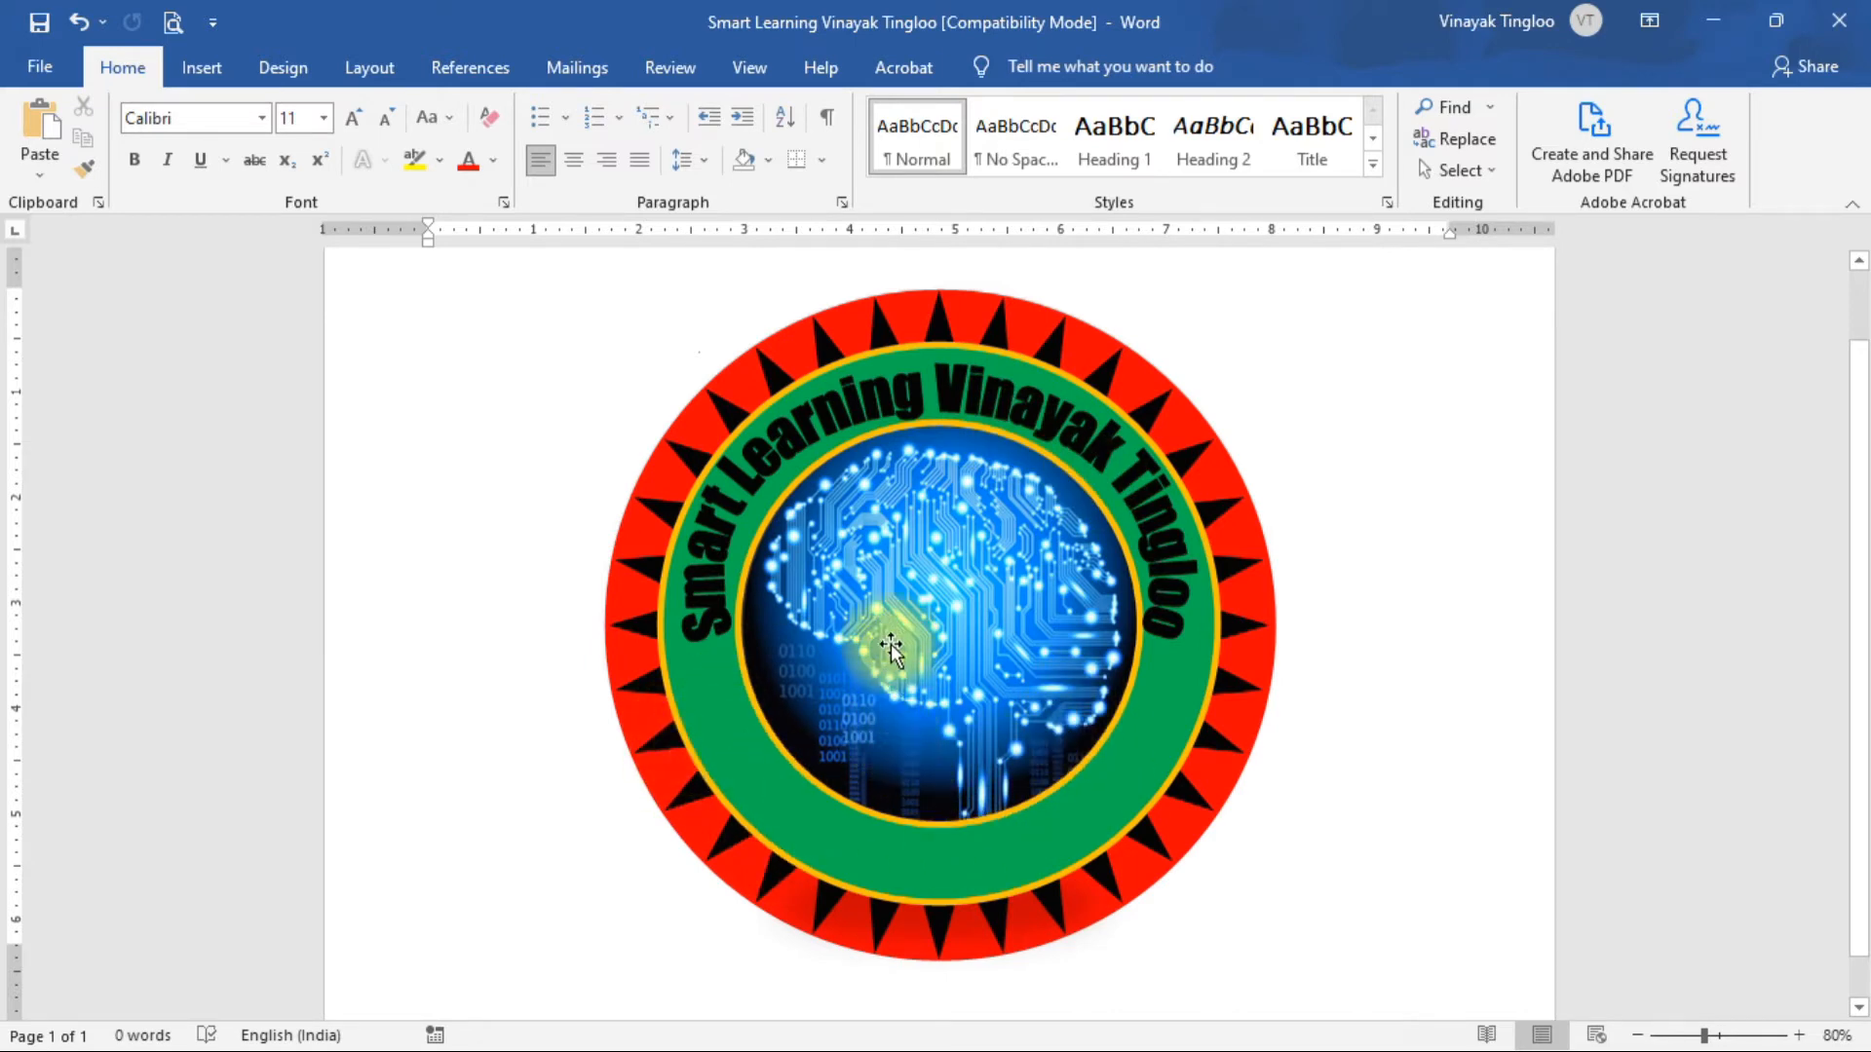
Insert a 1" by 1" Block Arc beside the emblem's upper part and set its text wrapping to In Front of Text.
scroll(892, 647, down, 1)
scroll(792, 575, up, 1)
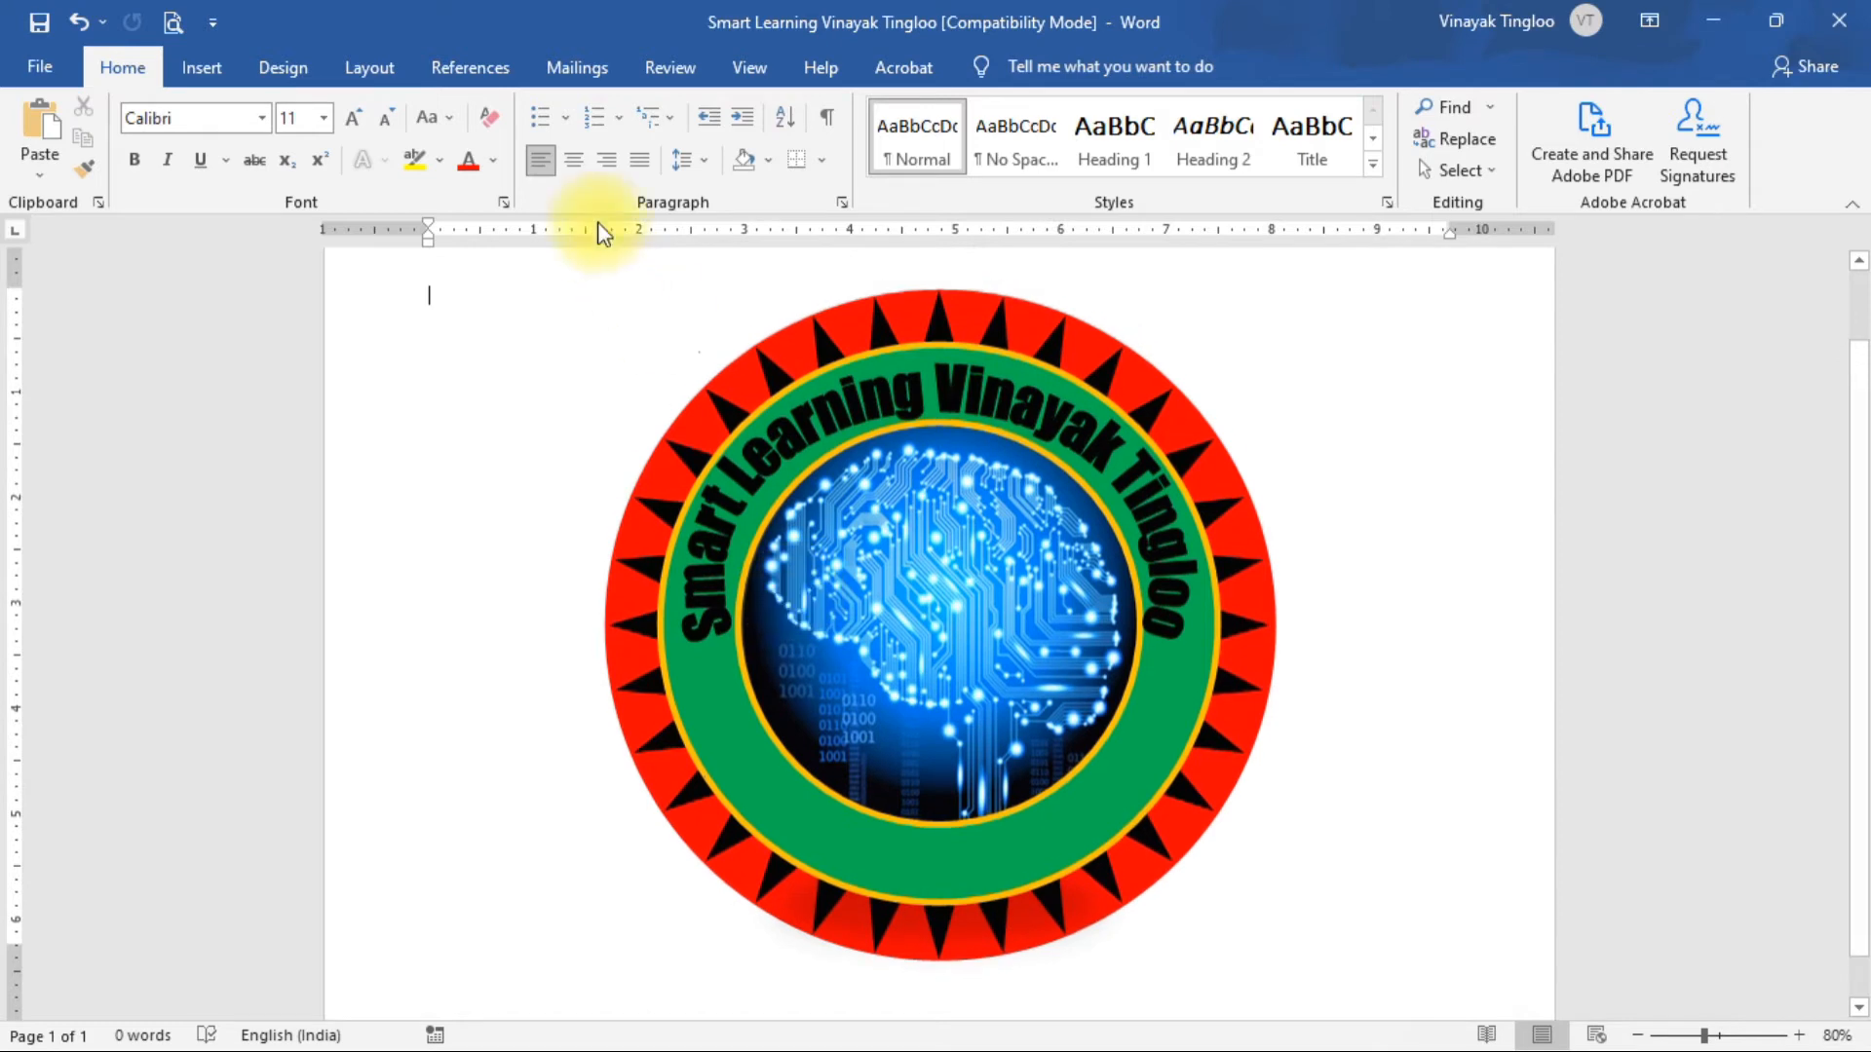
click(208, 68)
click(370, 110)
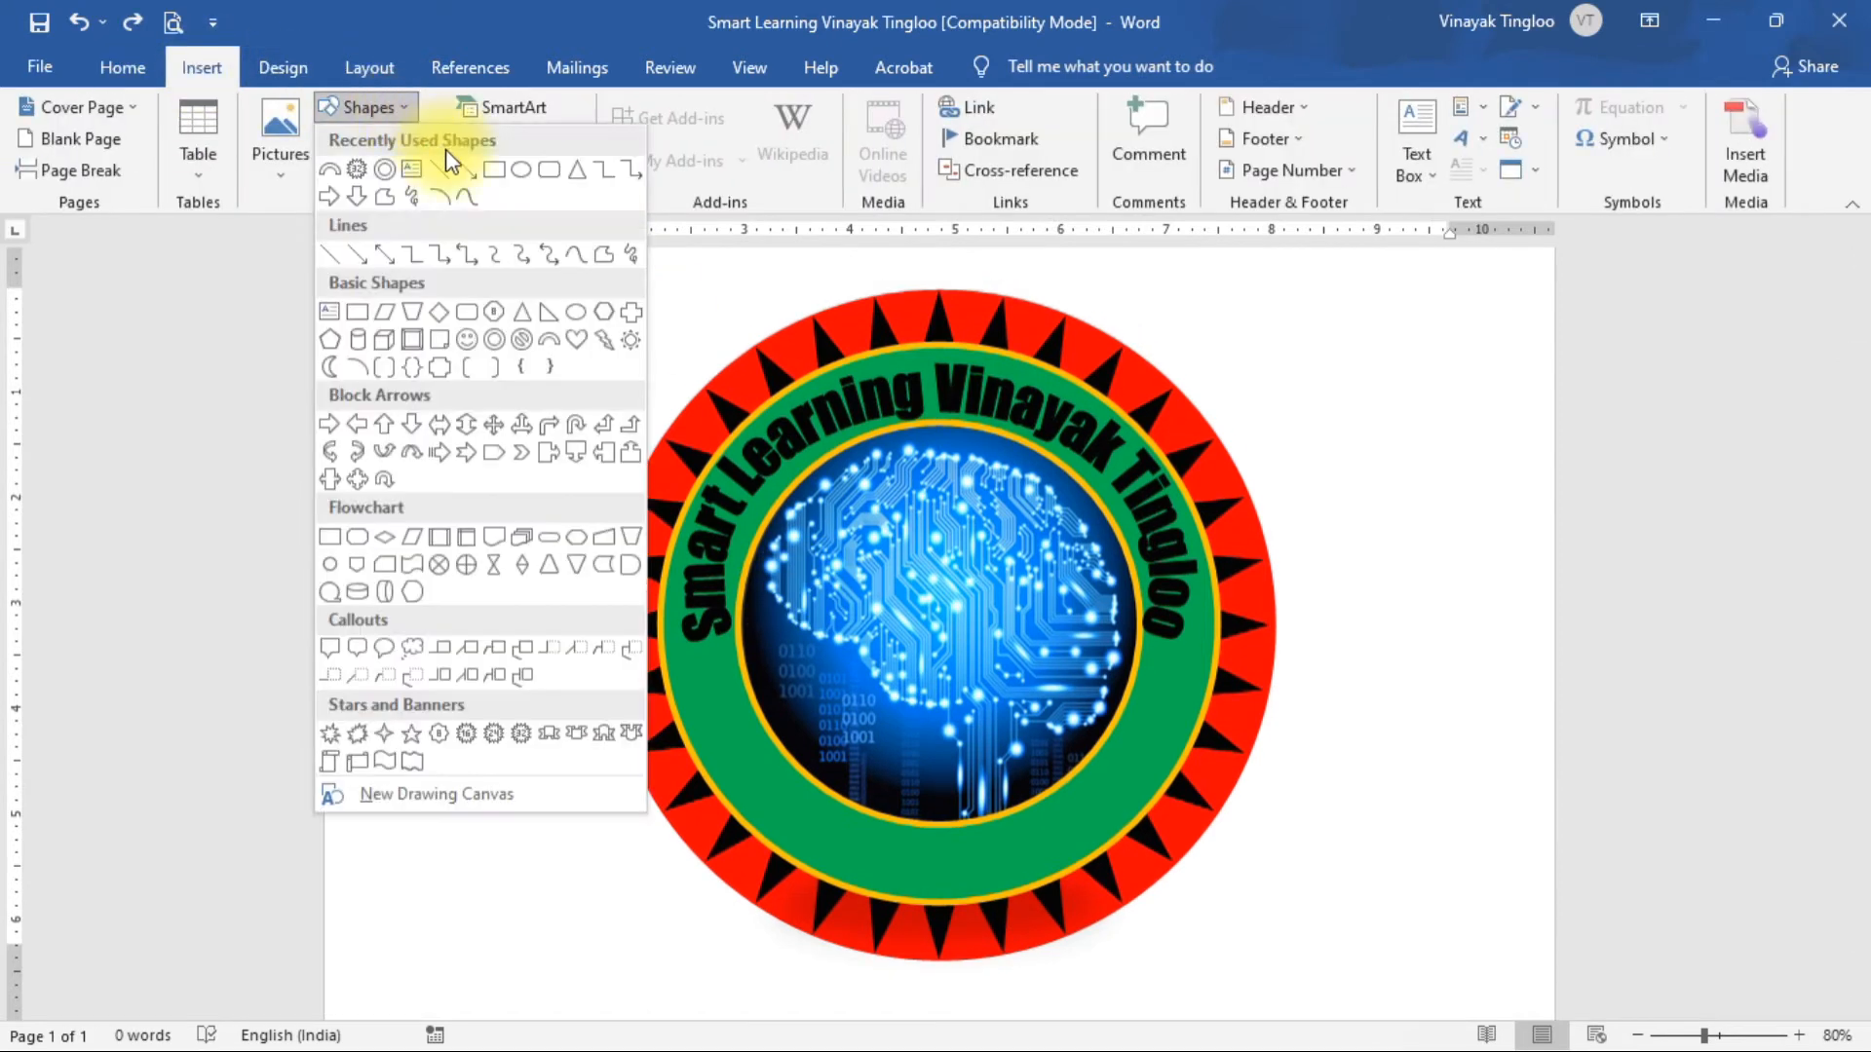
click(556, 339)
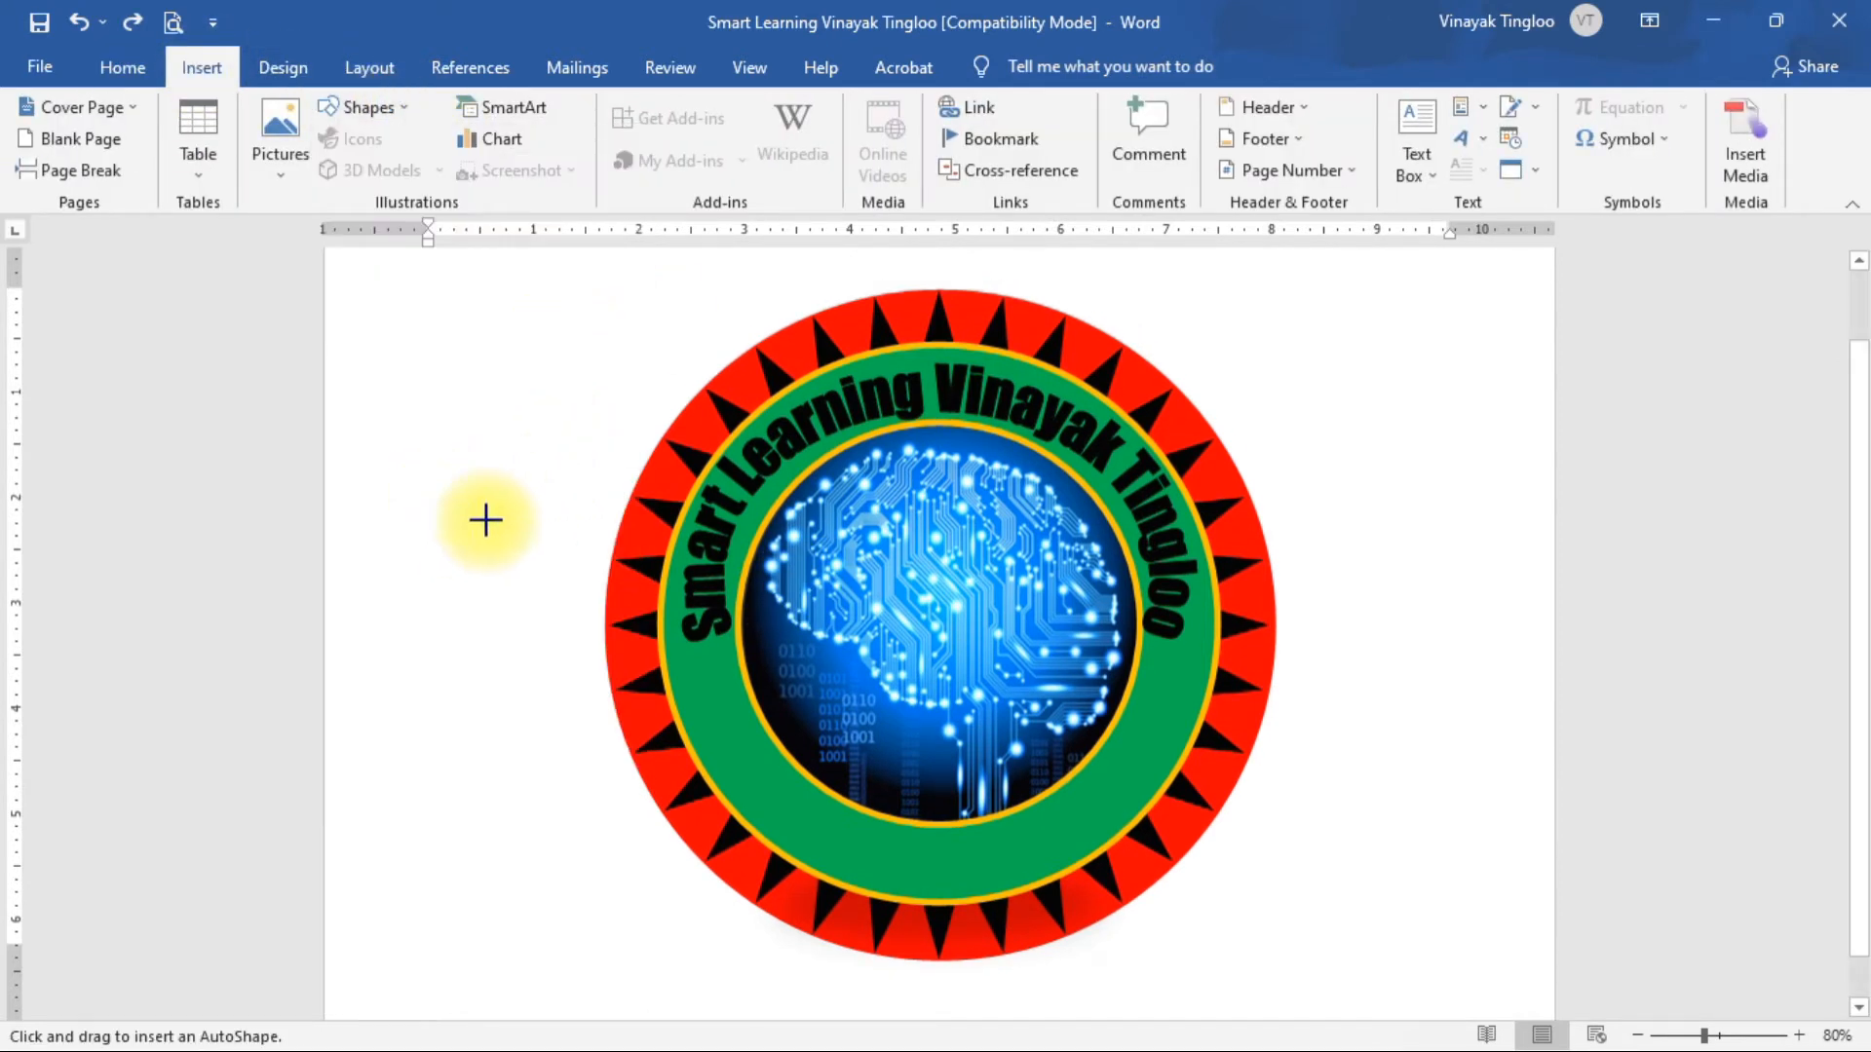
scroll(526, 517, down, 1)
click(379, 579)
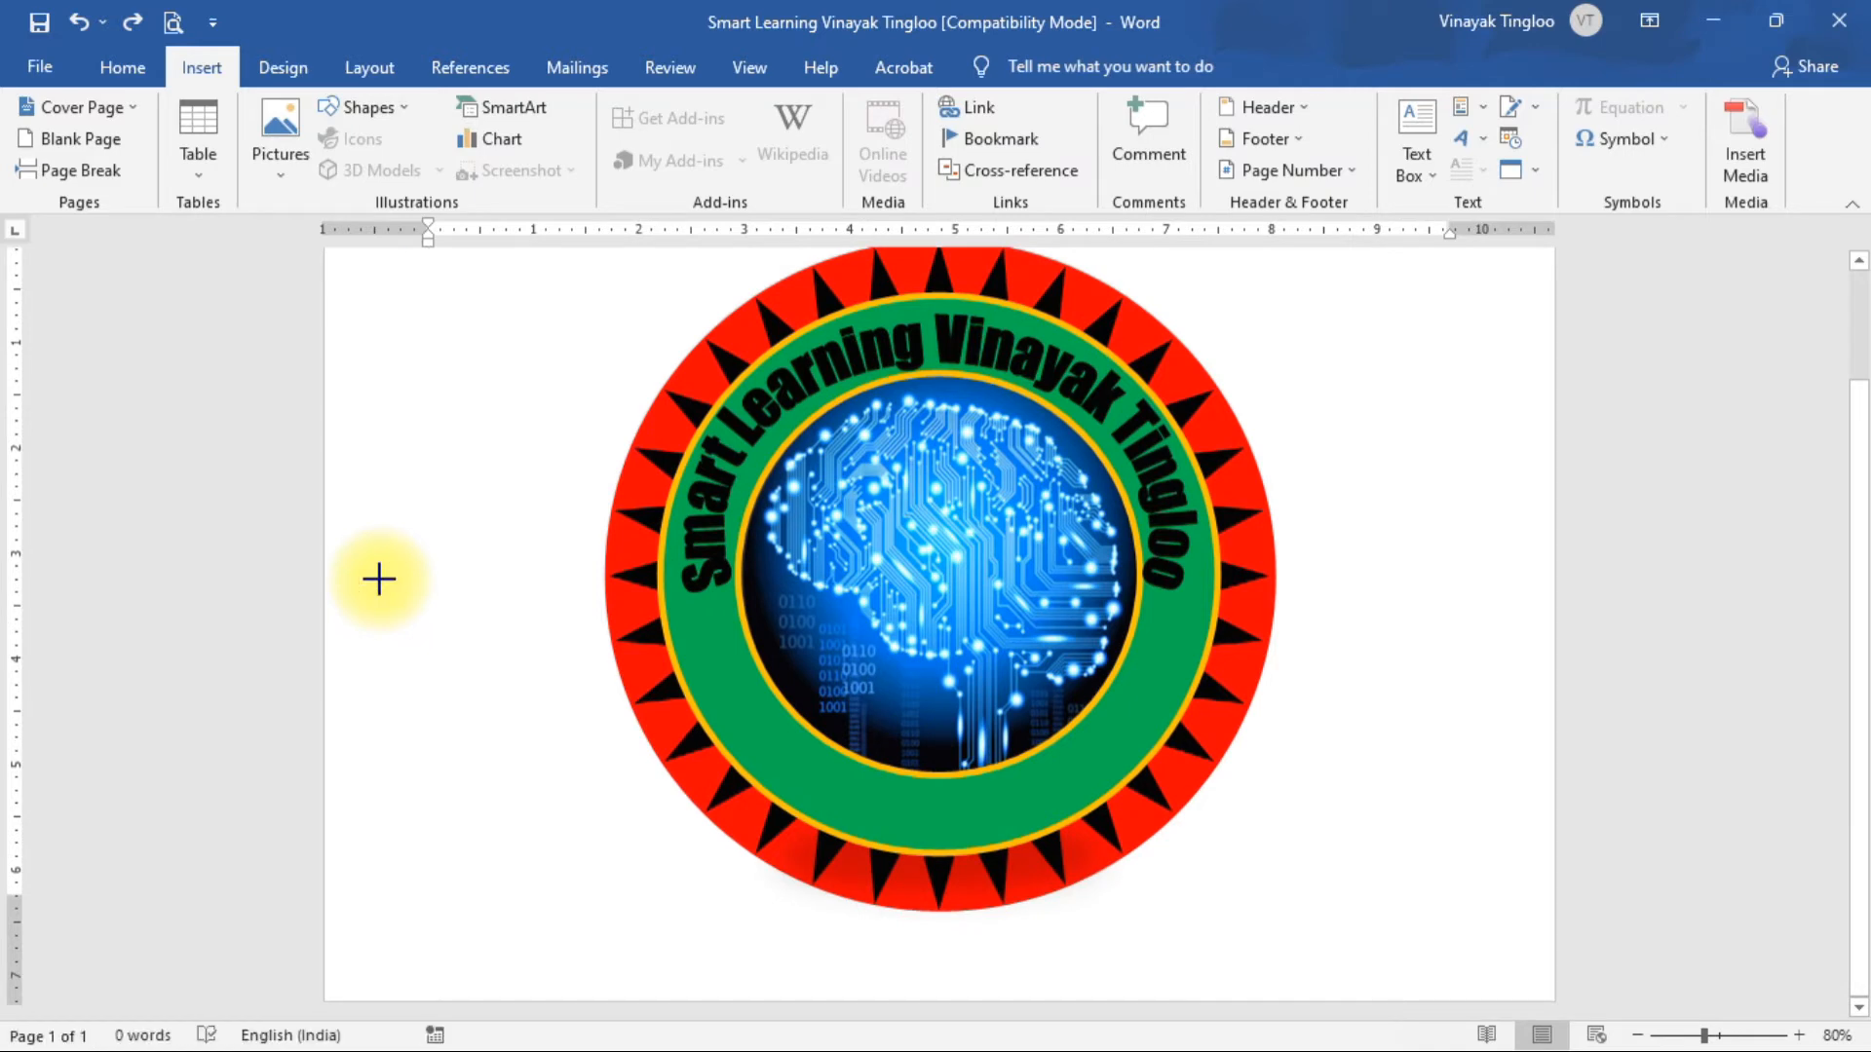
drag(425, 609, 523, 368)
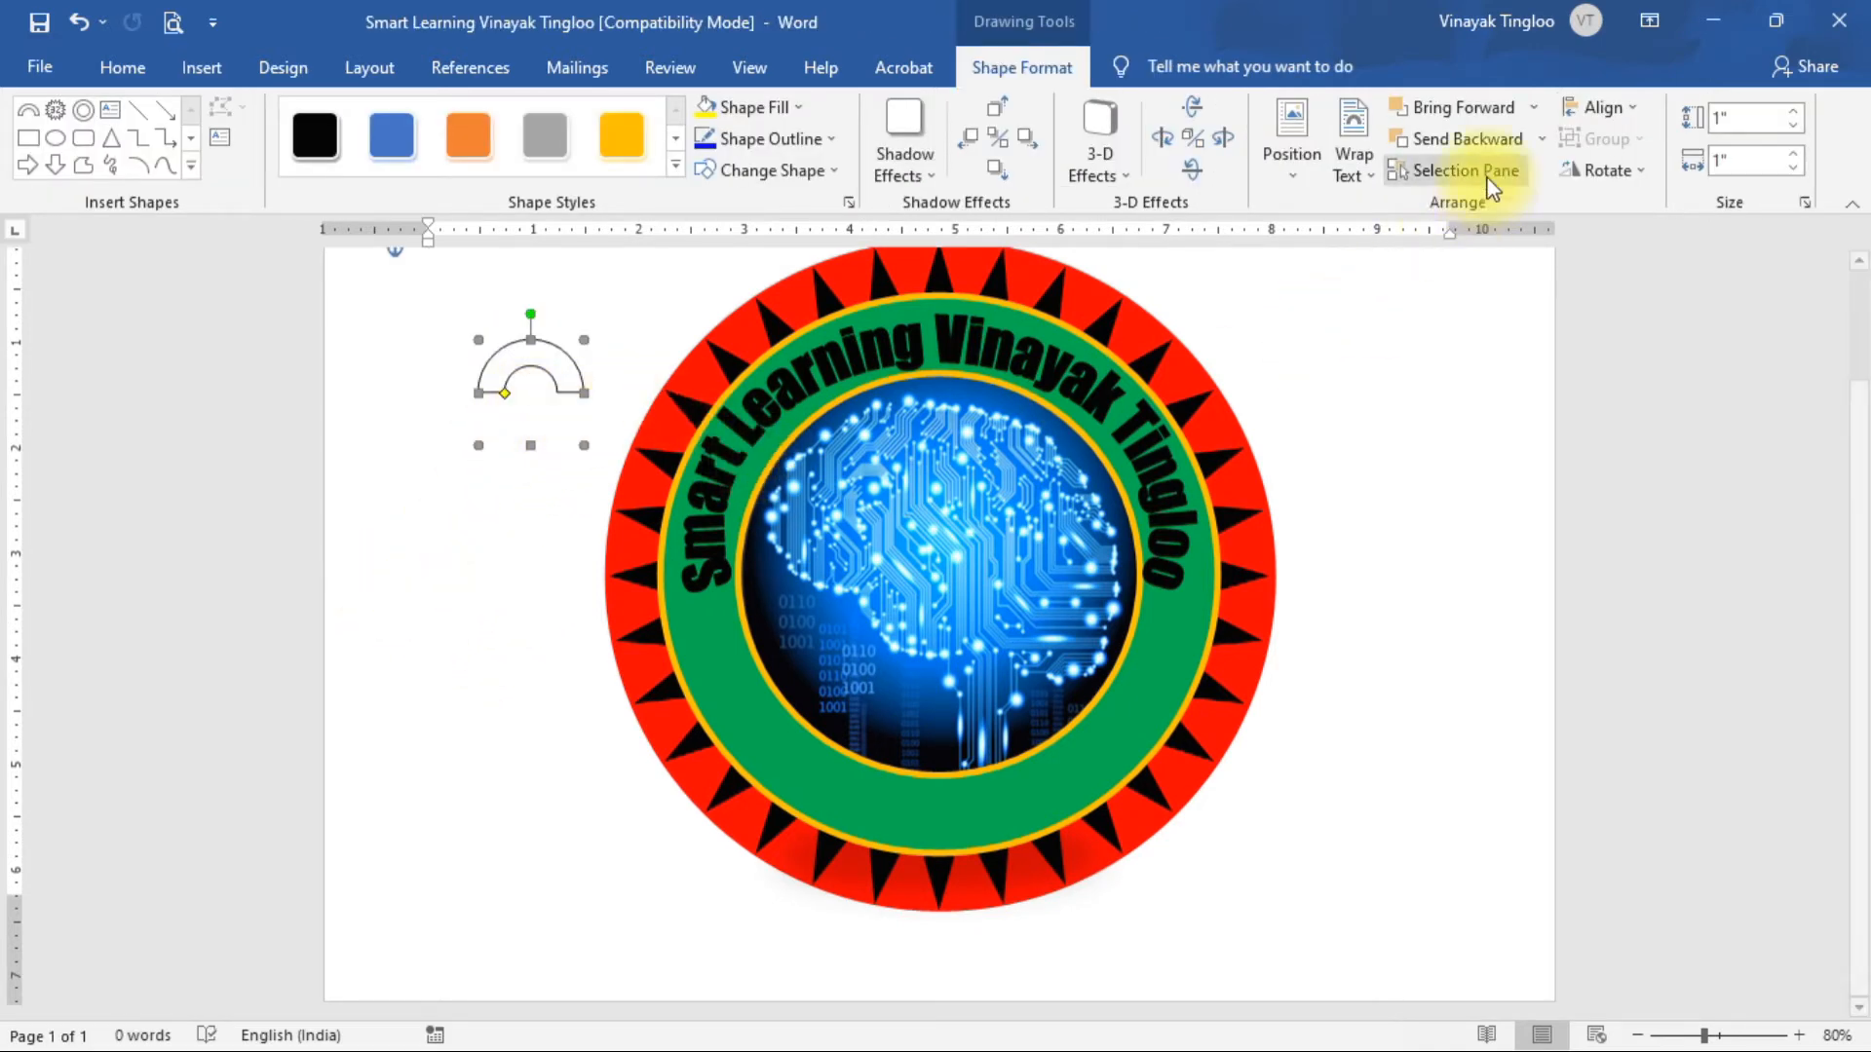
click(1359, 154)
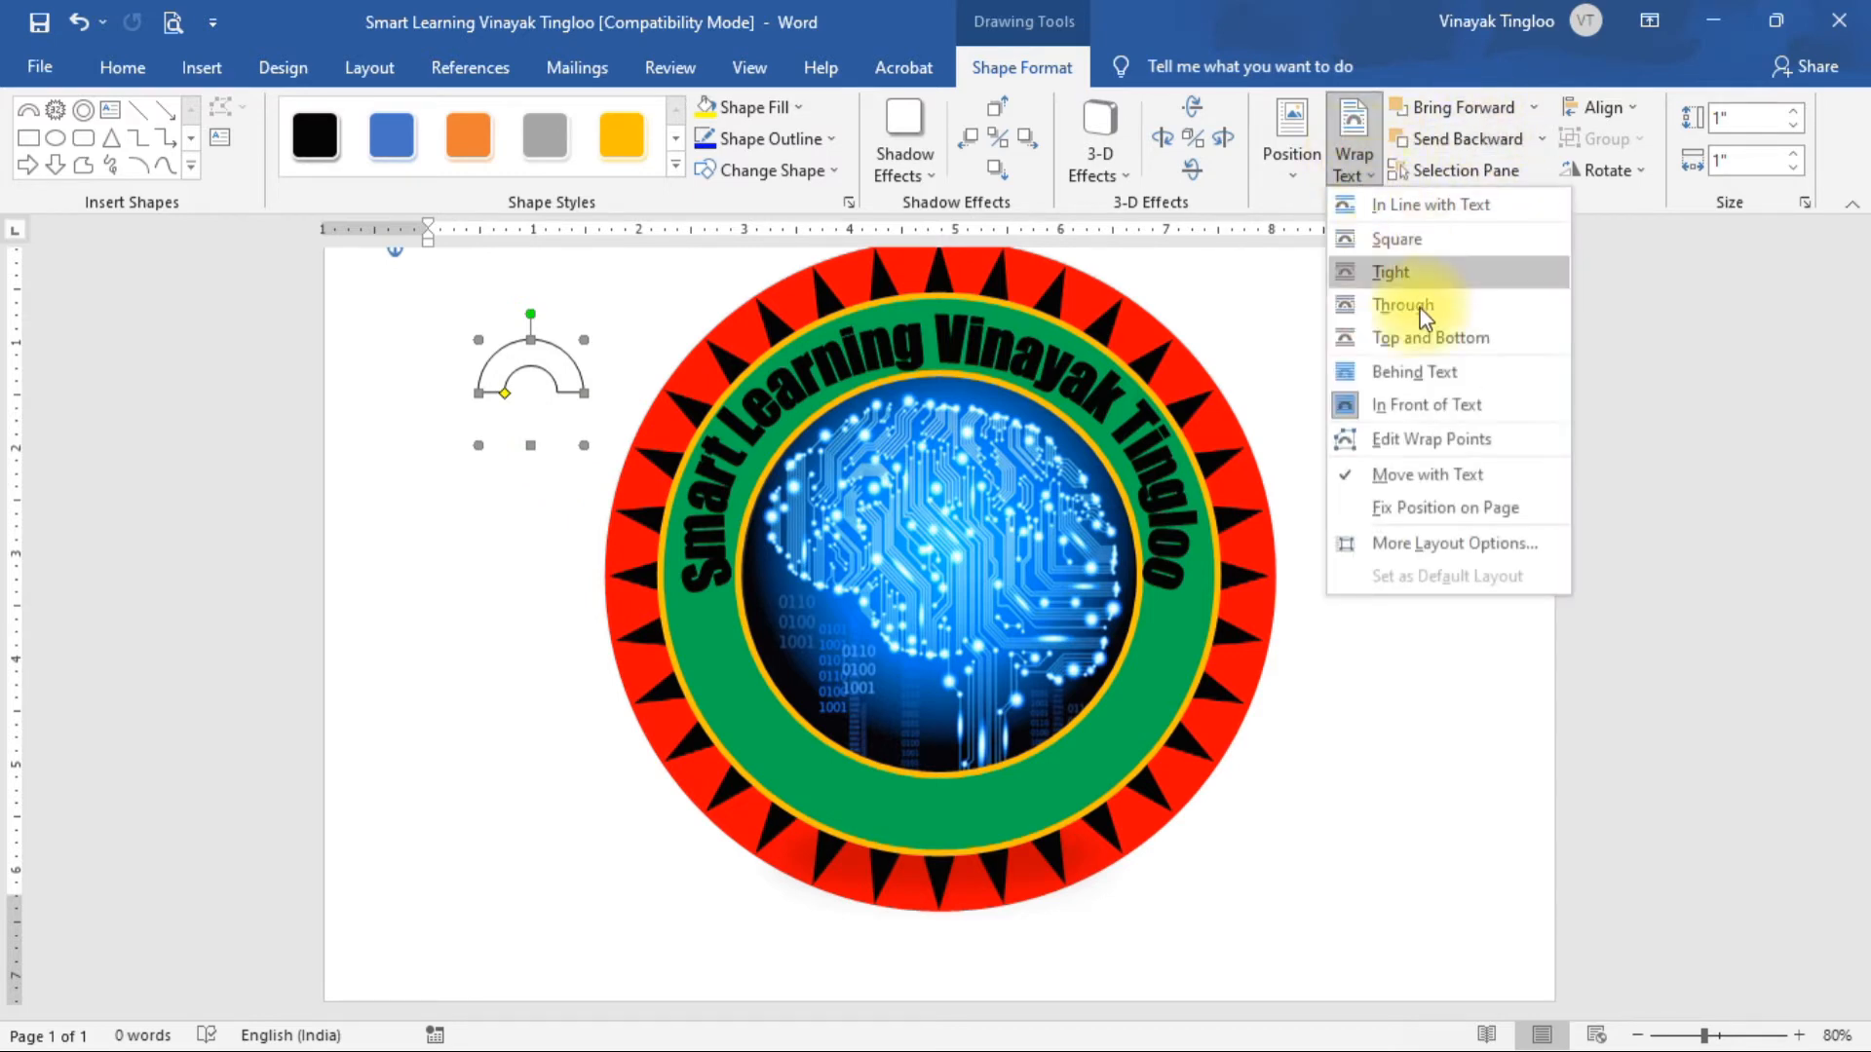
click(1425, 407)
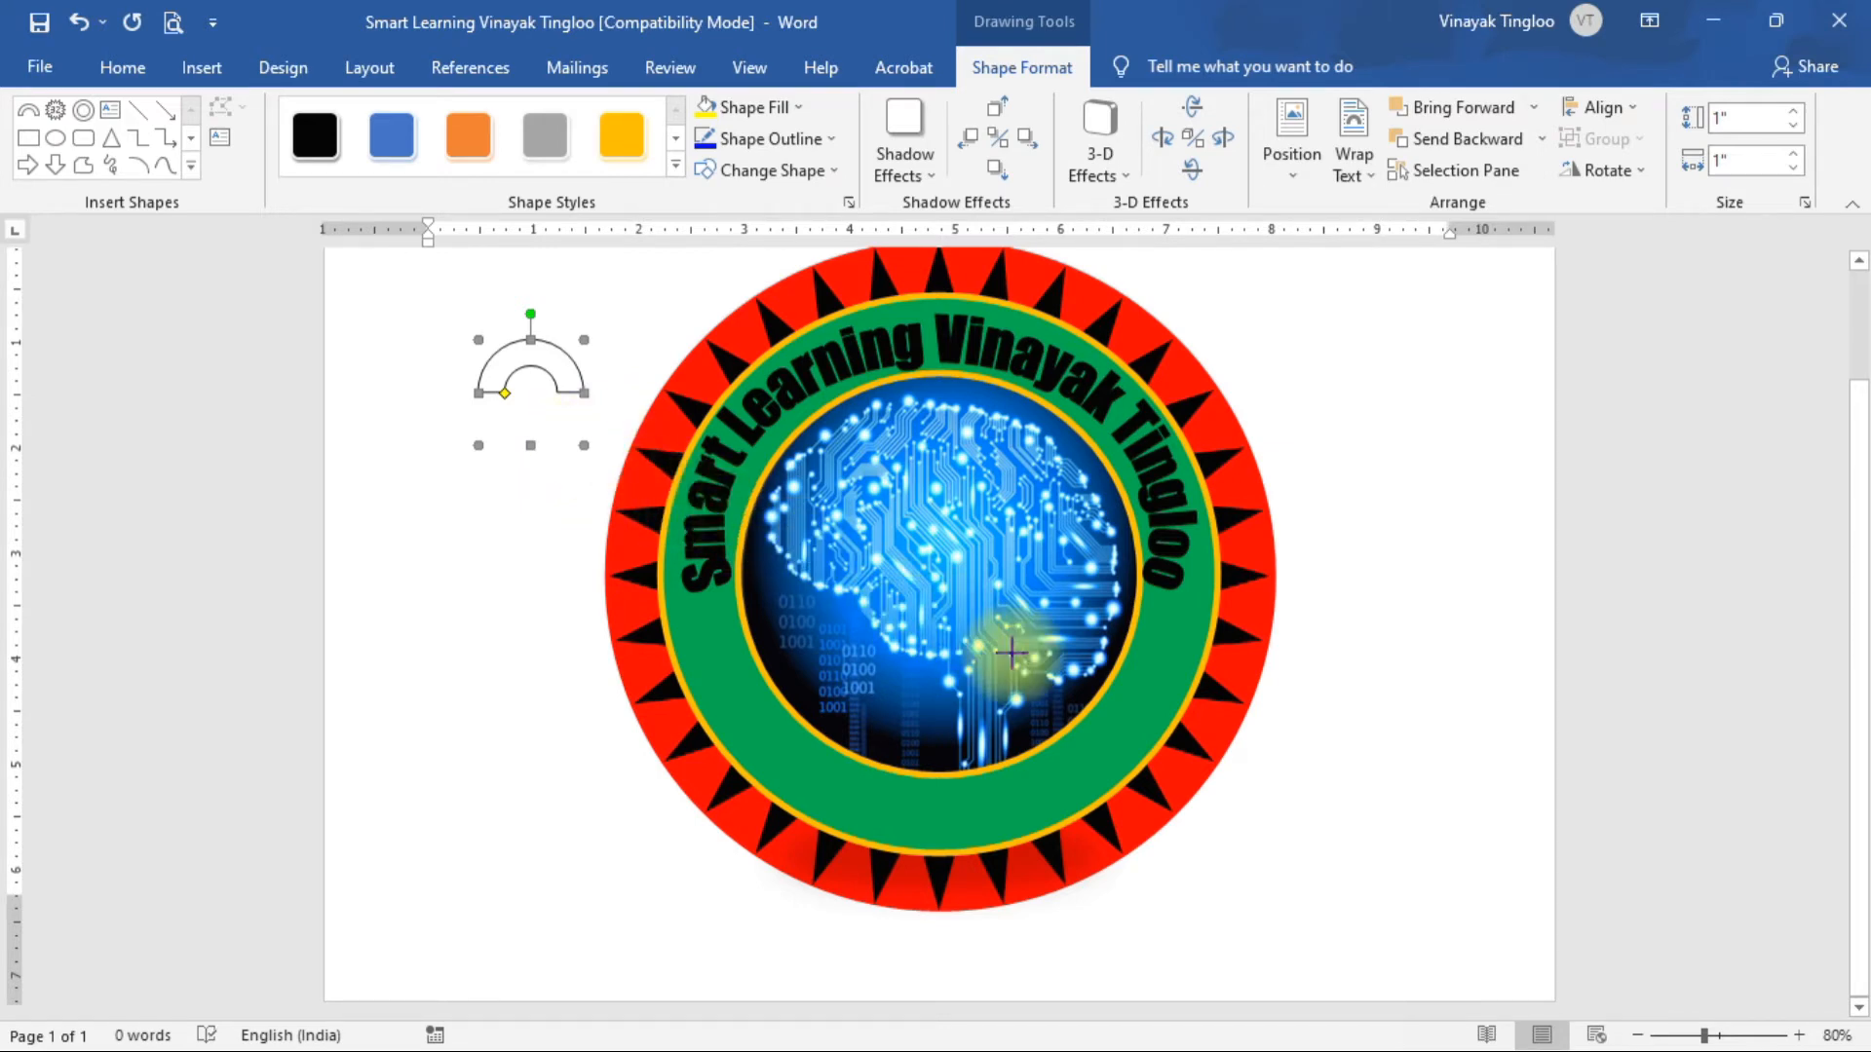
Enlarge the block arc to about 4.6" by 4.6" and center it over the emblem's upper half.
drag(1011, 650, 963, 629)
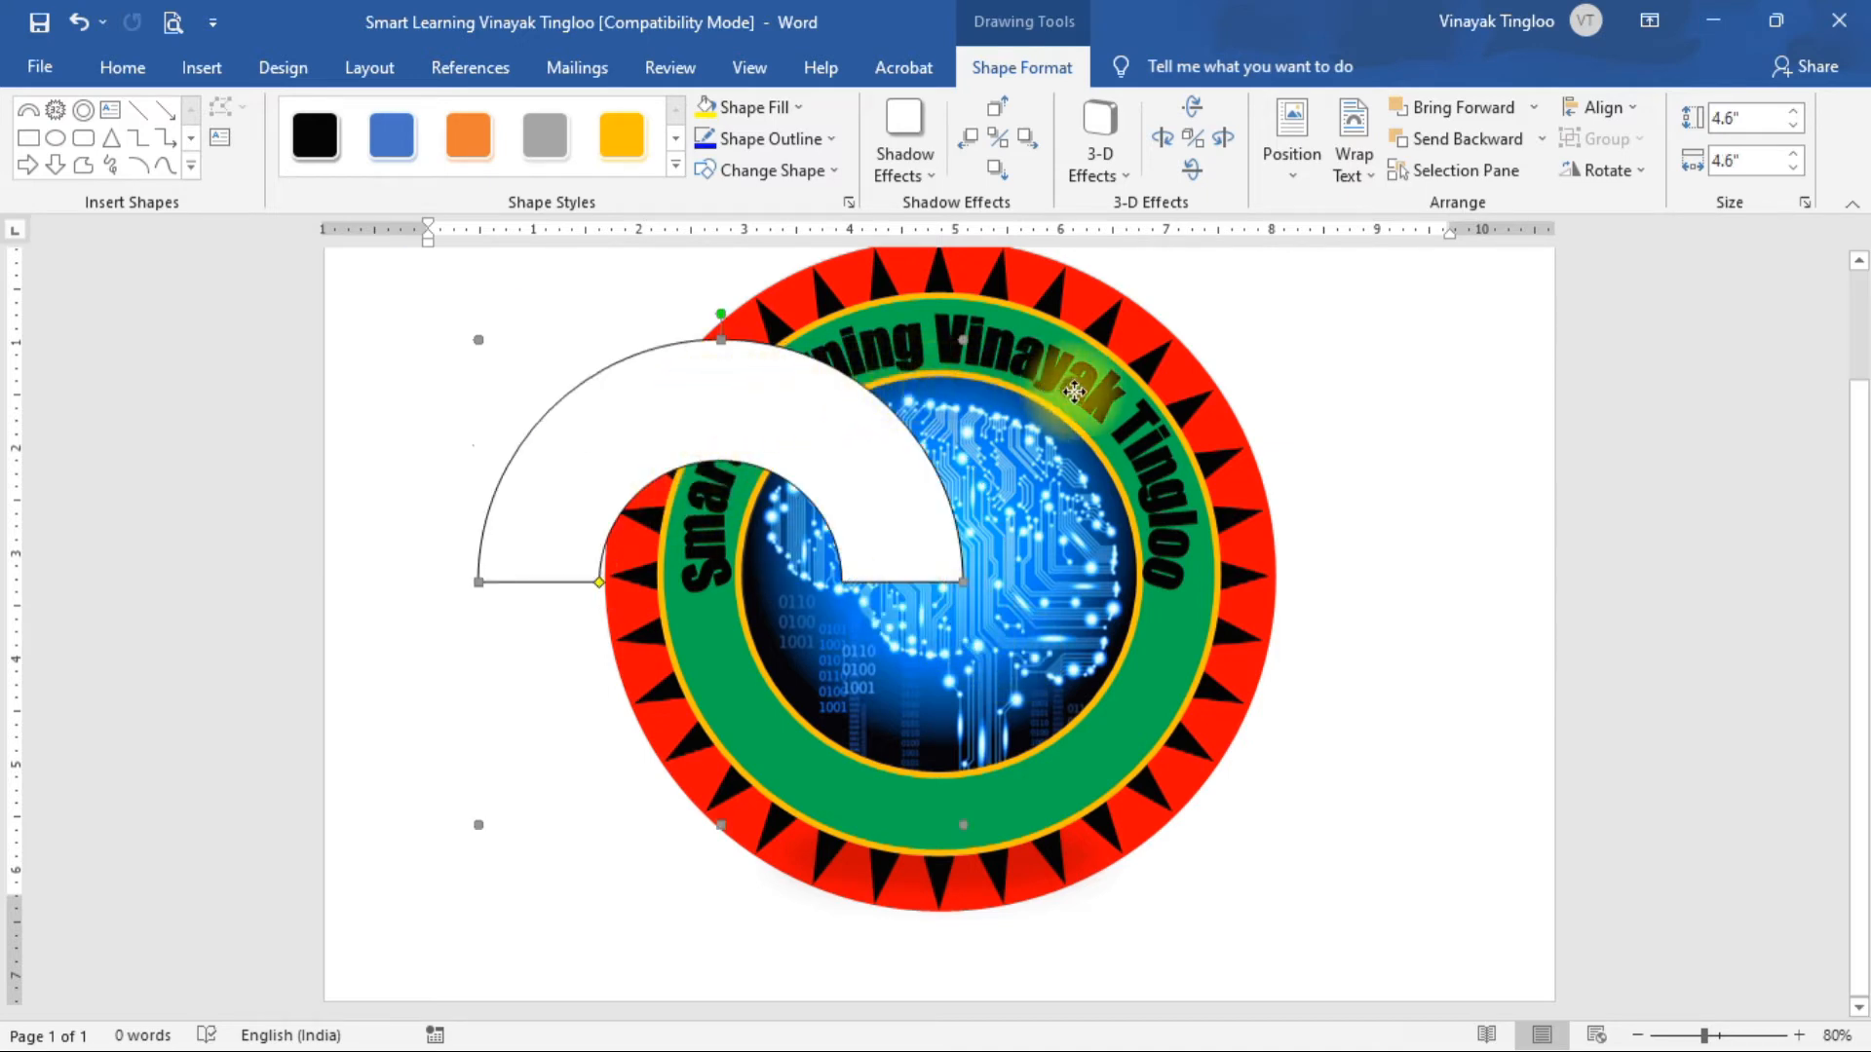
drag(1074, 391, 1084, 395)
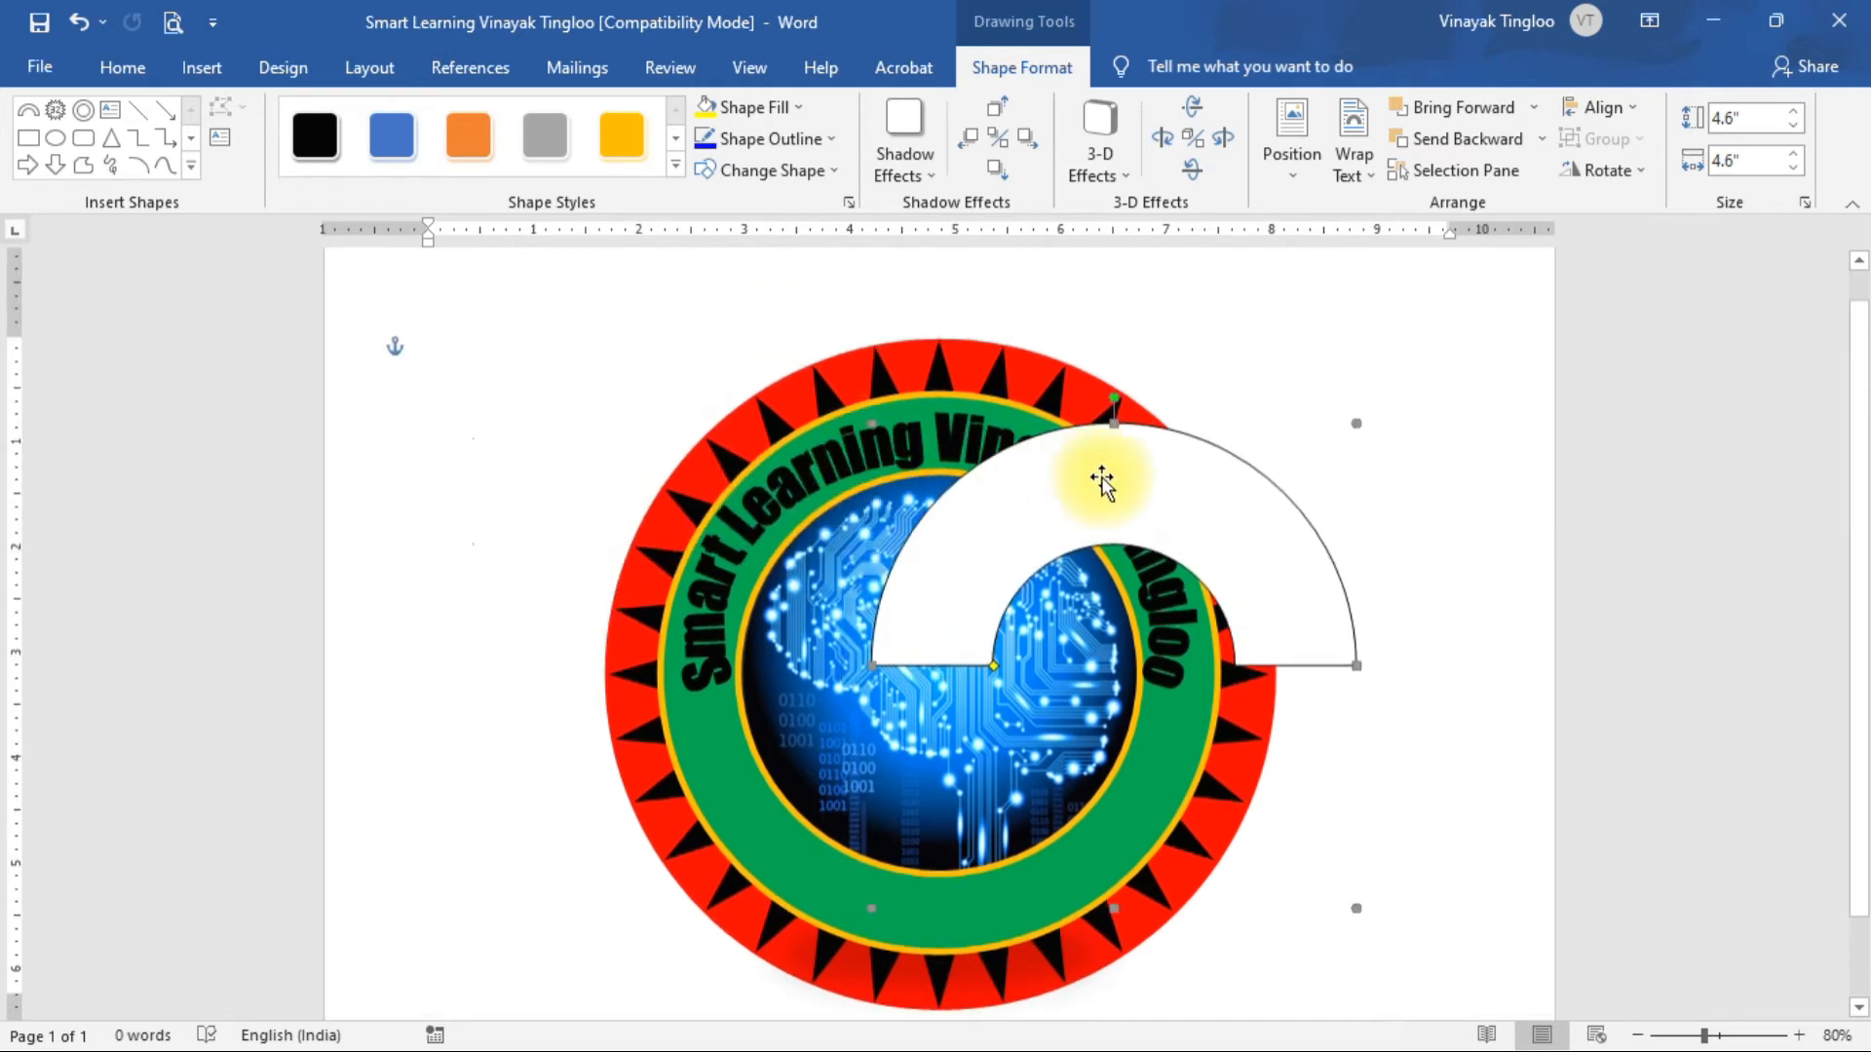
drag(1102, 482, 969, 467)
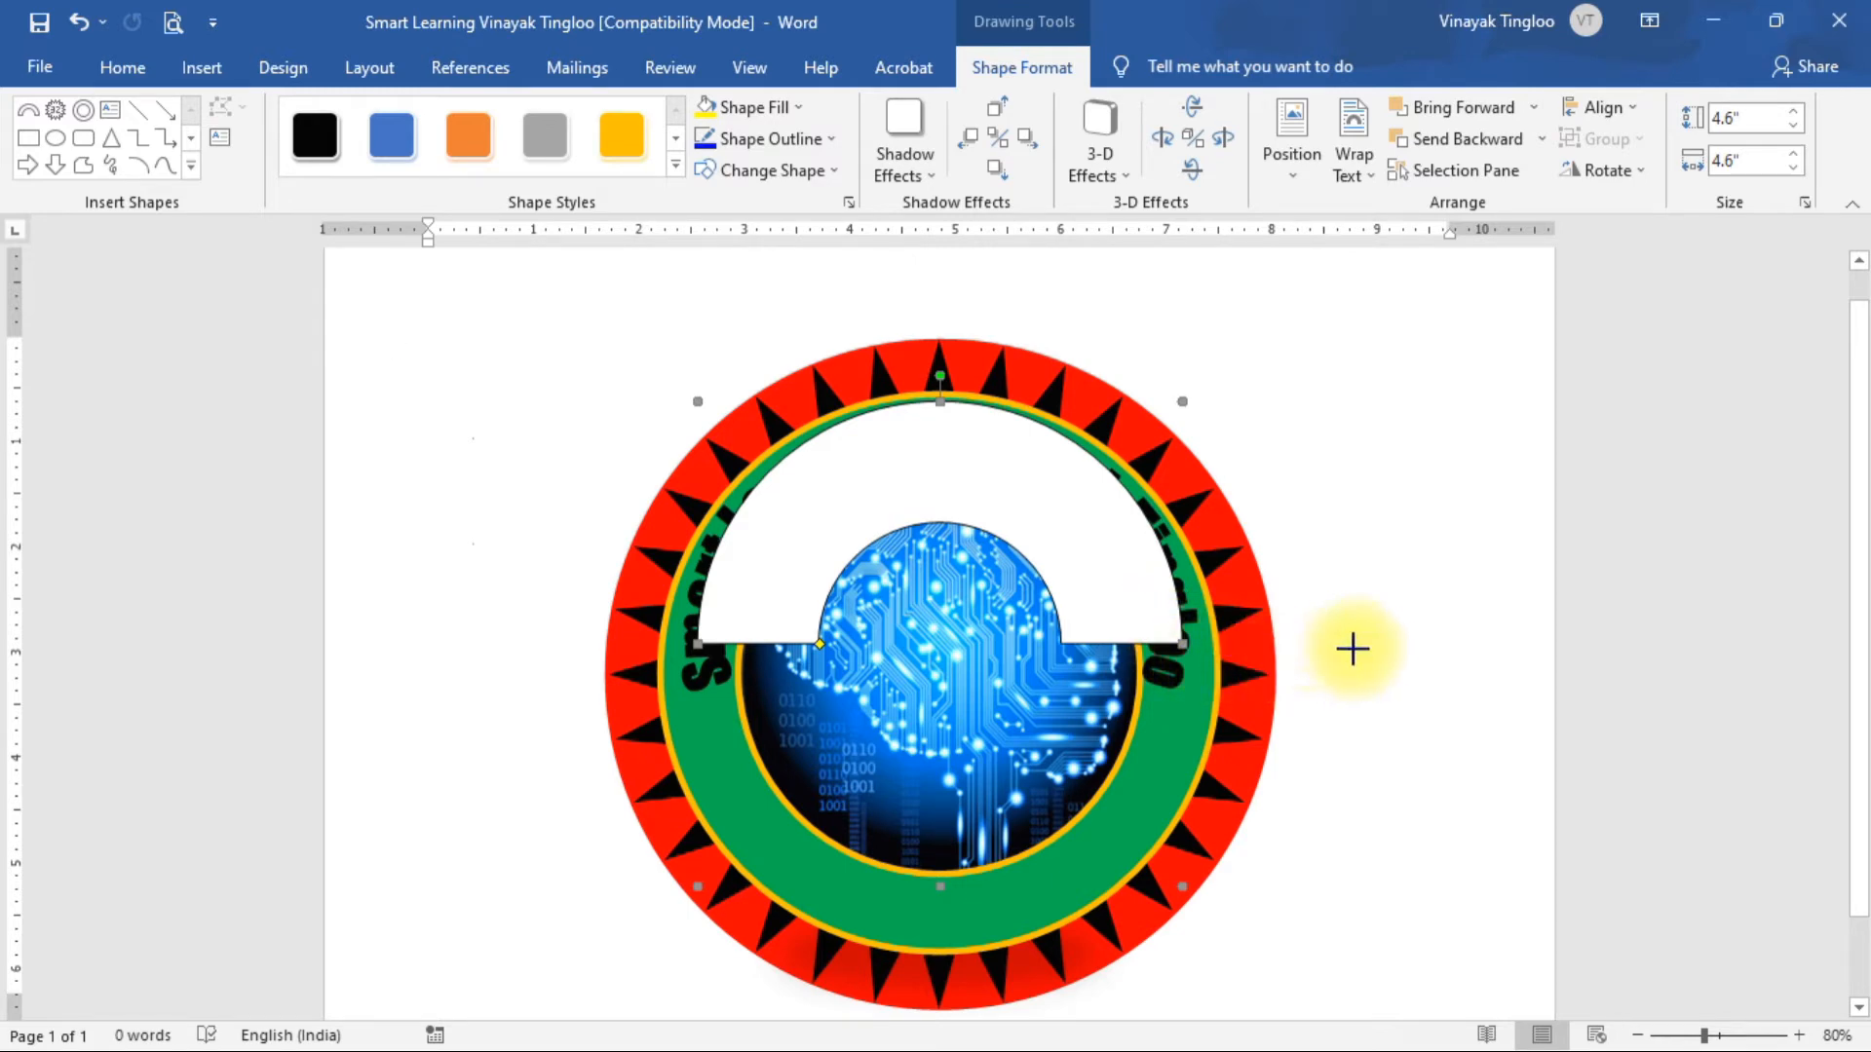
Widen the block arc to about 6.08", keep it centered above the emblem and thin its band.
drag(1180, 645, 1294, 645)
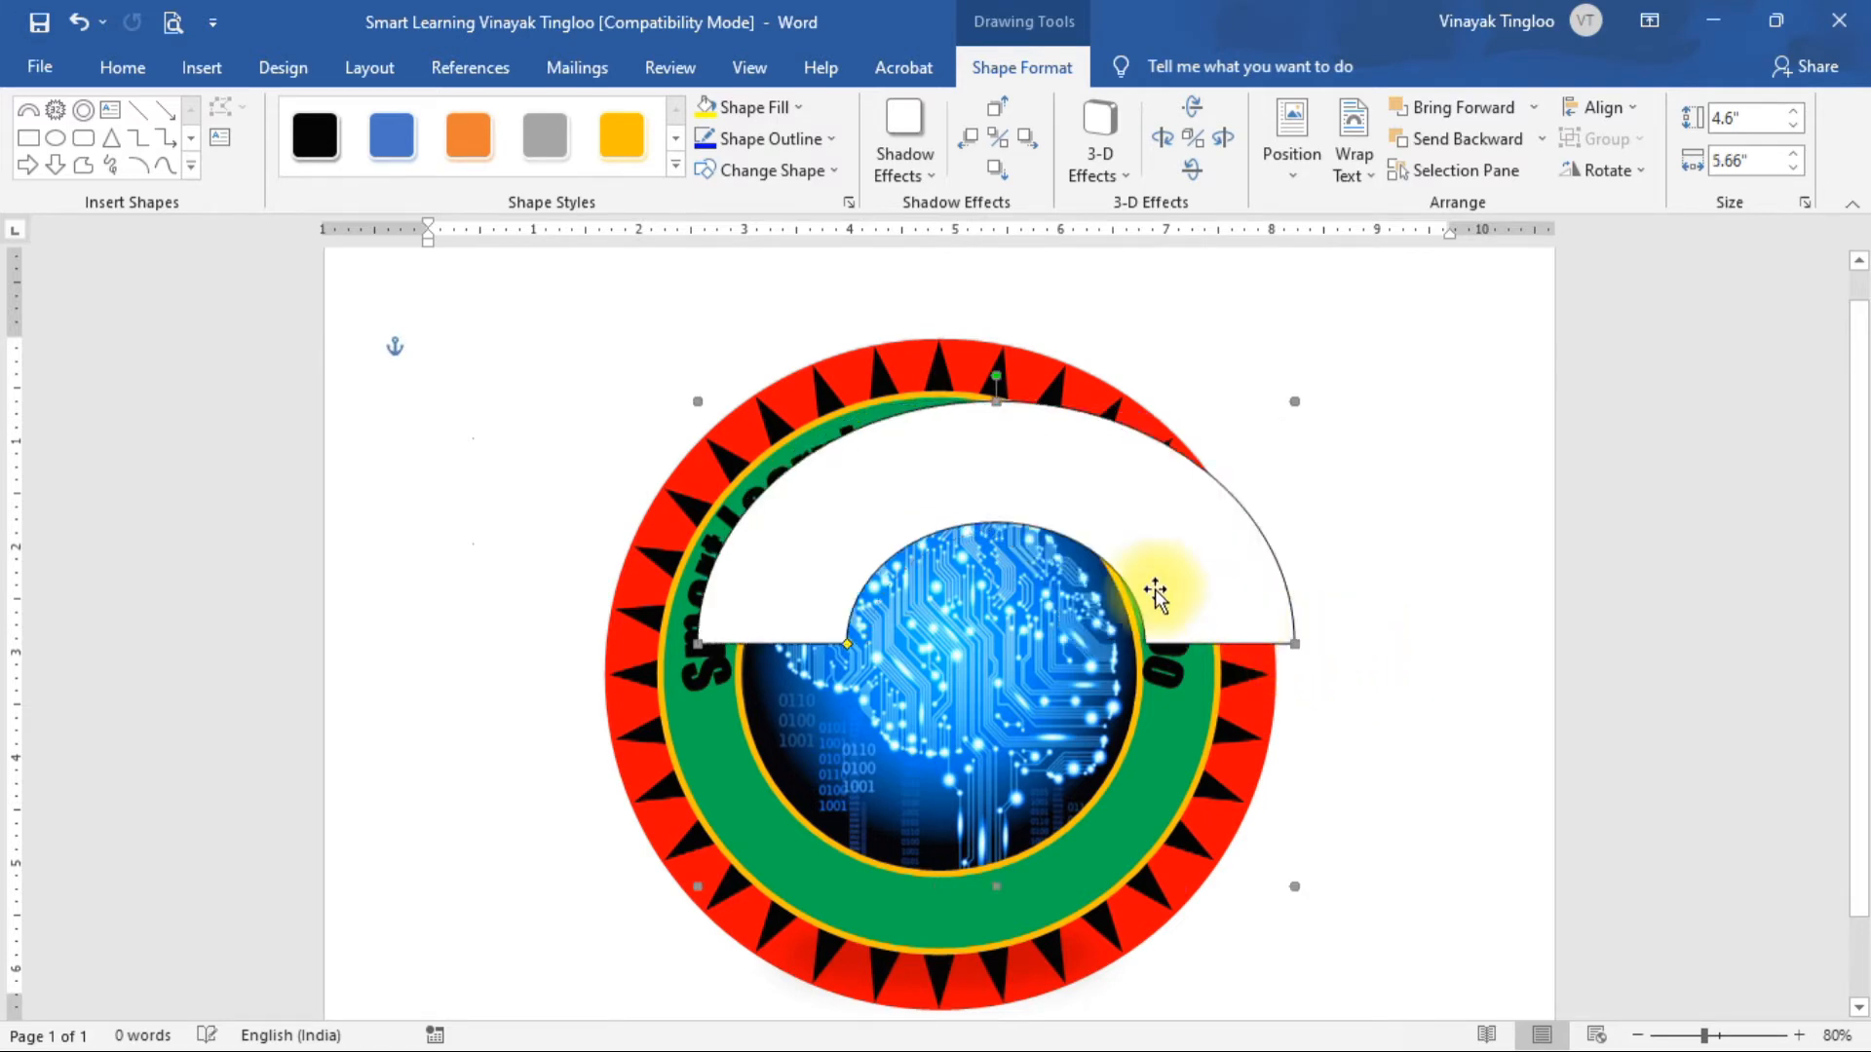
drag(1008, 497, 953, 425)
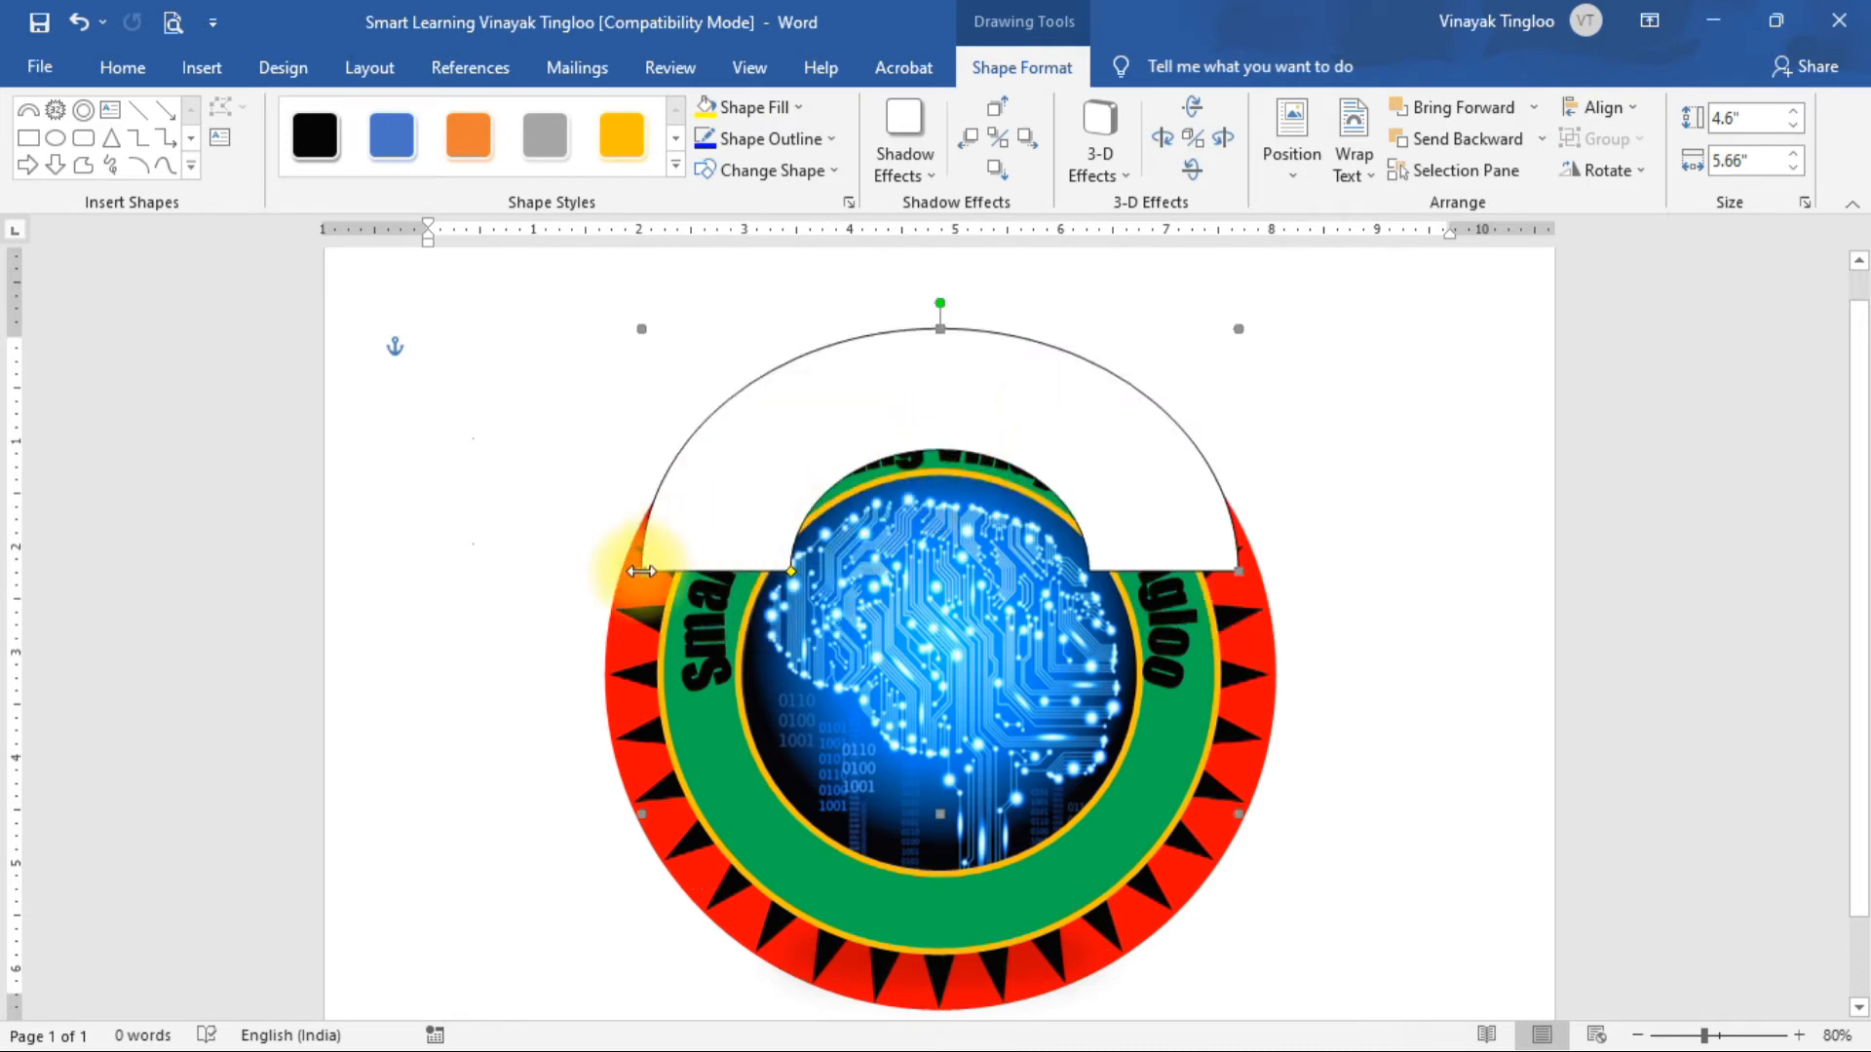
drag(638, 569, 618, 569)
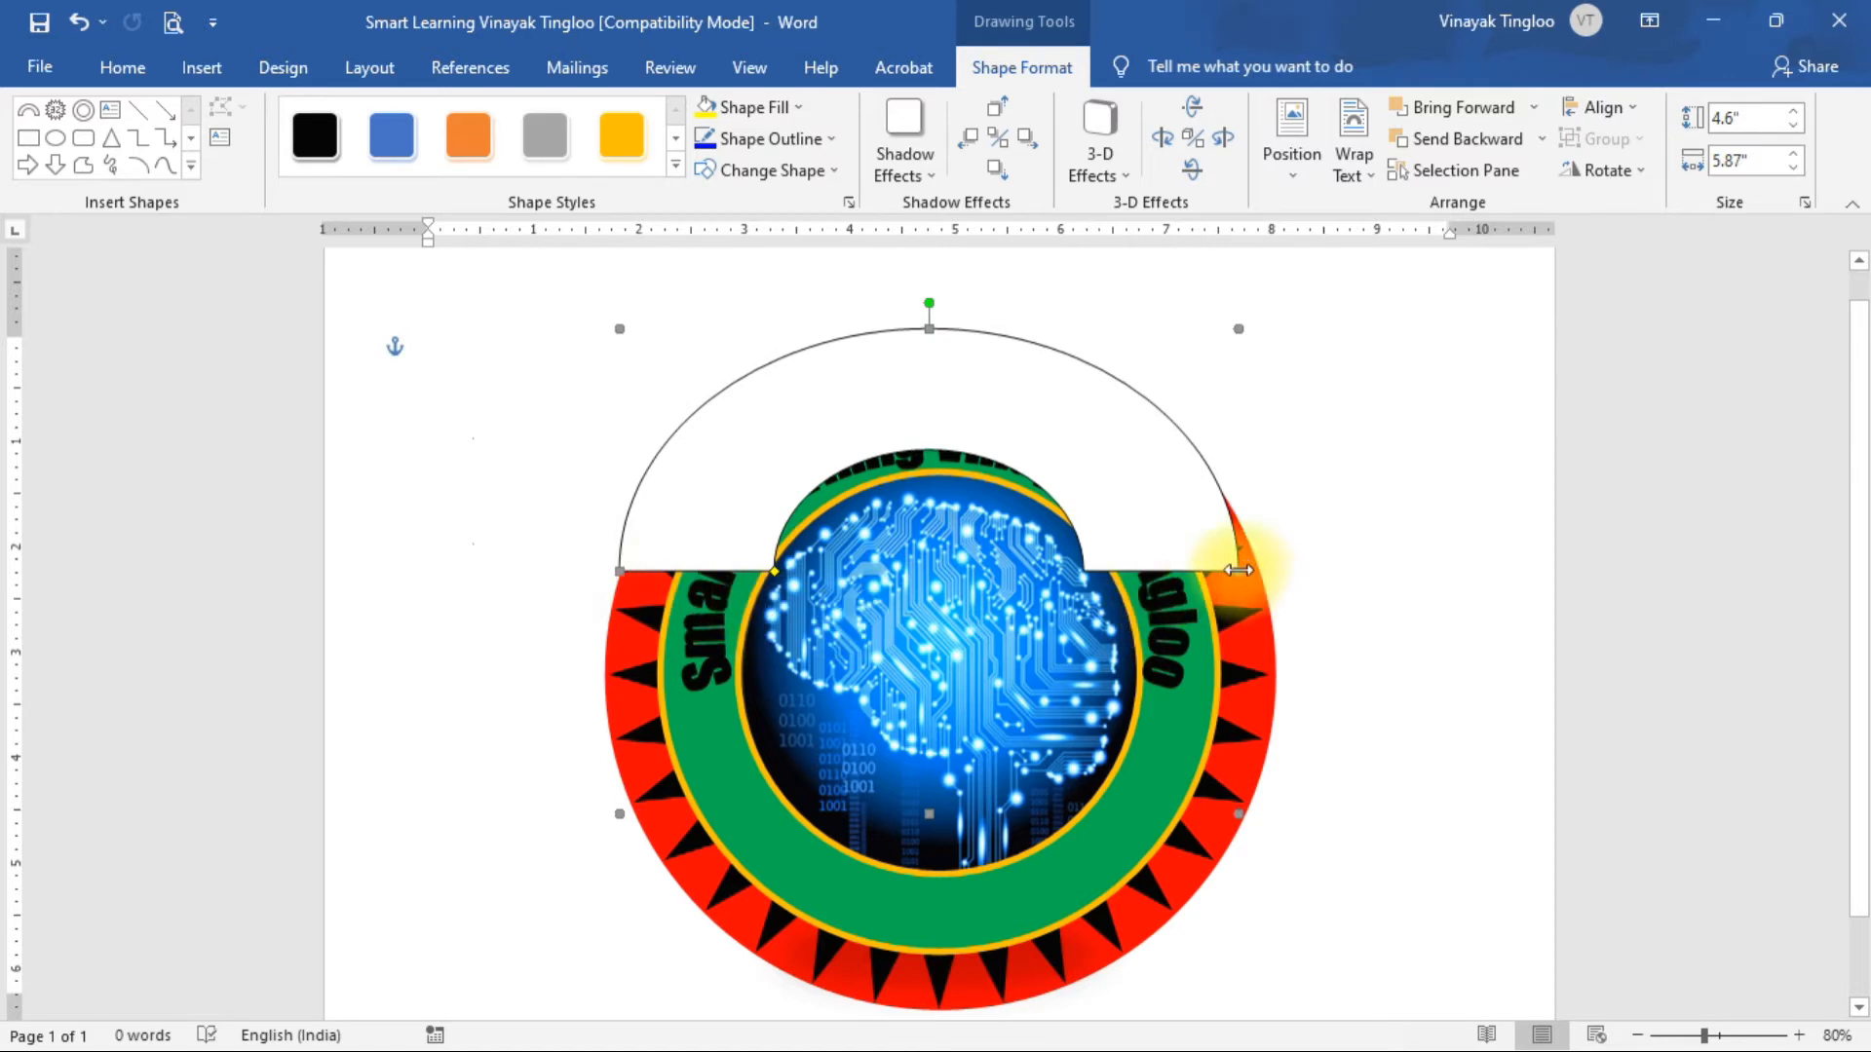
drag(1236, 570, 1261, 570)
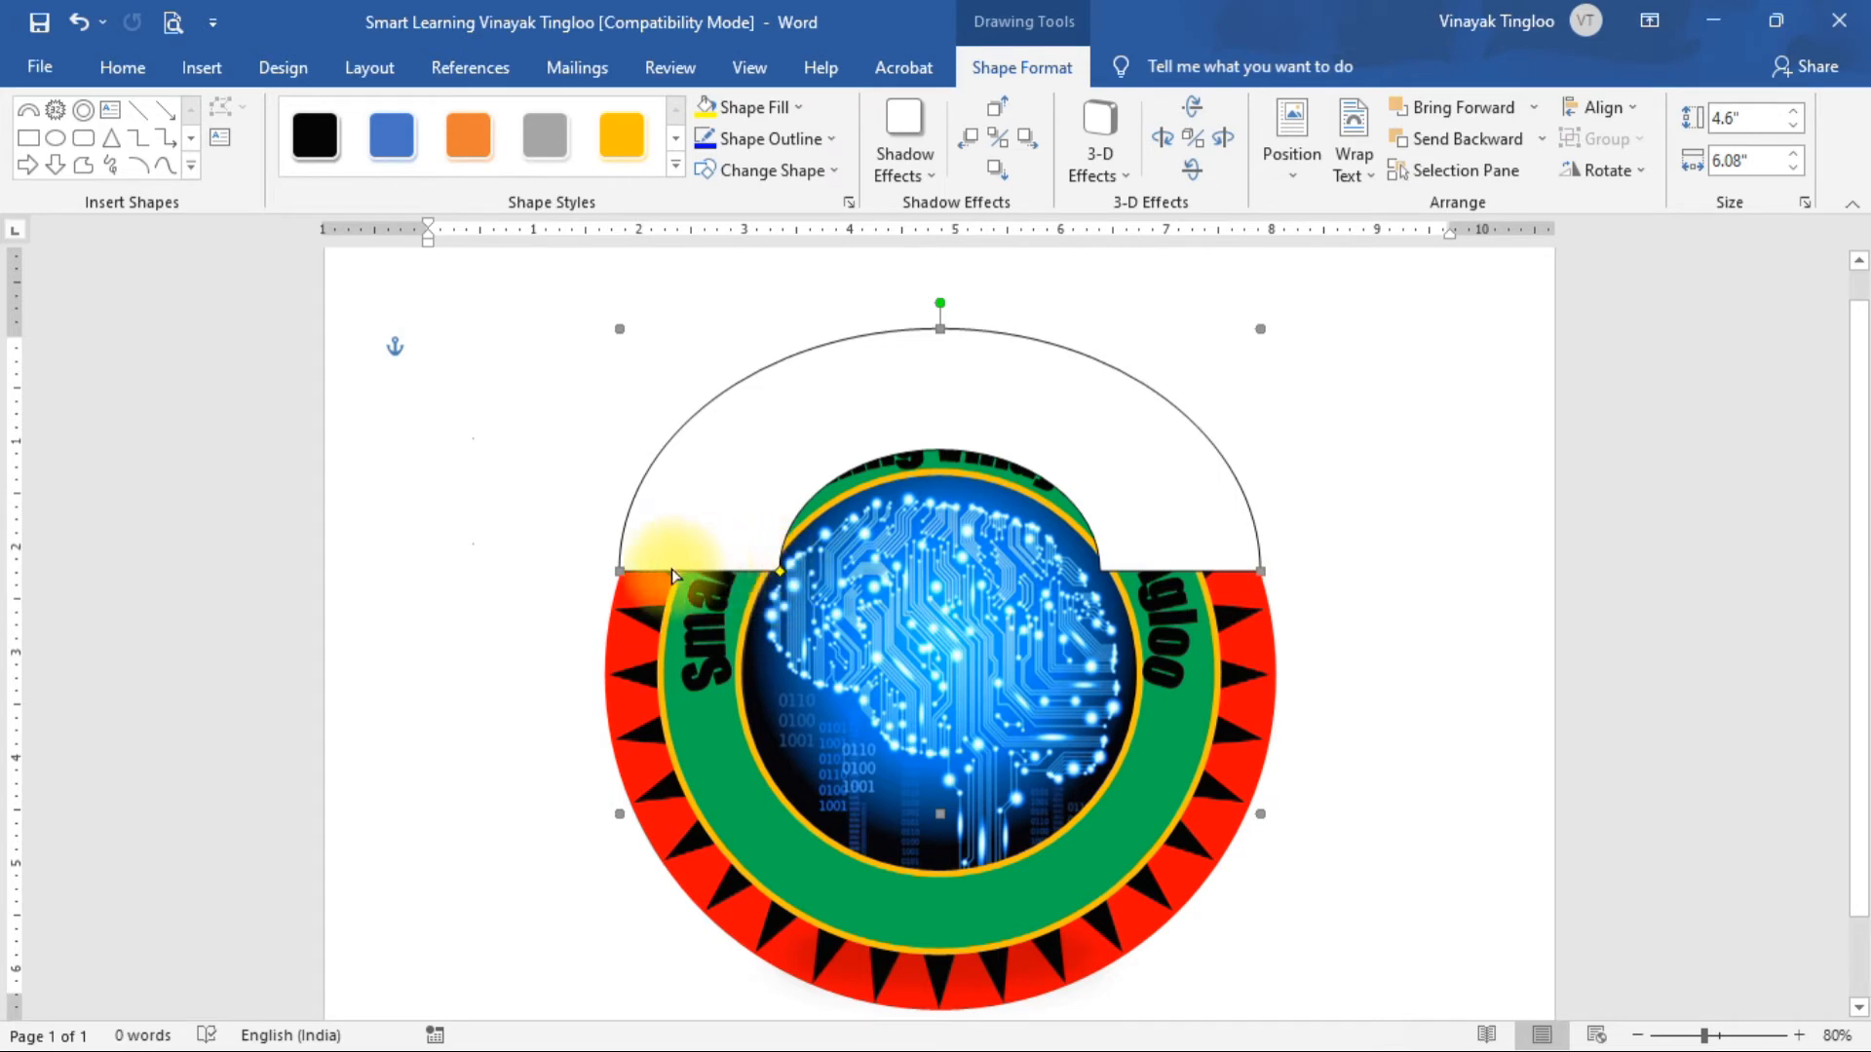
drag(663, 572, 671, 569)
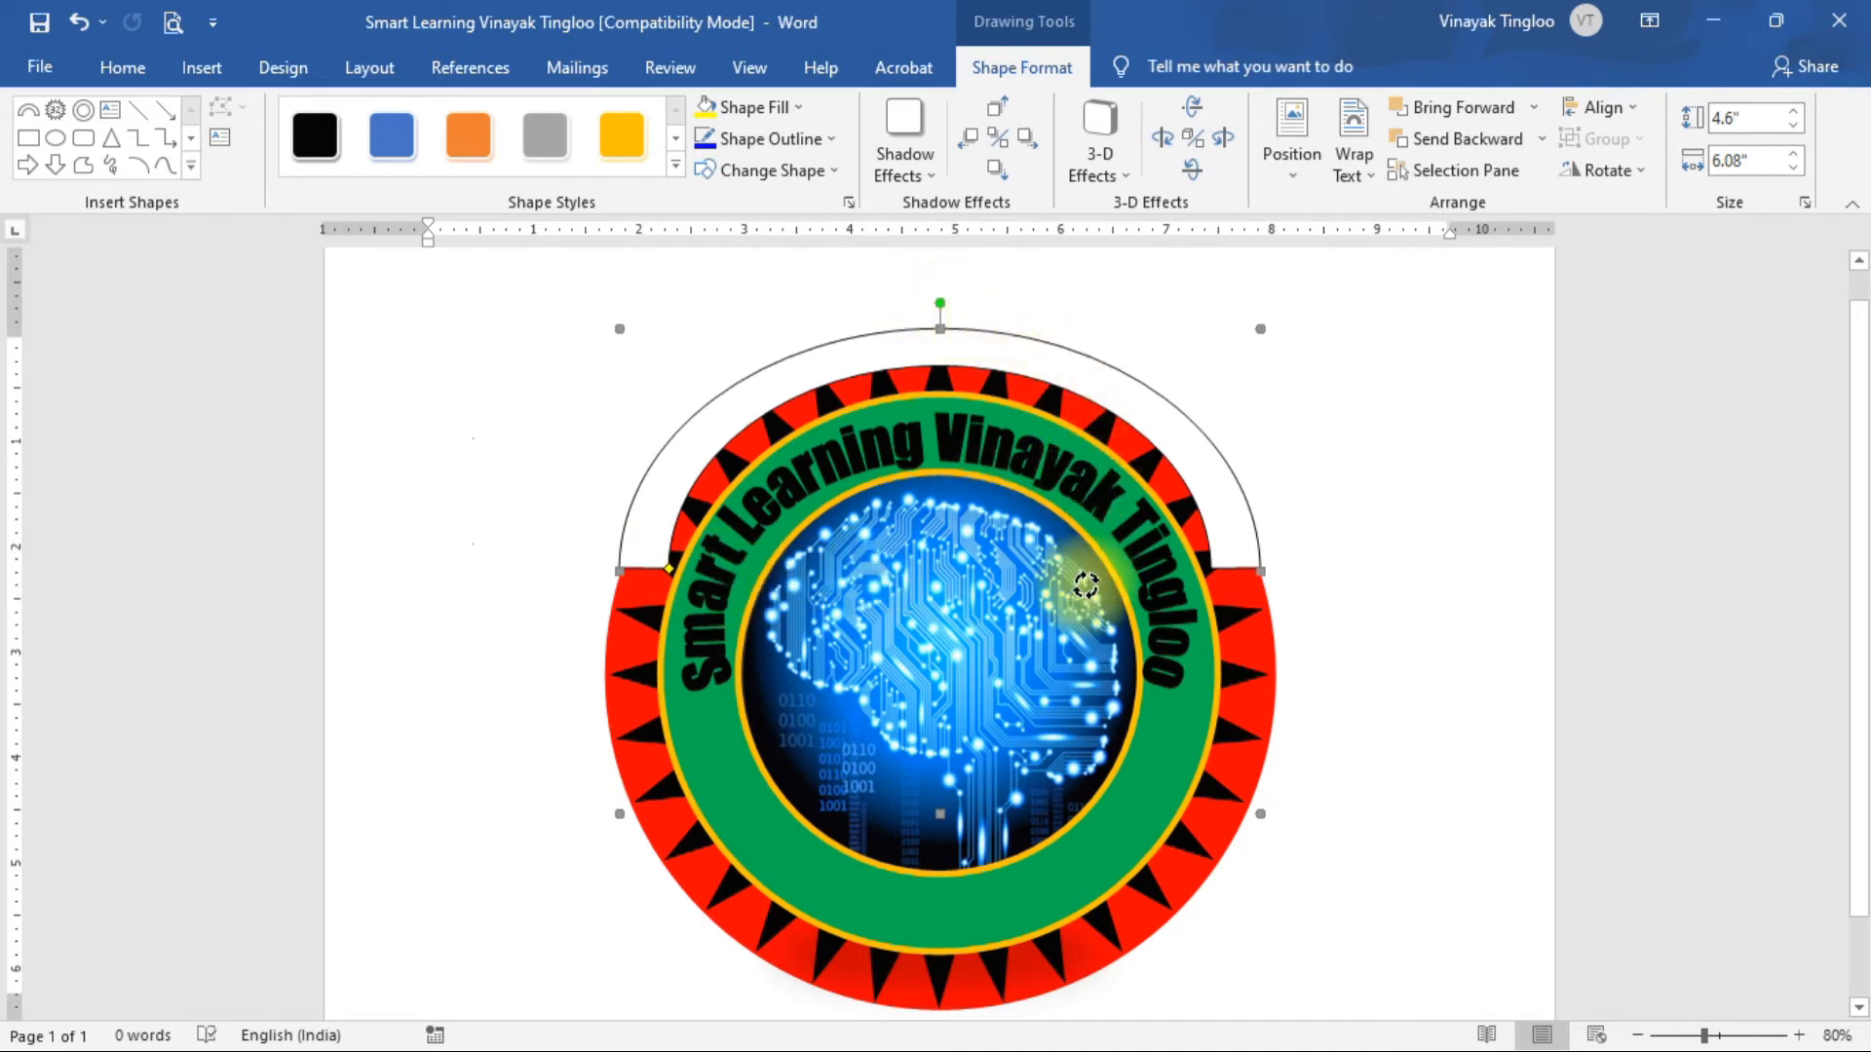
Rotate the block arc upside down and move it to the emblem's lower edge.
drag(1006, 637, 942, 654)
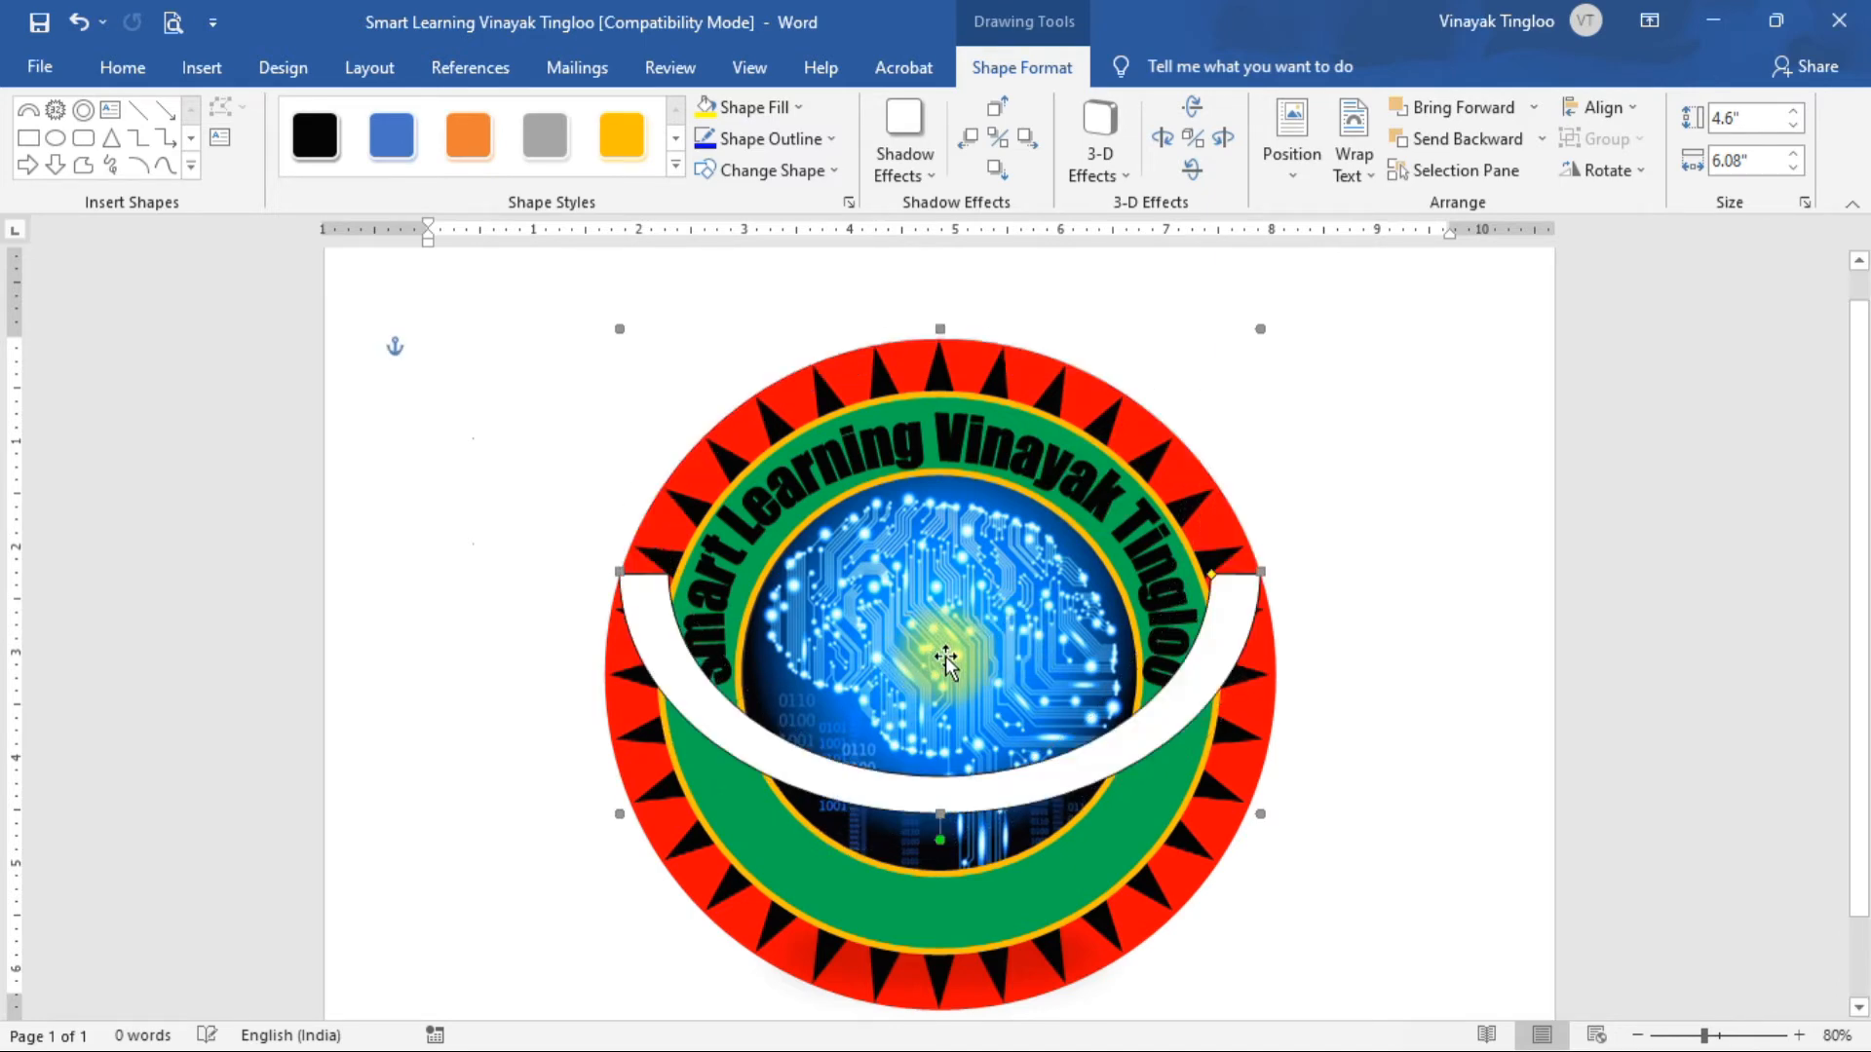
scroll(950, 651, down, 2)
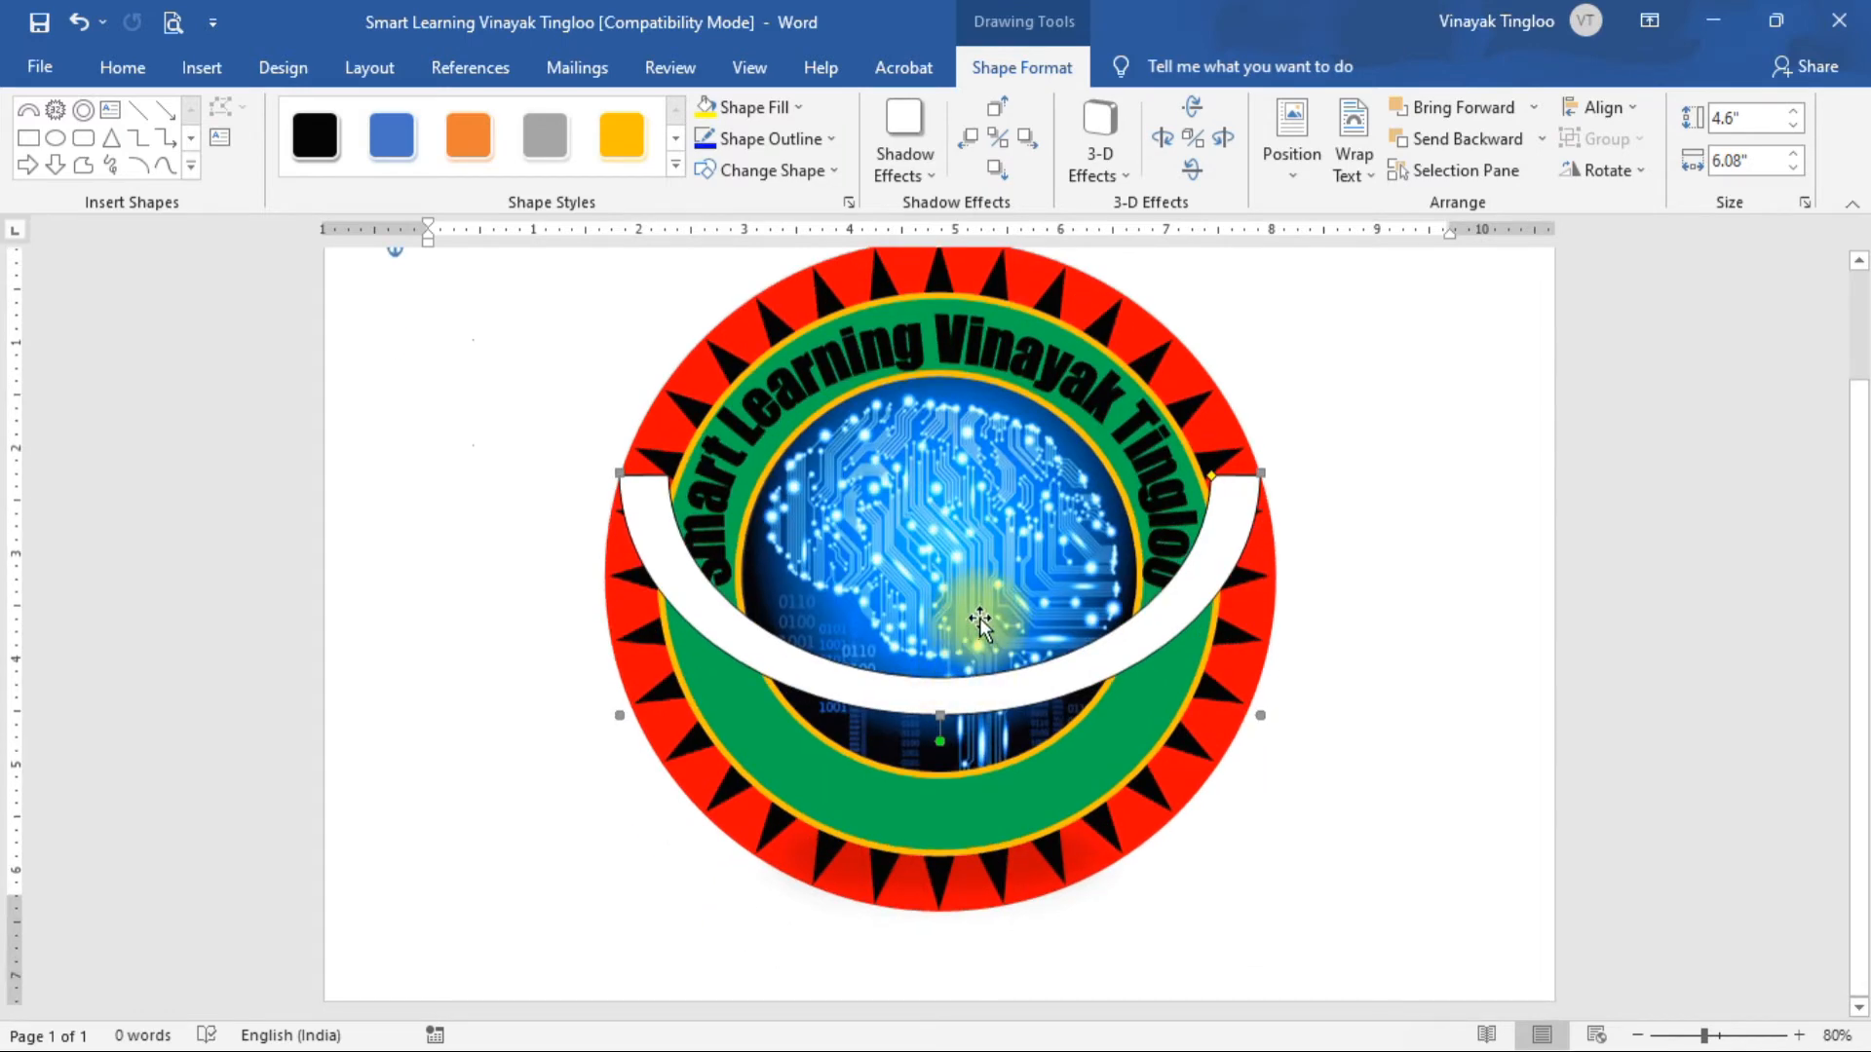
drag(971, 762, 972, 911)
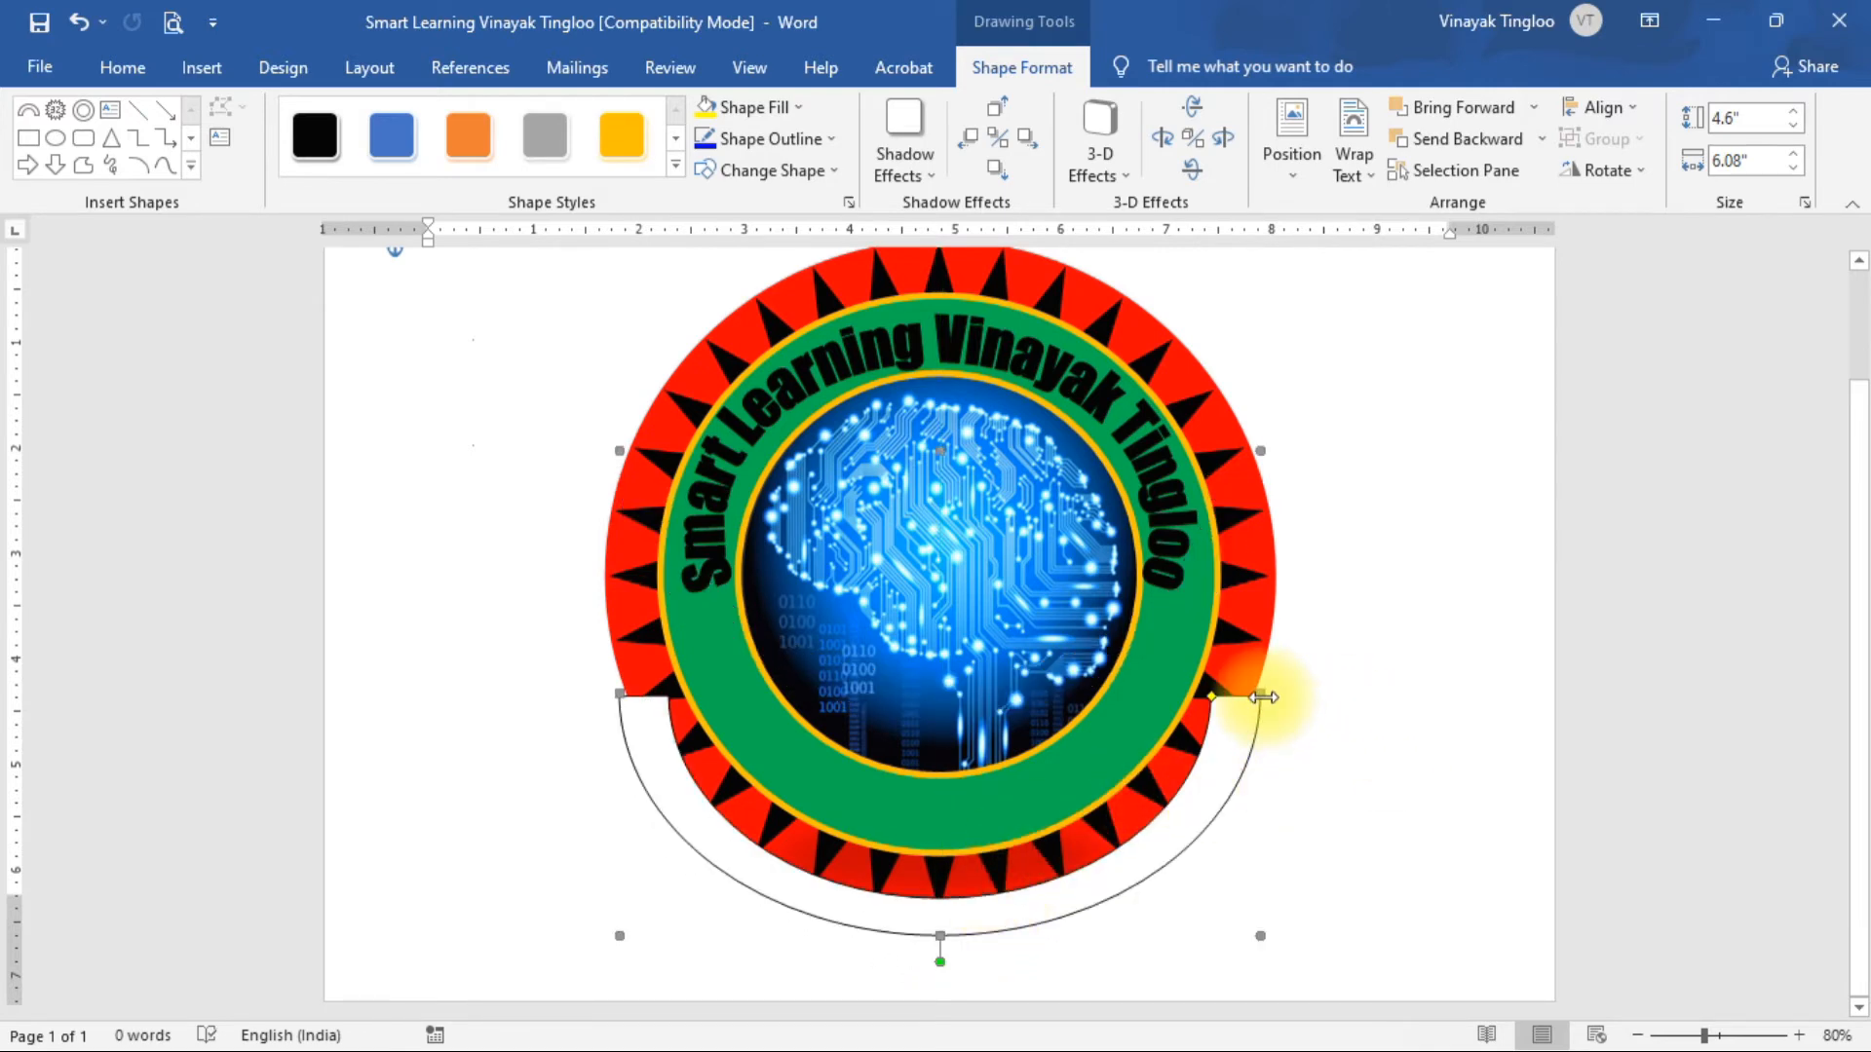
Resize the flipped arc to about 4.79" by 6.98", adjust its band thickness and fit it around the emblem's lower edge.
drag(1263, 698, 1305, 698)
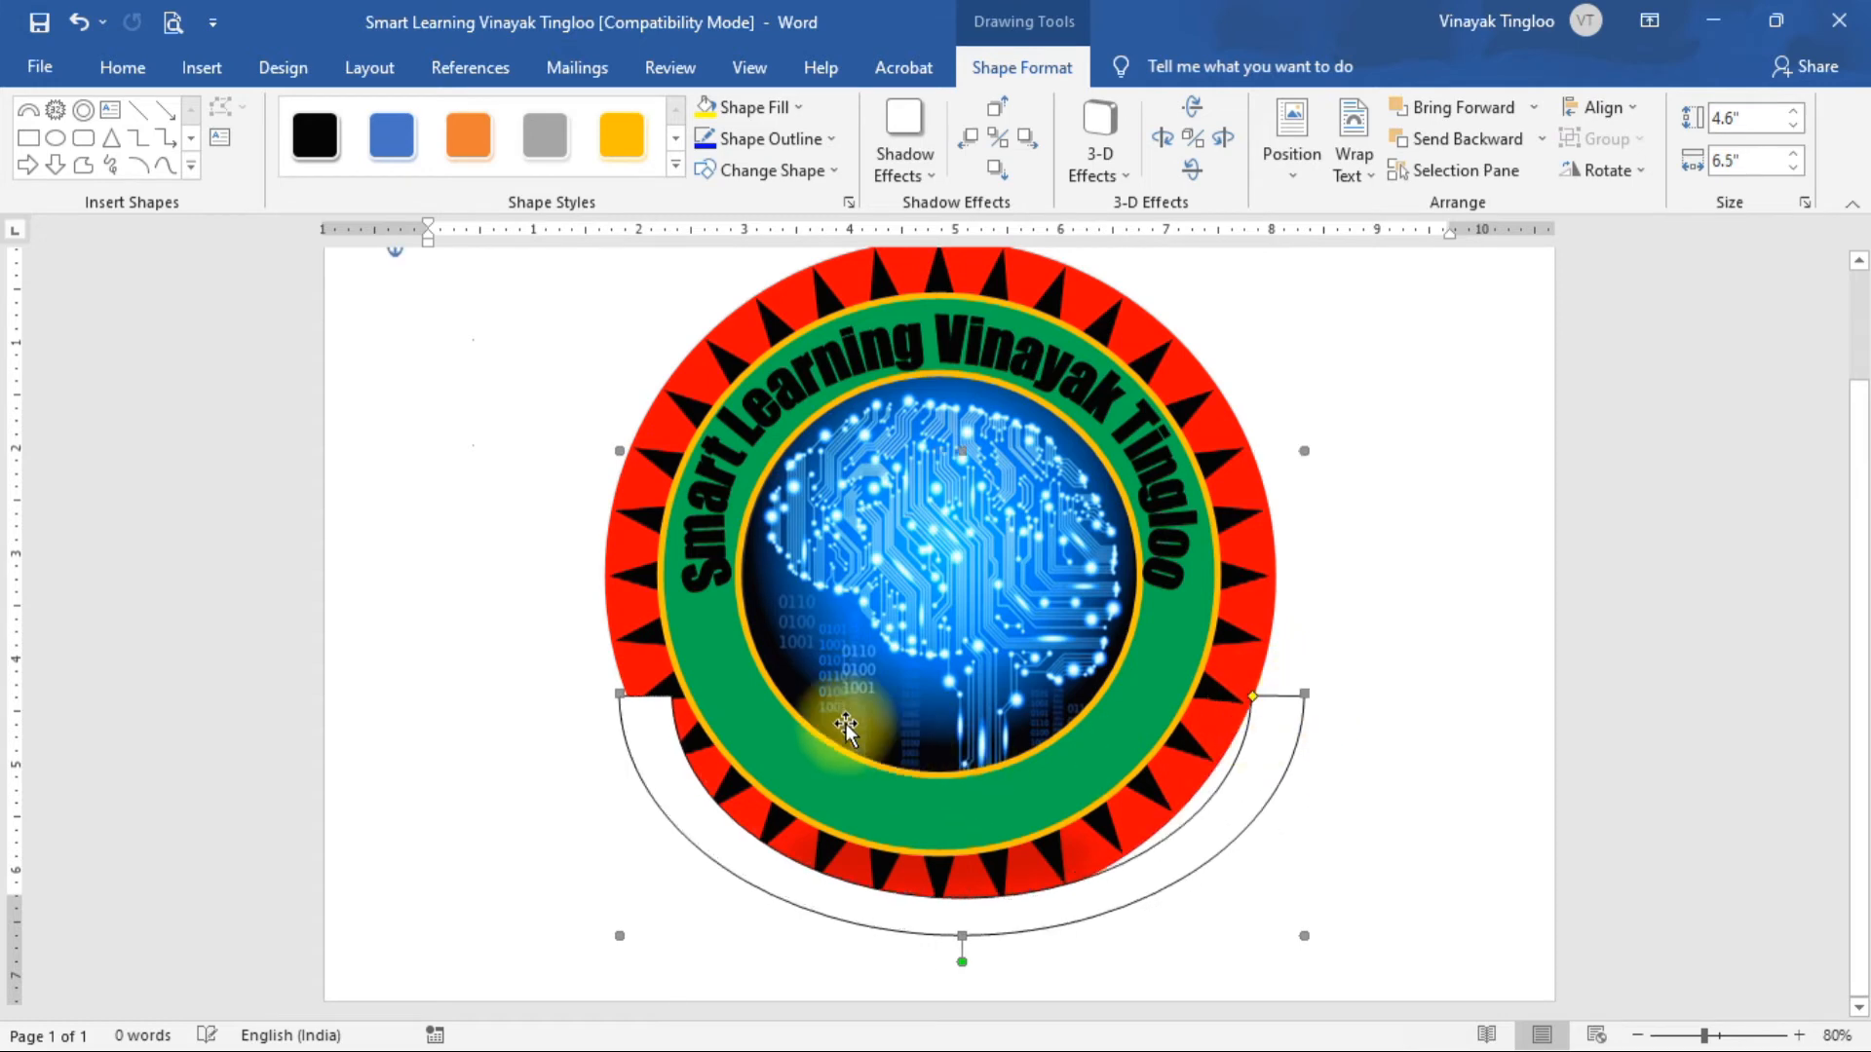
drag(620, 693, 572, 709)
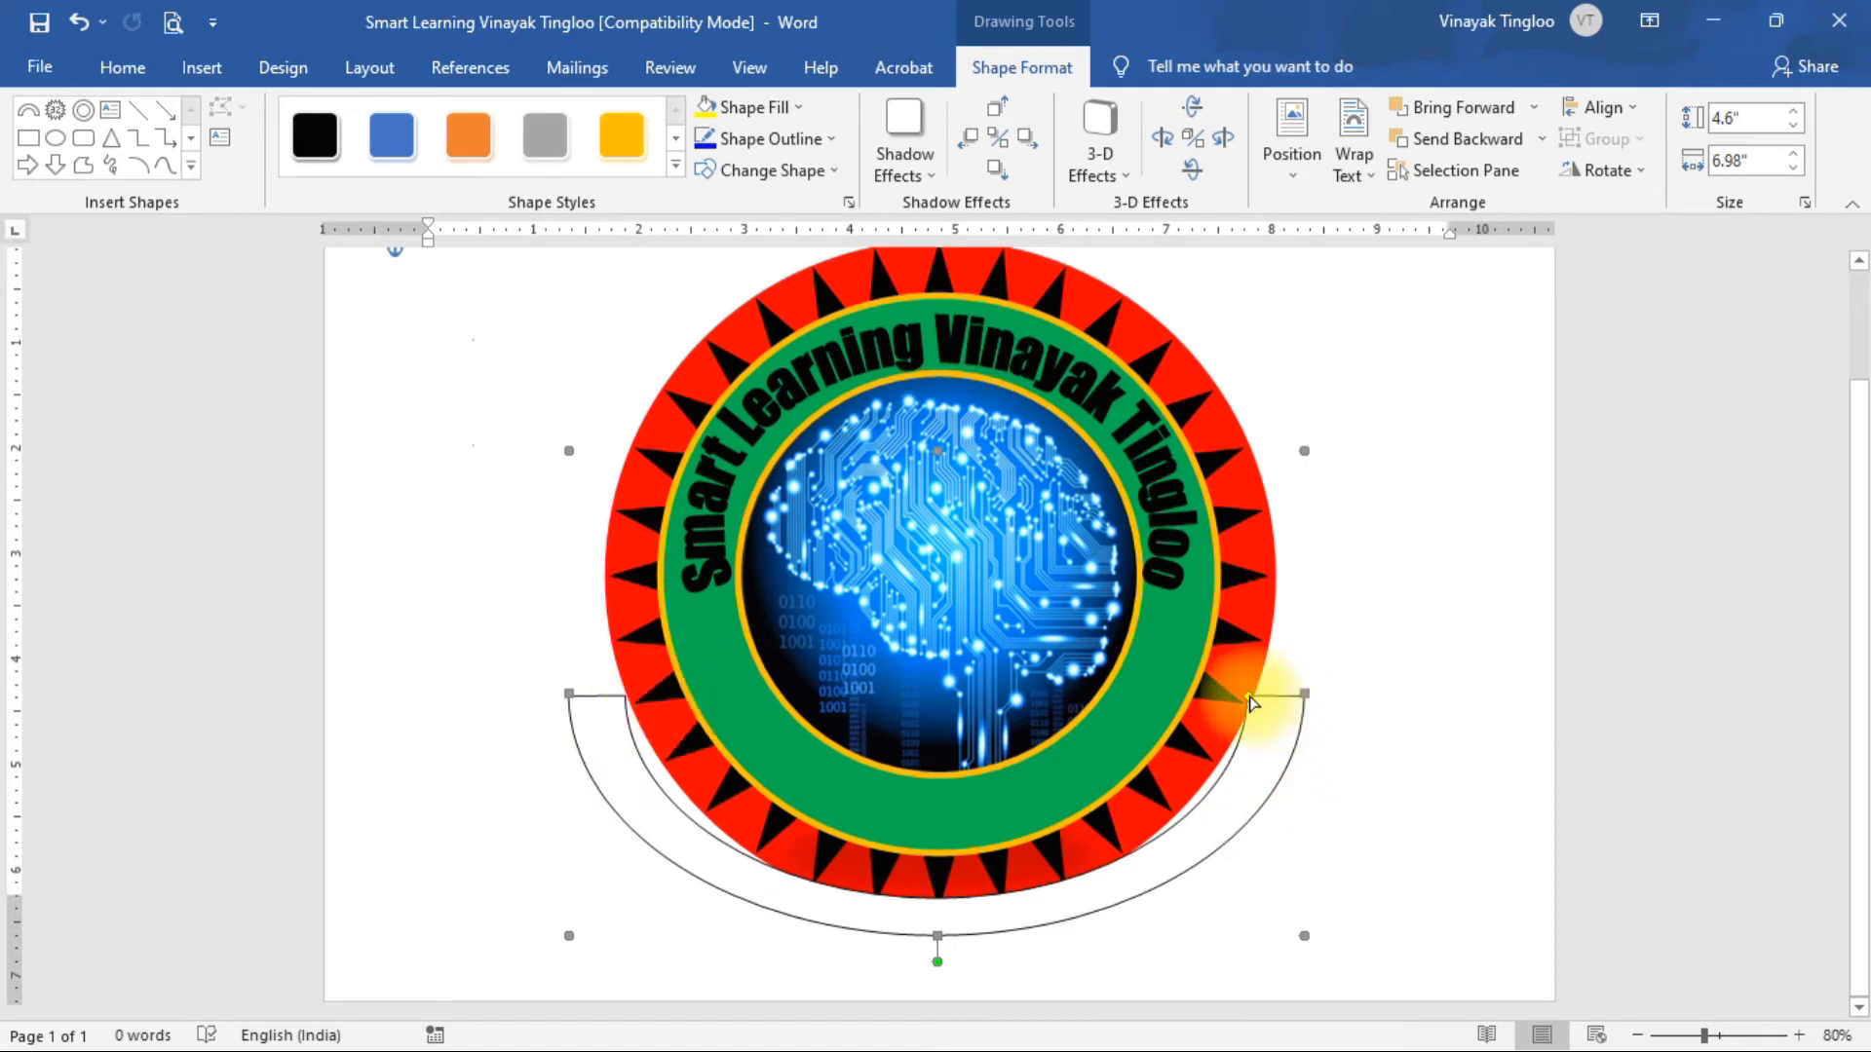
drag(1251, 698, 1271, 703)
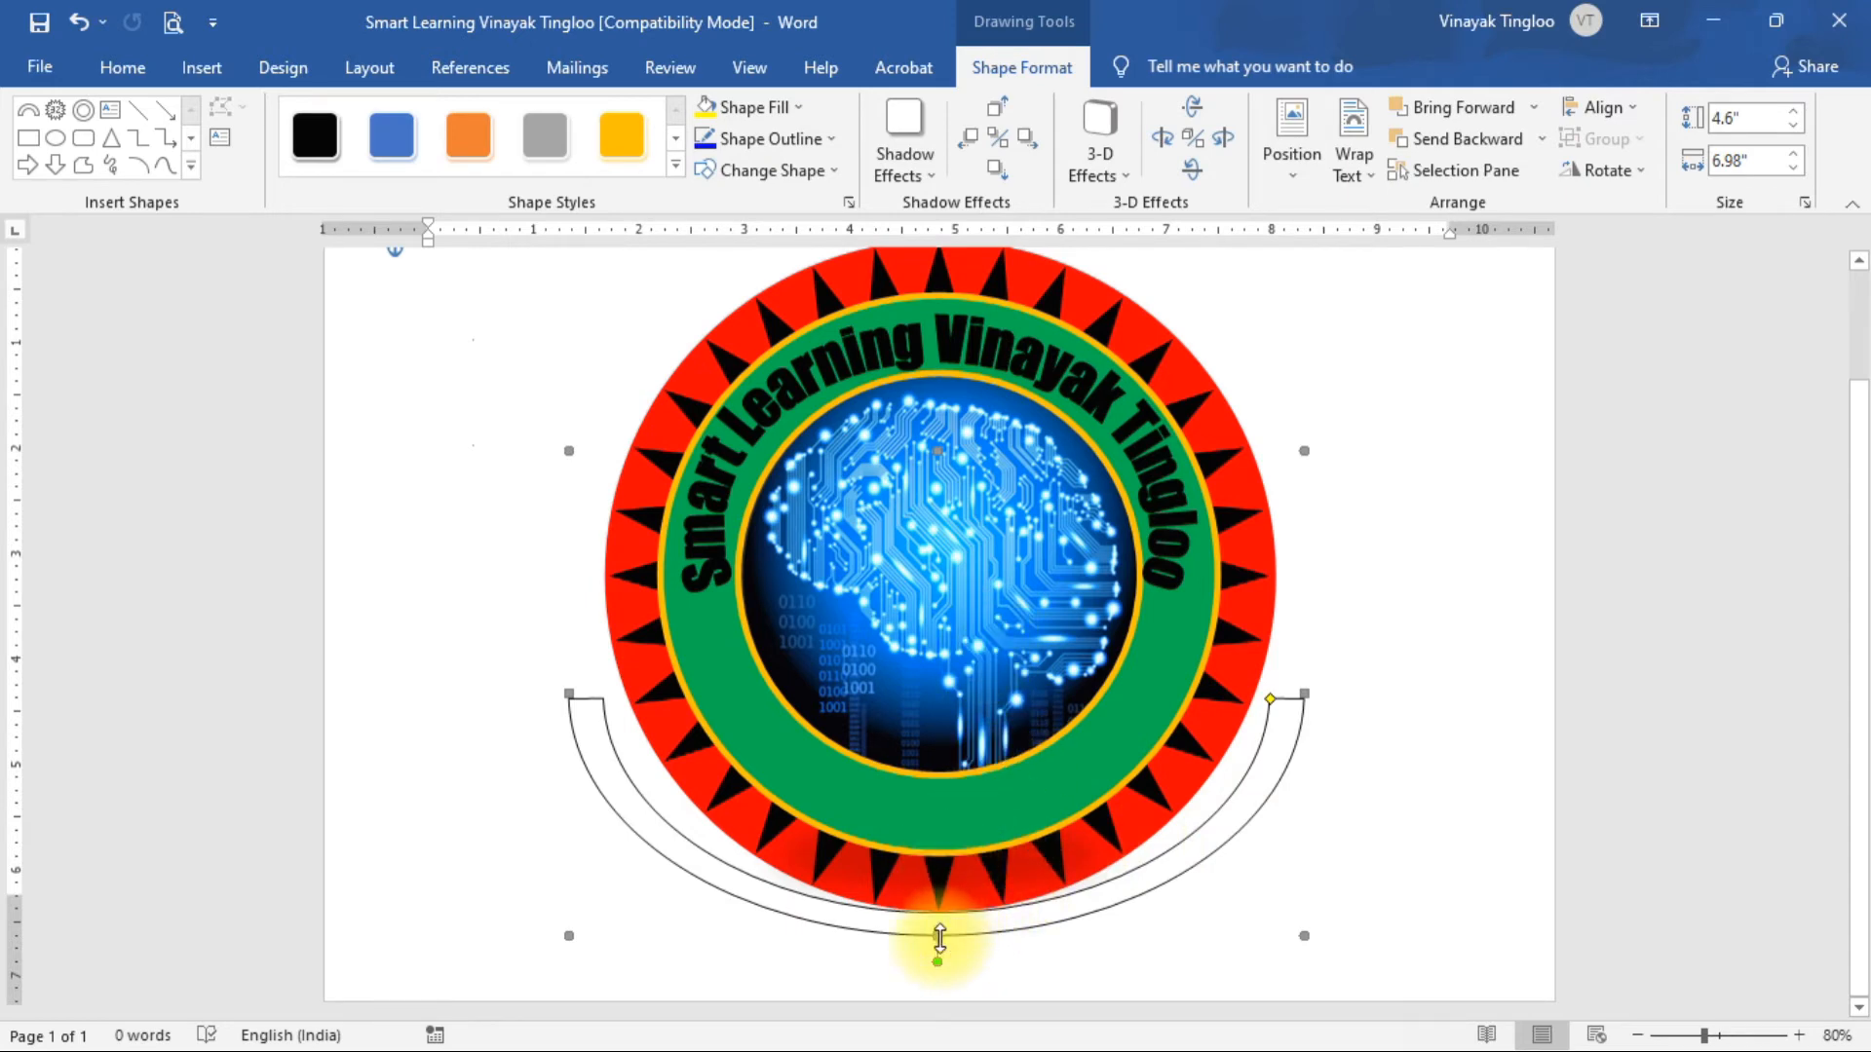
drag(938, 937, 937, 956)
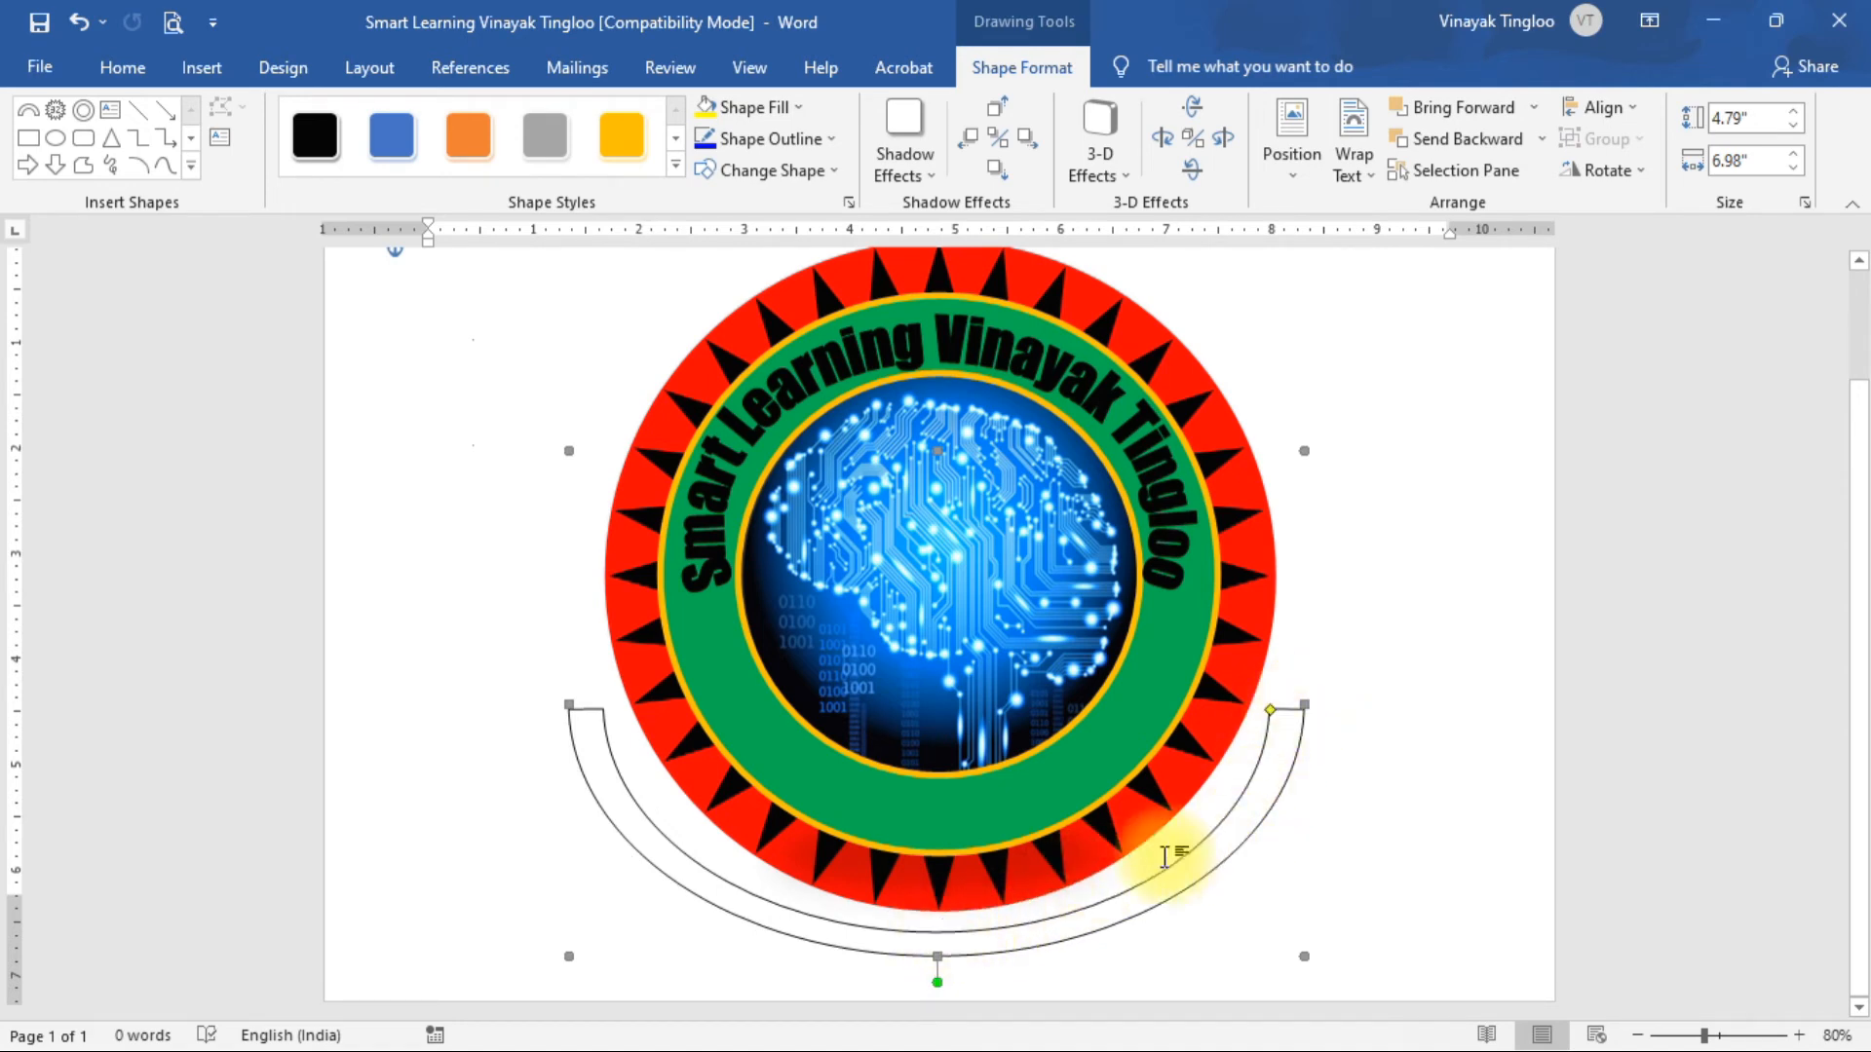
drag(979, 940, 980, 929)
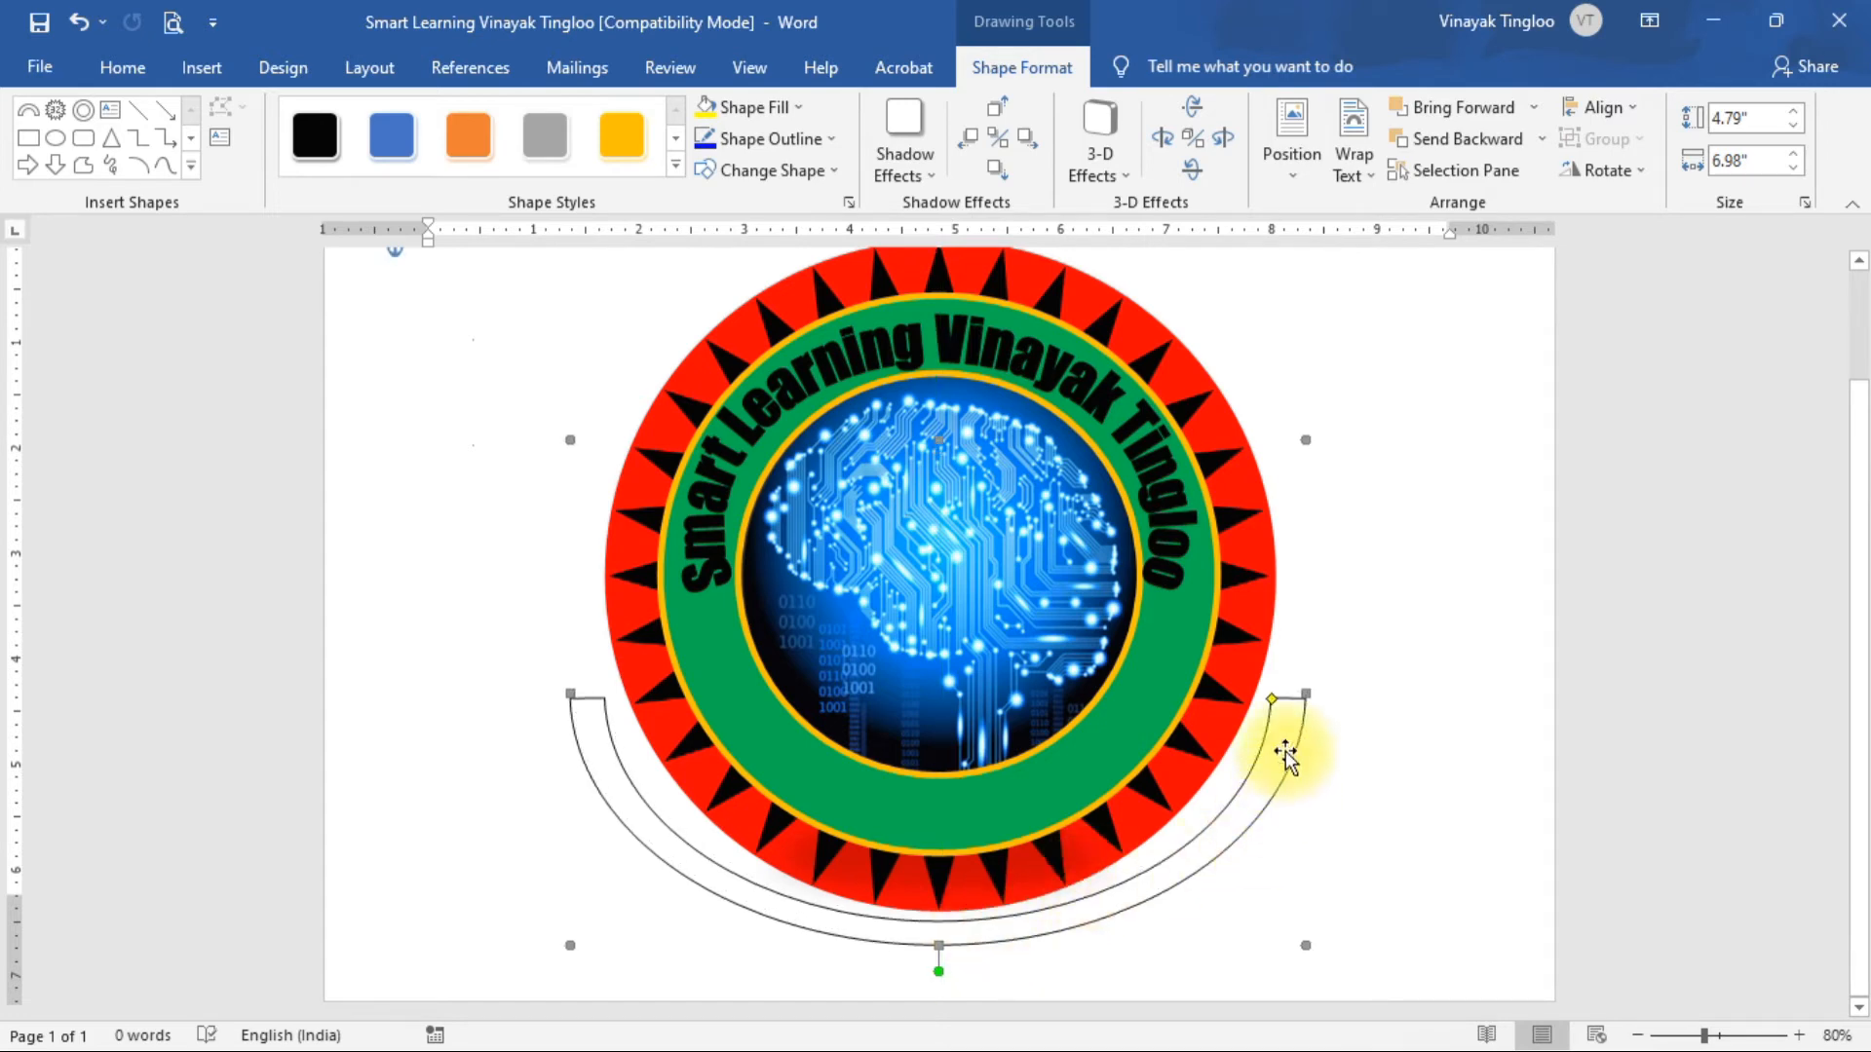
drag(1271, 709, 1265, 710)
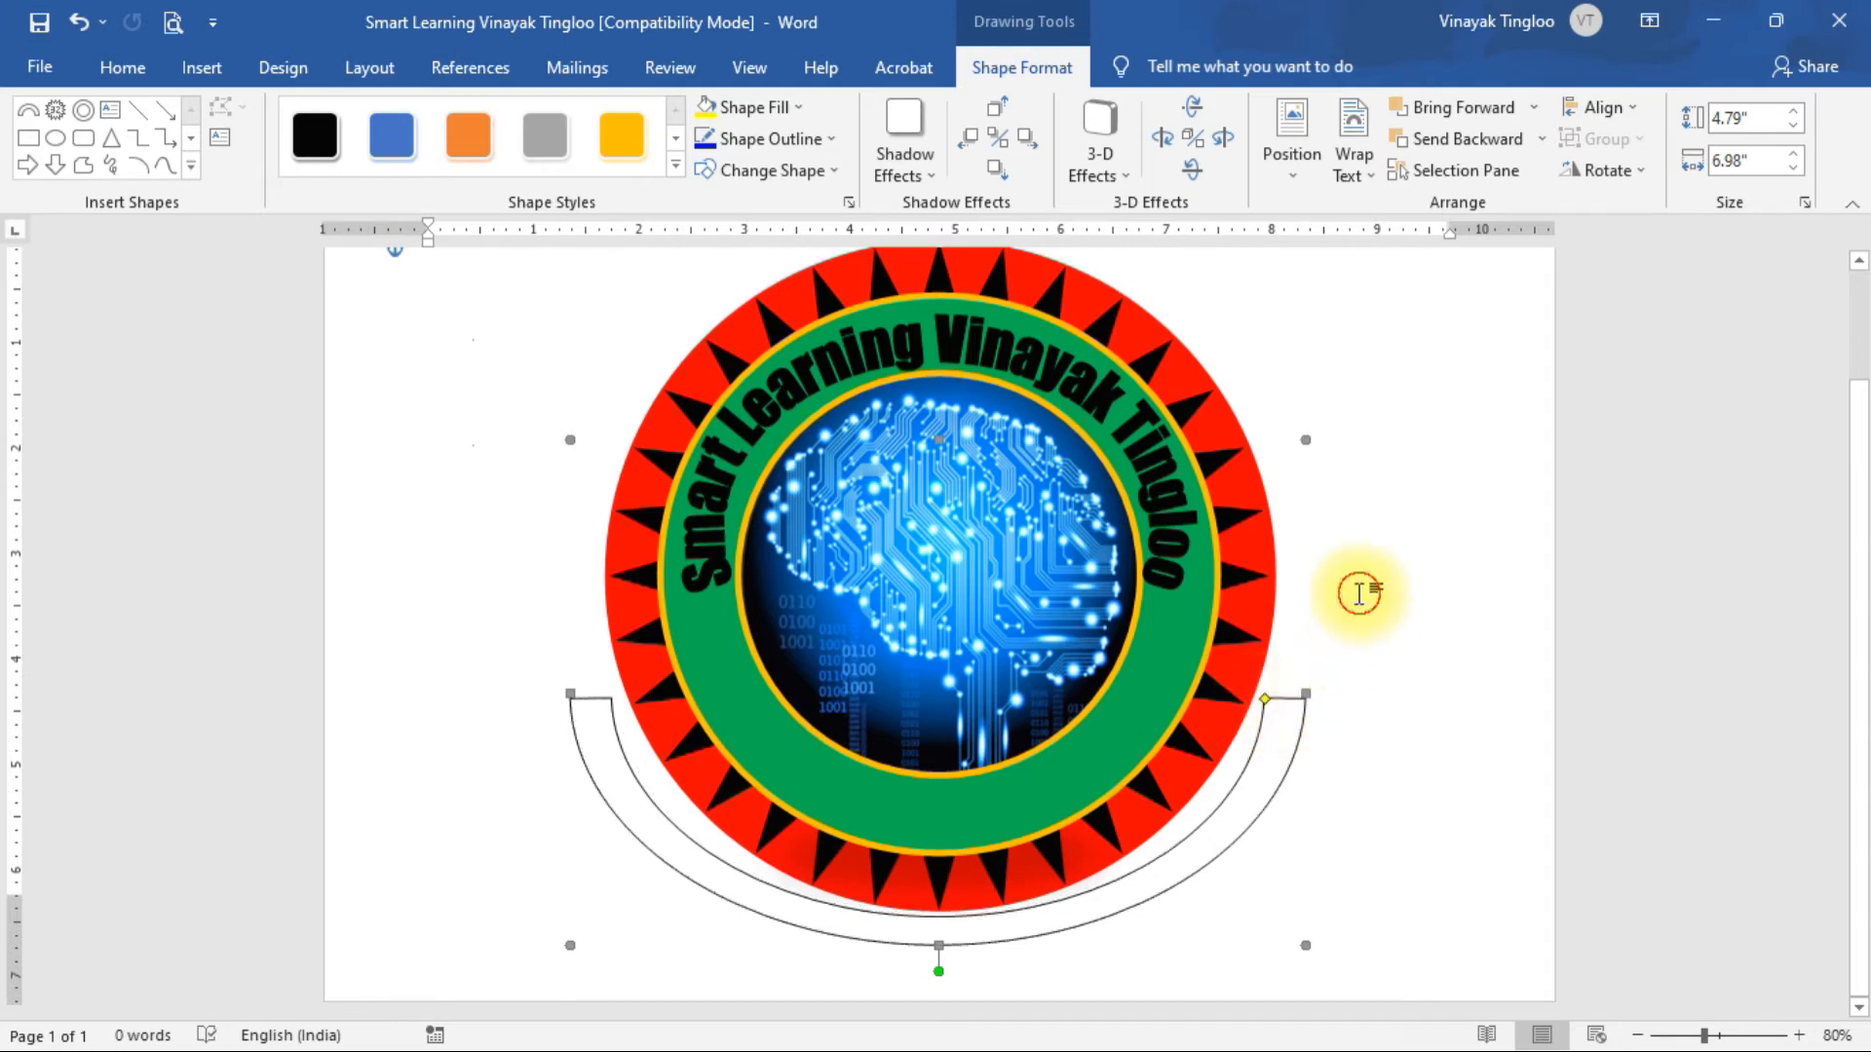
click(1389, 614)
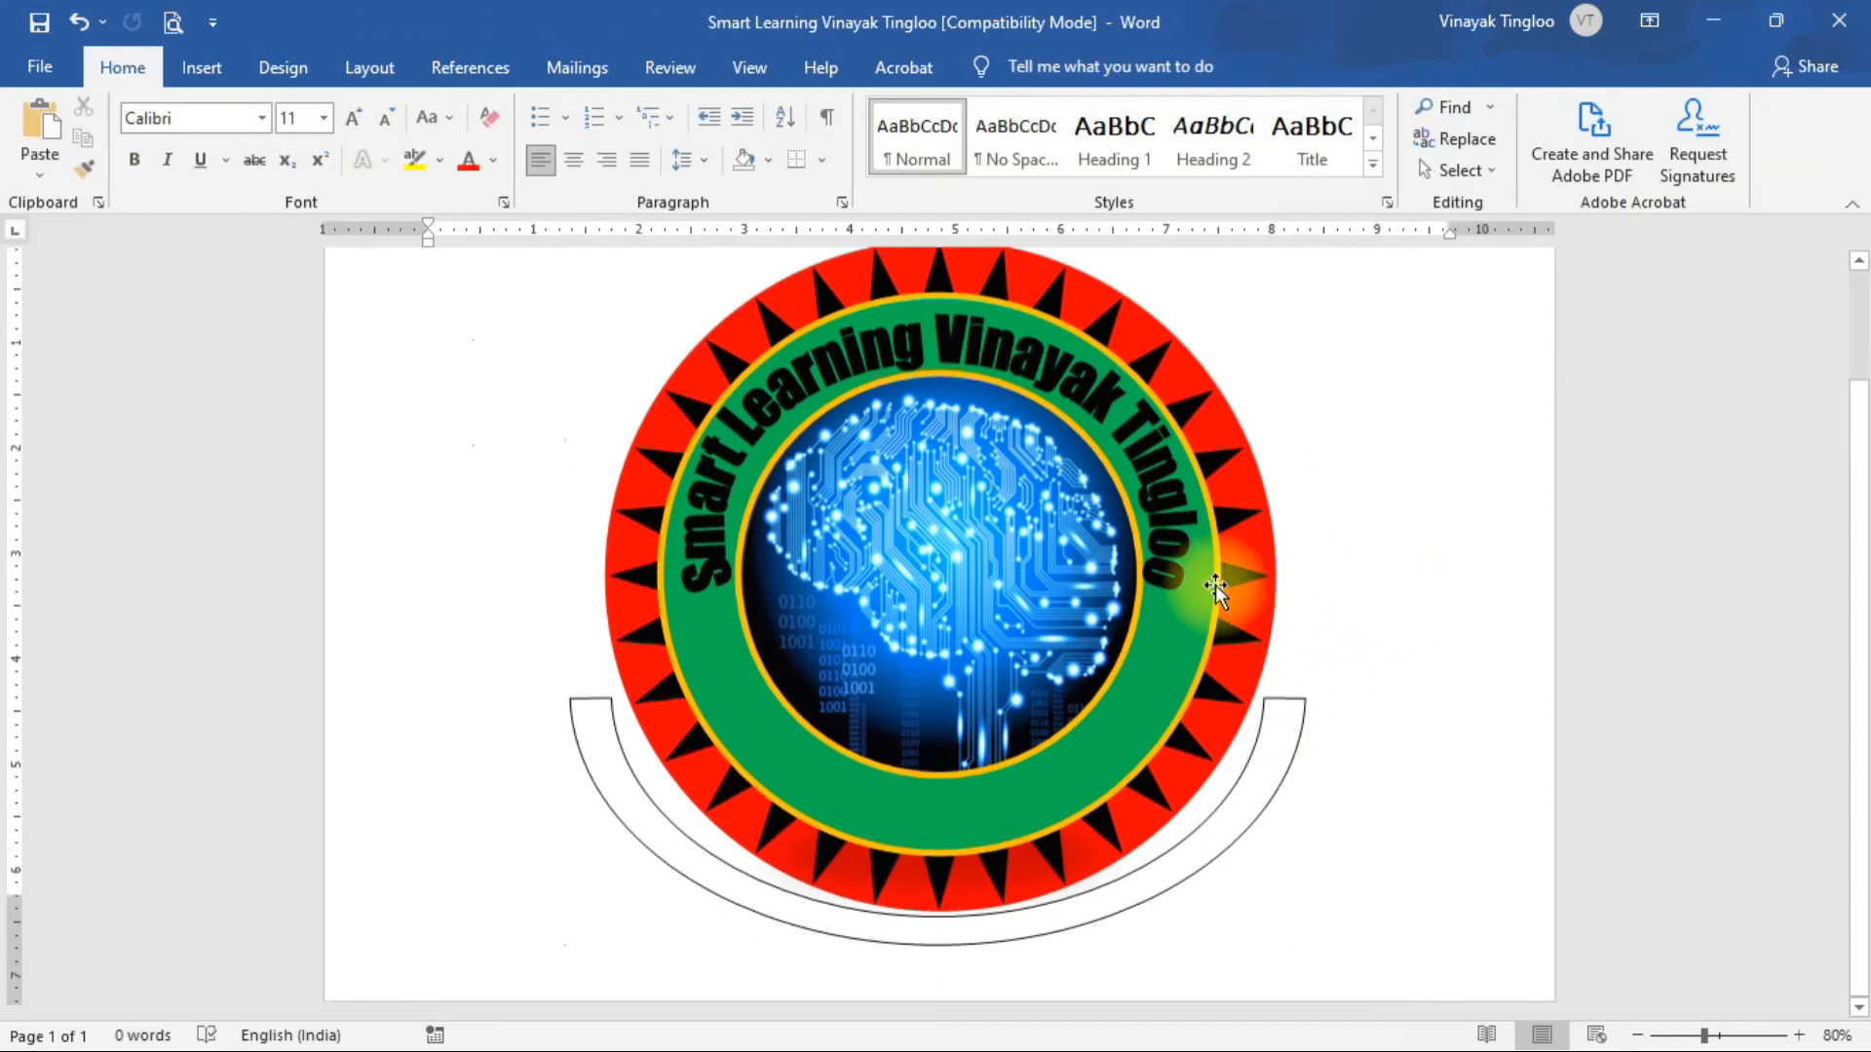
Draw a narrow rectangle about 2.62" high by 0.44" wide down from the arc's left end, matching its band width.
scroll(1181, 506, up, 3)
scroll(1161, 450, down, 2)
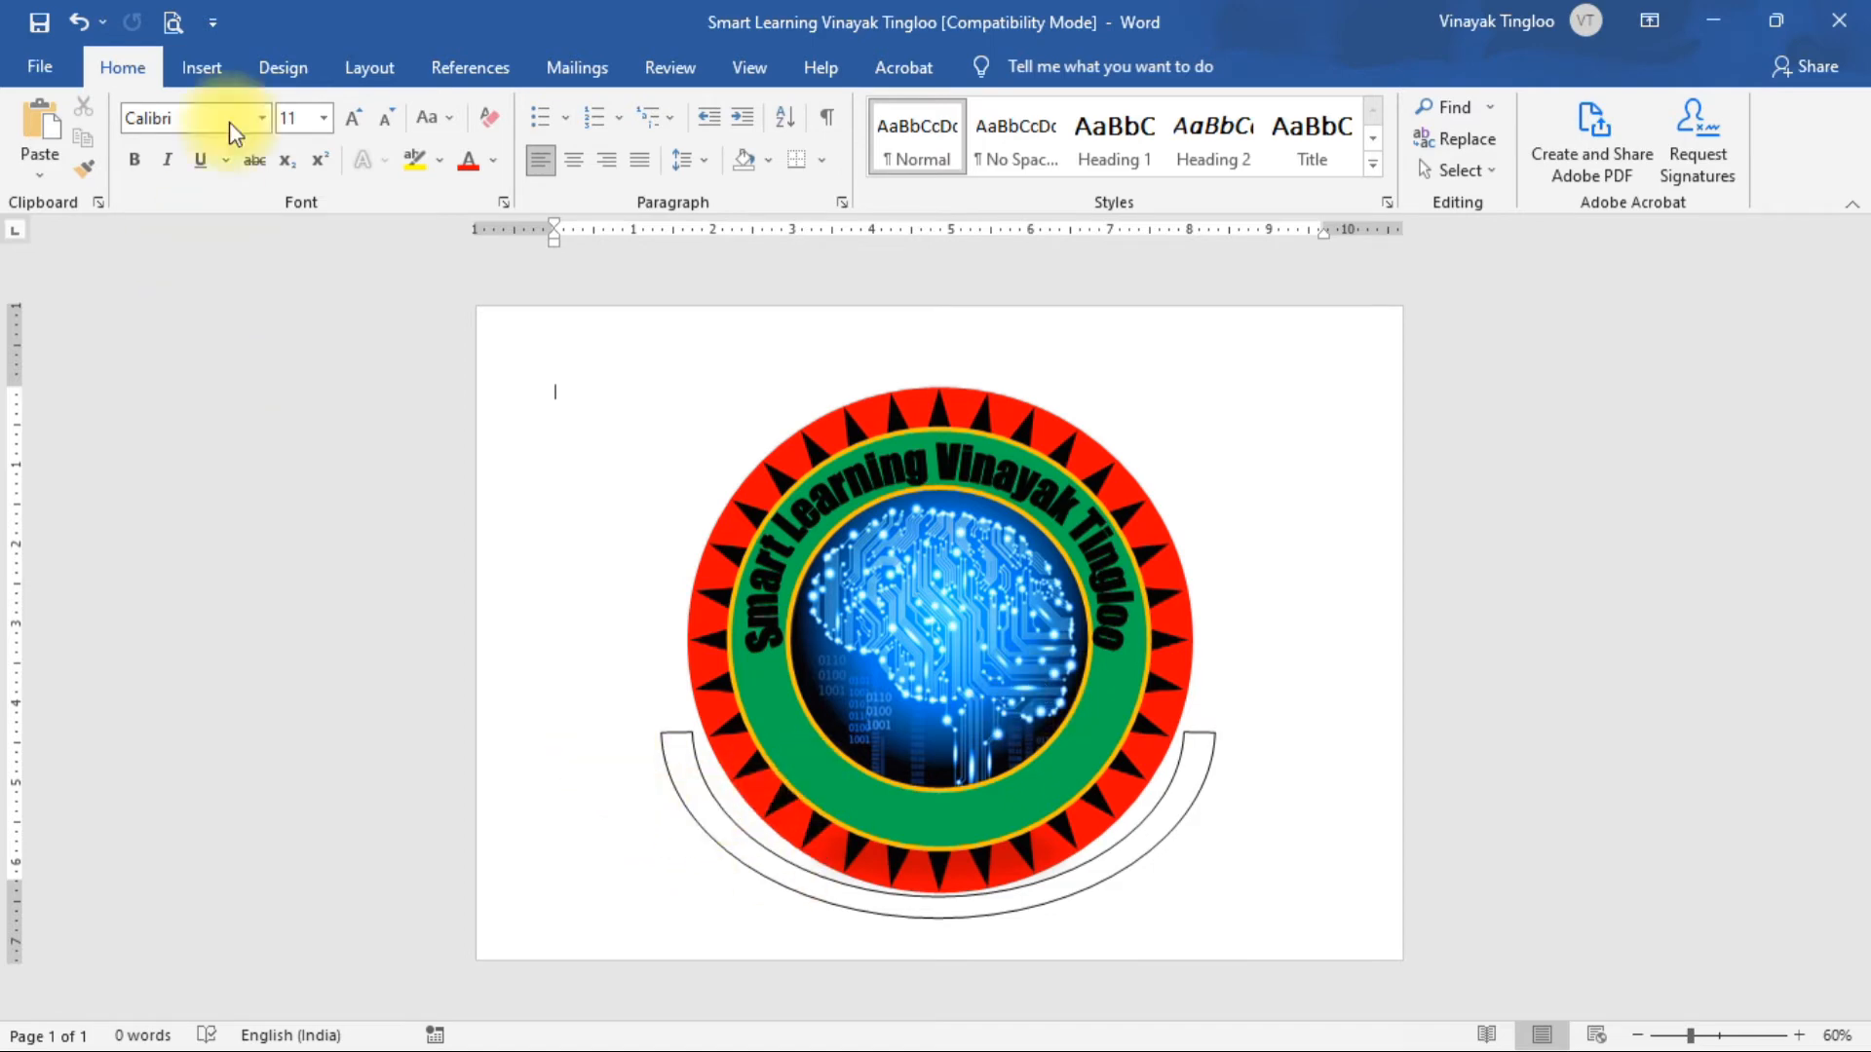
click(203, 65)
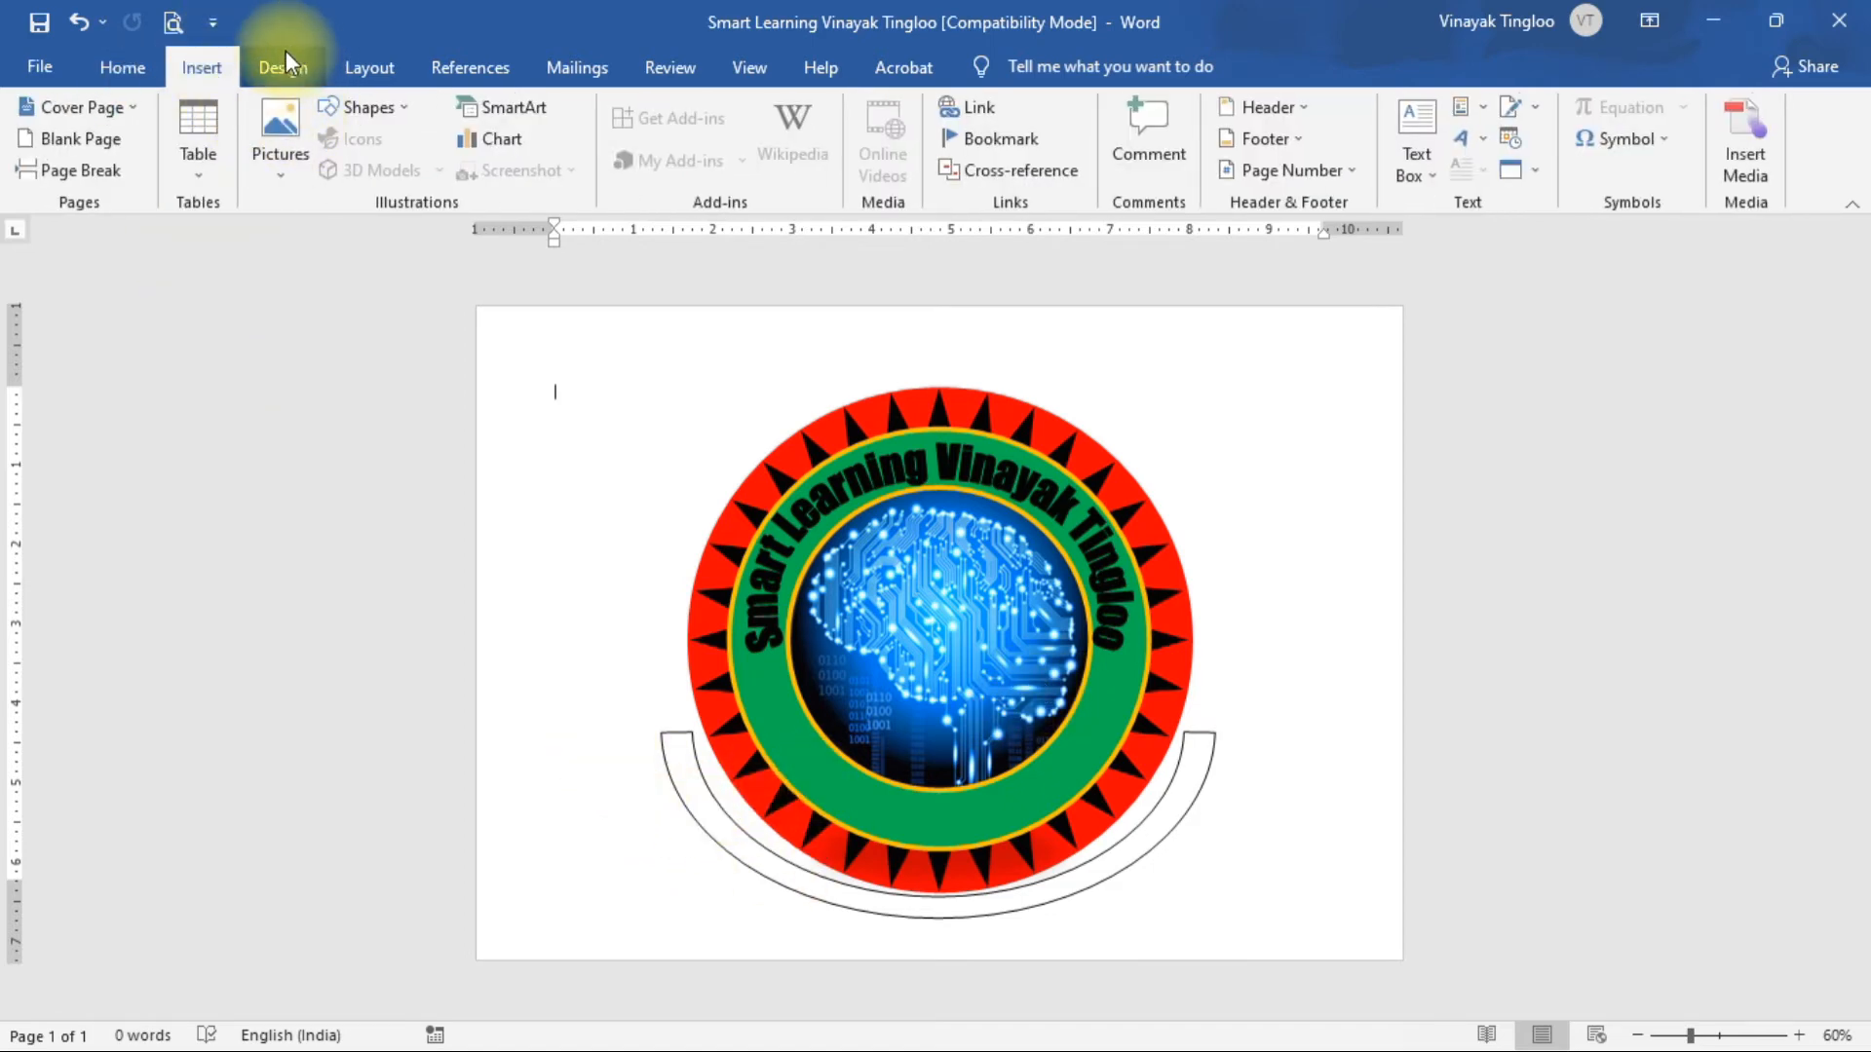
click(371, 107)
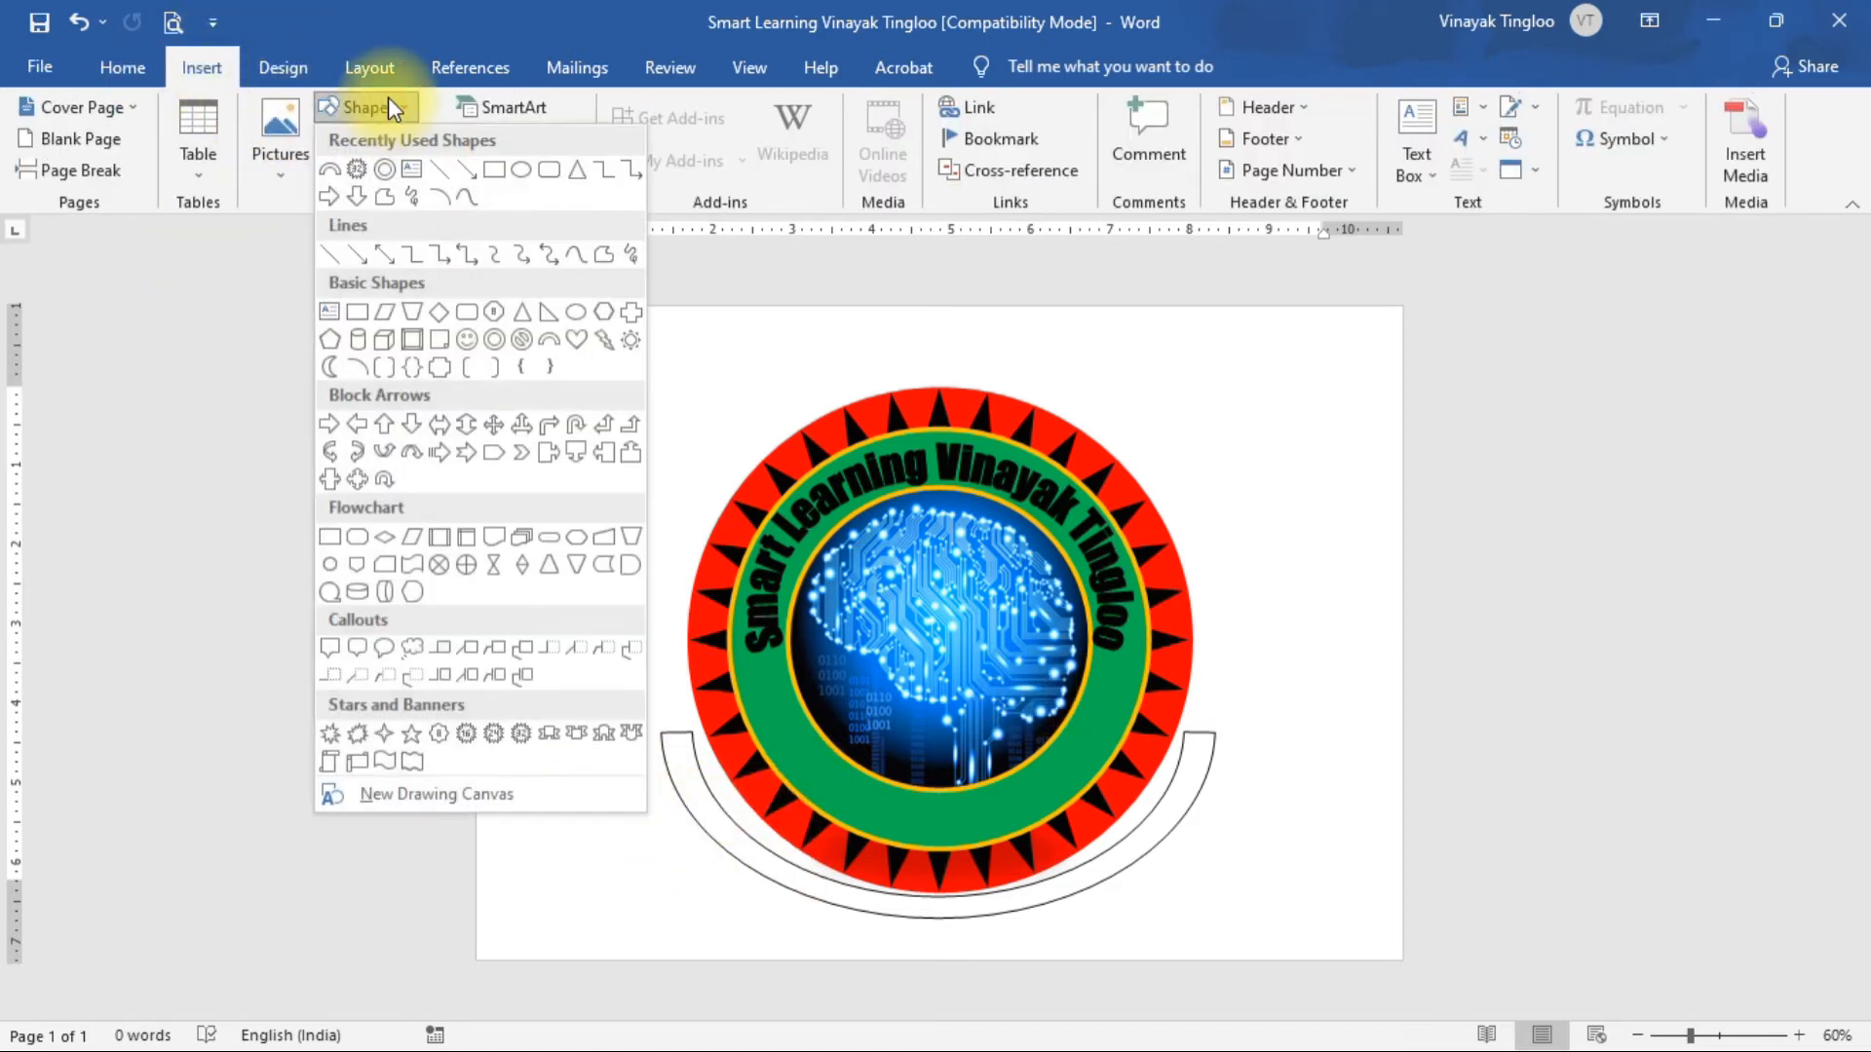
click(496, 172)
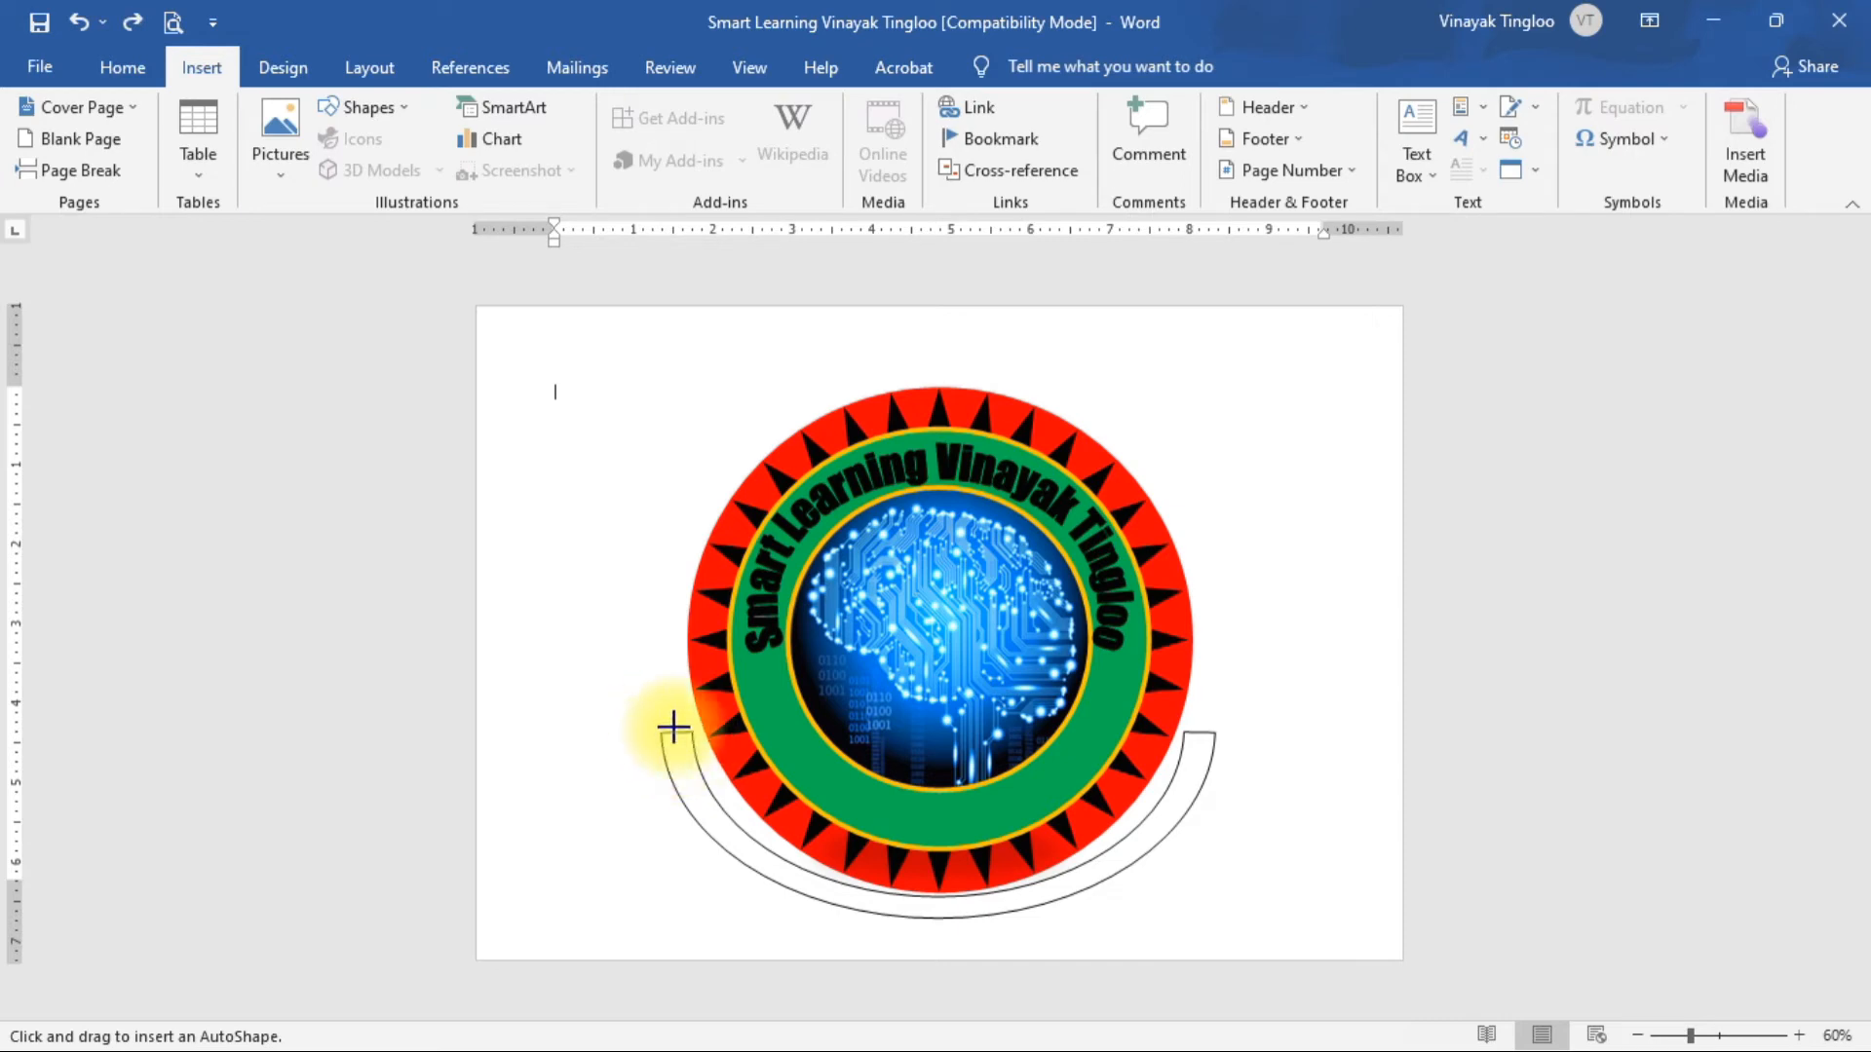
ctrl+scroll(672, 728, up, 6)
scroll(689, 689, down, 5)
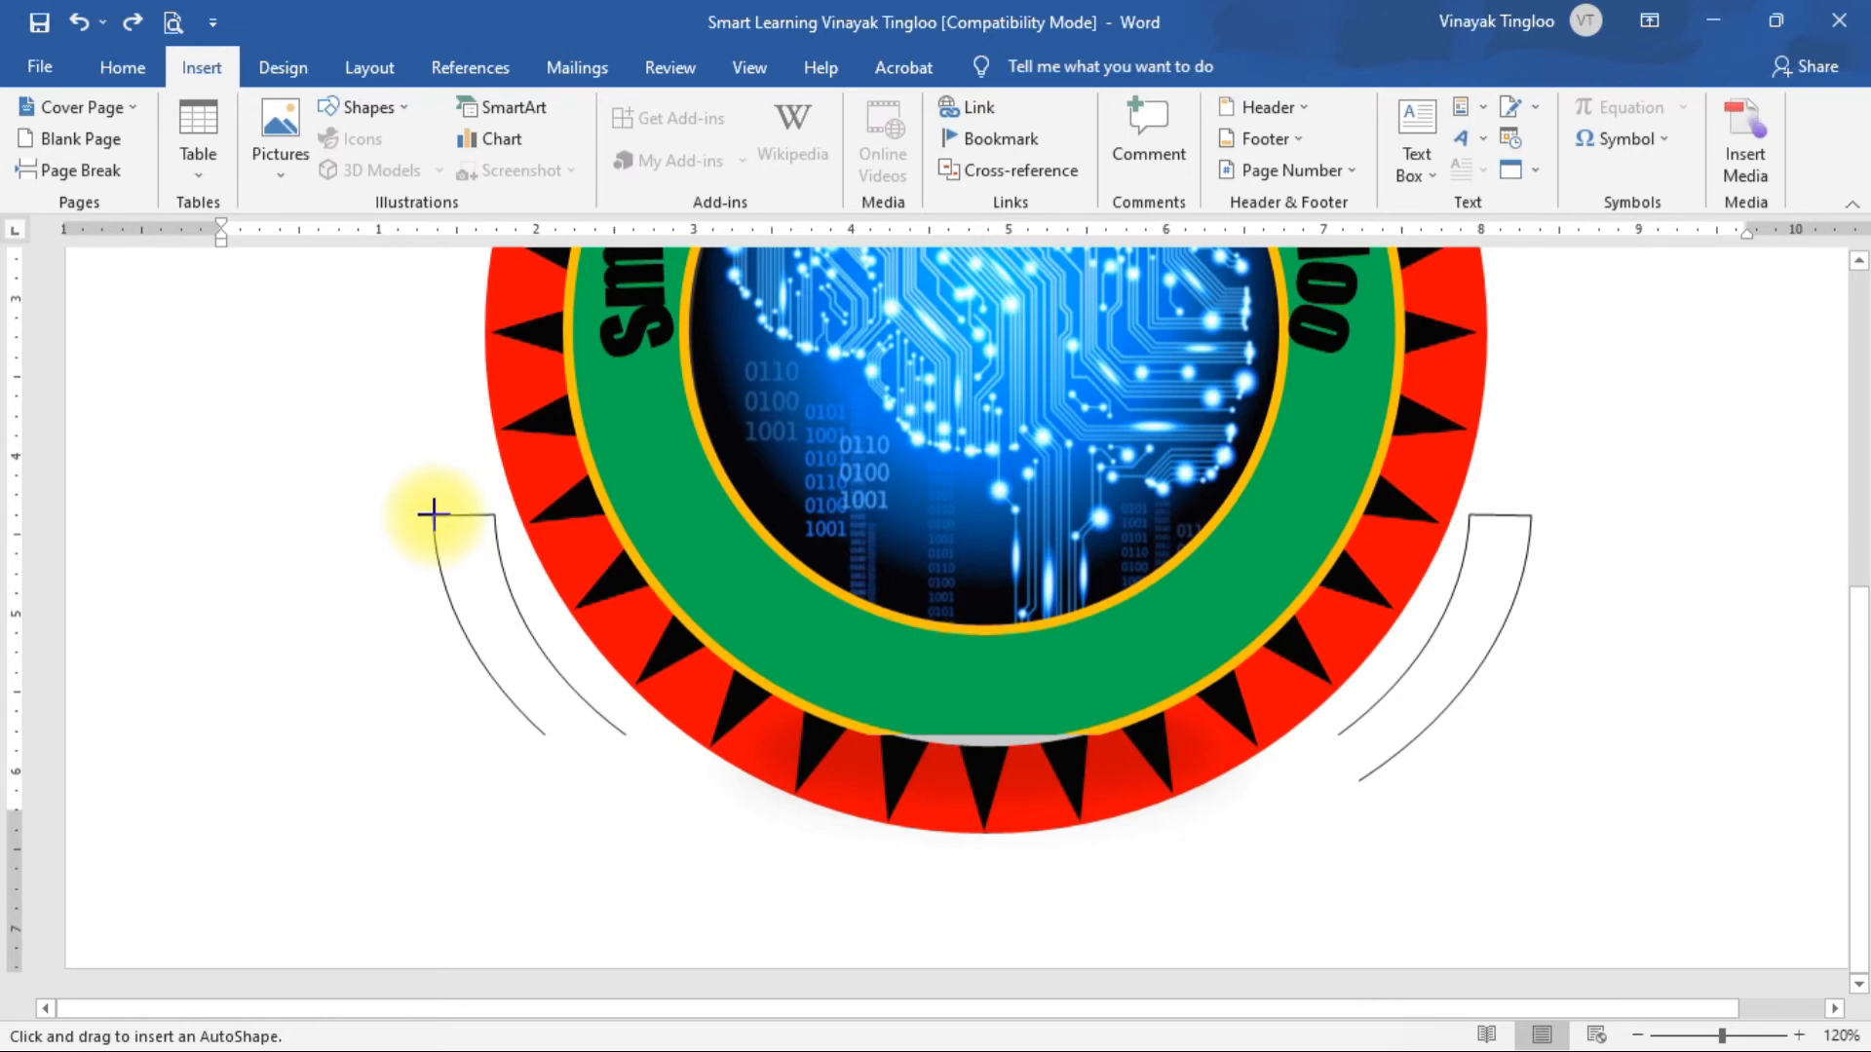
click(434, 518)
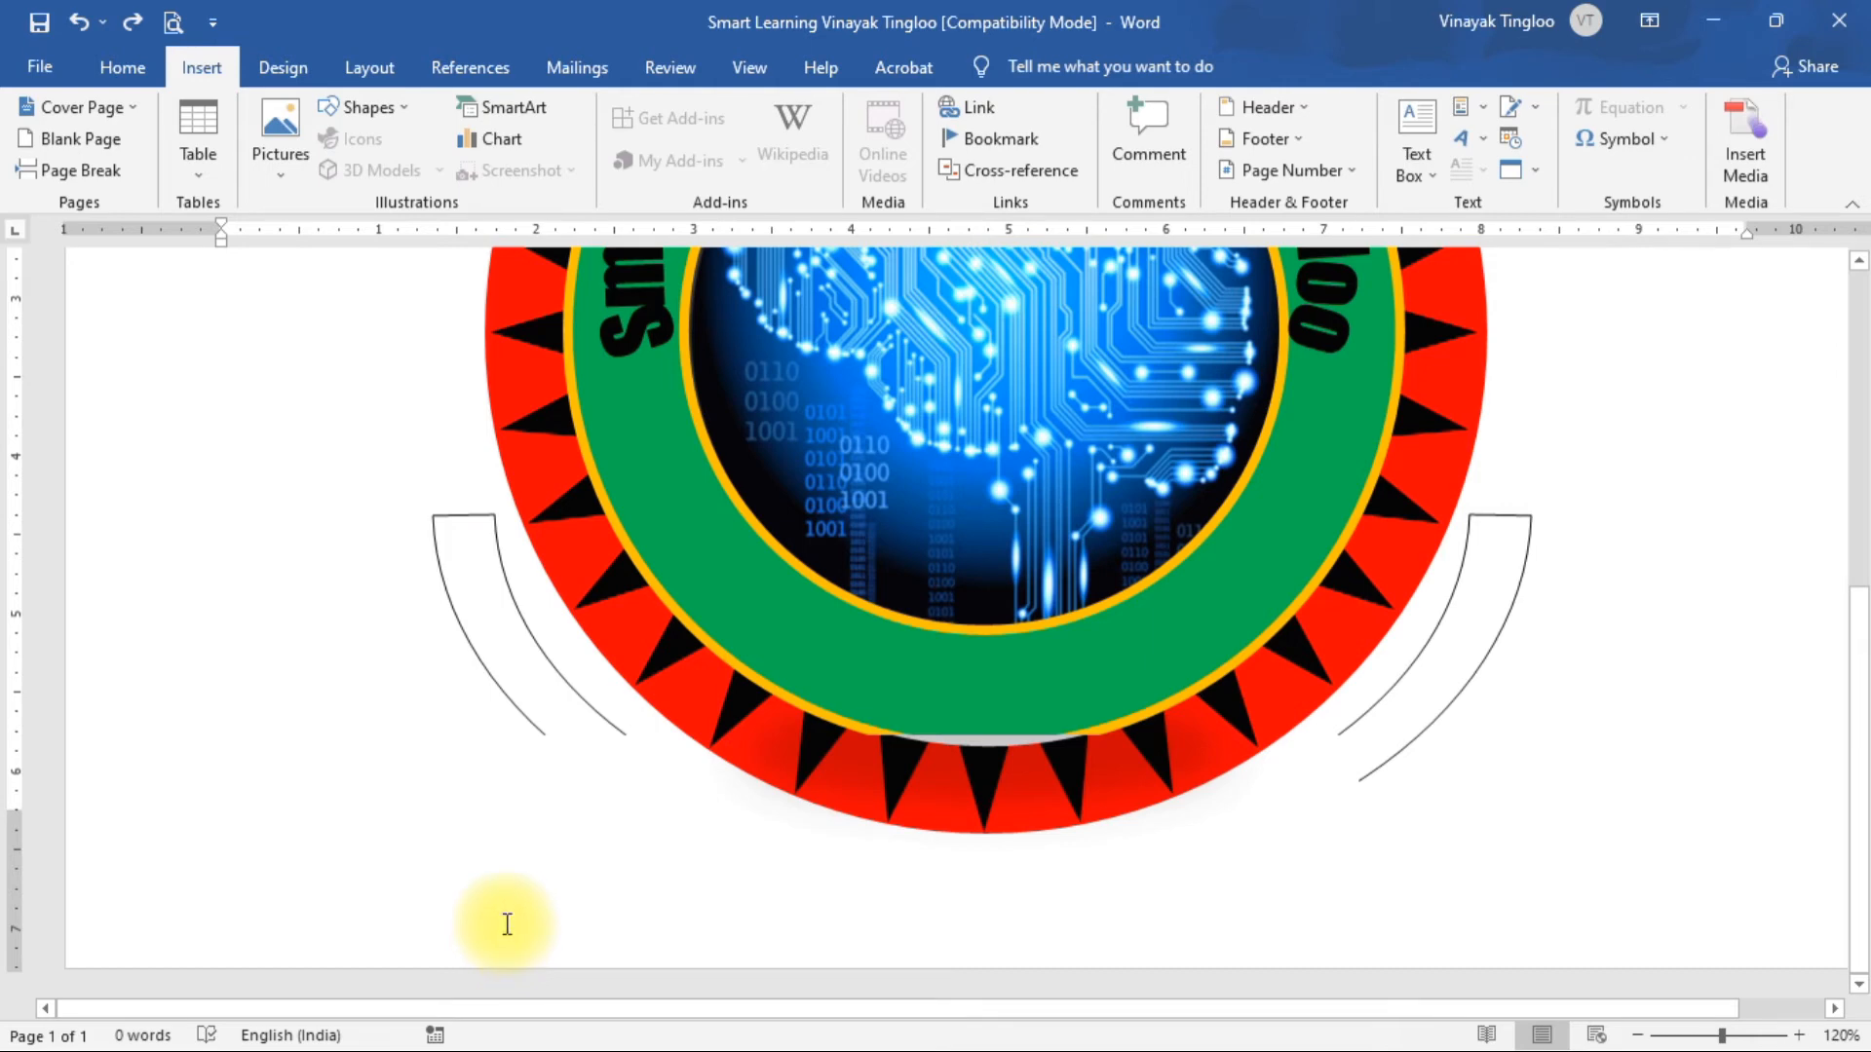
key(ctrl+y)
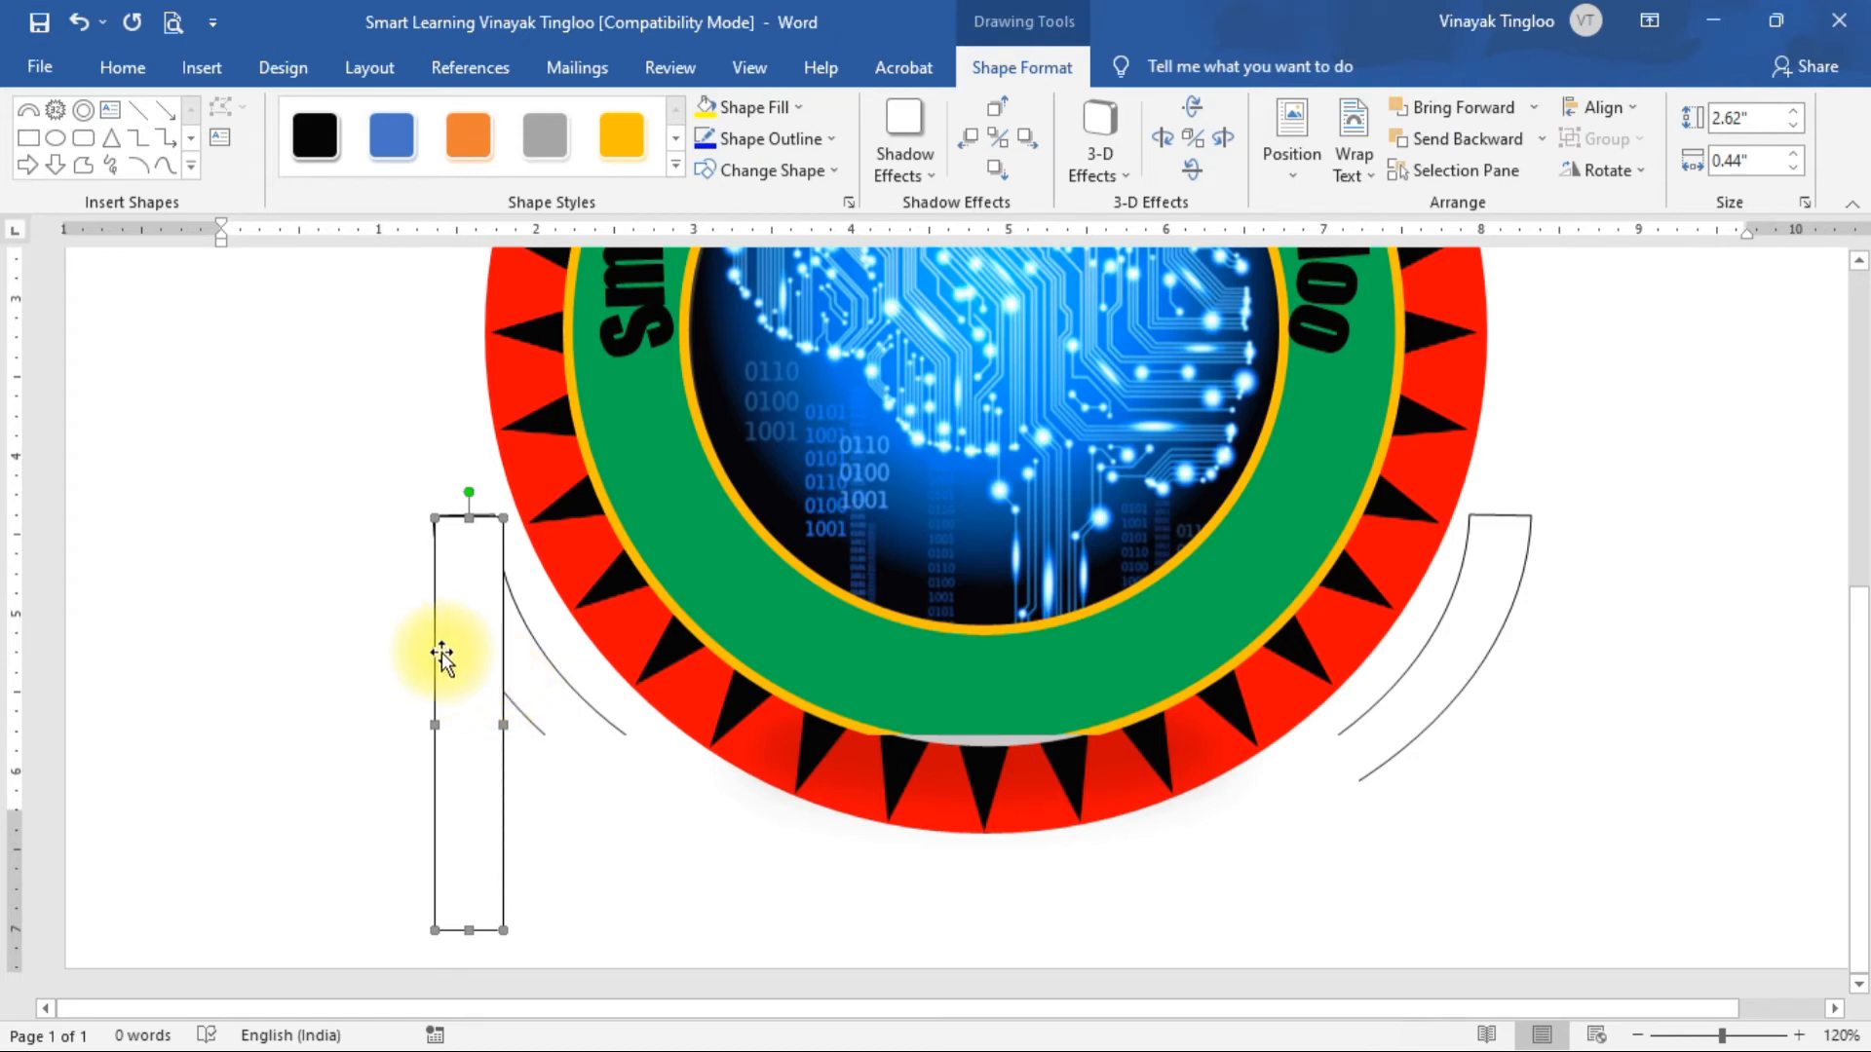
Move the narrow rectangle to the blank area beside the emblem's upper left.
drag(441, 653, 288, 343)
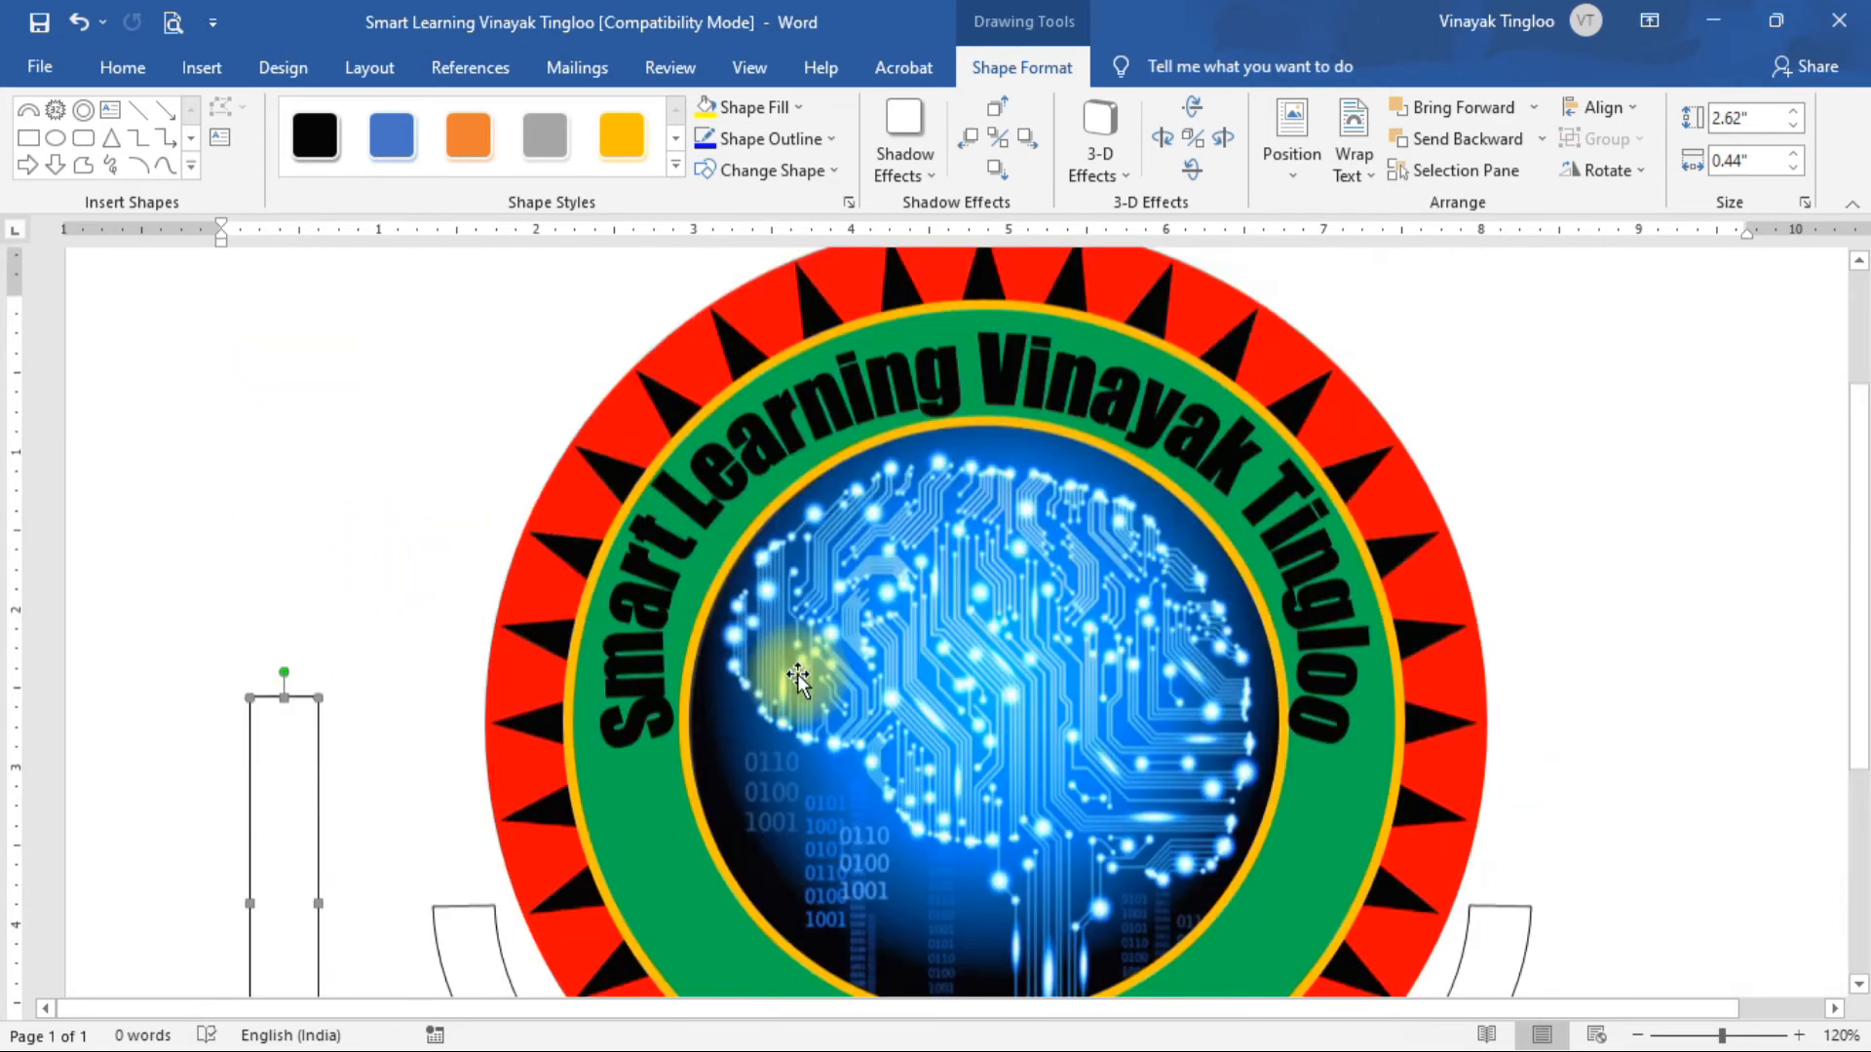
scroll(797, 677, up, 3)
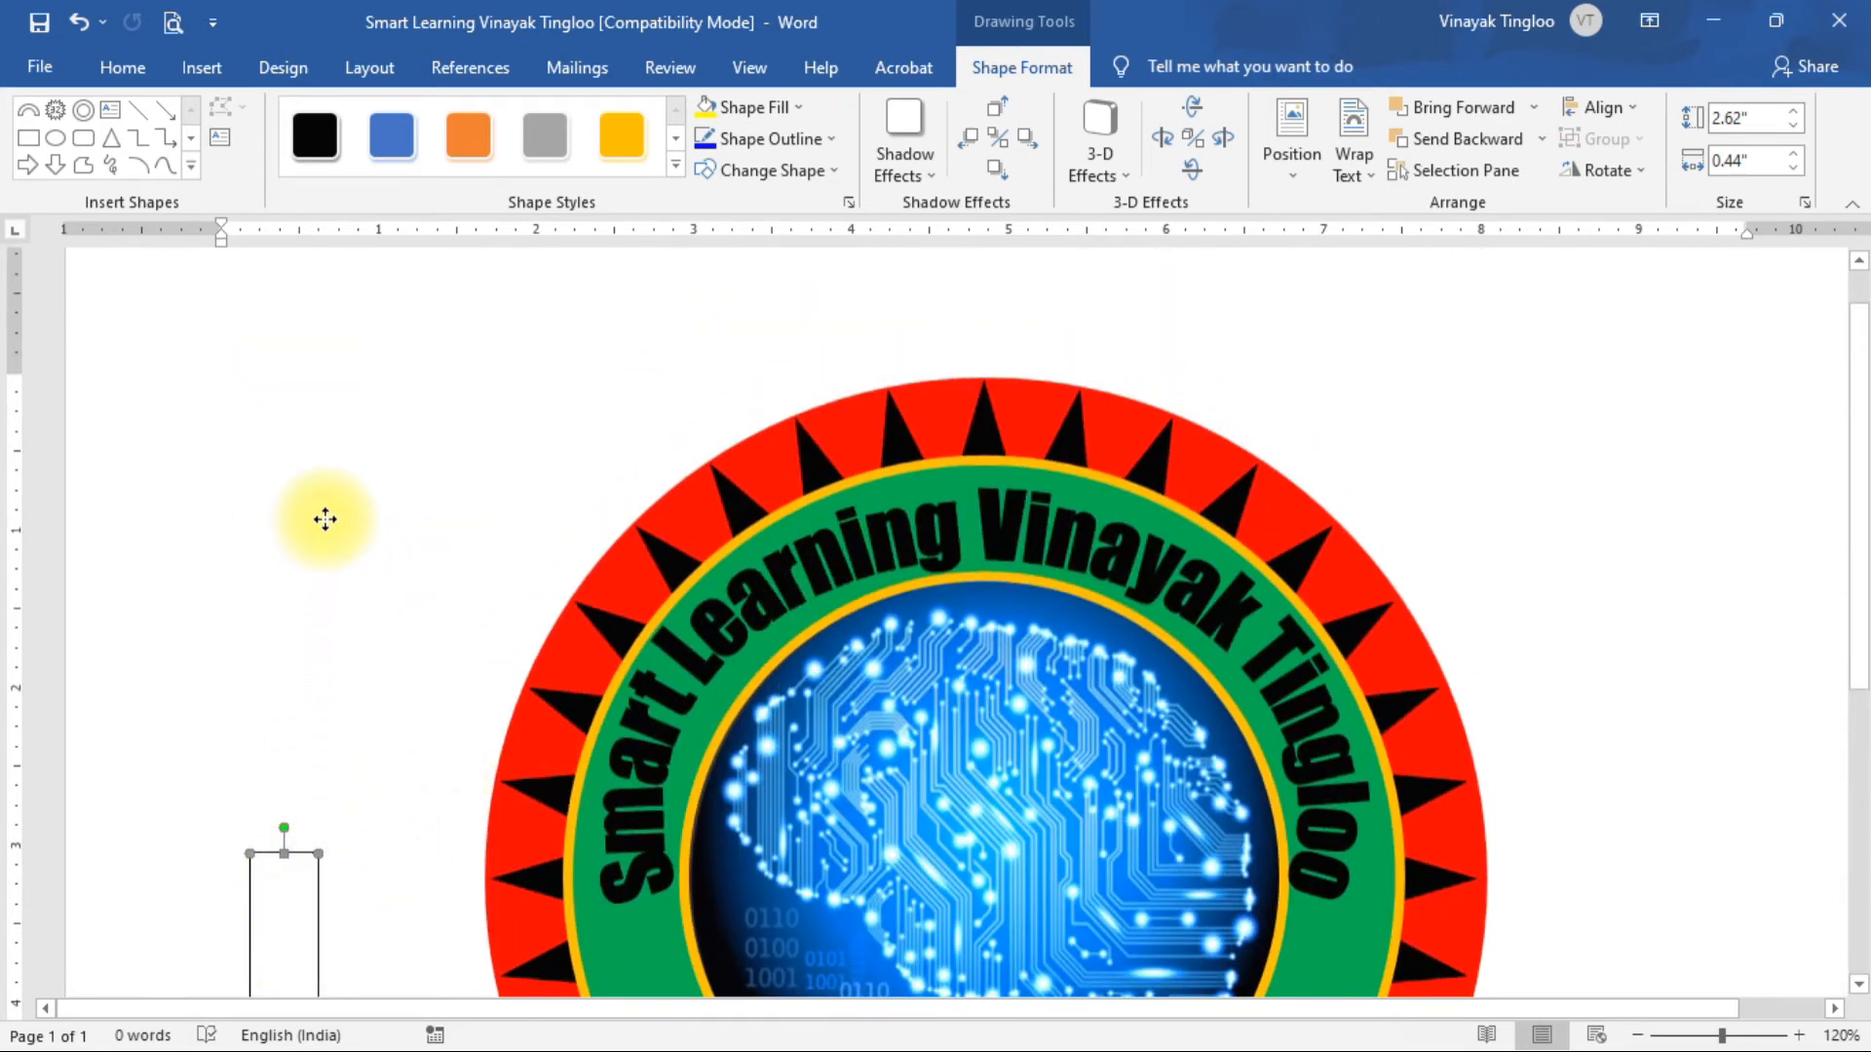
drag(325, 519, 317, 388)
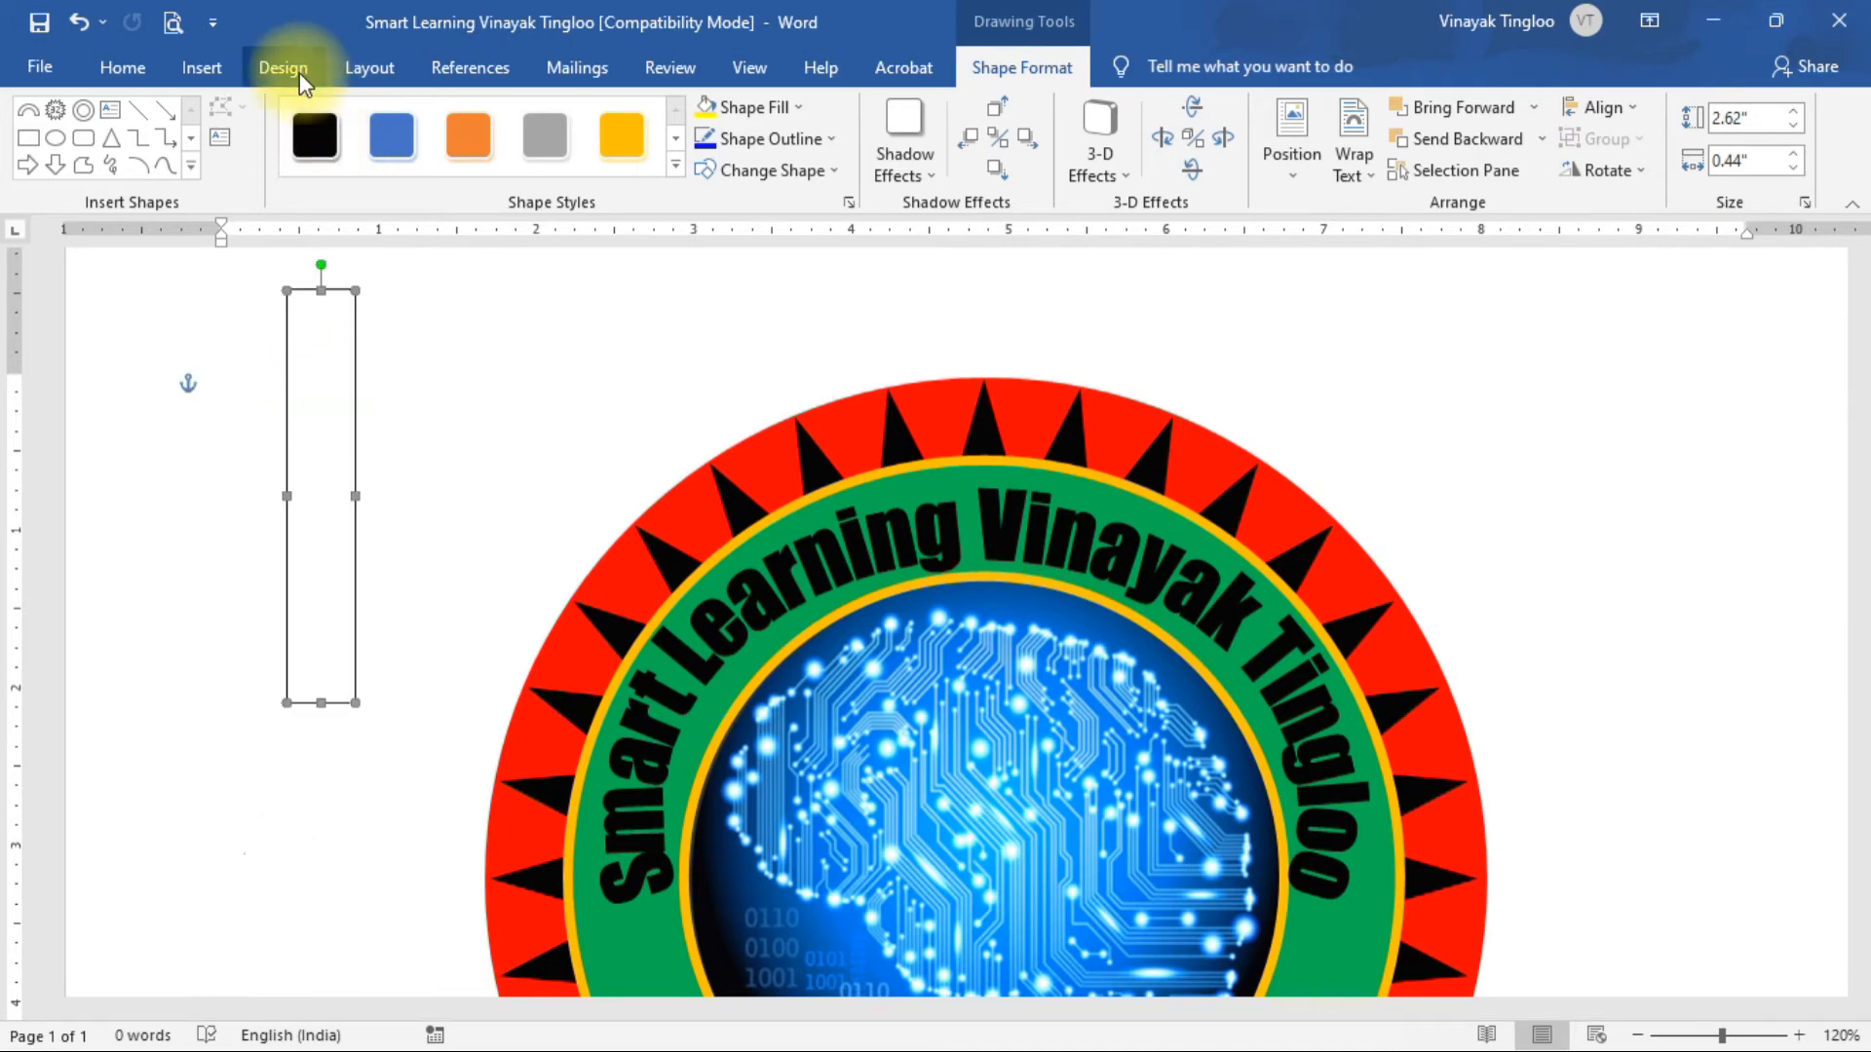
Trace the rectangle with a Freeform ribbon about 2.65" by 0.44" with a V-notched lower end and move it beside the rectangle.
click(216, 68)
click(398, 110)
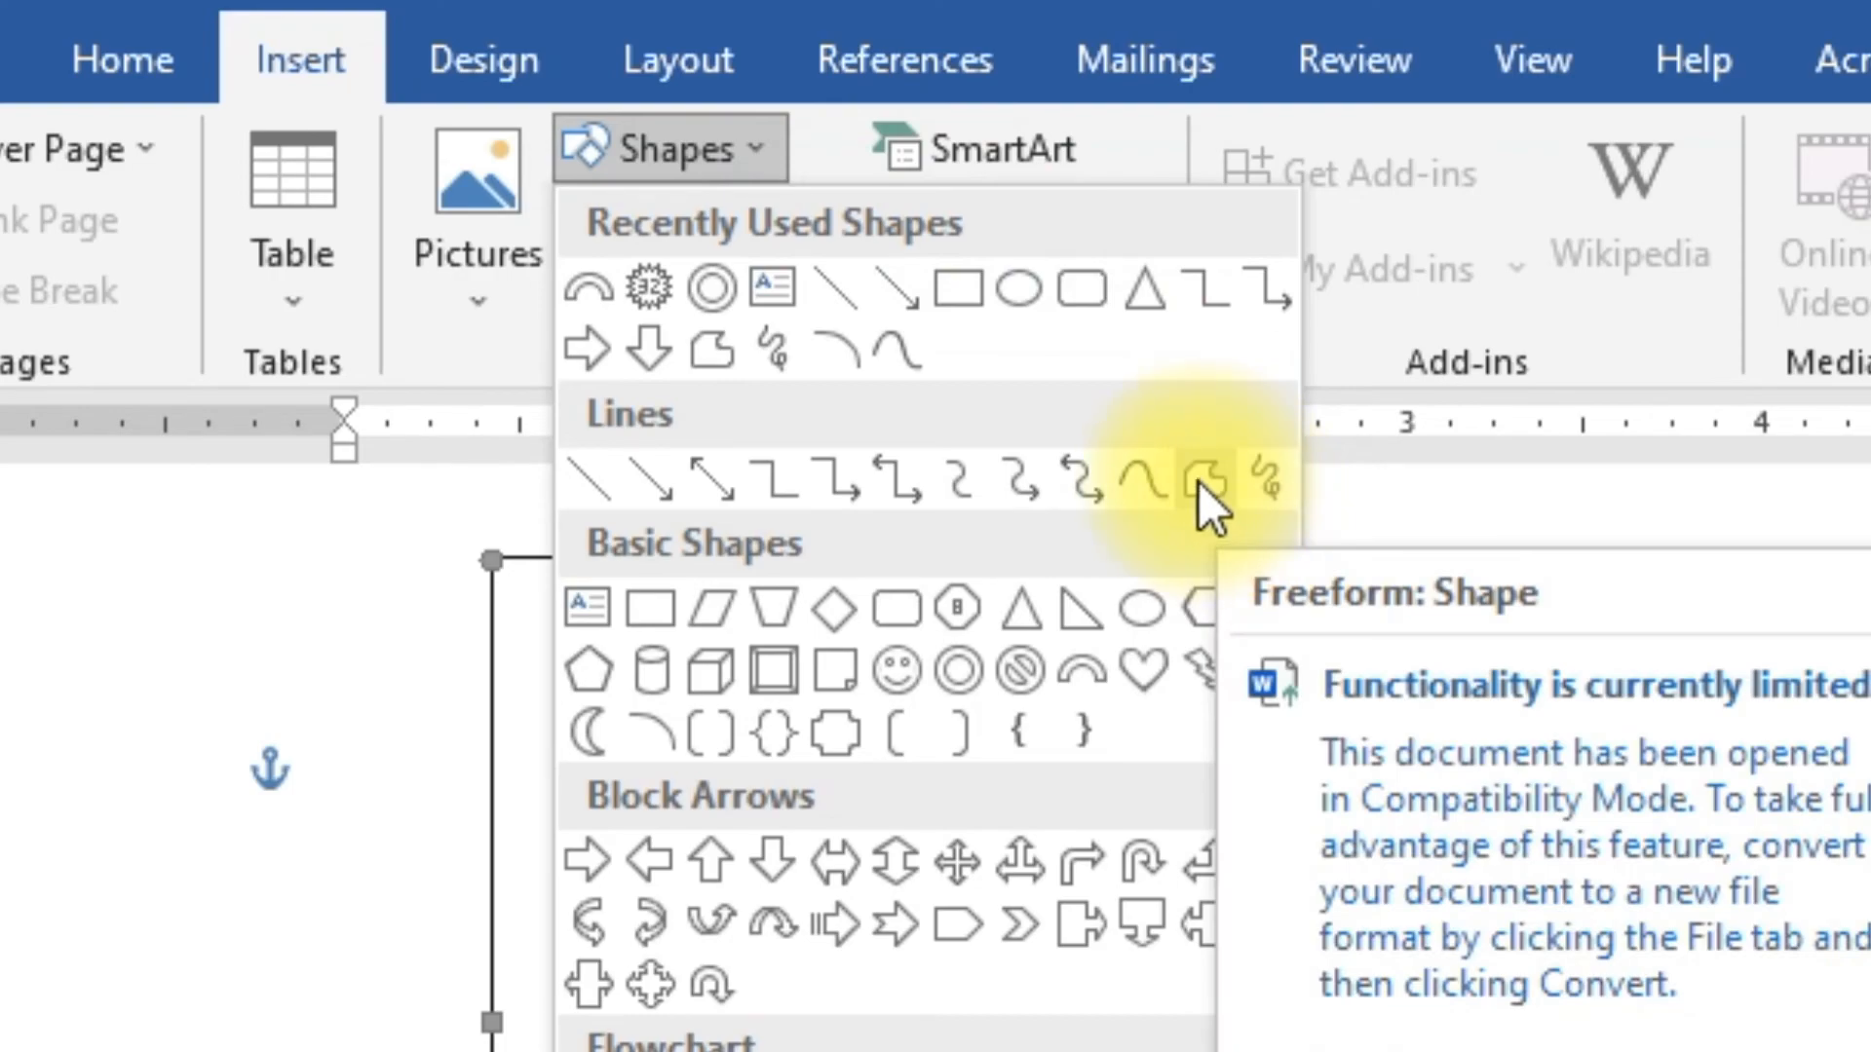
click(1204, 483)
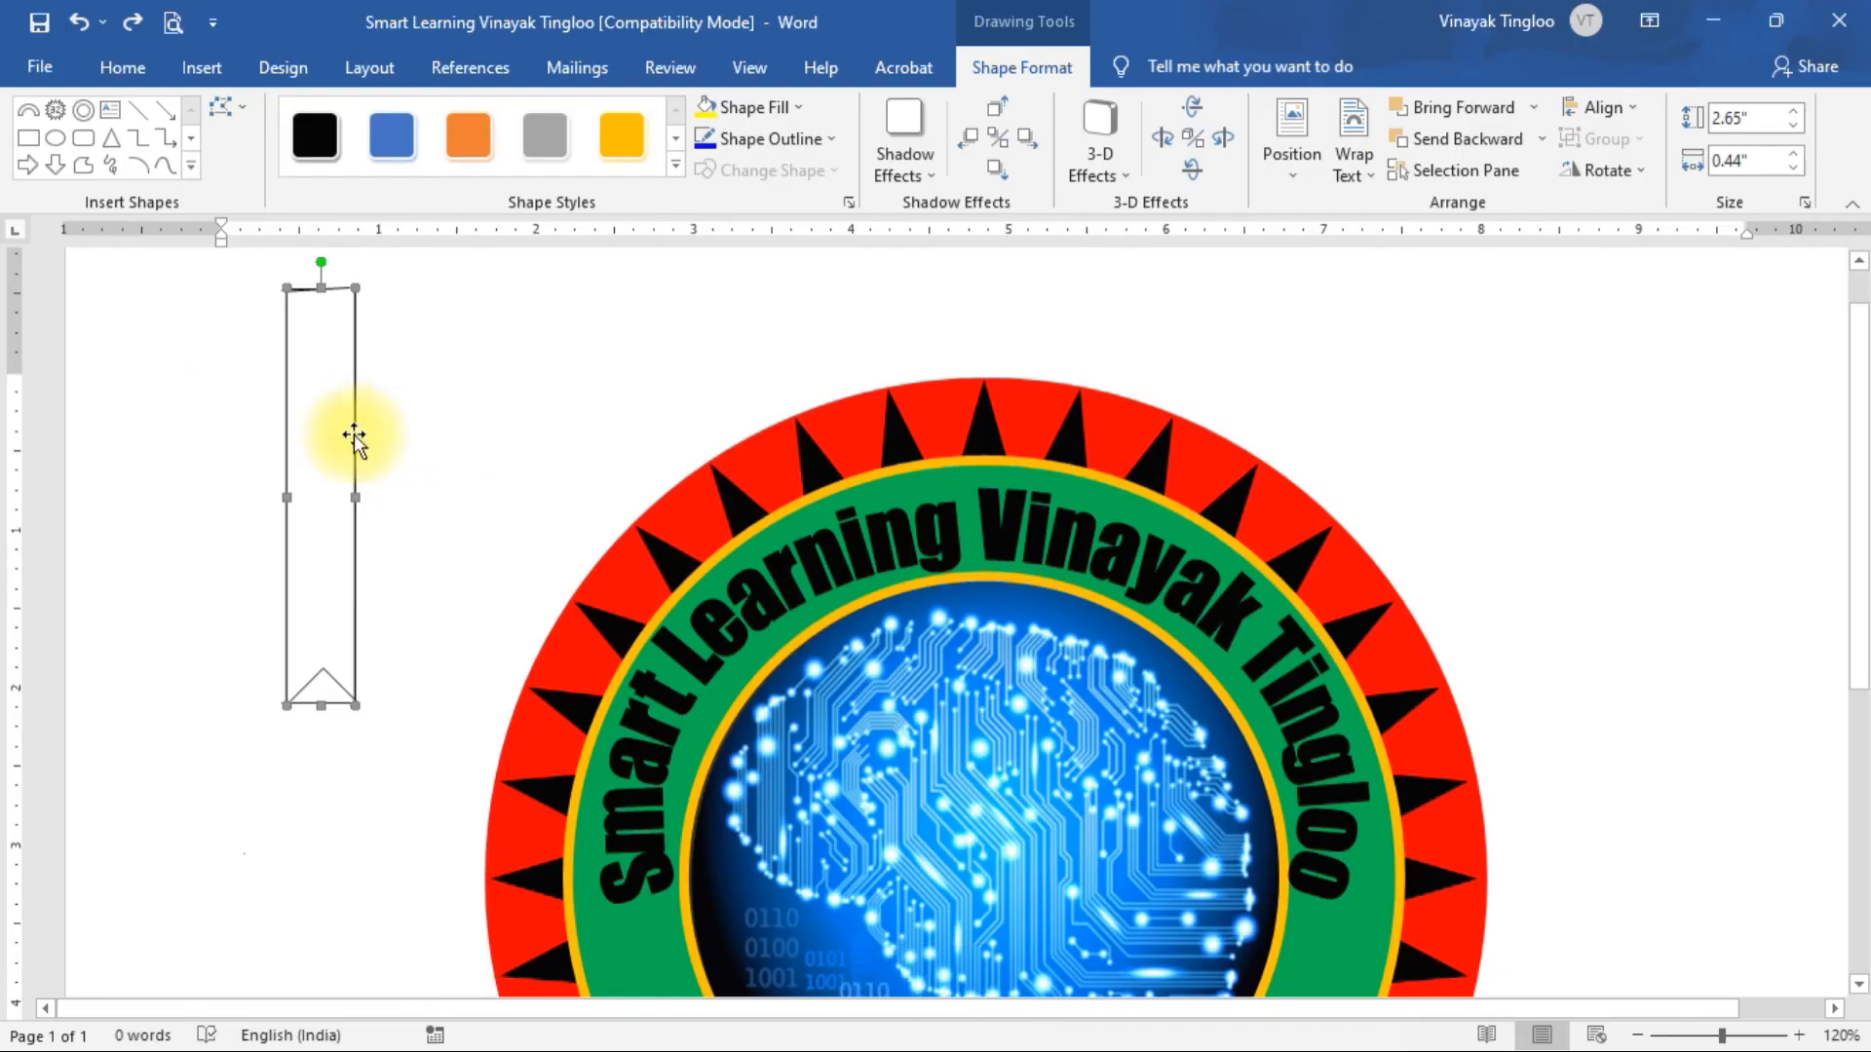
mouse_move(353, 434)
mouse_down()
mouse_move(464, 425)
mouse_move(331, 423)
mouse_up()
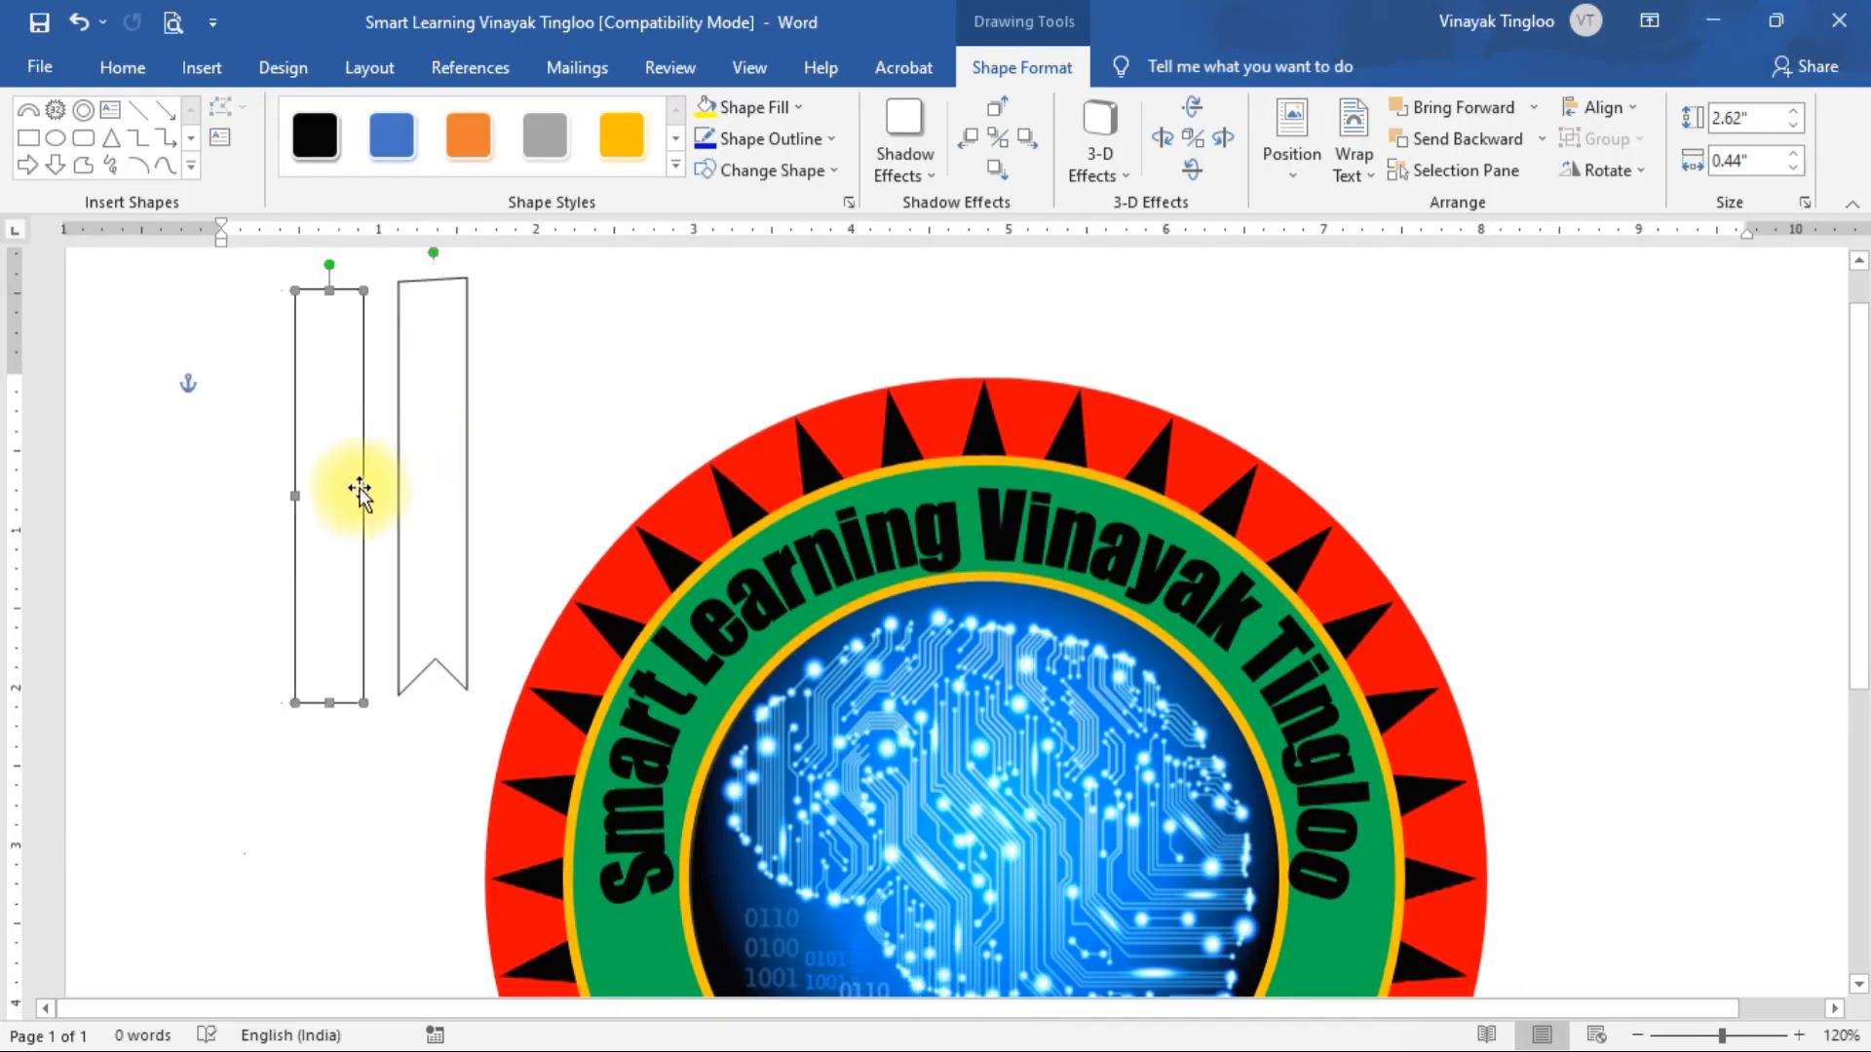
Cut the guide rectangle and move the notched ribbon down to the emblem's left, near the arc's end.
right_click(310, 290)
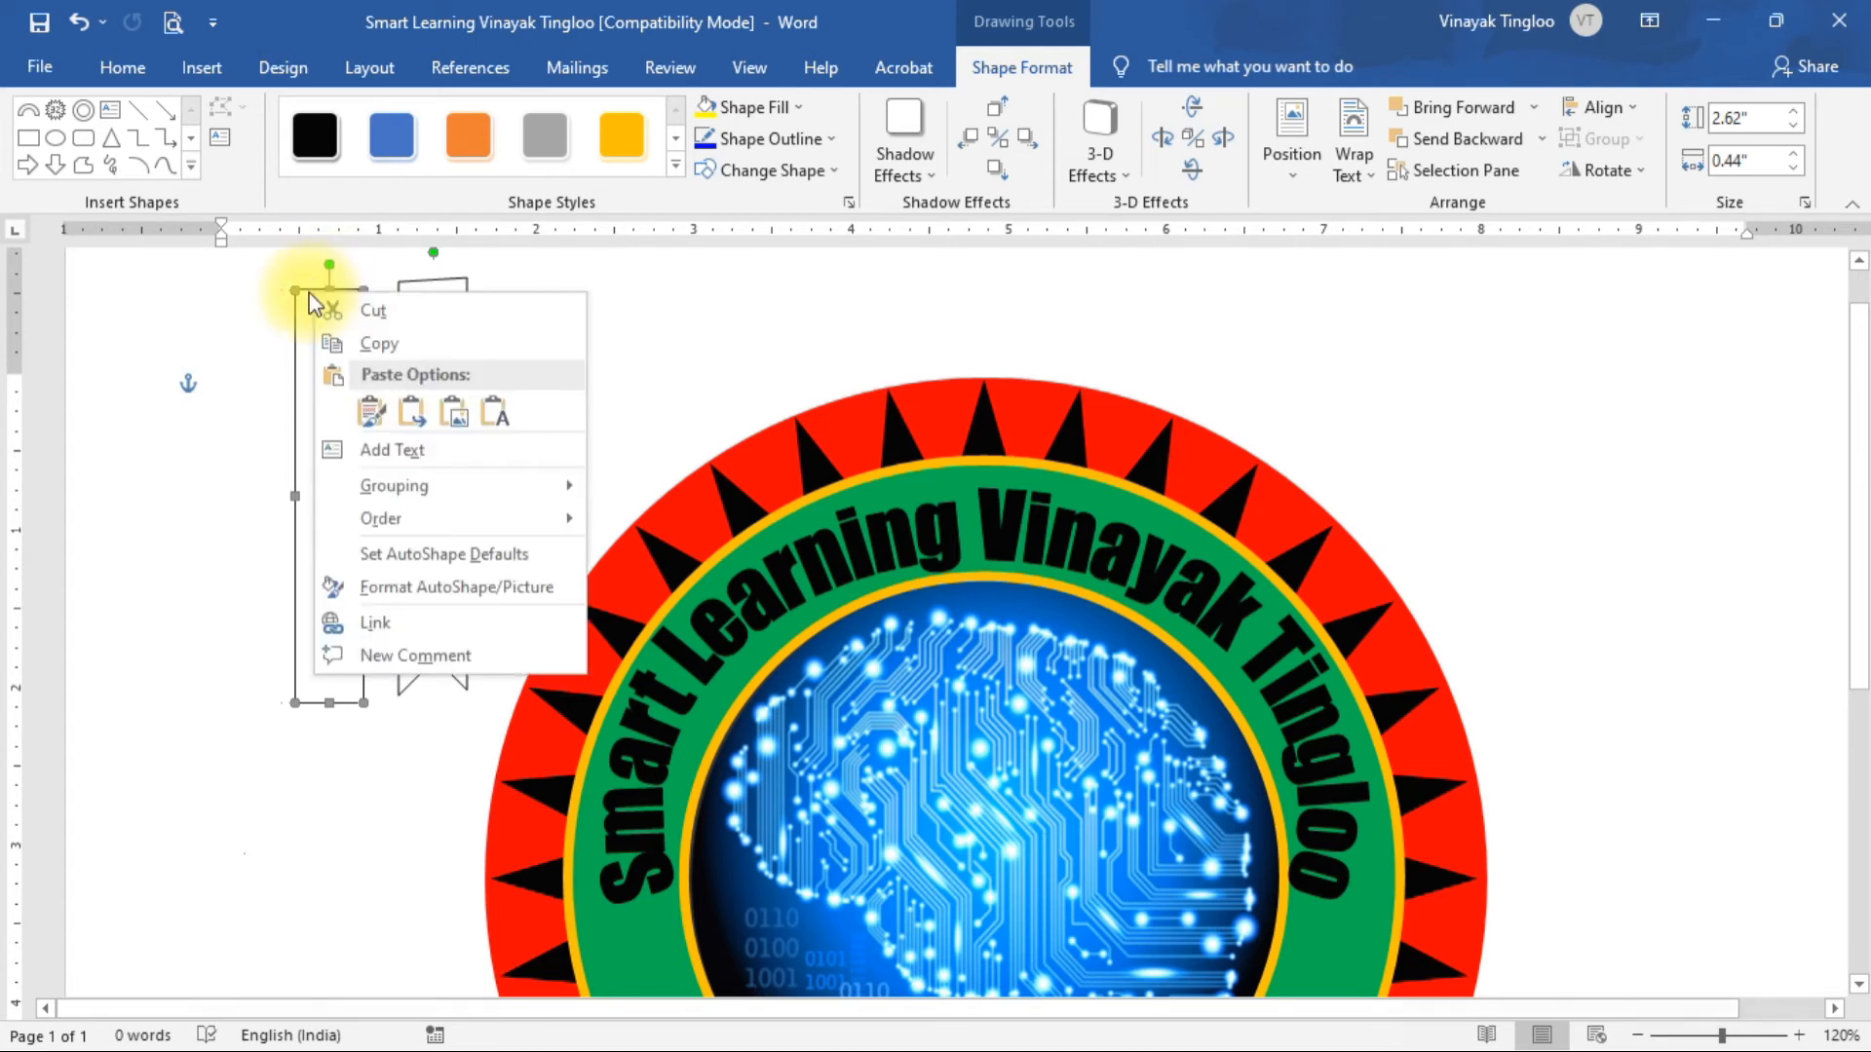
click(367, 305)
click(443, 351)
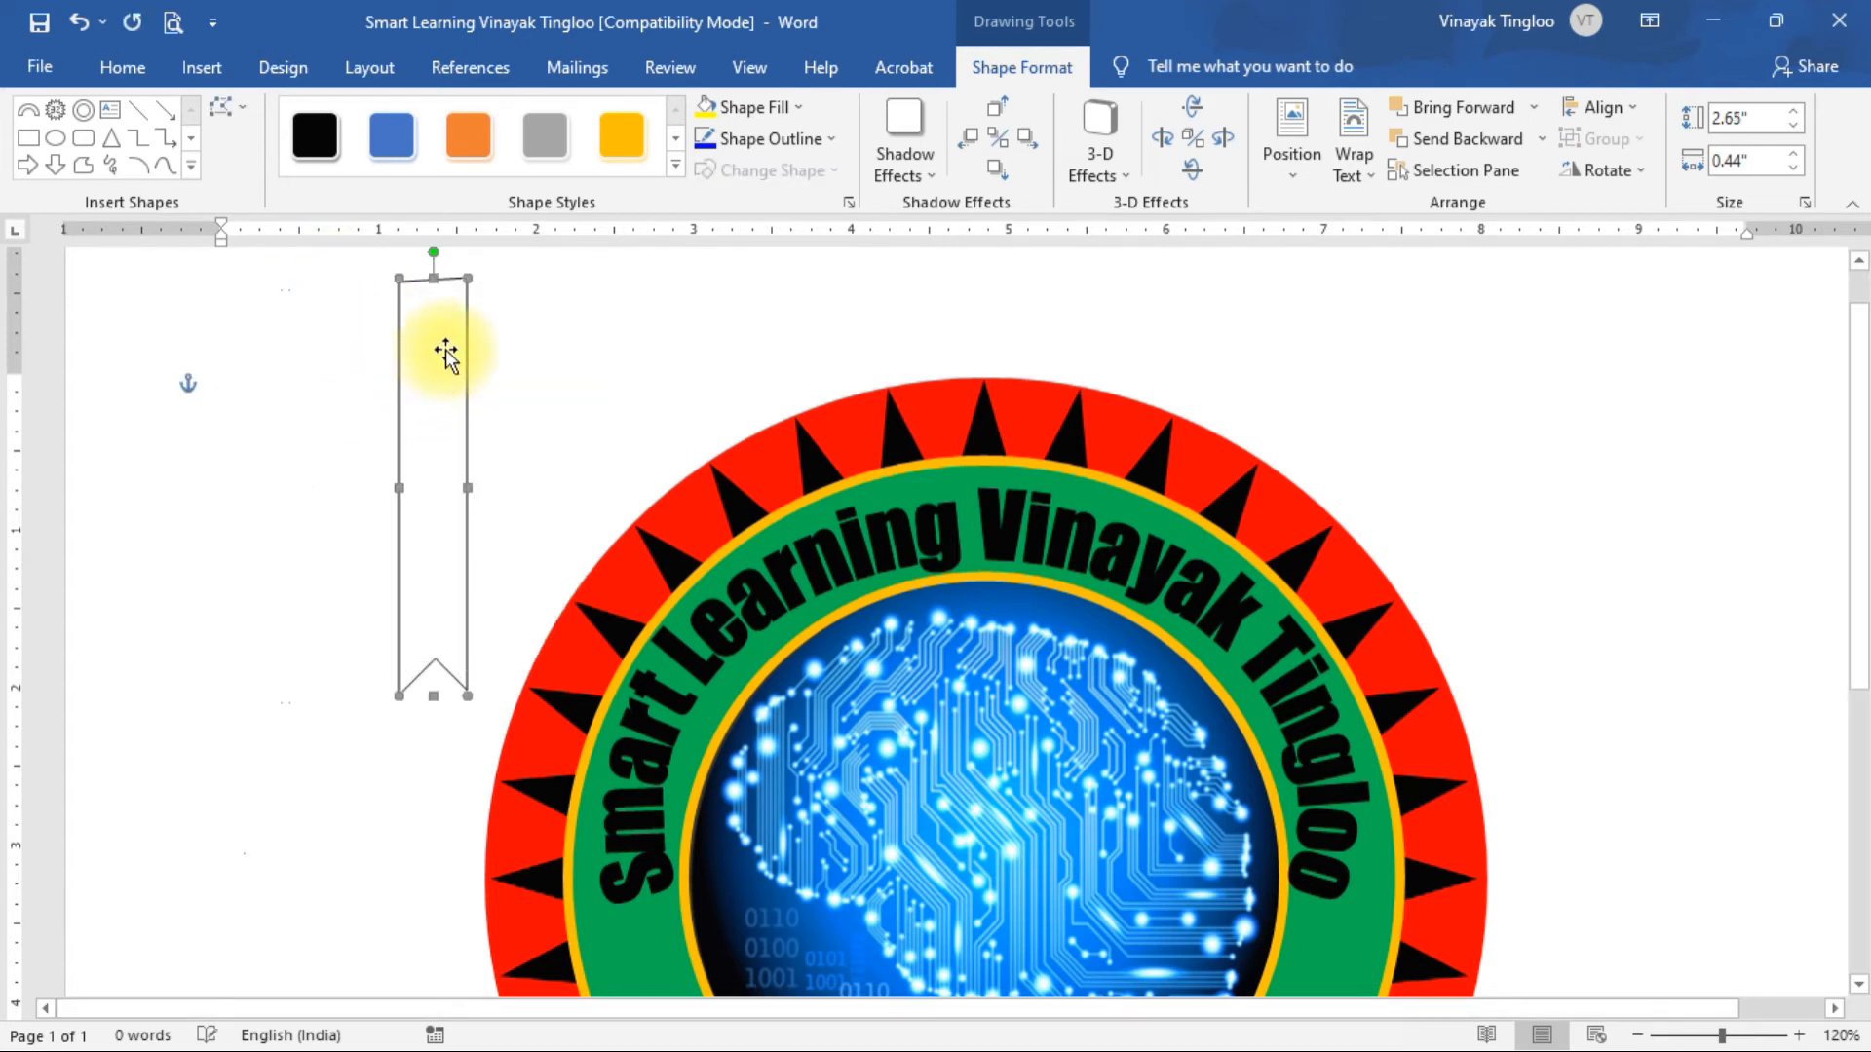
scroll(446, 348, down, 4)
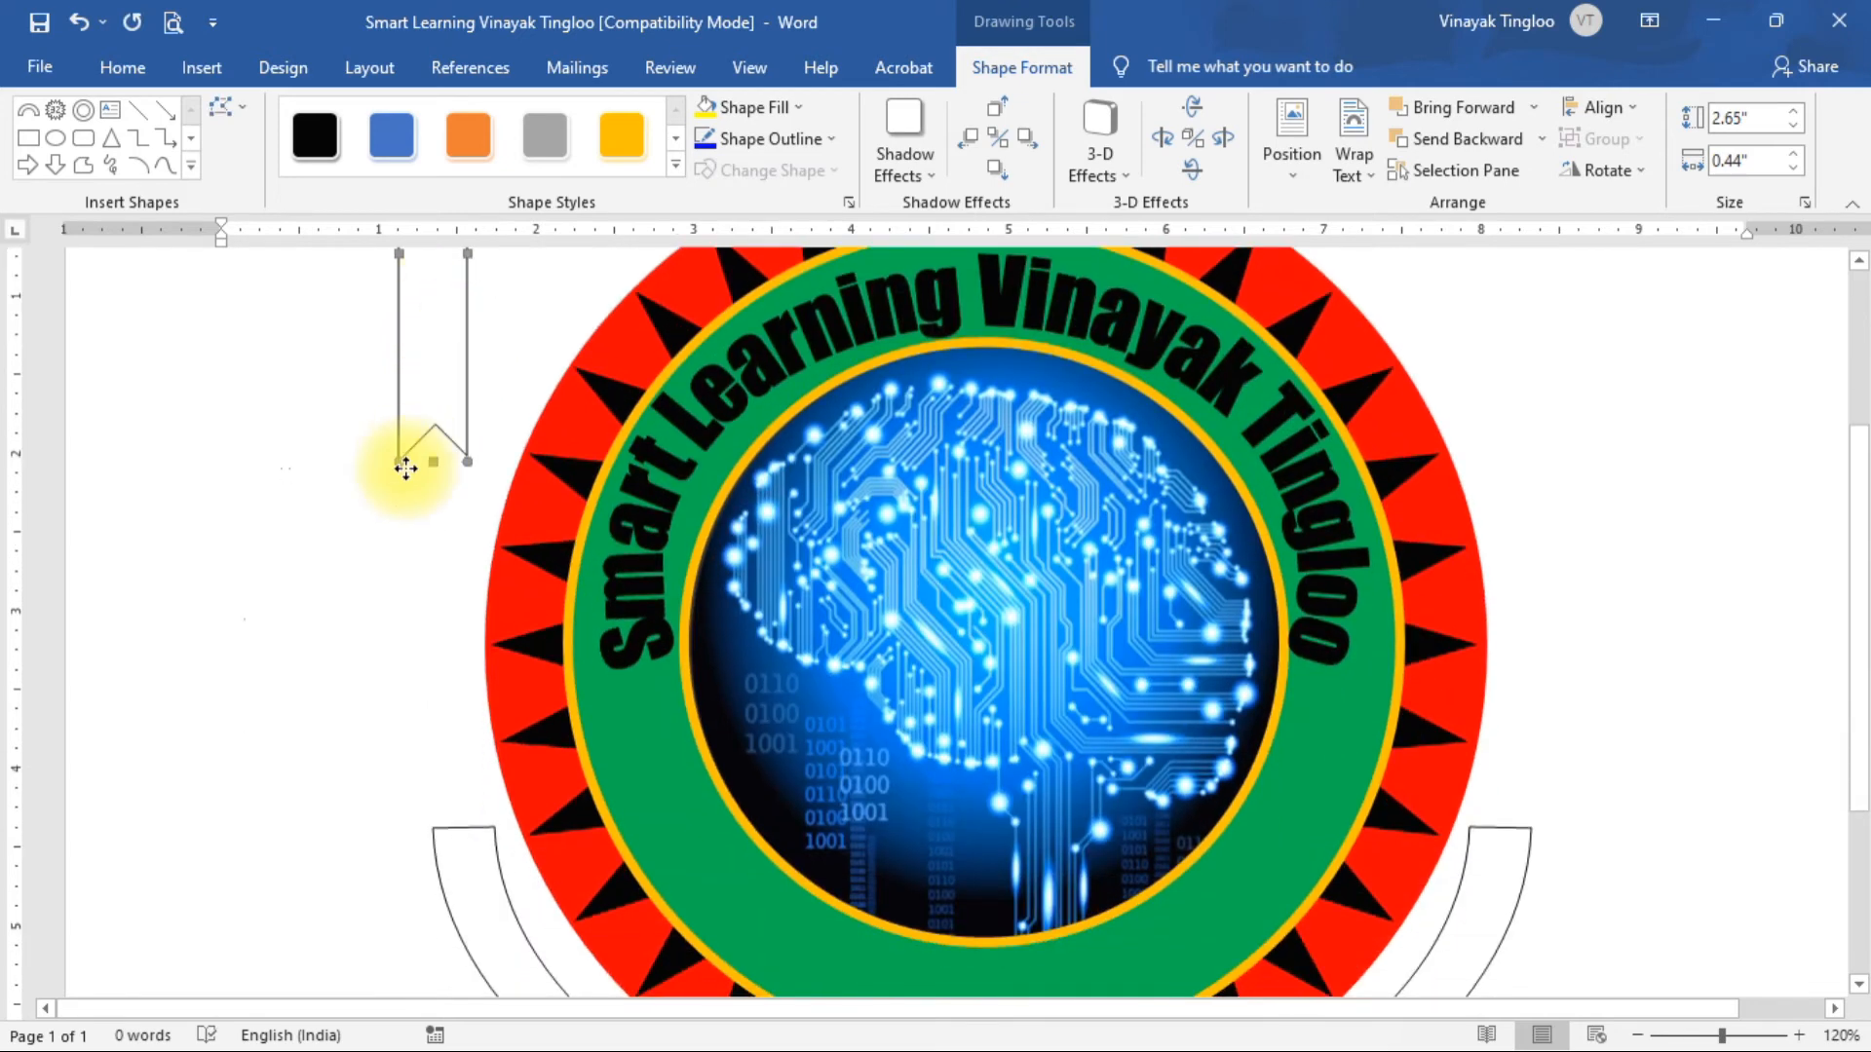
drag(459, 317, 347, 842)
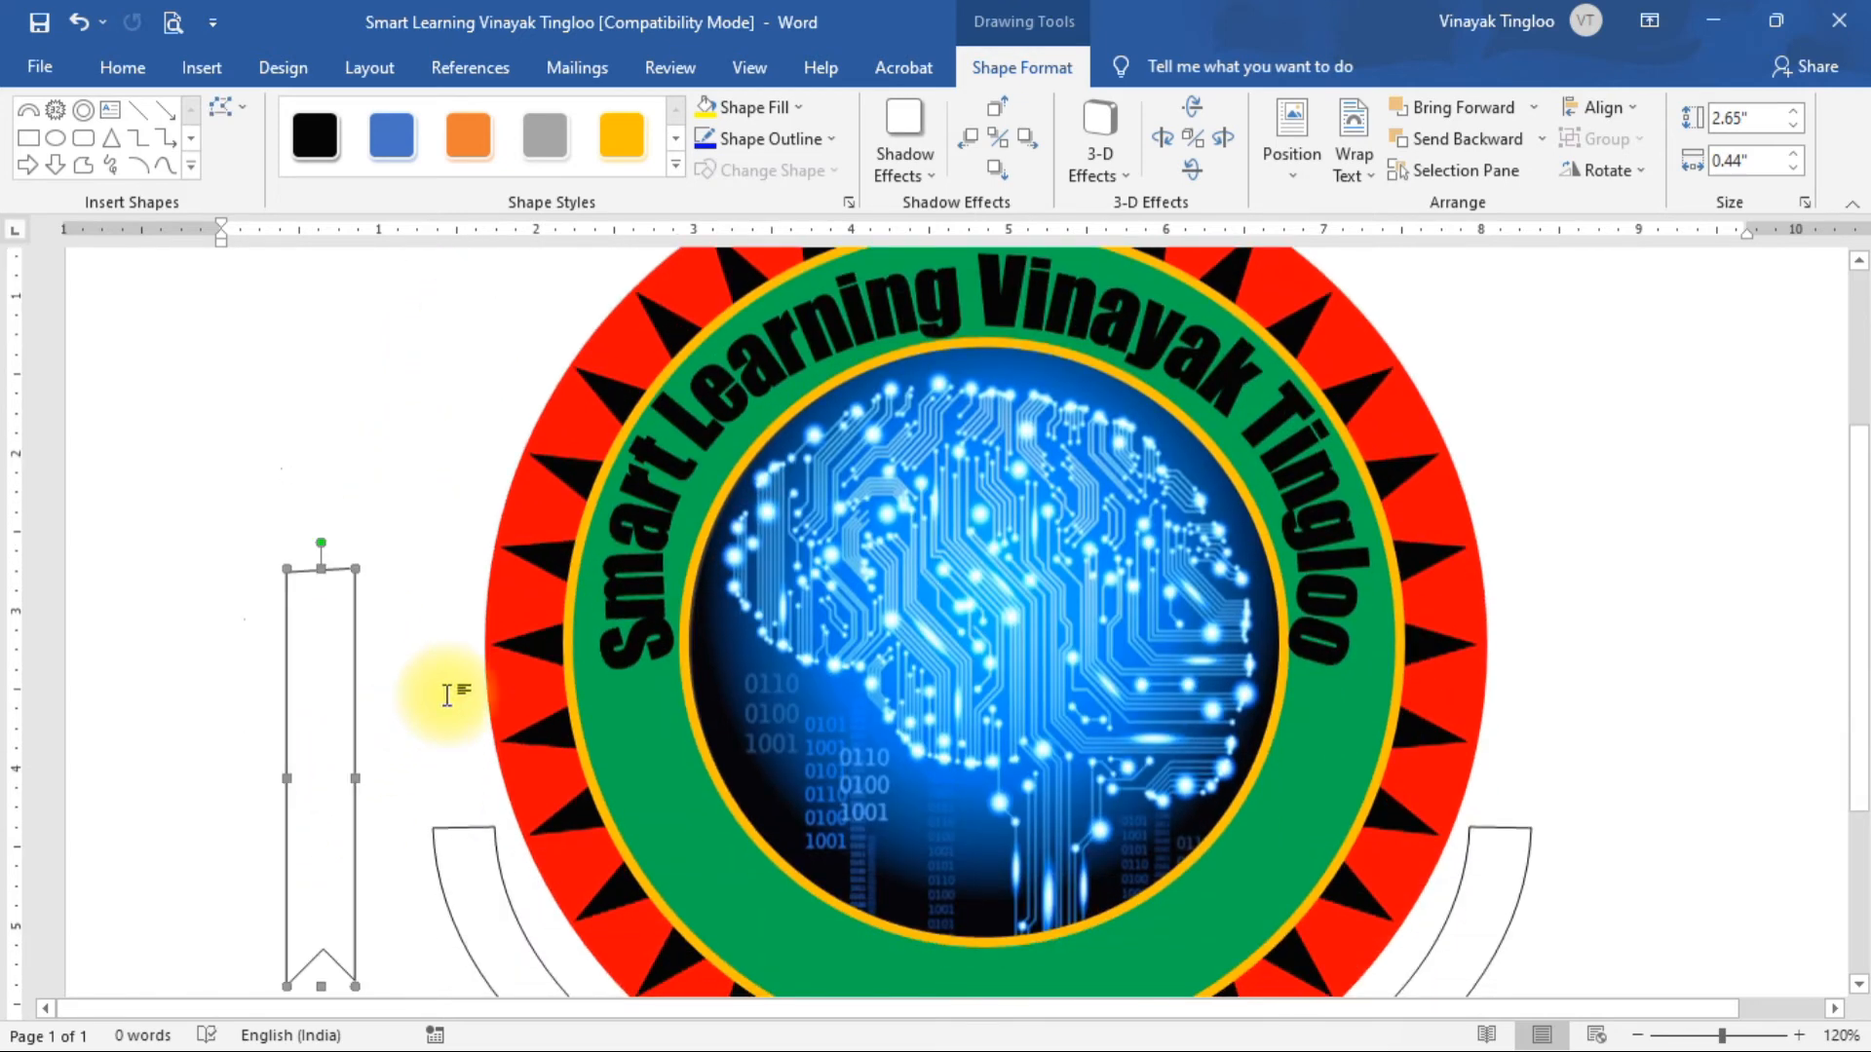
Move the notched ribbon onto the arc's left end and place a duplicate of it at the arc's right end.
scroll(568, 626, down, 4)
scroll(569, 627, down, 1)
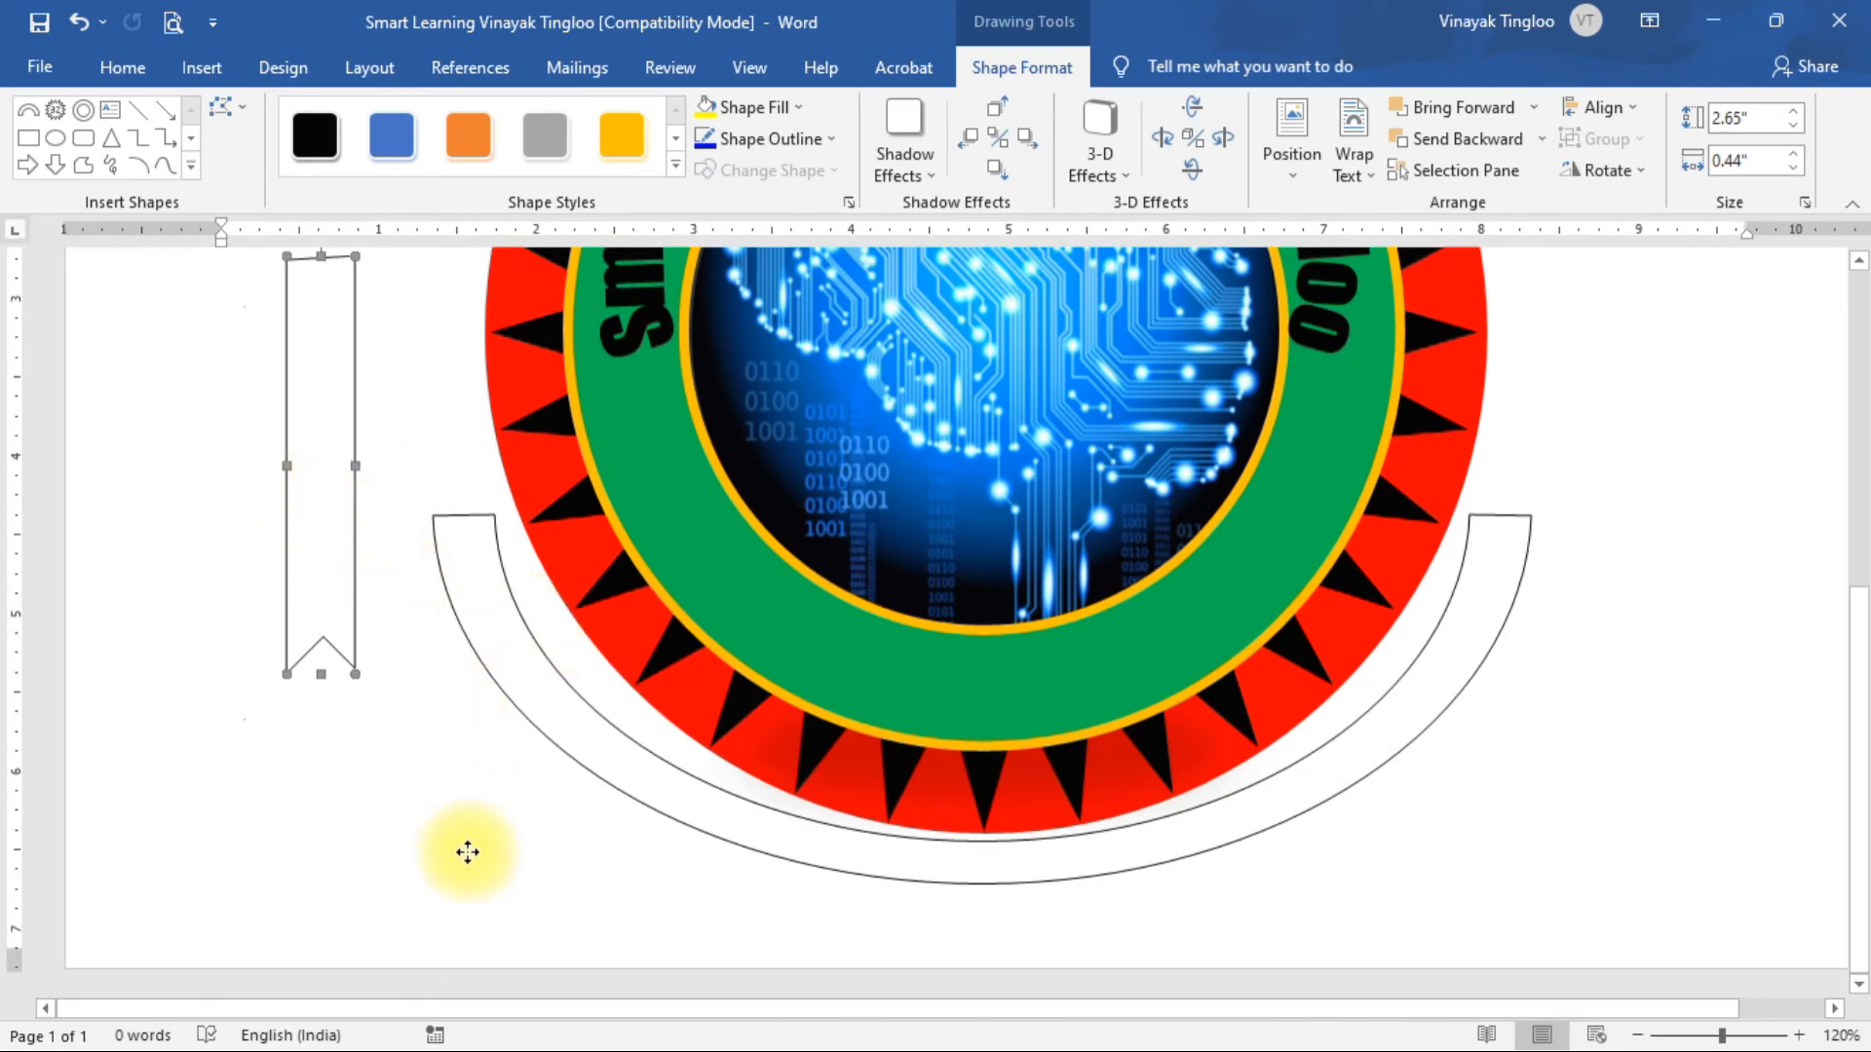
drag(321, 400, 452, 618)
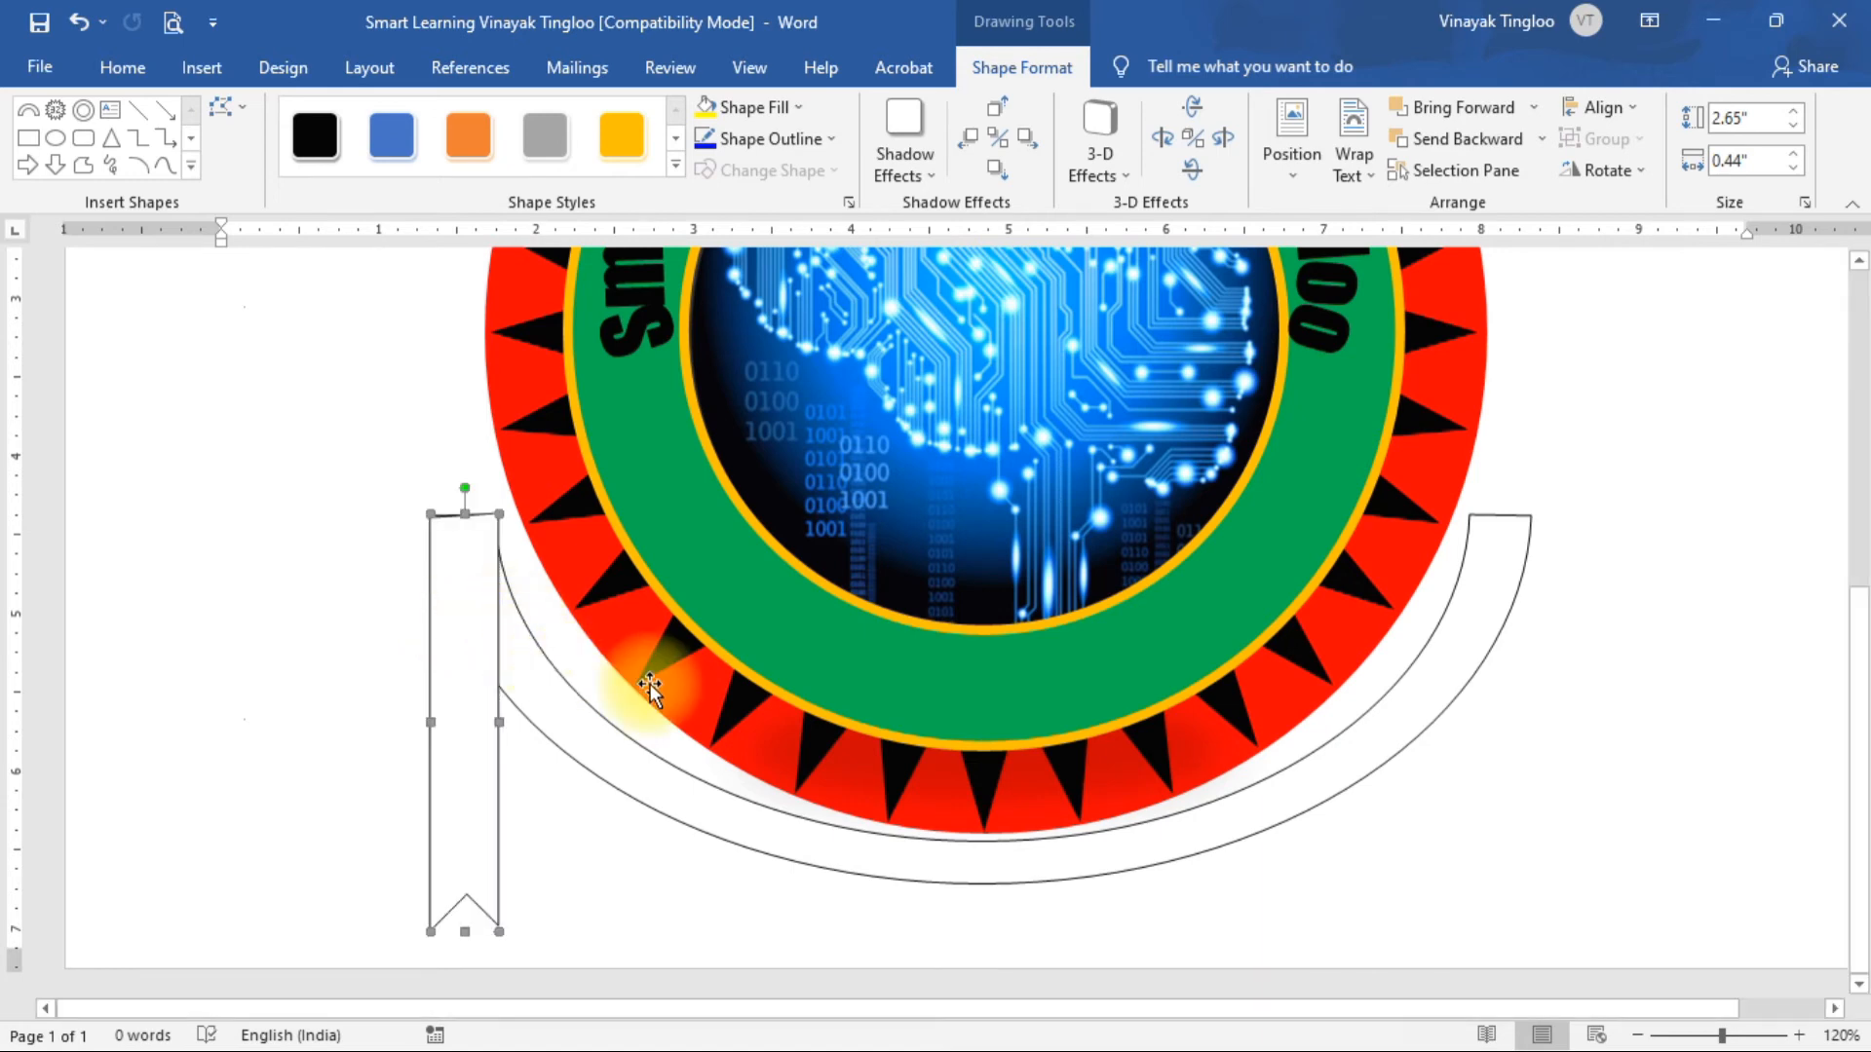
key(ctrl+d)
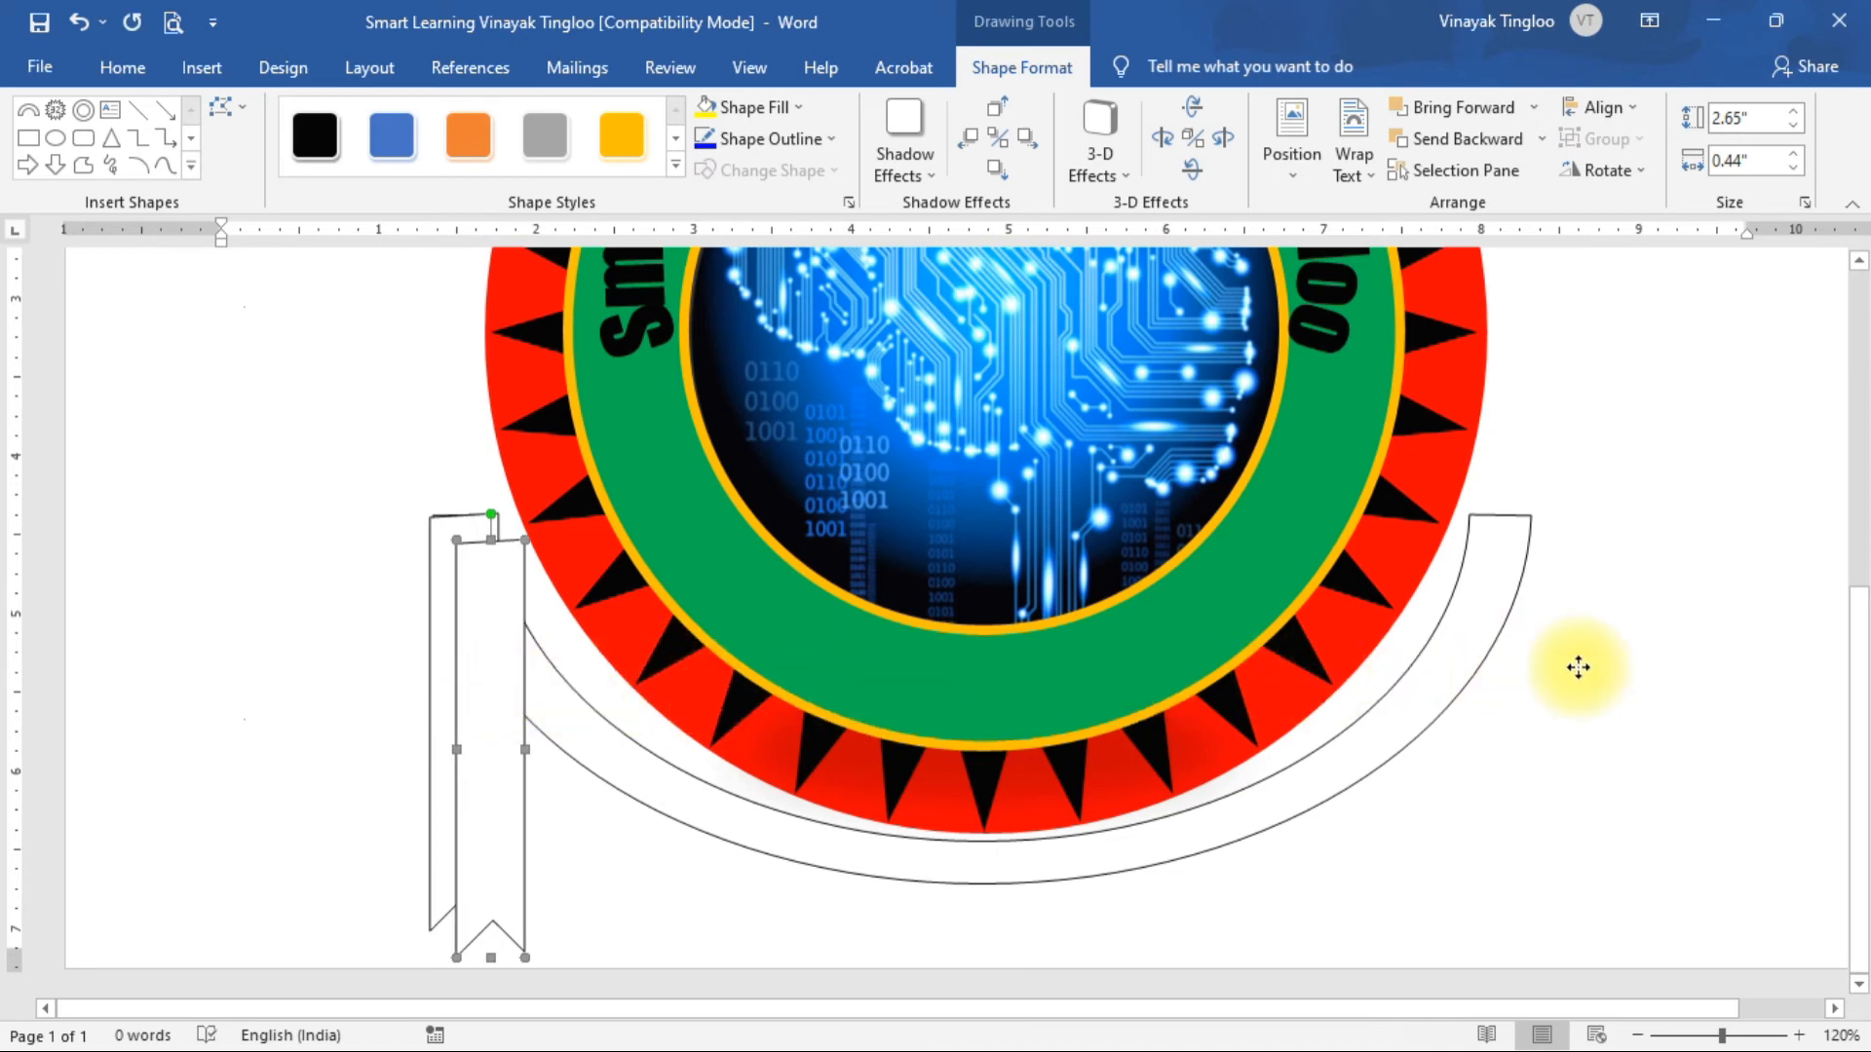
drag(1541, 671, 1503, 658)
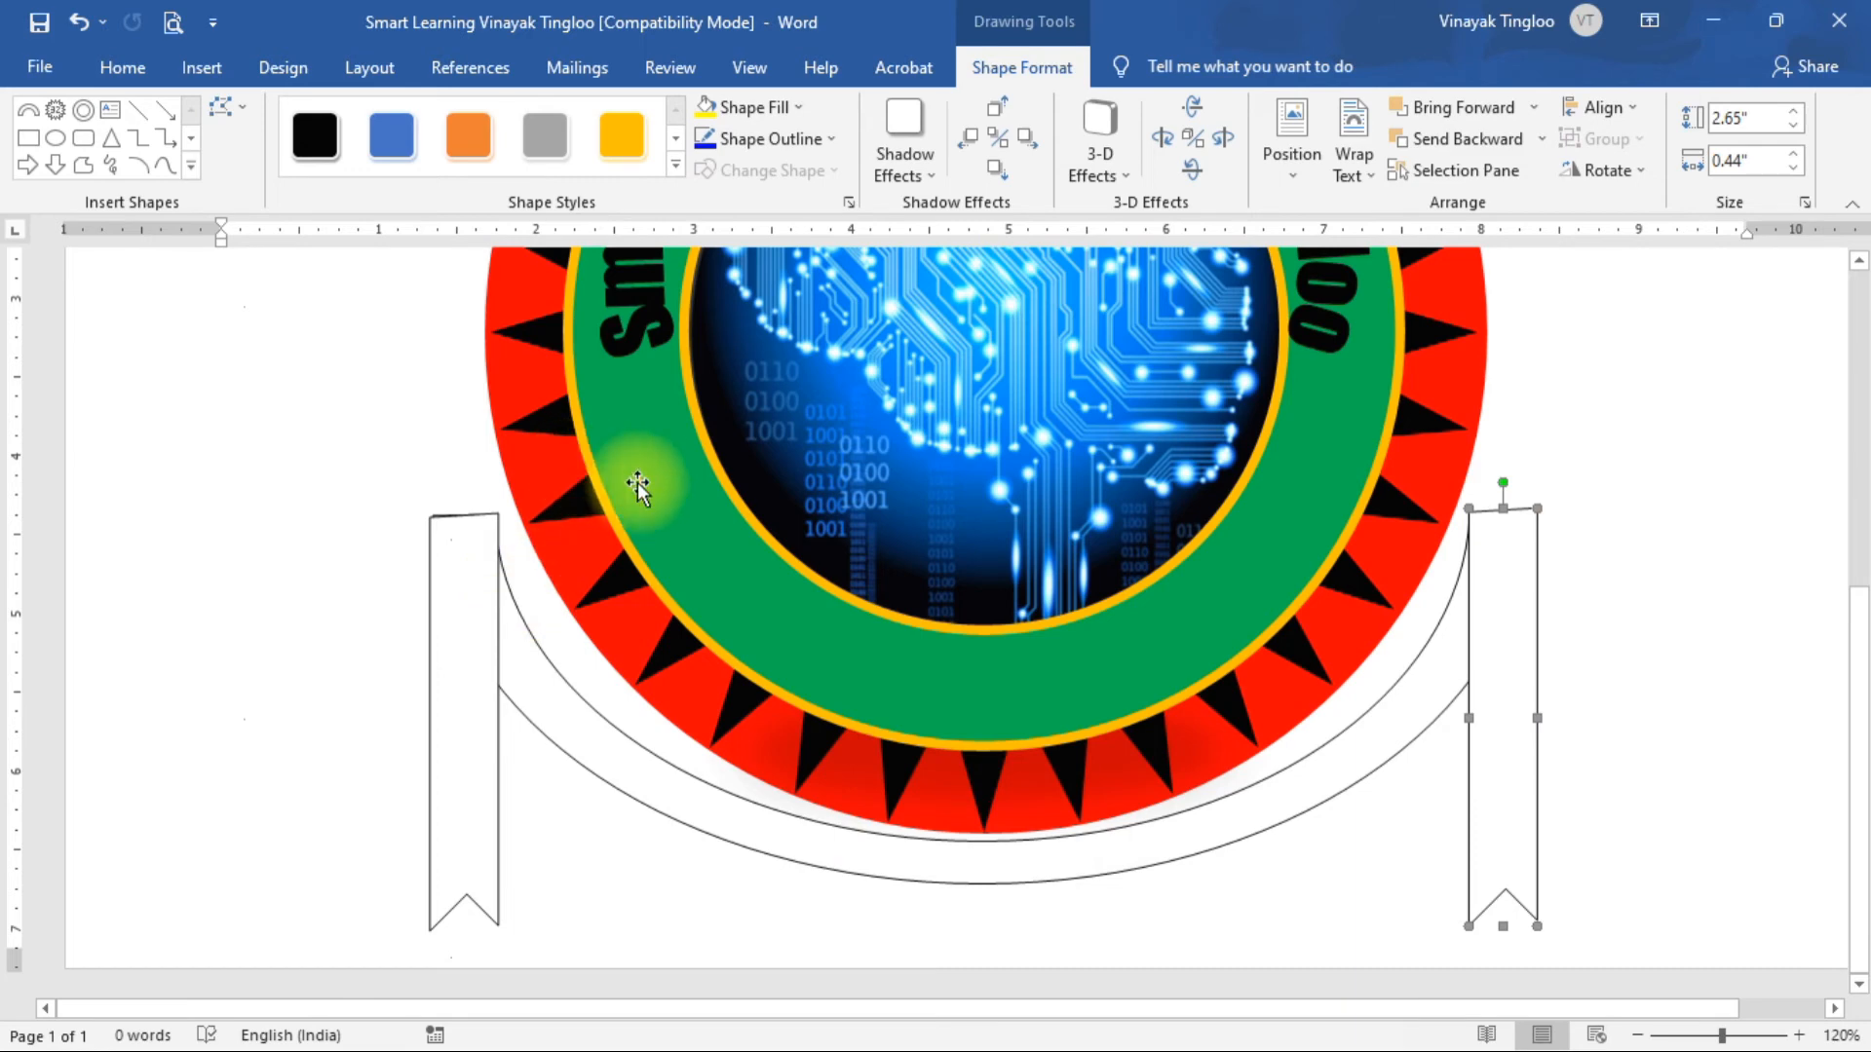
Remove the outline of the lower arc banner and fill it with light gold.
click(592, 745)
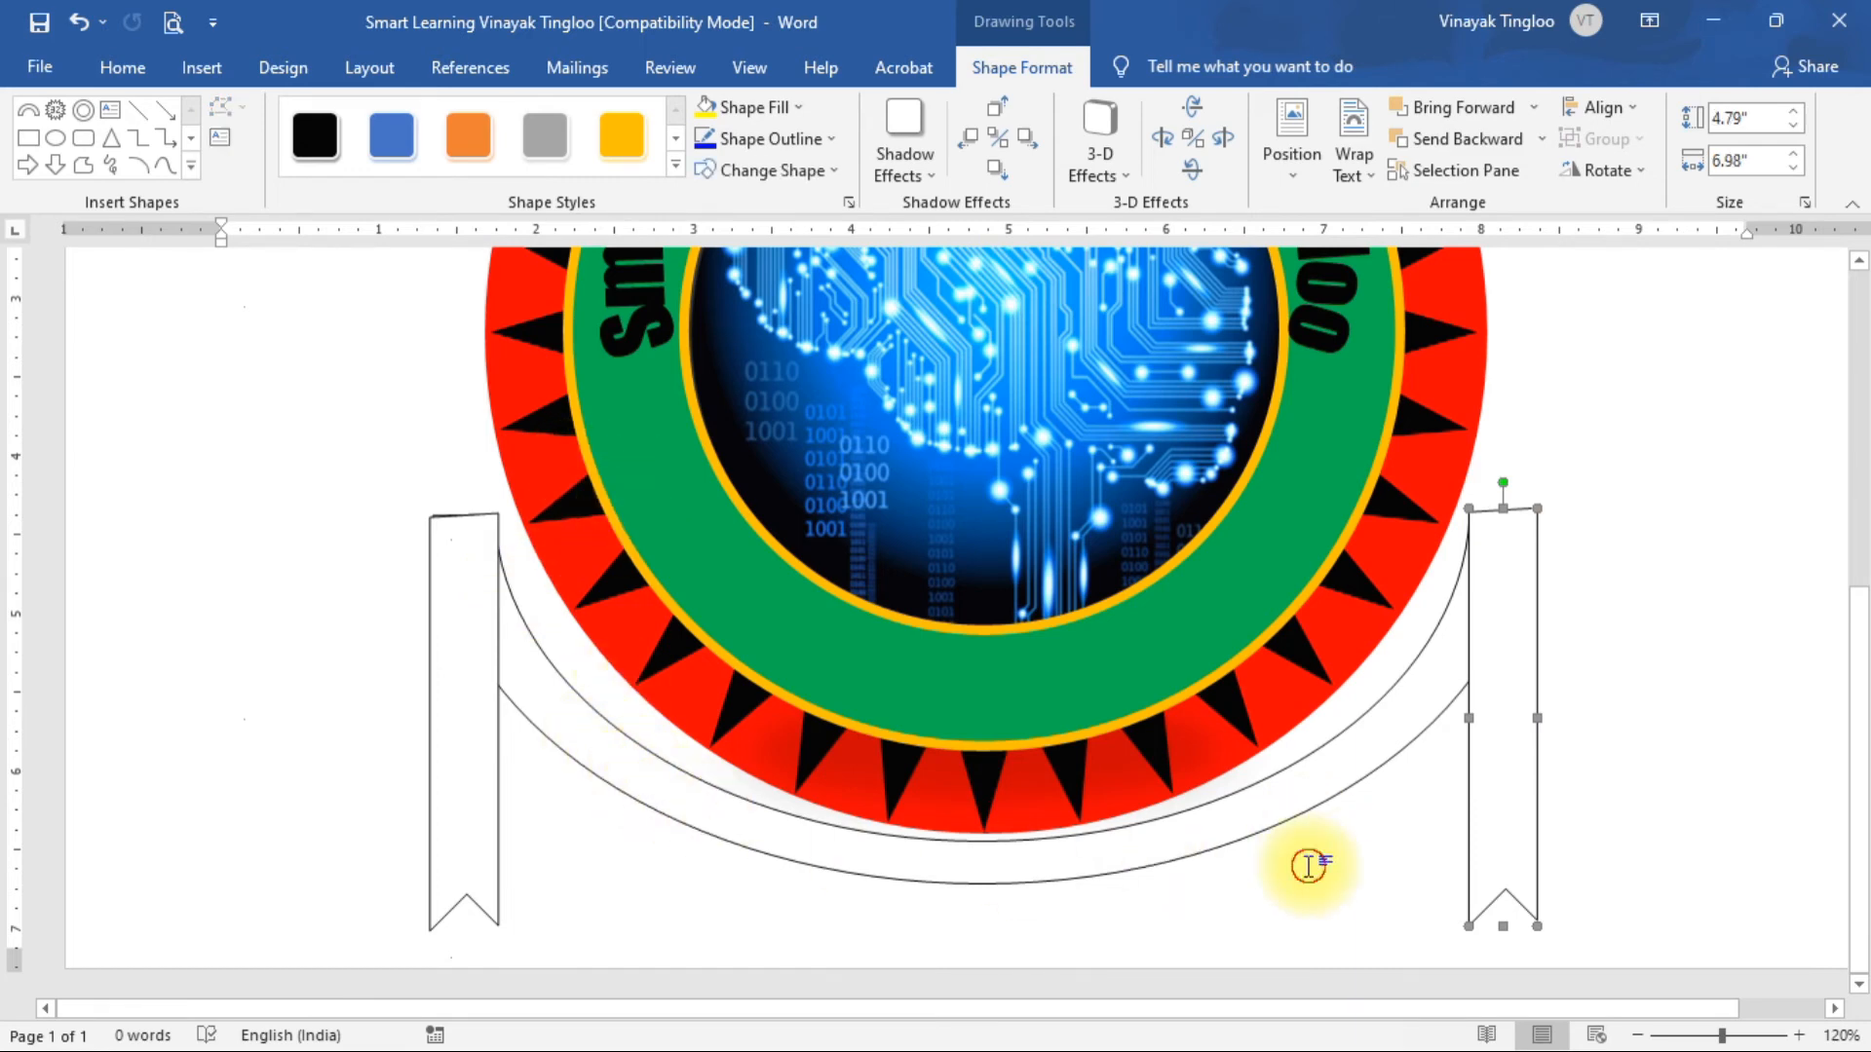
key(Escape)
scroll(1212, 555, down, 5)
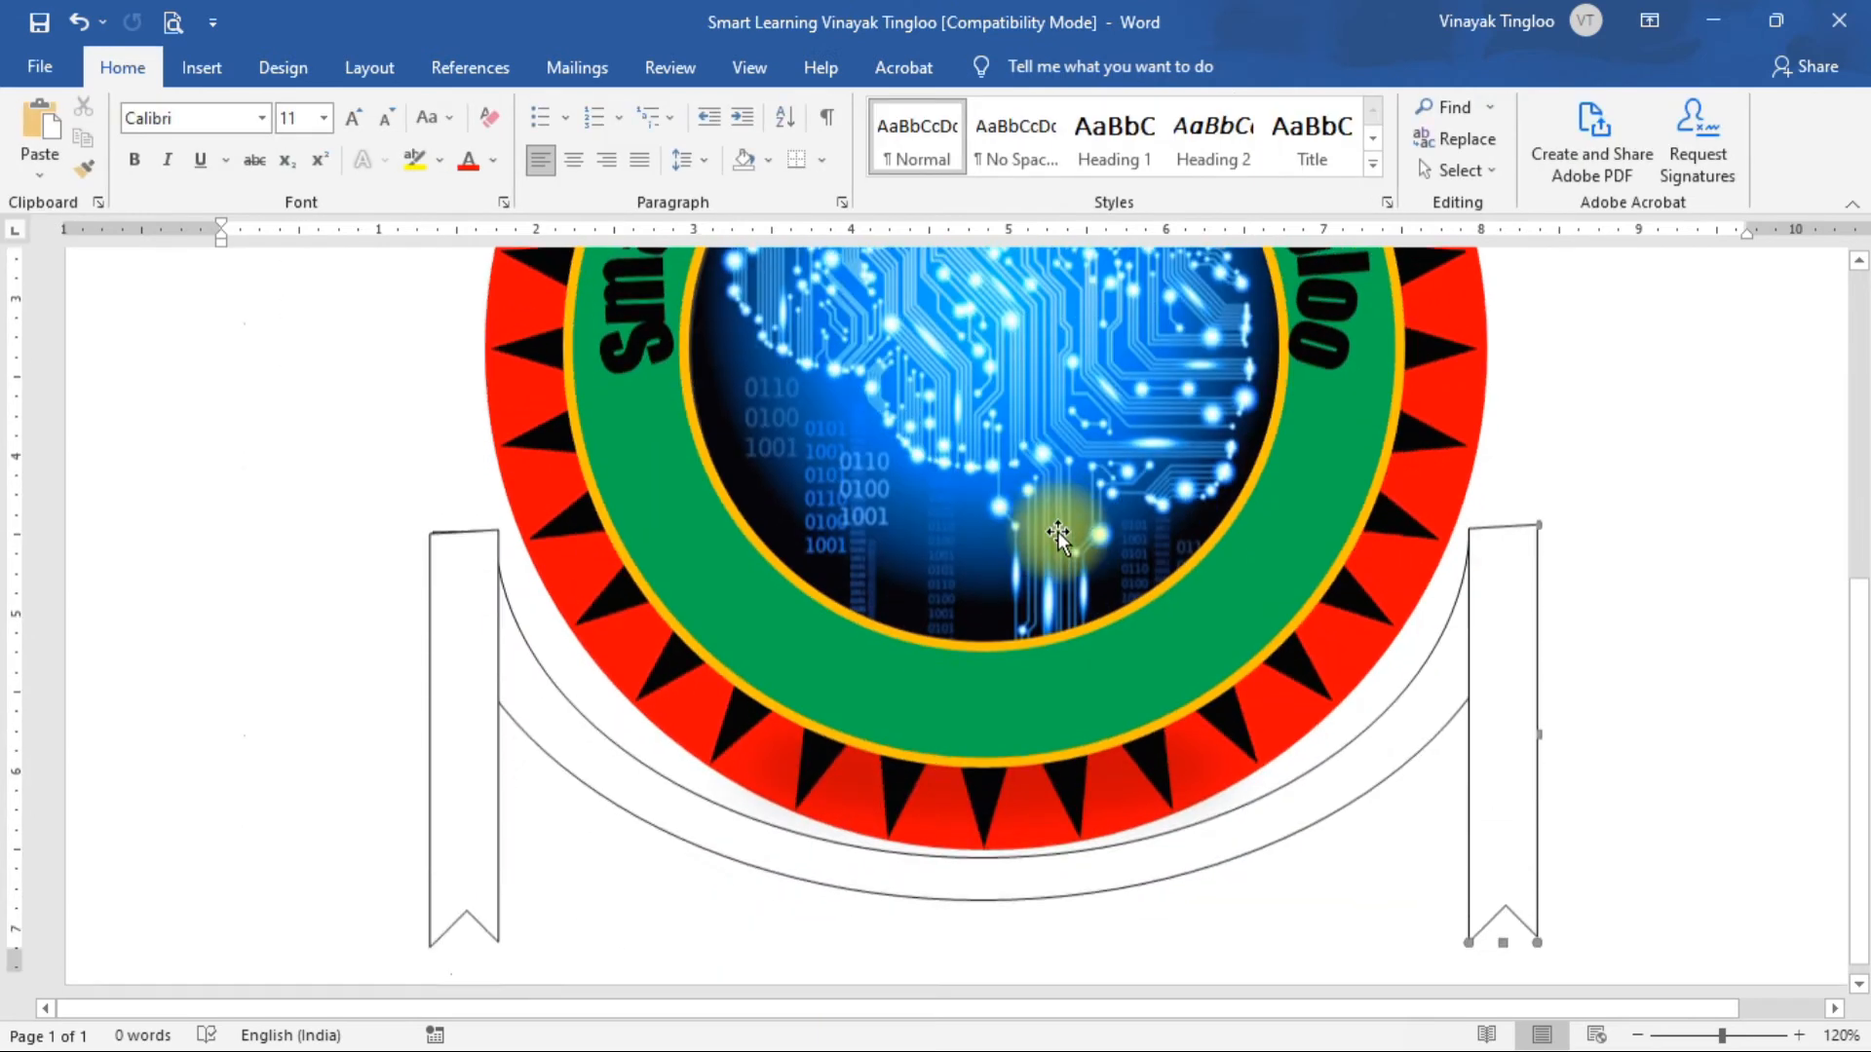
click(1145, 857)
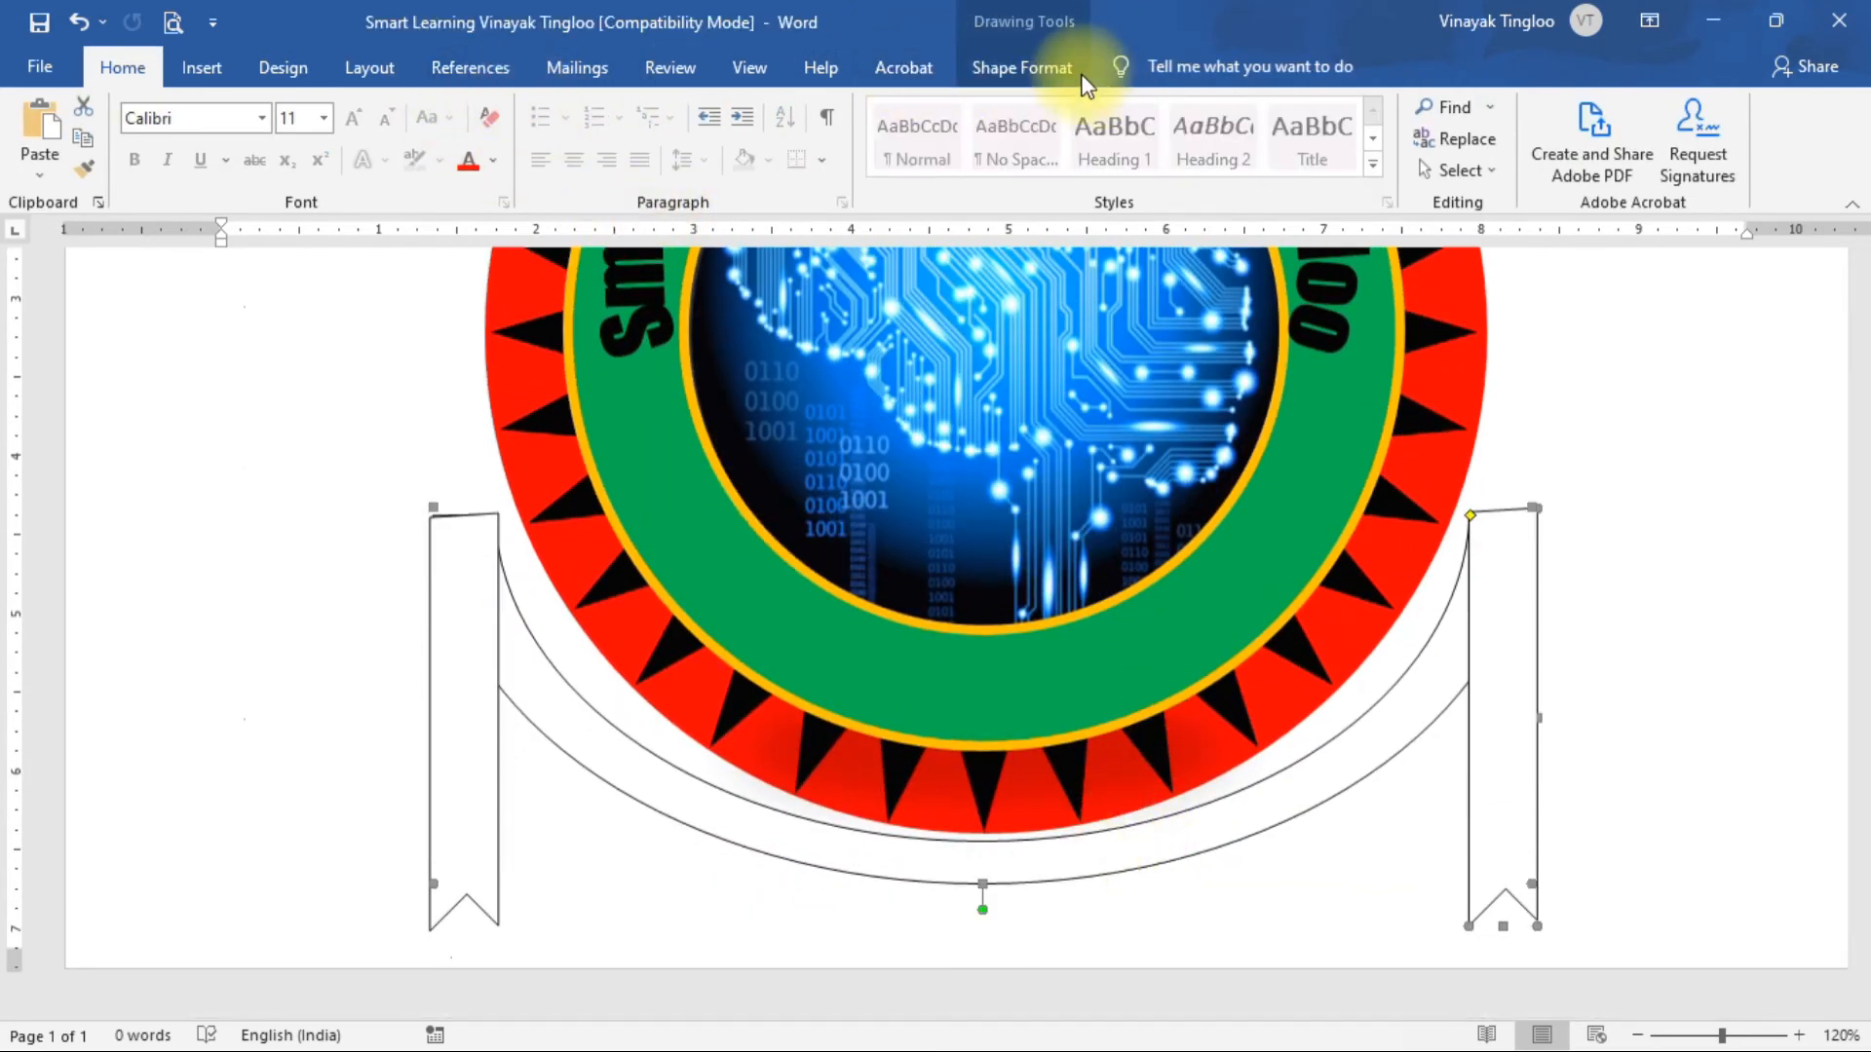
click(1044, 58)
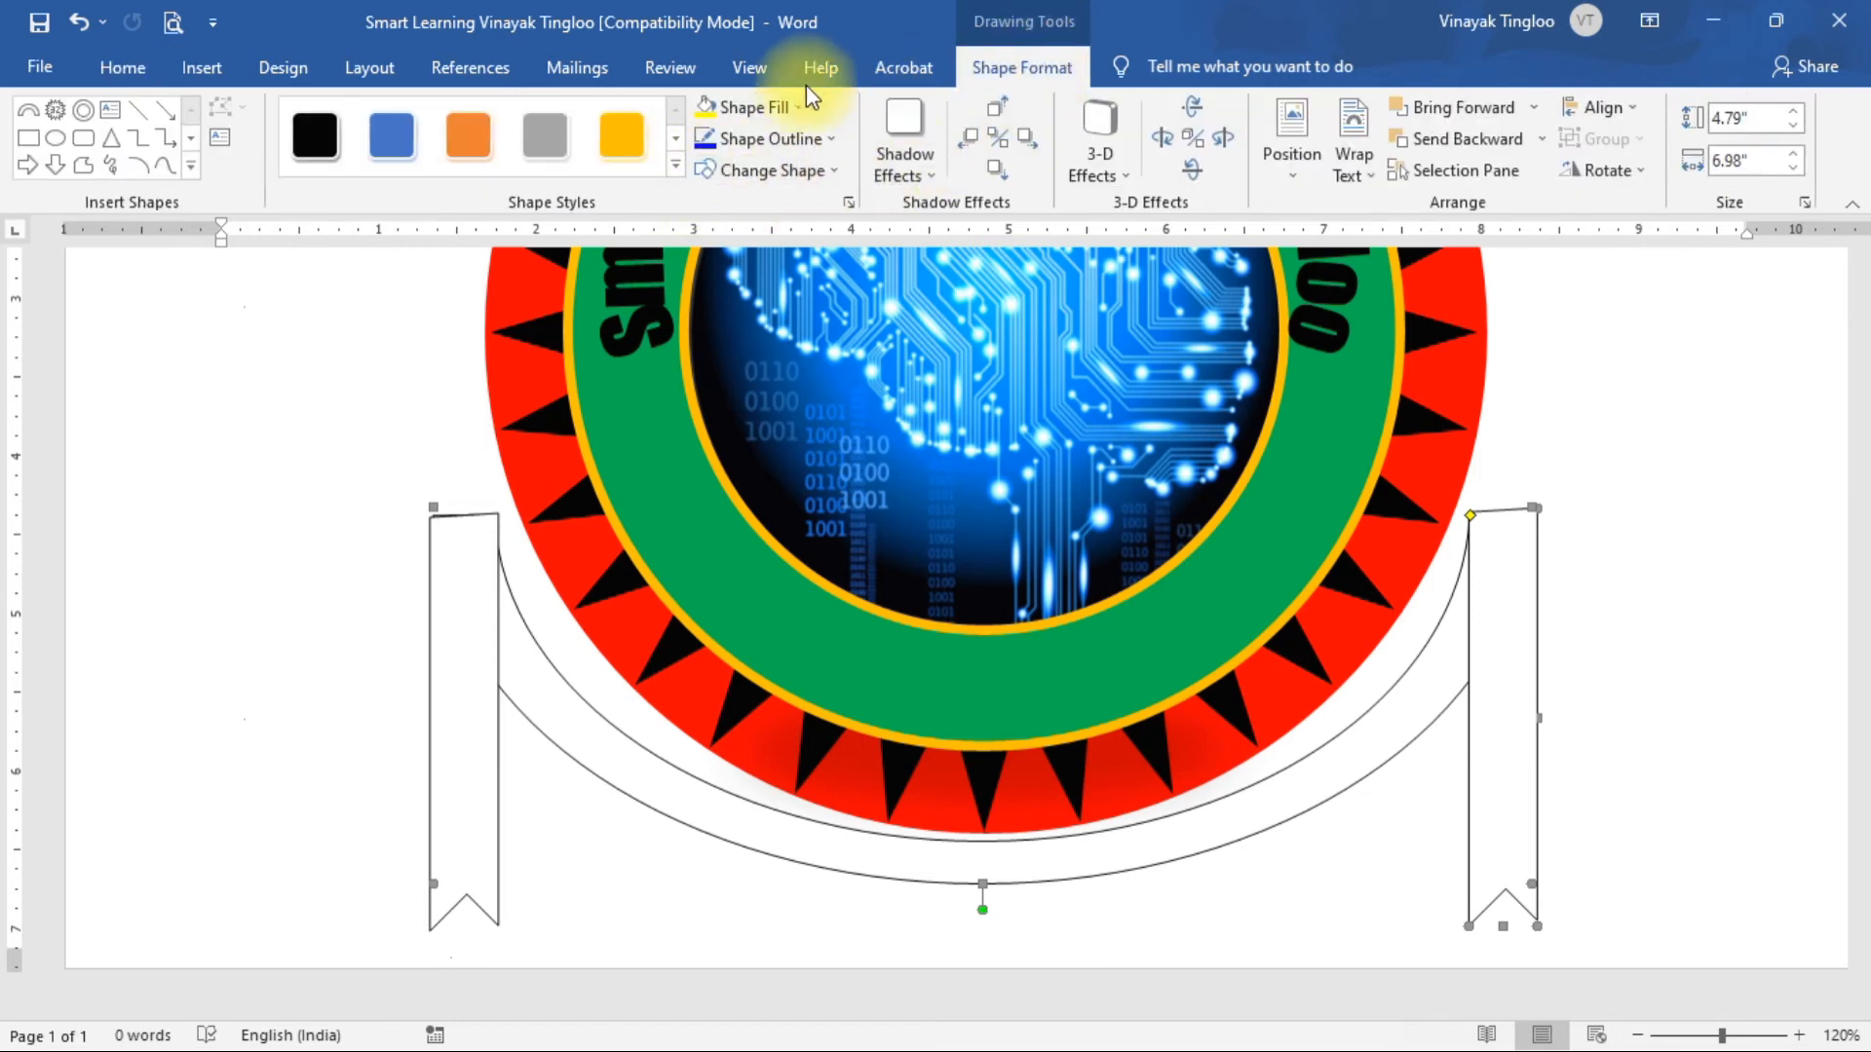
click(822, 139)
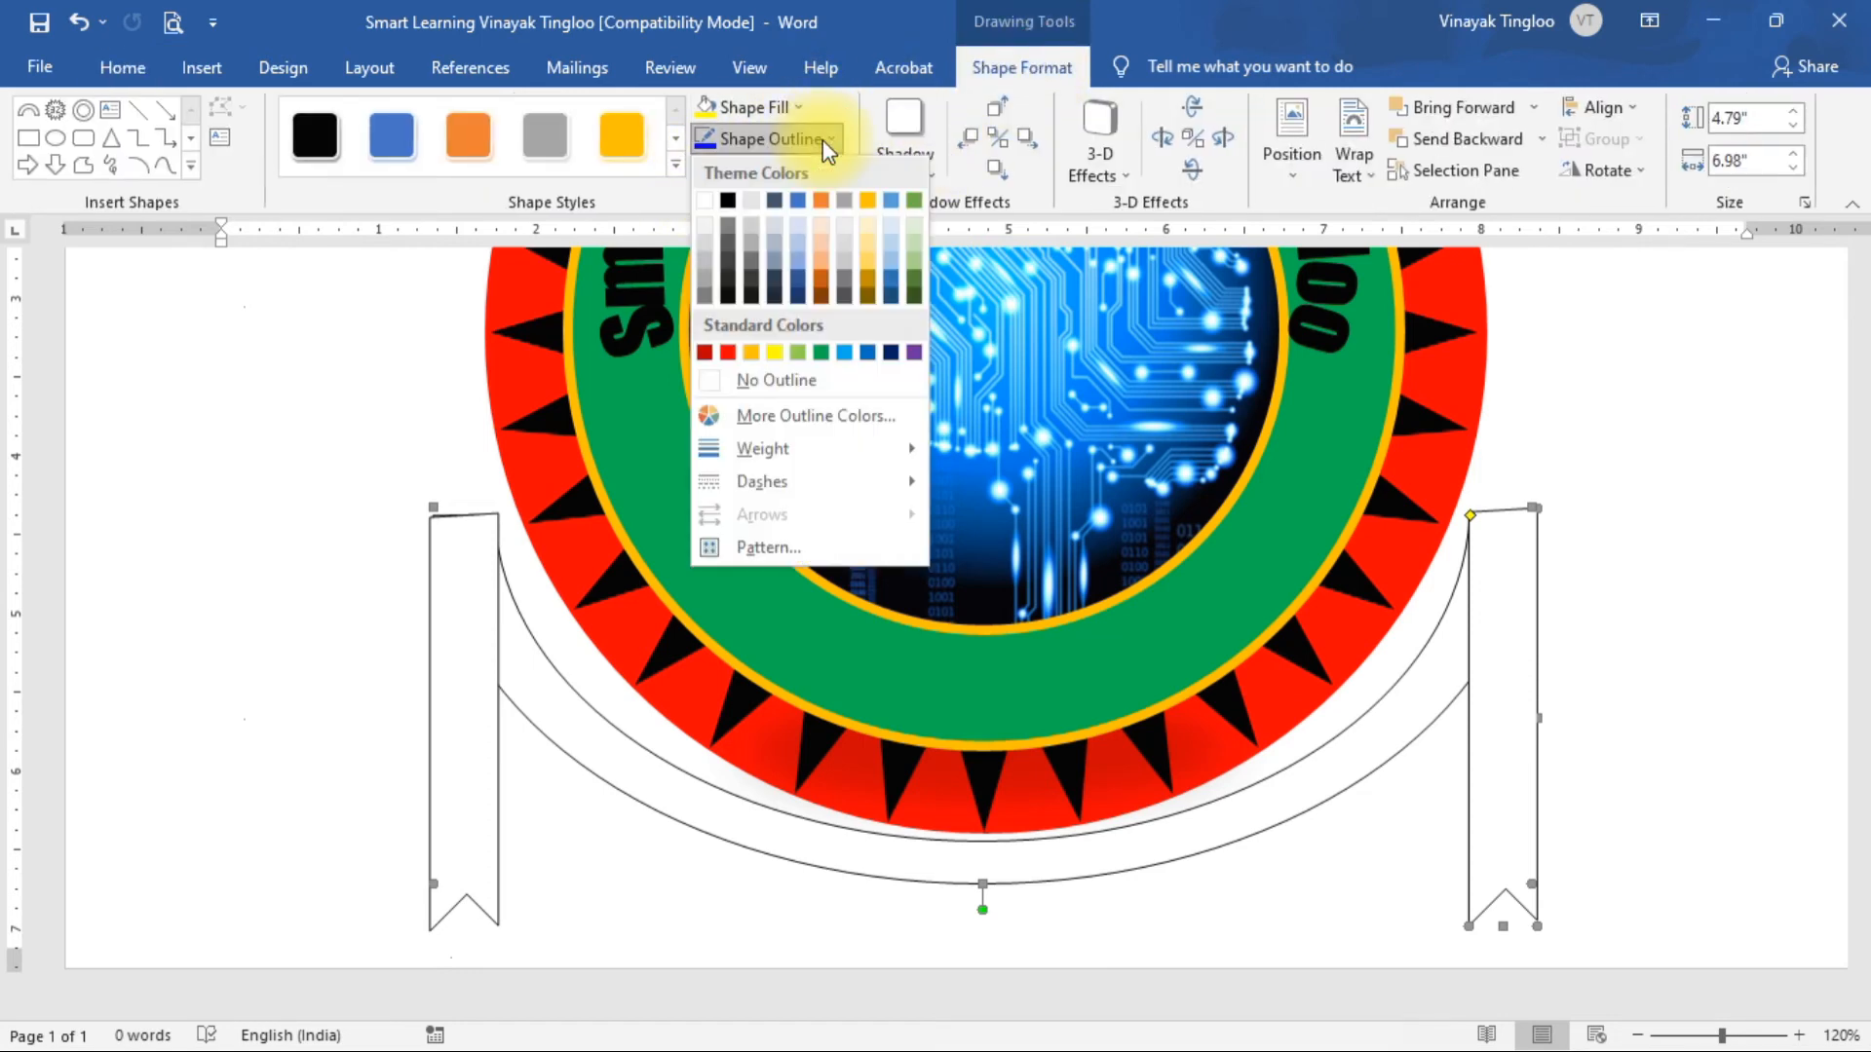
click(774, 380)
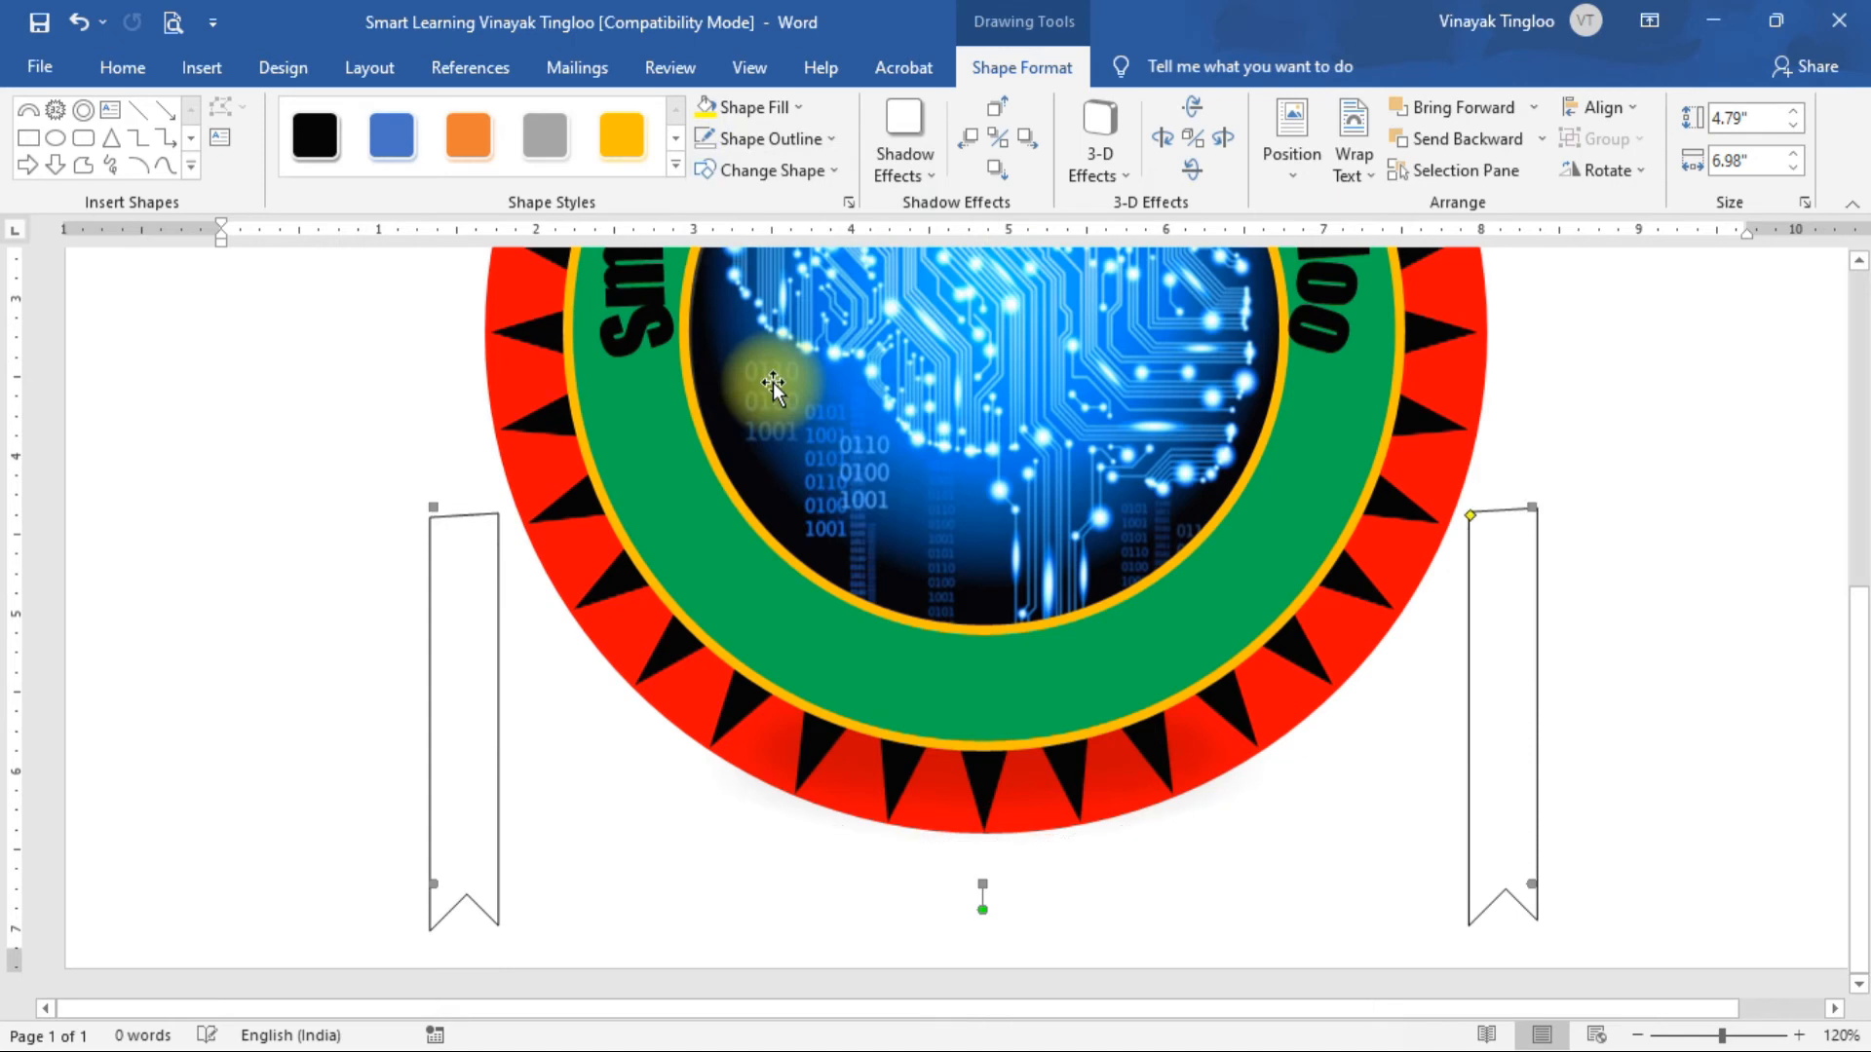
click(797, 105)
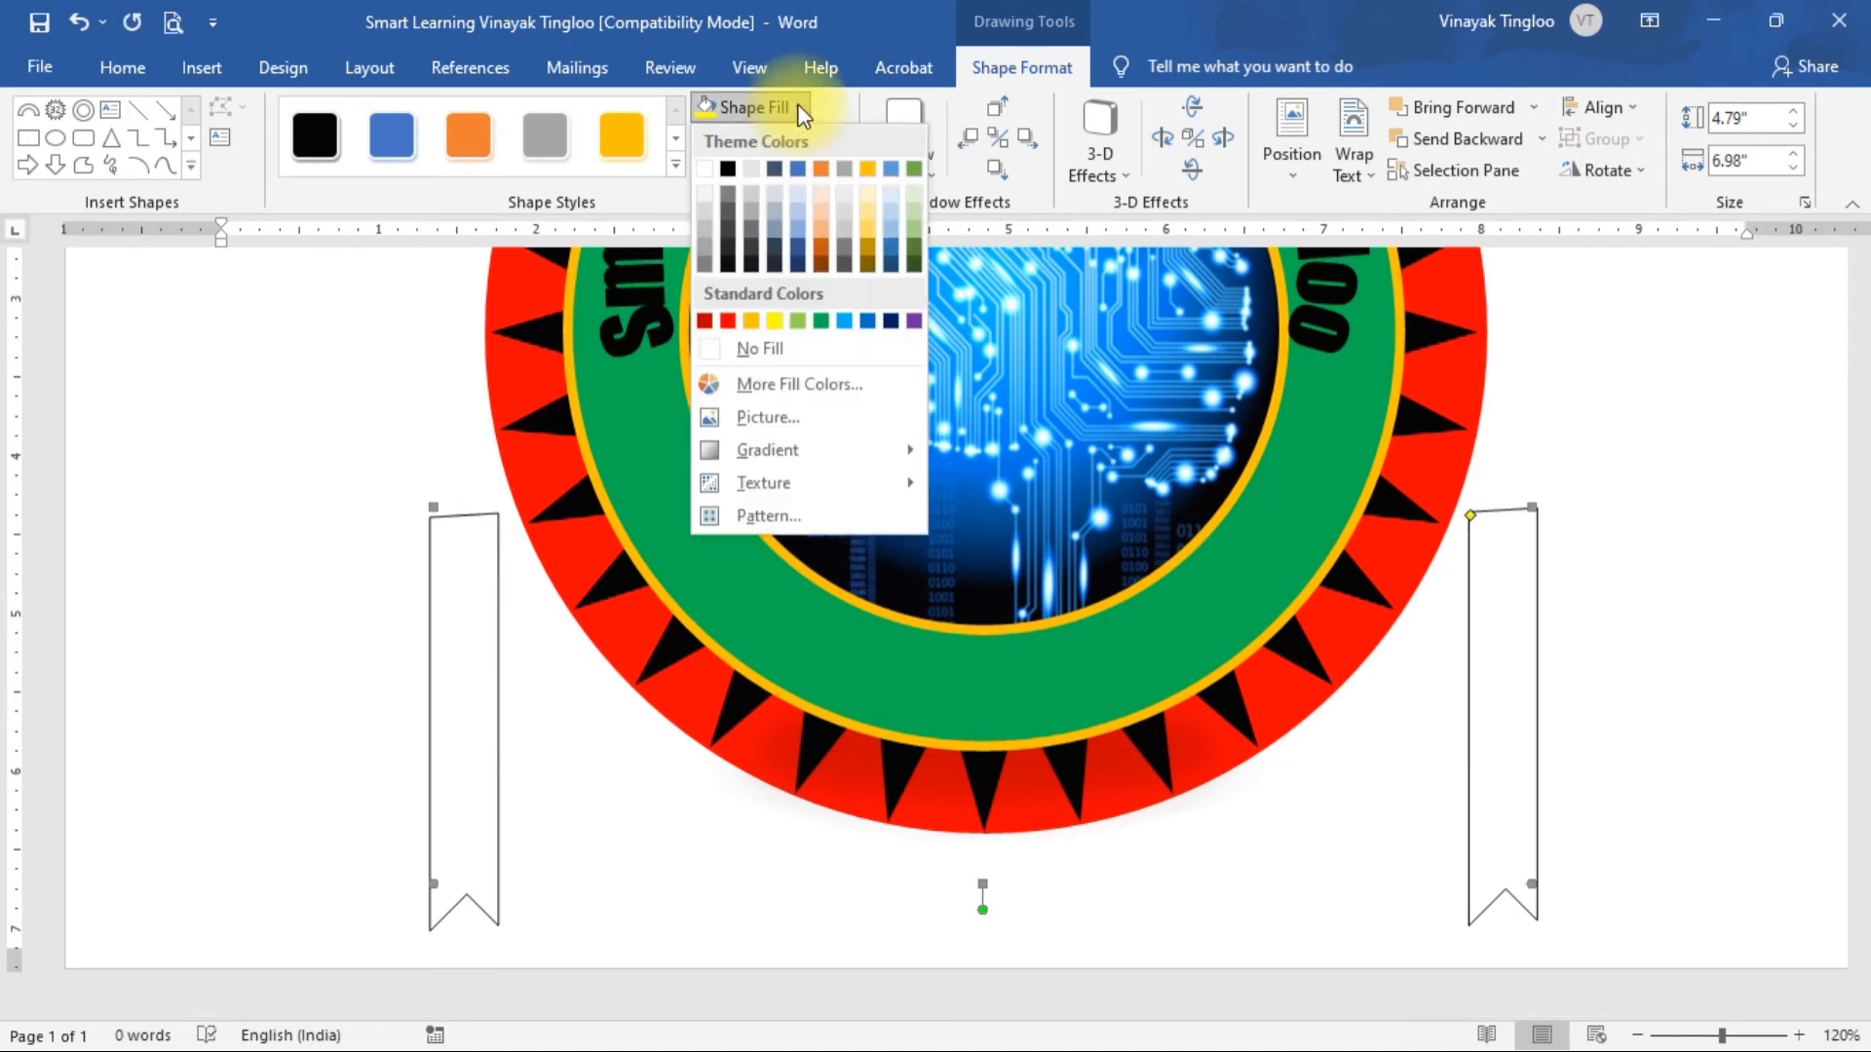
click(865, 234)
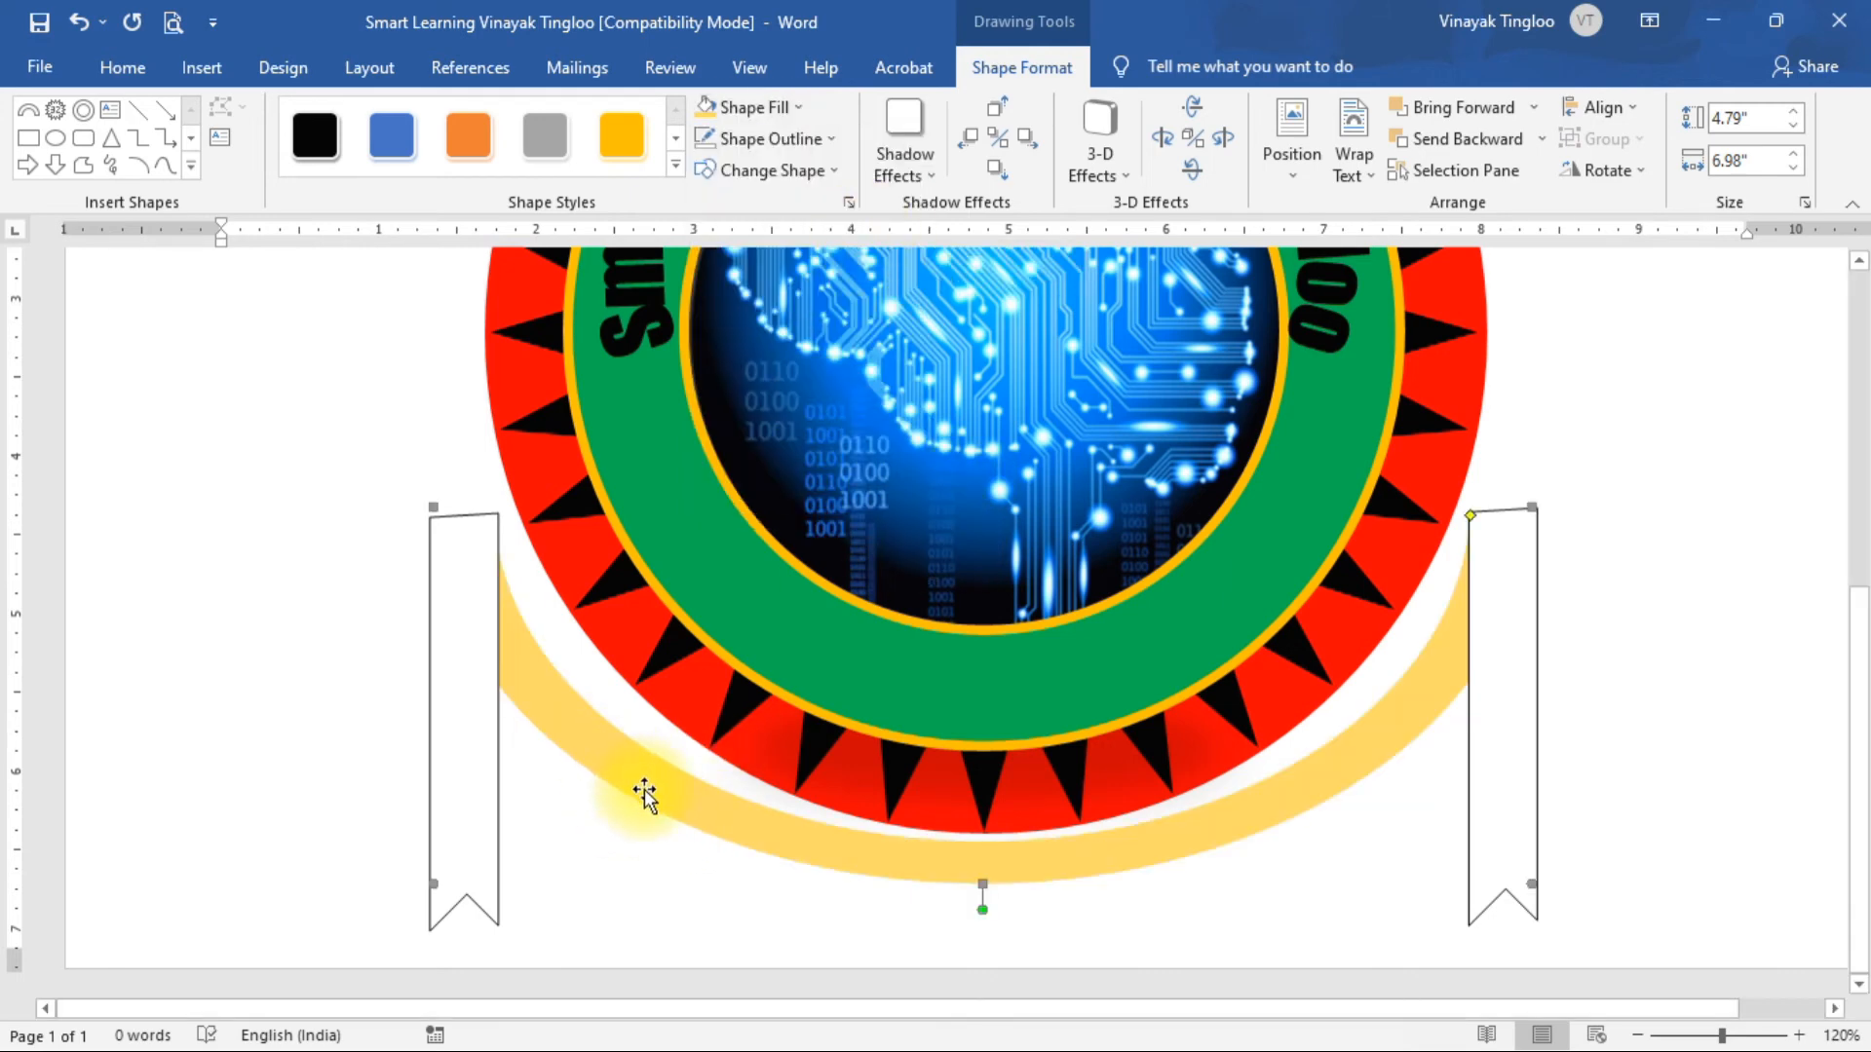
Fill the left notched ribbon with dark gold and remove its outline.
click(493, 693)
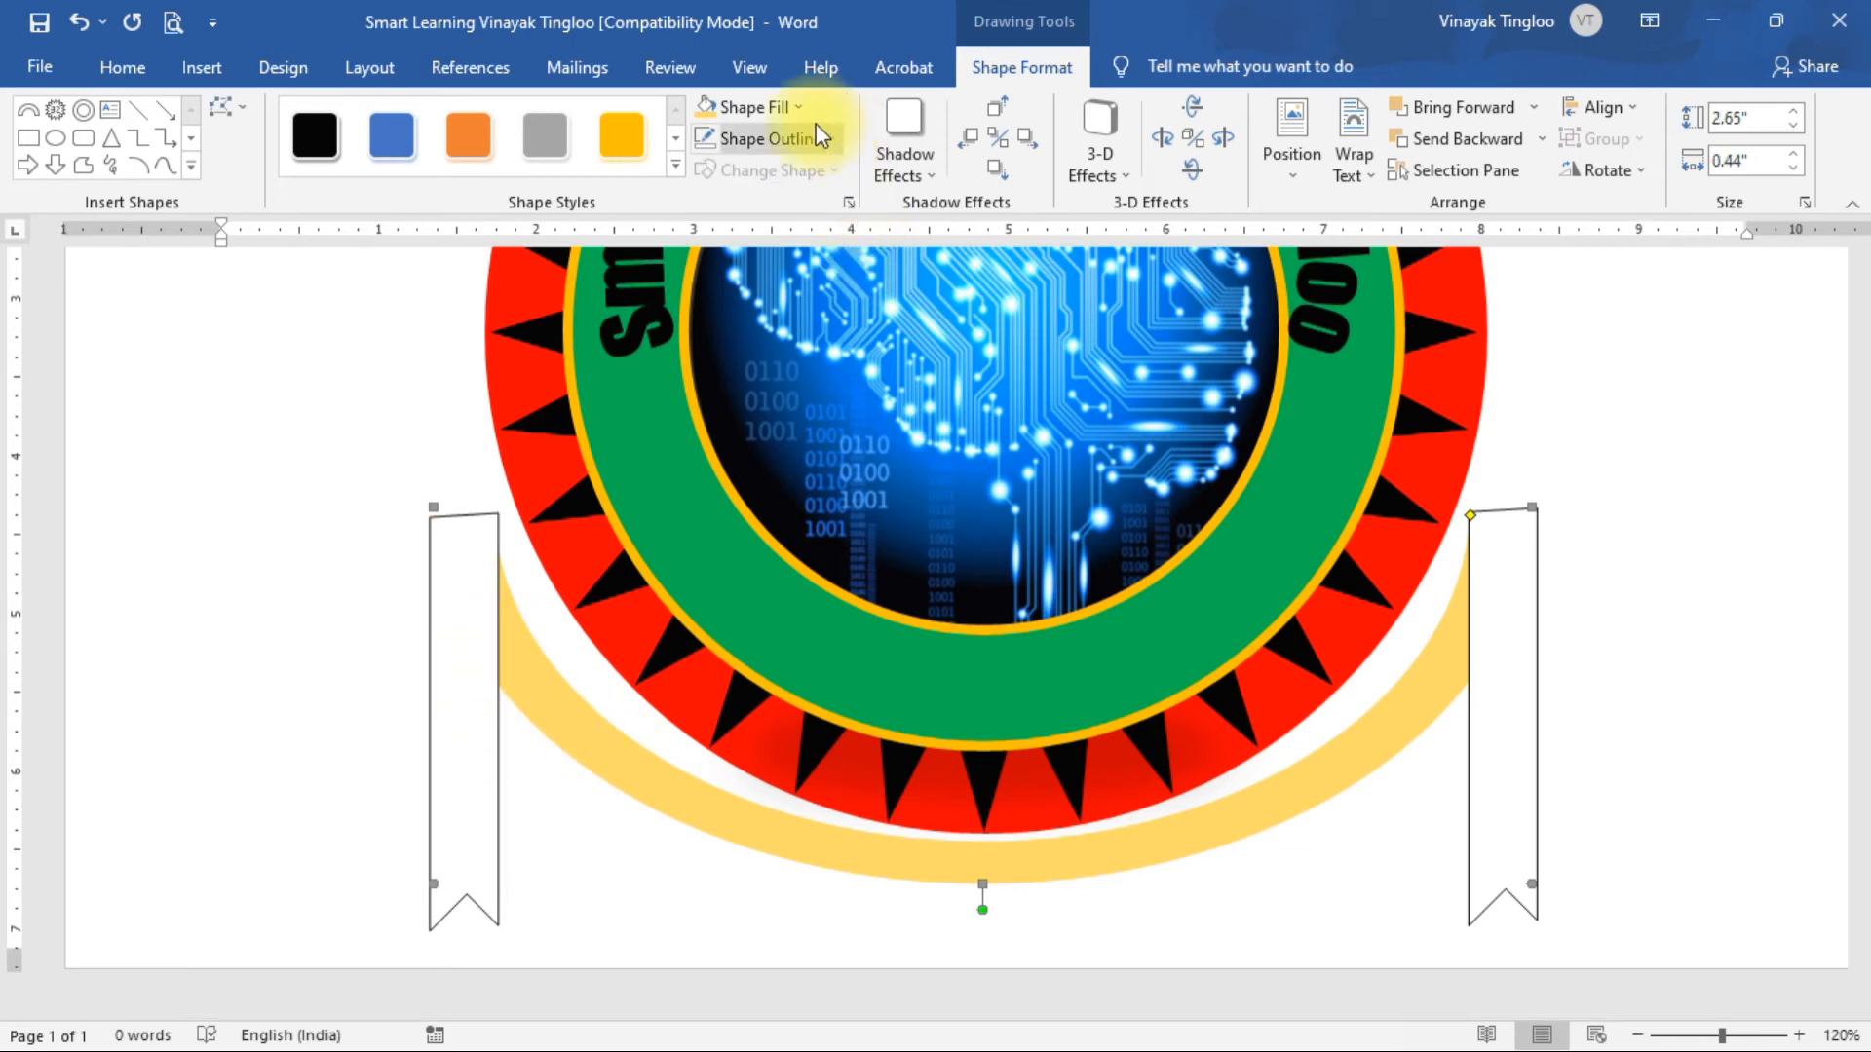
click(793, 106)
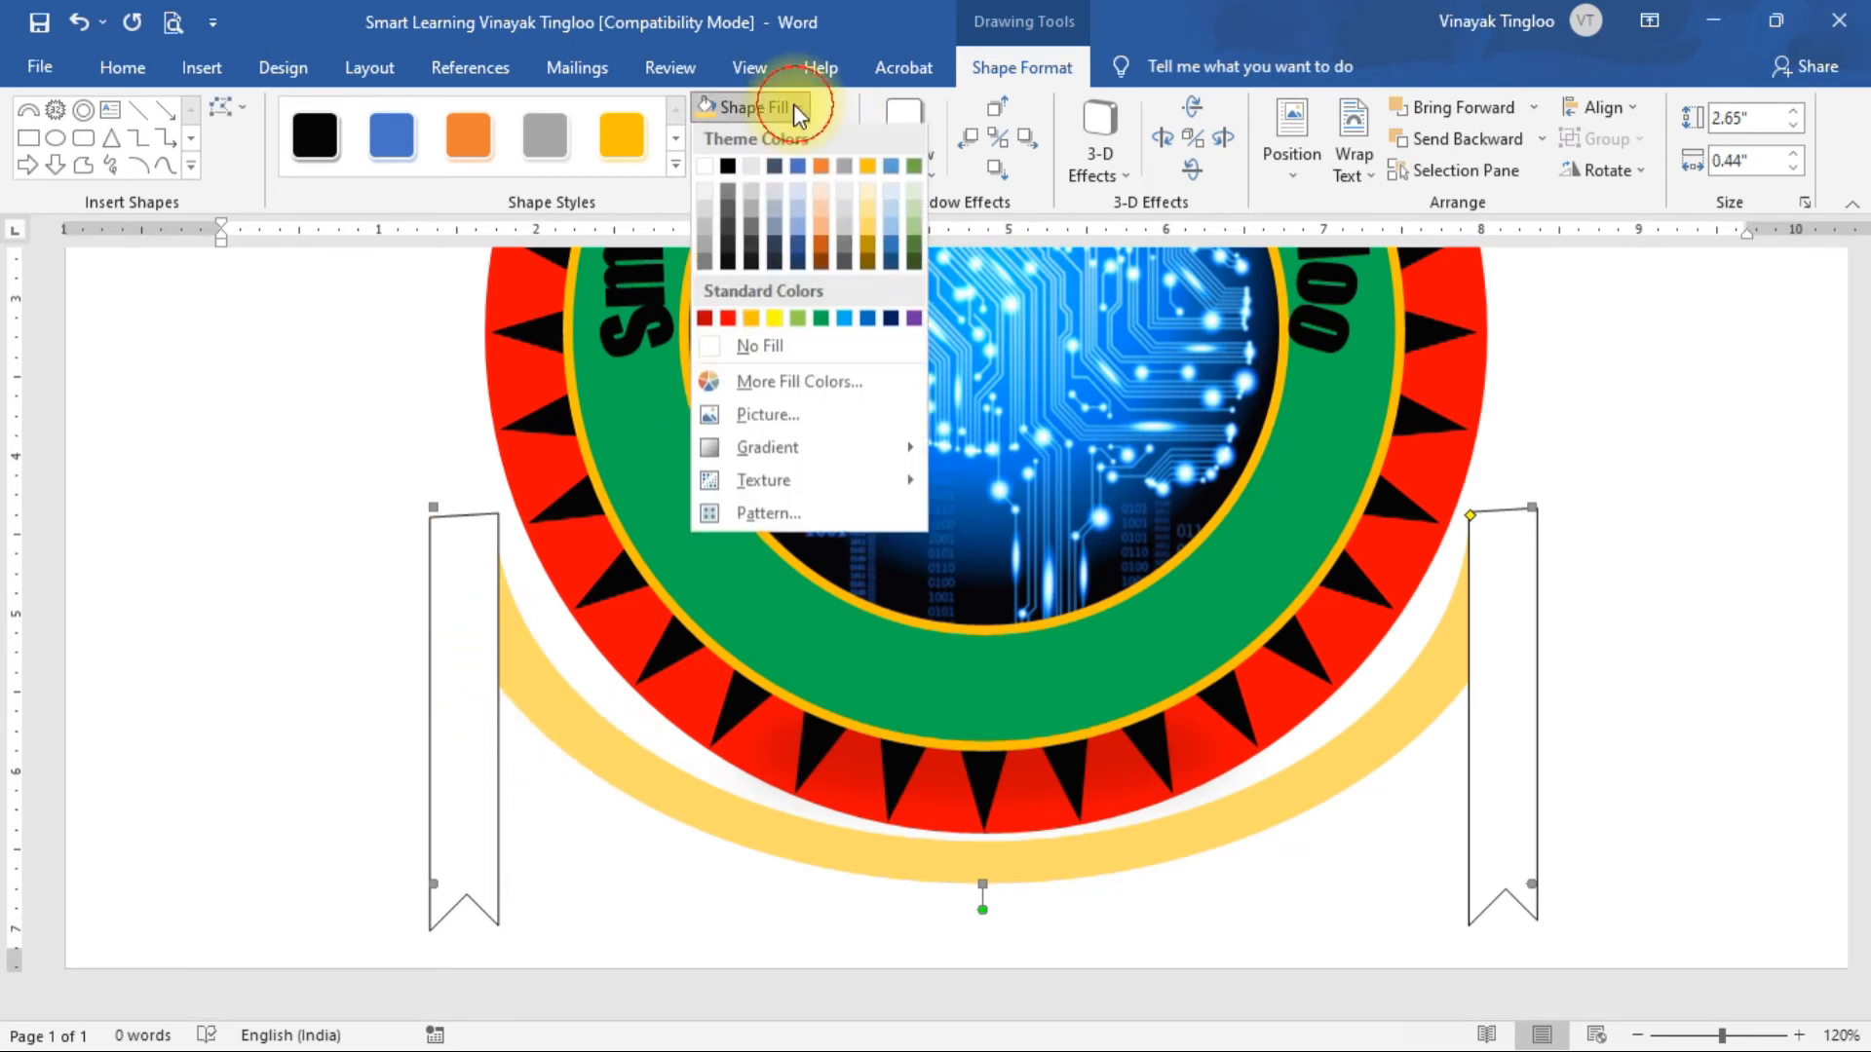
click(867, 251)
click(750, 141)
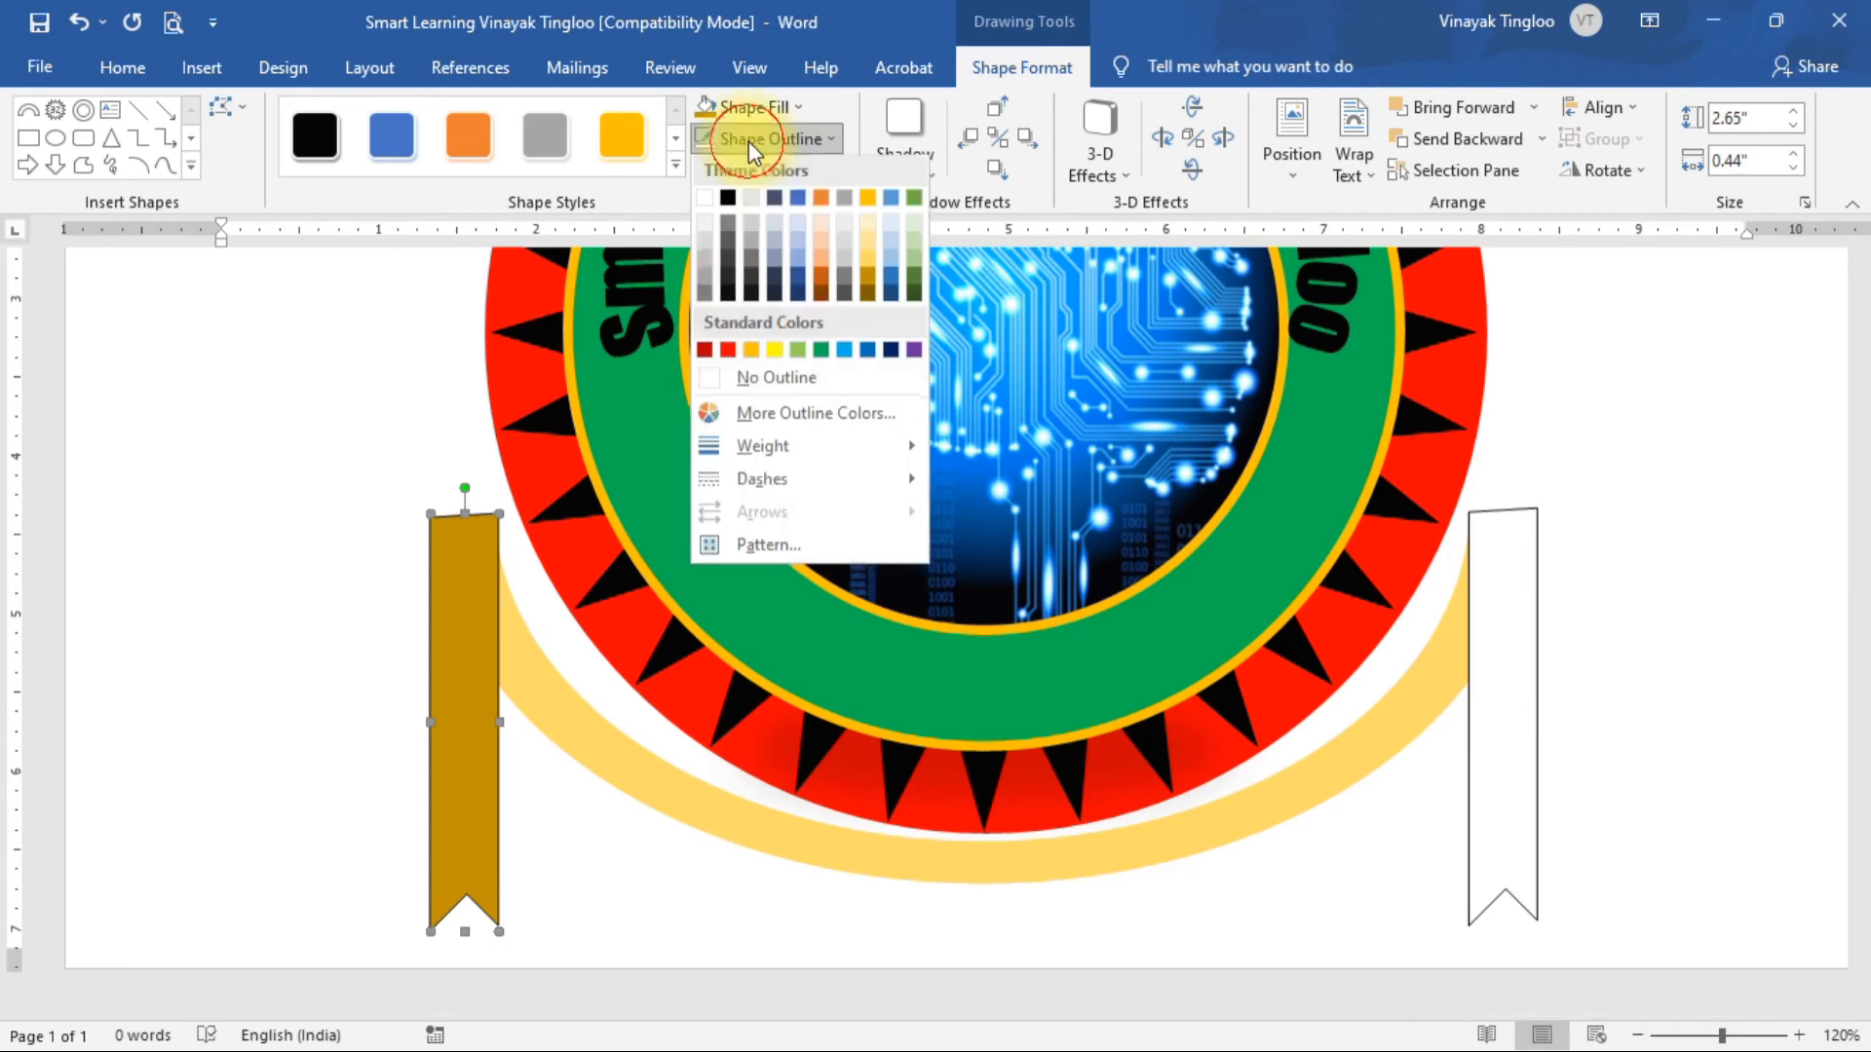
click(762, 378)
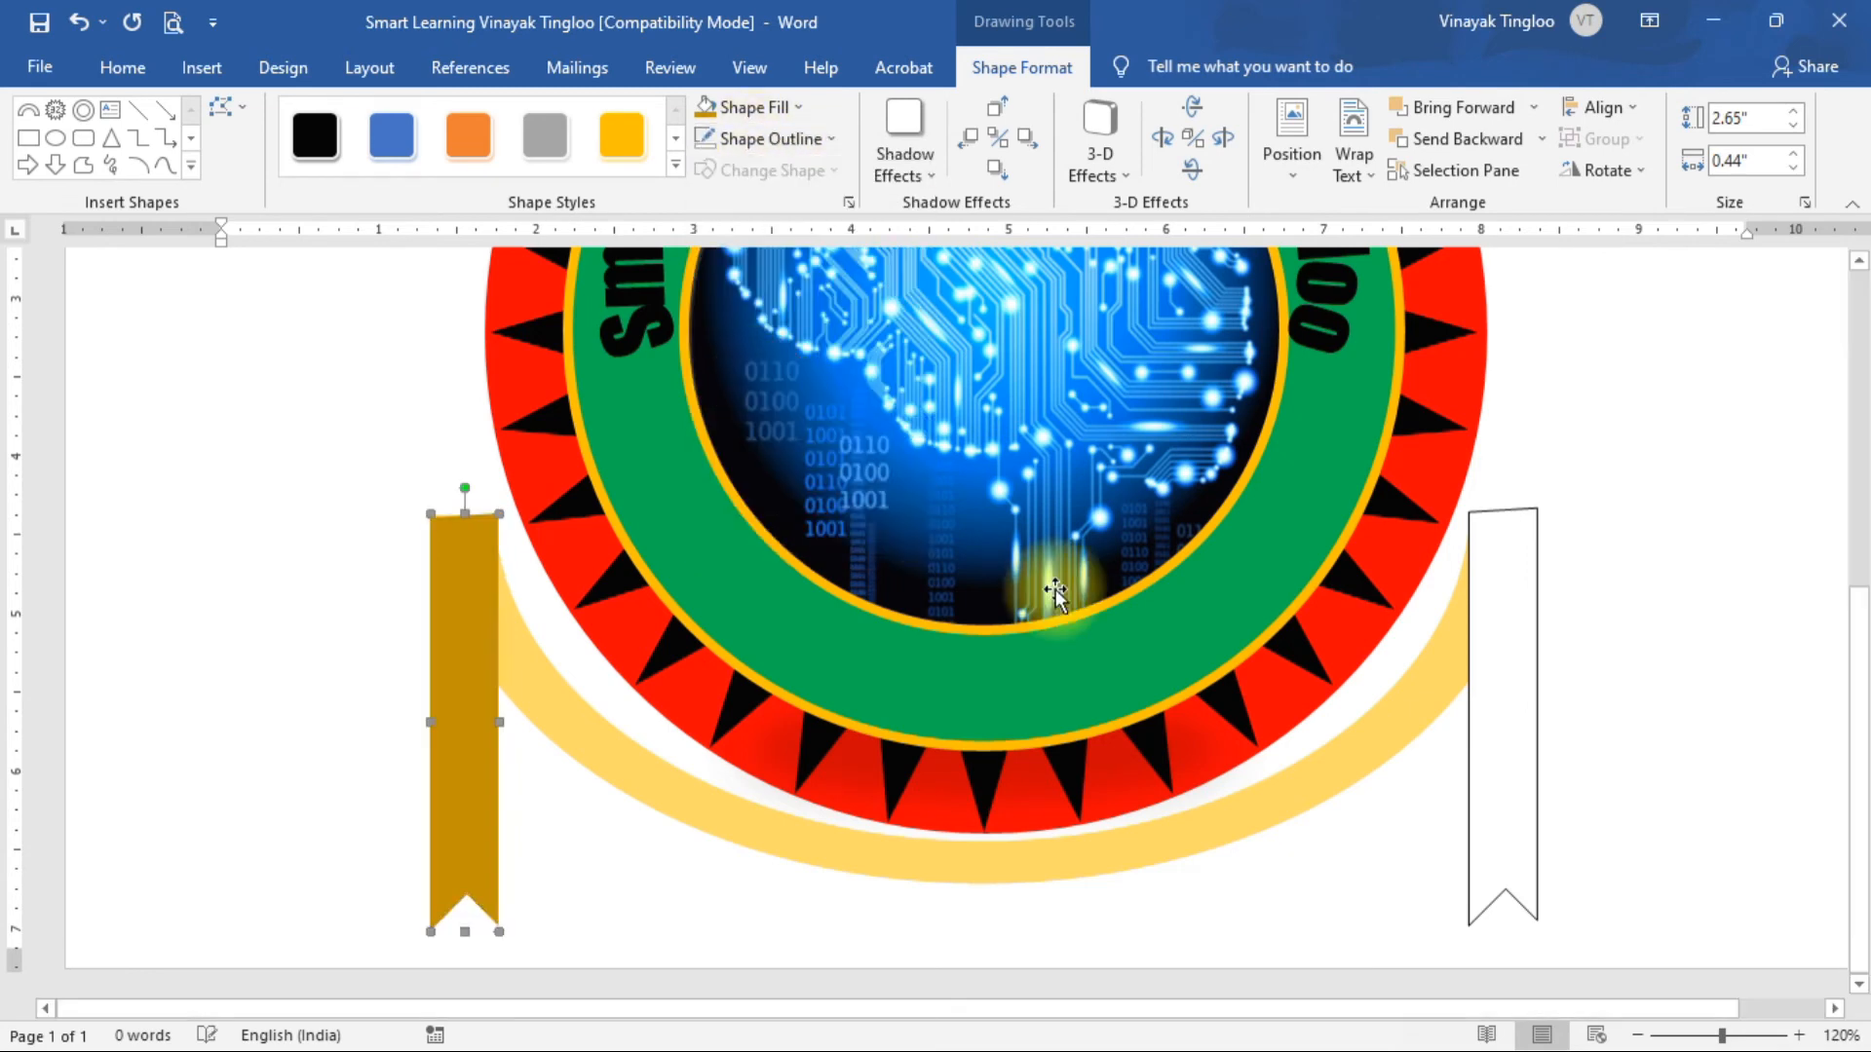
Remove the right notched ribbon's outline and fill it with the same dark gold as the left ribbon.
shift+click(1490, 718)
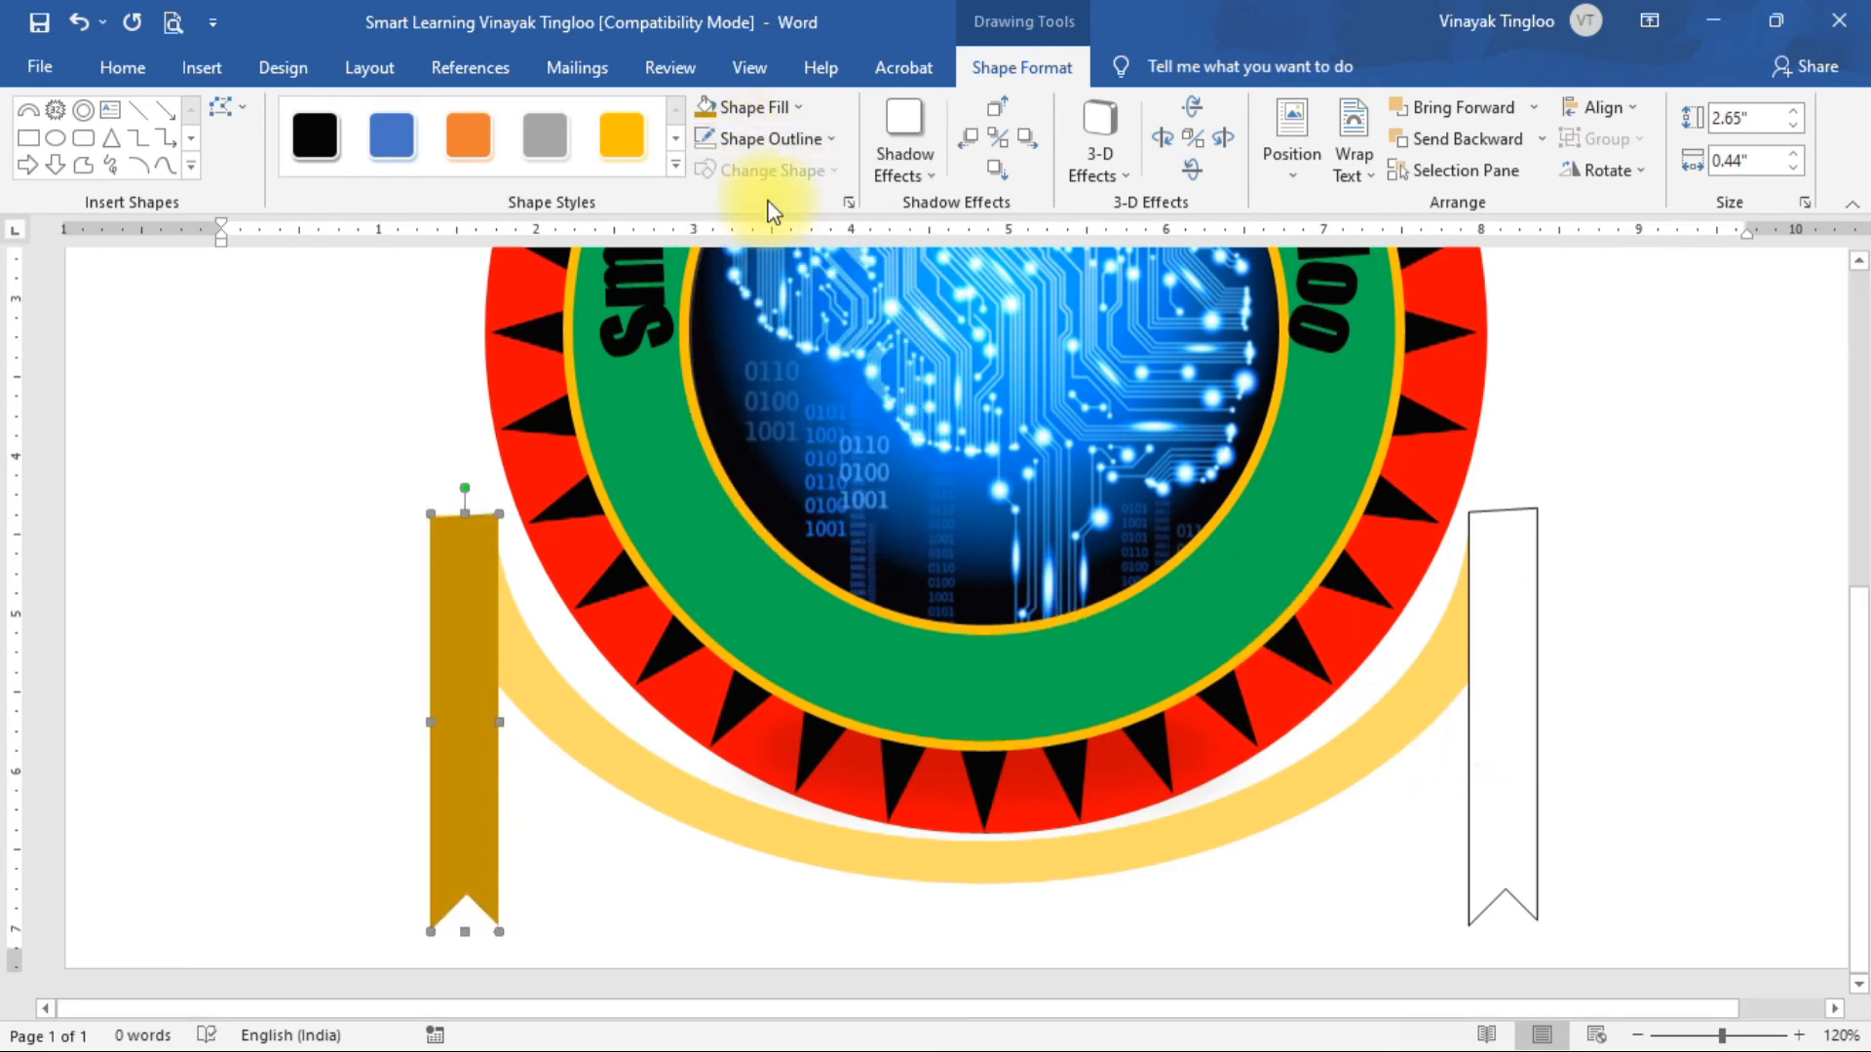
click(770, 138)
click(772, 380)
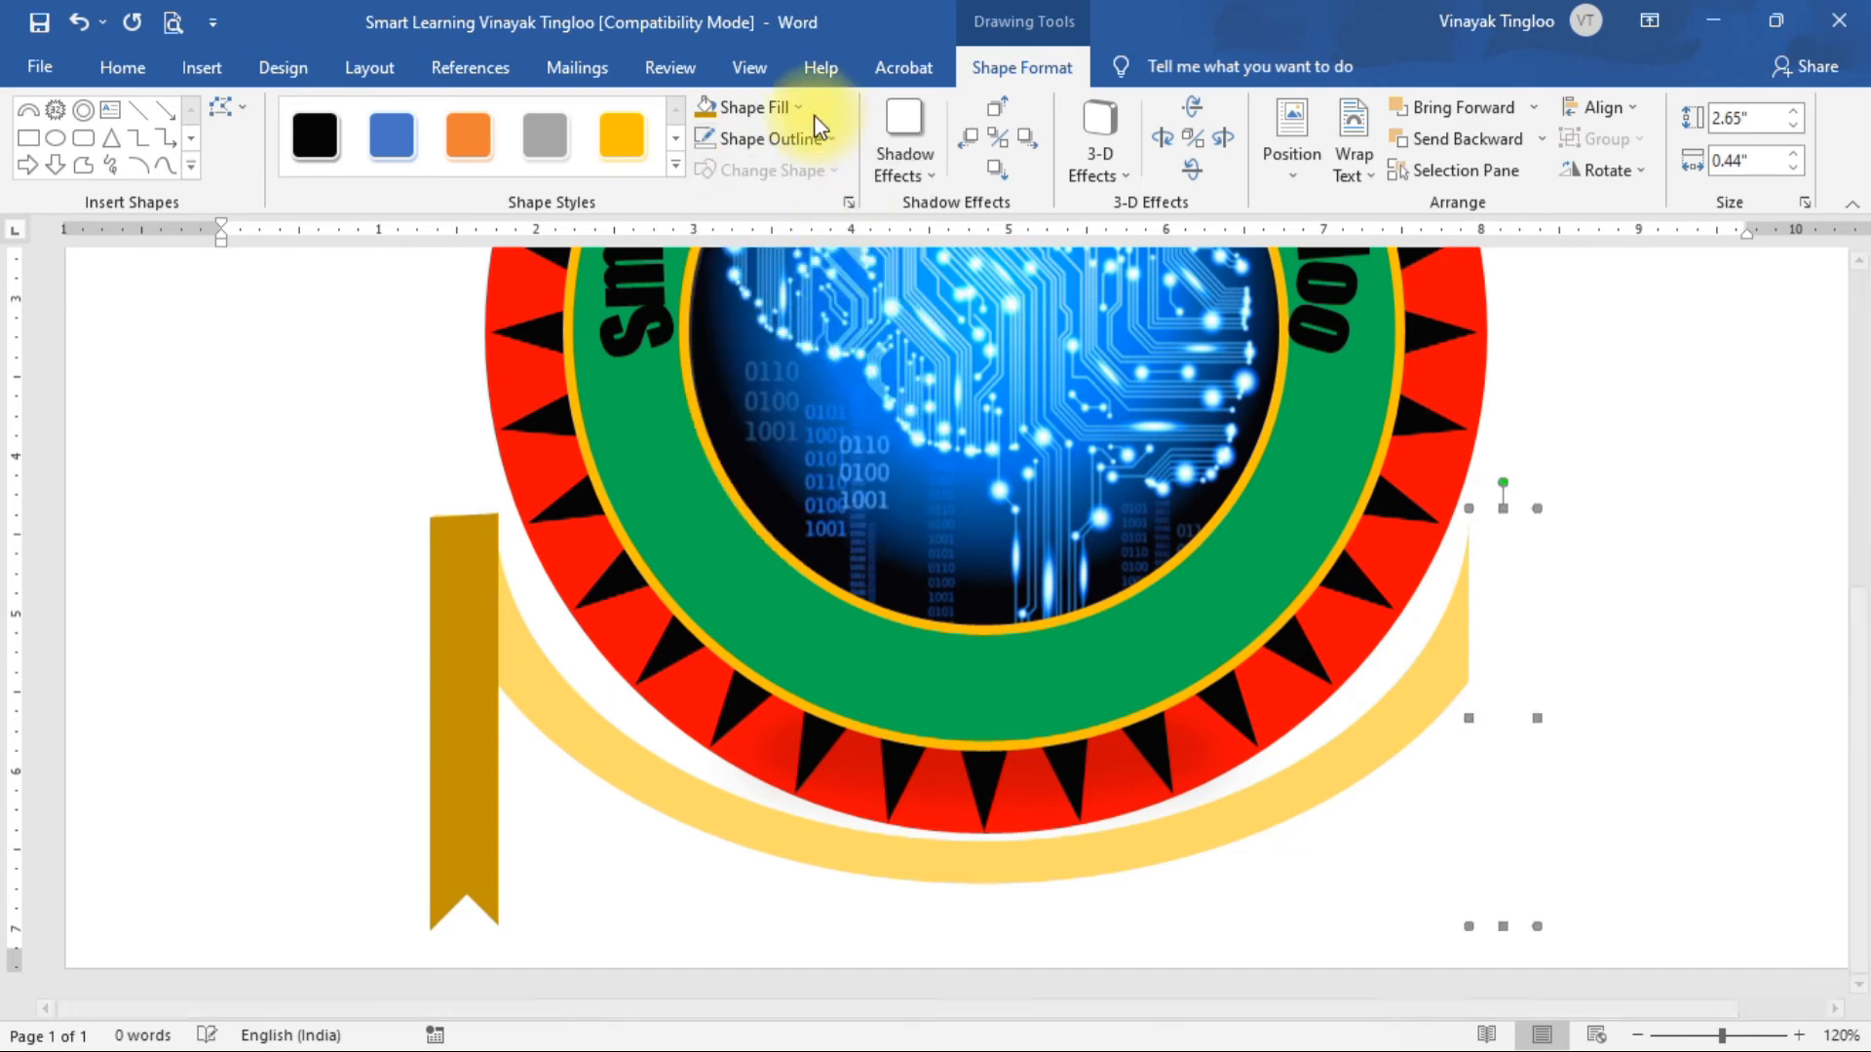
click(742, 106)
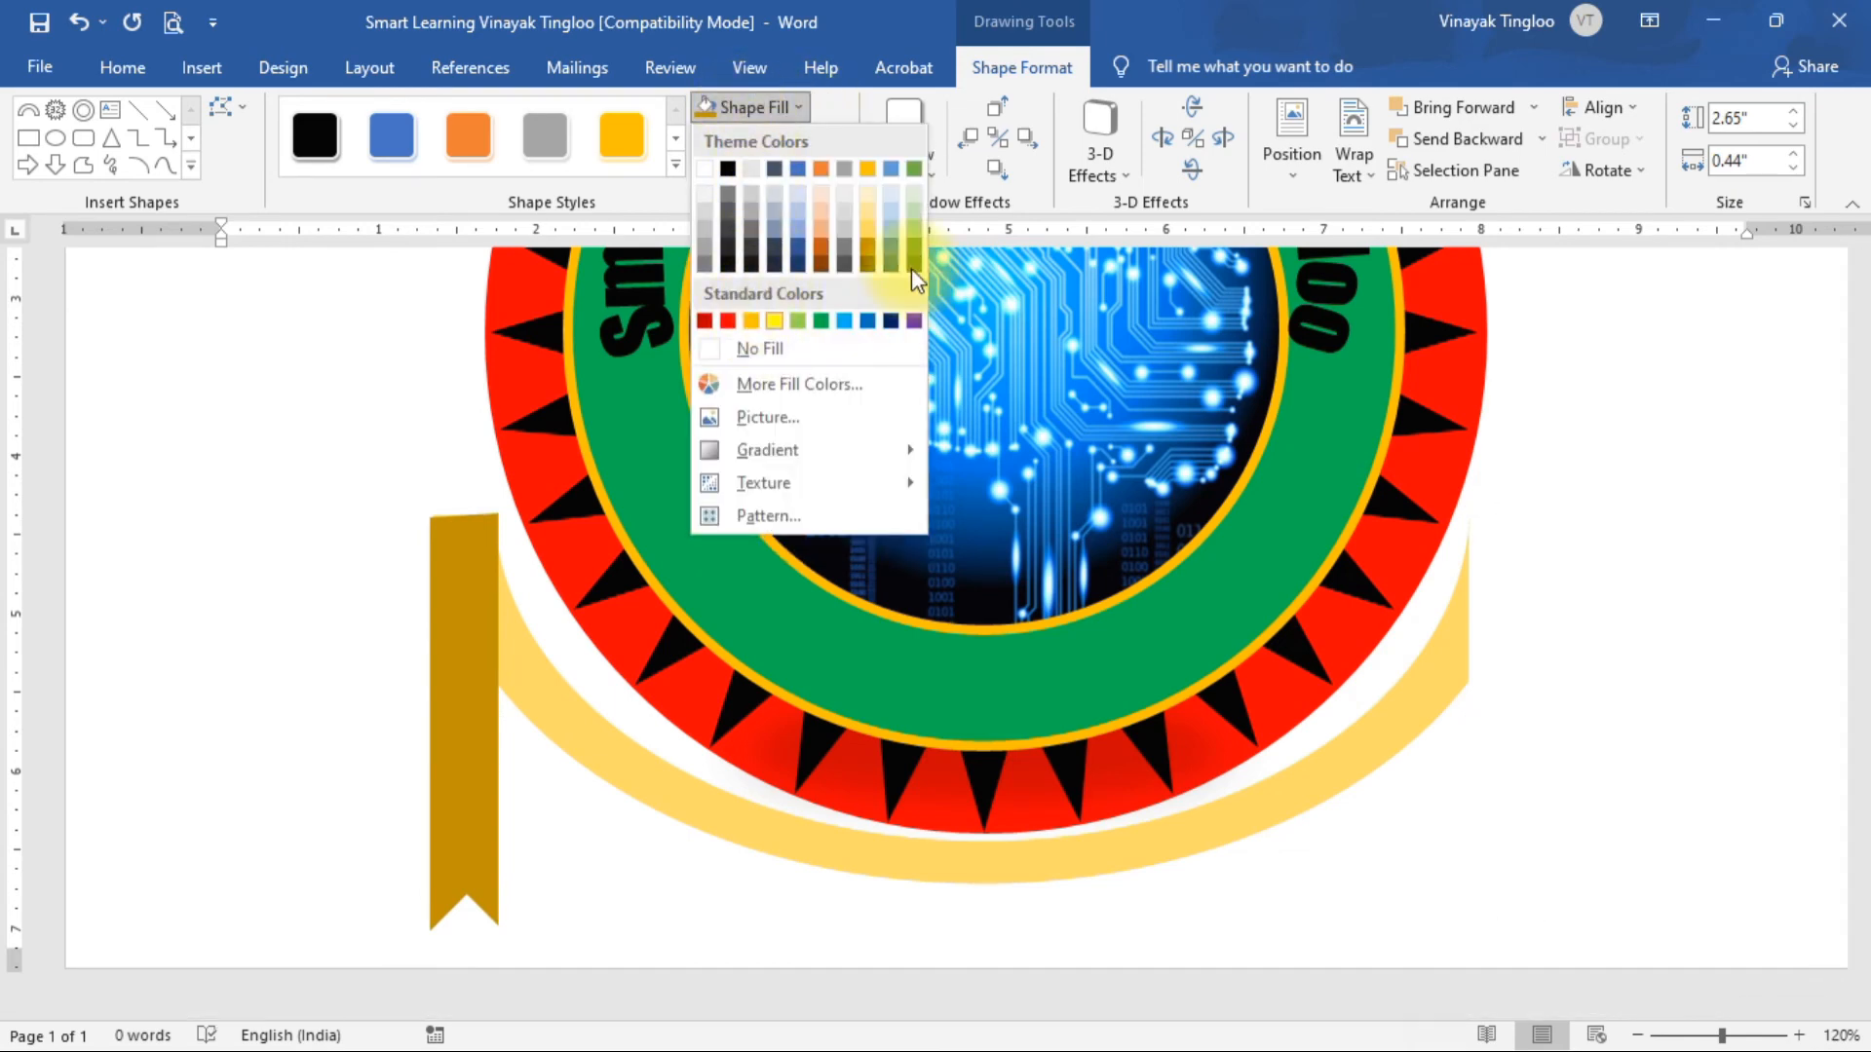
click(864, 243)
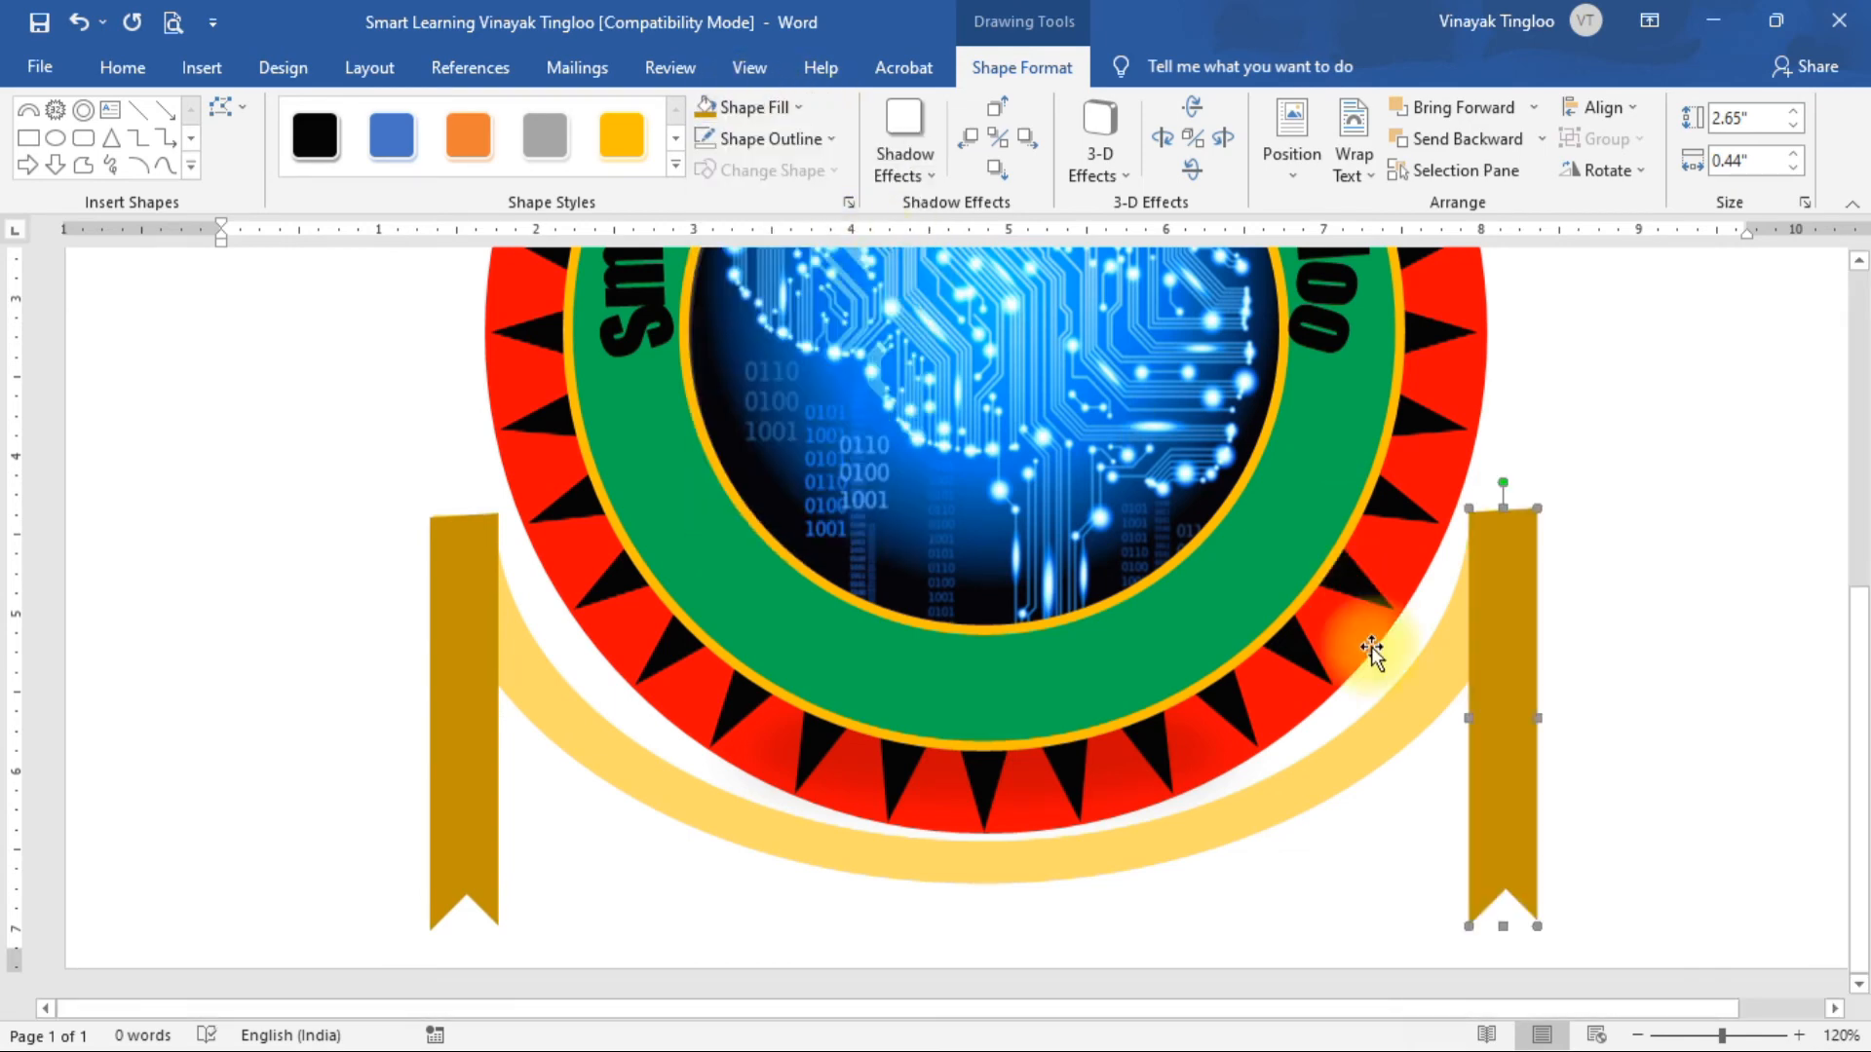
scroll(1646, 651, up, 5)
click(1460, 536)
Send the left and right ribbons backward so both lie behind the light gold arc.
scroll(1472, 546, down, 4)
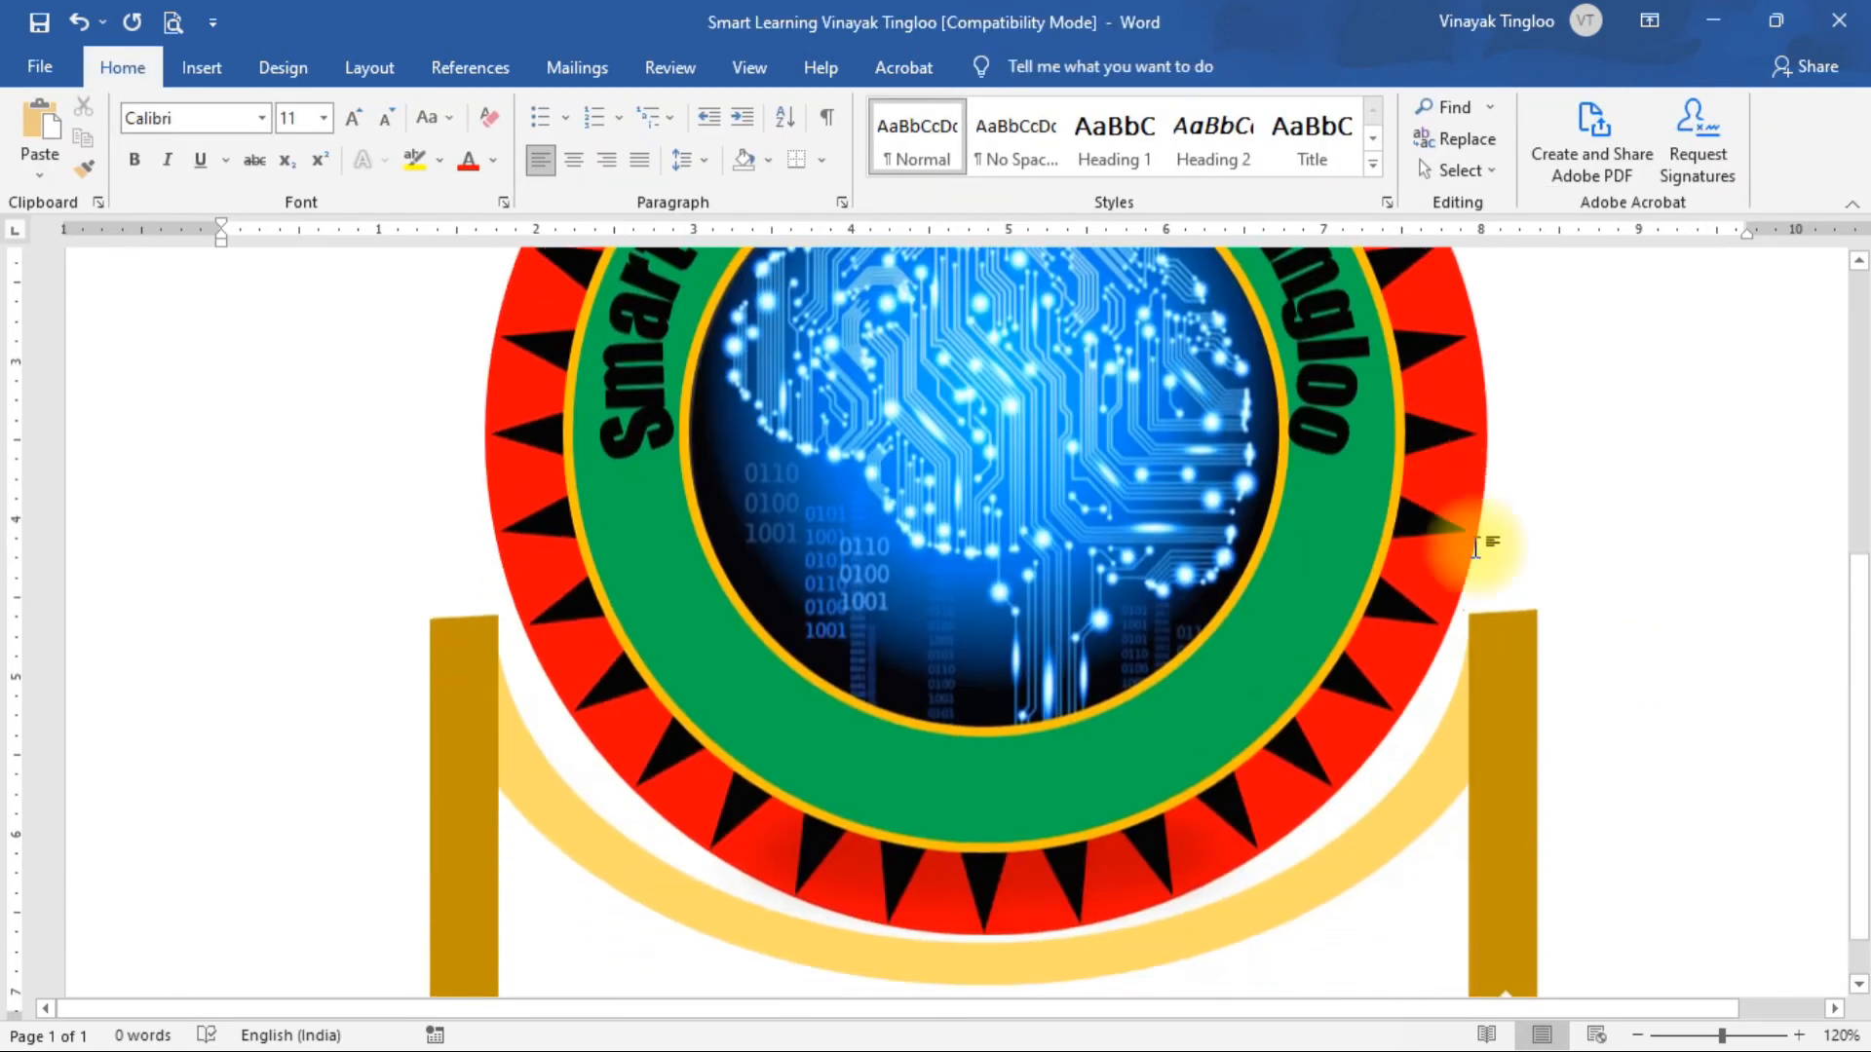
scroll(1476, 546, down, 3)
click(458, 622)
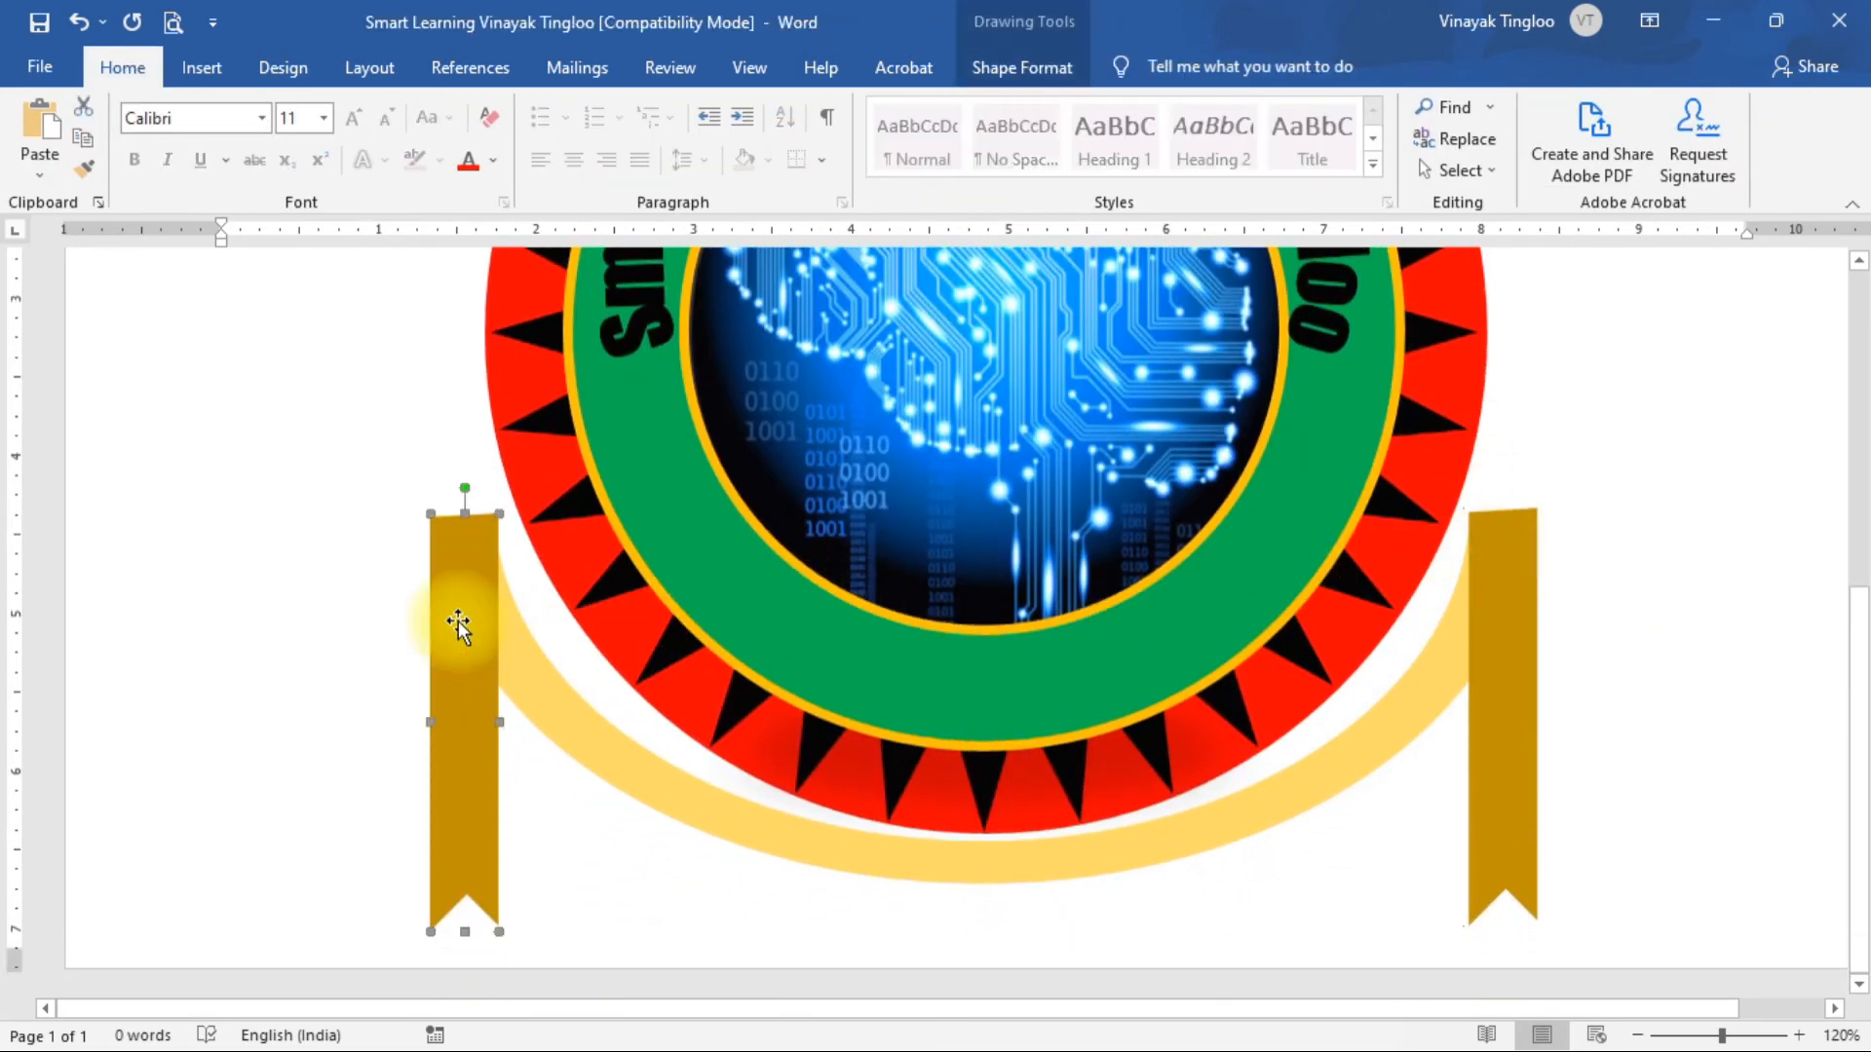
click(1004, 68)
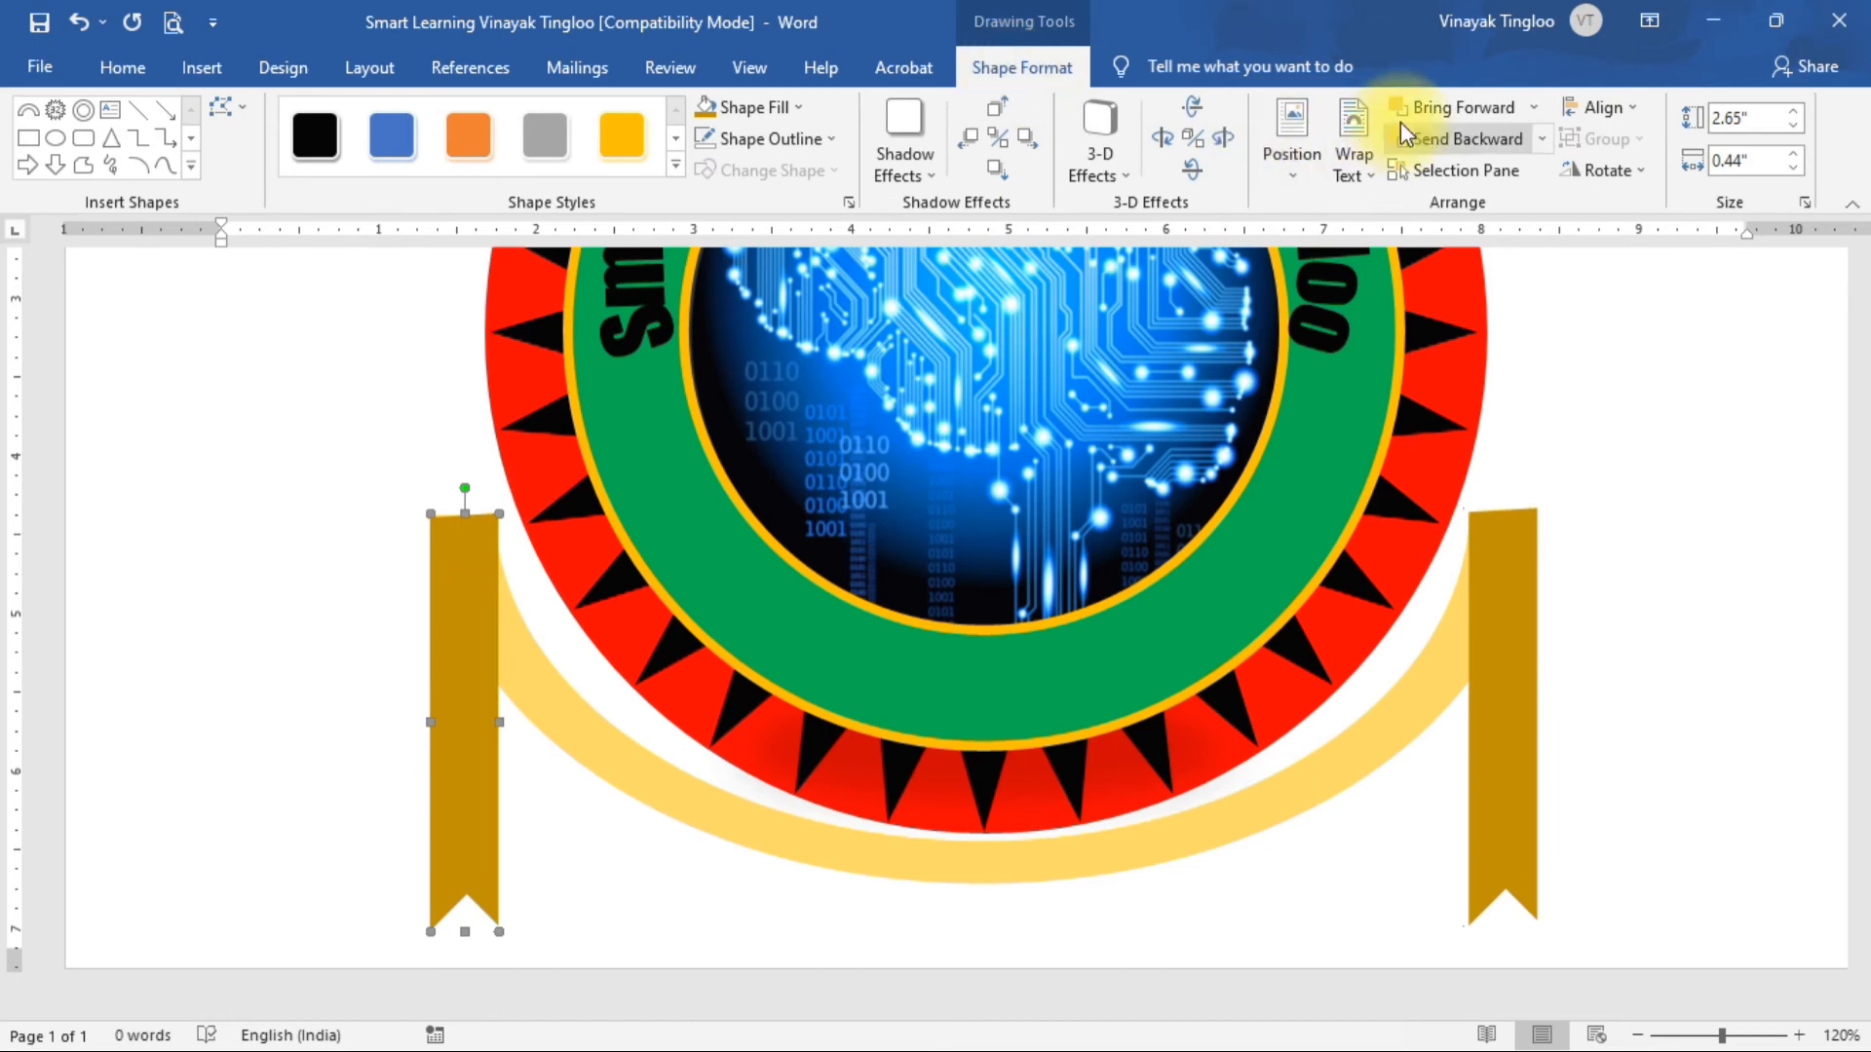
click(1441, 141)
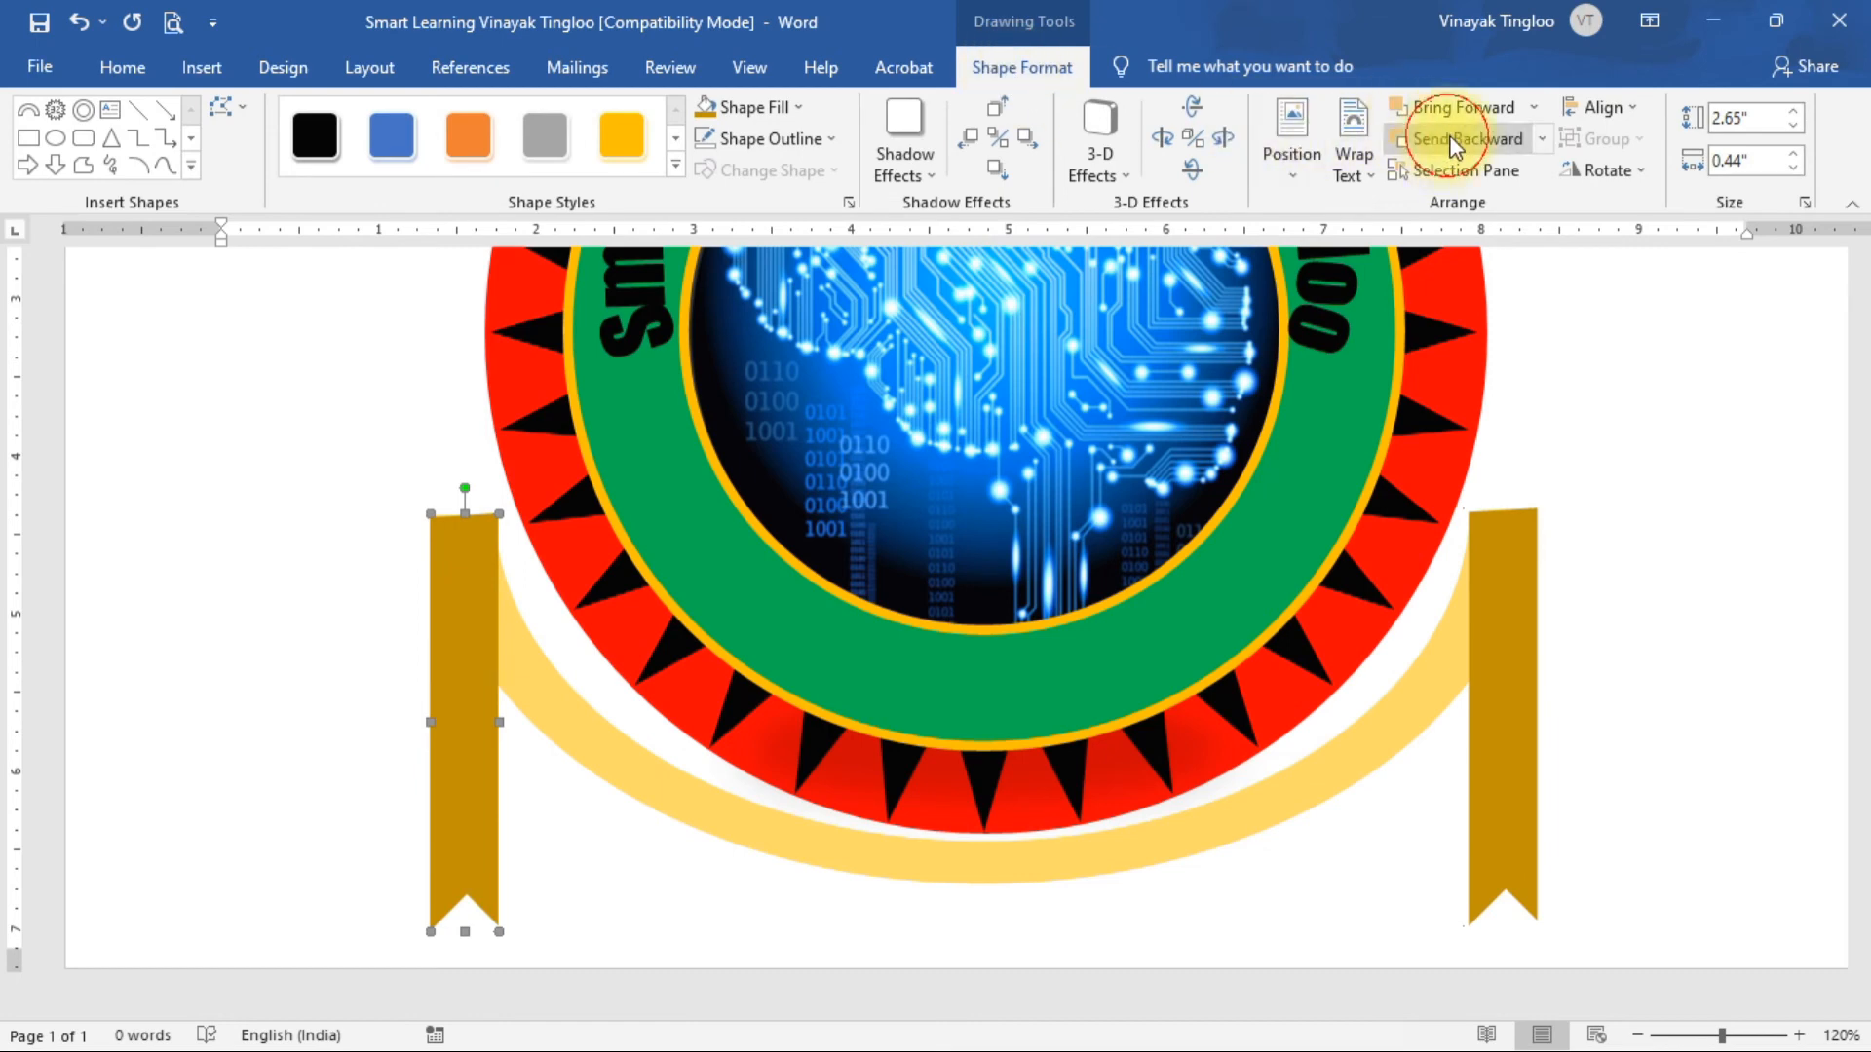
shift+click(1506, 599)
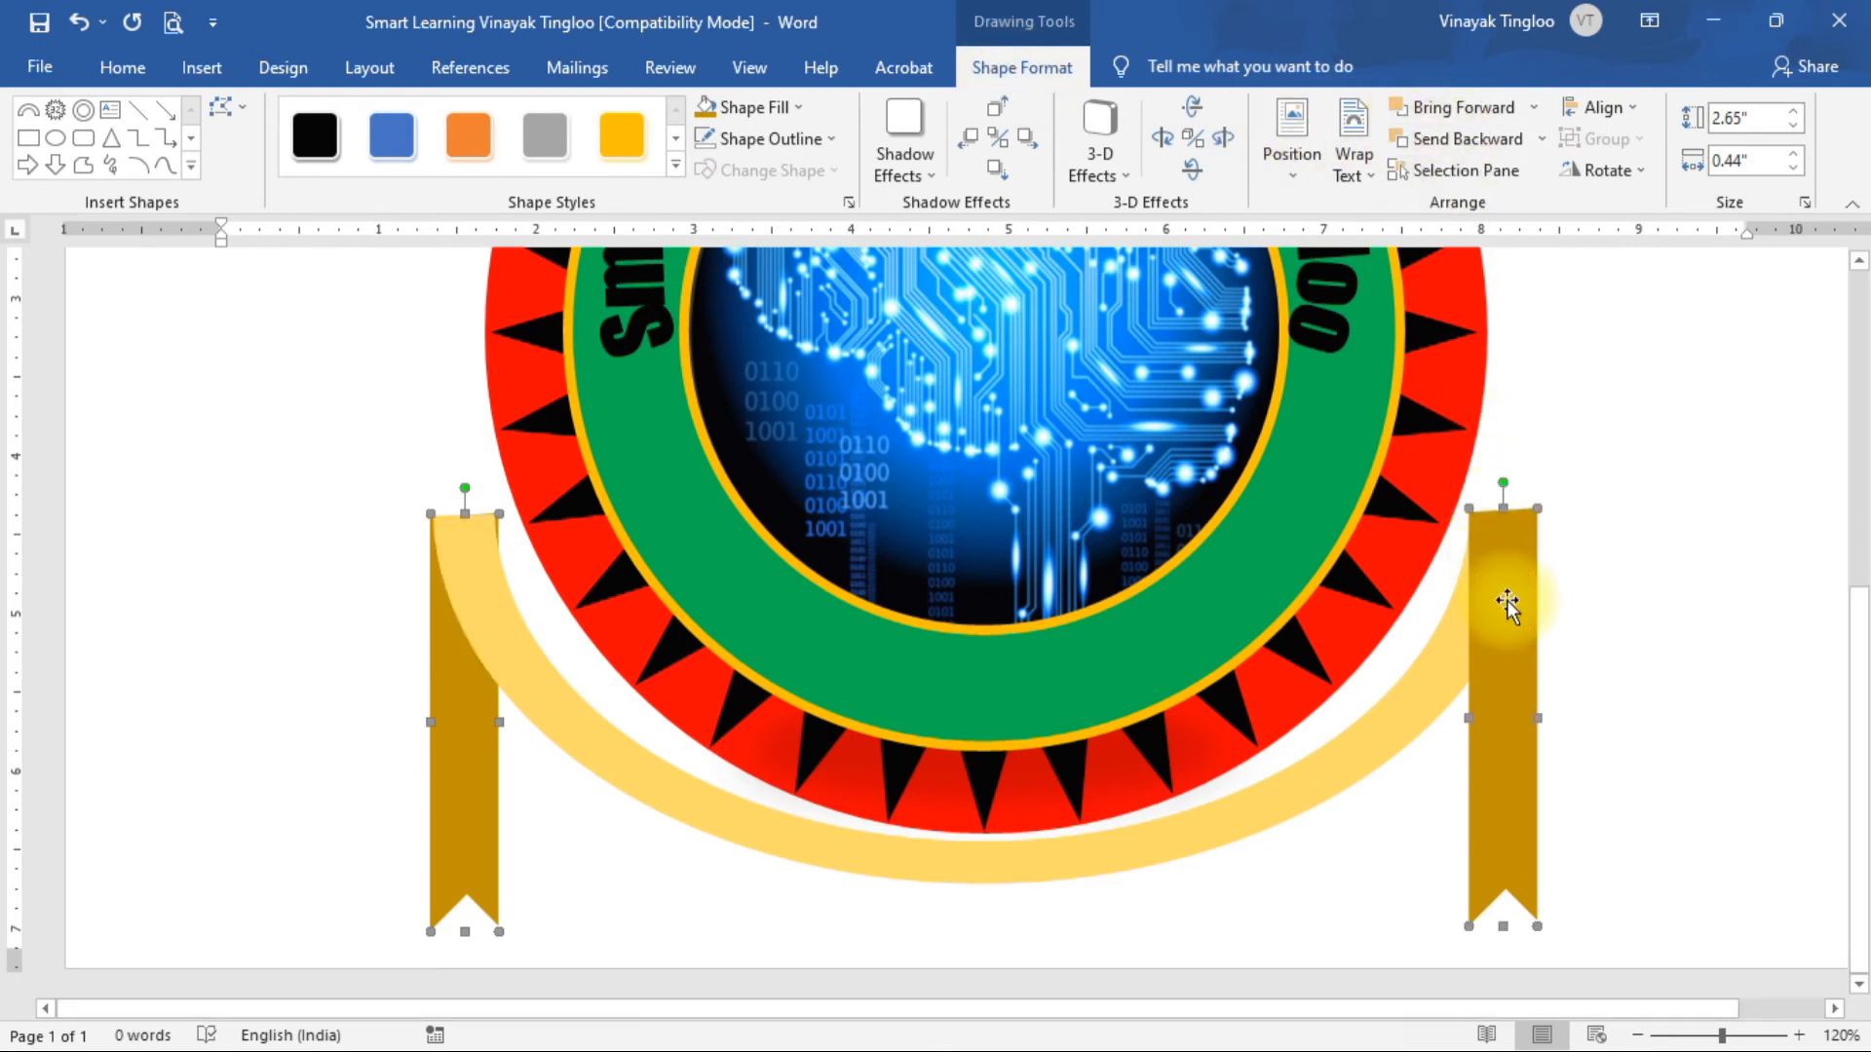
click(1461, 139)
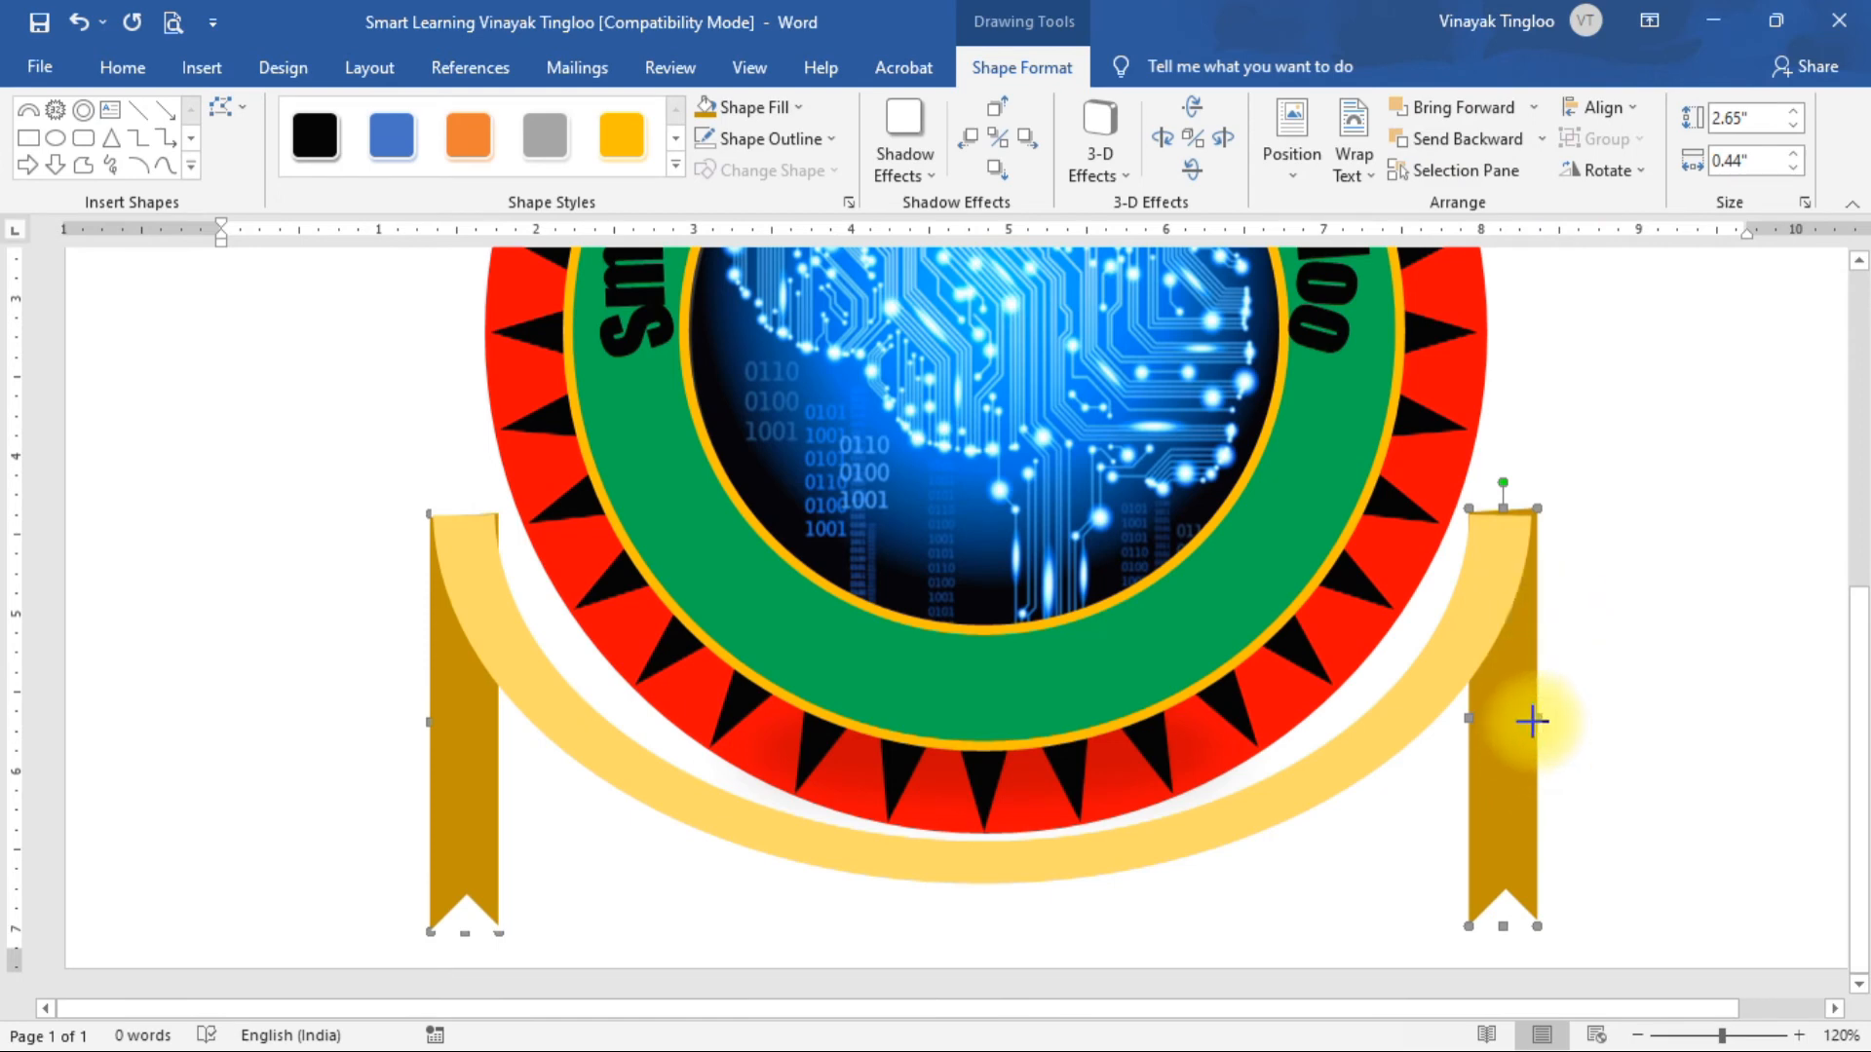
Shrink the right ribbon to about 2.62" by 0.4" so its edges align with the arc's right end.
drag(1529, 722, 1531, 719)
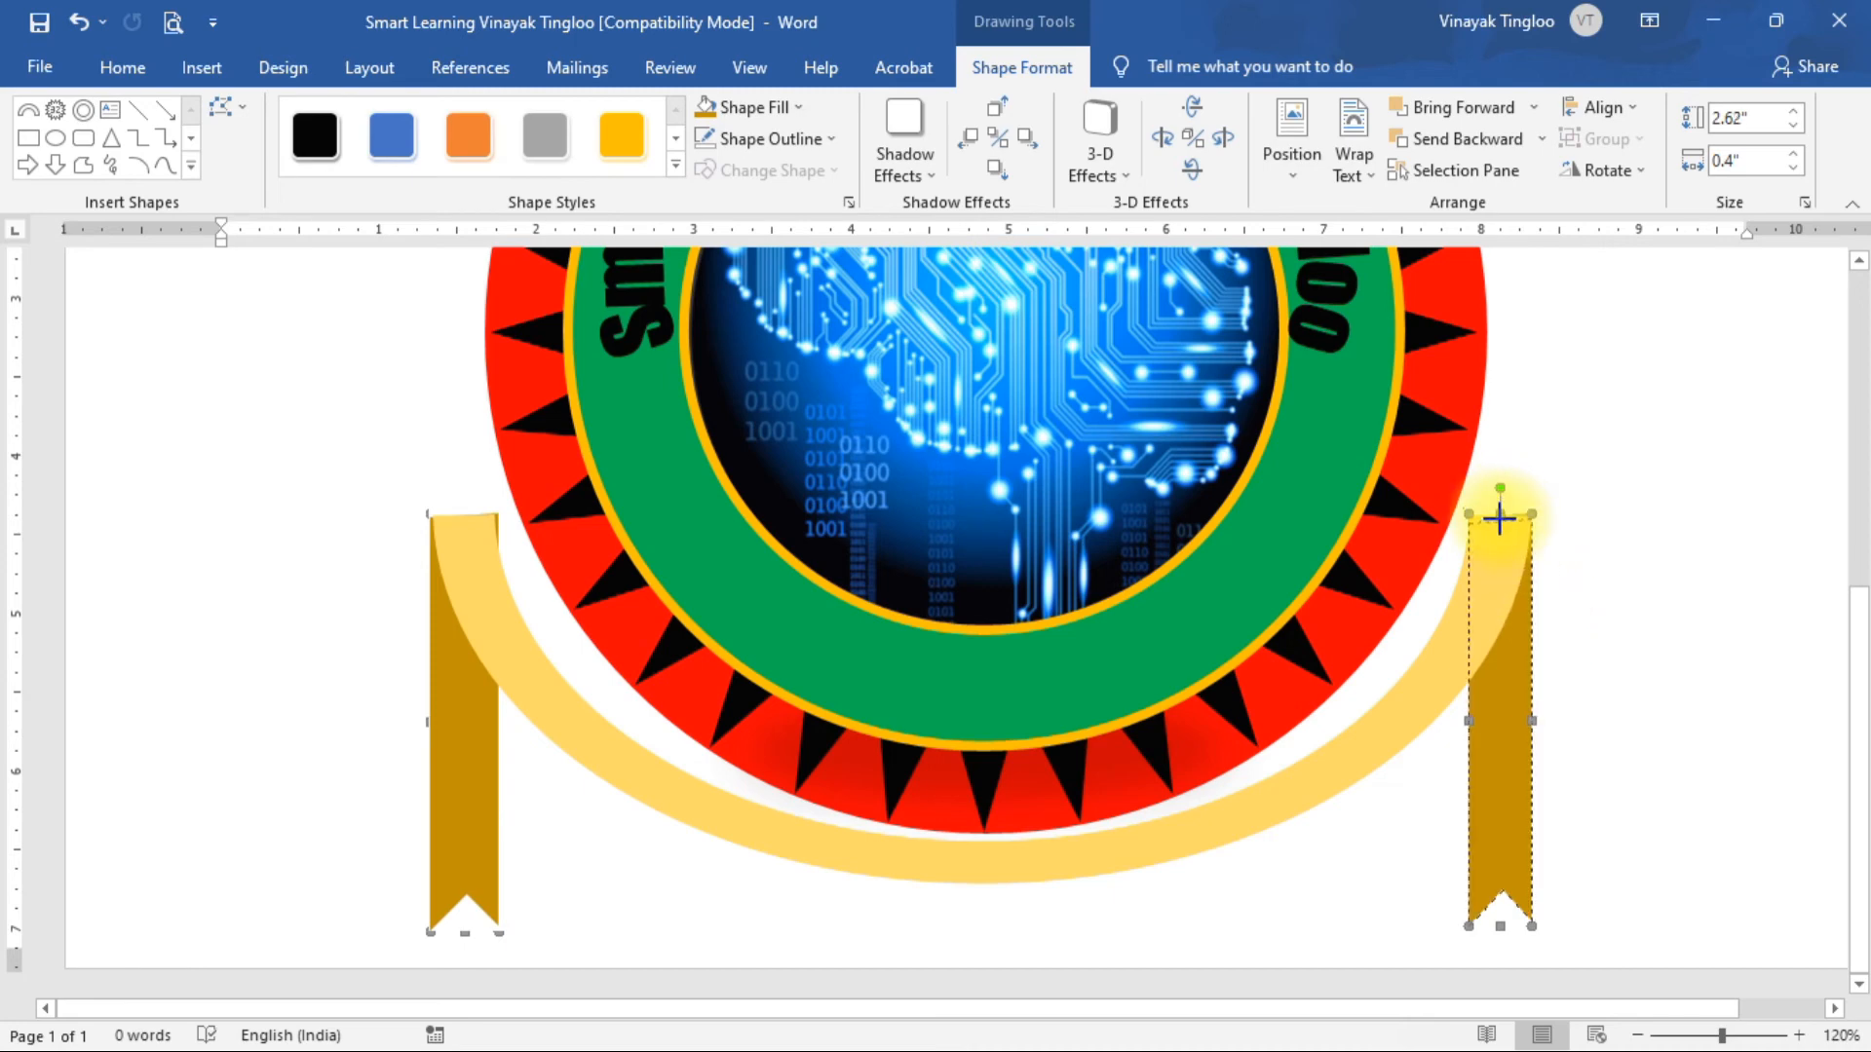
scroll(1607, 610, up, 5)
click(1666, 668)
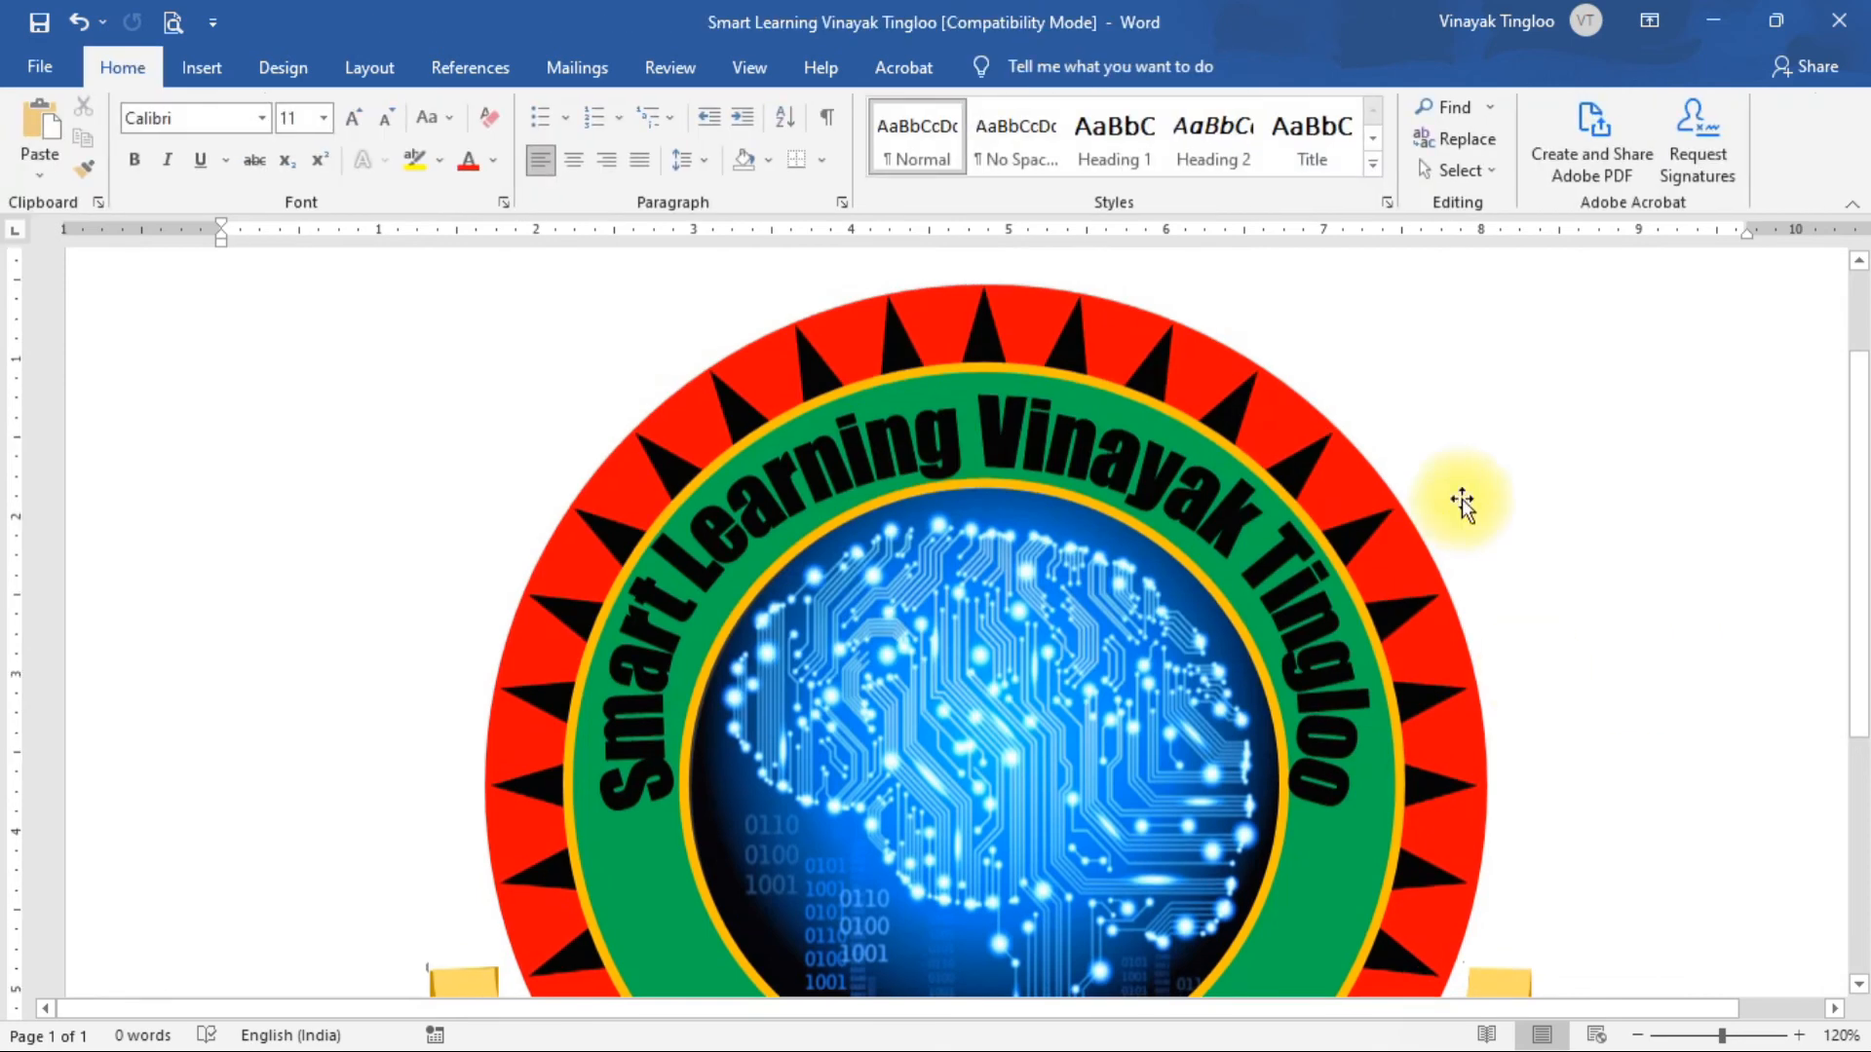
Shift the left ribbon slightly and narrow it from its outer edge to match the arc's left end.
scroll(1461, 499, down, 5)
click(468, 750)
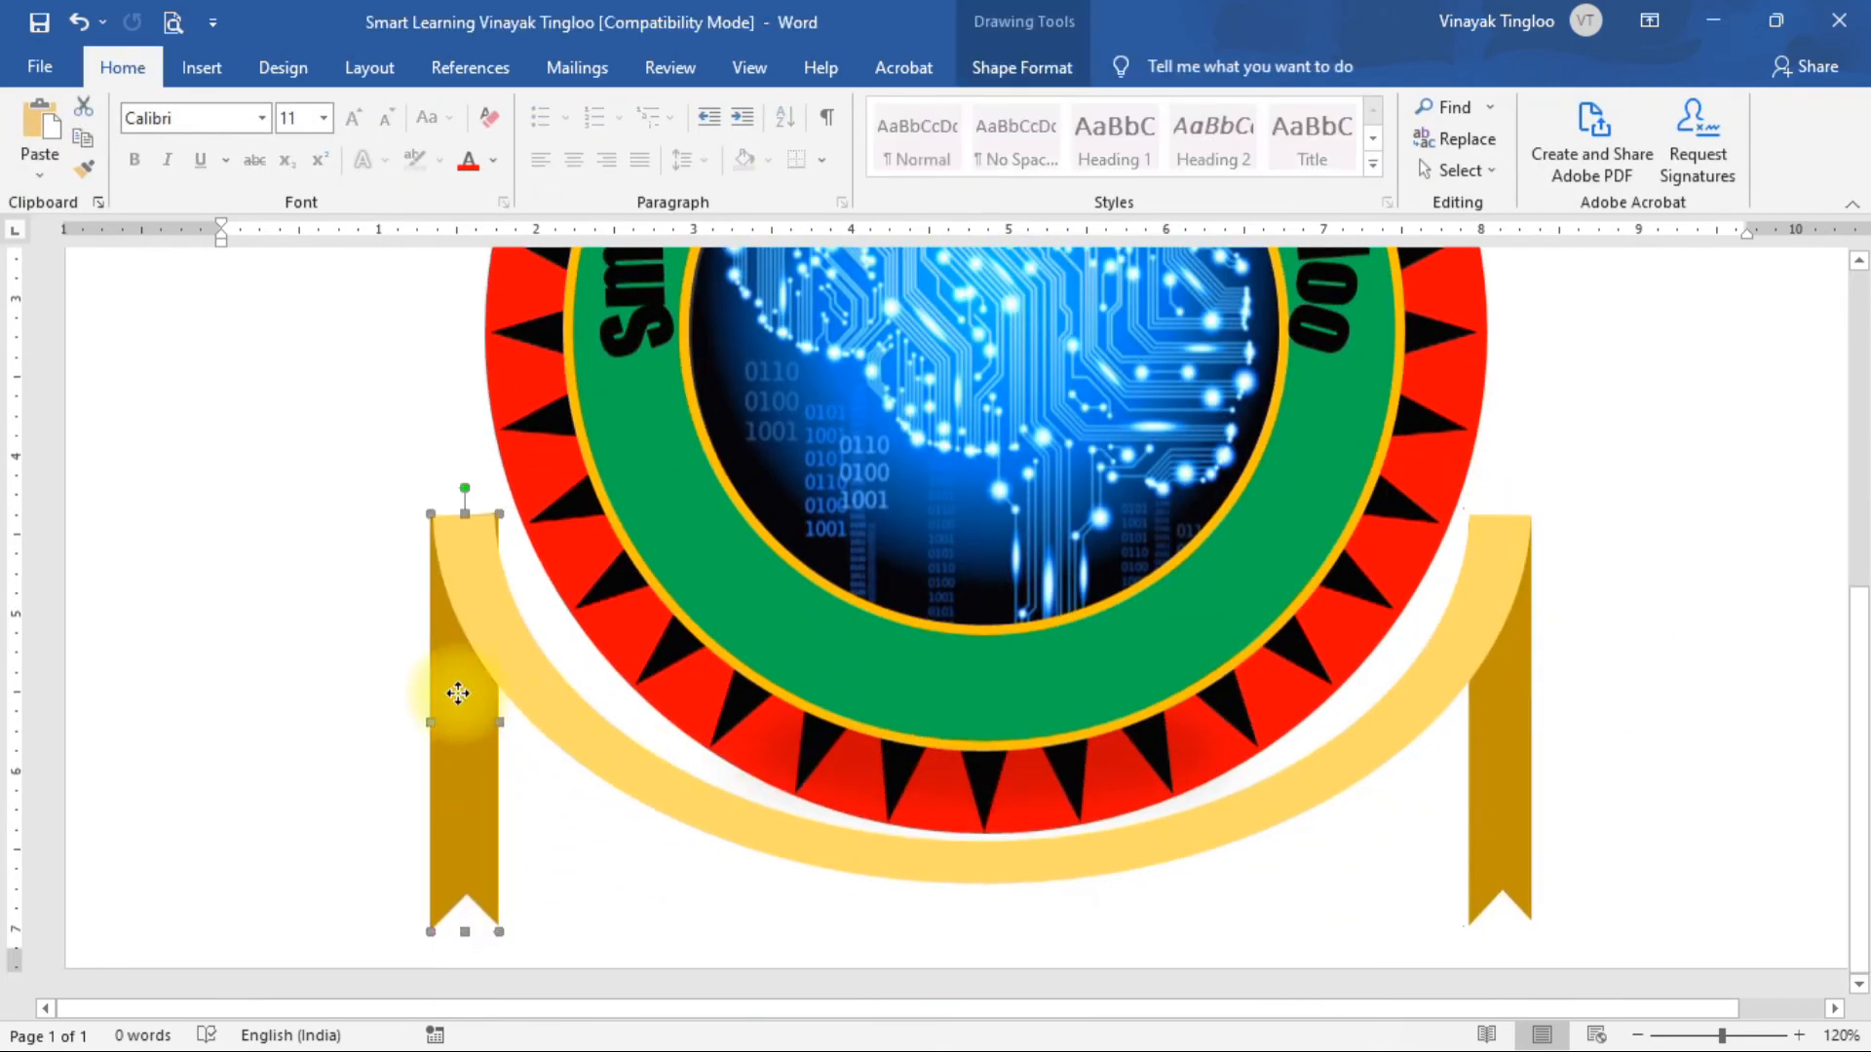
drag(457, 693, 459, 701)
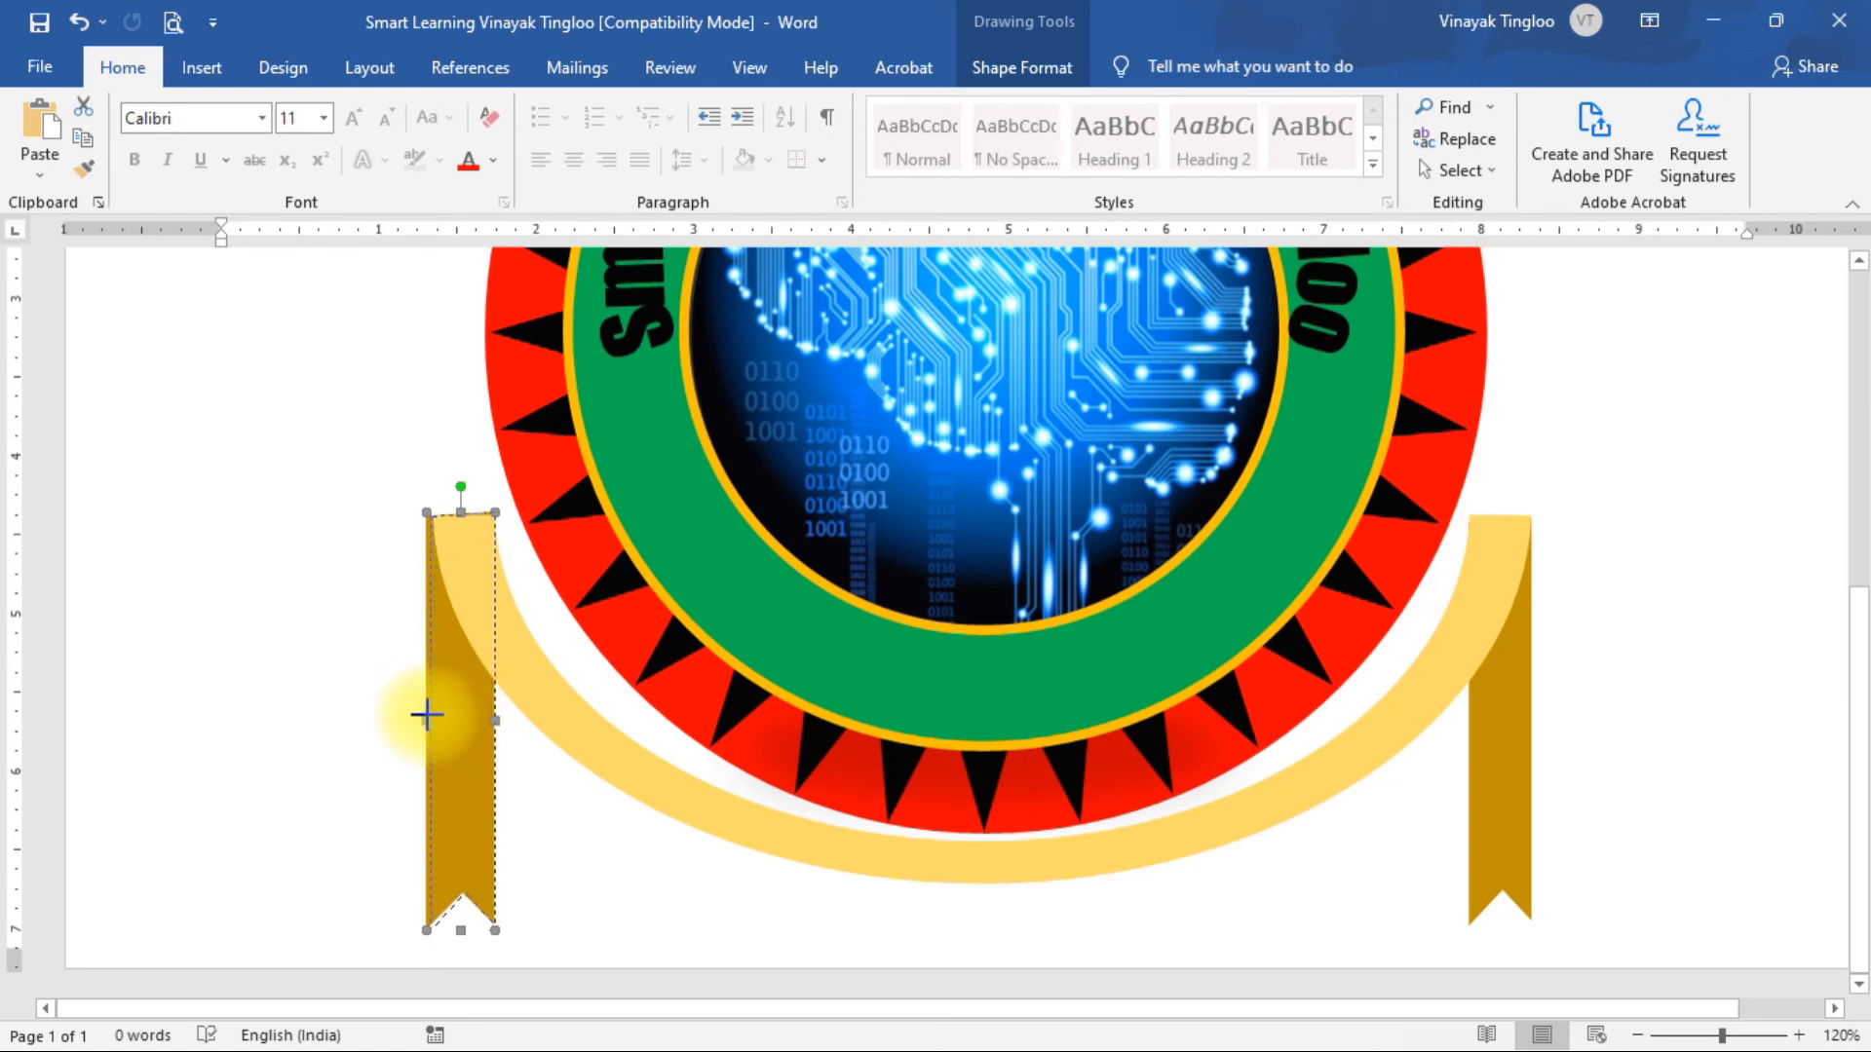
drag(429, 714, 434, 719)
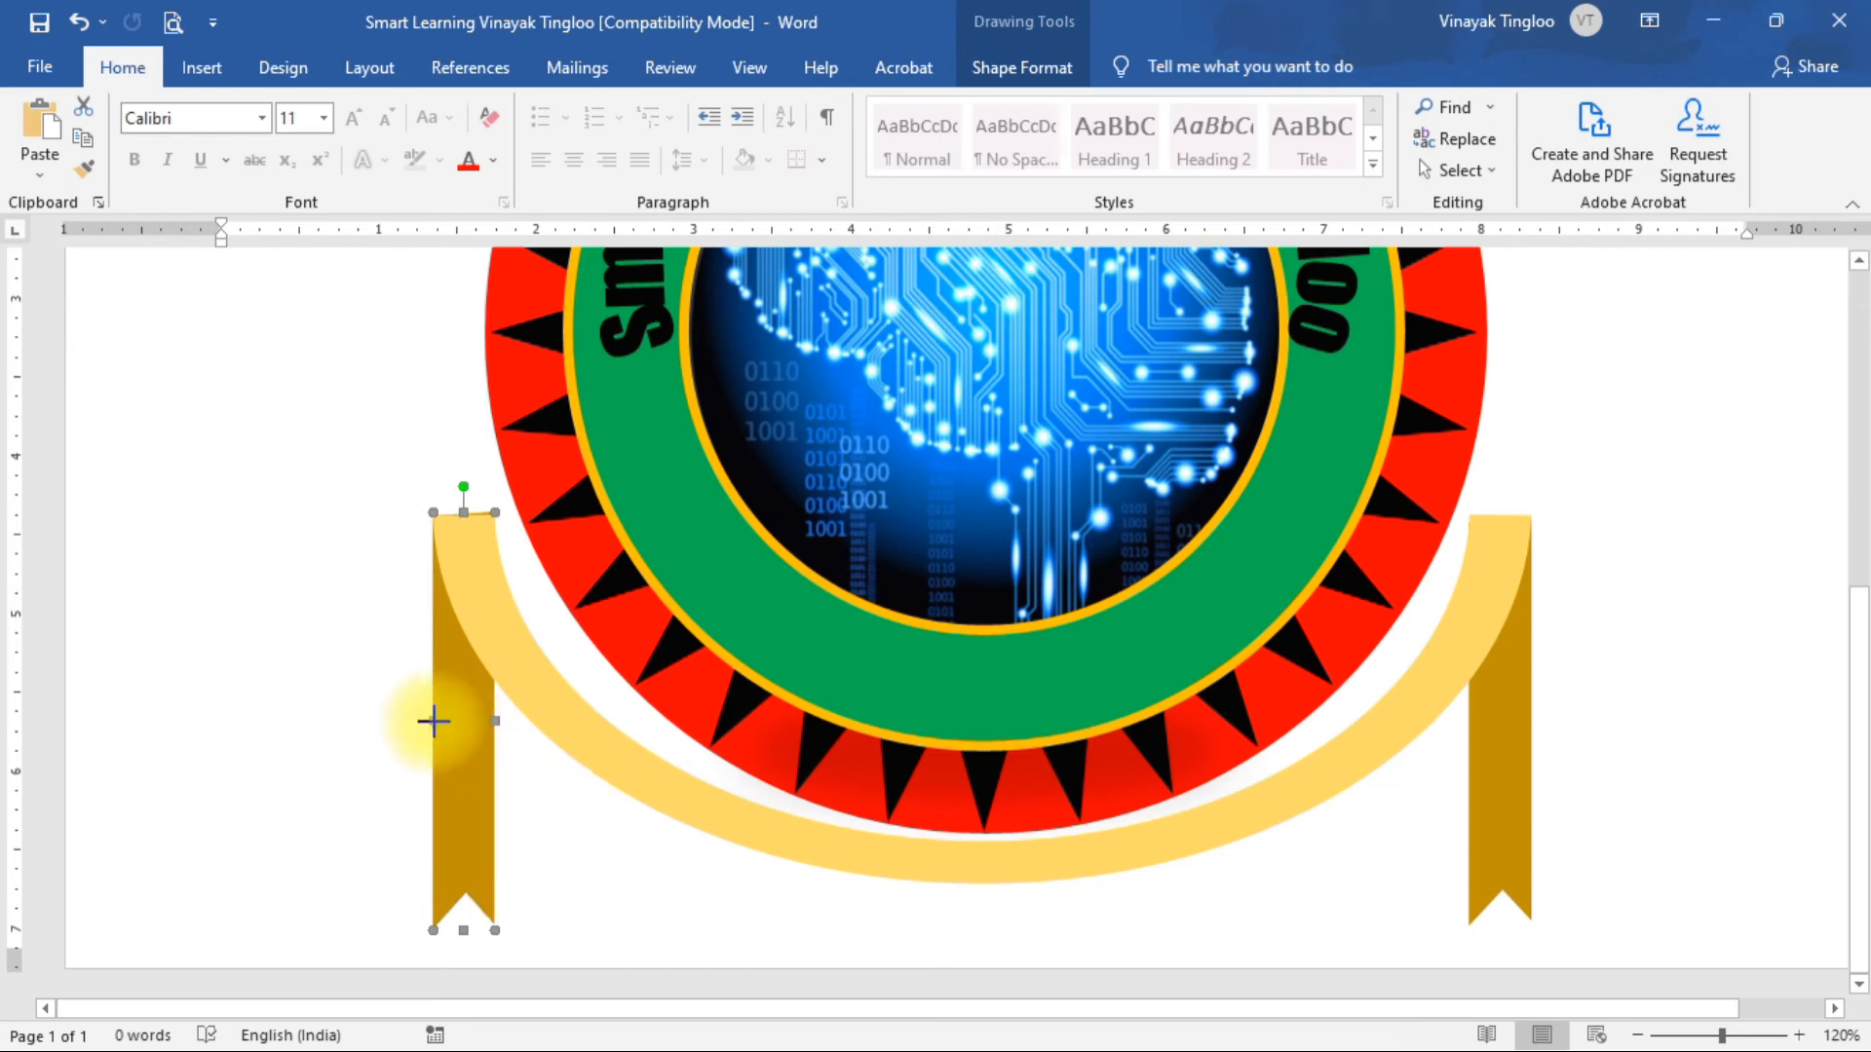
click(574, 811)
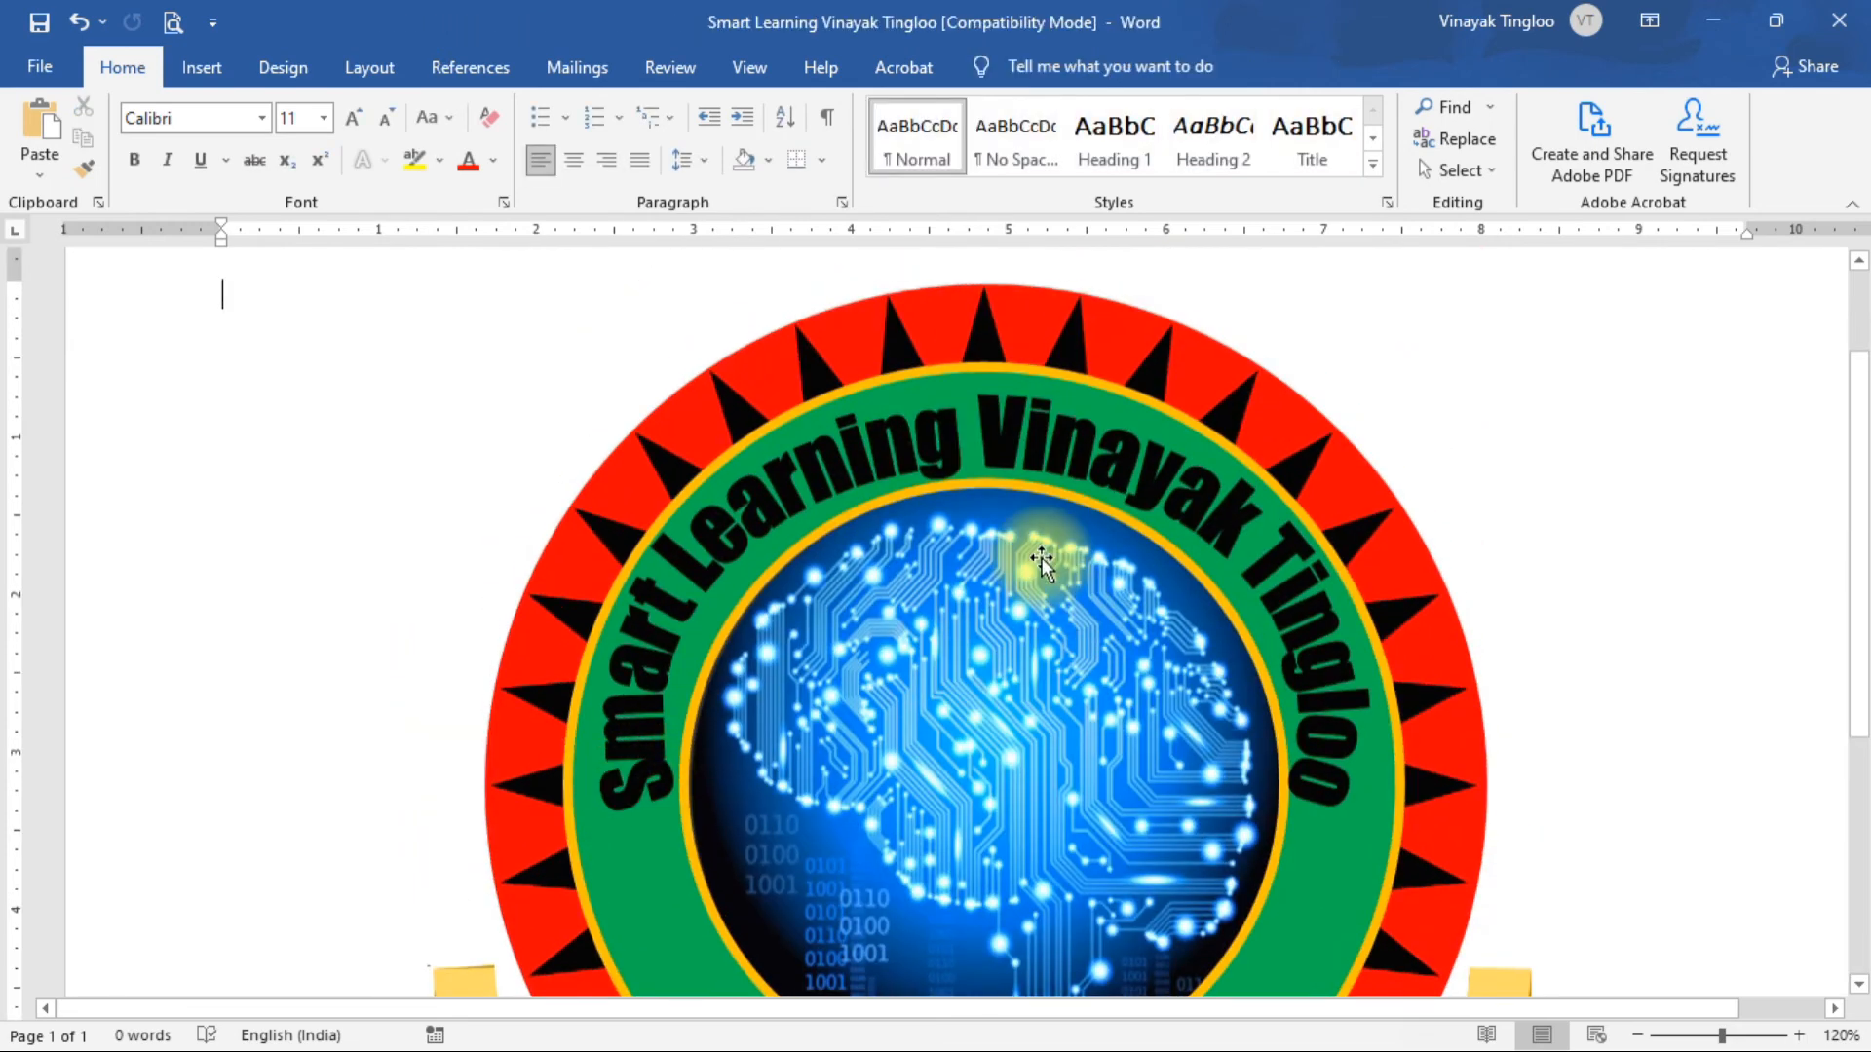
scroll(1041, 557, down, 3)
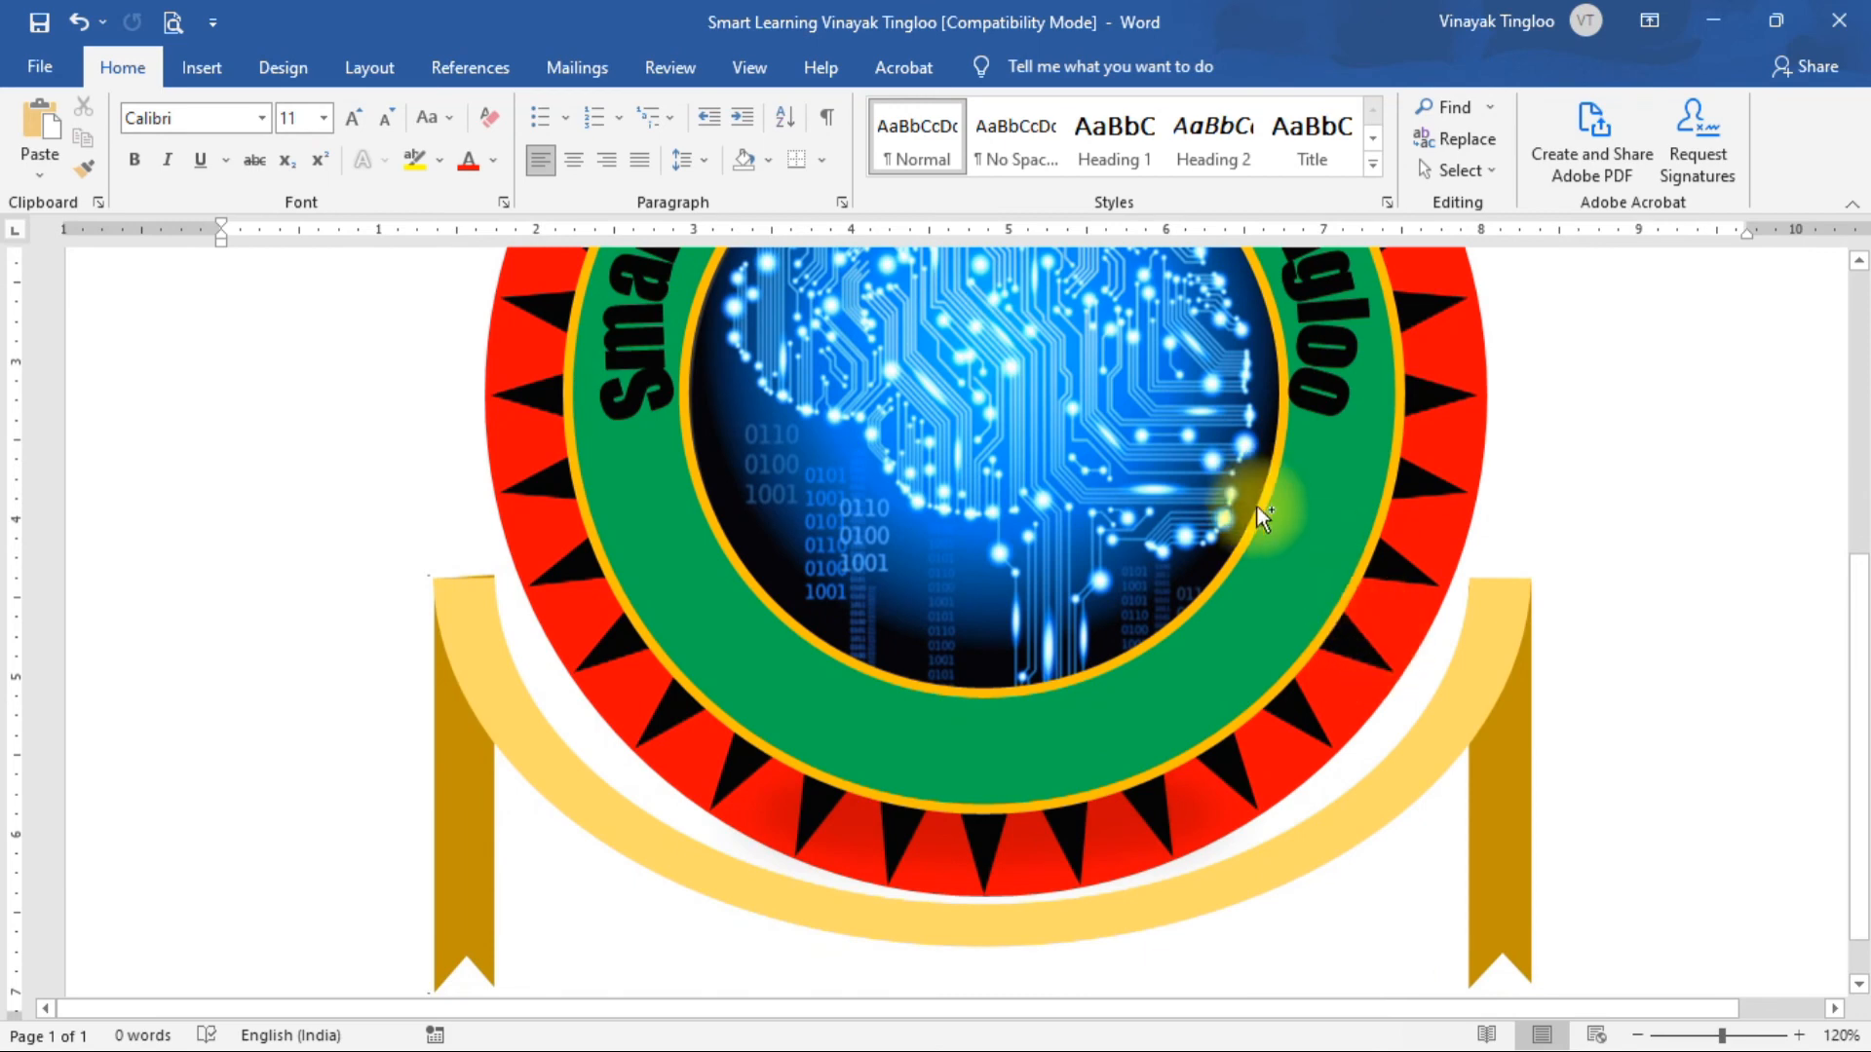
ctrl+scroll(1257, 506, down, 9)
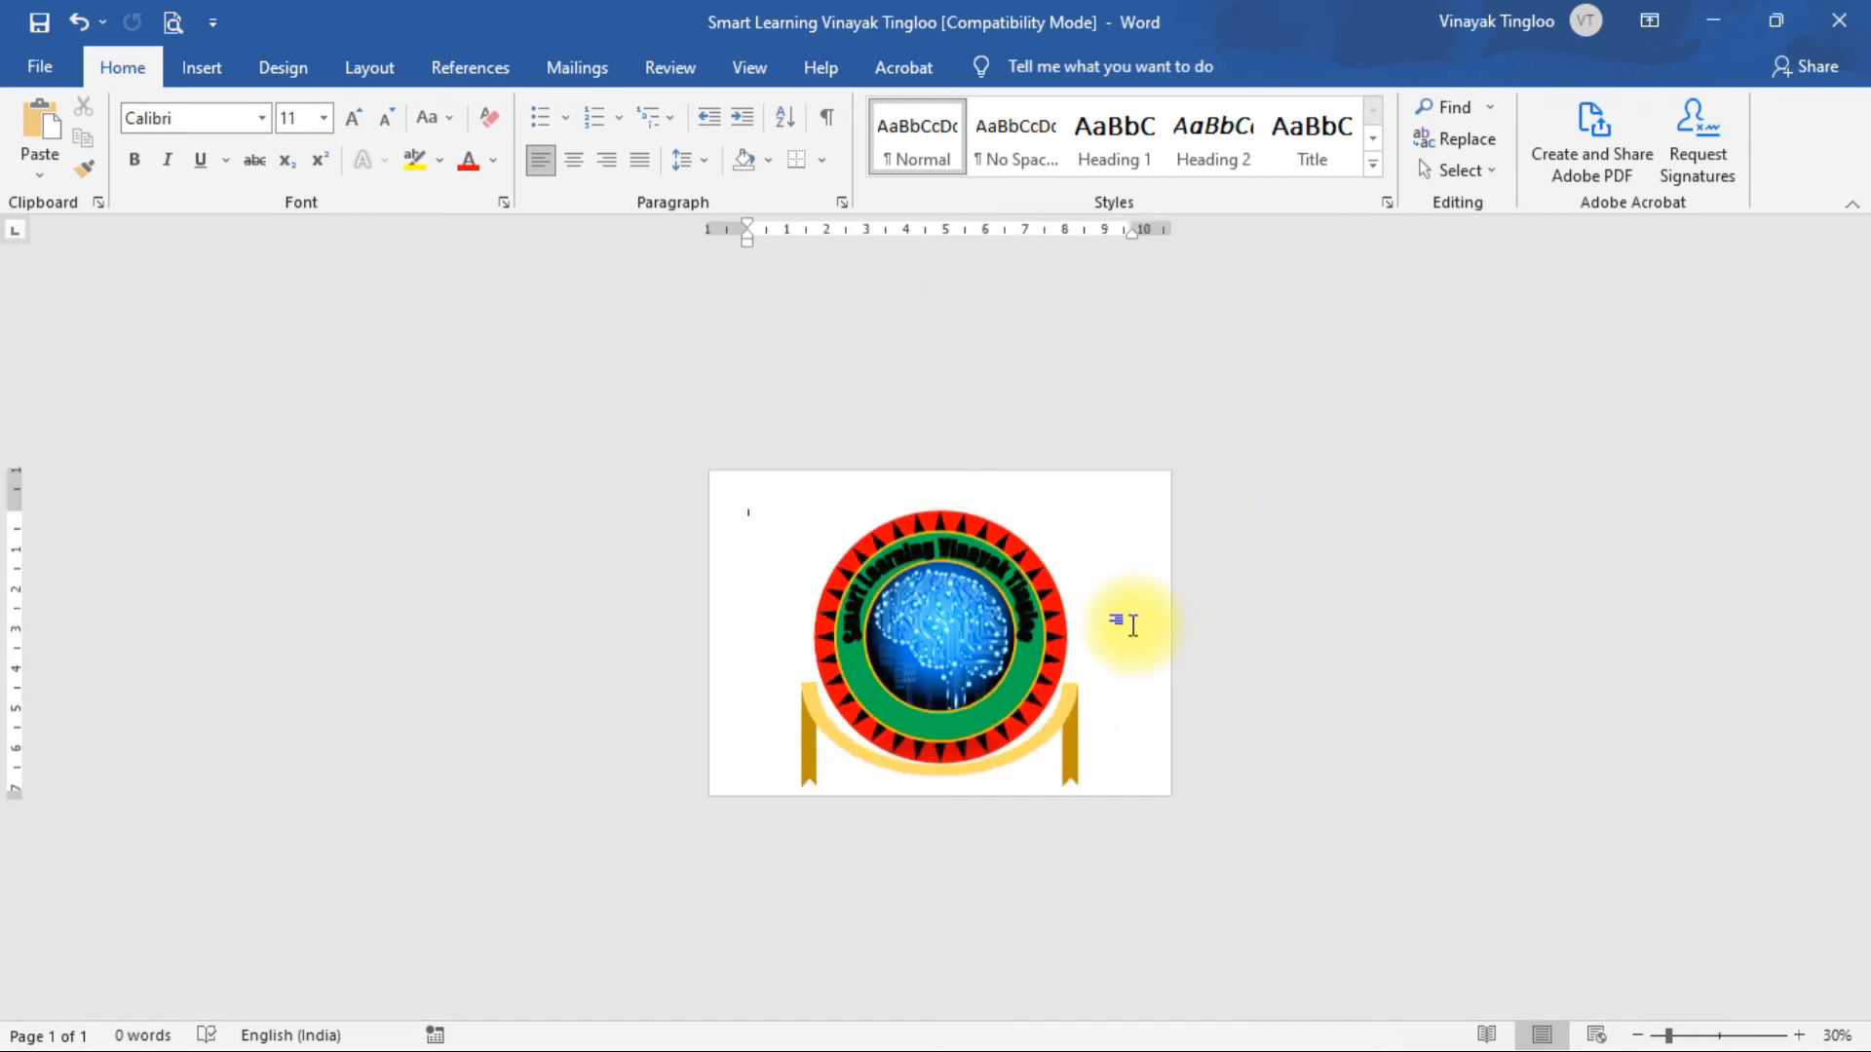
ctrl+scroll(1121, 589, up, 4)
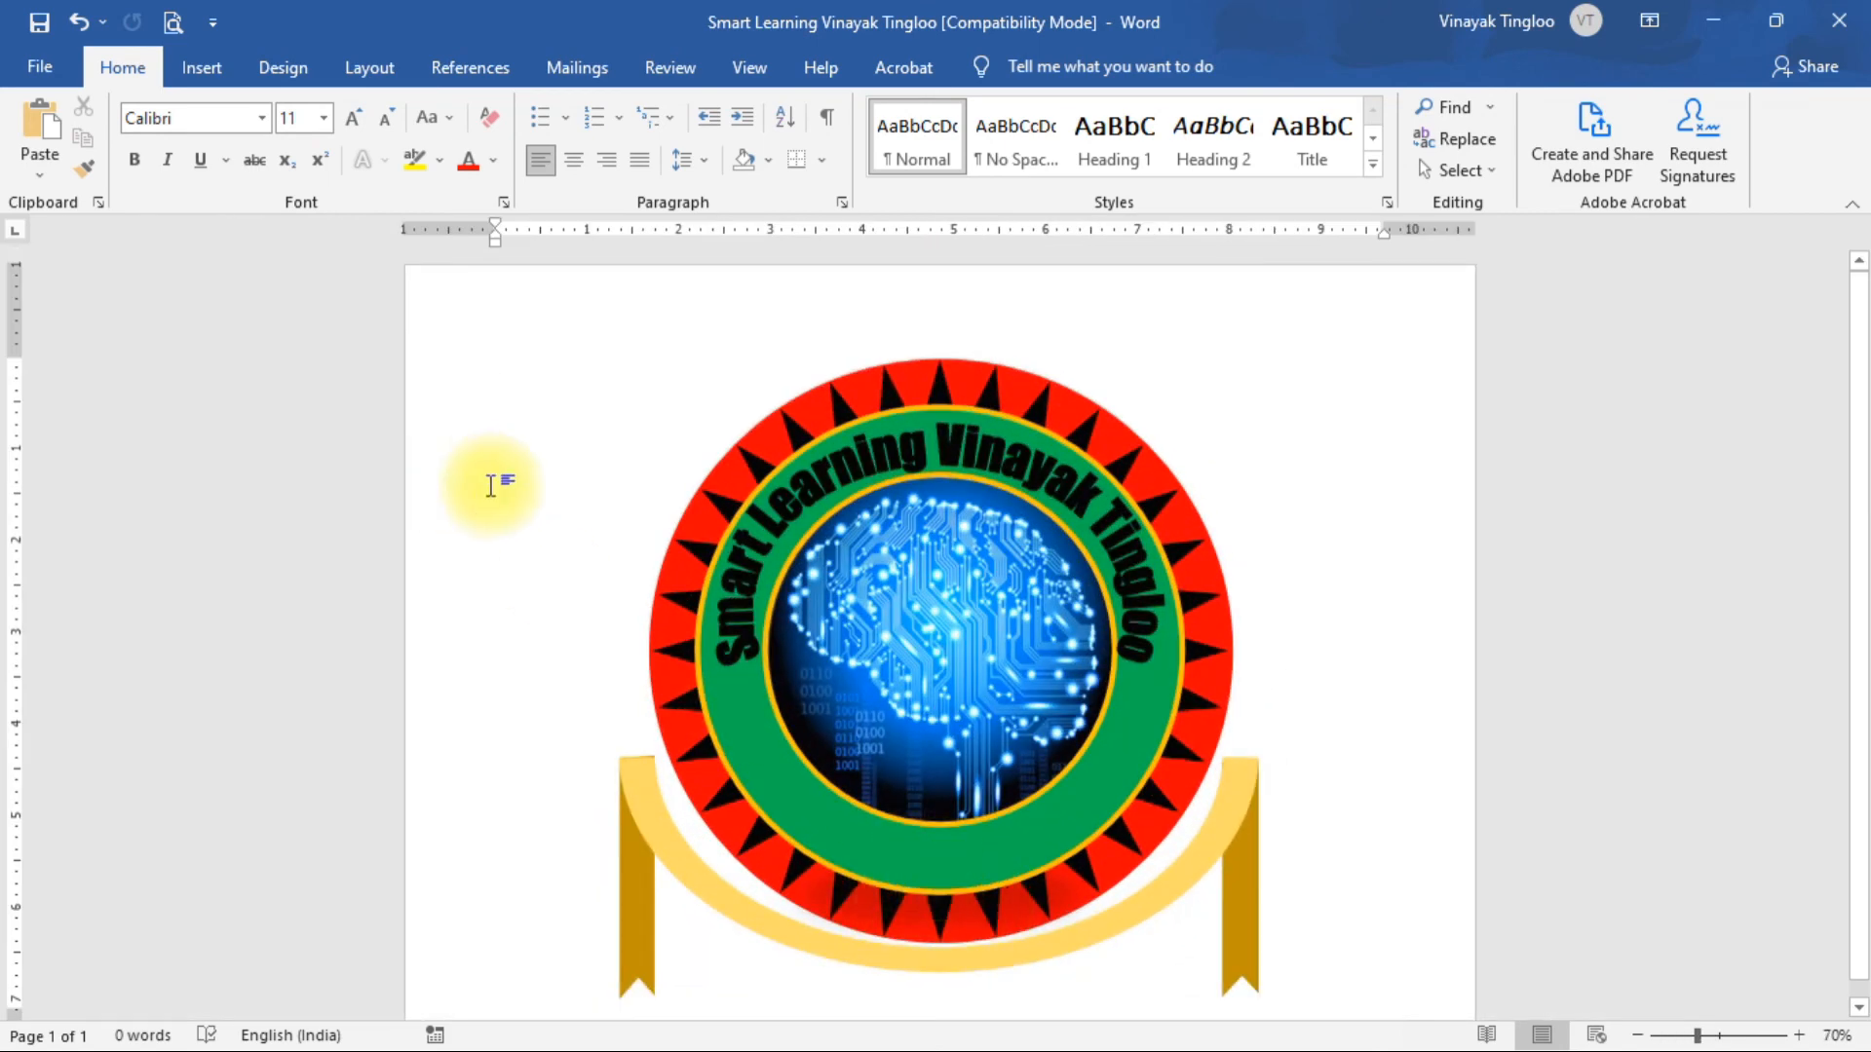
Insert an upward-folded ribbon banner about 6.55" wide and 3.29" high over the upper left of the emblem.
click(228, 75)
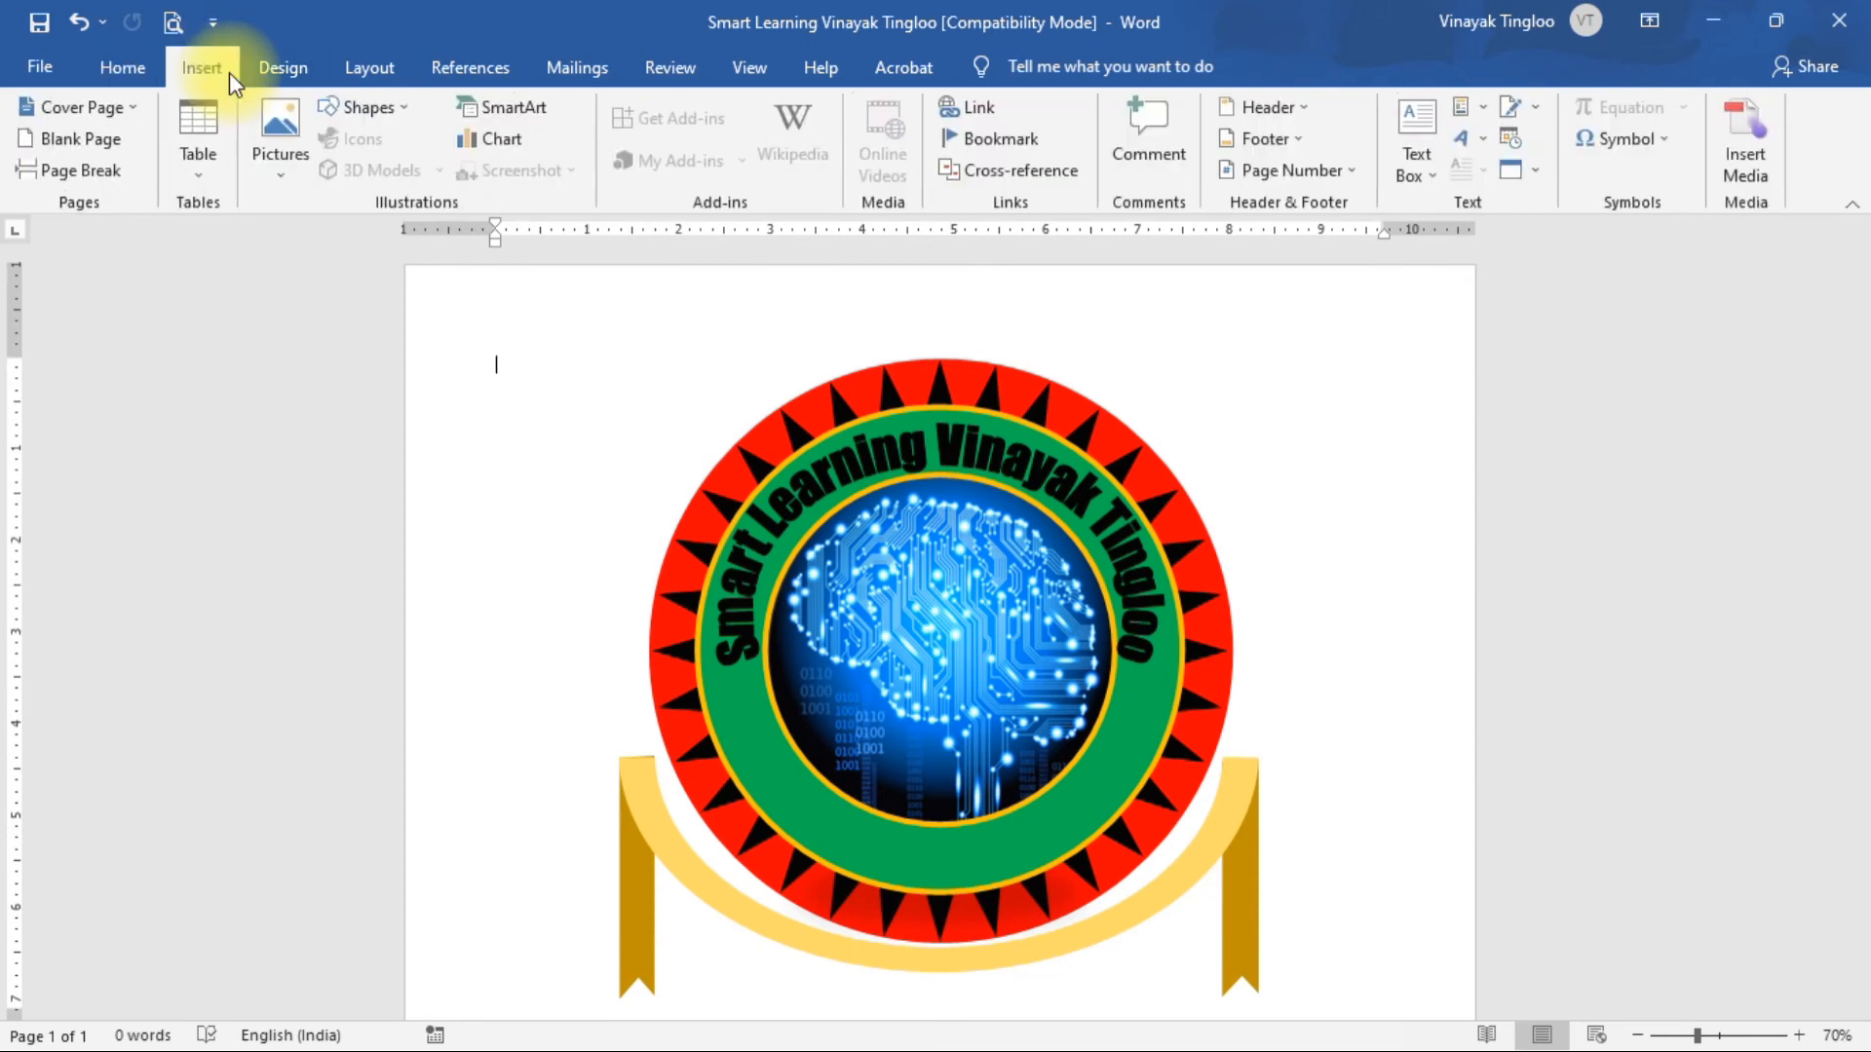
click(370, 109)
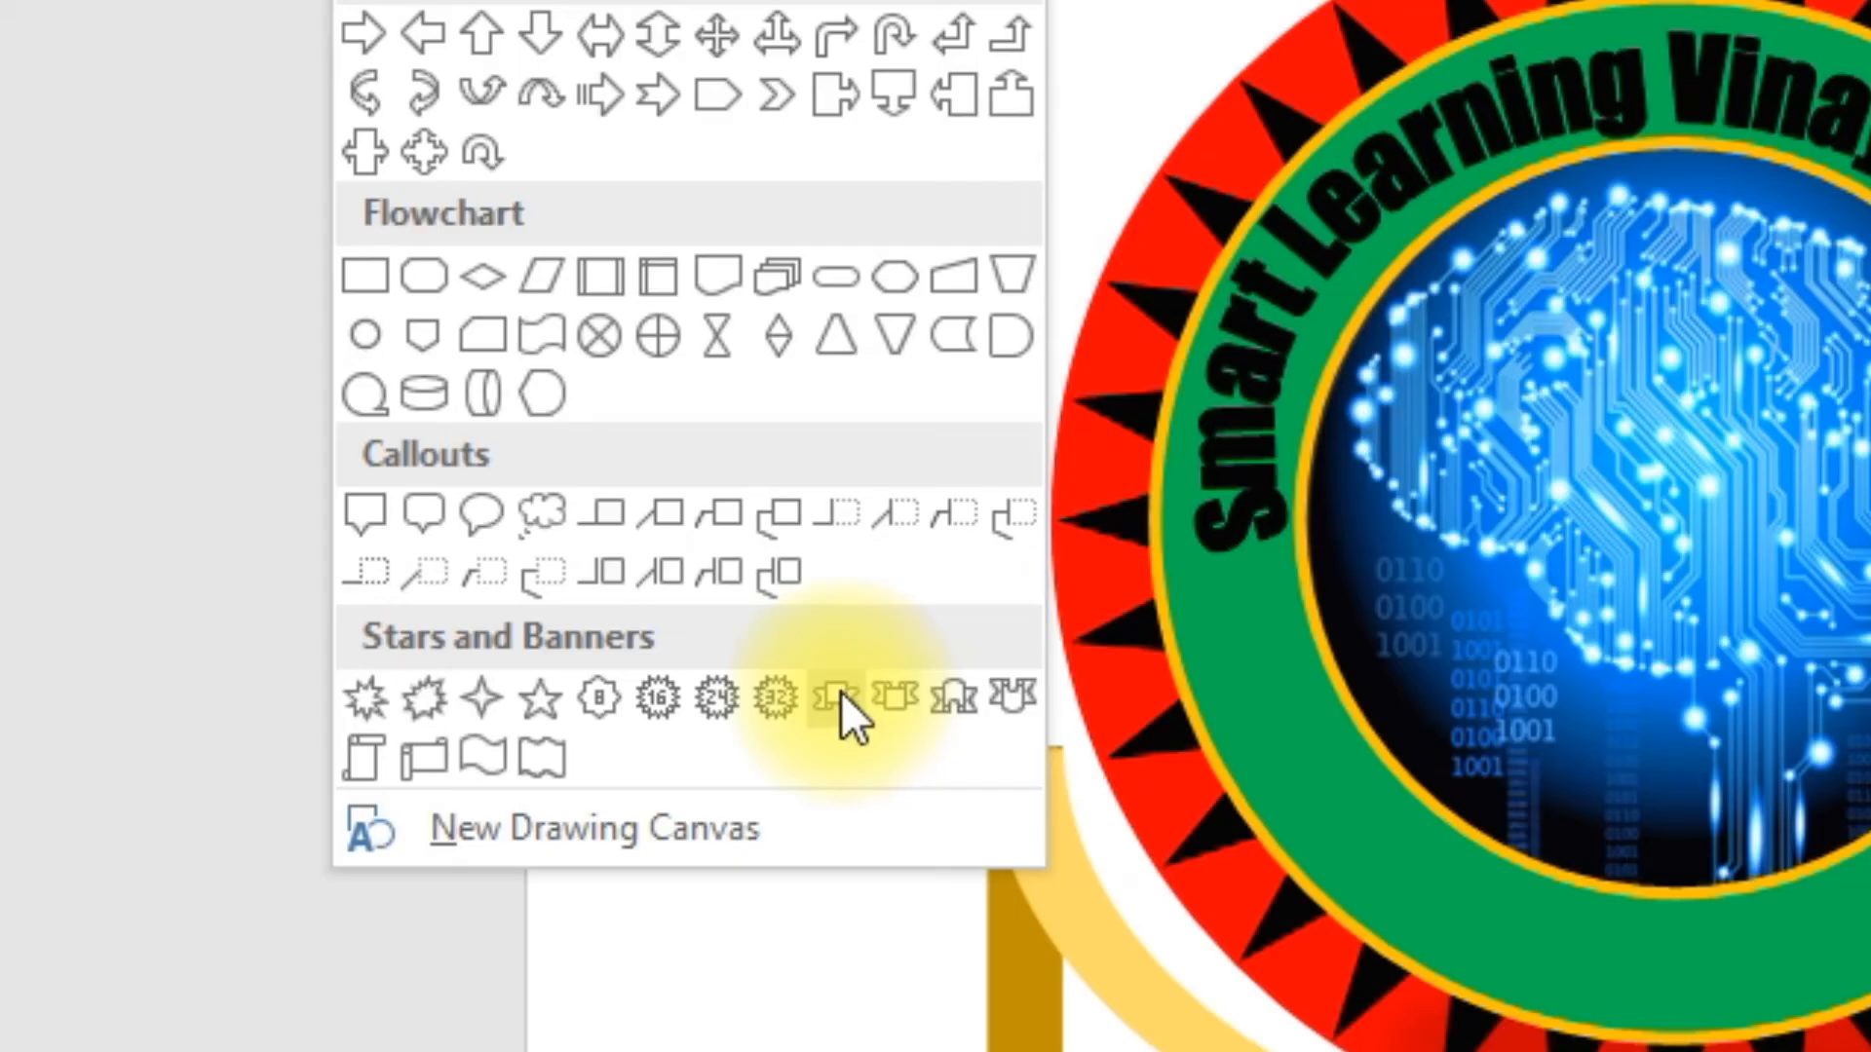
click(548, 733)
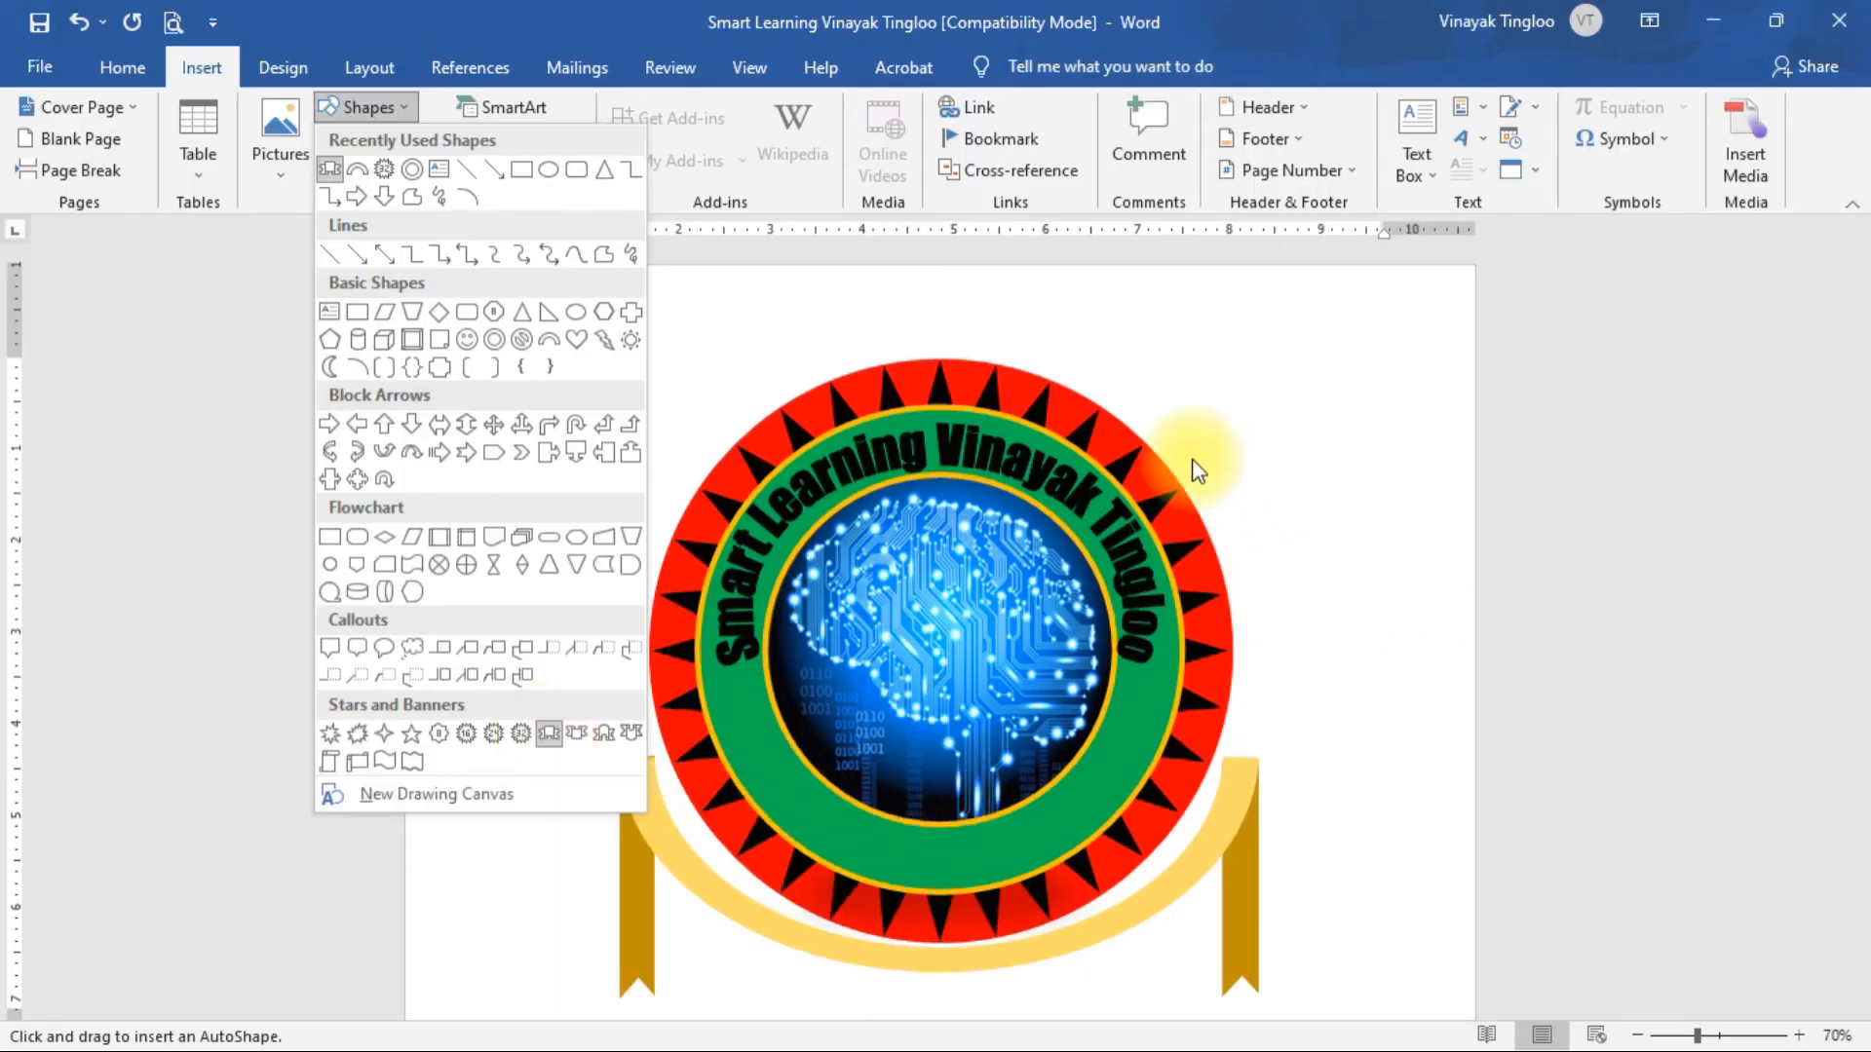
click(552, 738)
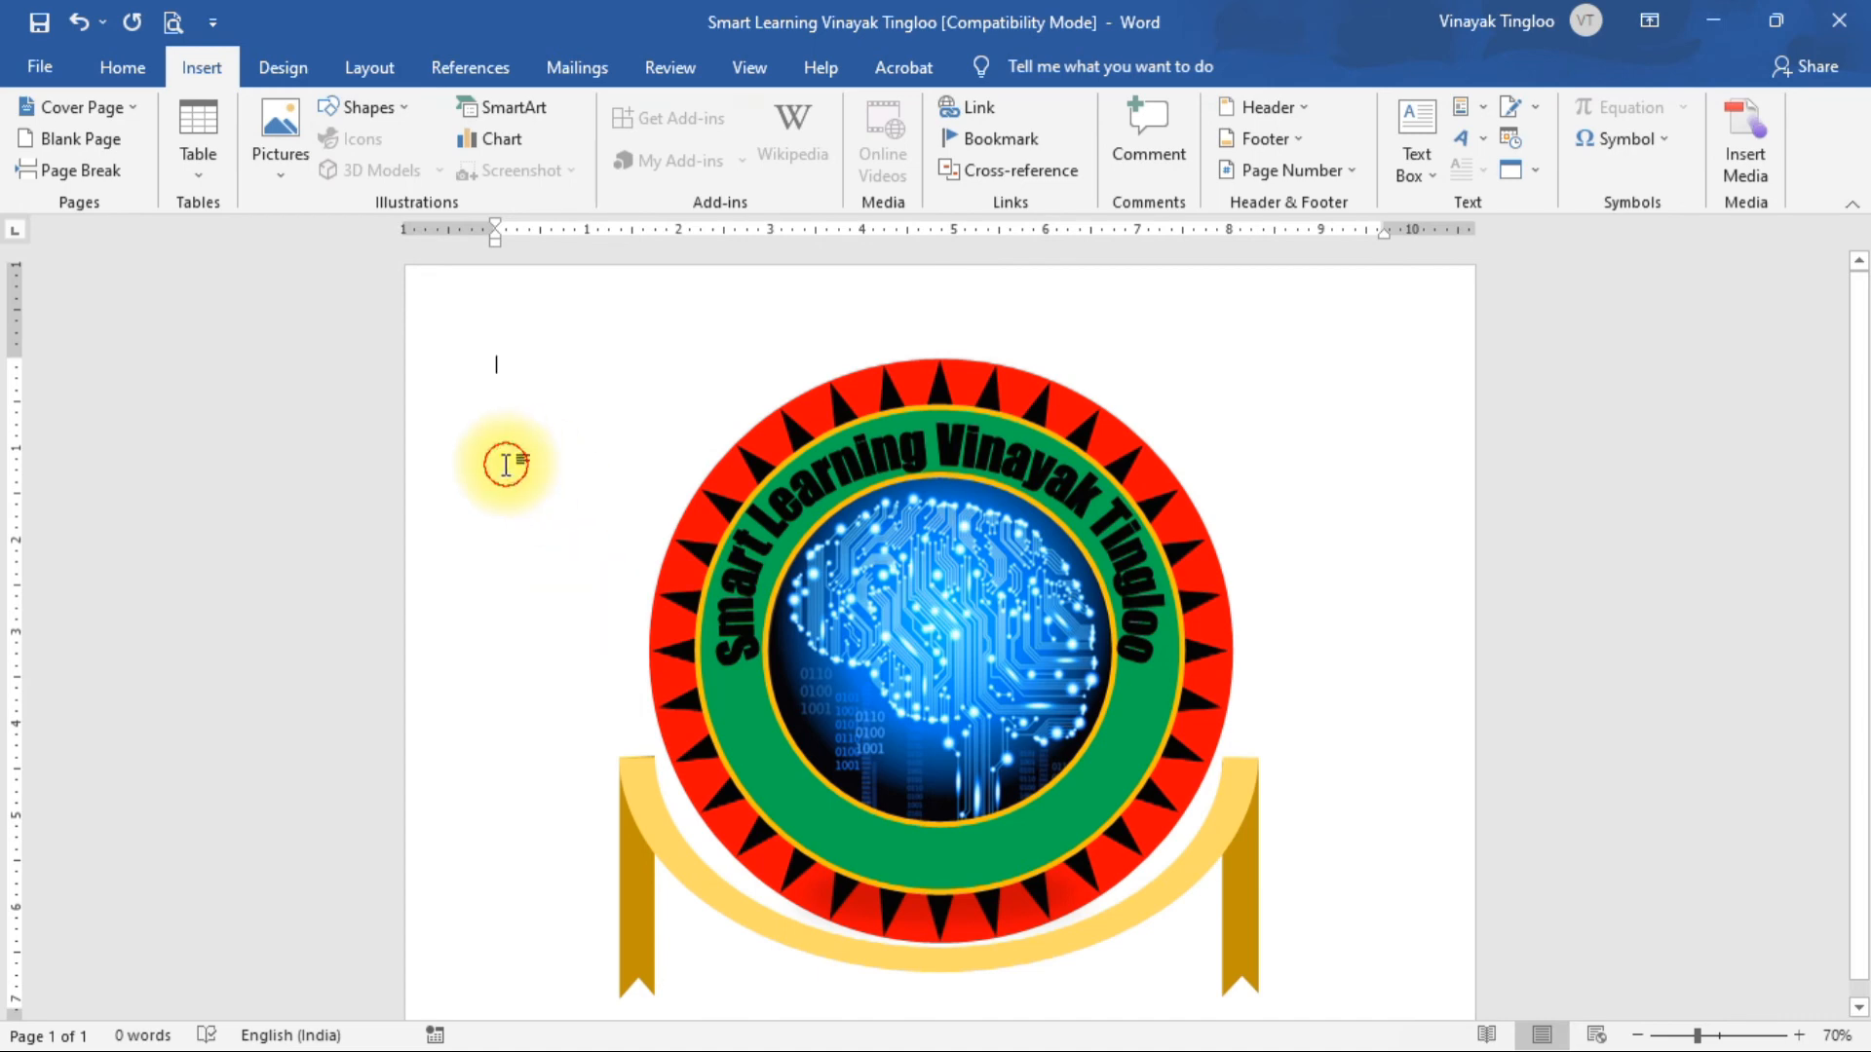
click(375, 113)
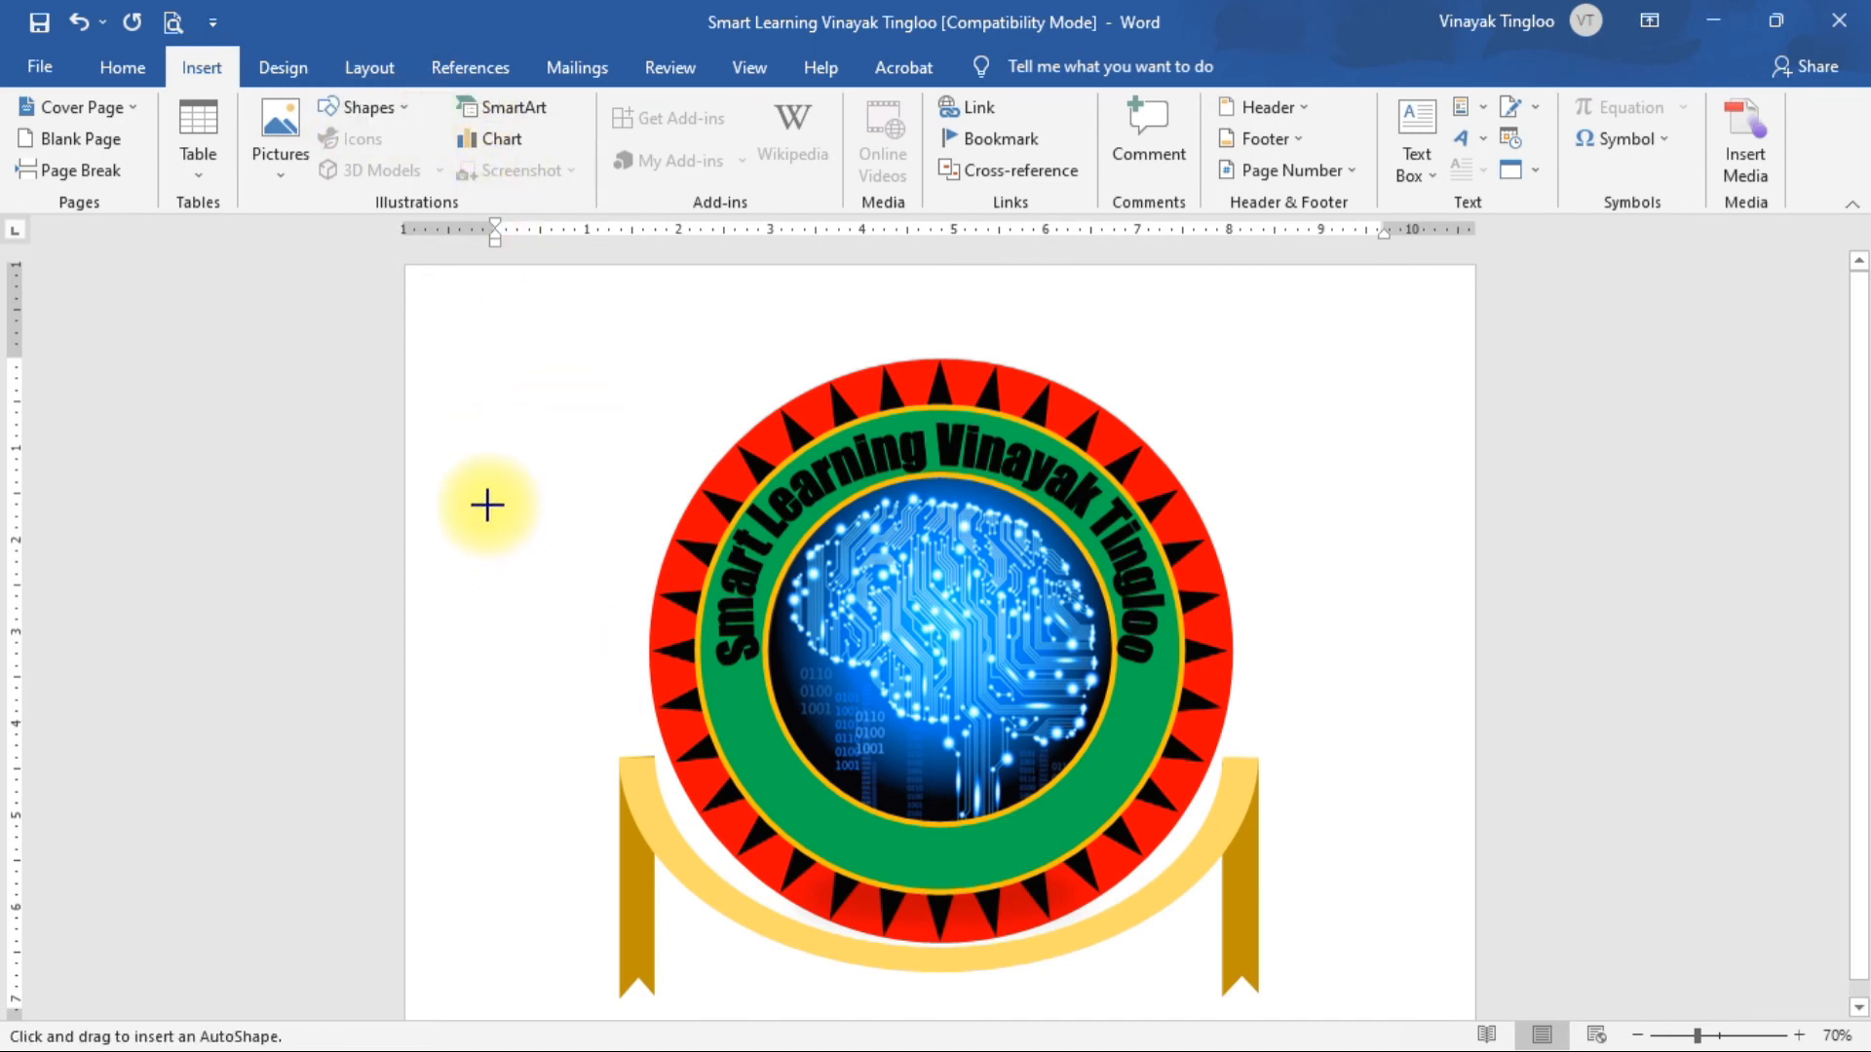
mouse_move(475, 329)
mouse_down()
mouse_move(502, 427)
mouse_move(835, 444)
mouse_move(874, 529)
mouse_move(1075, 627)
mouse_up()
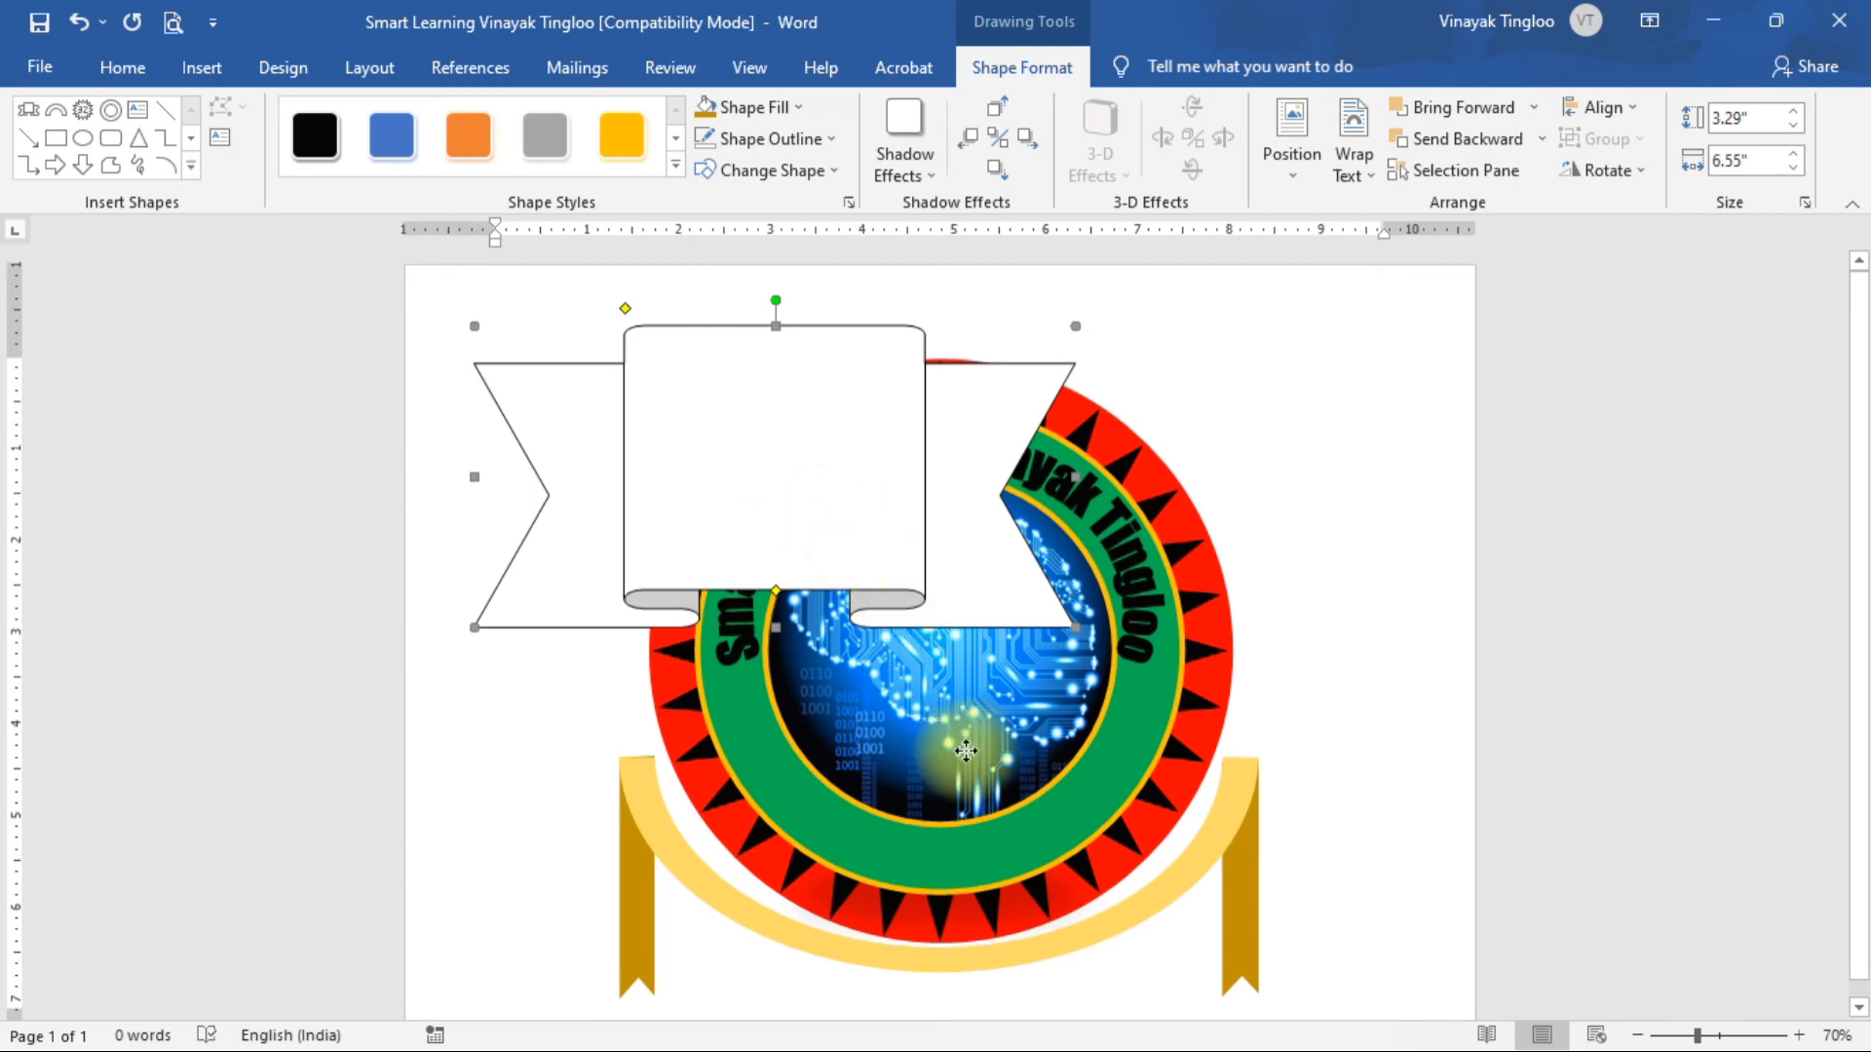
Resize the ribbon banner to about 5.43" by 1.32", flatten its folds and centre it across the emblem's lower part.
drag(721, 439, 952, 751)
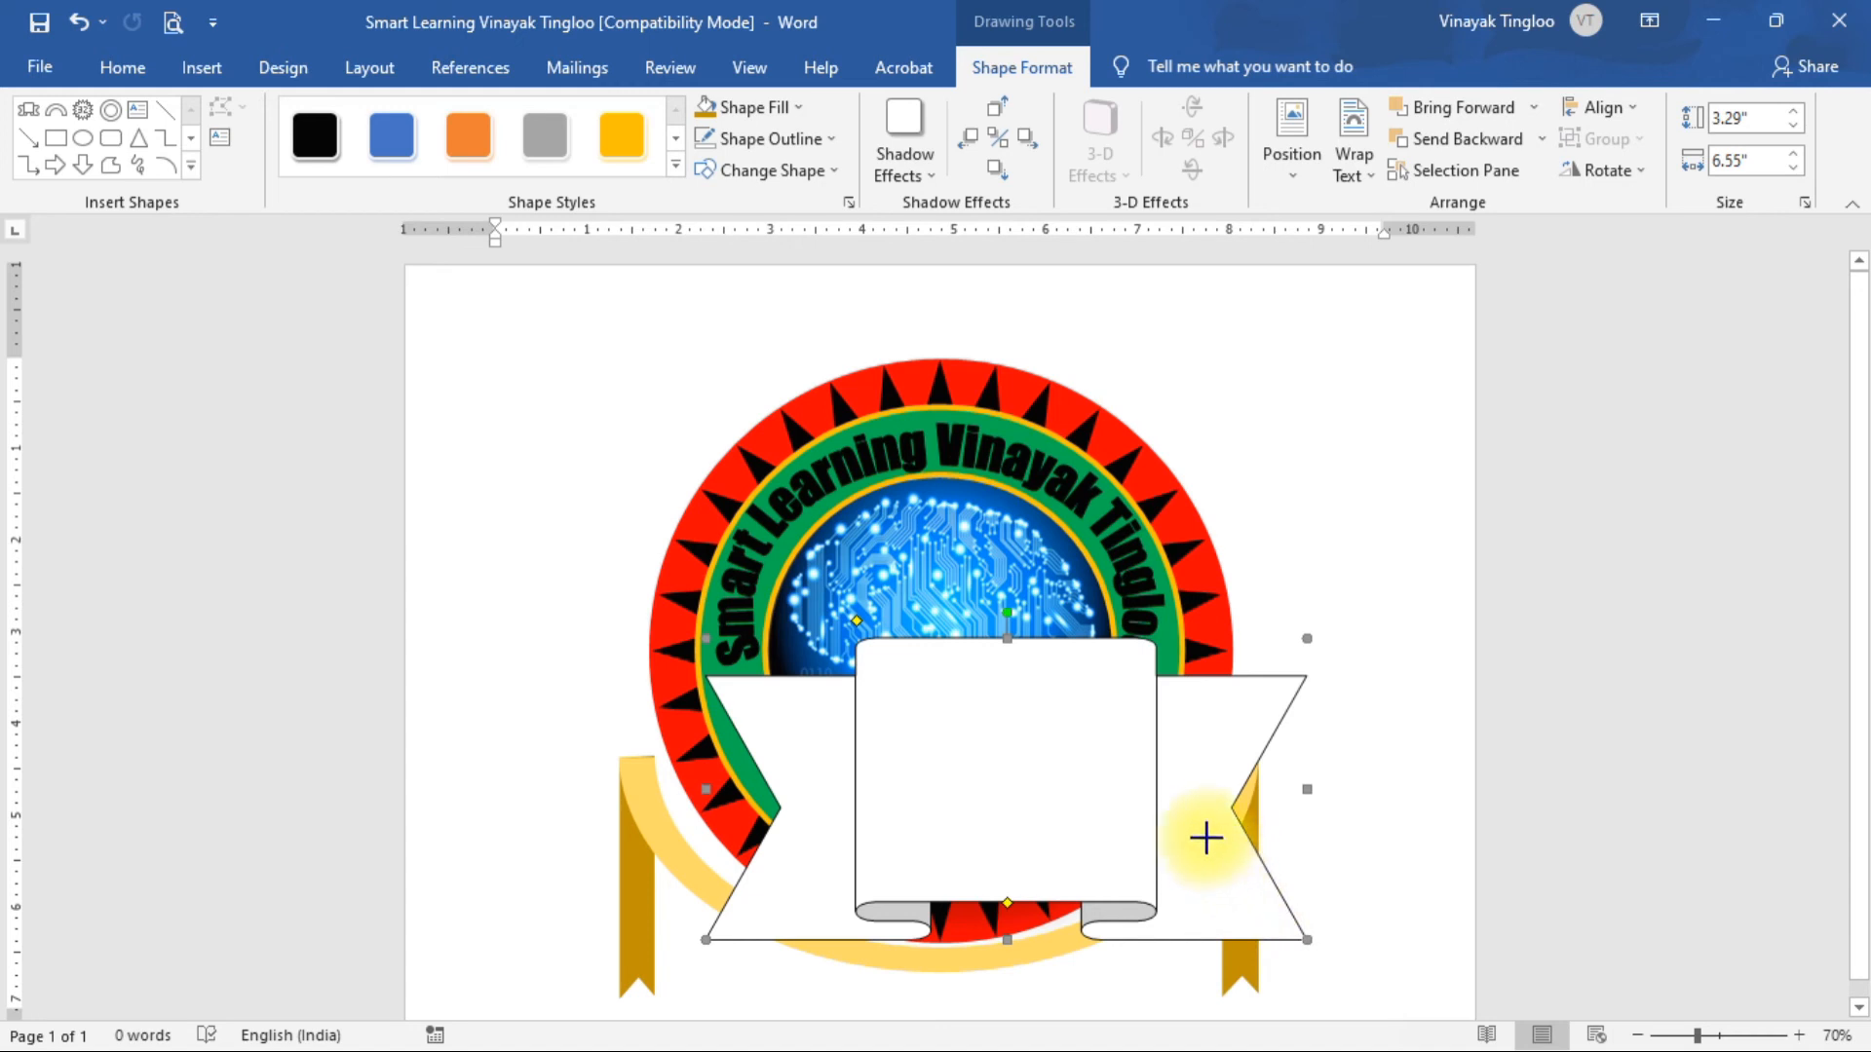
drag(1202, 830, 1202, 830)
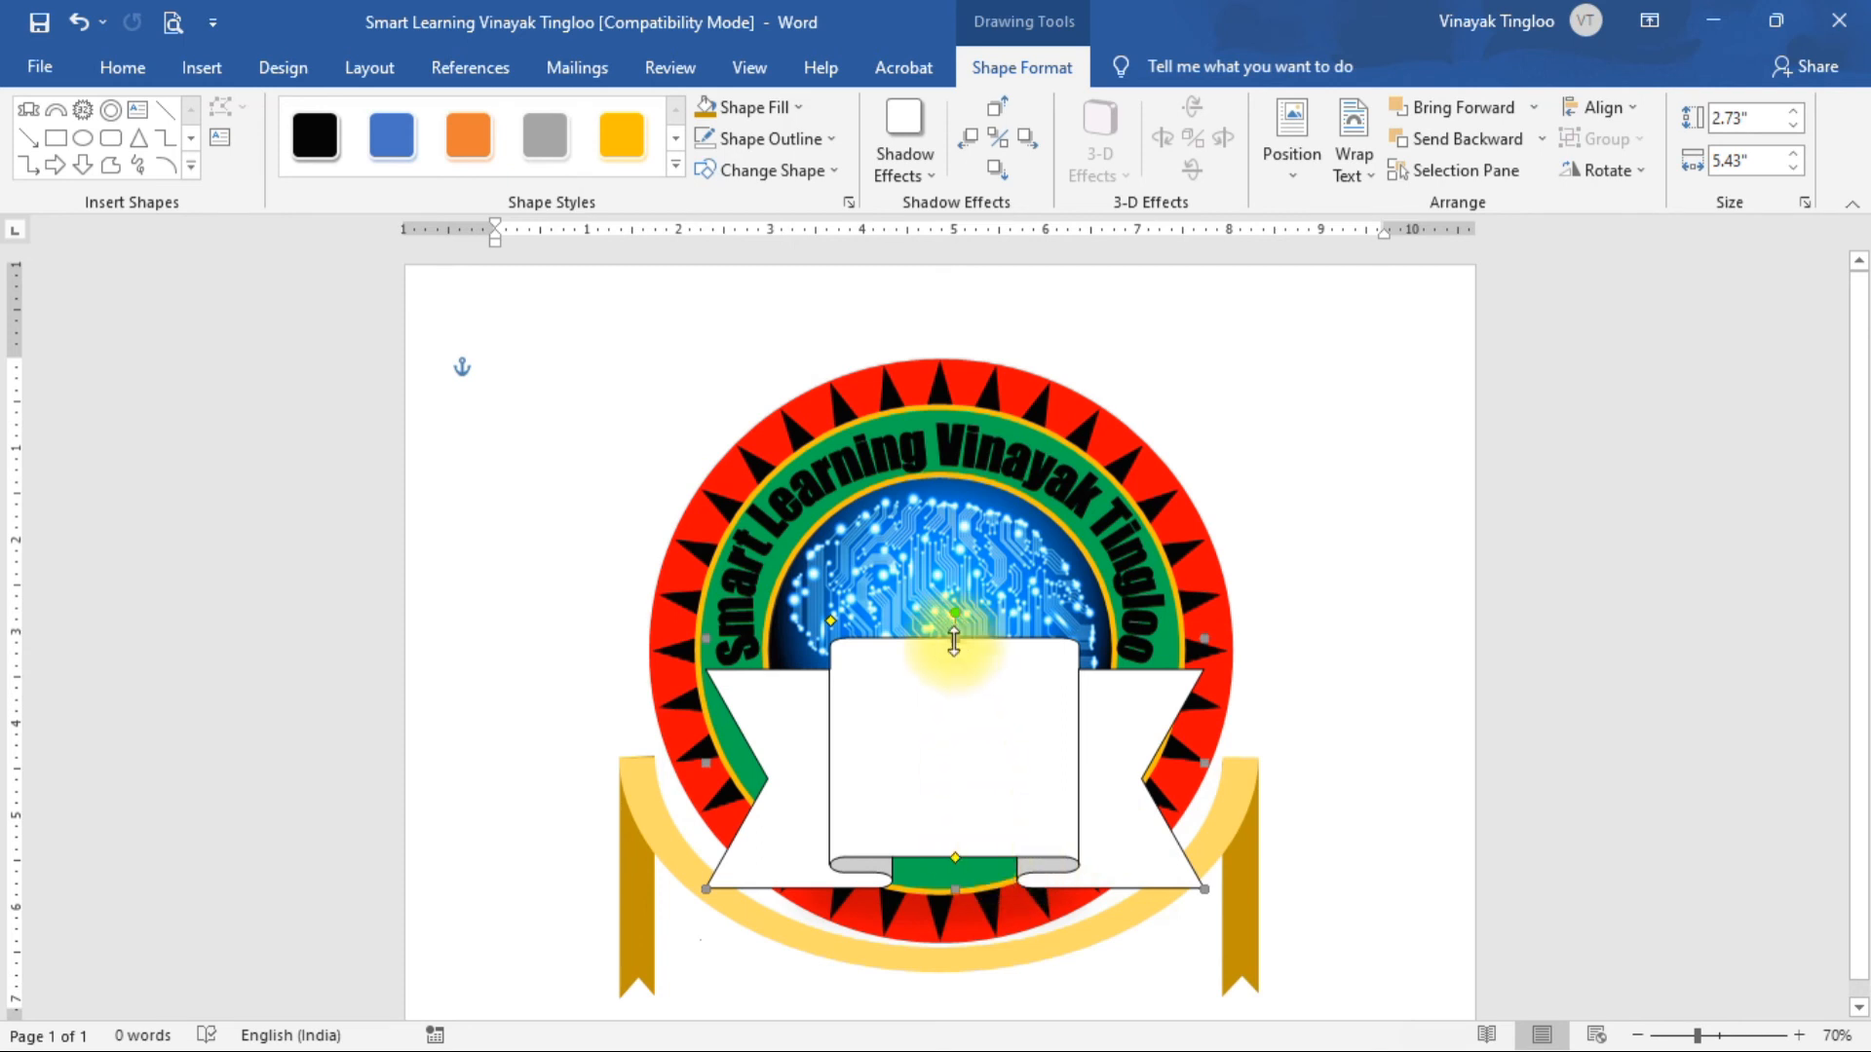
drag(954, 640, 941, 870)
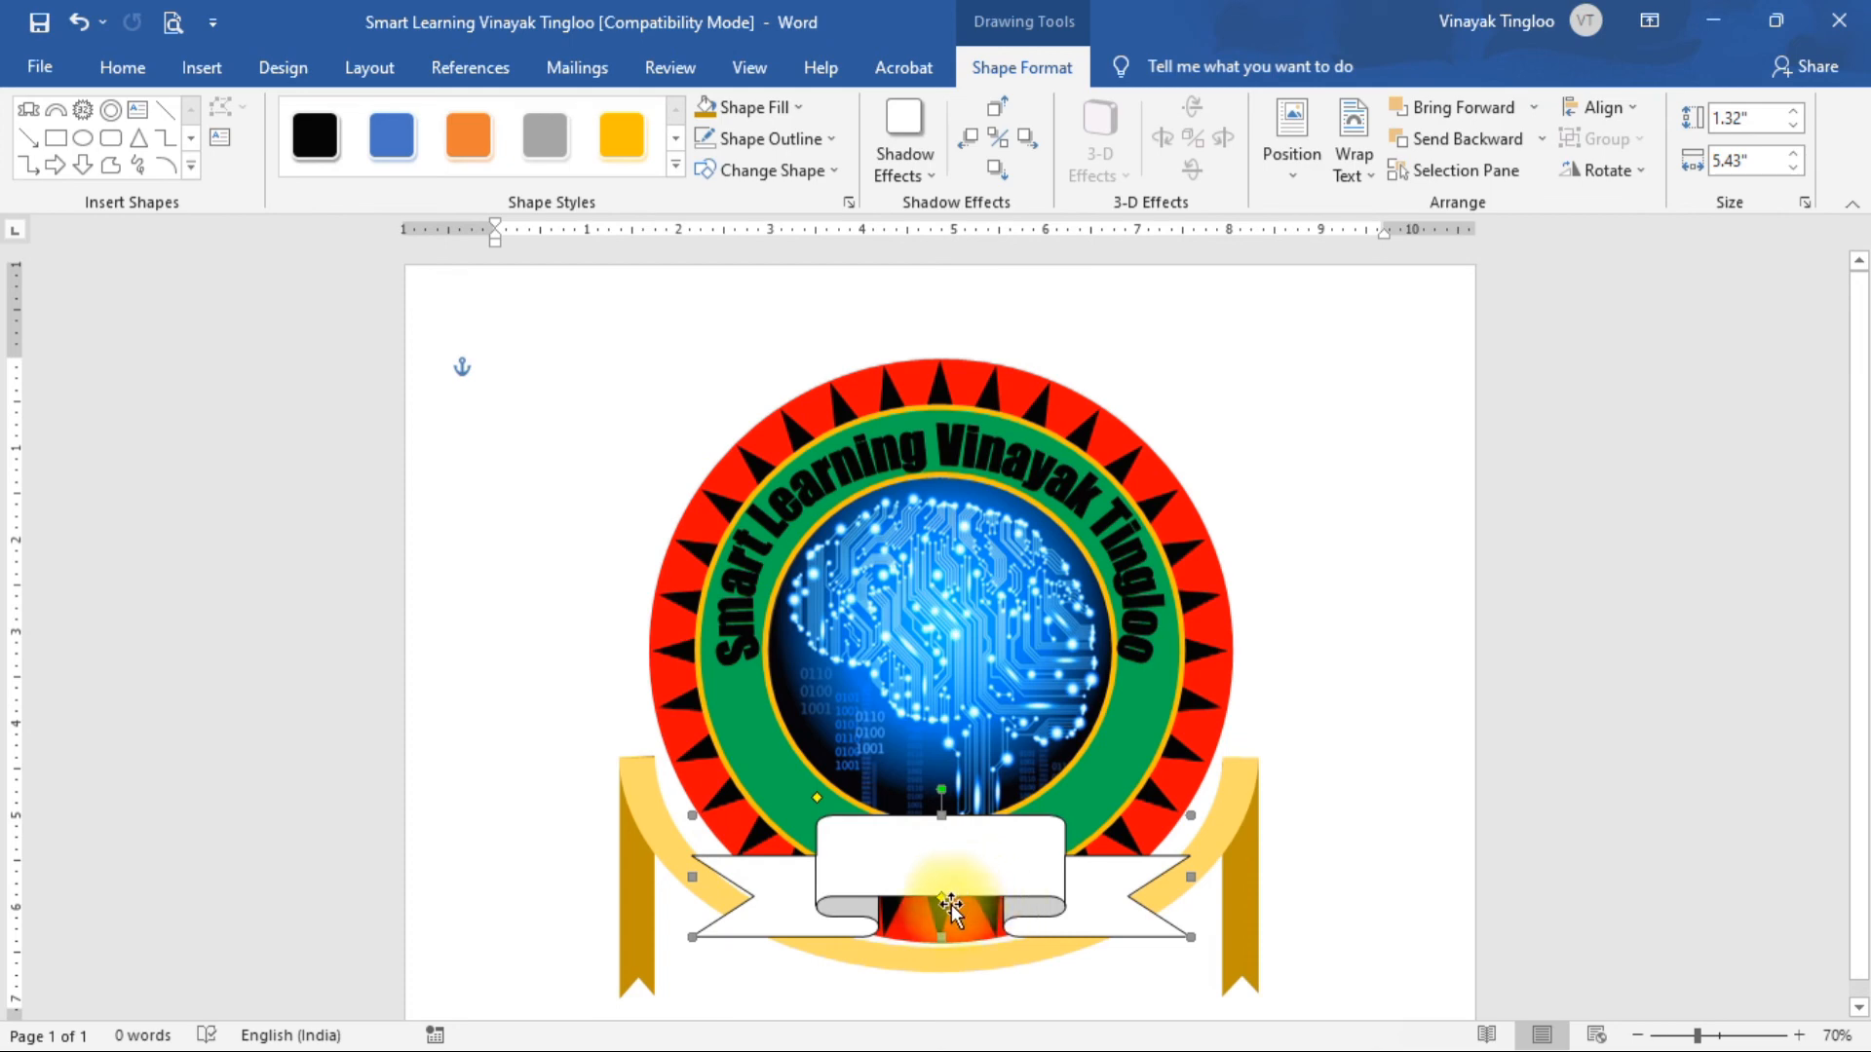
drag(942, 926, 958, 851)
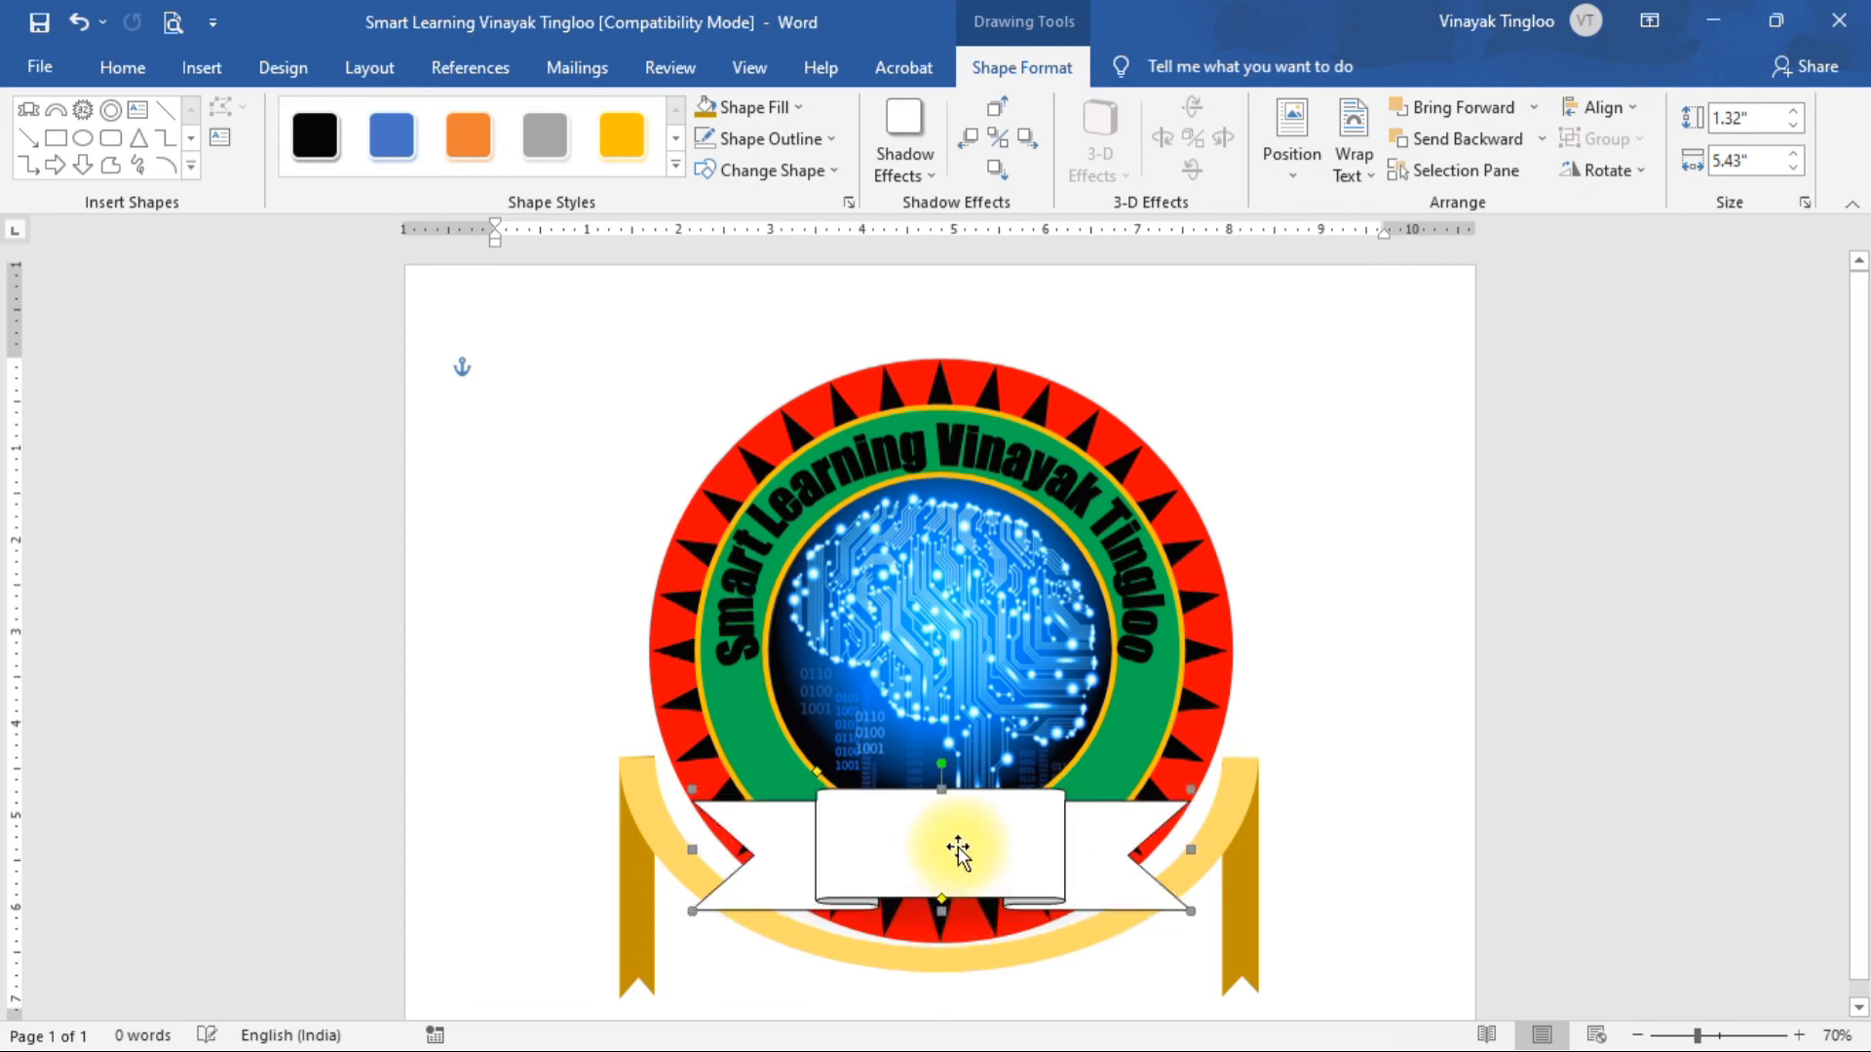
Remove the ribbon banner's outline and fill it with standard red.
click(833, 138)
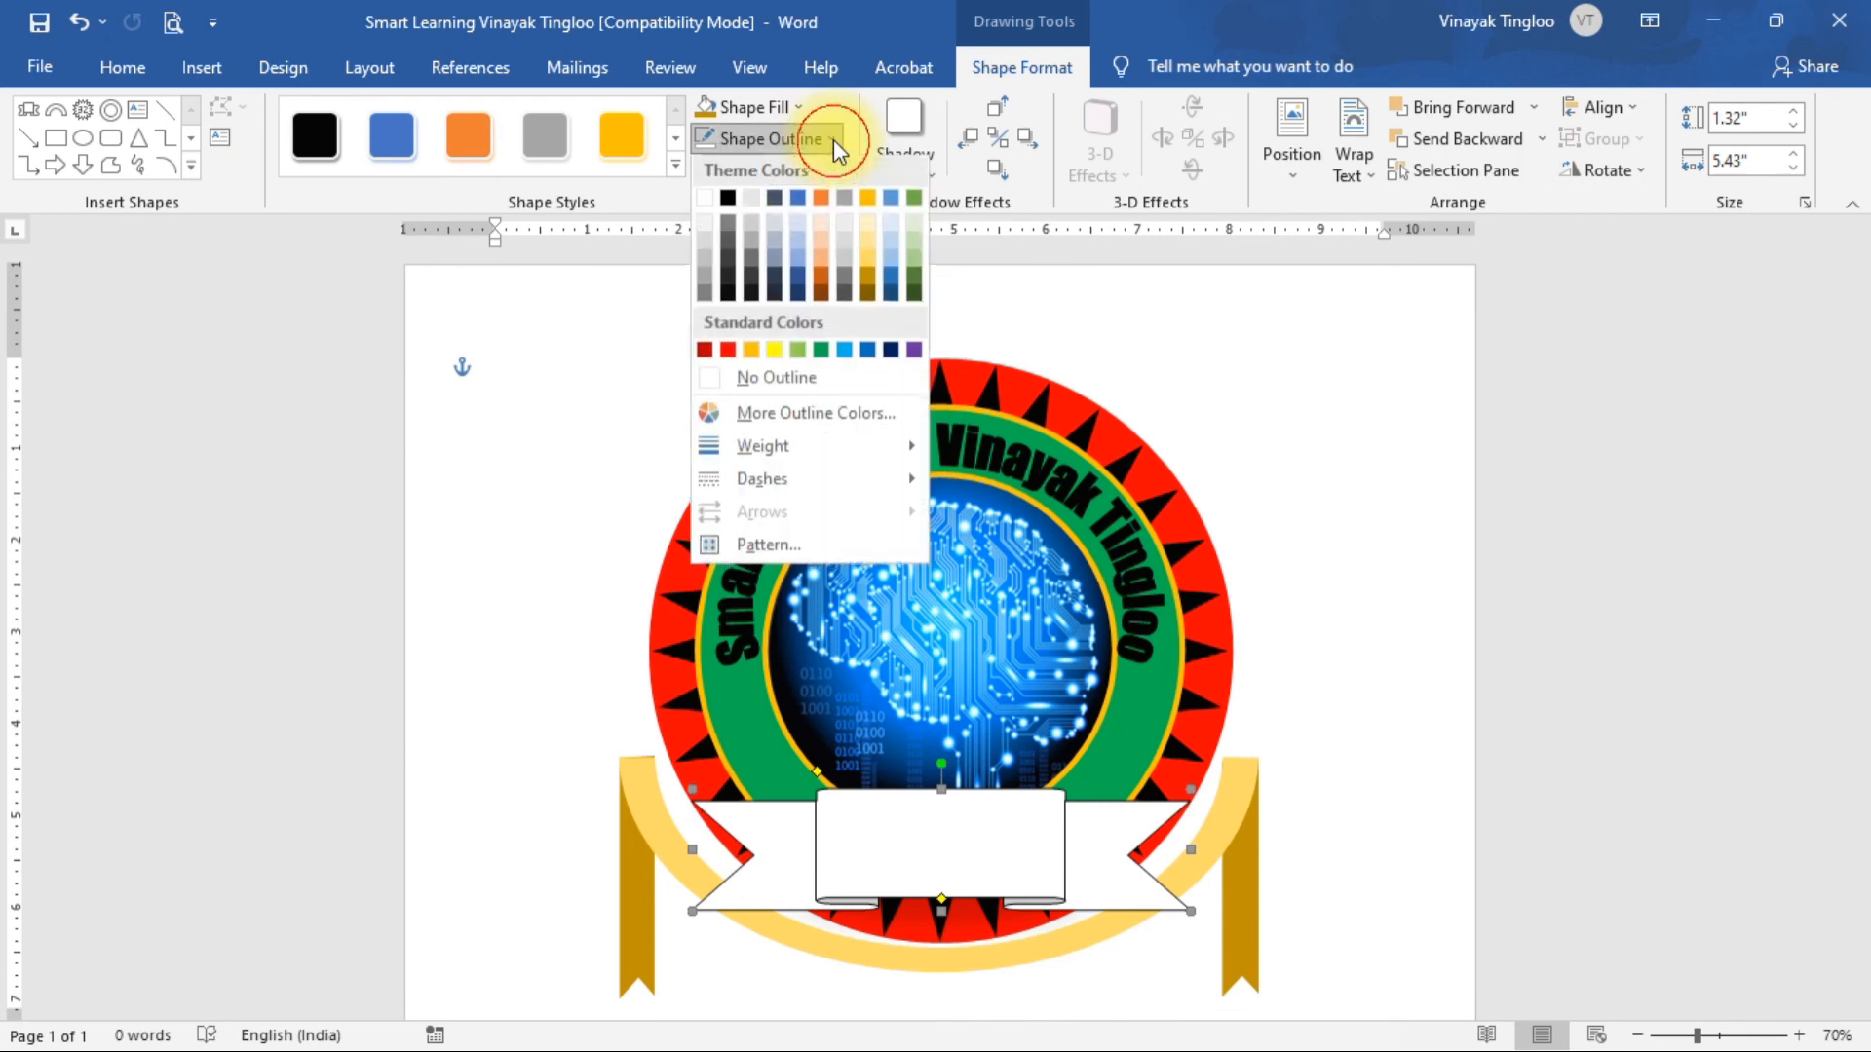
click(789, 379)
click(795, 107)
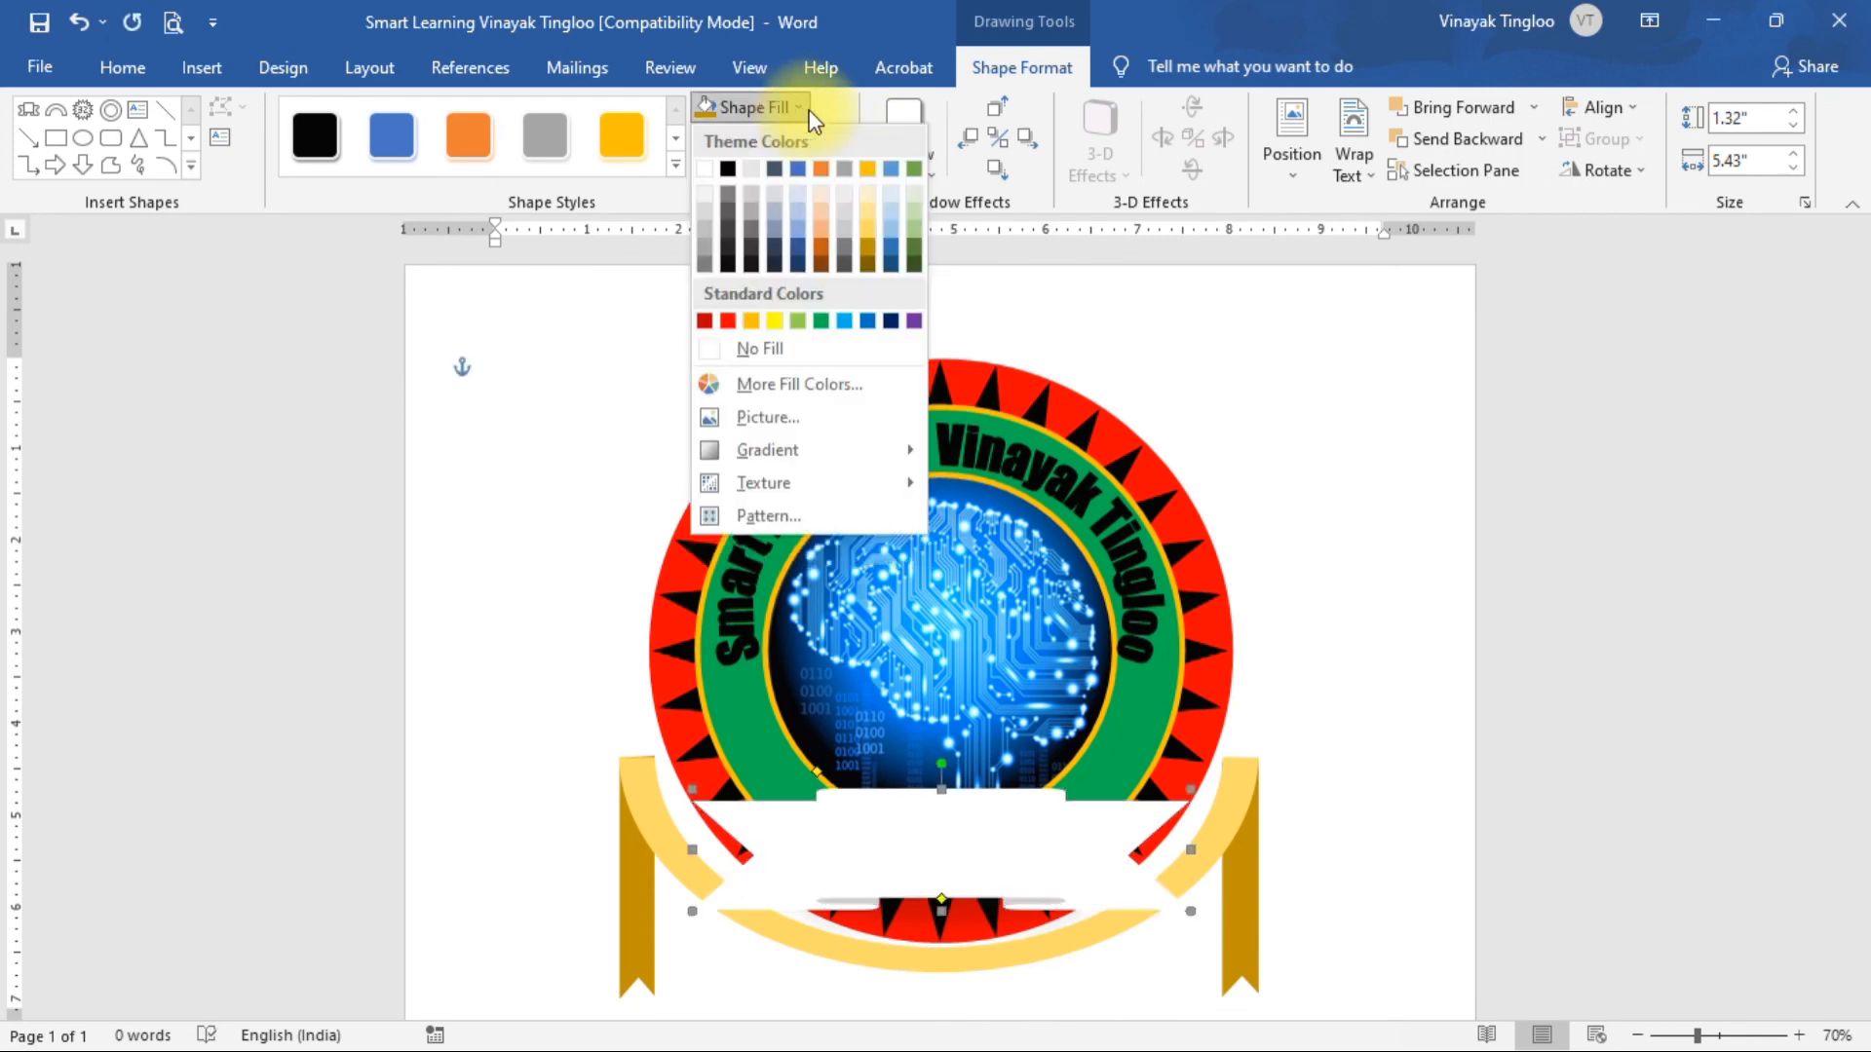
click(731, 319)
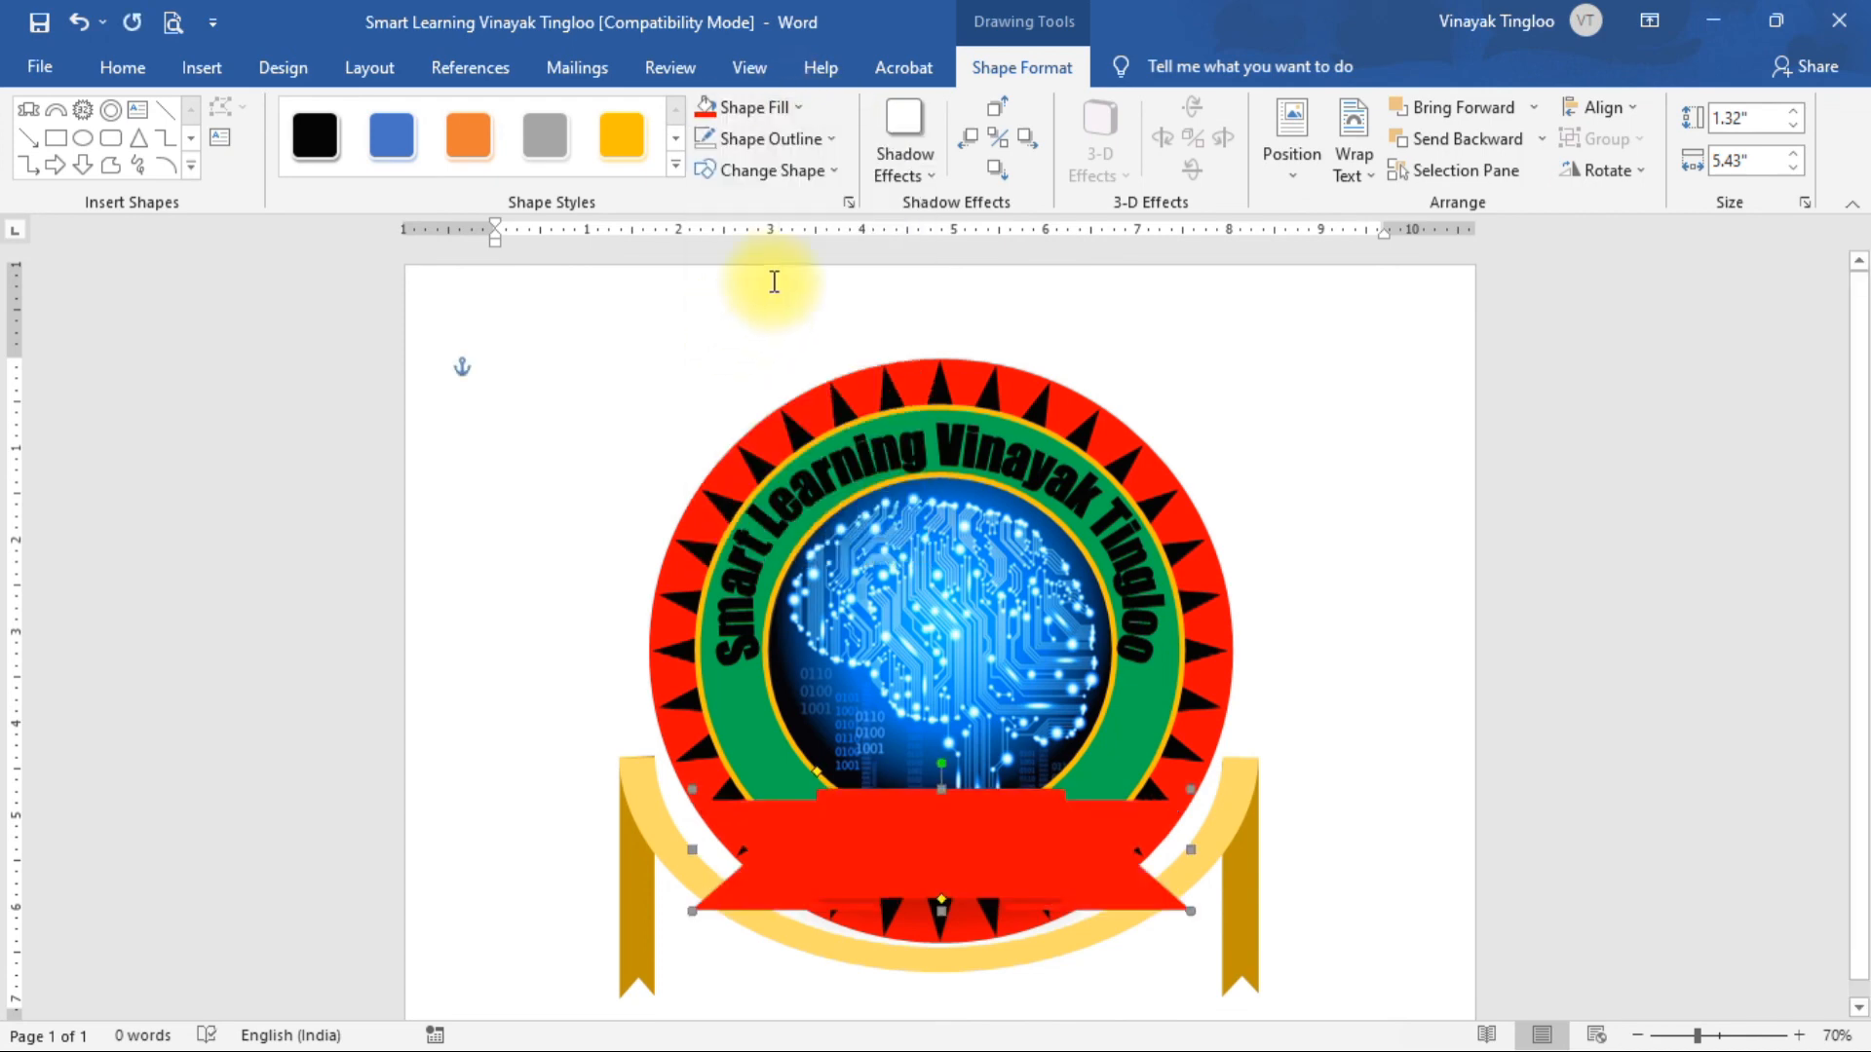
Fill the ribbon banner with white and give it a dark gray outline.
click(809, 109)
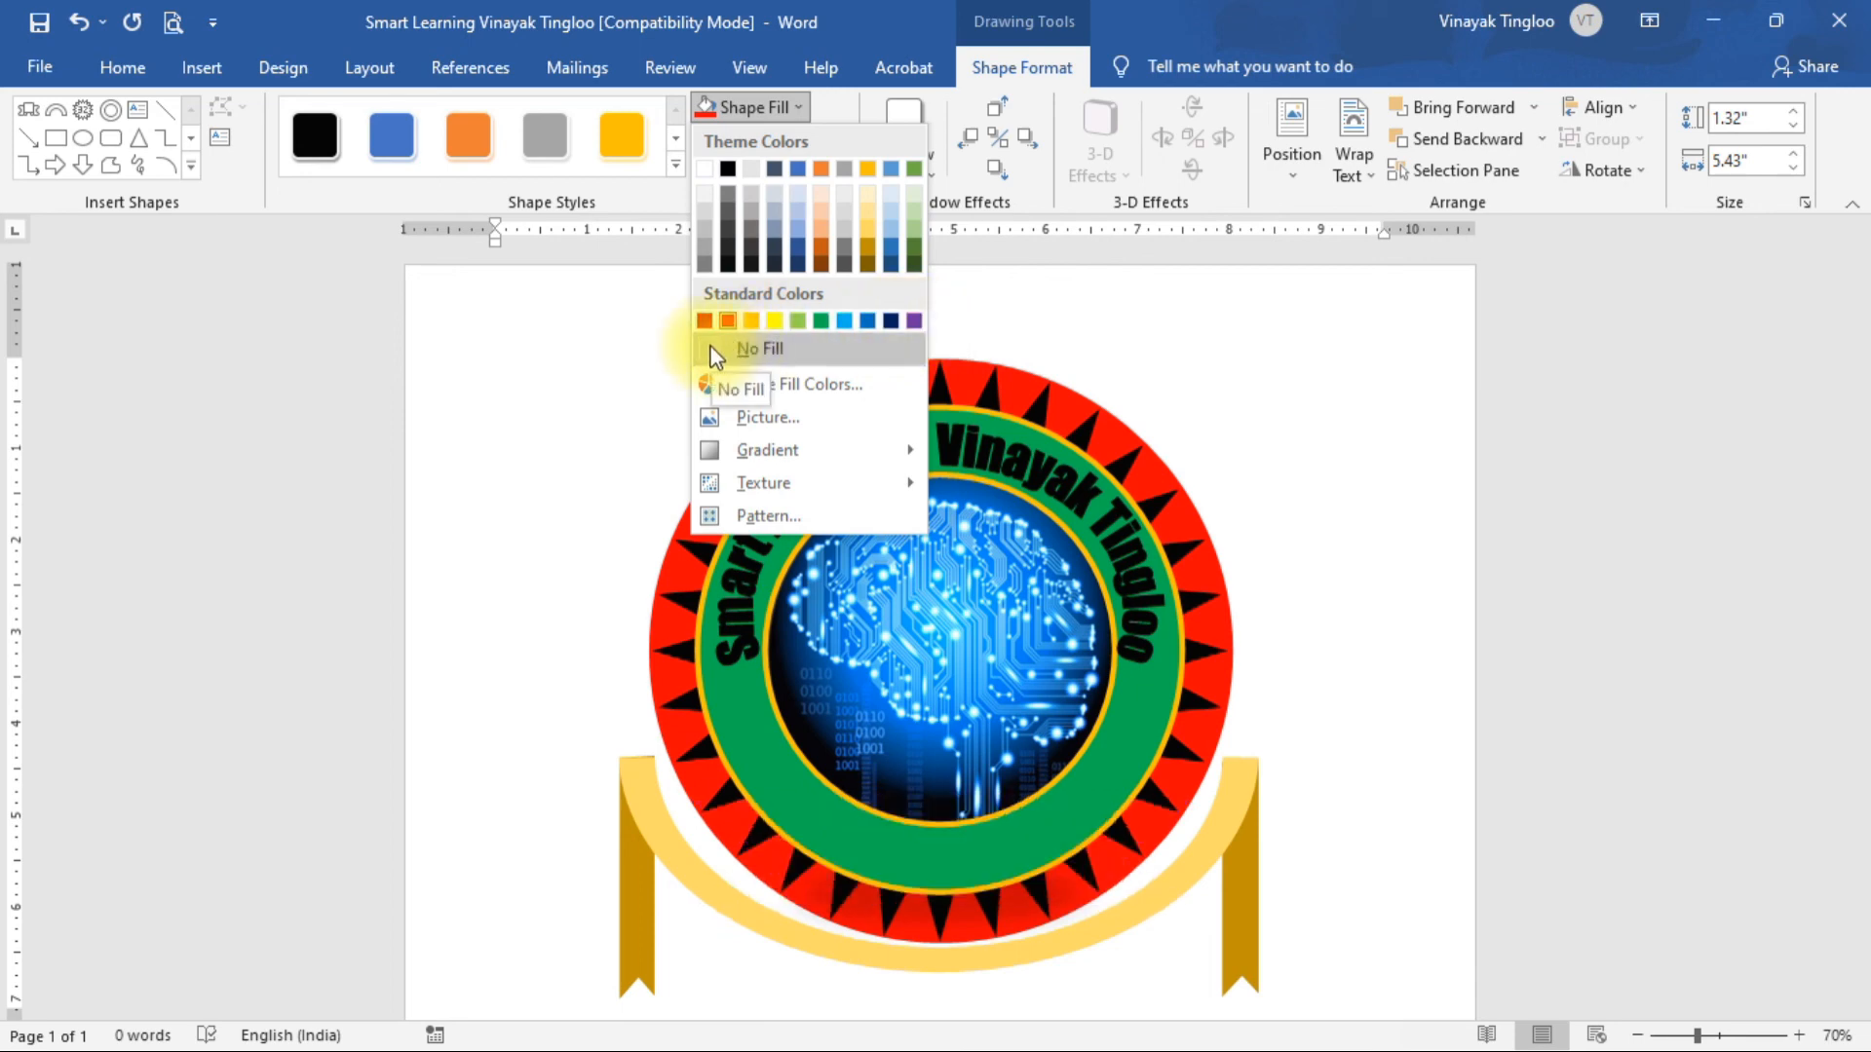
click(701, 165)
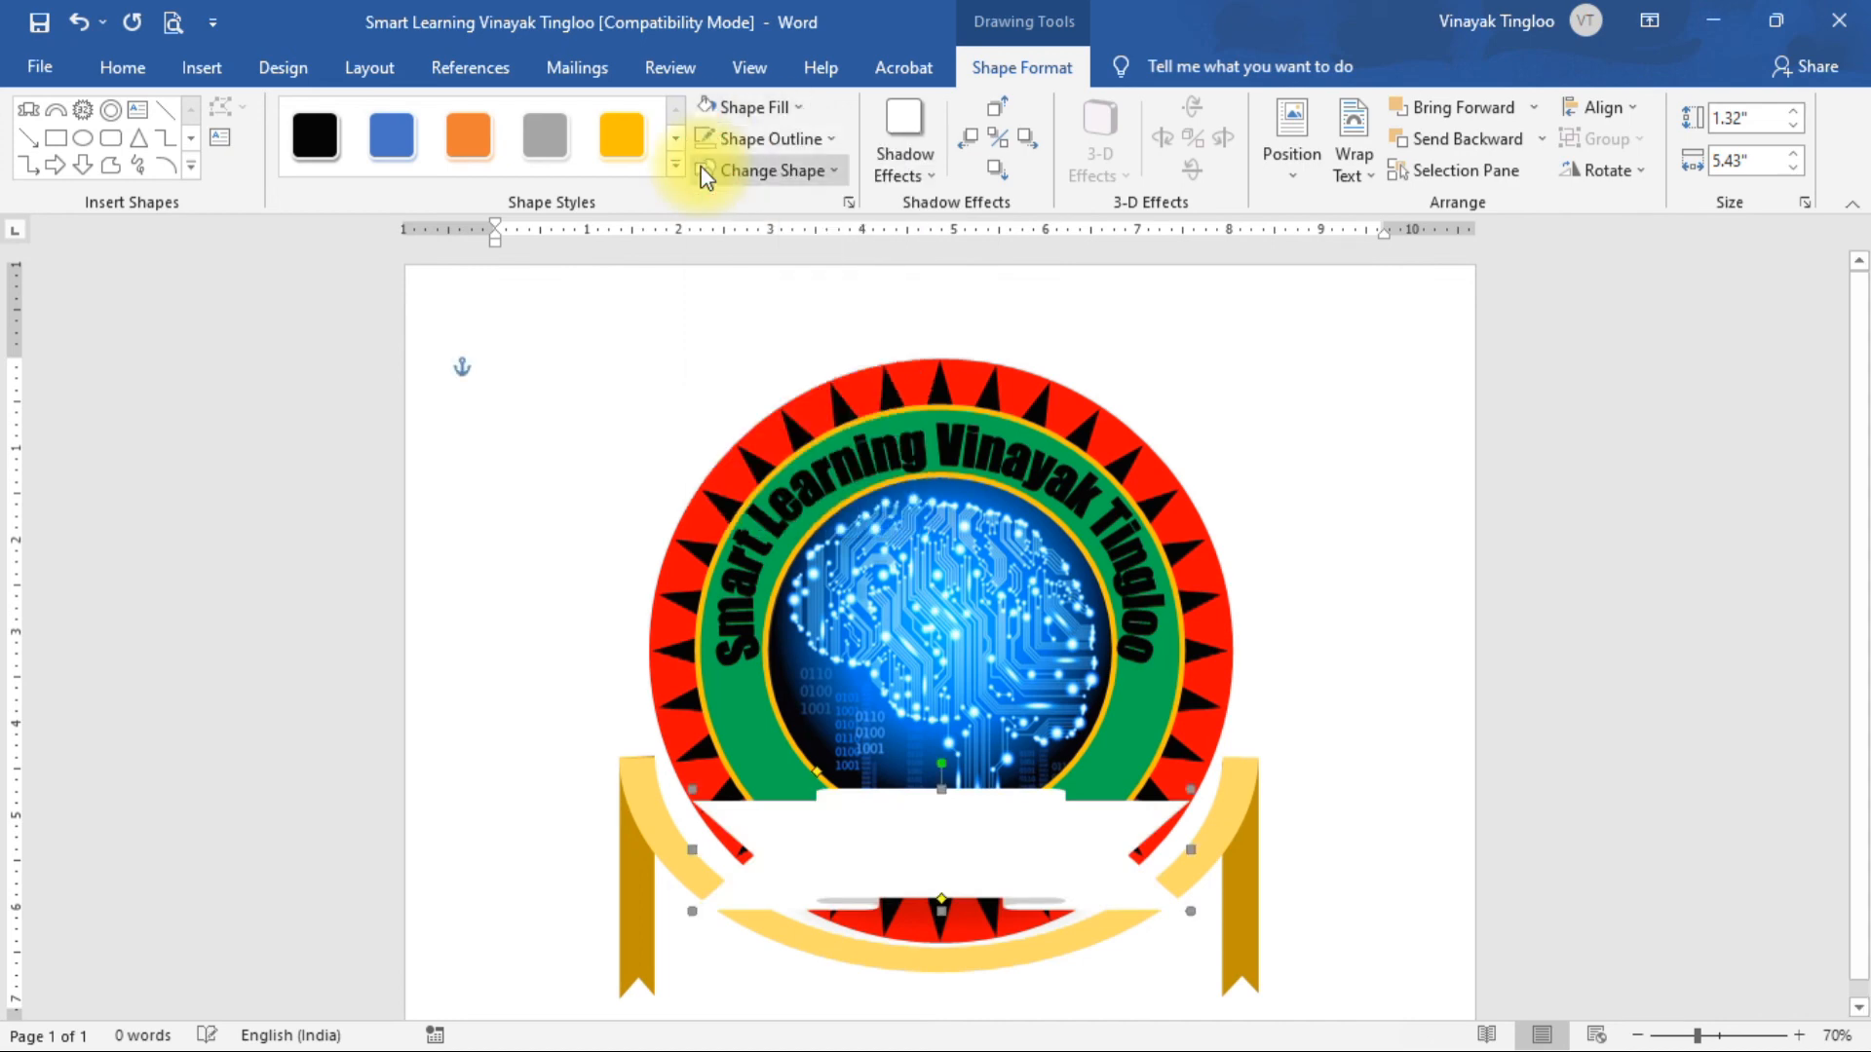
click(821, 138)
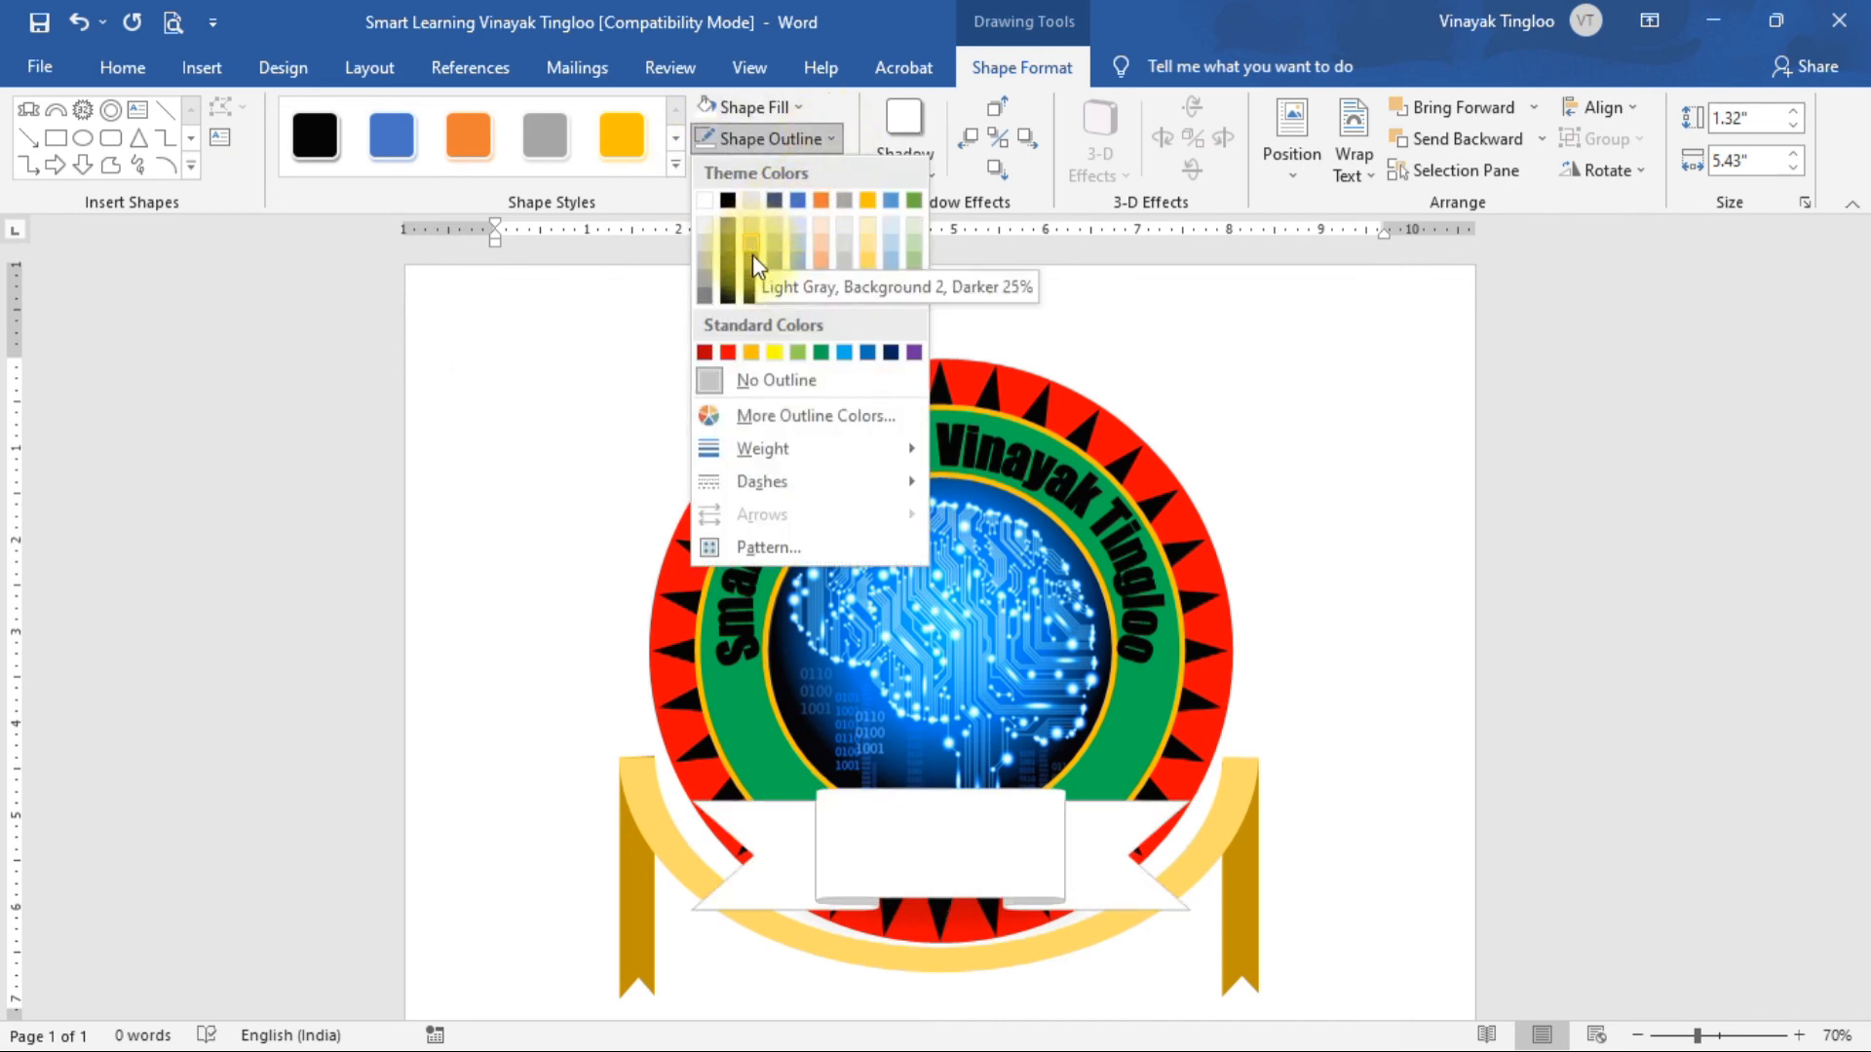
click(750, 279)
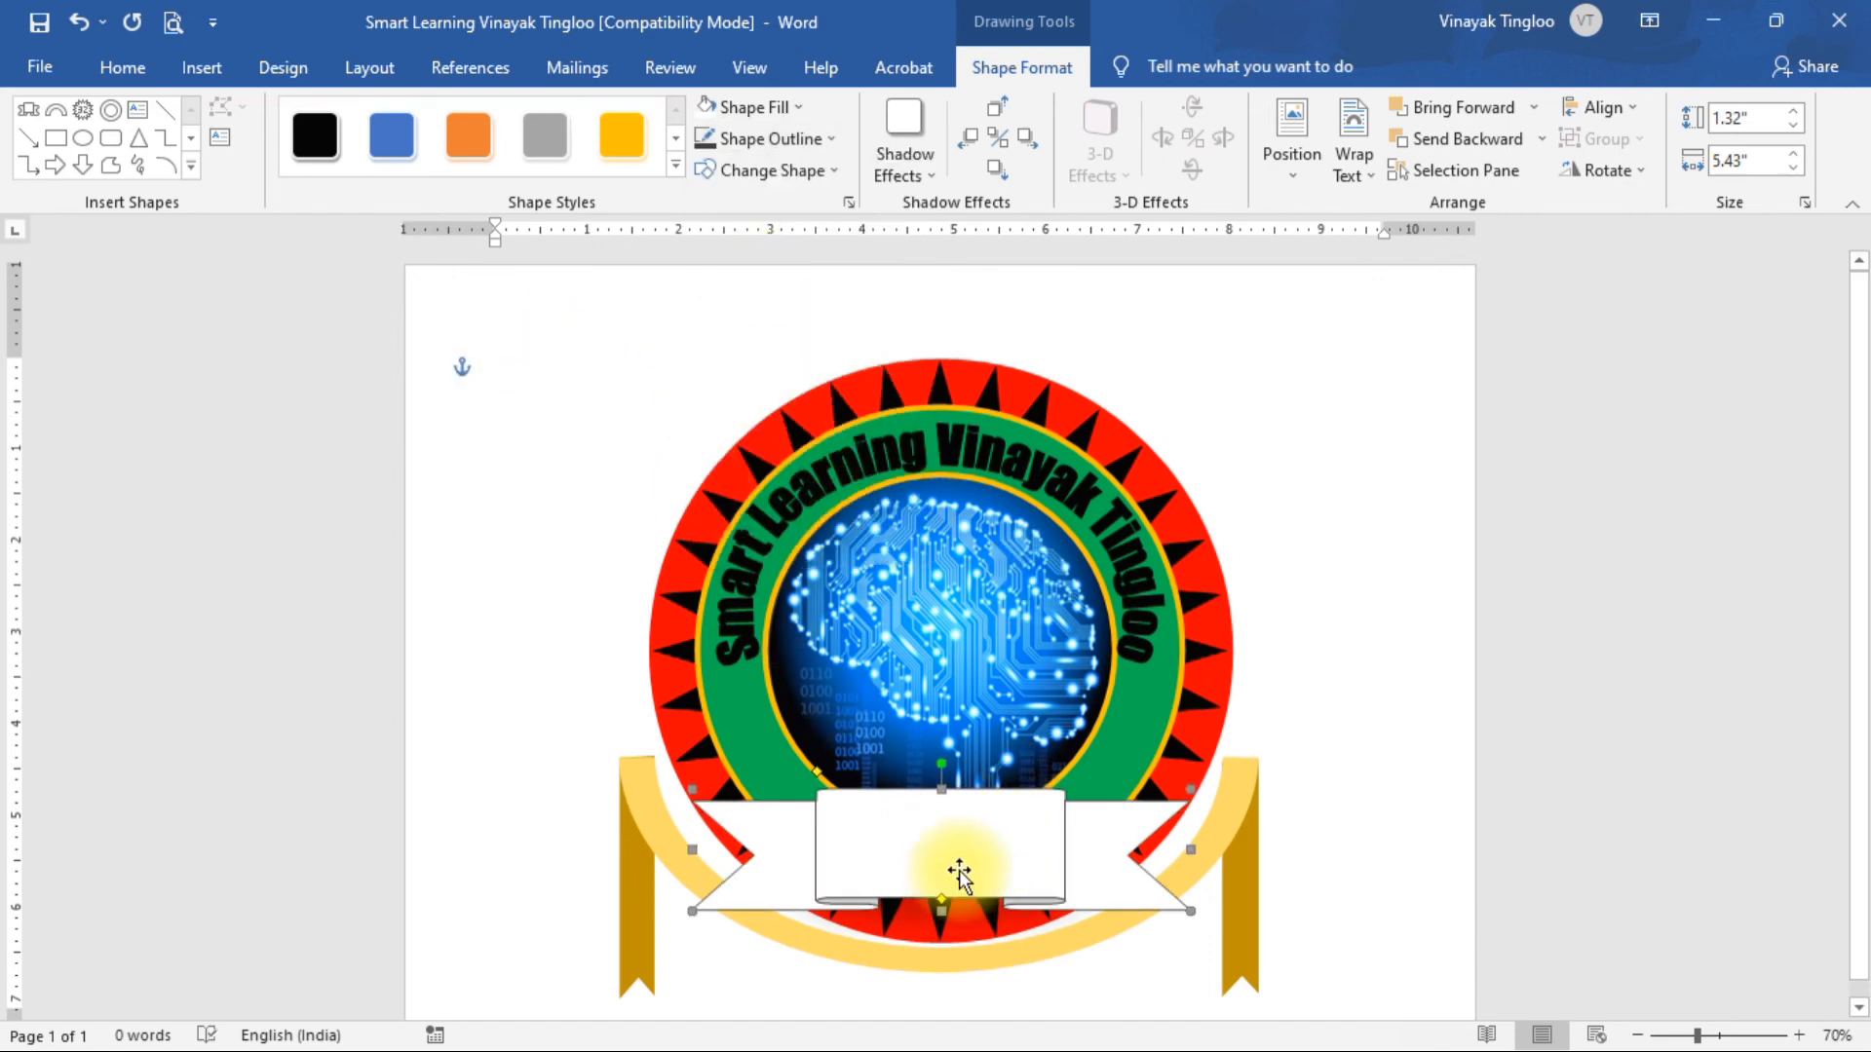
Add the text "Education" inside the ribbon banner's centre panel and select the word.
right_click(953, 867)
click(898, 855)
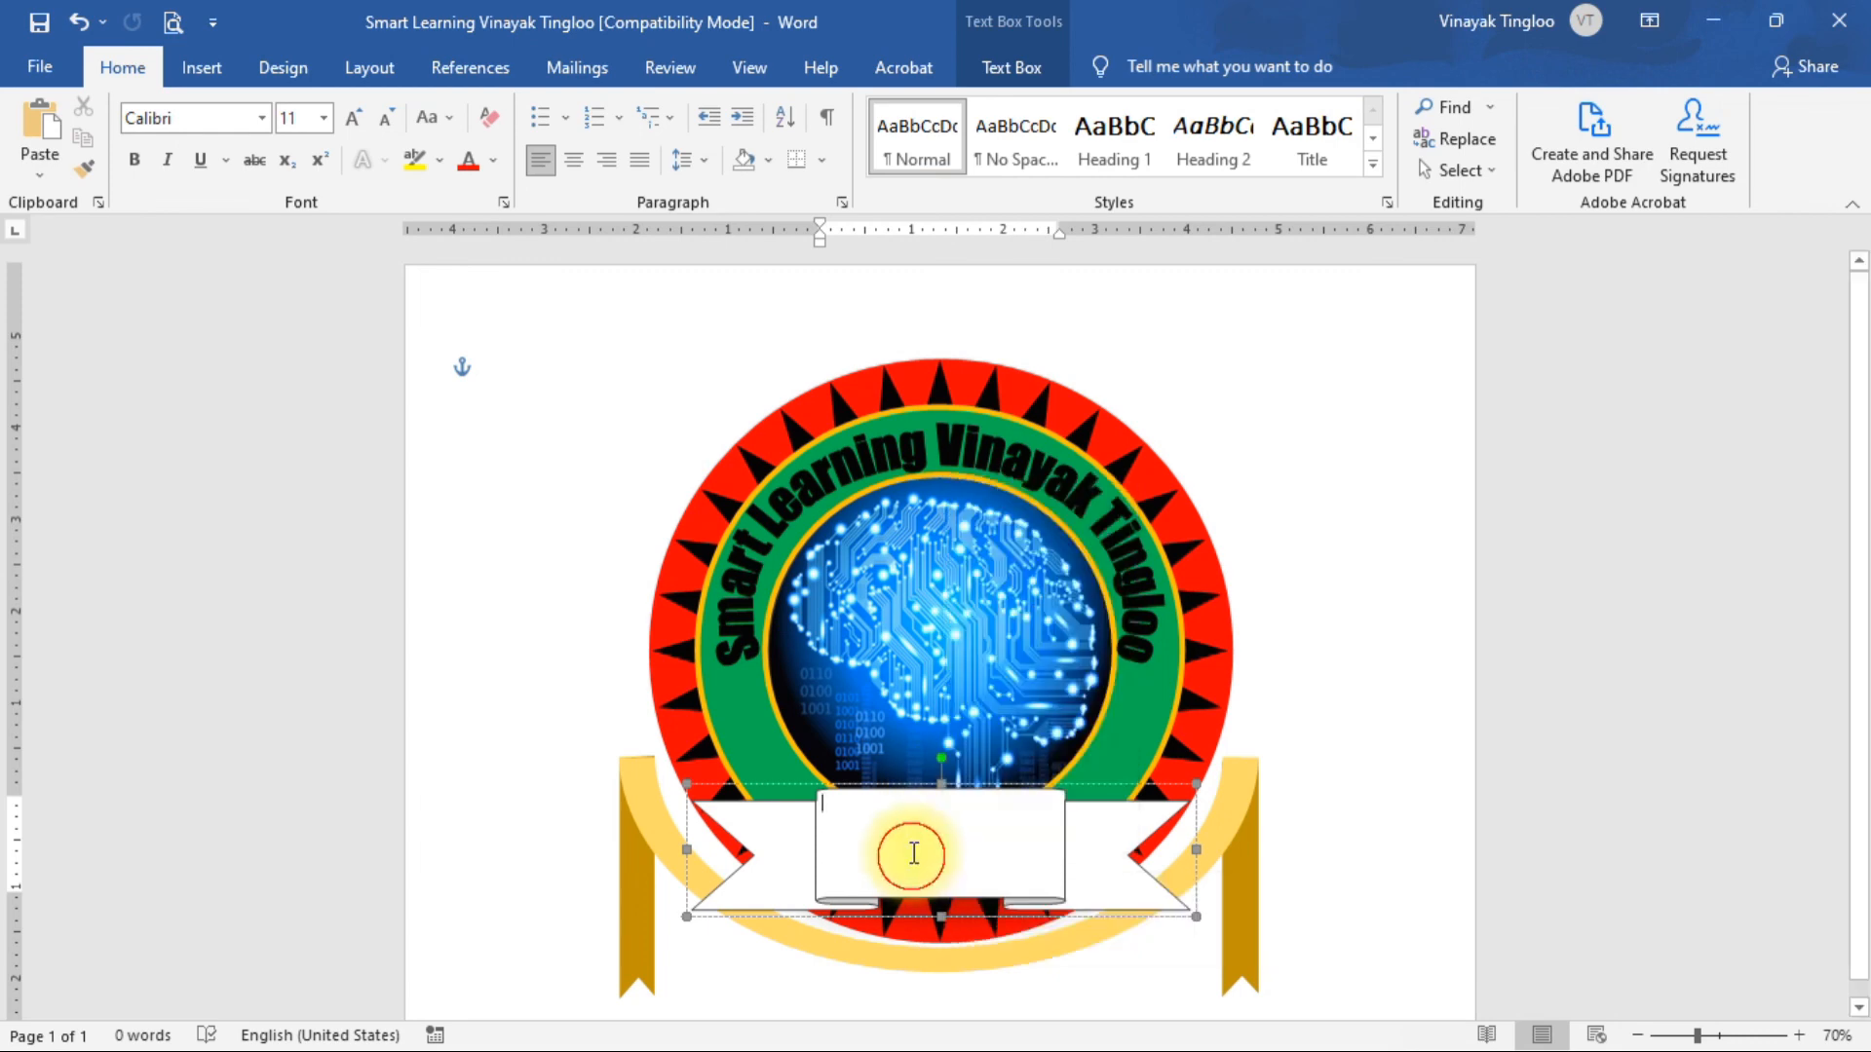
text(Education)
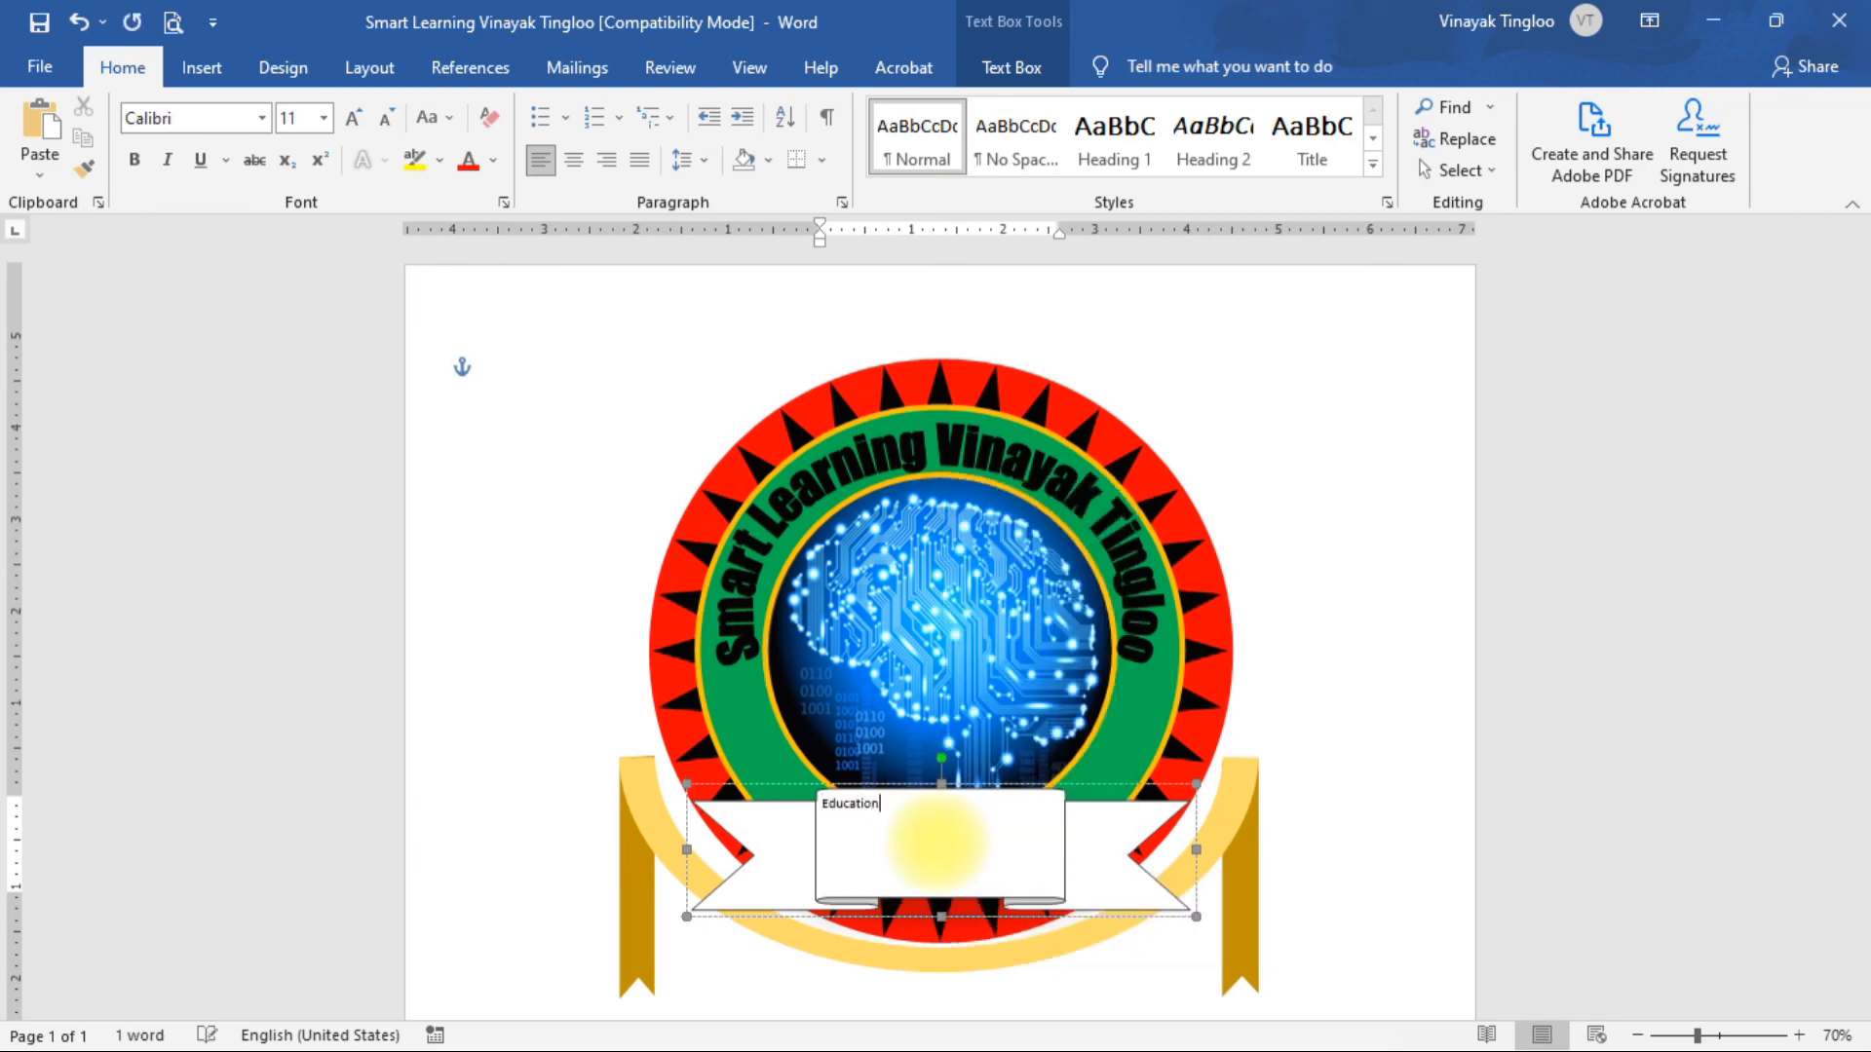
key(ctrl+shift+Left)
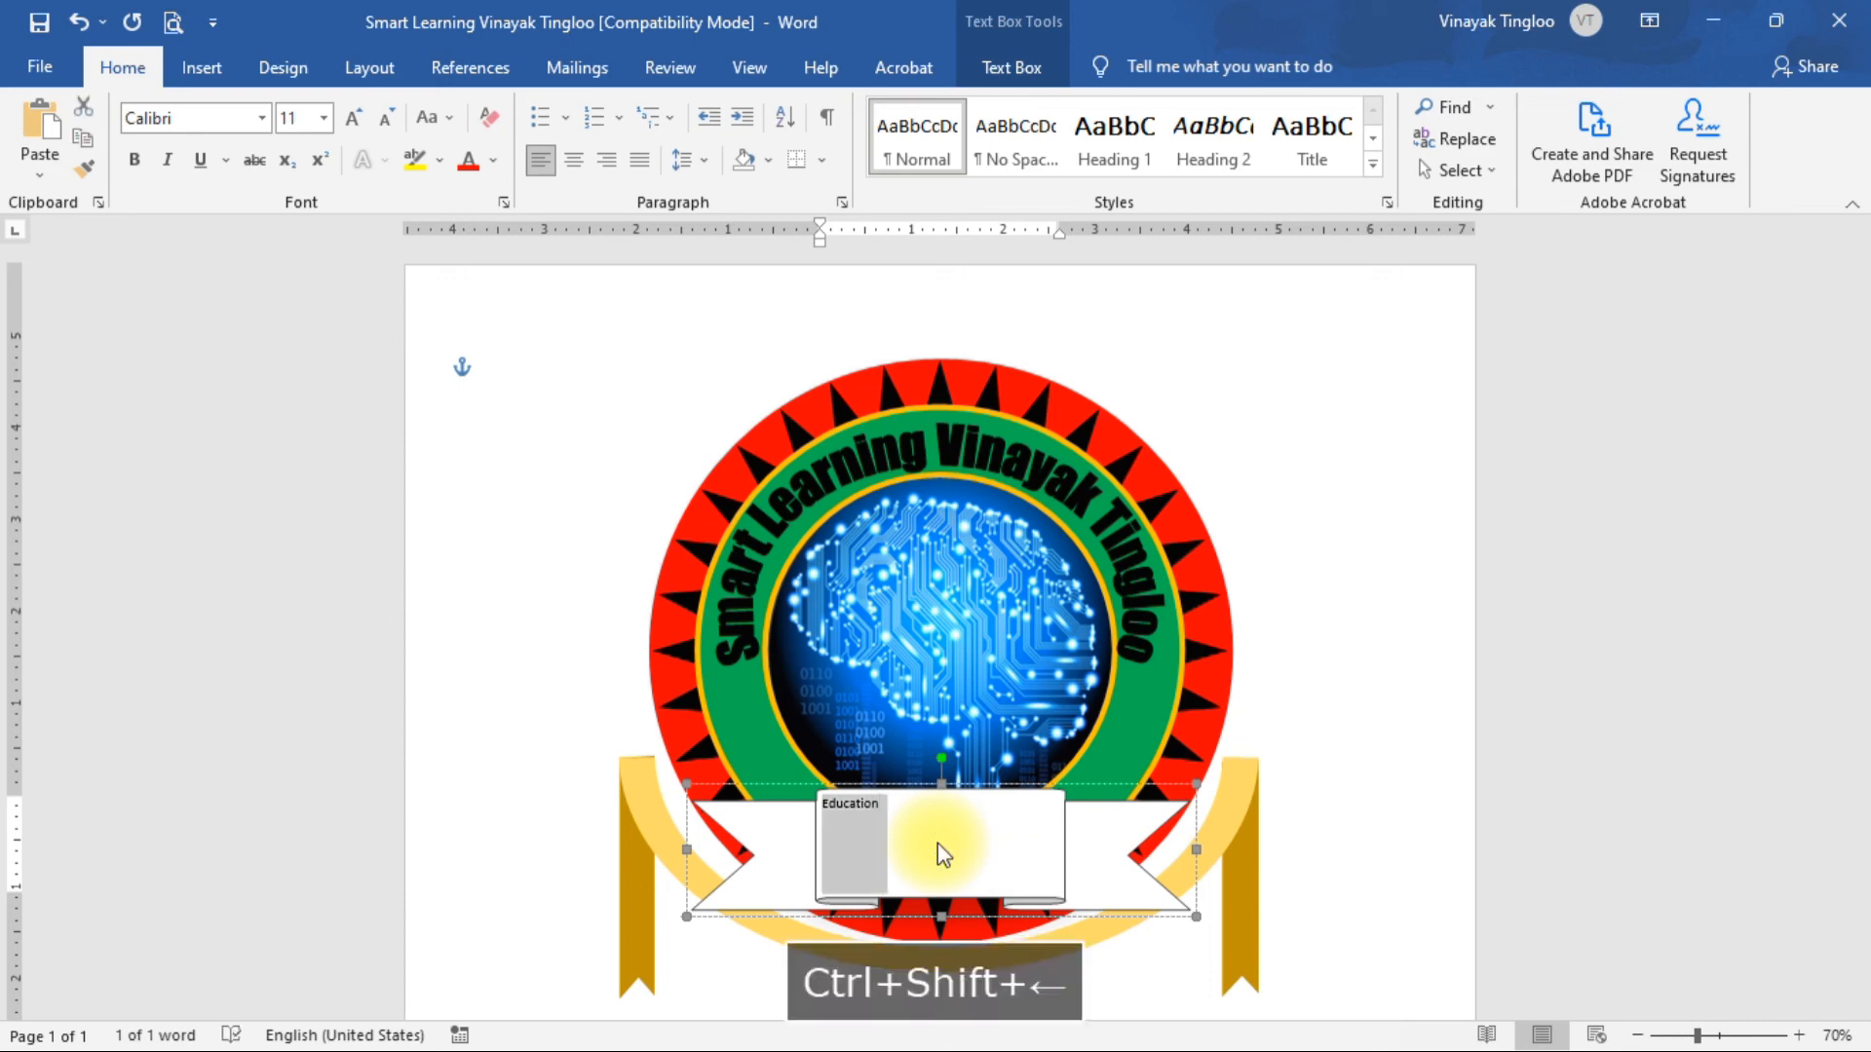